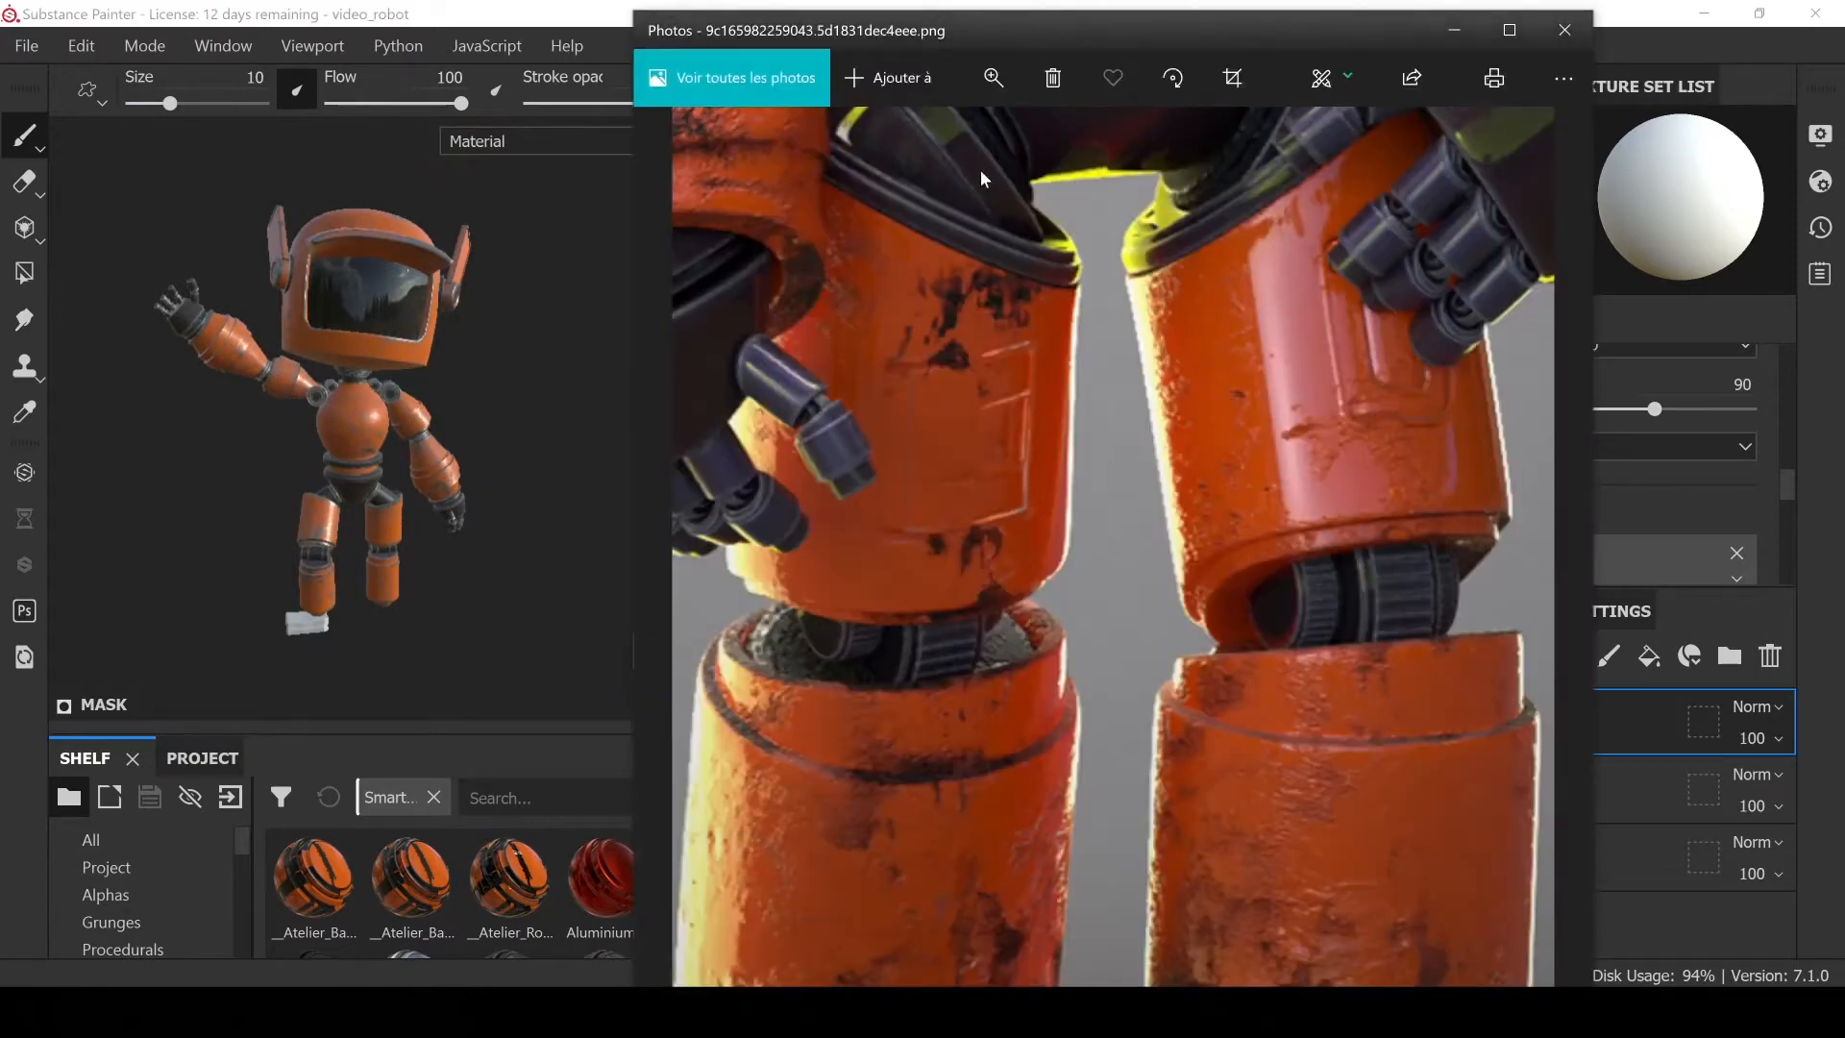
Examine the head, chest, arms and legs of the robot reference image close up for engraved surface details
{"action": "left_click", "coordinate": [997, 94]}
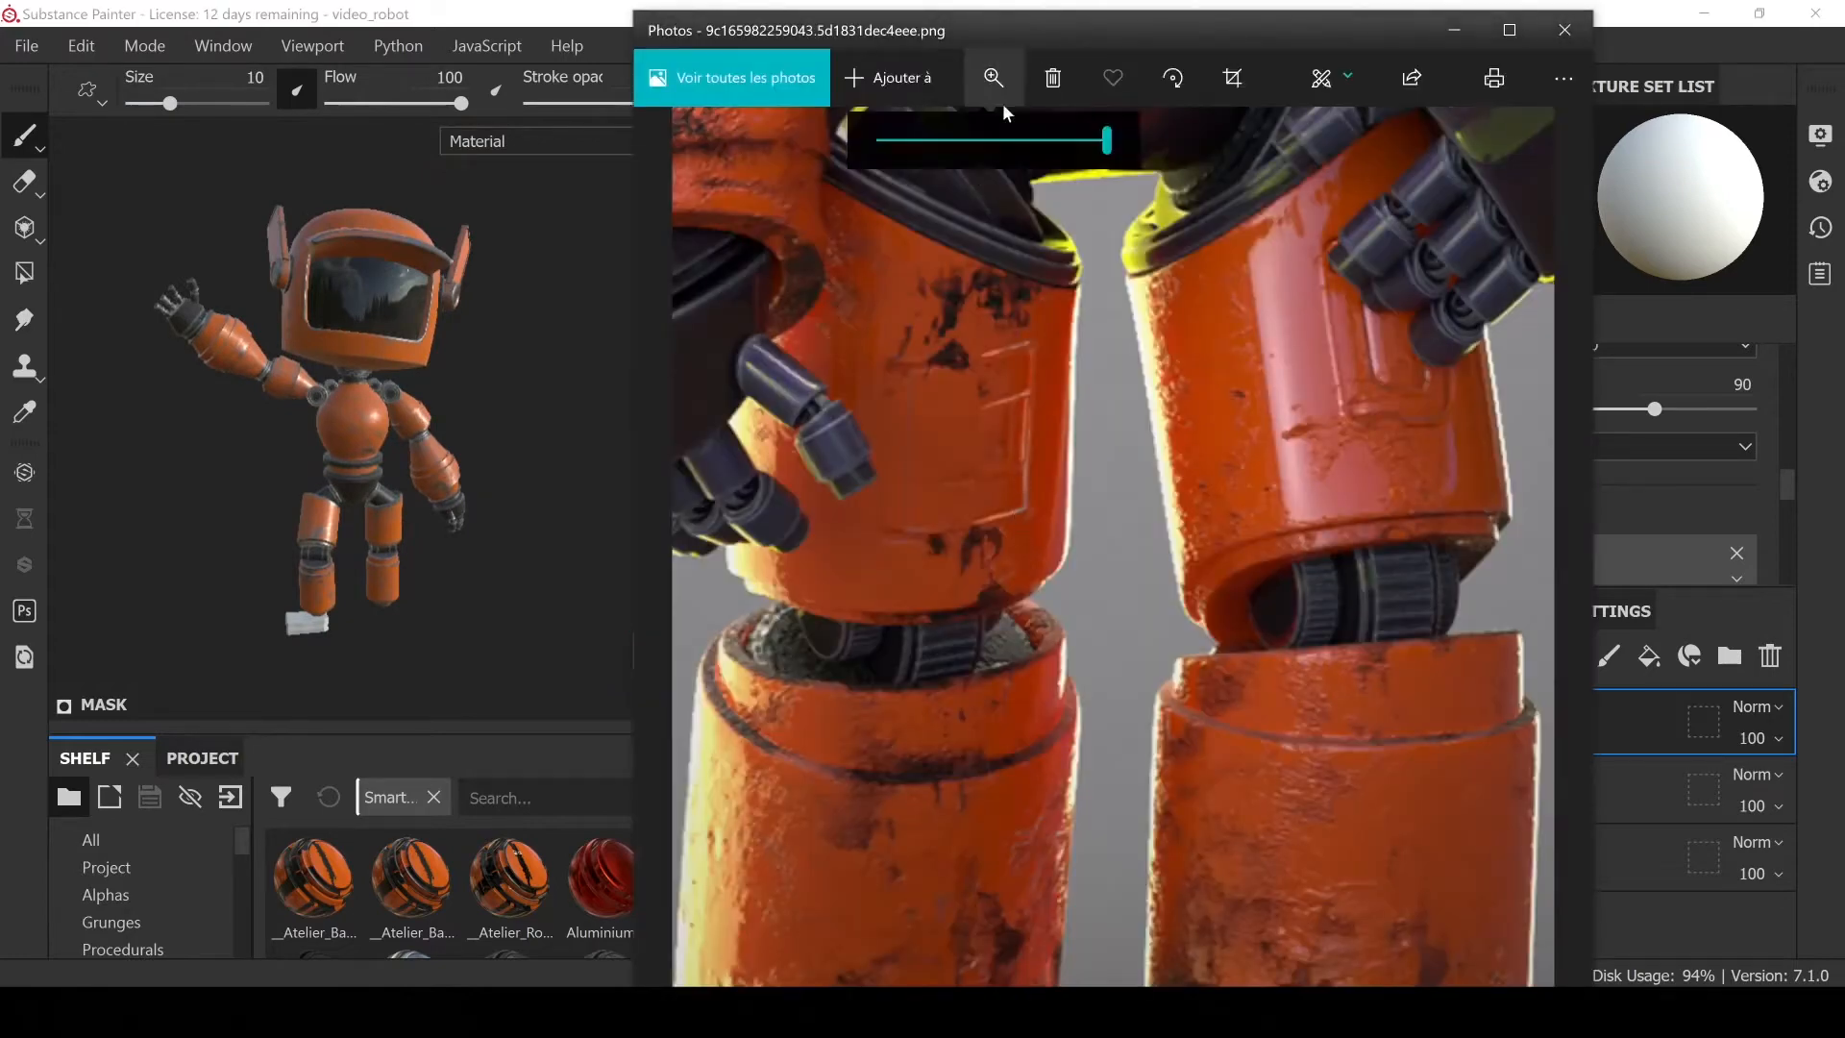
{"action": "left_click", "coordinate": [890, 144]}
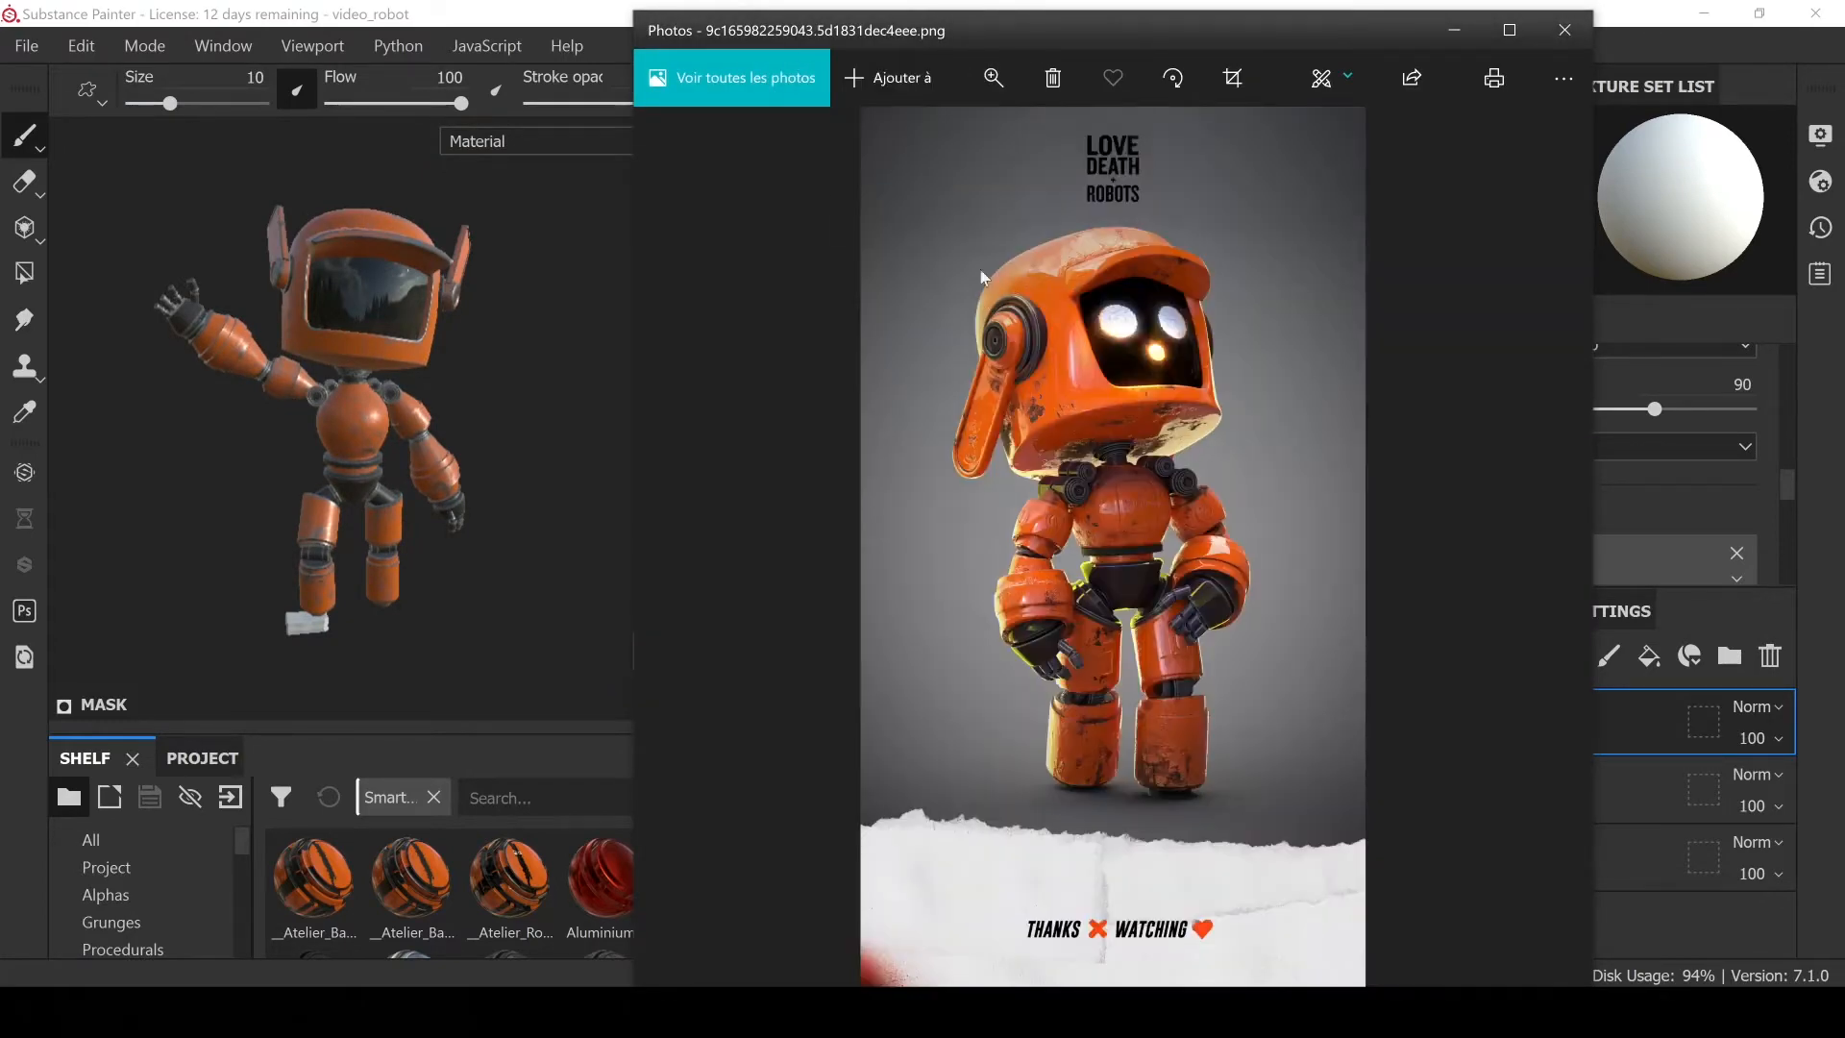
{"action": "left_click", "coordinate": [999, 81]}
{"action": "left_click_drag", "start_coordinate": [912, 137], "coordinate": [994, 141]}
{"action": "left_click_drag", "start_coordinate": [1002, 350], "coordinate": [983, 894]}
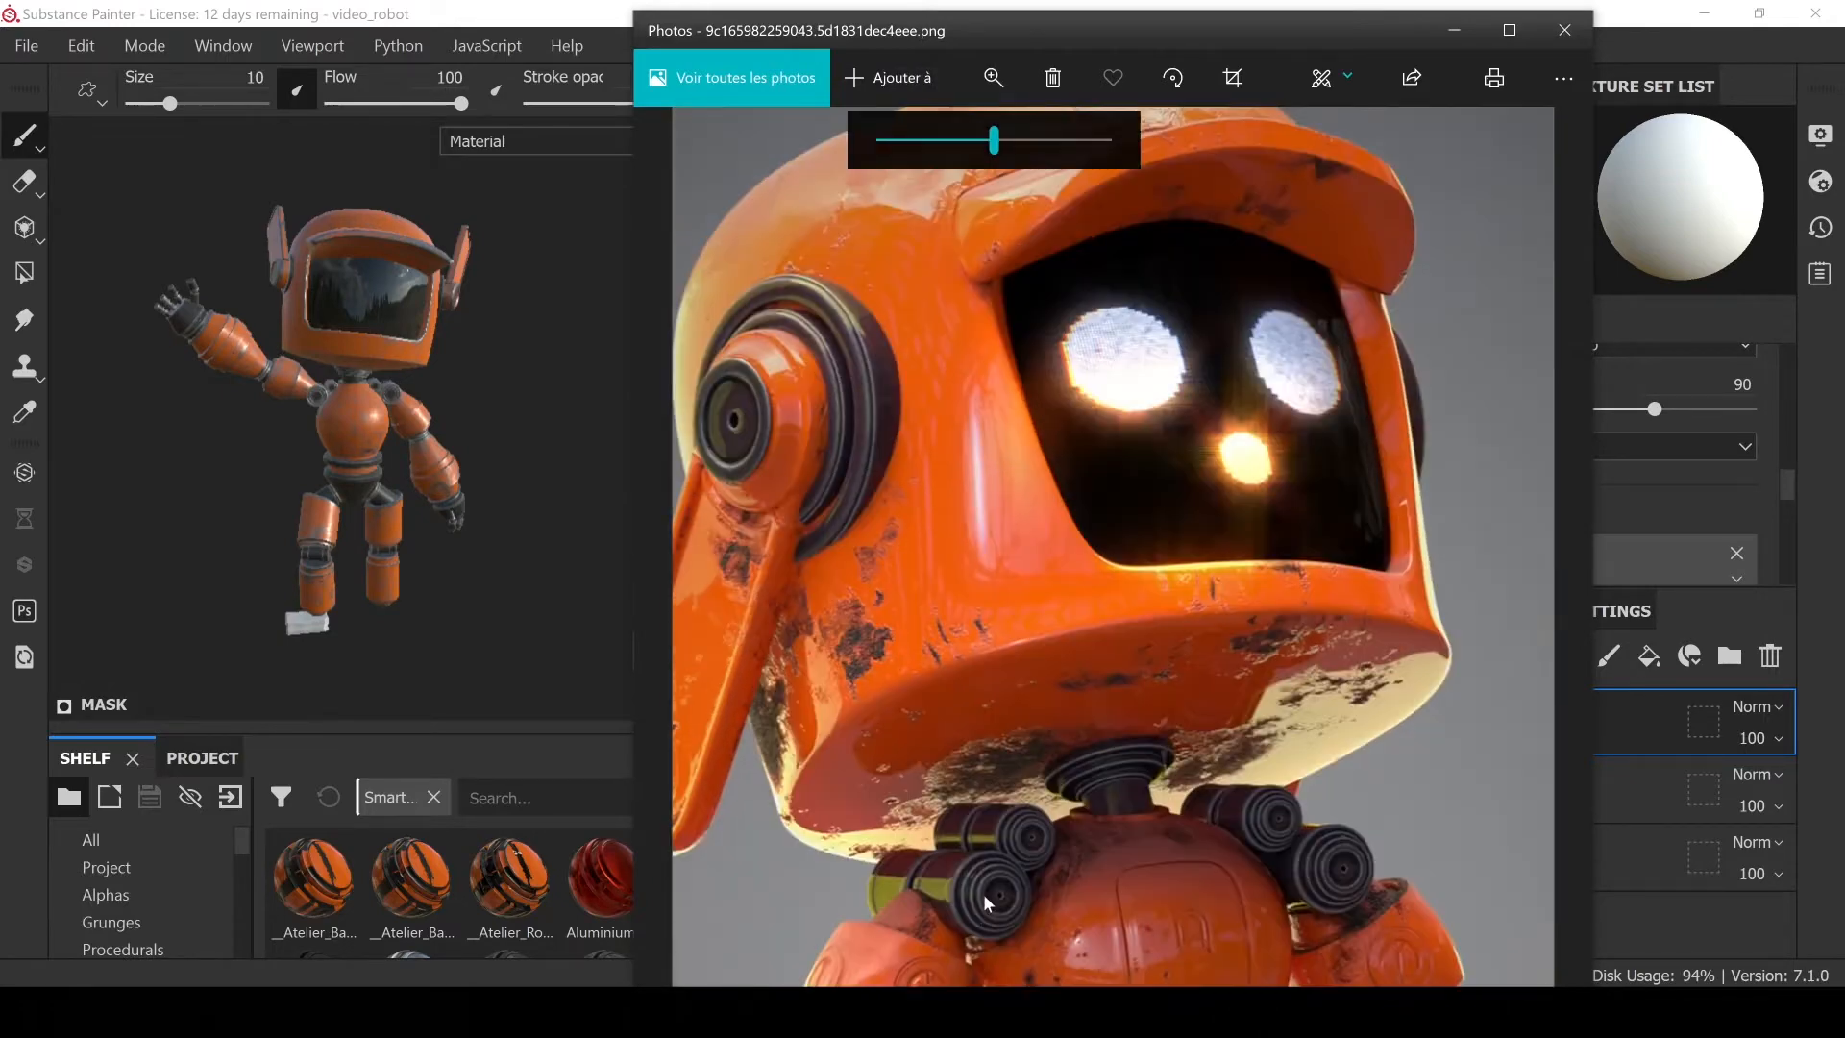
{"action": "left_click_drag", "start_coordinate": [1150, 711], "coordinate": [1070, 142]}
{"action": "left_click", "coordinate": [998, 78]}
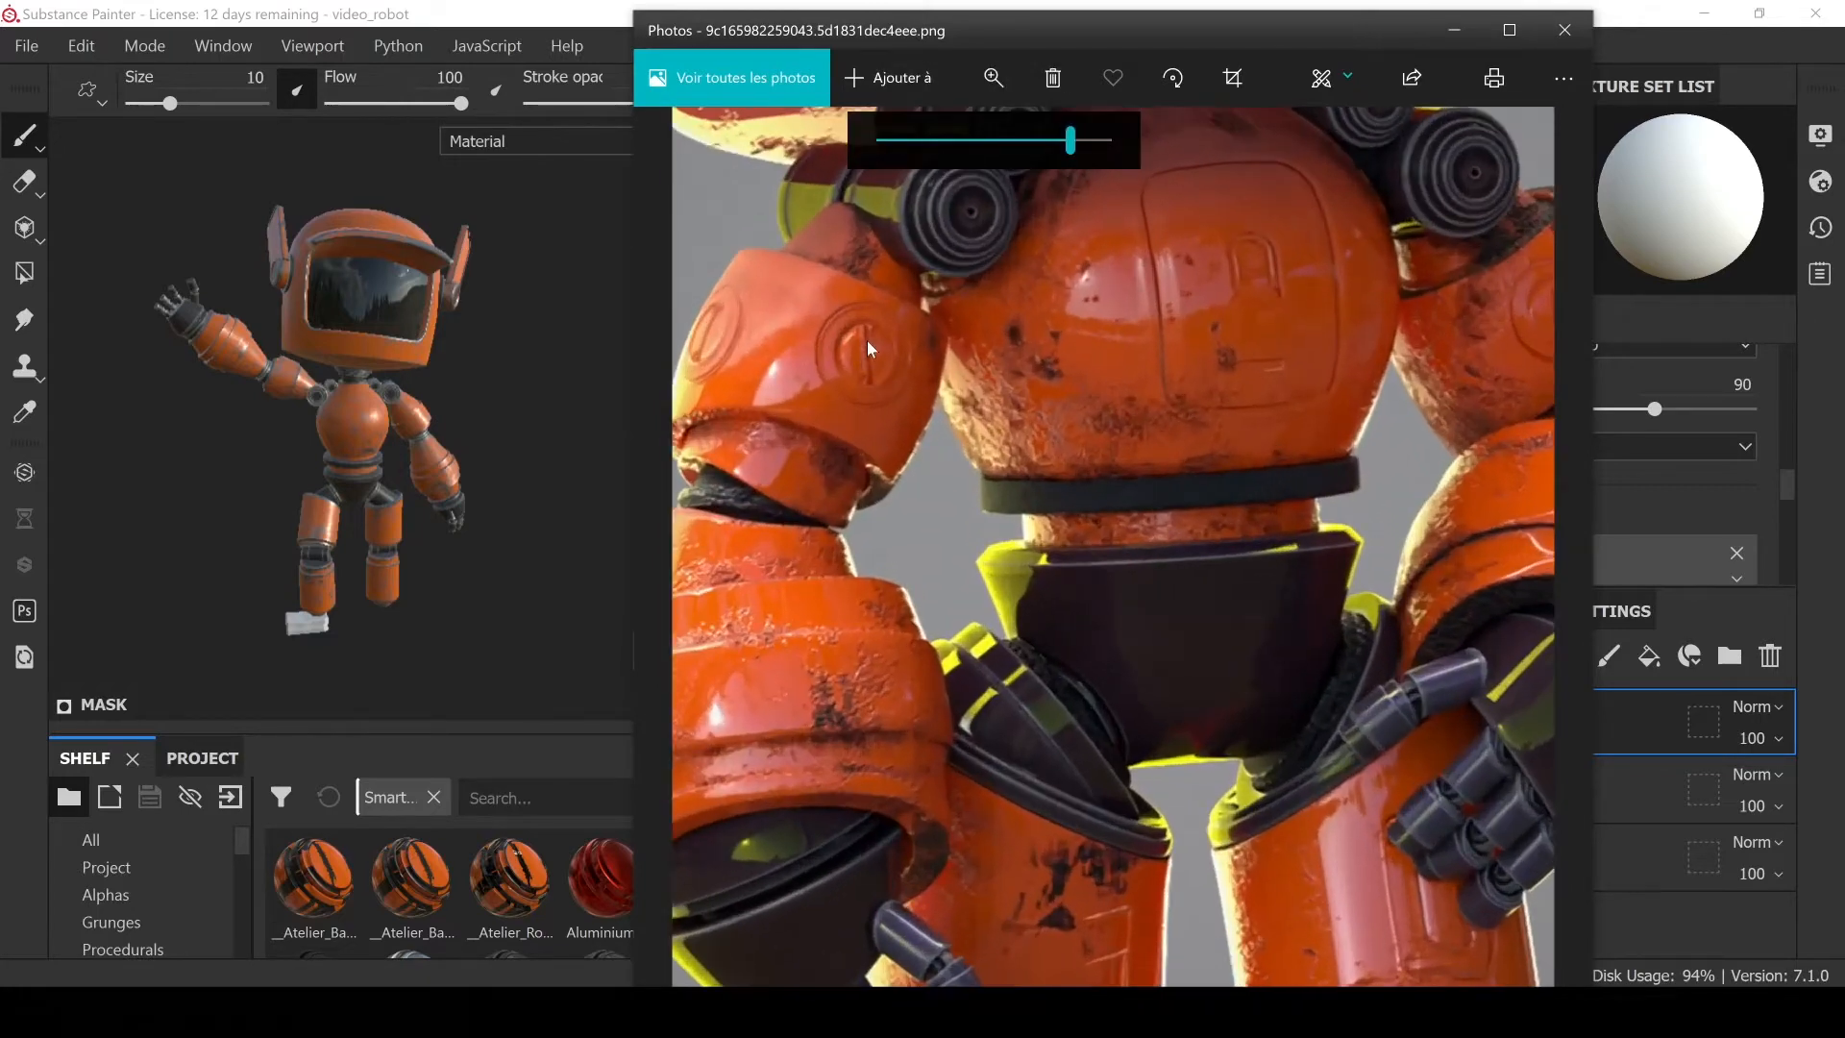
{"action": "left_click_drag", "start_coordinate": [1138, 371], "coordinate": [979, 424]}
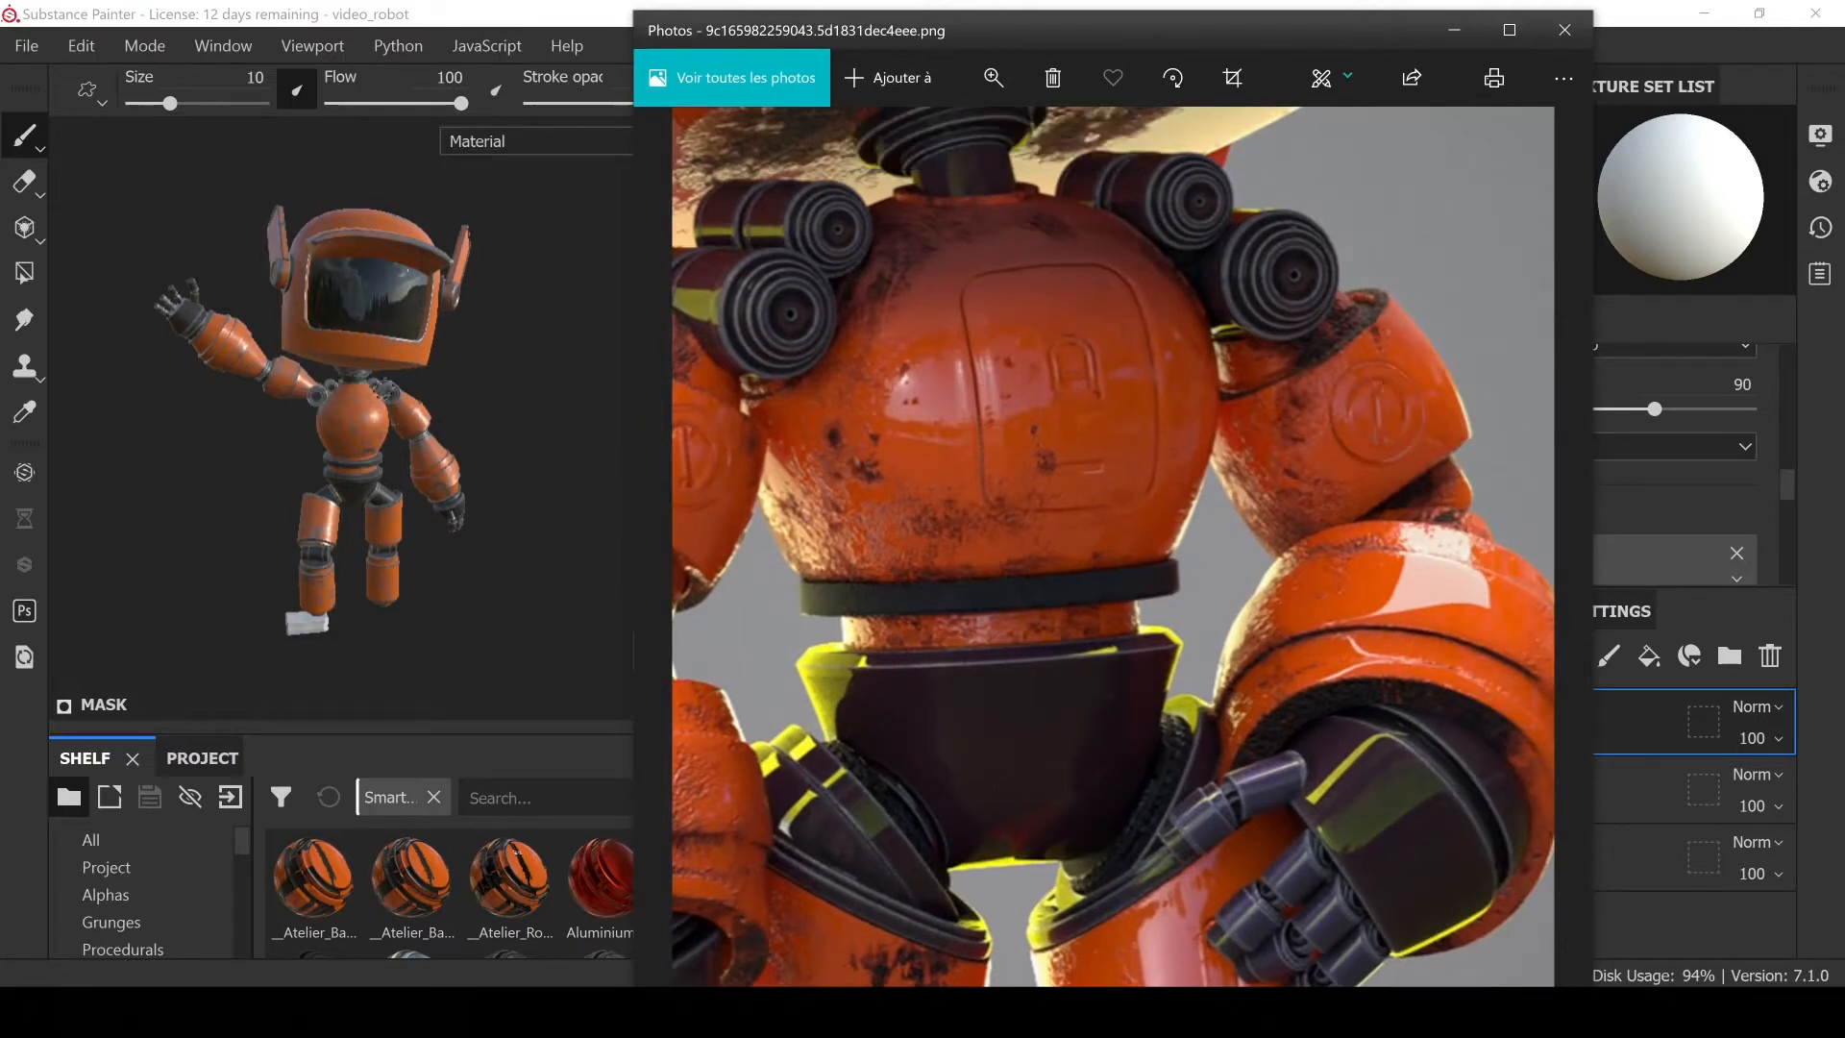
Compare the model's torso in Substance Painter with the torso and legs of the robot in the Photos reference image
{"action": "scroll", "coordinate": [370, 429], "scroll_direction": "up", "scroll_amount": 6}
{"action": "mouse_move", "coordinate": [387, 460]}
{"action": "left_mouse_down", "text": "alt"}
{"action": "mouse_move", "coordinate": [191, 436]}
{"action": "mouse_move", "coordinate": [351, 436]}
{"action": "left_mouse_up", "text": "alt"}
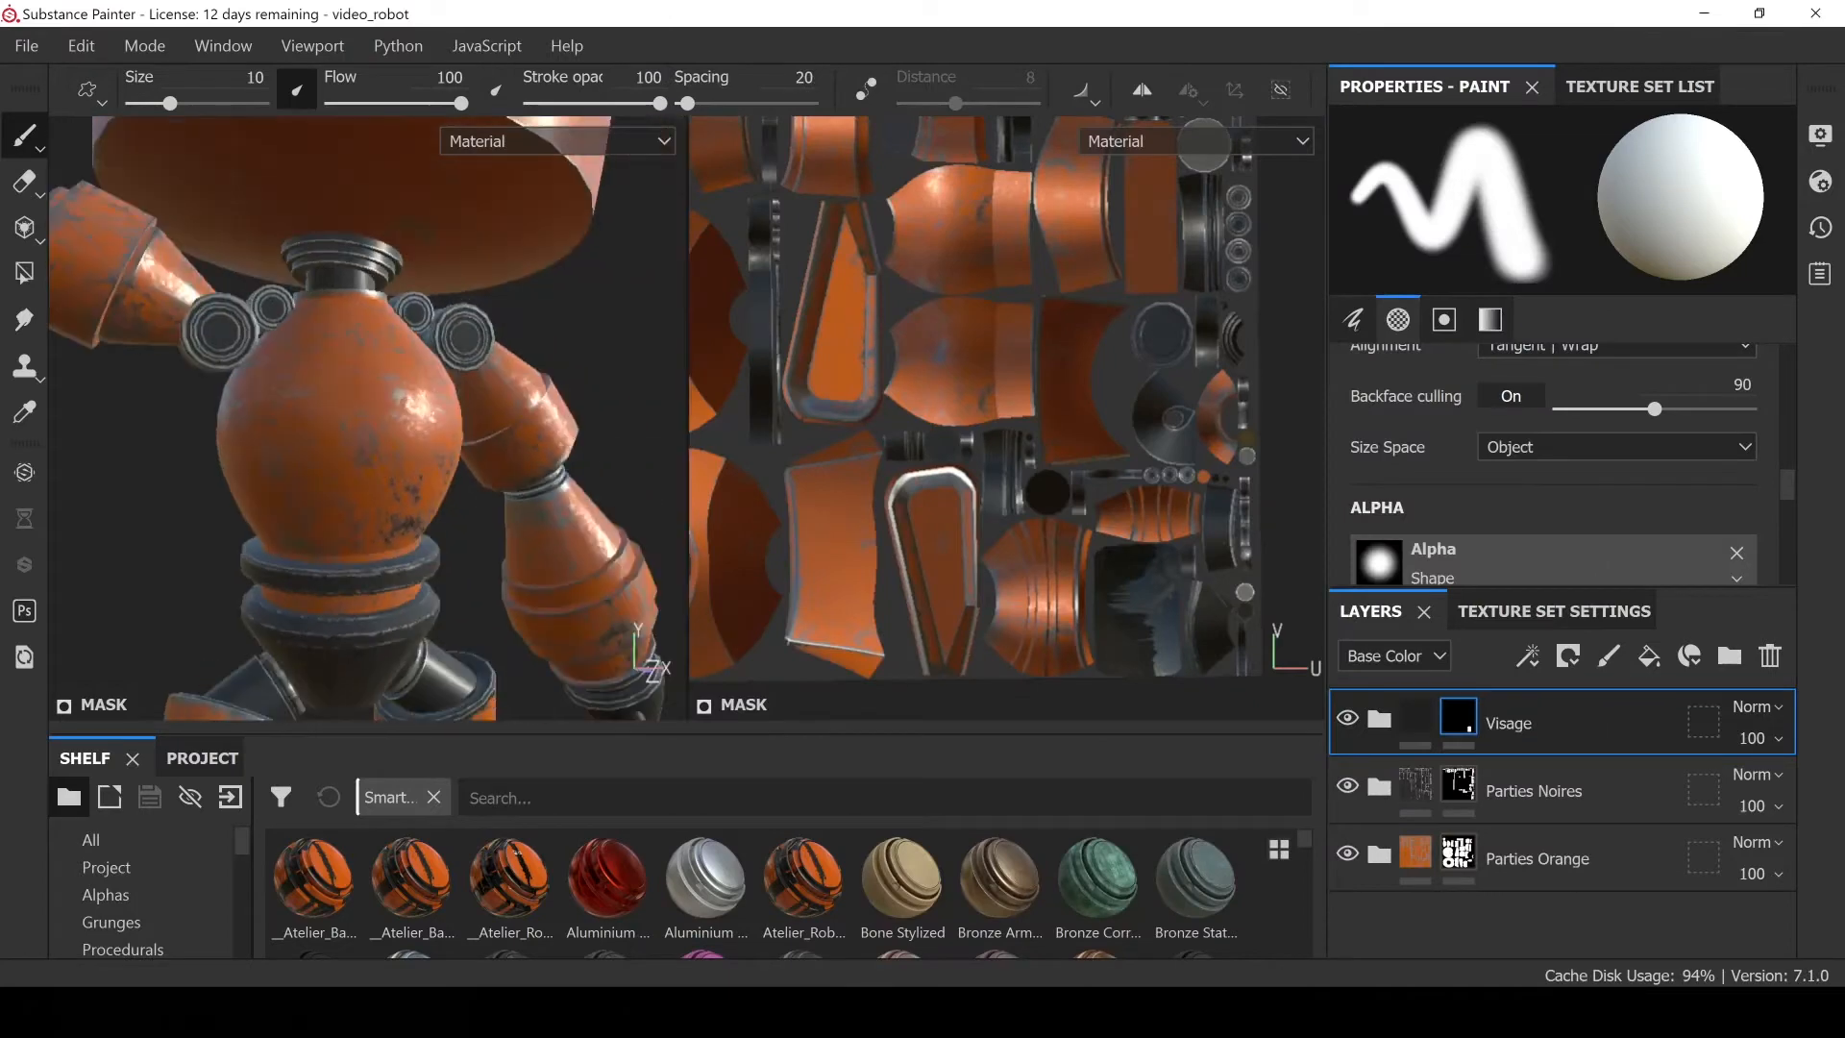
{"action": "key", "text": "alt+Tab"}
{"action": "scroll", "coordinate": [1134, 509], "scroll_direction": "down", "scroll_amount": 5}
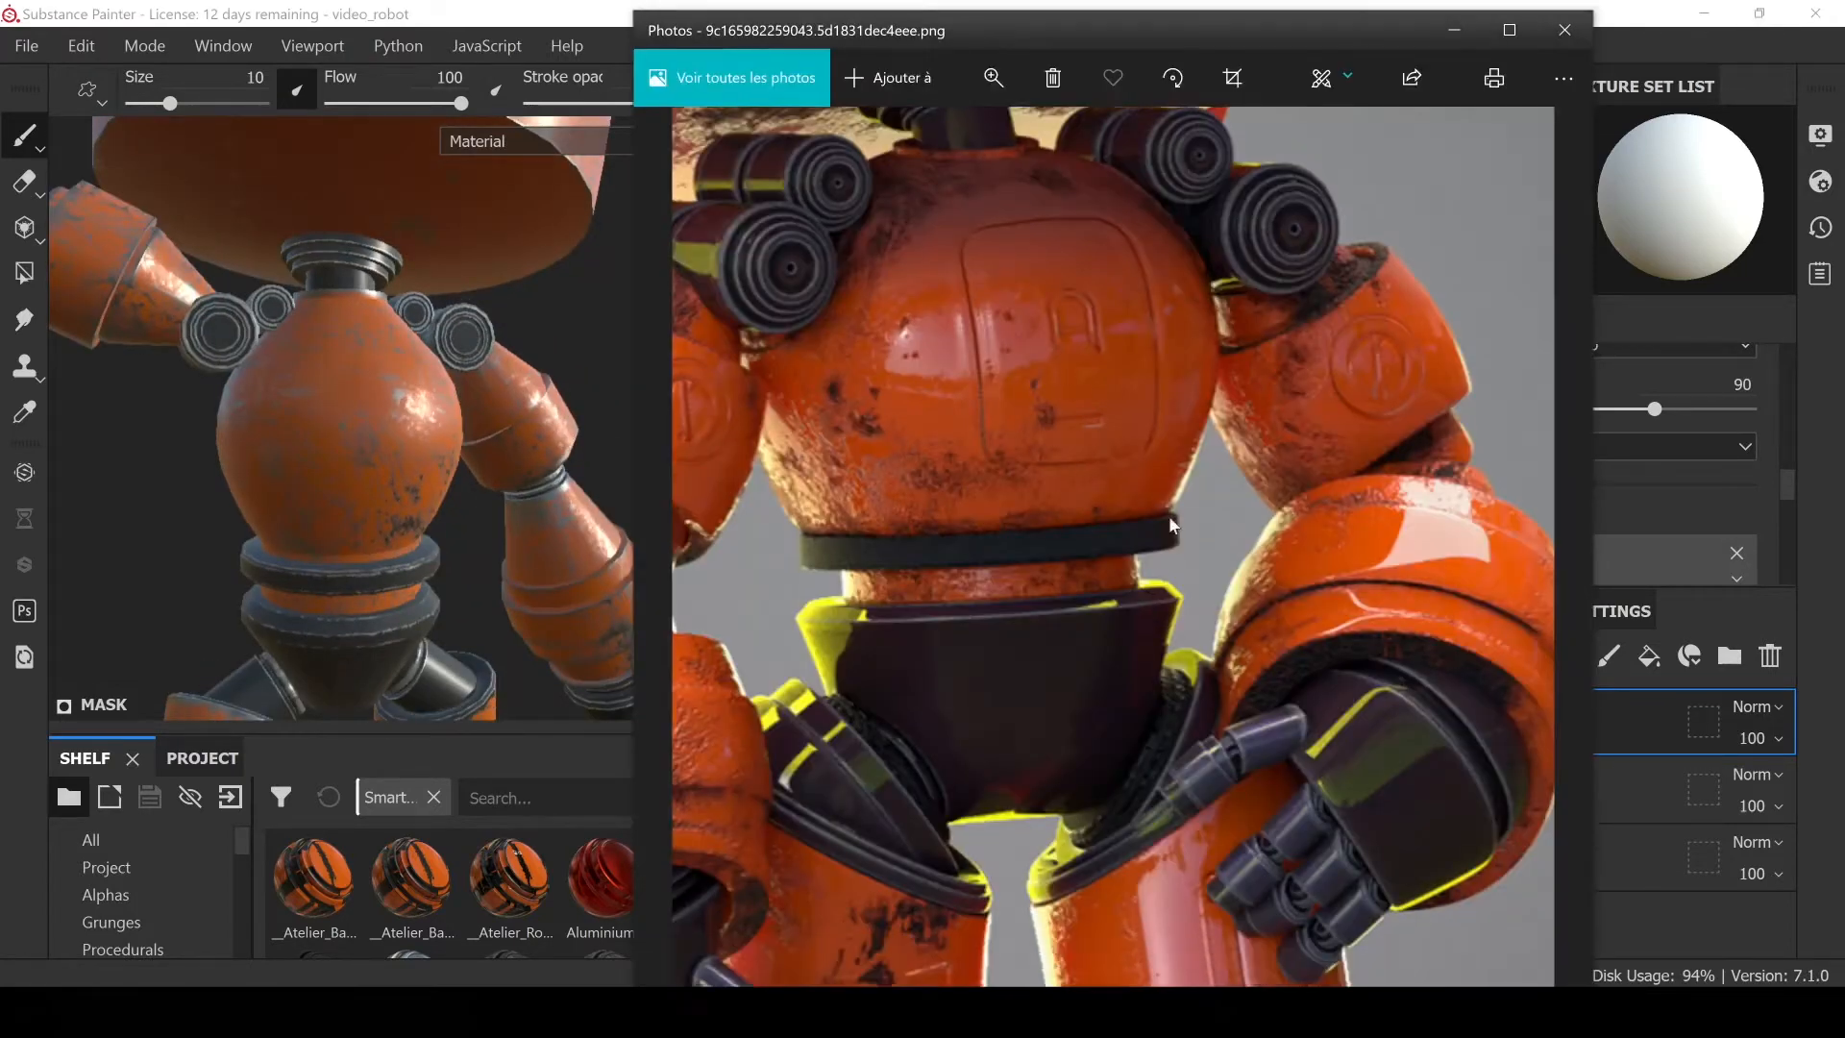
{"action": "scroll", "coordinate": [1237, 494], "scroll_direction": "down", "scroll_amount": 3}
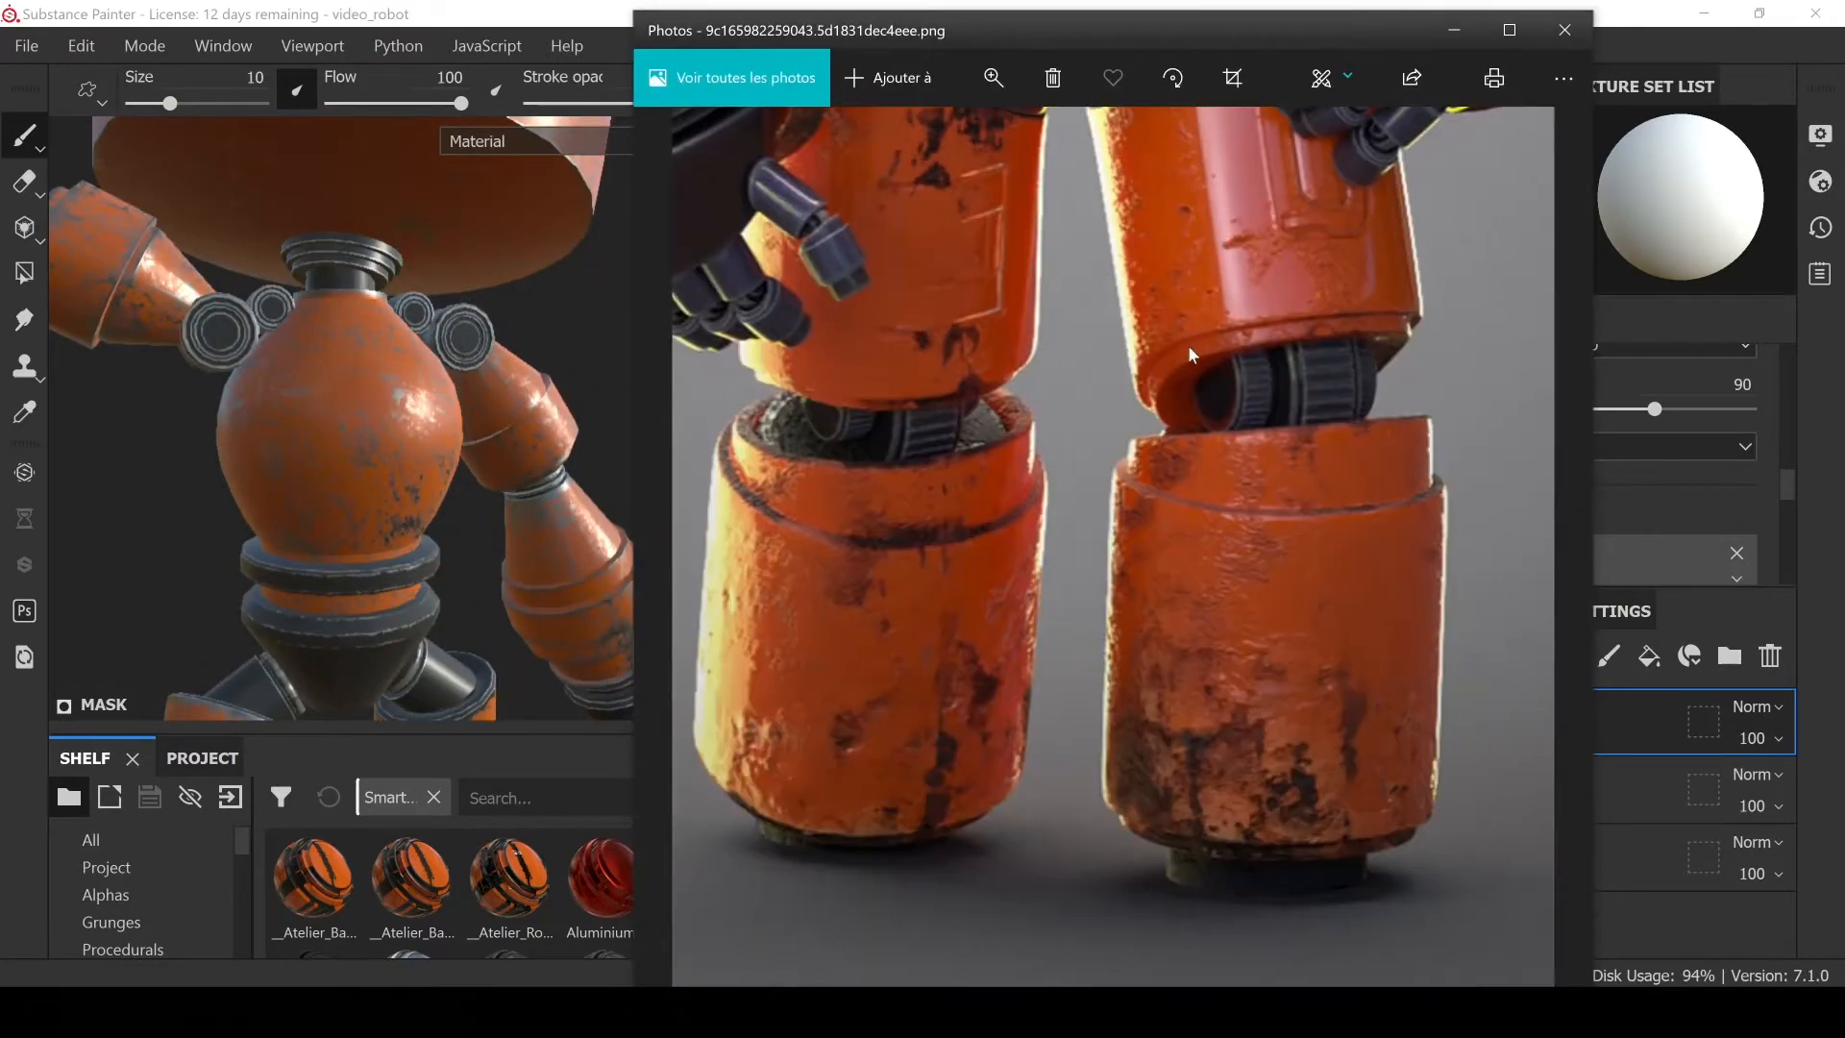
{"action": "left_click", "coordinate": [1001, 77]}
{"action": "left_click_drag", "start_coordinate": [1047, 147], "coordinate": [822, 153]}
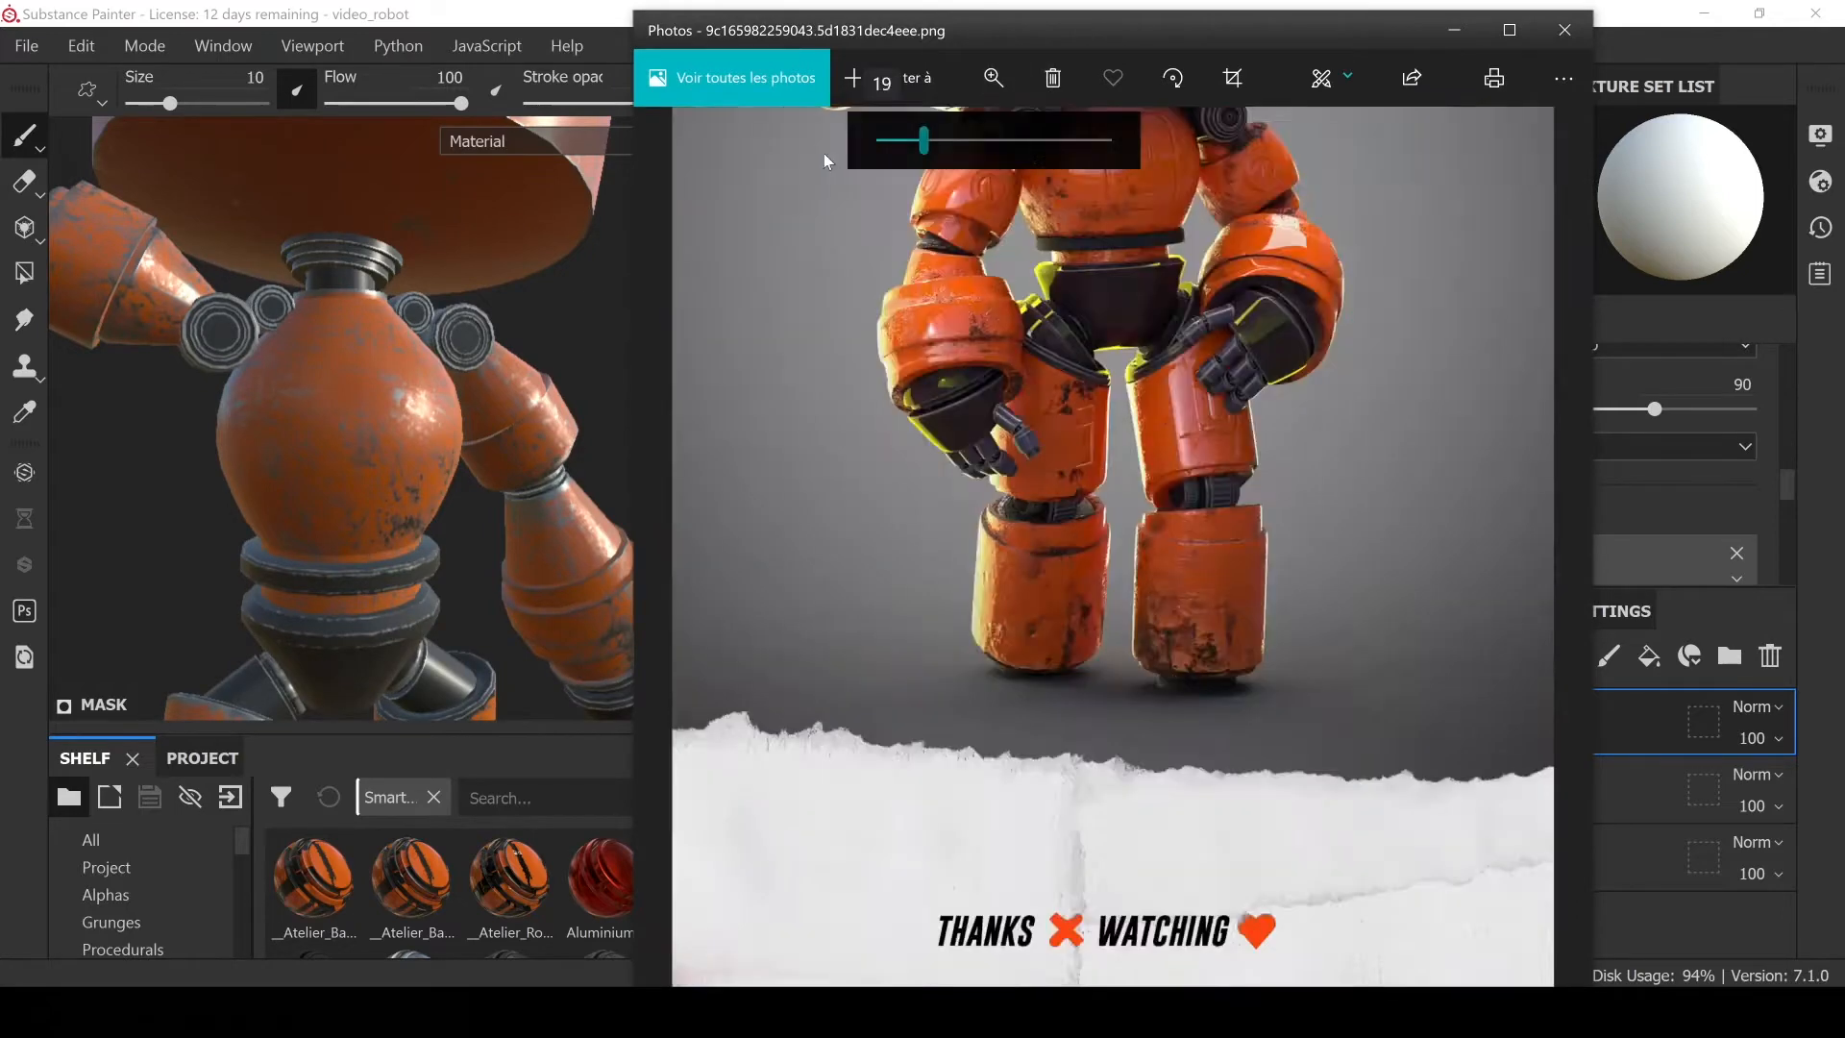
{"action": "key", "text": "alt+Tab"}
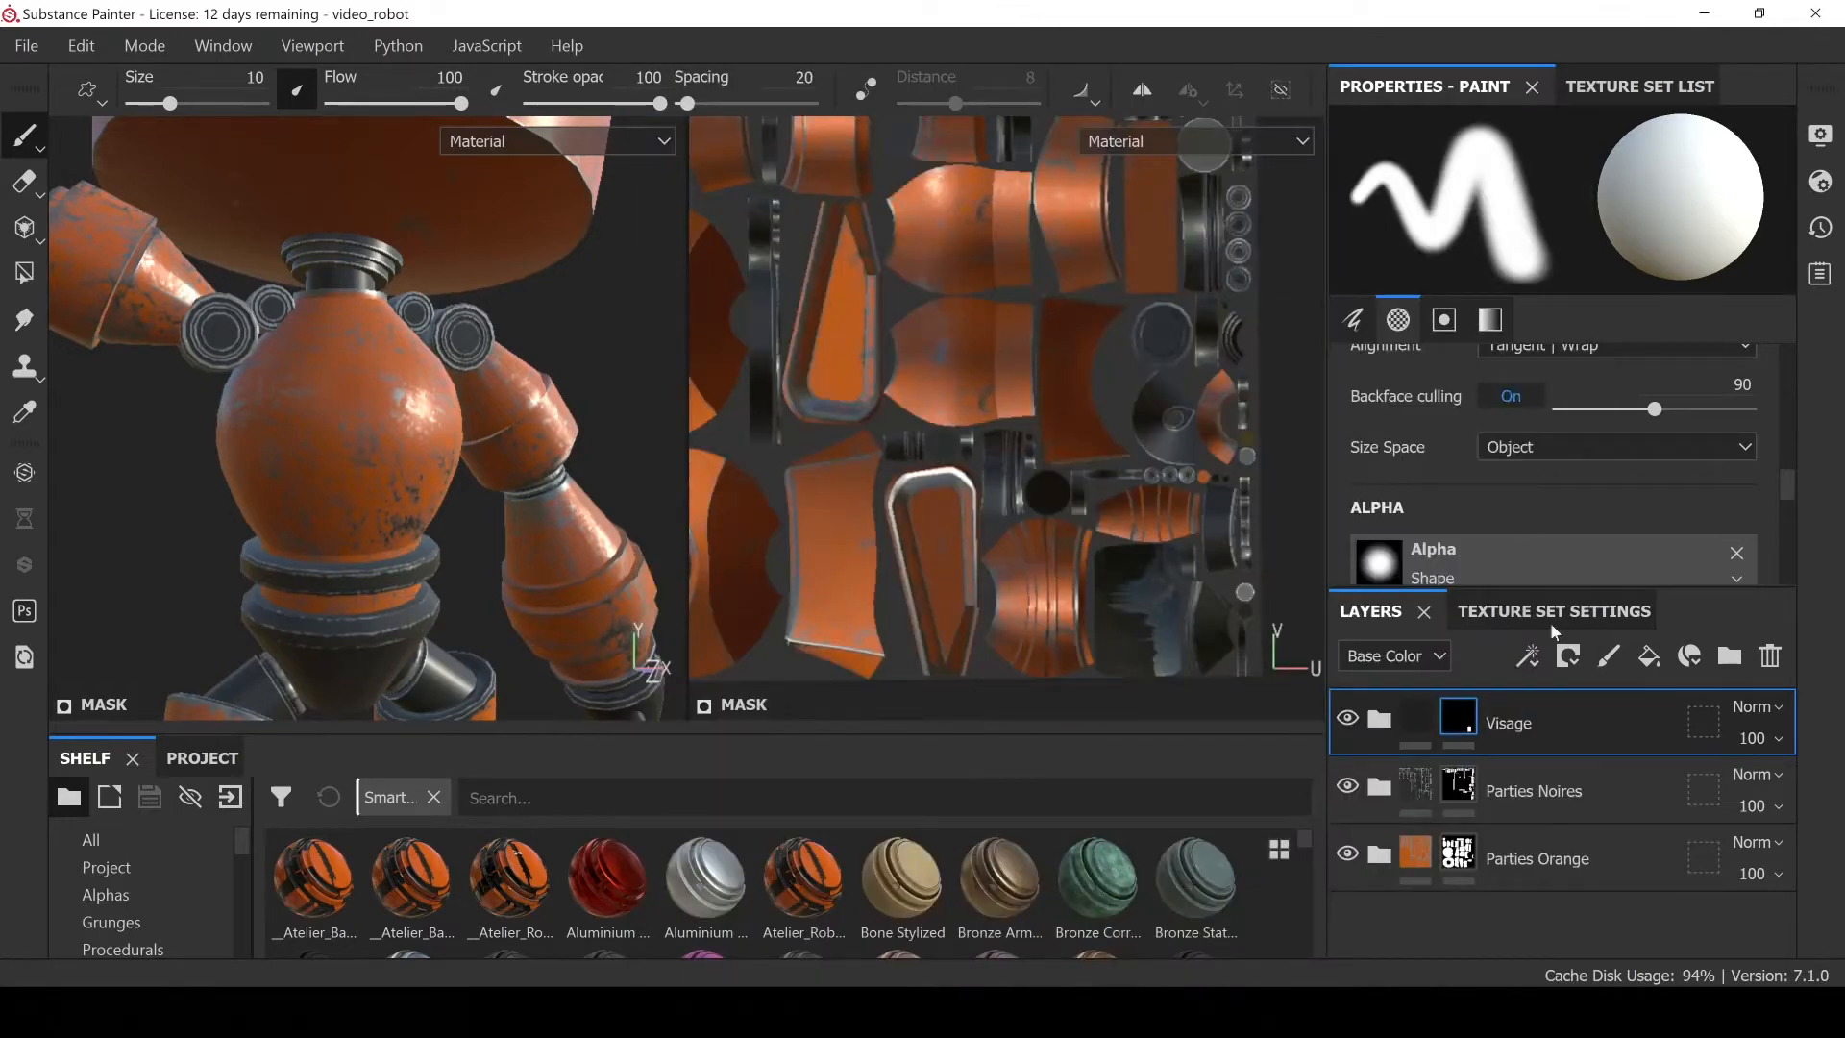
Add a paint layer above the Visage folder and remove the normal map resource from its brush material
{"action": "left_click", "coordinate": [1610, 661]}
{"action": "mouse_move", "coordinate": [1783, 473]}
{"action": "left_mouse_down"}
{"action": "mouse_move", "coordinate": [1772, 354]}
{"action": "mouse_move", "coordinate": [1795, 538]}
{"action": "left_mouse_up"}
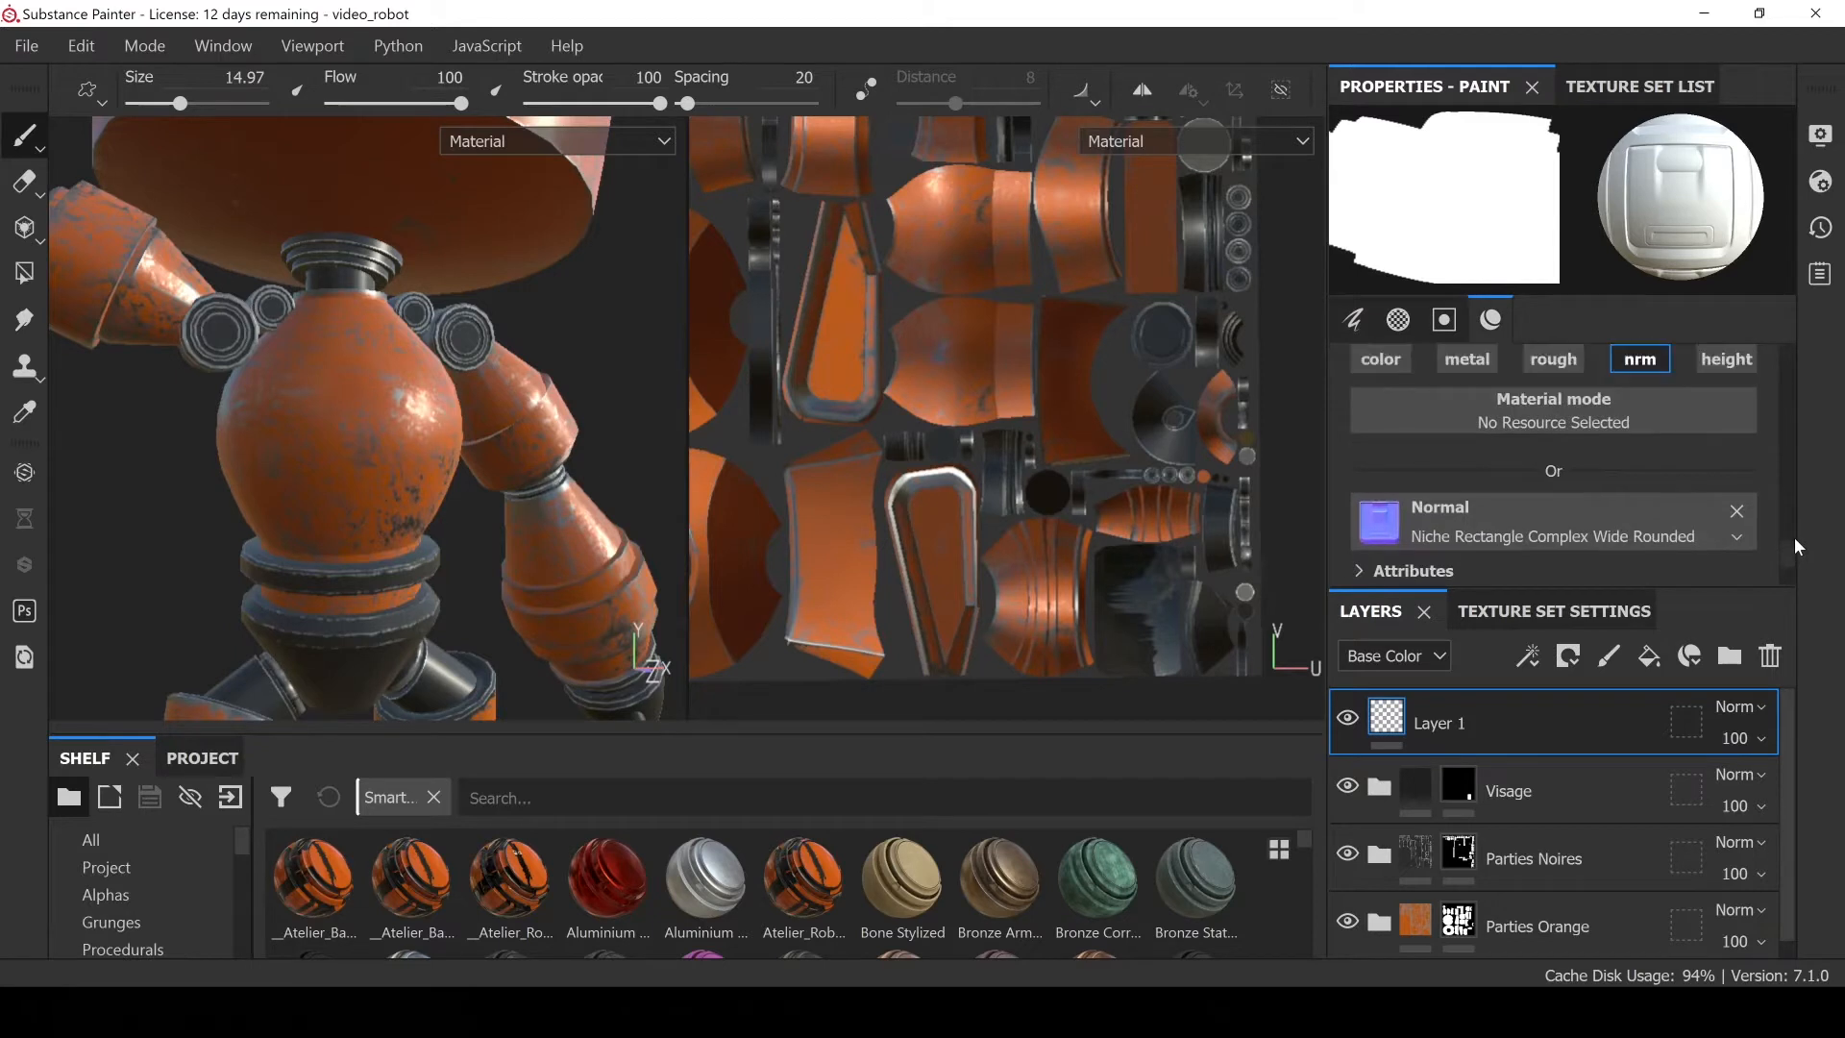
{"action": "left_click", "coordinate": [1736, 510]}
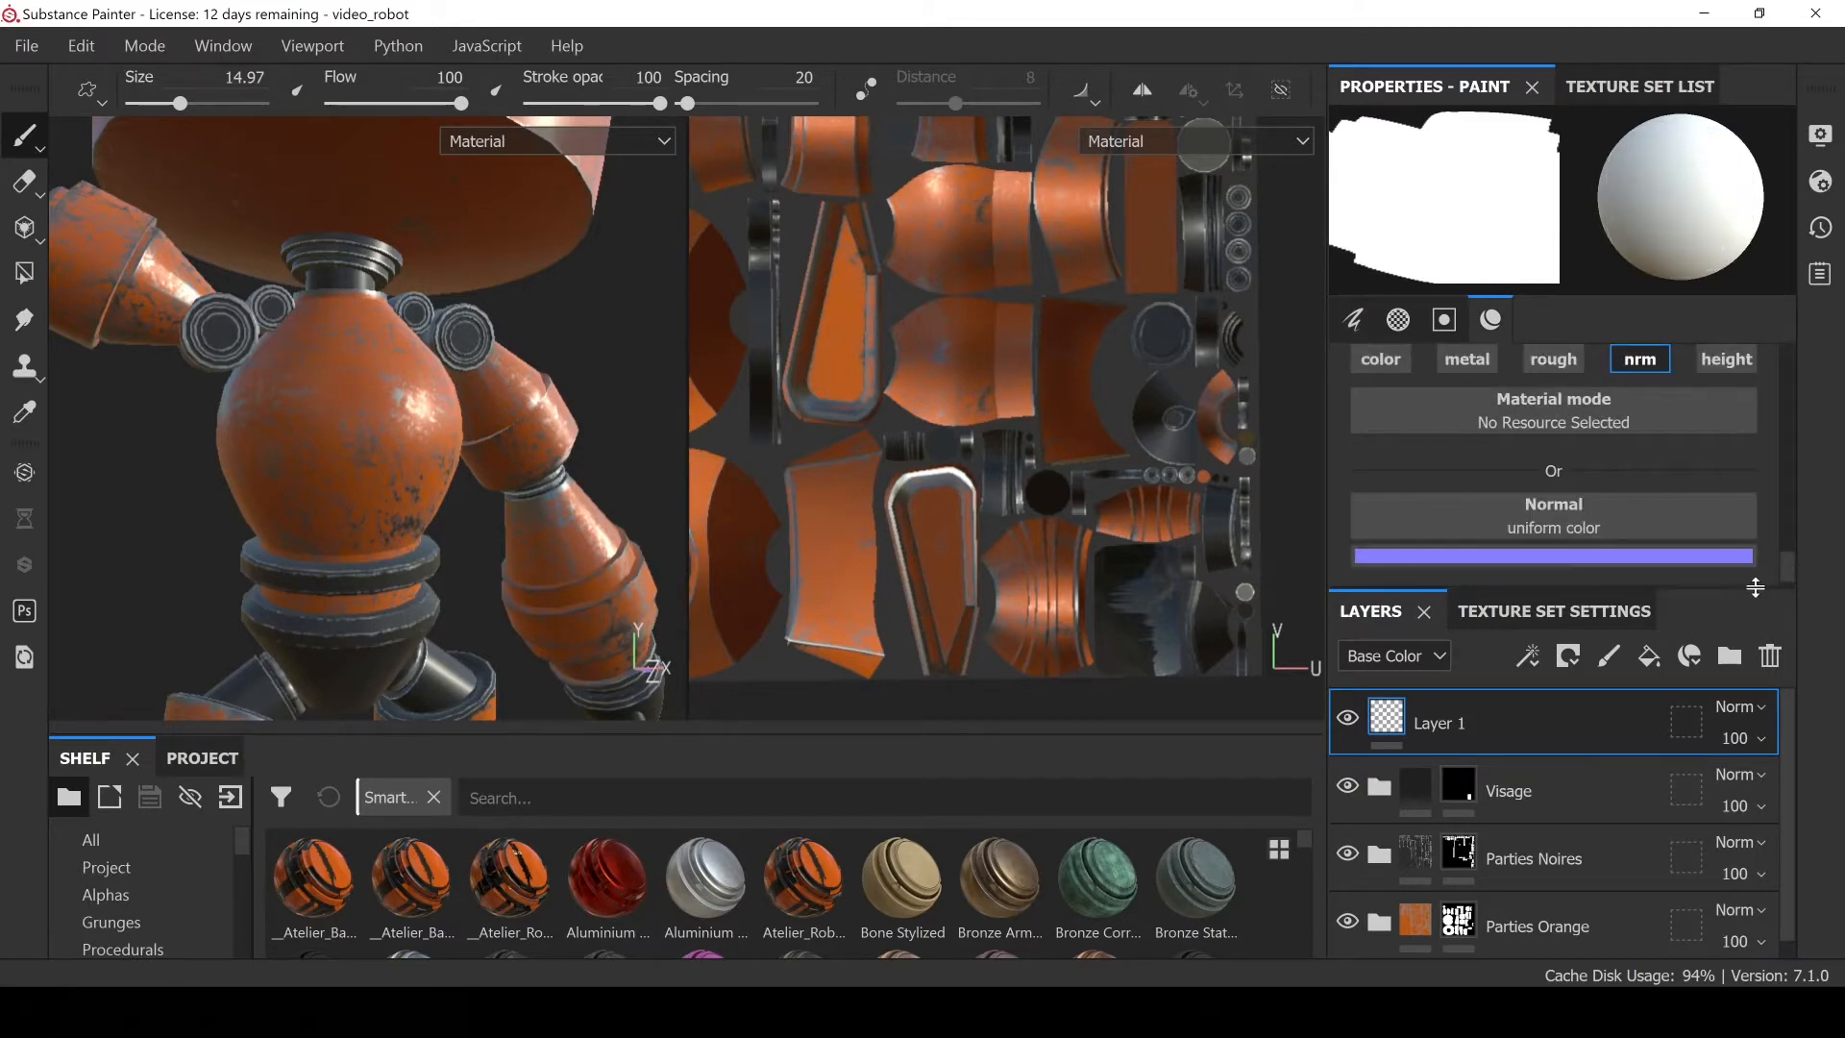
Review the new layer's brush channels and alpha, and compare the alpha with that of the Visage mask's brush
{"action": "mouse_move", "coordinate": [1773, 555]}
{"action": "left_mouse_down"}
{"action": "mouse_move", "coordinate": [1785, 527]}
{"action": "mouse_move", "coordinate": [1688, 519]}
{"action": "left_mouse_up"}
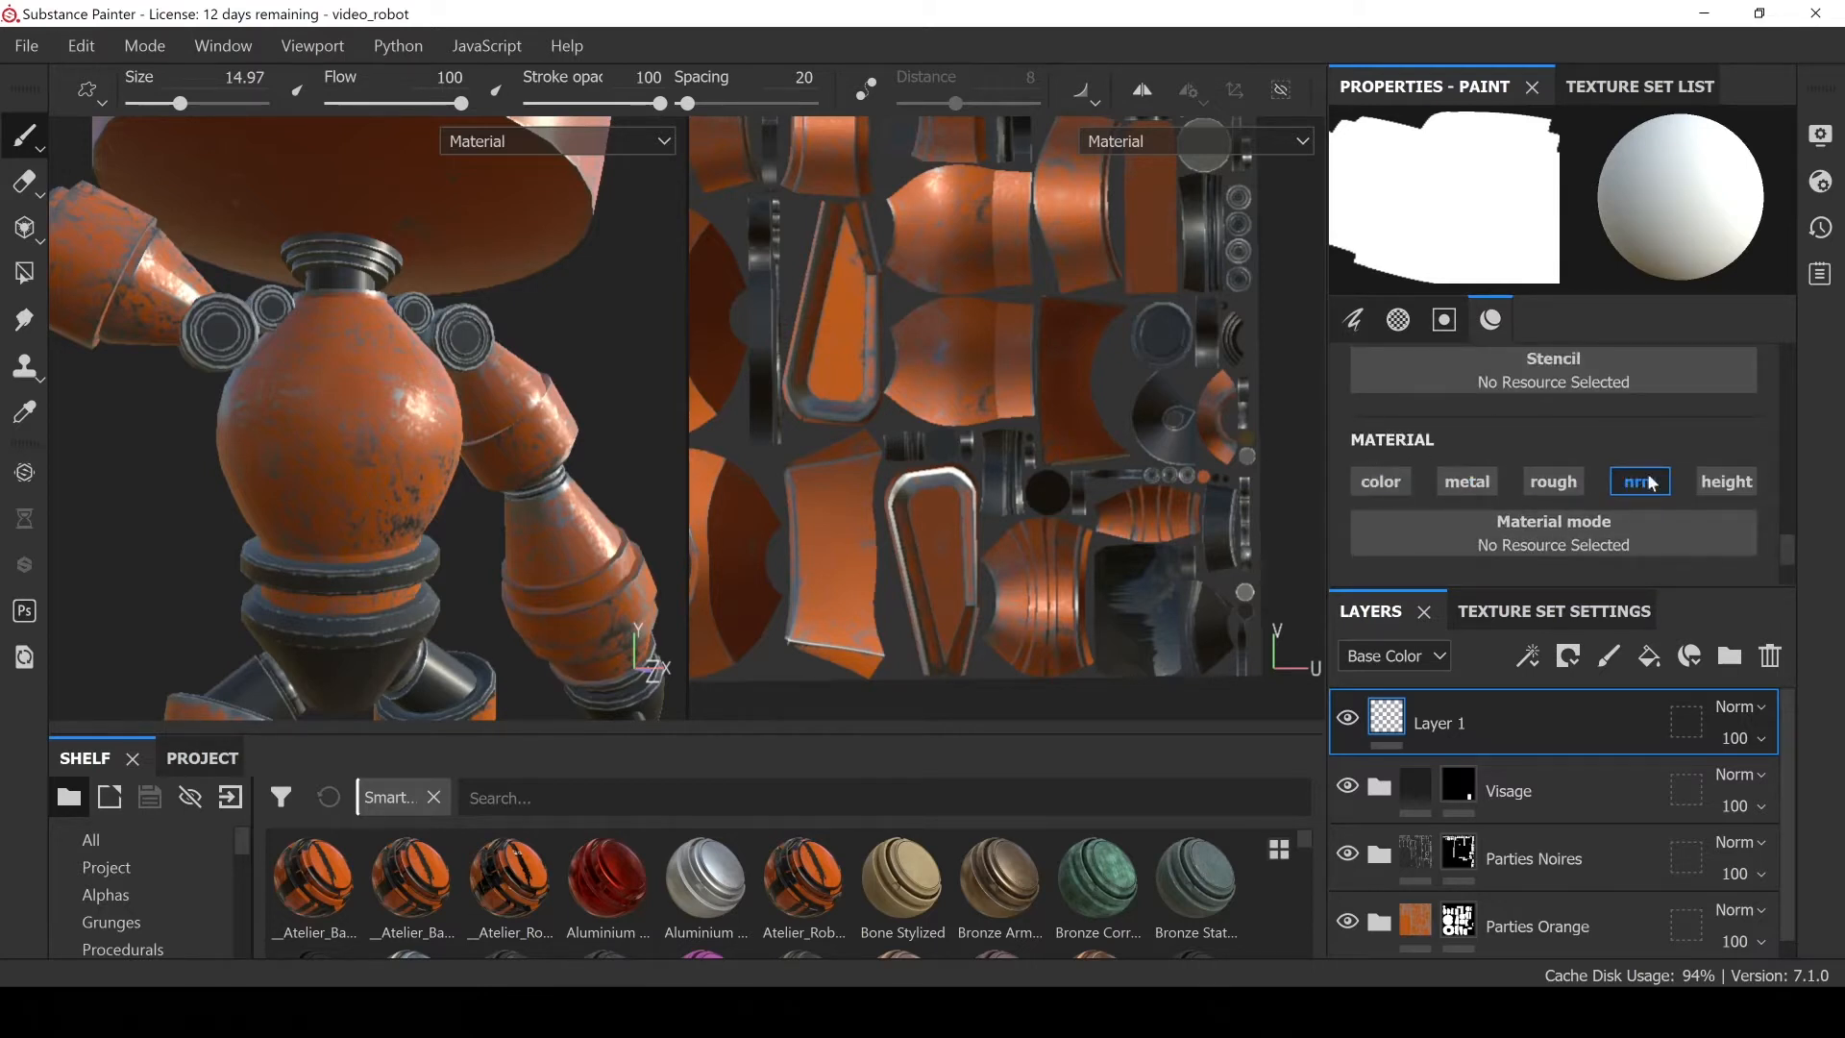
{"action": "left_click", "coordinate": [1390, 495]}
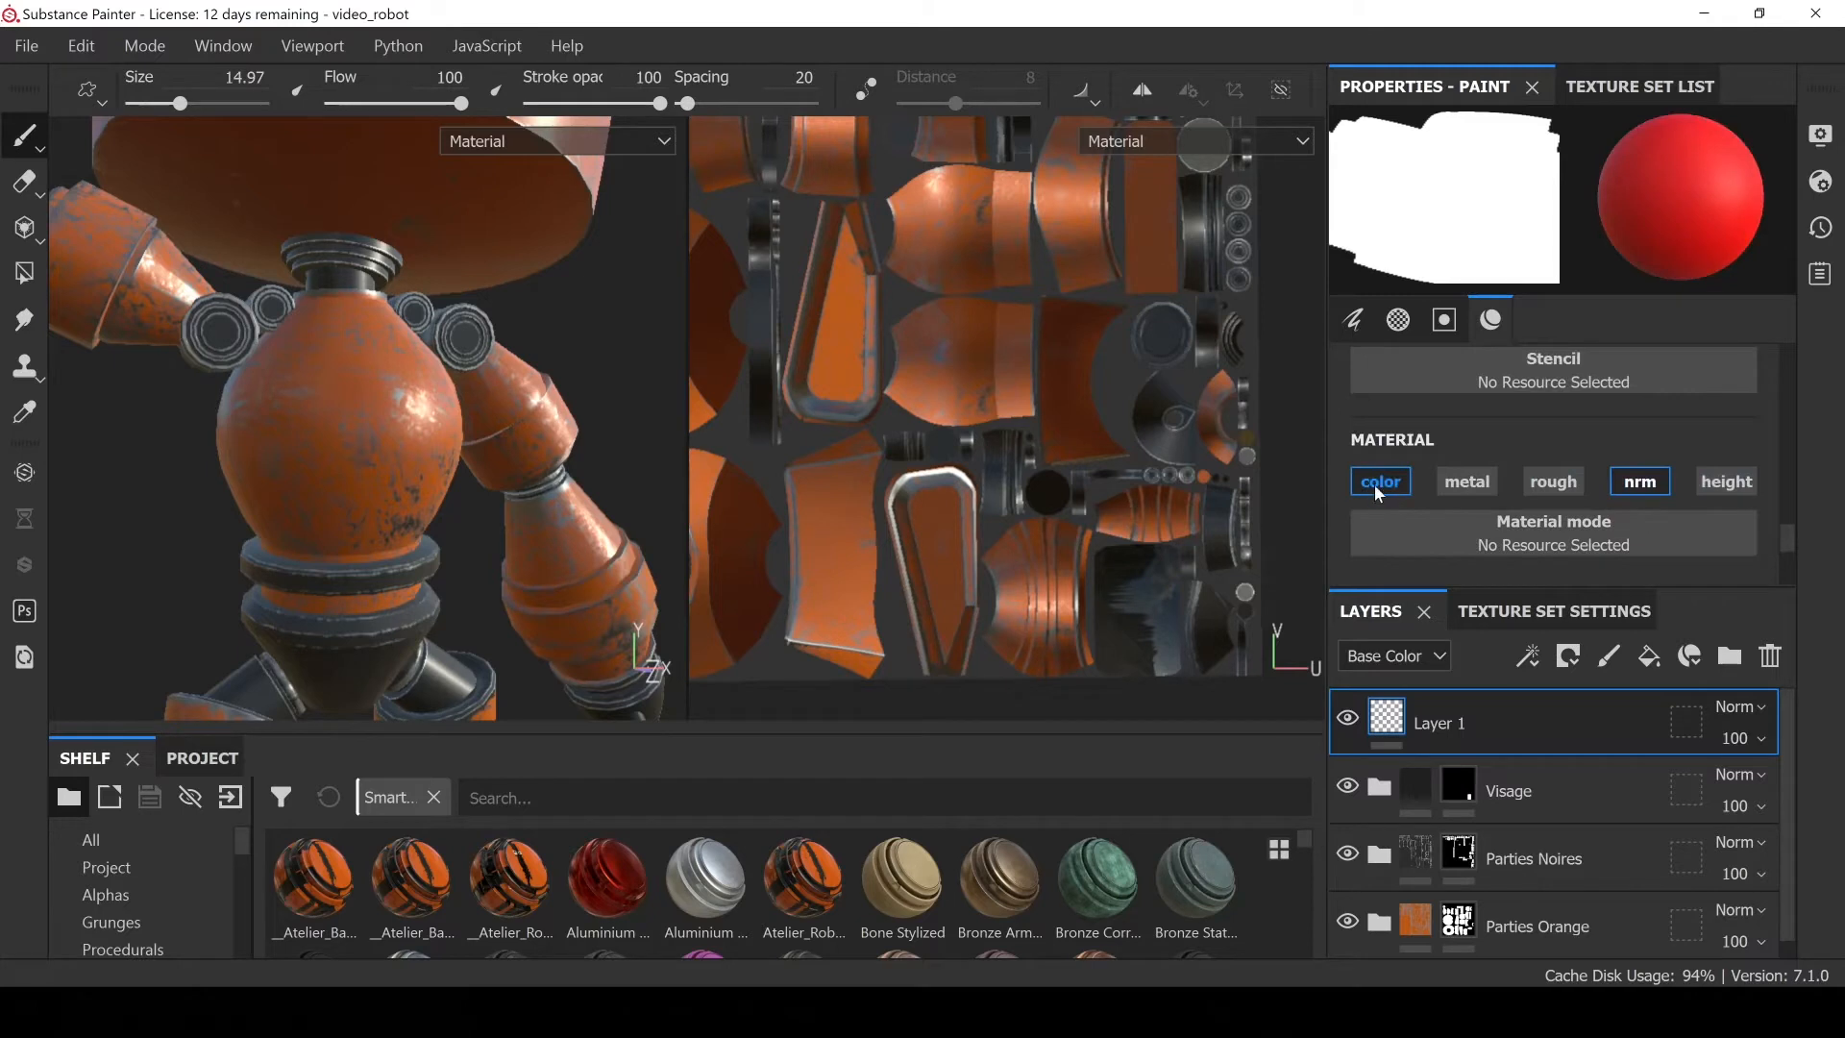
{"action": "left_click", "coordinate": [1374, 485]}
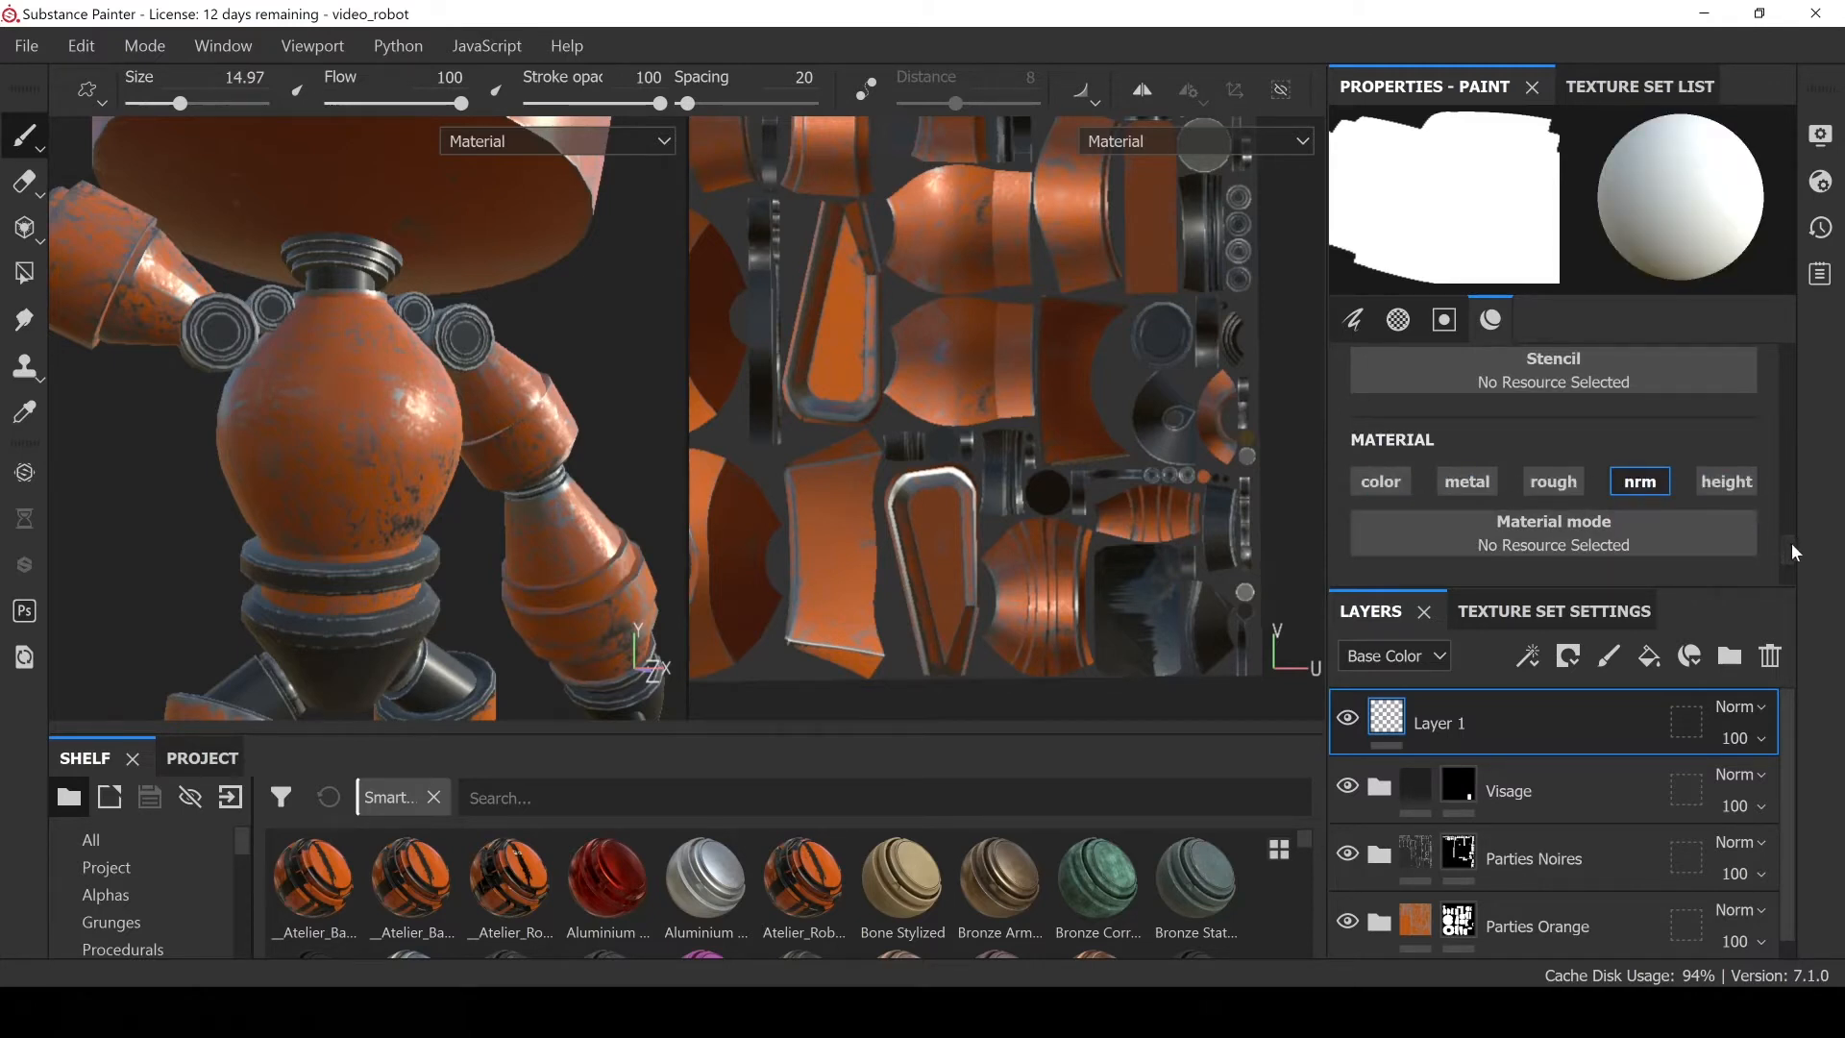
{"action": "scroll", "coordinate": [1791, 538], "scroll_direction": "up", "scroll_amount": 3}
{"action": "scroll", "coordinate": [1785, 503], "scroll_direction": "up", "scroll_amount": 5}
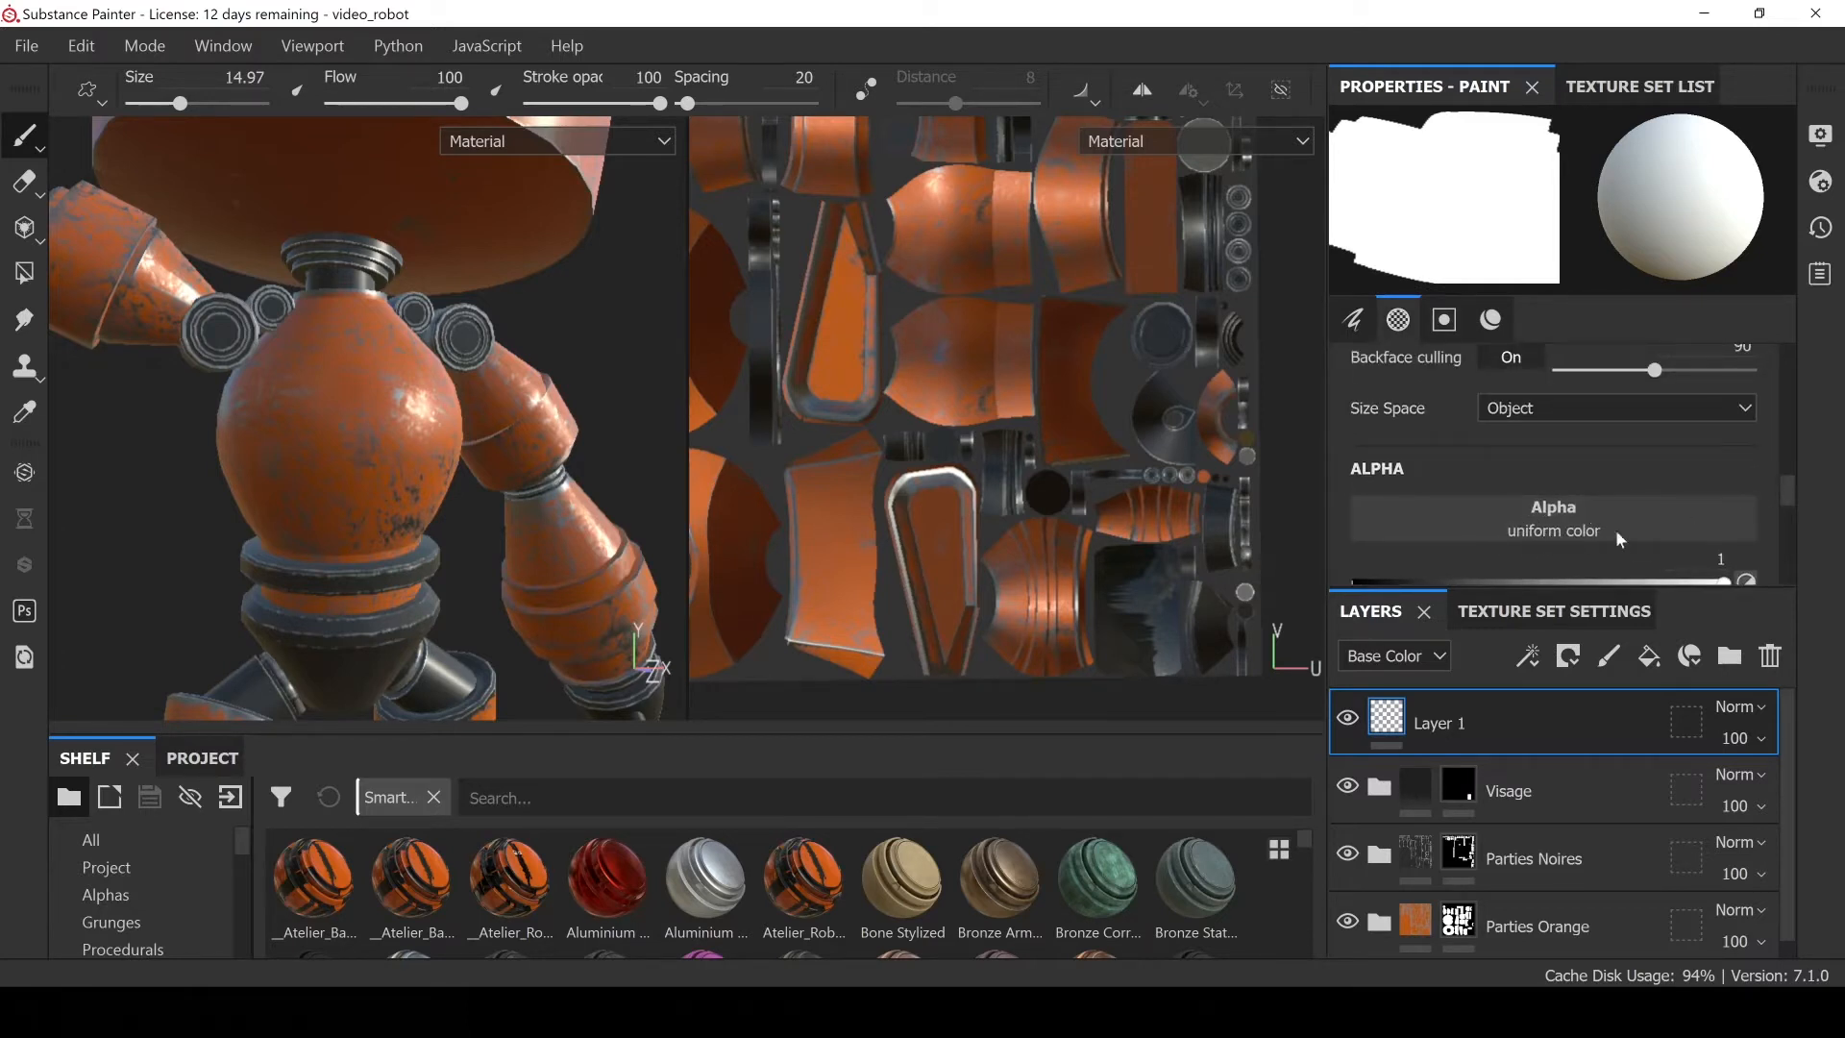
{"action": "left_click", "coordinate": [1575, 797]}
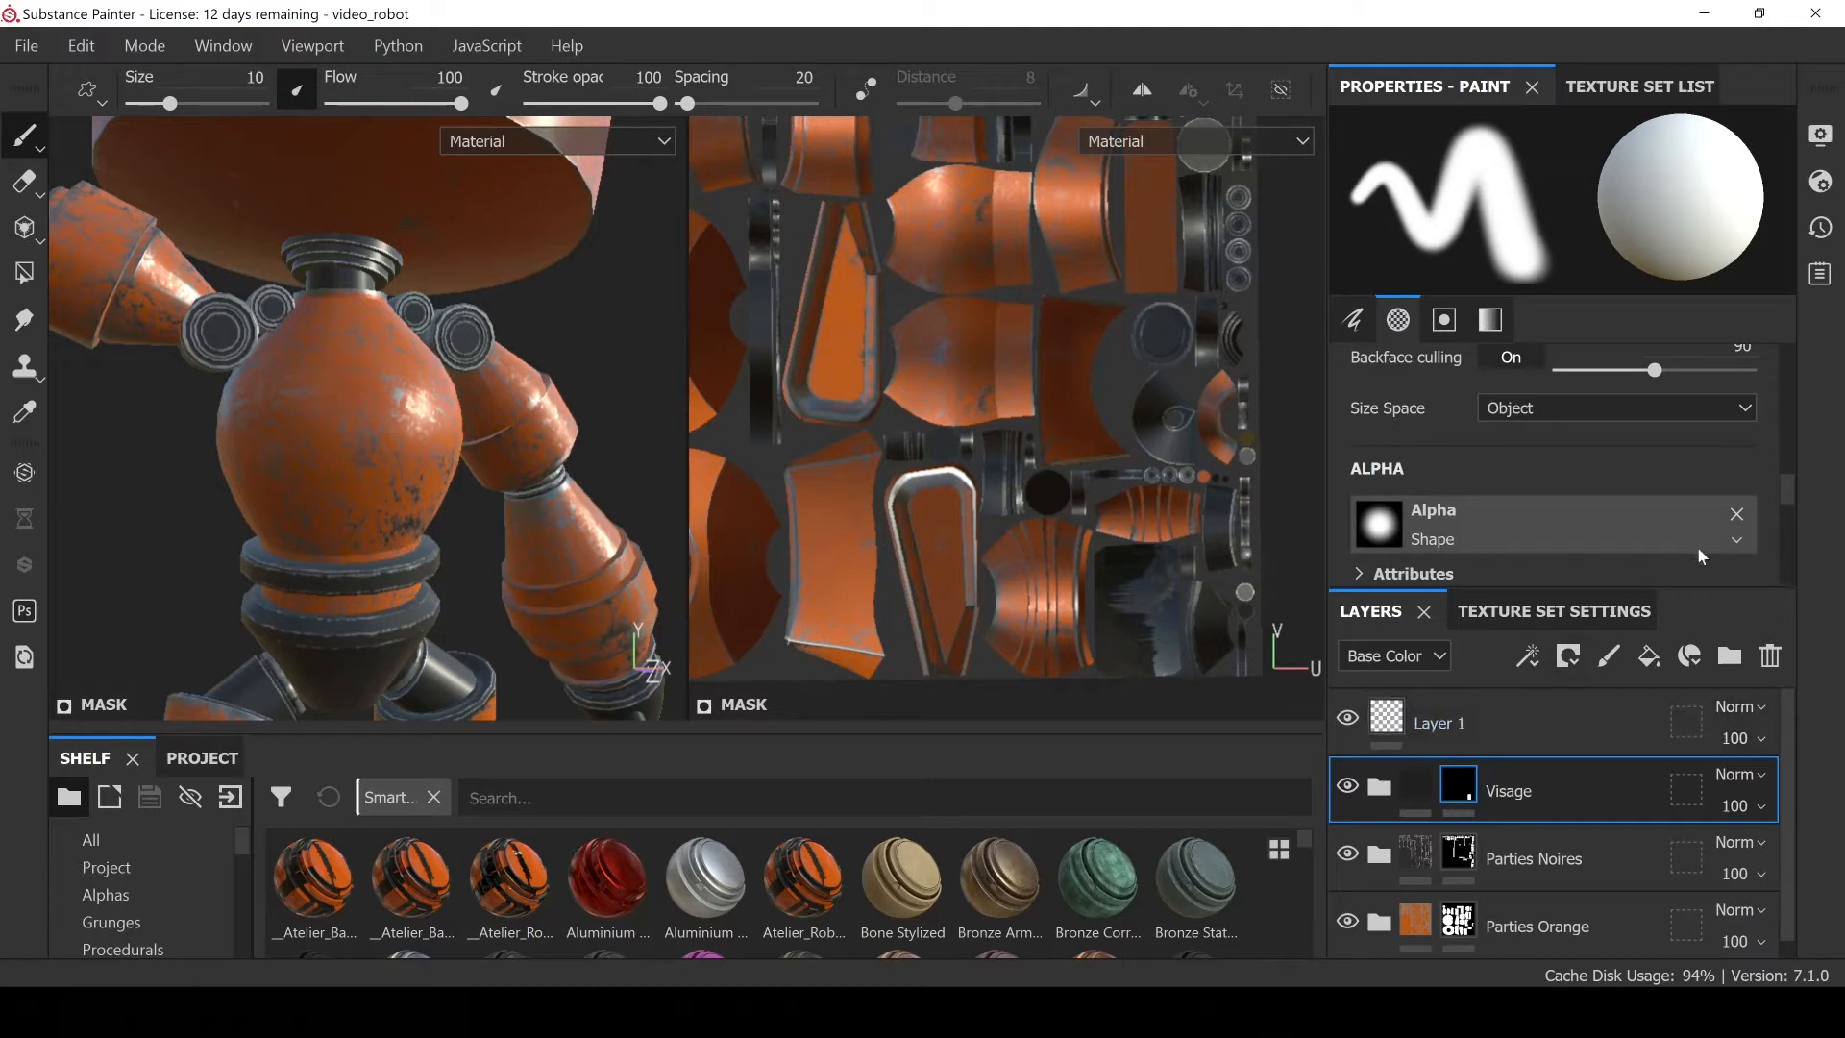
{"action": "left_click", "coordinate": [1548, 728]}
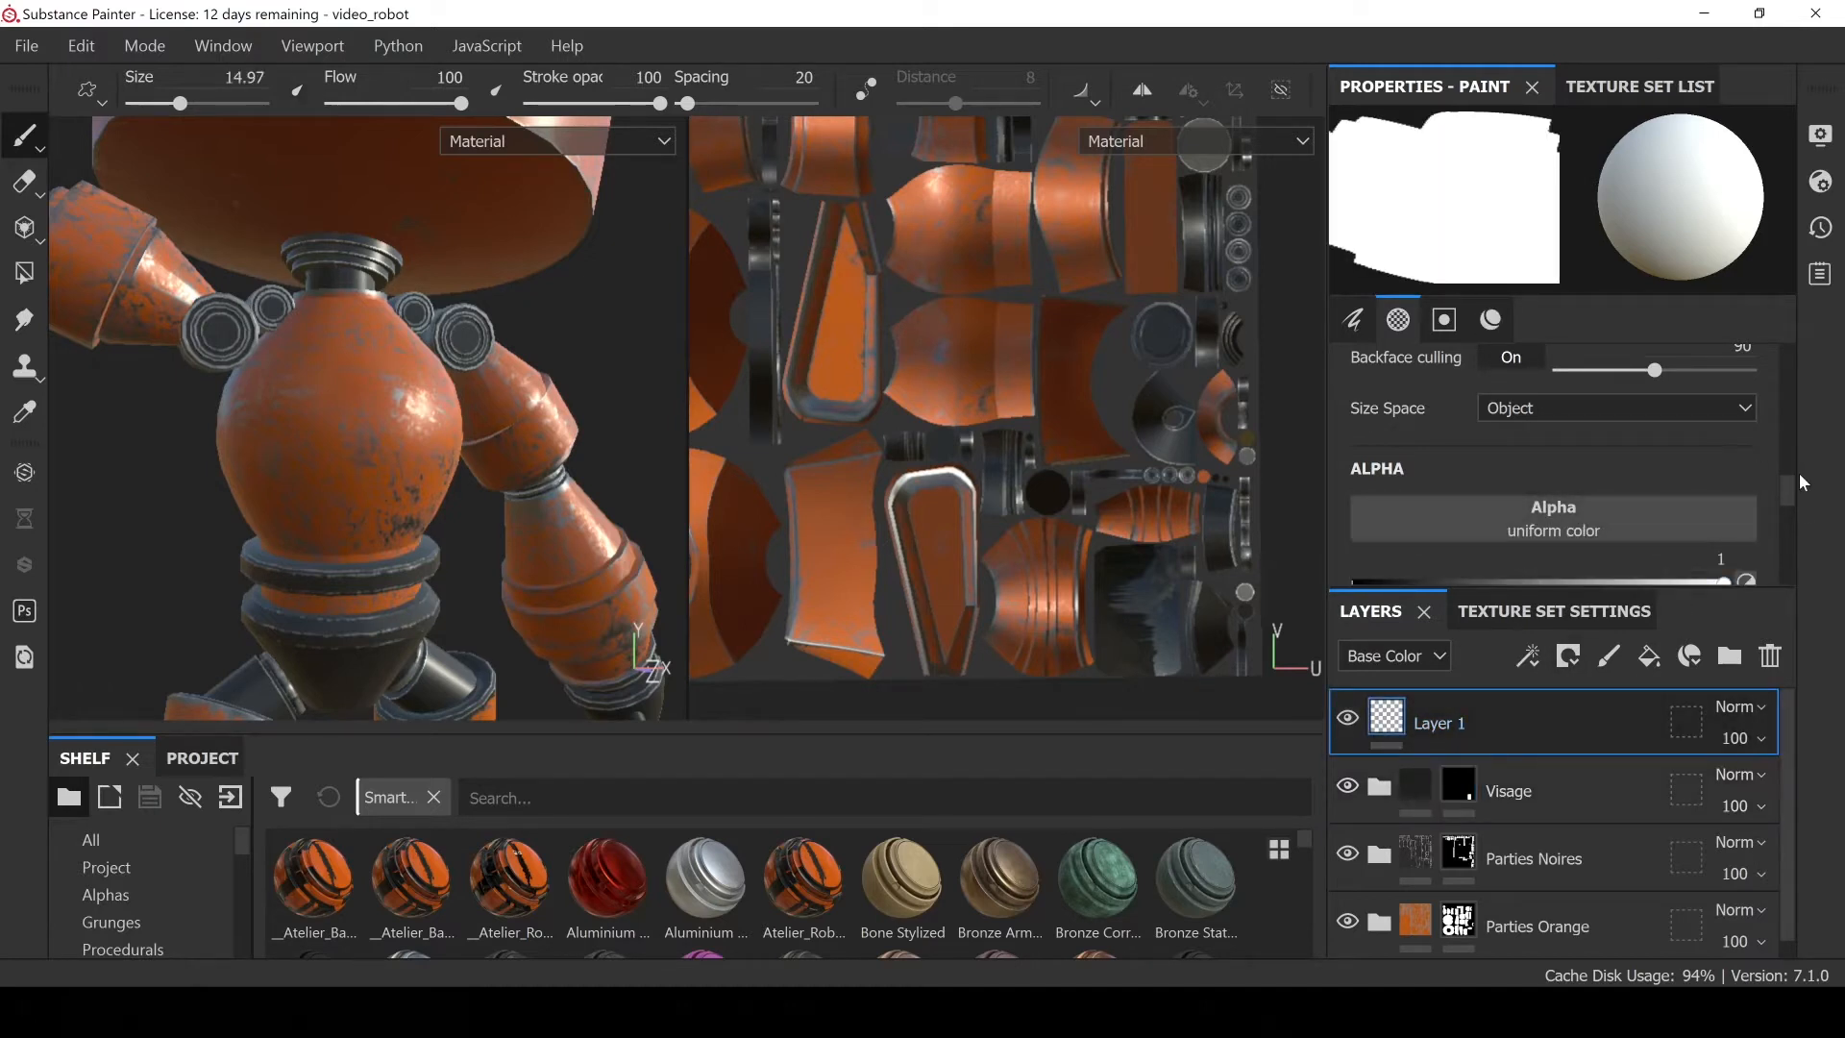
{"action": "left_click_drag", "start_coordinate": [1786, 490], "coordinate": [1789, 550]}
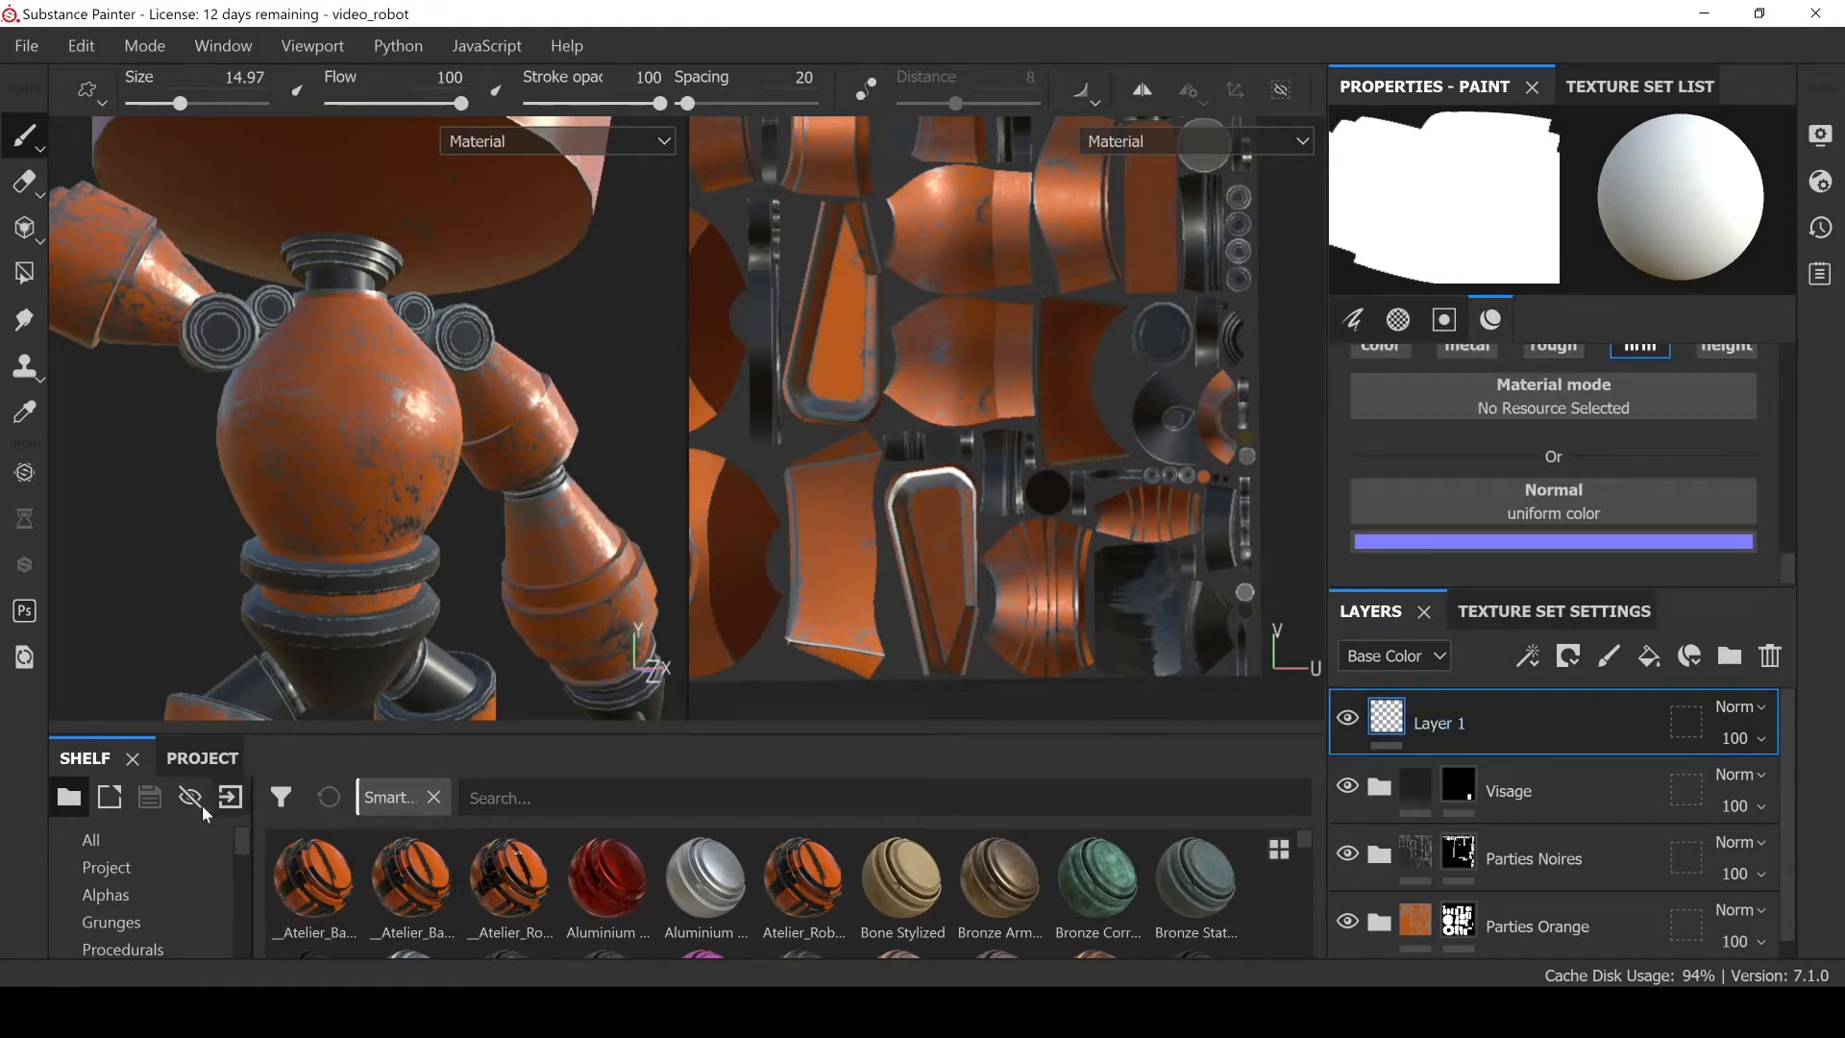
Enlarge the shelf and display its Hard Surfaces resources
{"action": "left_click_drag", "start_coordinate": [254, 727], "coordinate": [219, 641]}
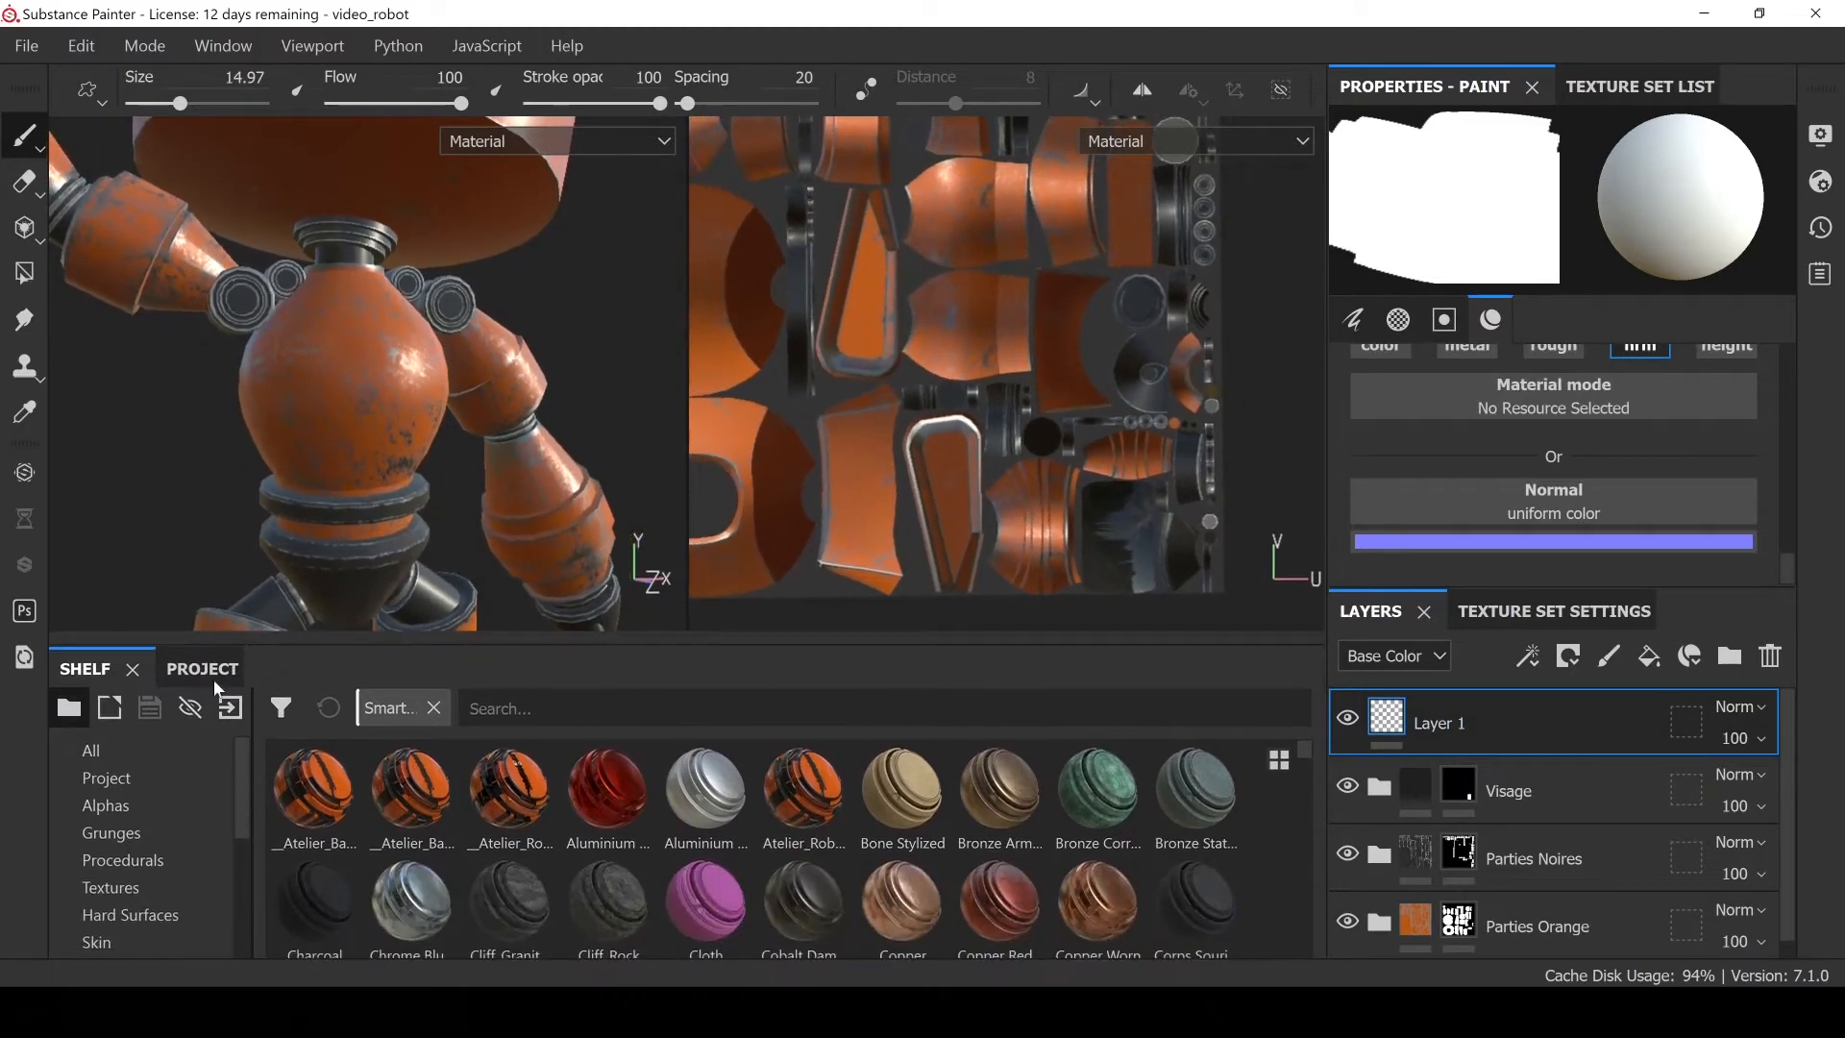
{"action": "left_click", "coordinate": [154, 922]}
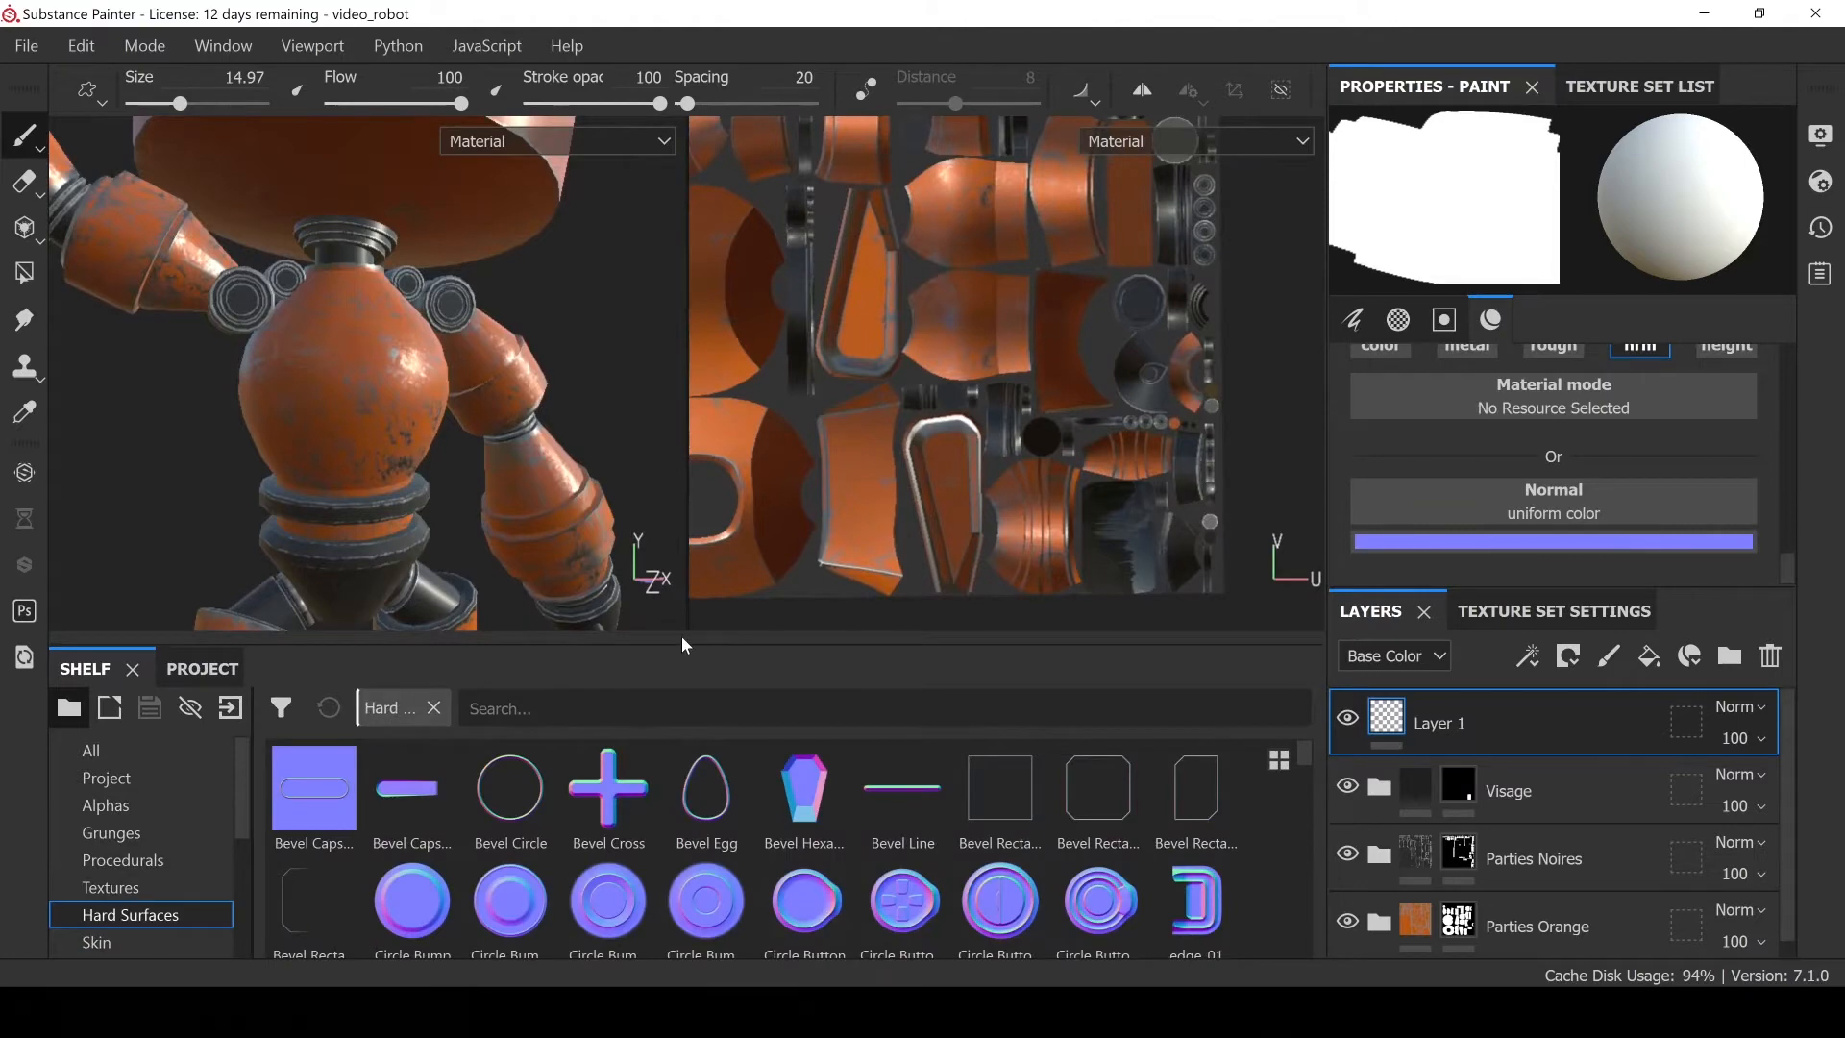
{"action": "left_click_drag", "start_coordinate": [683, 645], "coordinate": [683, 475]}
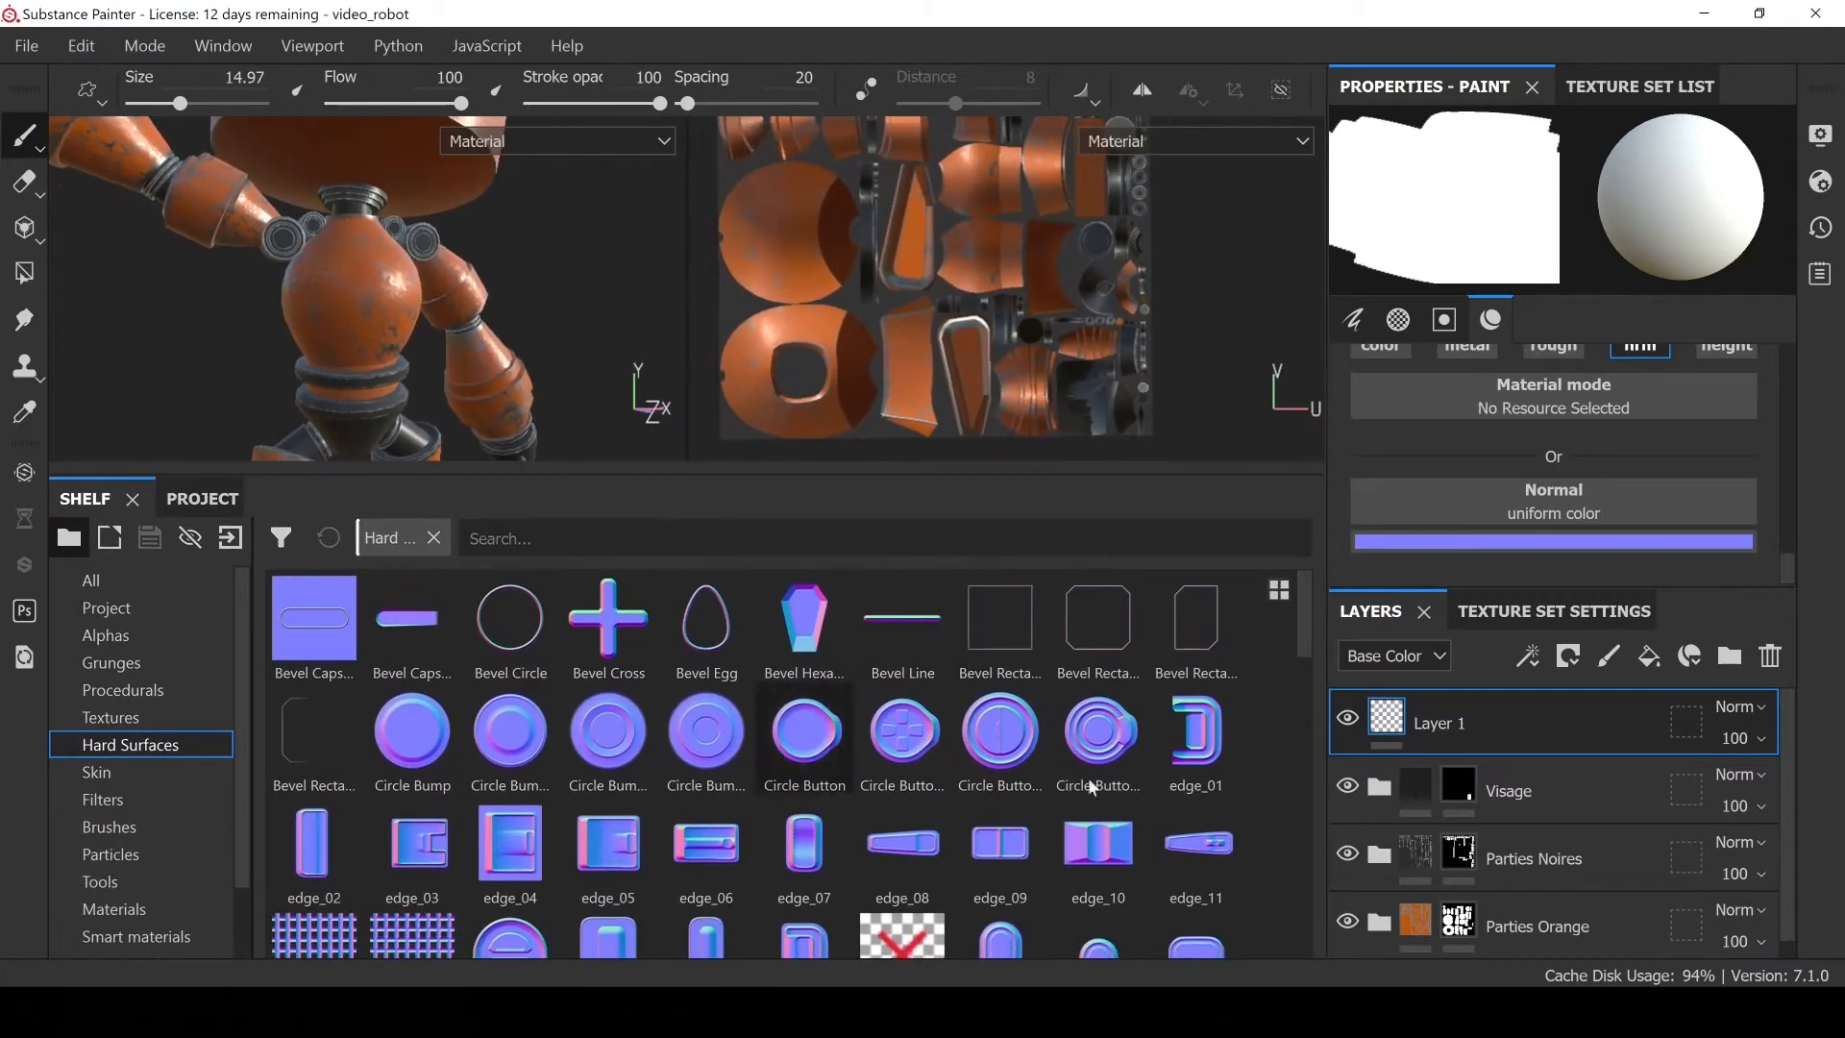
{"action": "mouse_move", "coordinate": [1306, 621]}
{"action": "left_mouse_down"}
{"action": "mouse_move", "coordinate": [1300, 930]}
{"action": "mouse_move", "coordinate": [1299, 595]}
{"action": "left_mouse_up"}
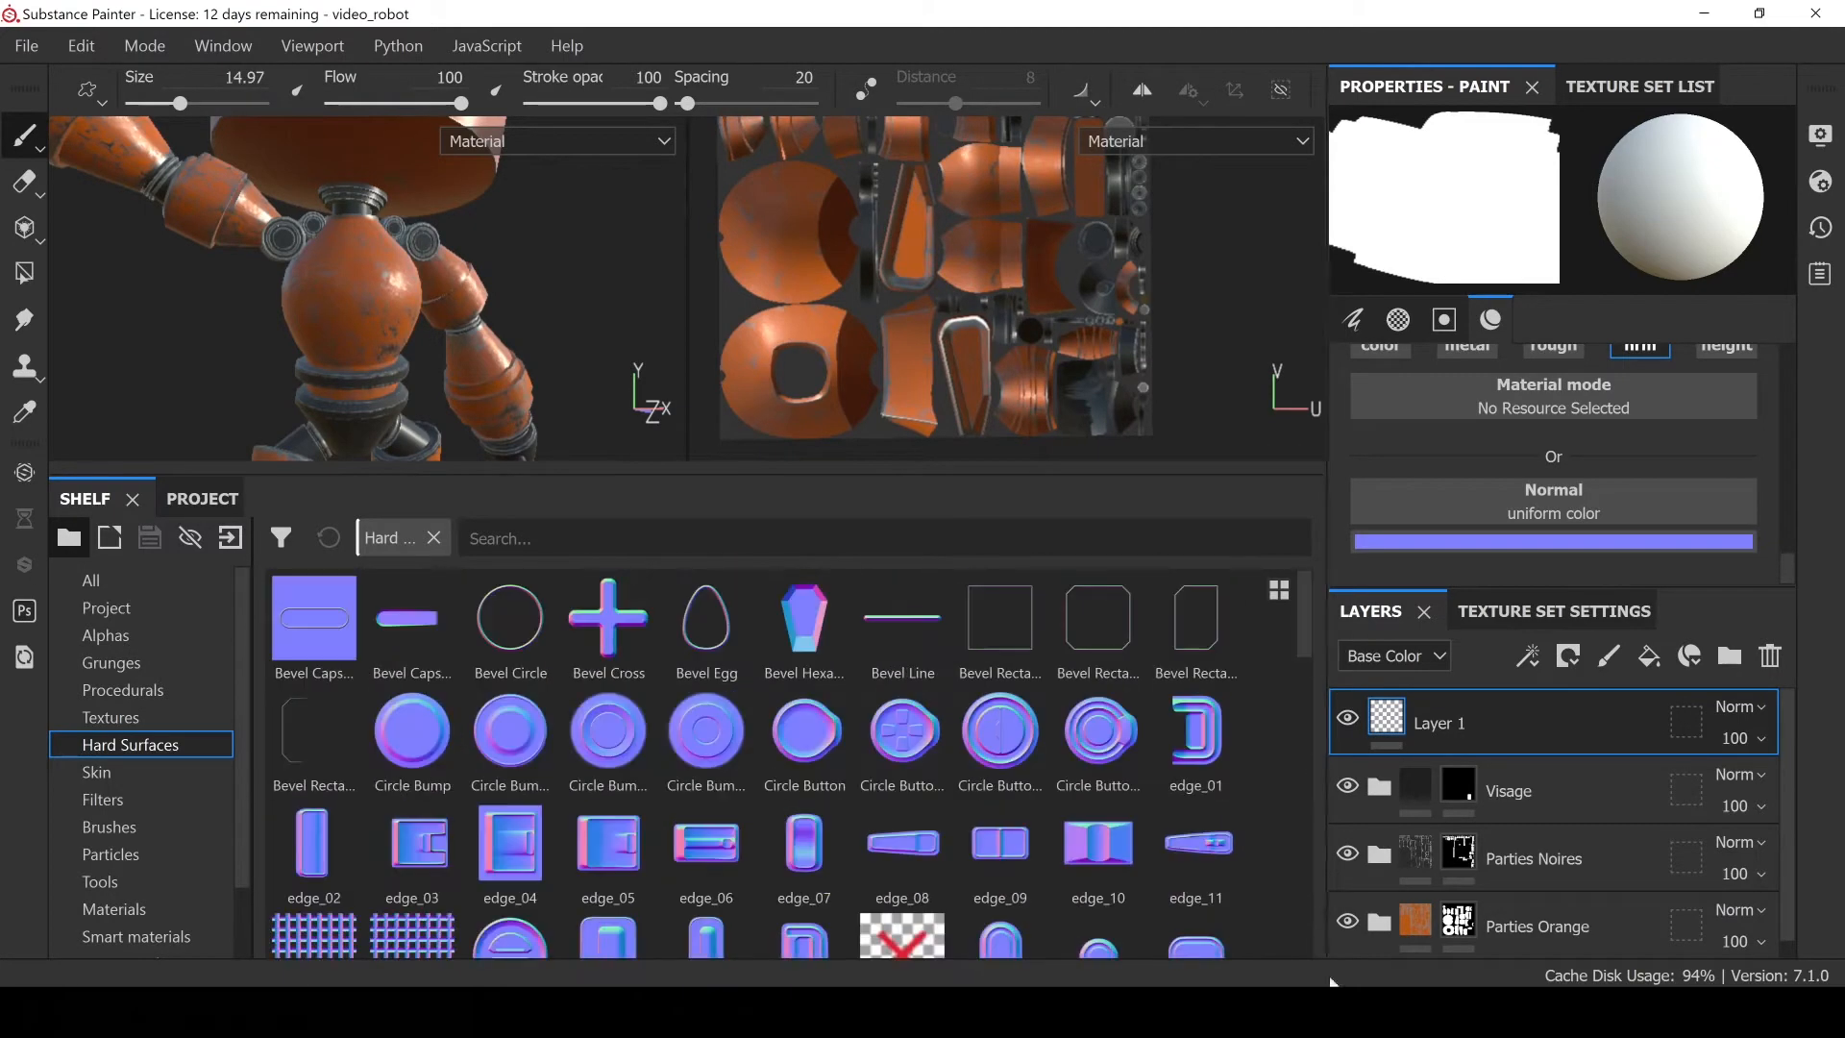
Switch to Photos and examine the slotted screw details on the upper arm of the reference robot
{"action": "left_click", "coordinate": [1326, 1013]}
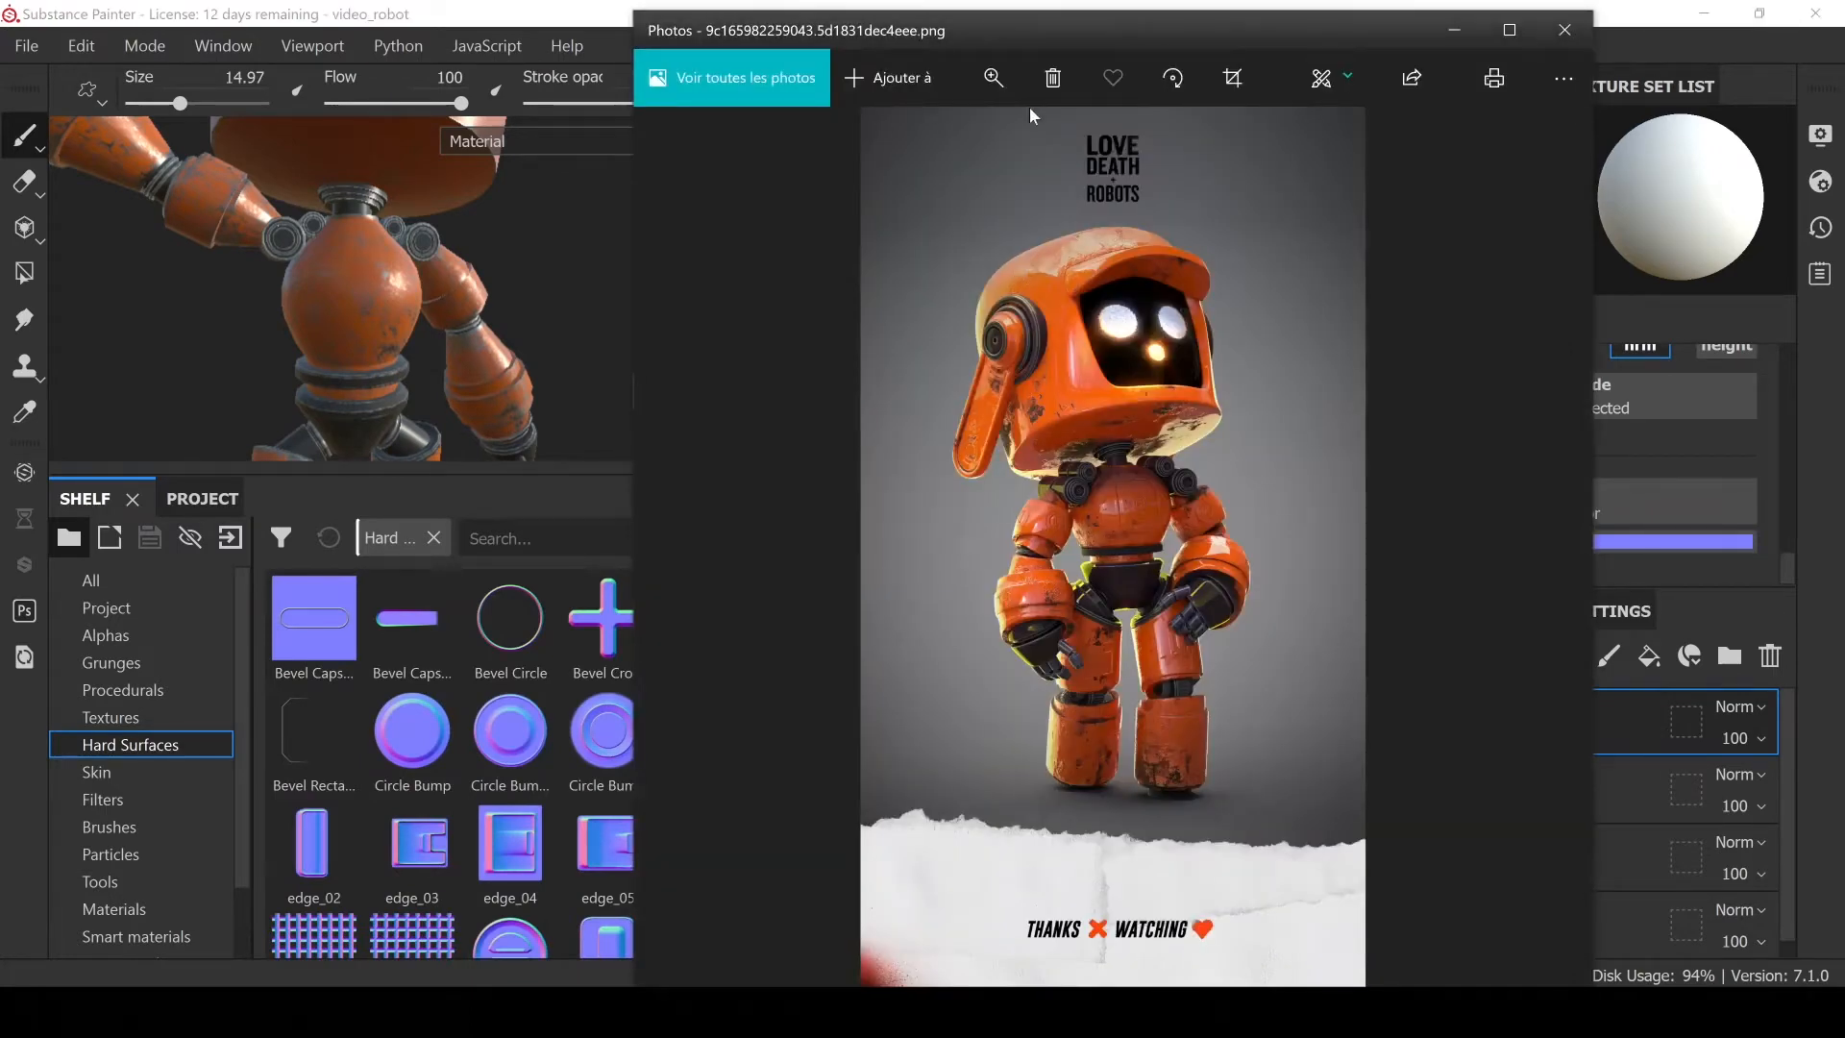
{"action": "left_click", "coordinate": [993, 77]}
{"action": "left_click_drag", "start_coordinate": [920, 142], "coordinate": [1097, 141]}
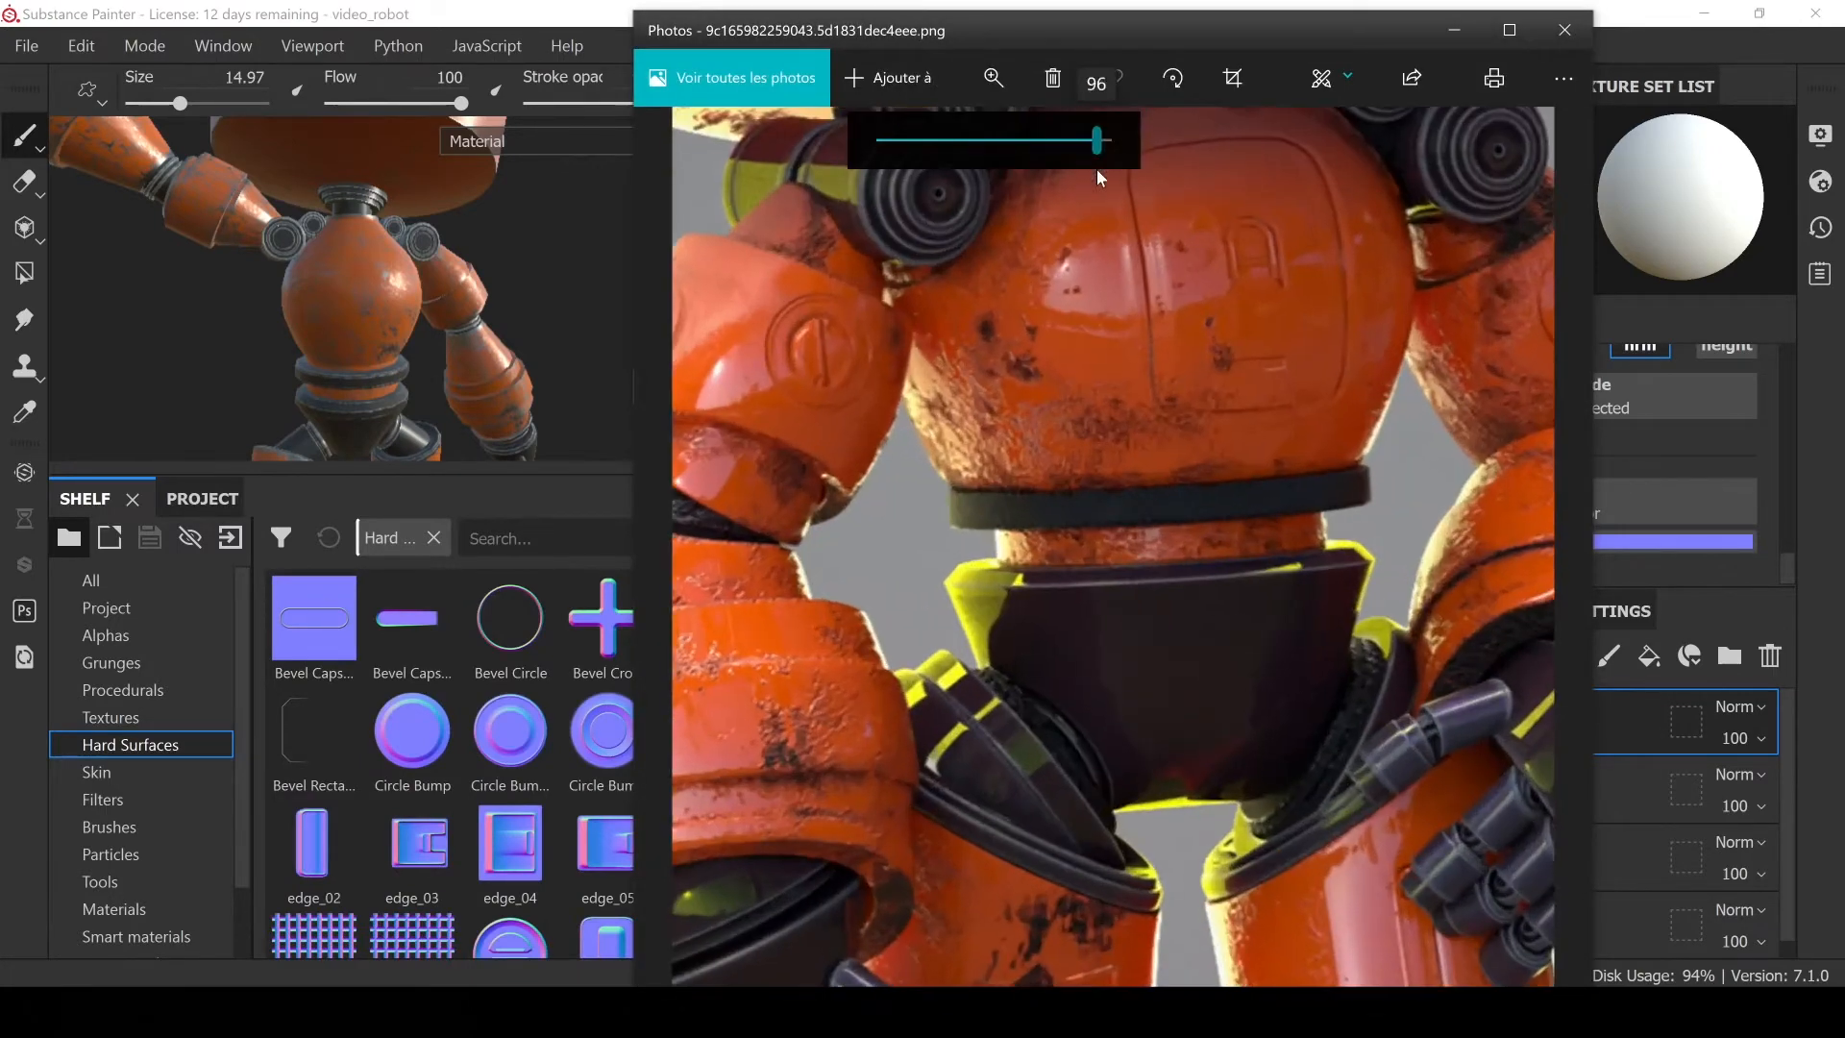
{"action": "left_click_drag", "start_coordinate": [980, 428], "coordinate": [1173, 532]}
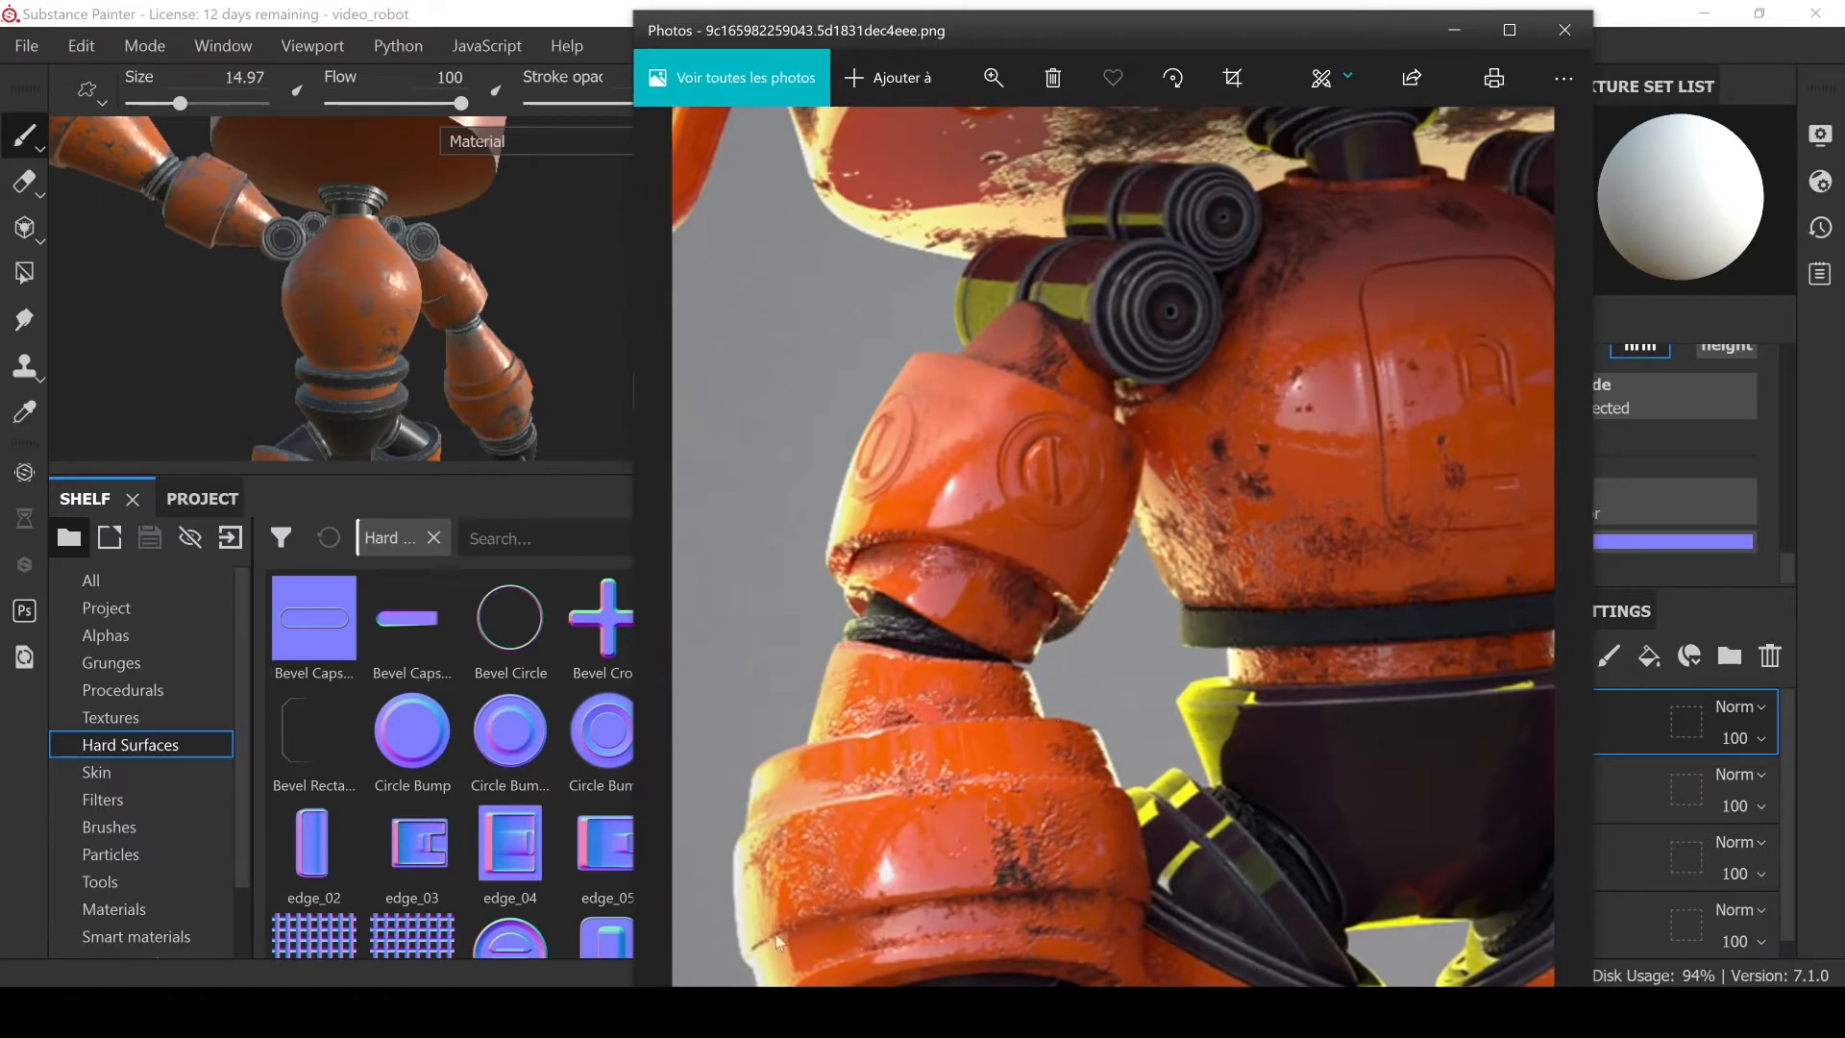
{"action": "left_click", "coordinate": [485, 10]}
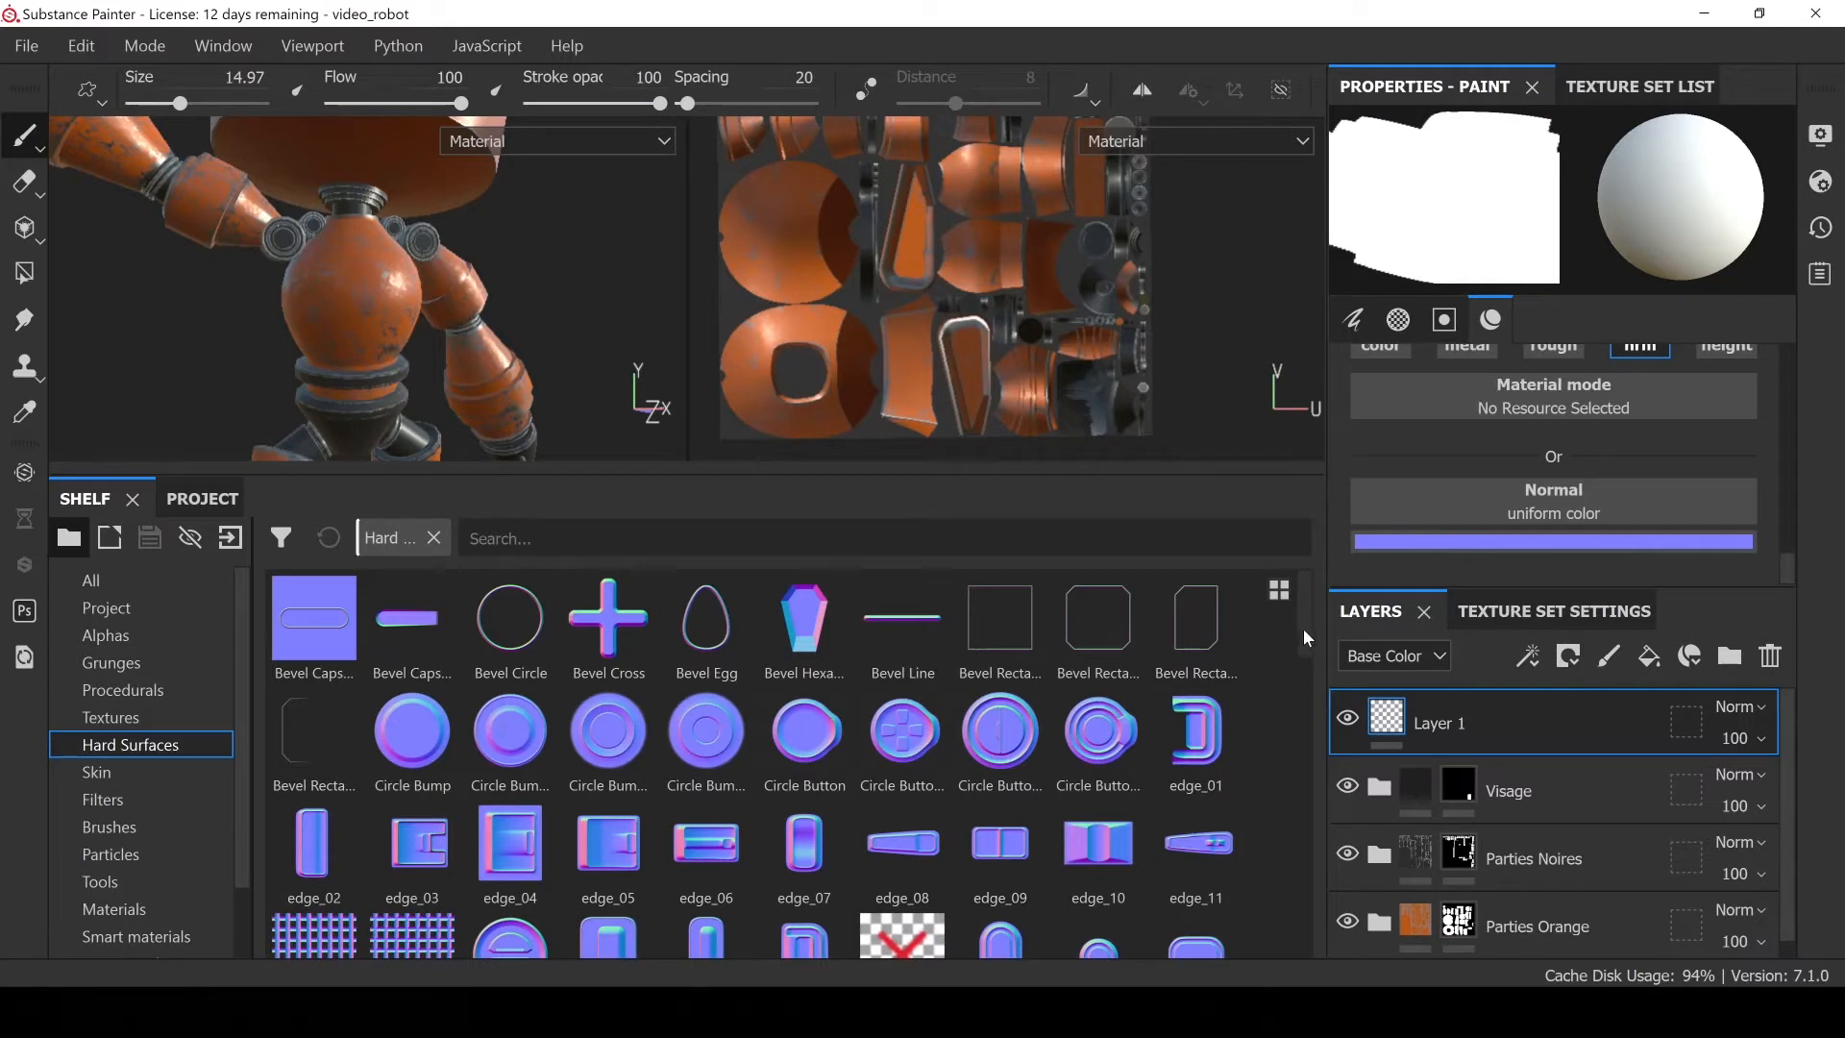
Use Screw Slotted Round as the brush's normal map and stamp it at size 7.49 on the raised arm's upper segment
{"action": "left_click_drag", "start_coordinate": [1304, 615], "coordinate": [1312, 774]}
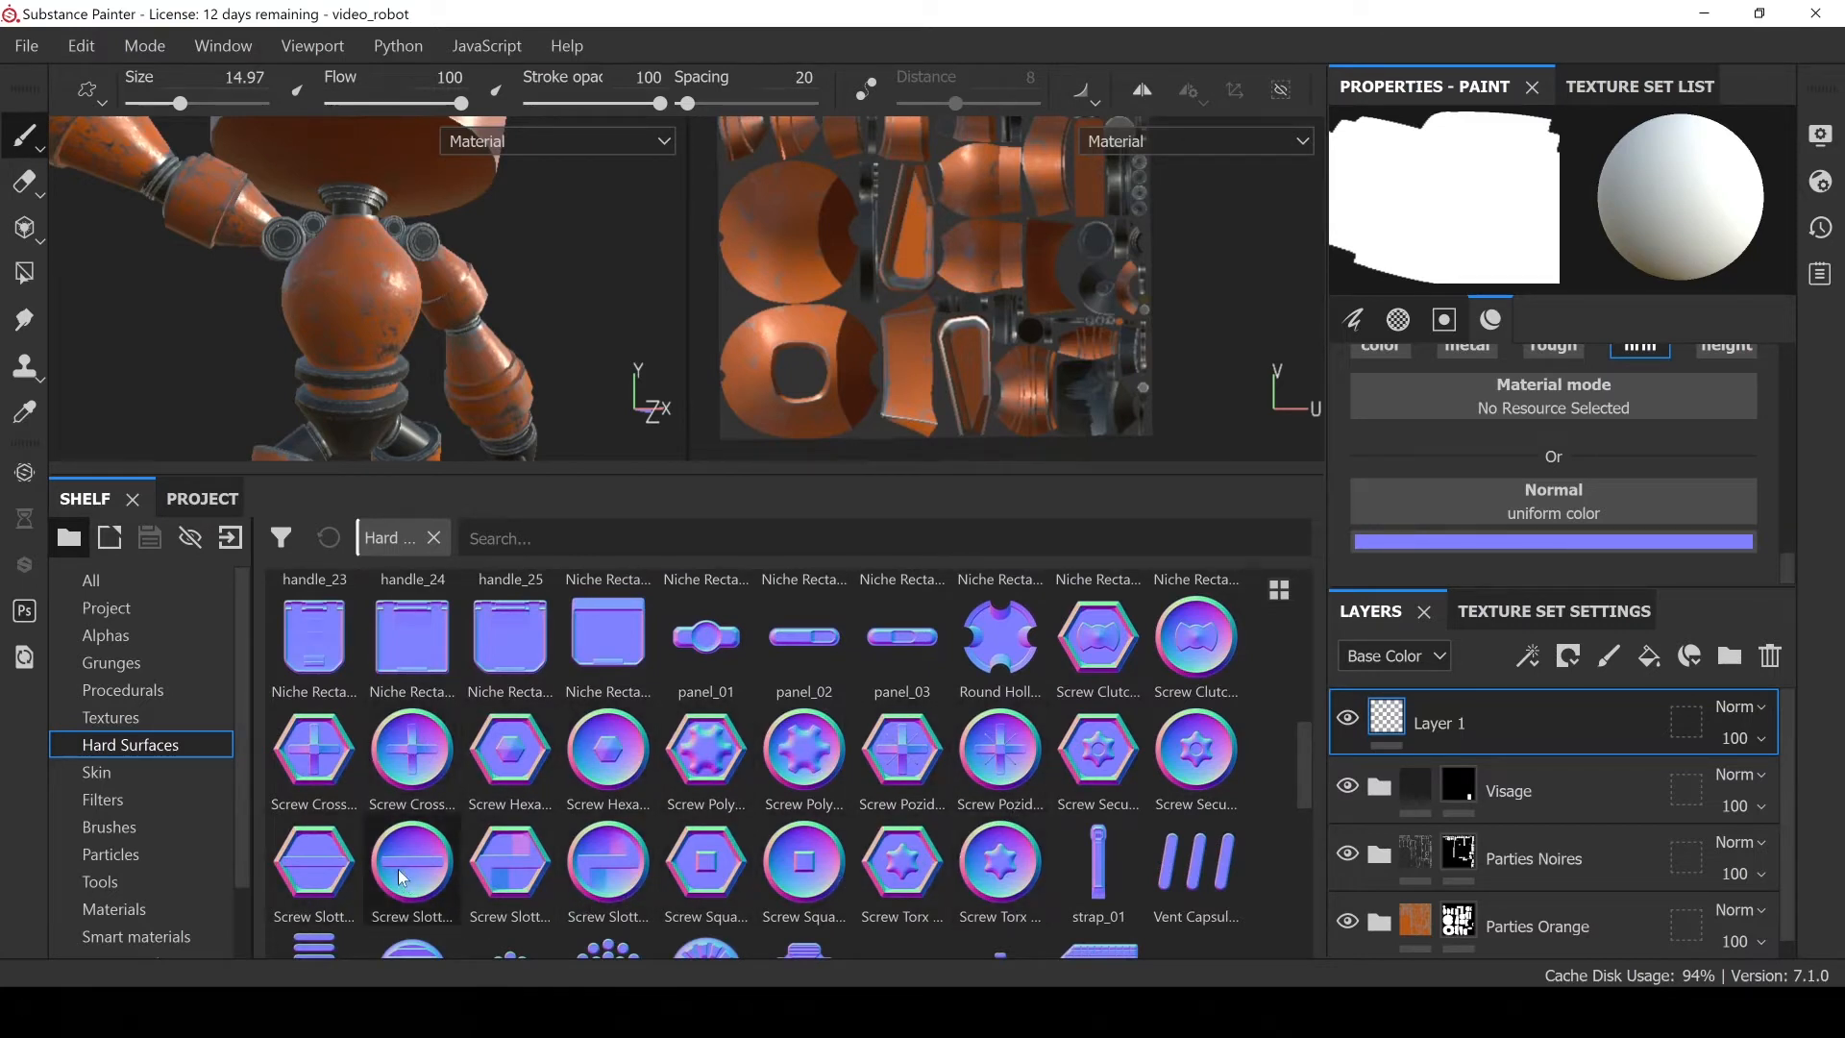
{"action": "left_click_drag", "start_coordinate": [407, 871], "coordinate": [1518, 509]}
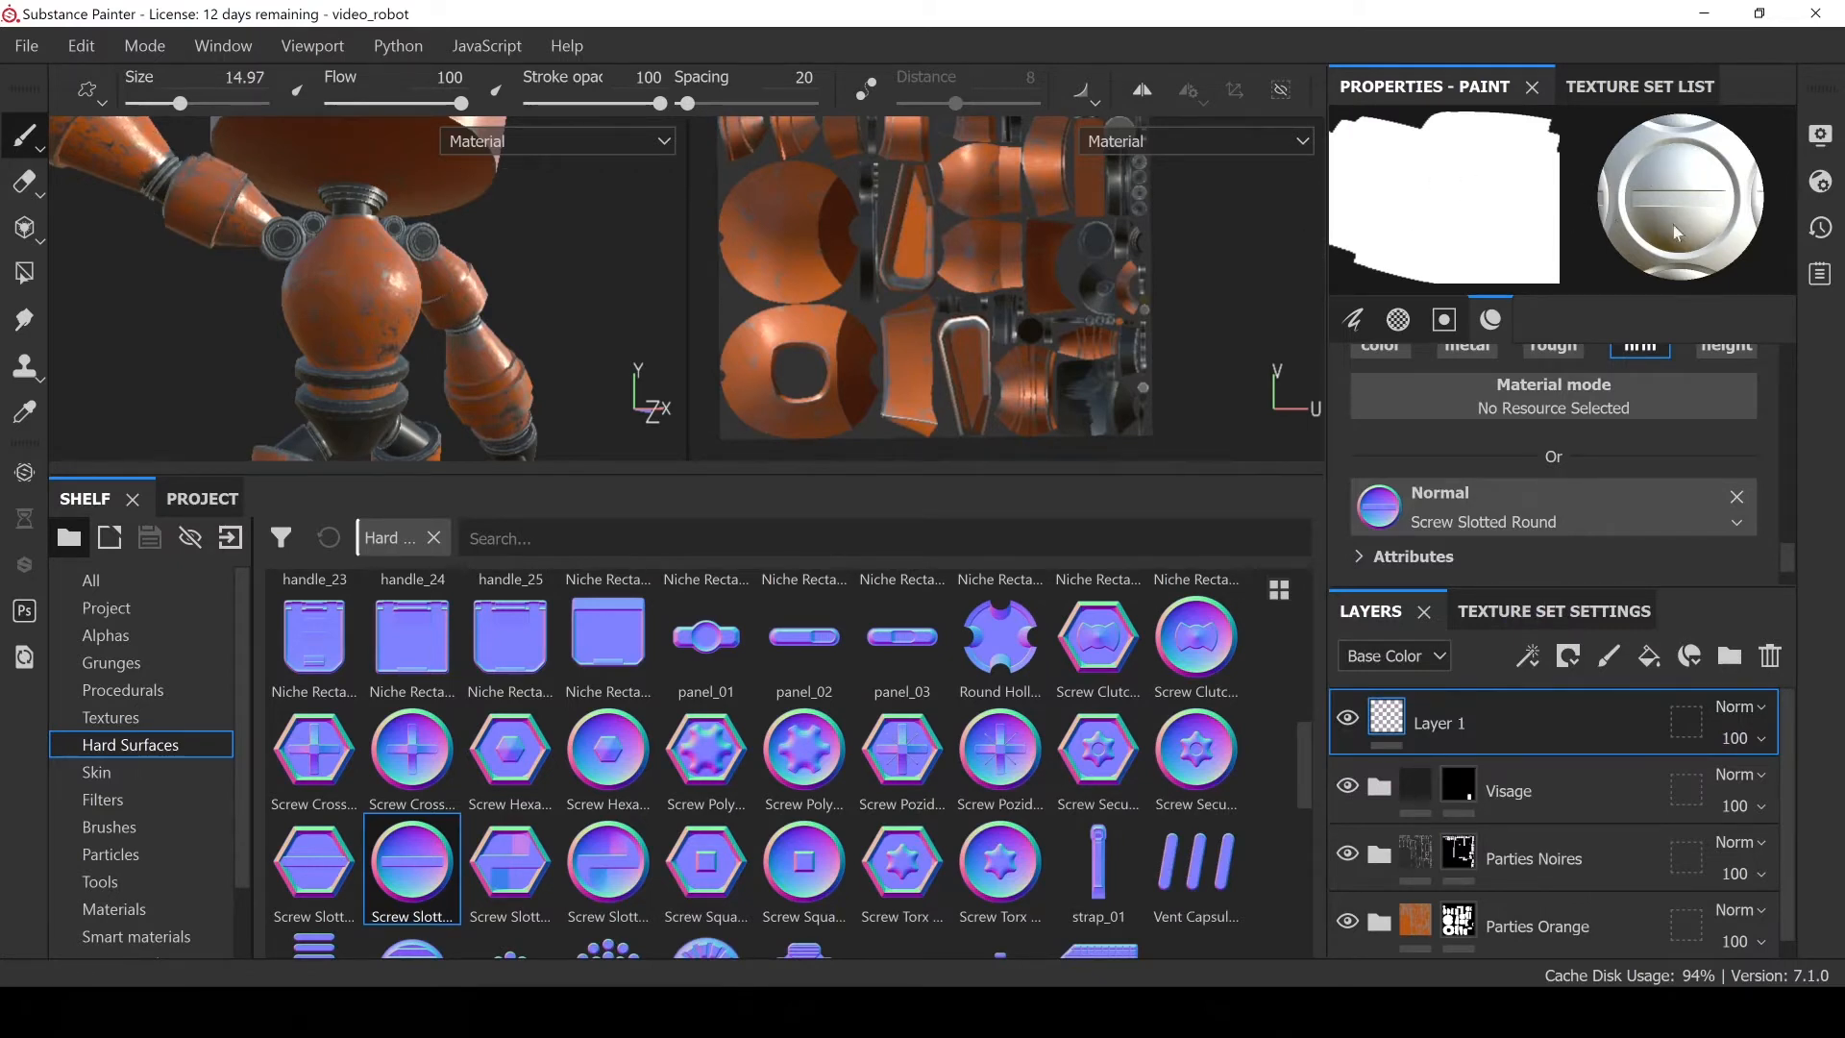
{"action": "mouse_move", "coordinate": [331, 251]}
{"action": "left_mouse_down", "text": "alt"}
{"action": "mouse_move", "coordinate": [404, 289]}
{"action": "mouse_move", "coordinate": [307, 259]}
{"action": "left_mouse_up", "text": "alt"}
{"action": "scroll", "coordinate": [423, 296], "scroll_direction": "up", "scroll_amount": 4}
{"action": "left_click_drag", "start_coordinate": [181, 104], "coordinate": [165, 103]}
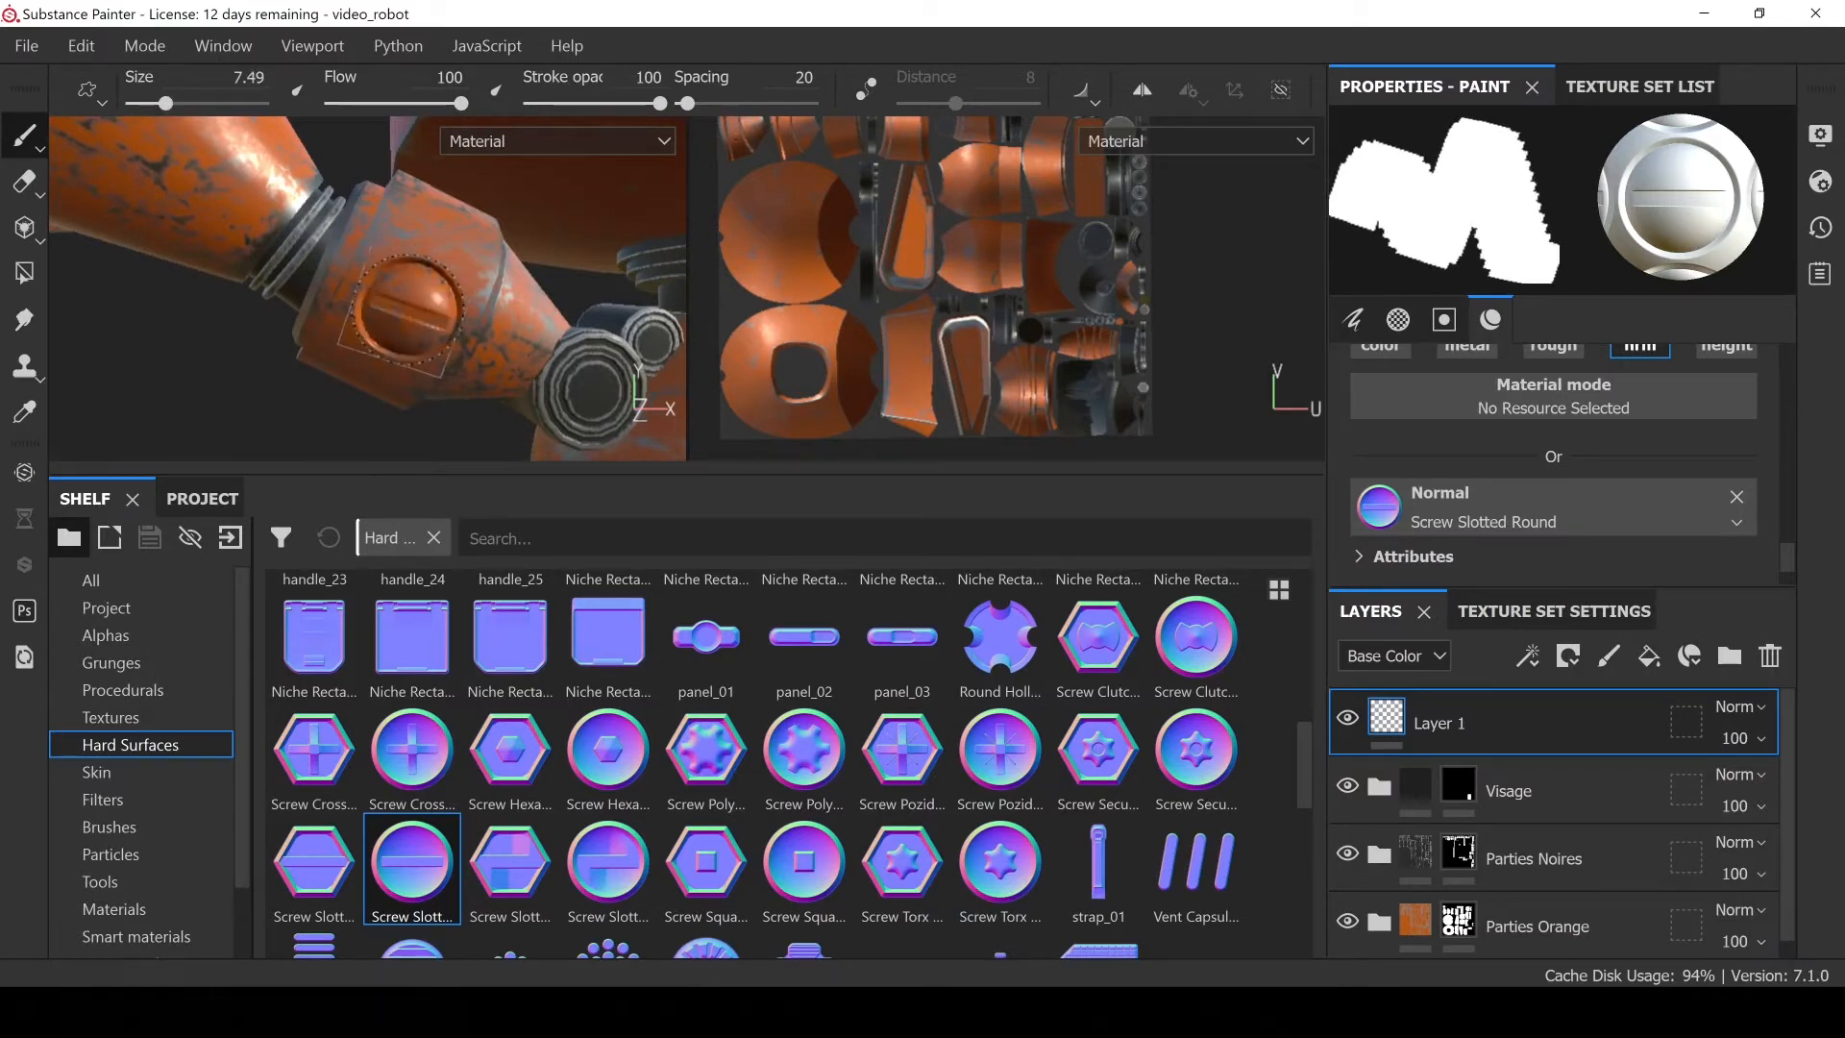
Inspect the stamped screw from several angles and compare its placement with the upper-arm screws in the Photos reference image
{"action": "left_click_drag", "start_coordinate": [403, 308], "coordinate": [474, 390], "text": "alt"}
{"action": "scroll", "coordinate": [479, 375], "scroll_direction": "down", "scroll_amount": 5}
{"action": "scroll", "coordinate": [473, 390], "scroll_direction": "up", "scroll_amount": 6}
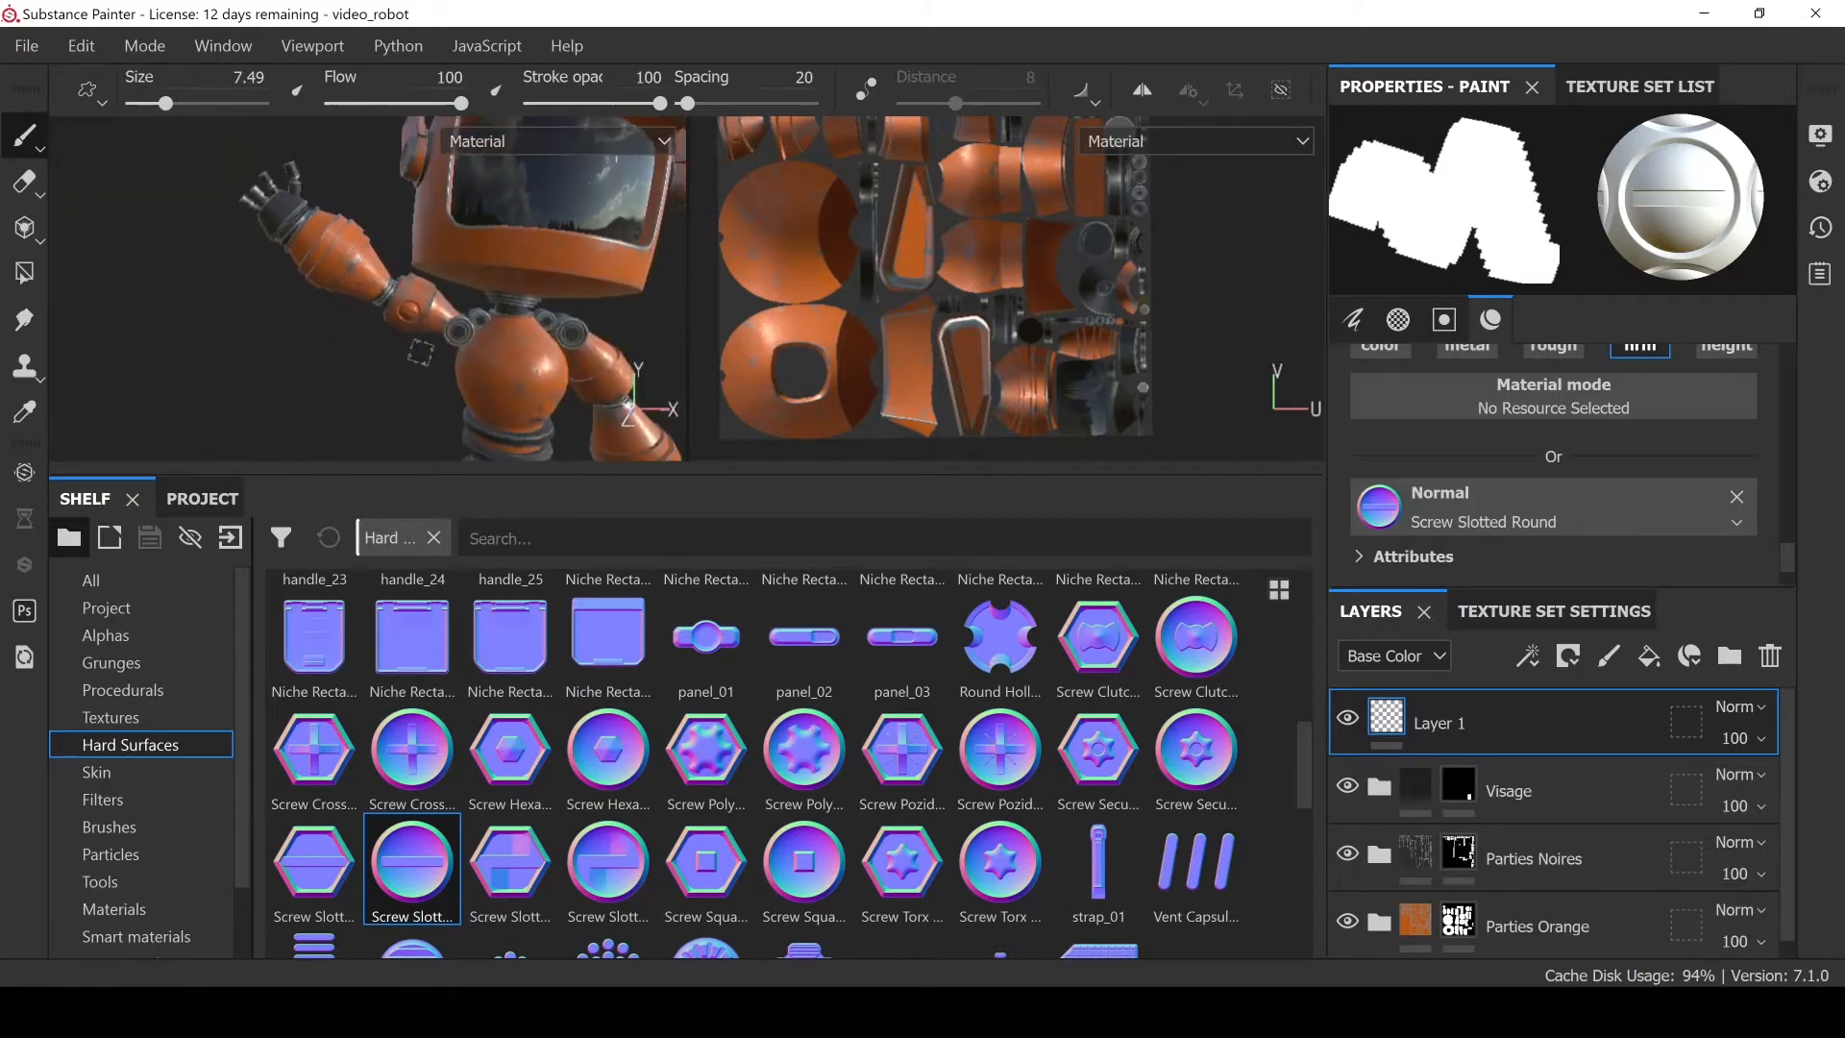
{"action": "left_click_drag", "start_coordinate": [452, 238], "coordinate": [525, 313], "text": "alt"}
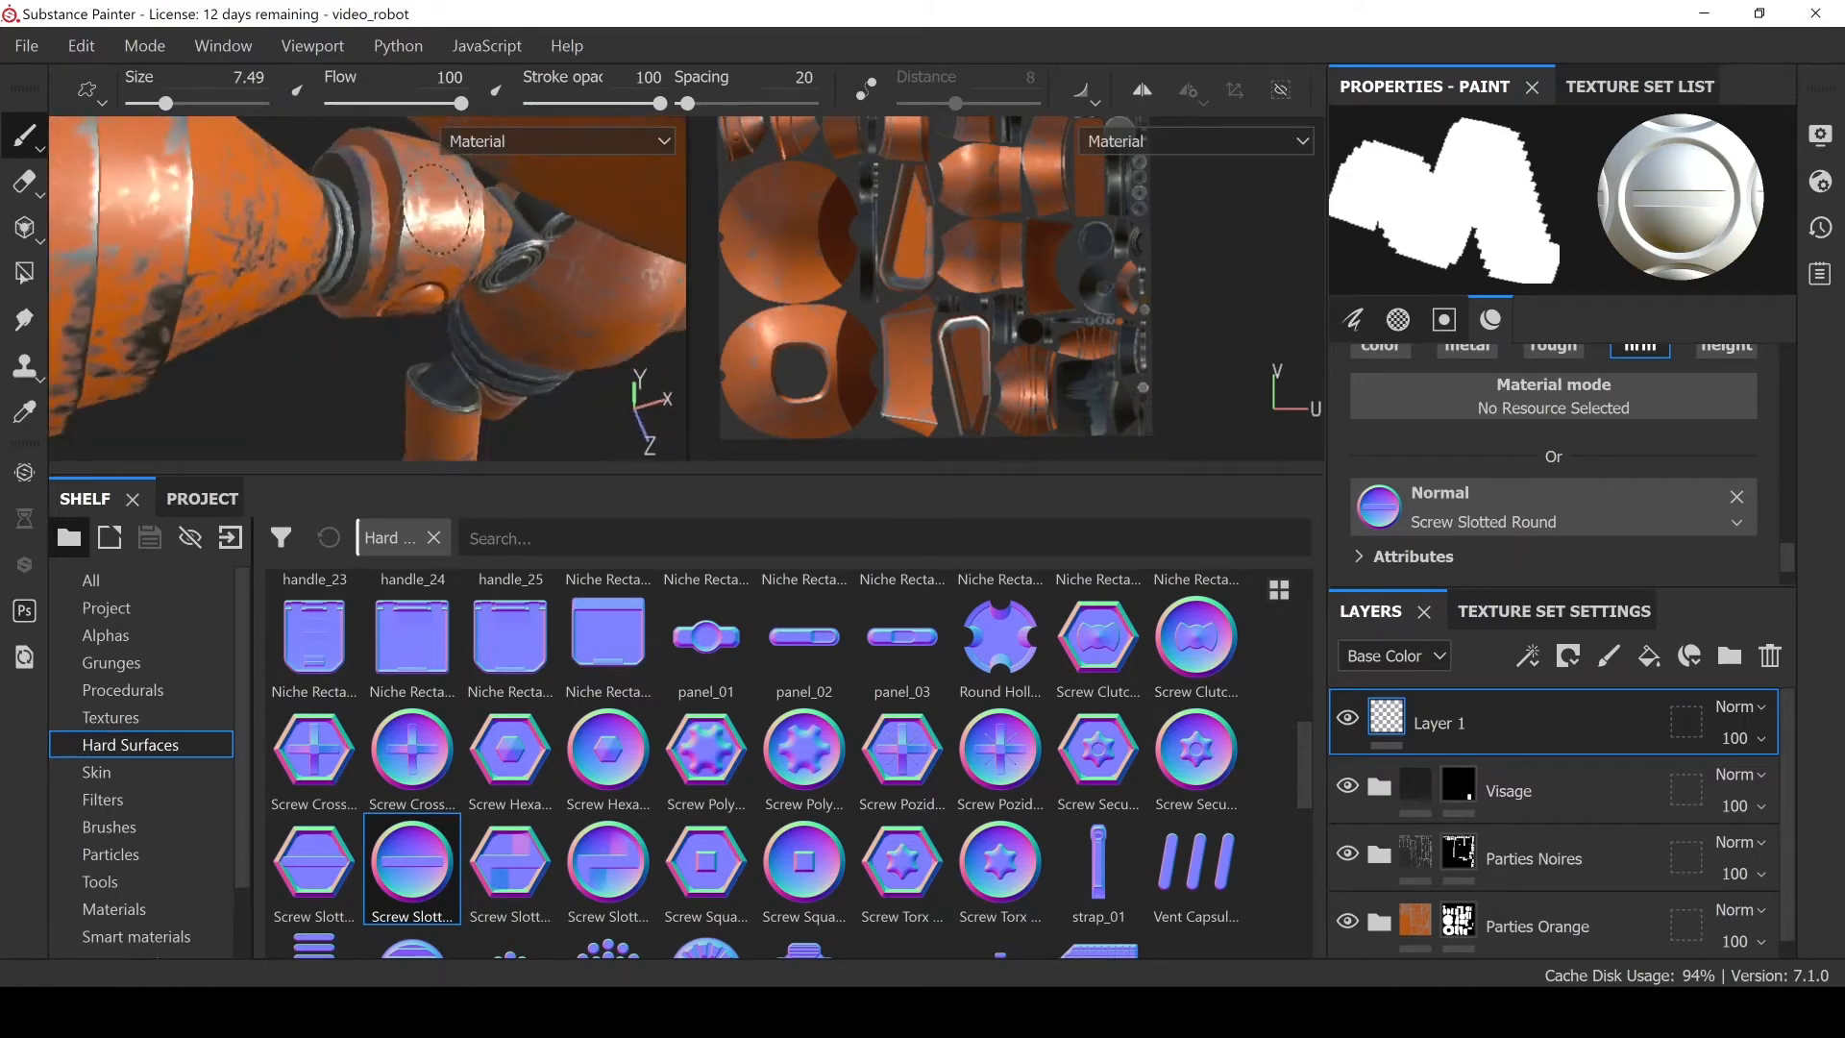
{"action": "key", "text": "alt+Tab"}
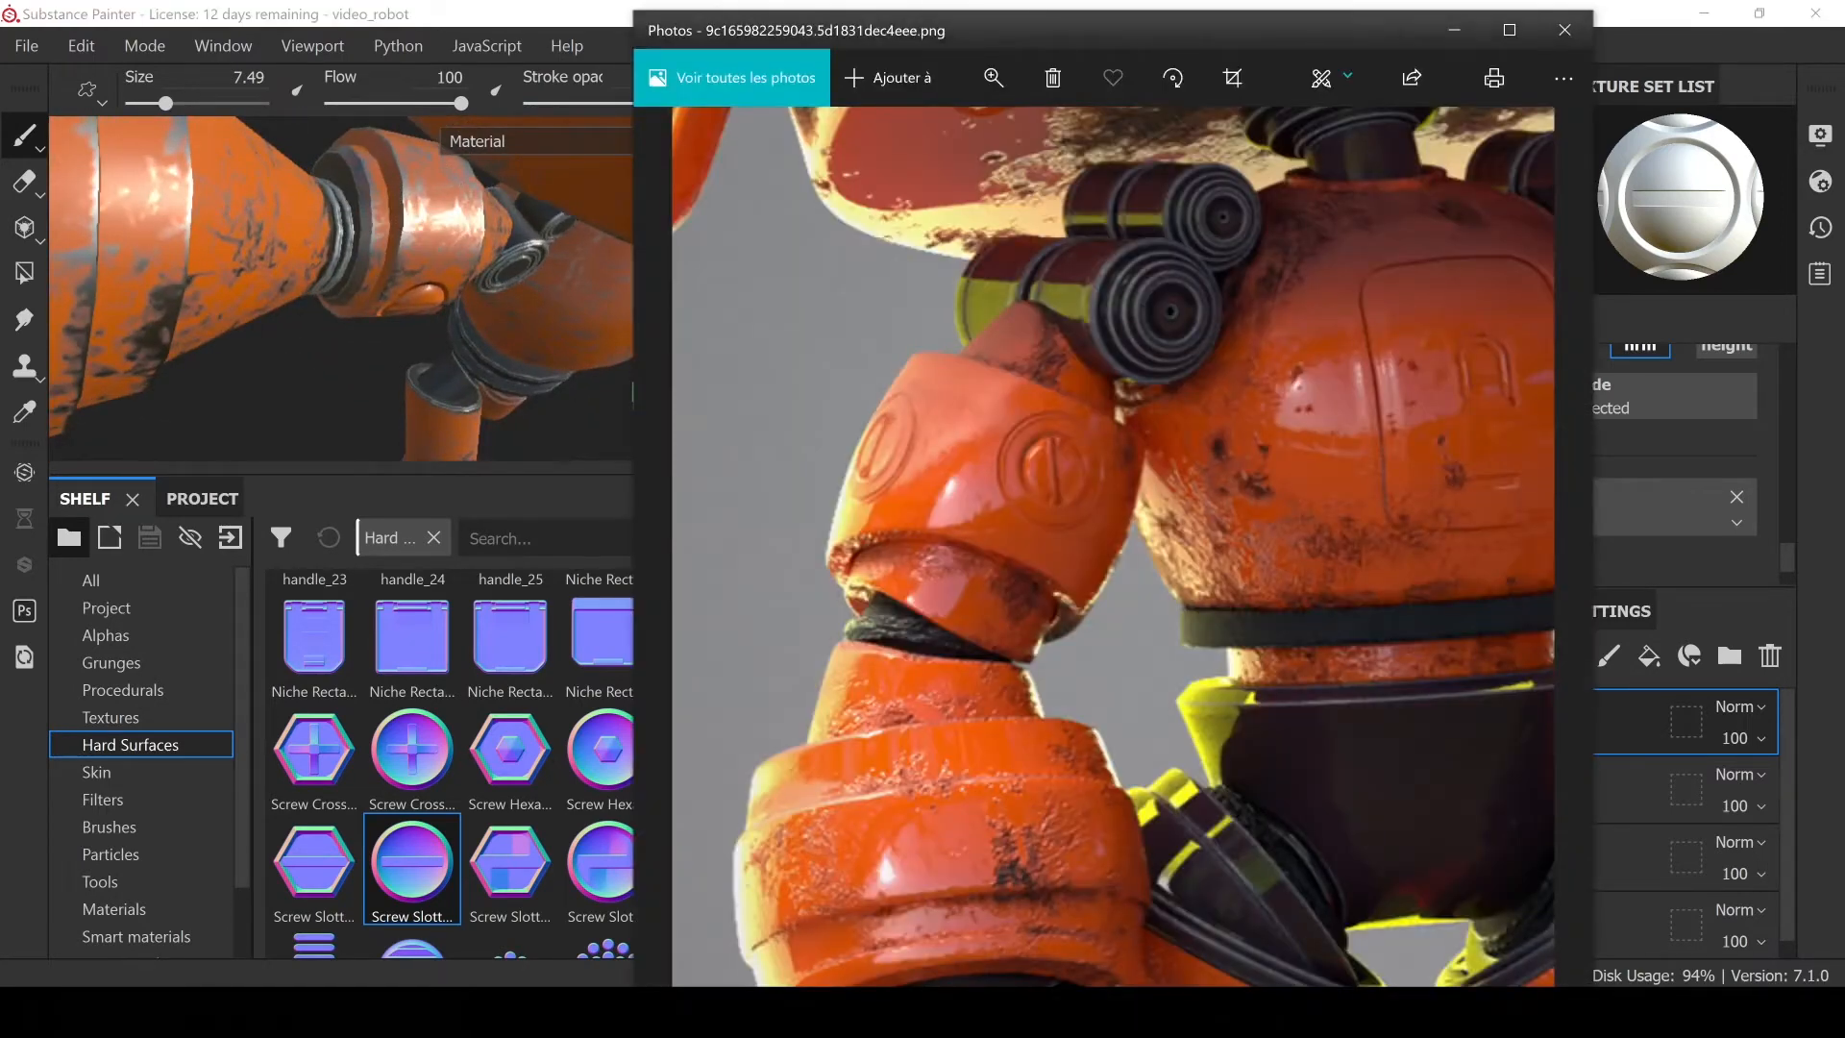
{"action": "key", "text": "alt+Tab"}
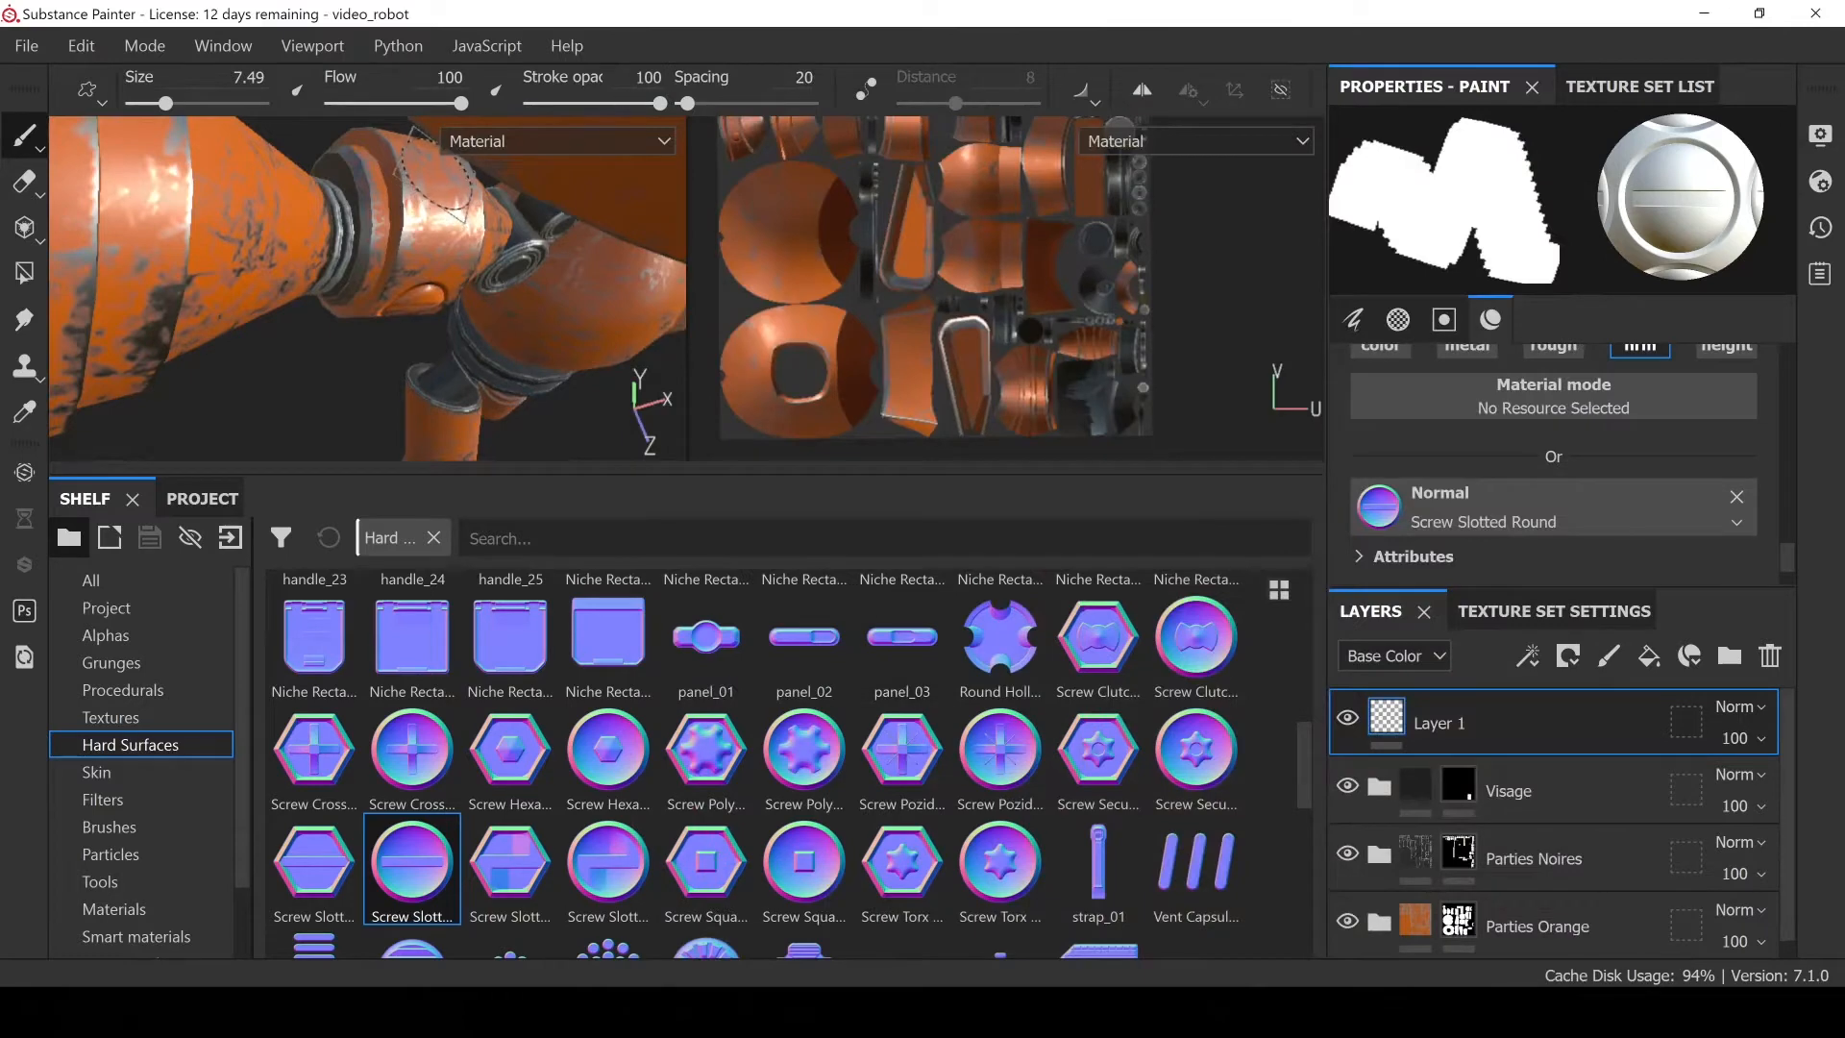
{"action": "left_click_drag", "start_coordinate": [447, 228], "coordinate": [490, 152], "text": "alt"}
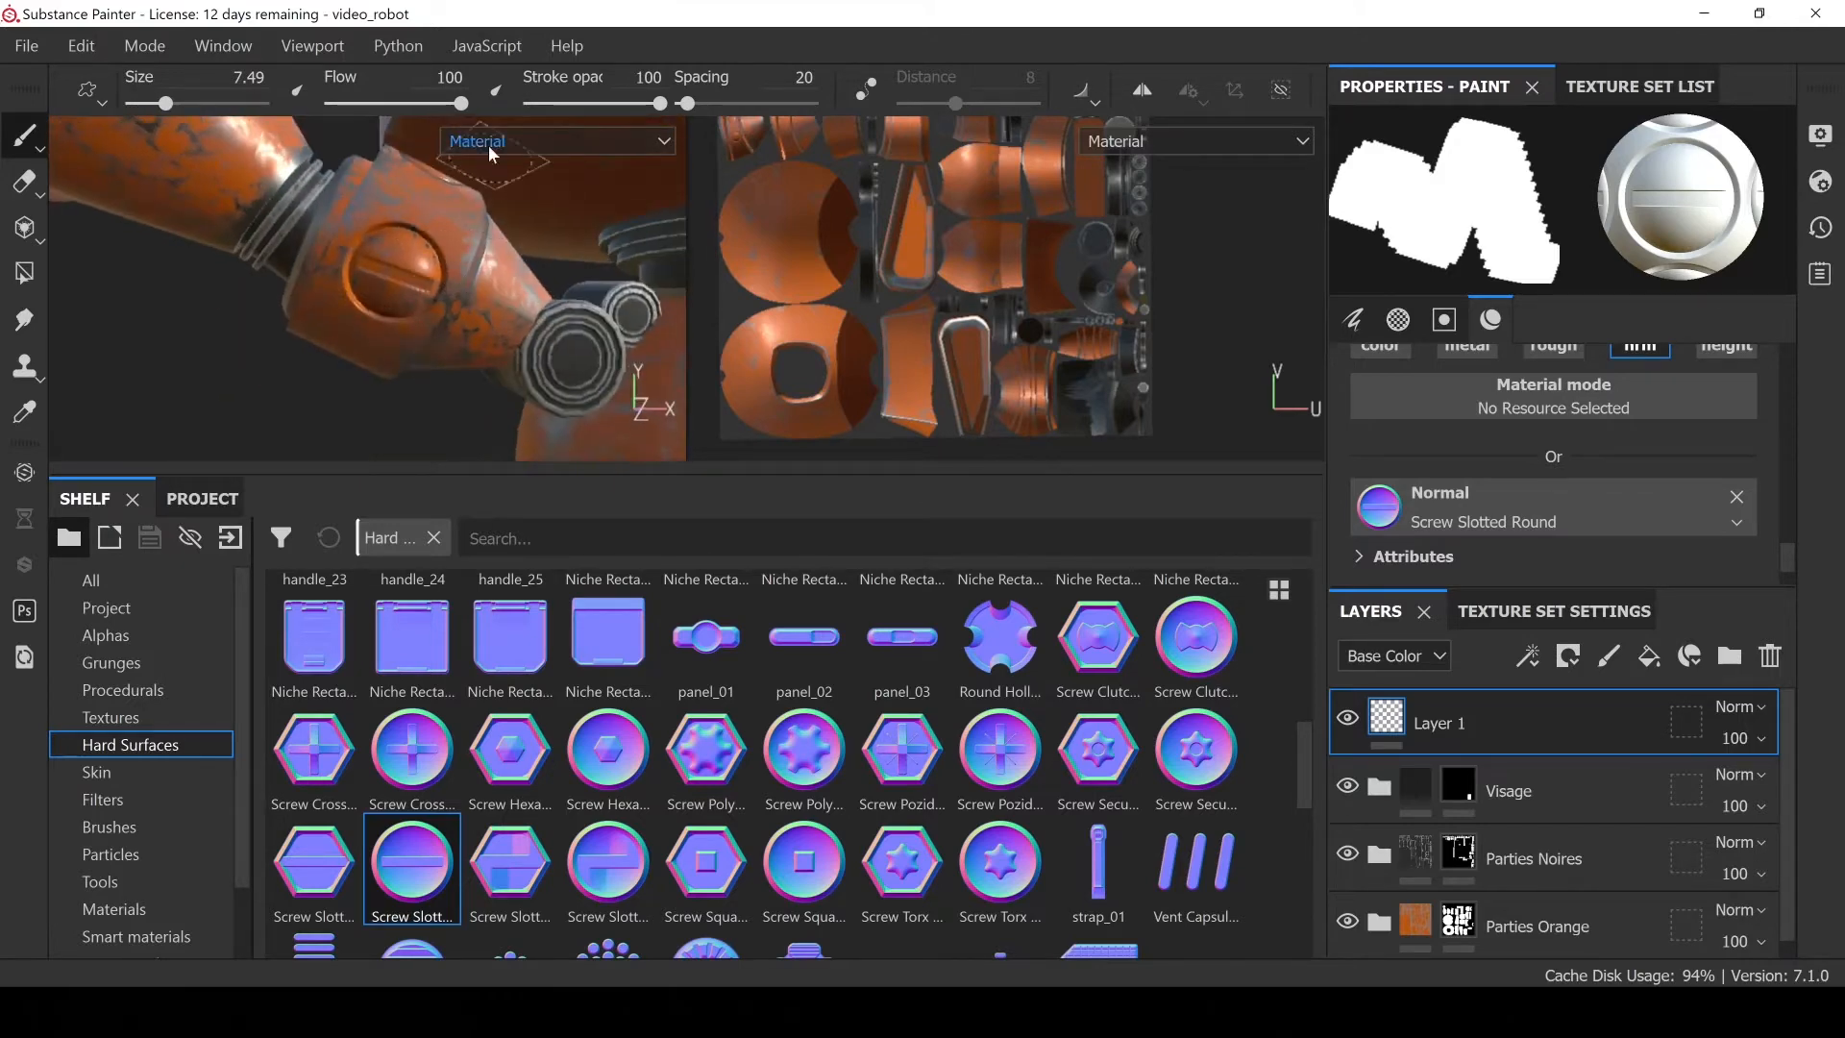
Examine the stamped arm screw in the Normal+Height+Mesh channel and in the Curvature mesh map
{"action": "left_click", "coordinate": [490, 152]}
{"action": "left_click", "coordinate": [548, 330]}
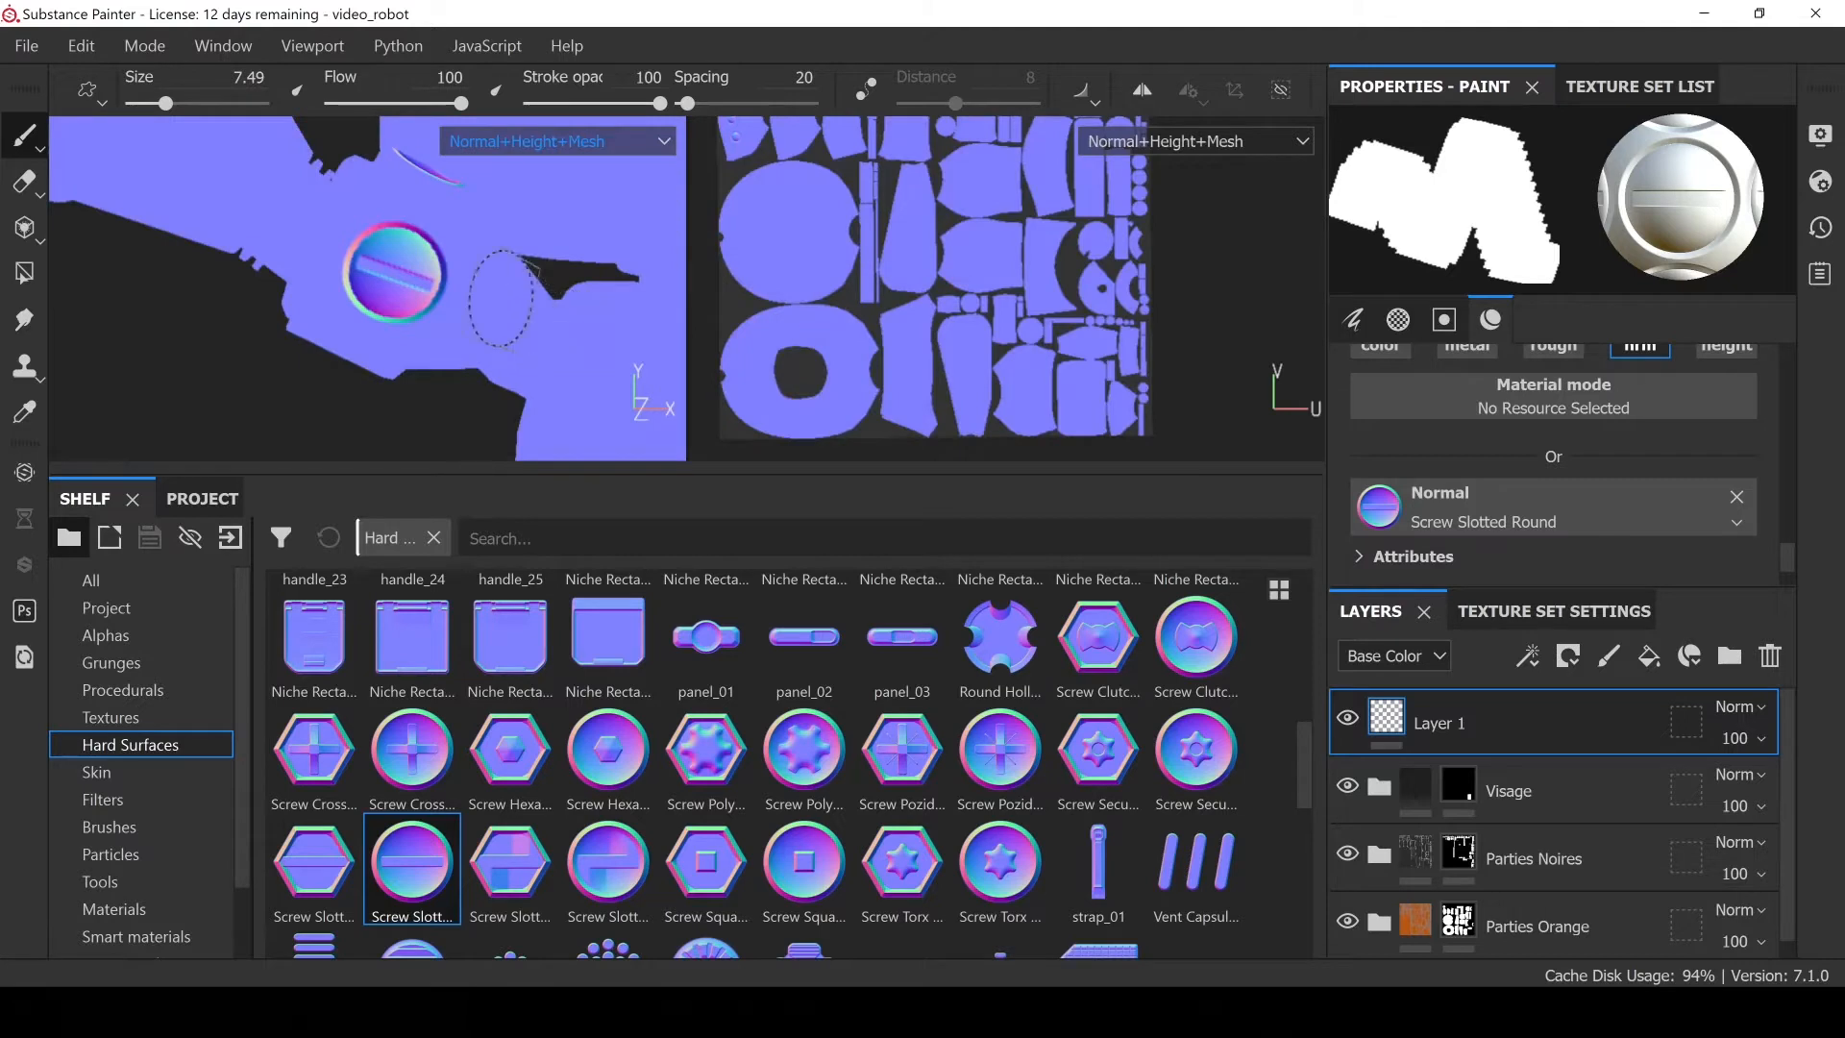
{"action": "left_click_drag", "start_coordinate": [531, 272], "coordinate": [529, 144], "text": "alt"}
{"action": "left_click", "coordinate": [529, 141]}
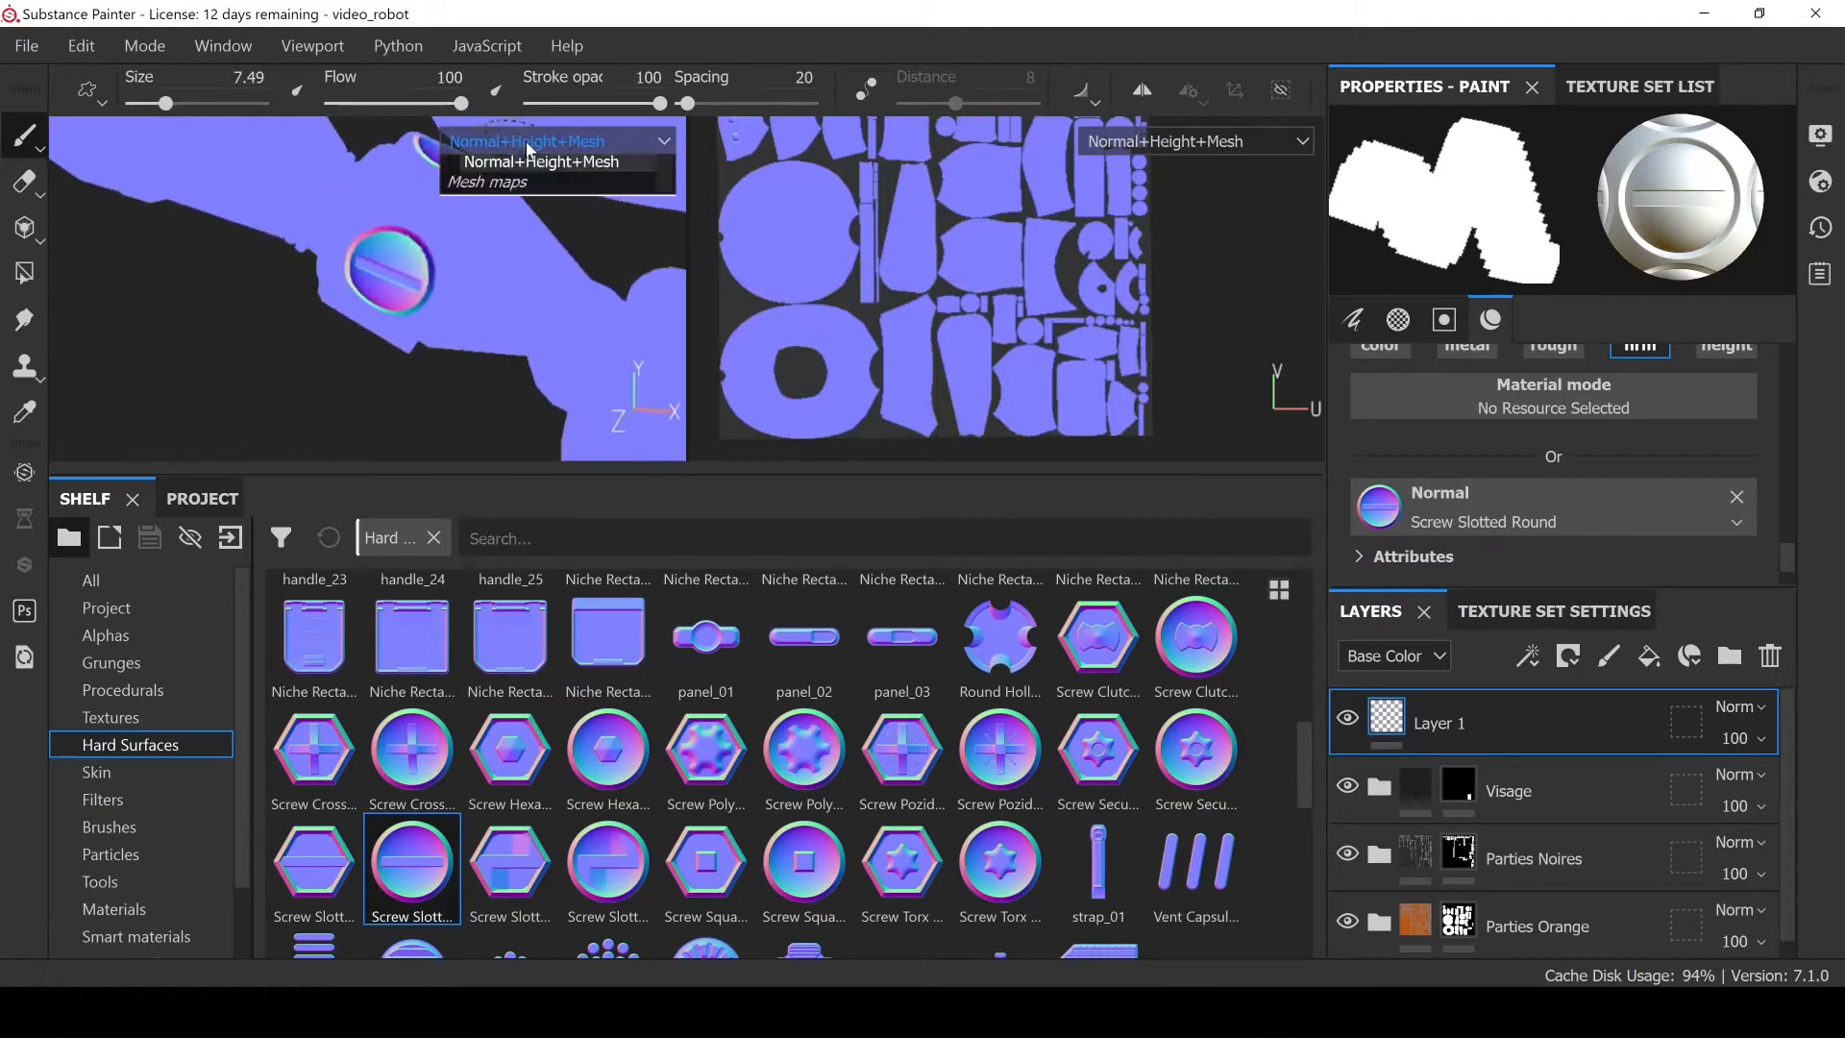
{"action": "scroll", "coordinate": [557, 303], "scroll_direction": "down", "scroll_amount": 3}
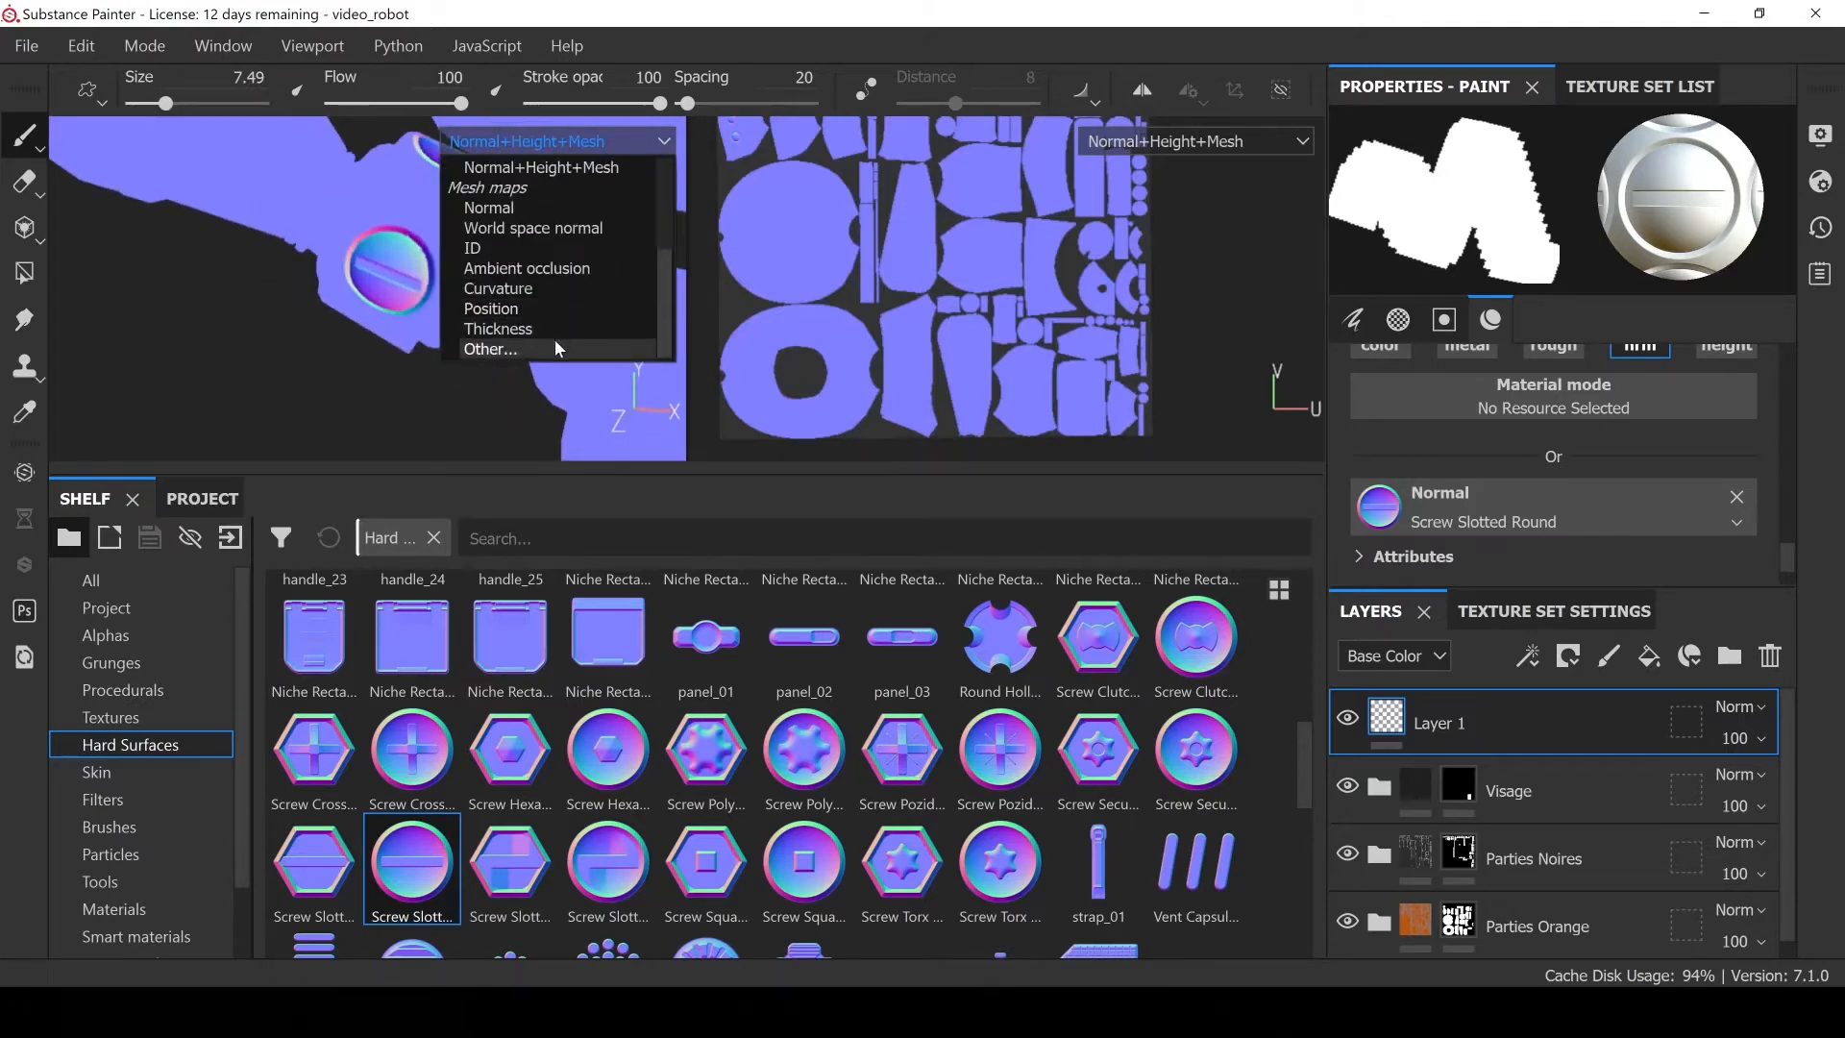
{"action": "left_click", "coordinate": [510, 289]}
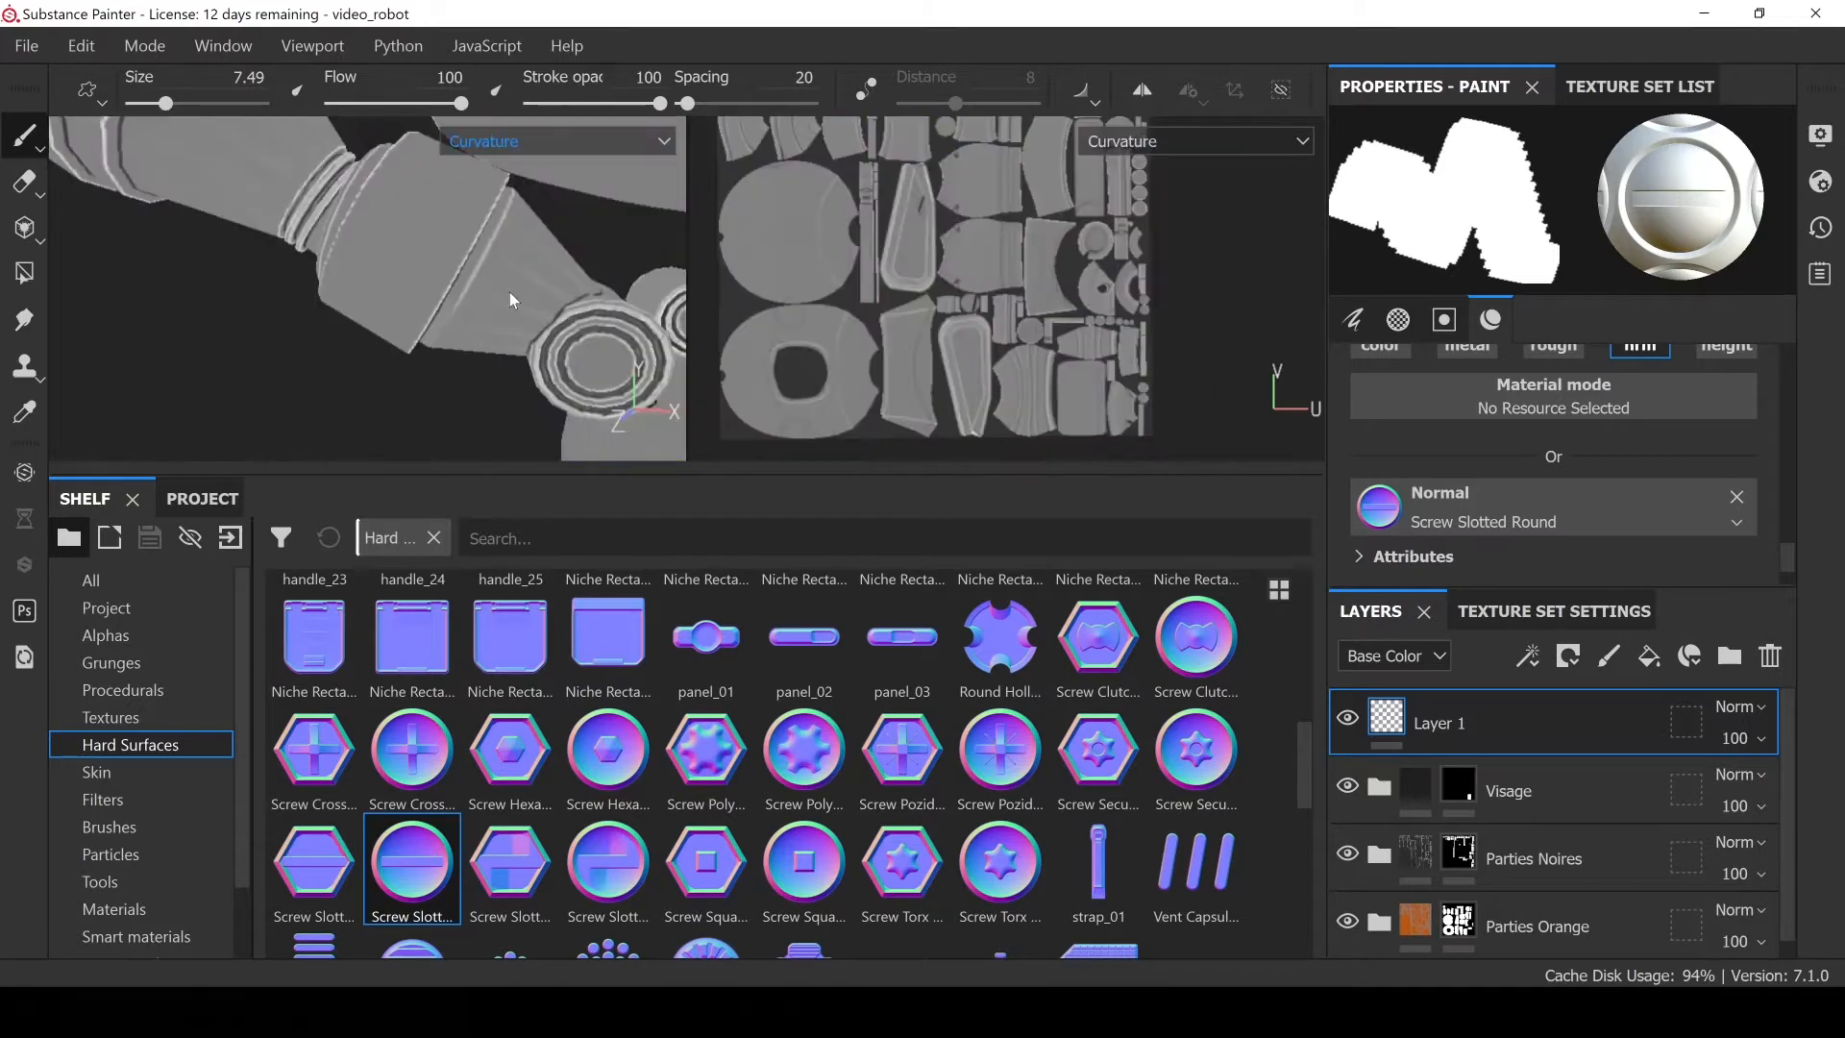
{"action": "left_click_drag", "start_coordinate": [395, 239], "coordinate": [425, 292], "text": "alt"}
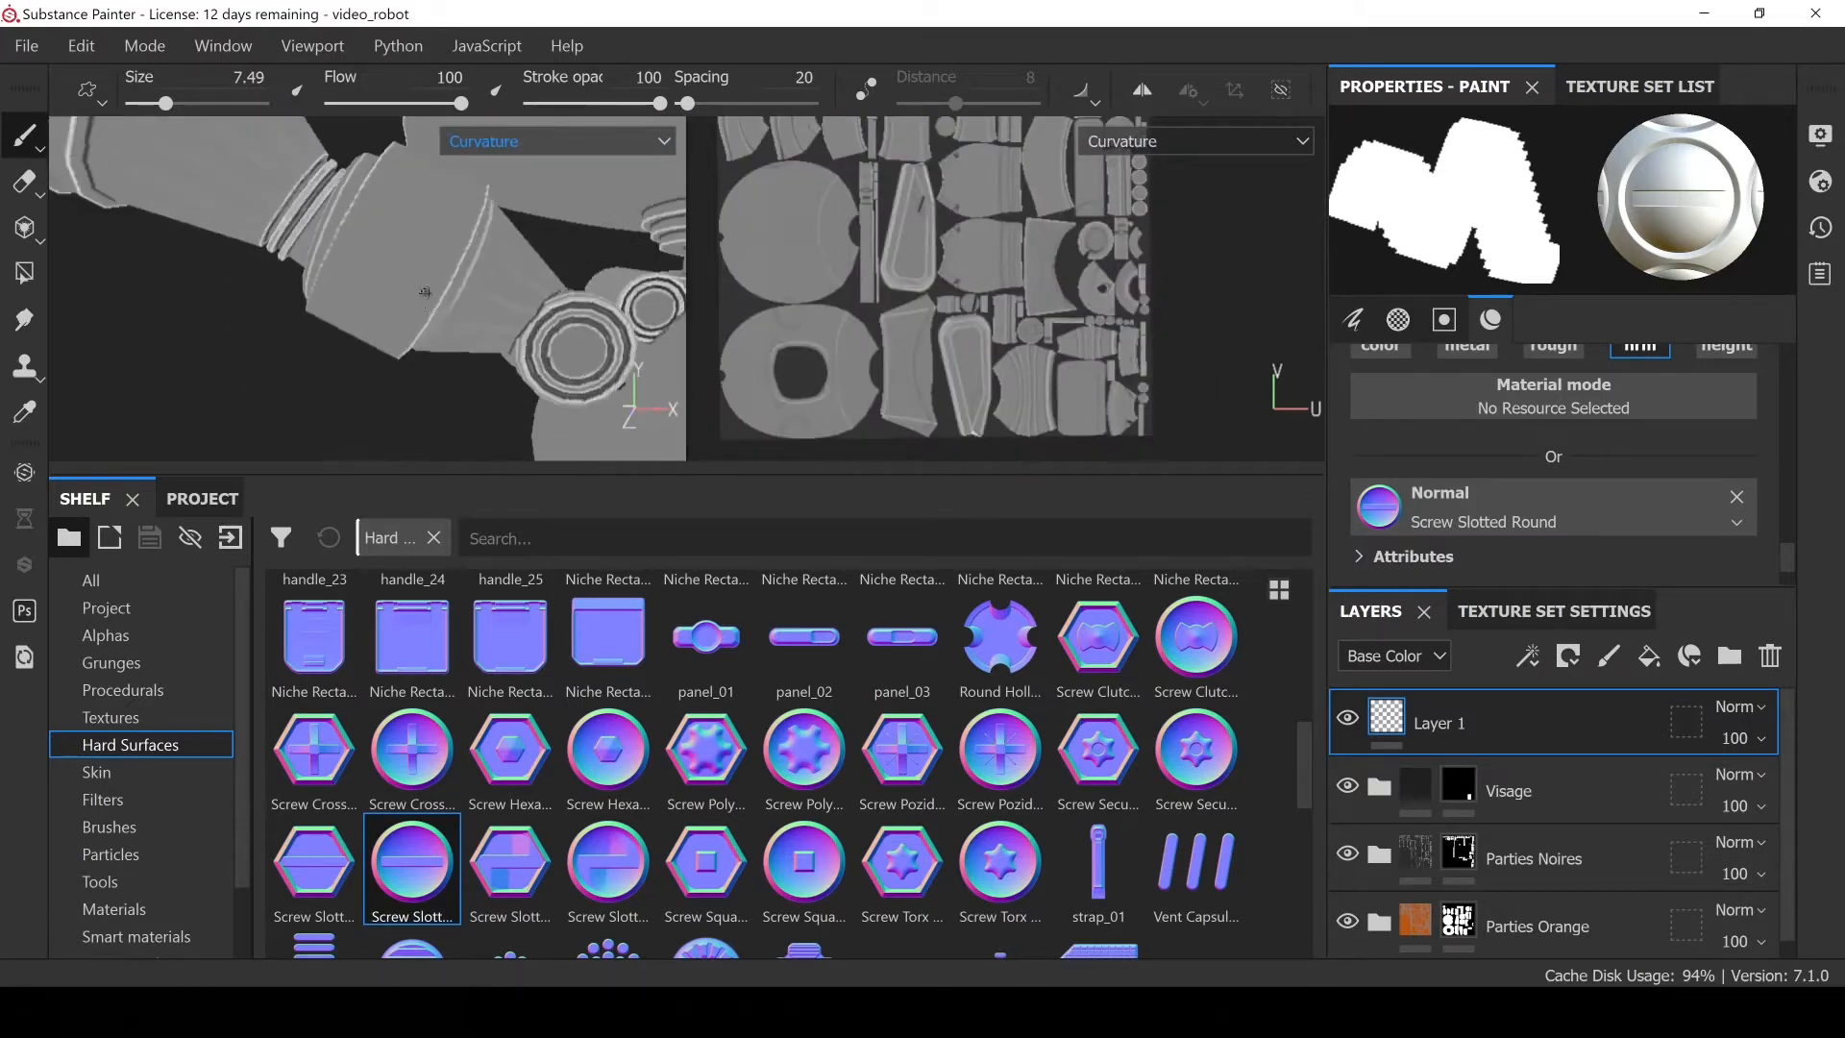
Return the viewports to the Material display and inspect the slotted screws on both arms
{"action": "left_click", "coordinate": [477, 146]}
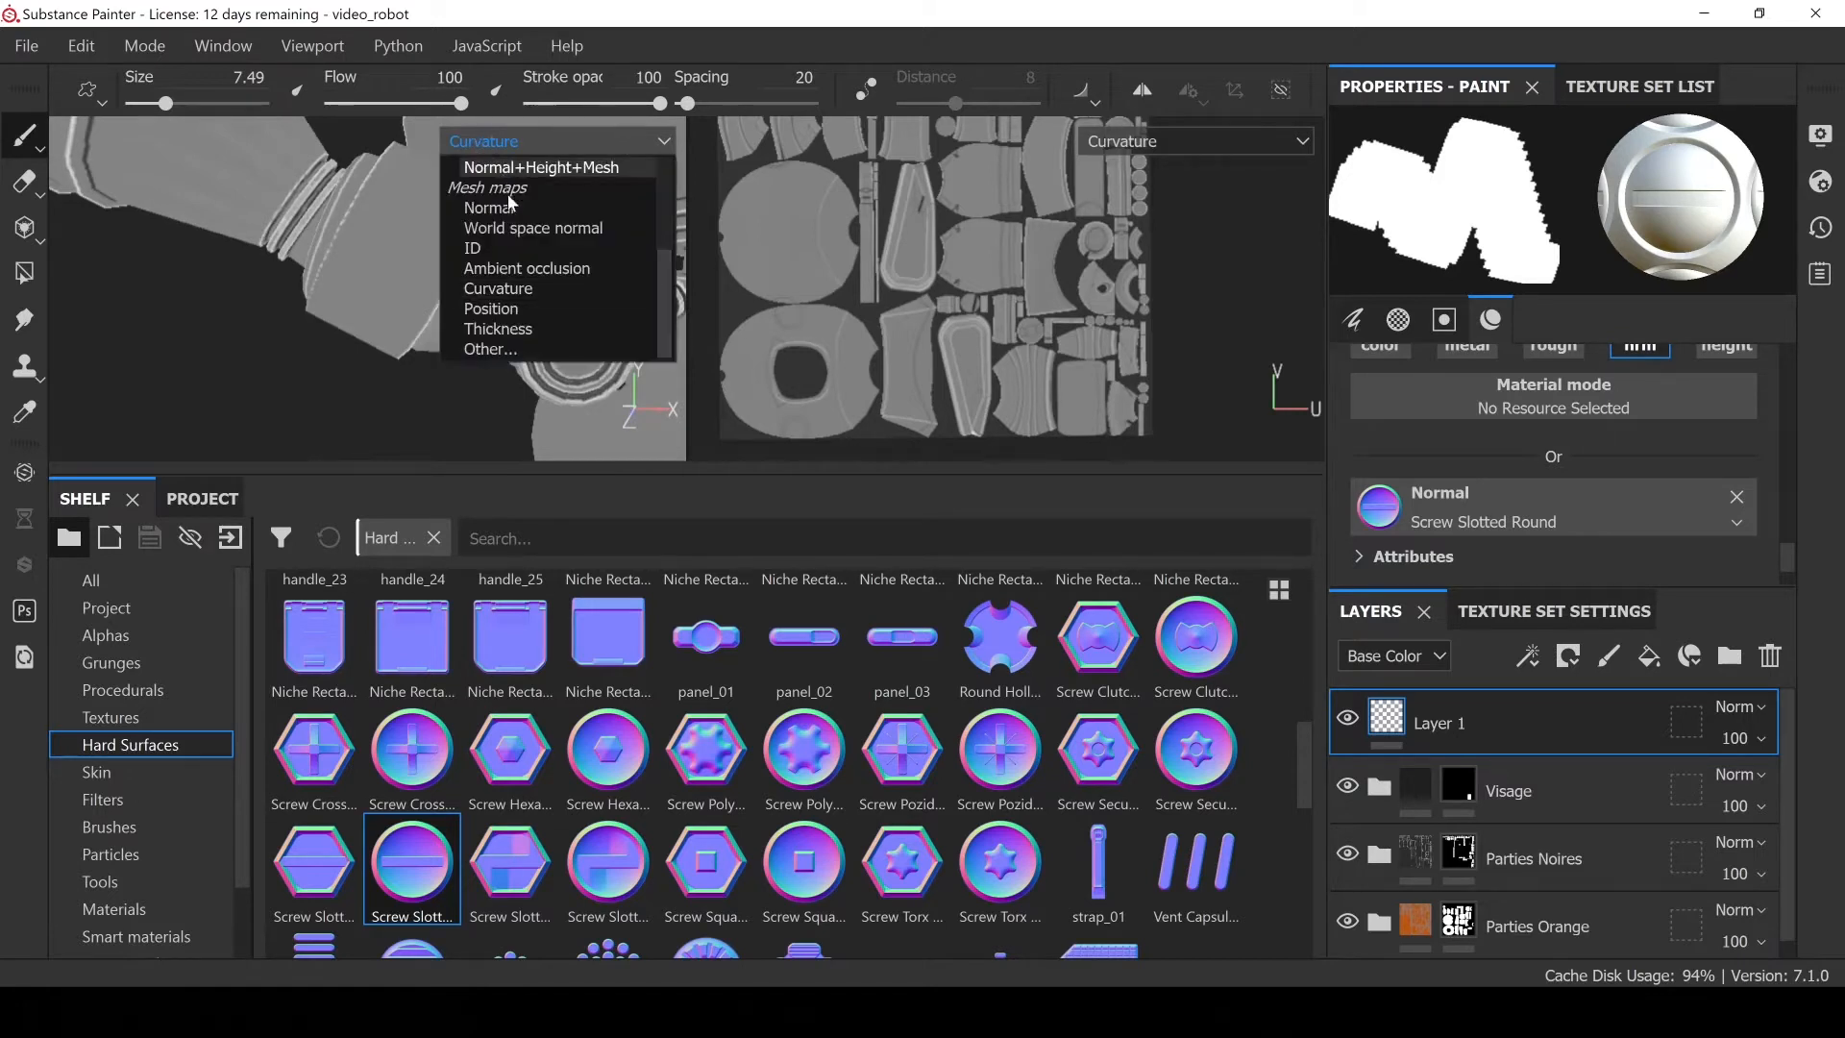
{"action": "left_click", "coordinate": [519, 187]}
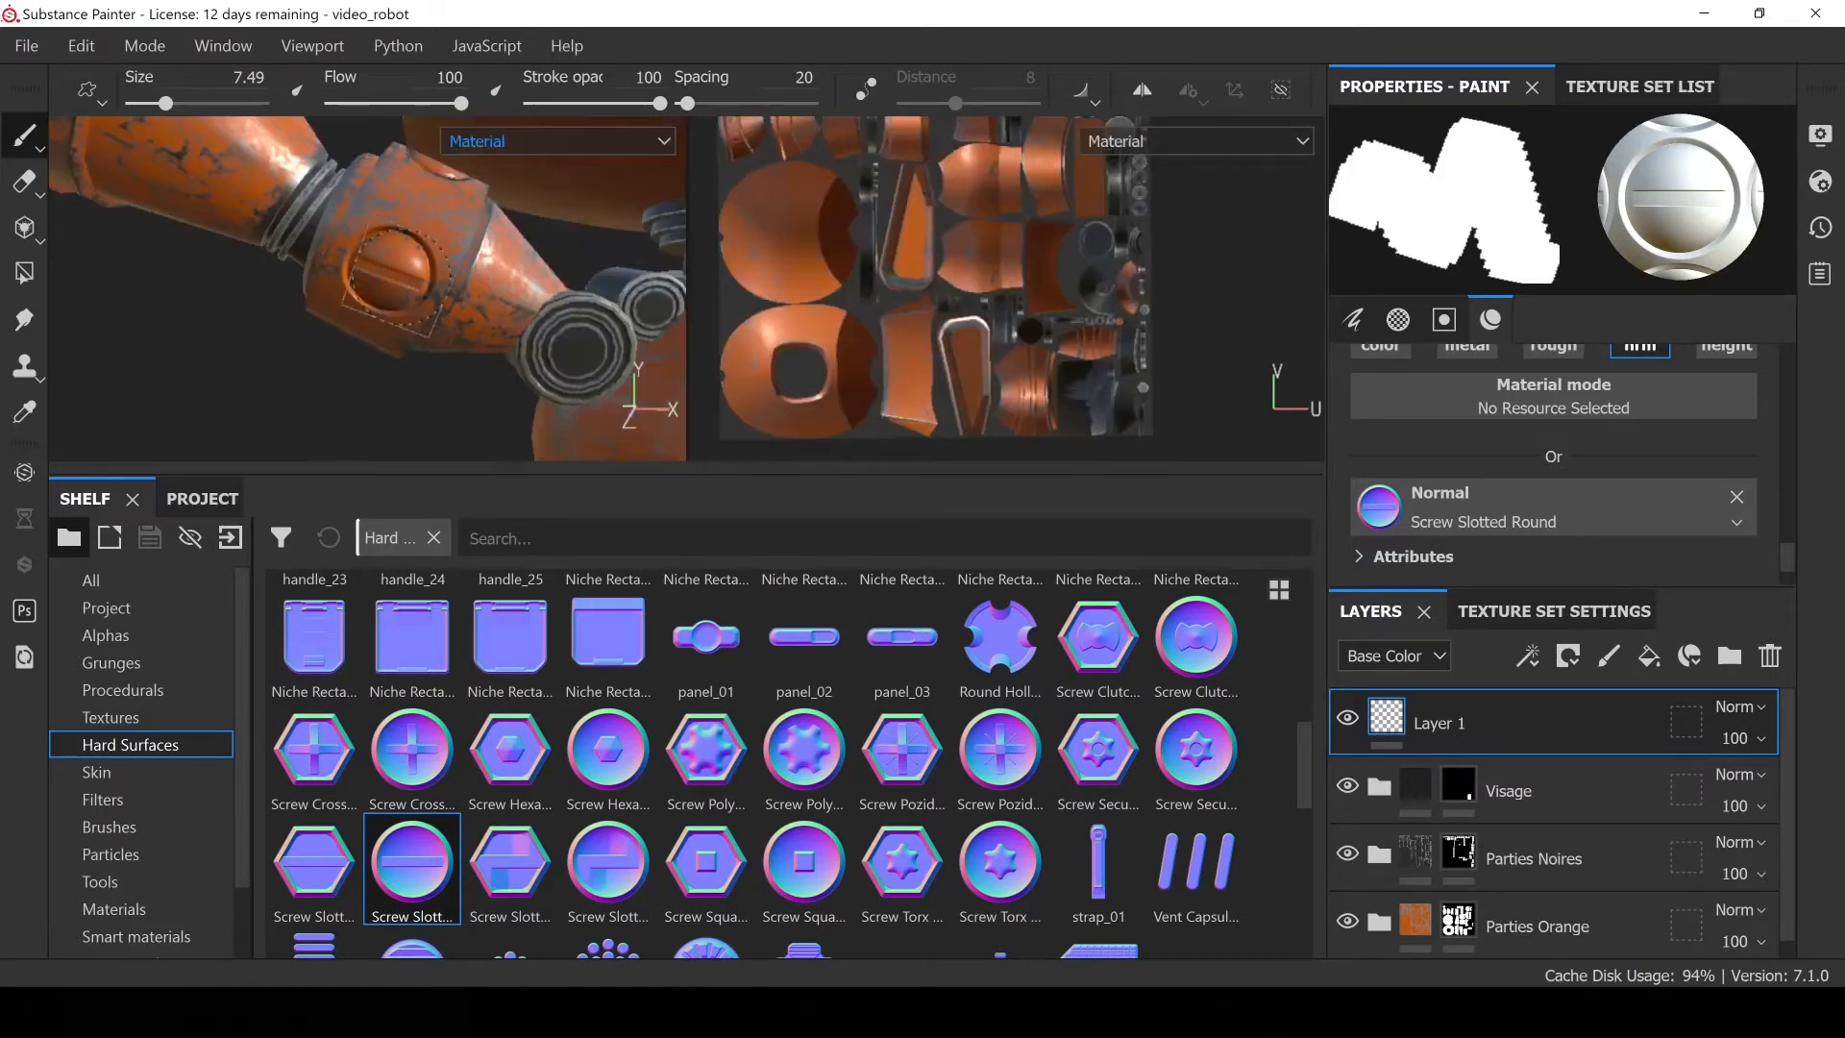
{"action": "left_click_drag", "start_coordinate": [440, 254], "coordinate": [467, 248], "text": "alt"}
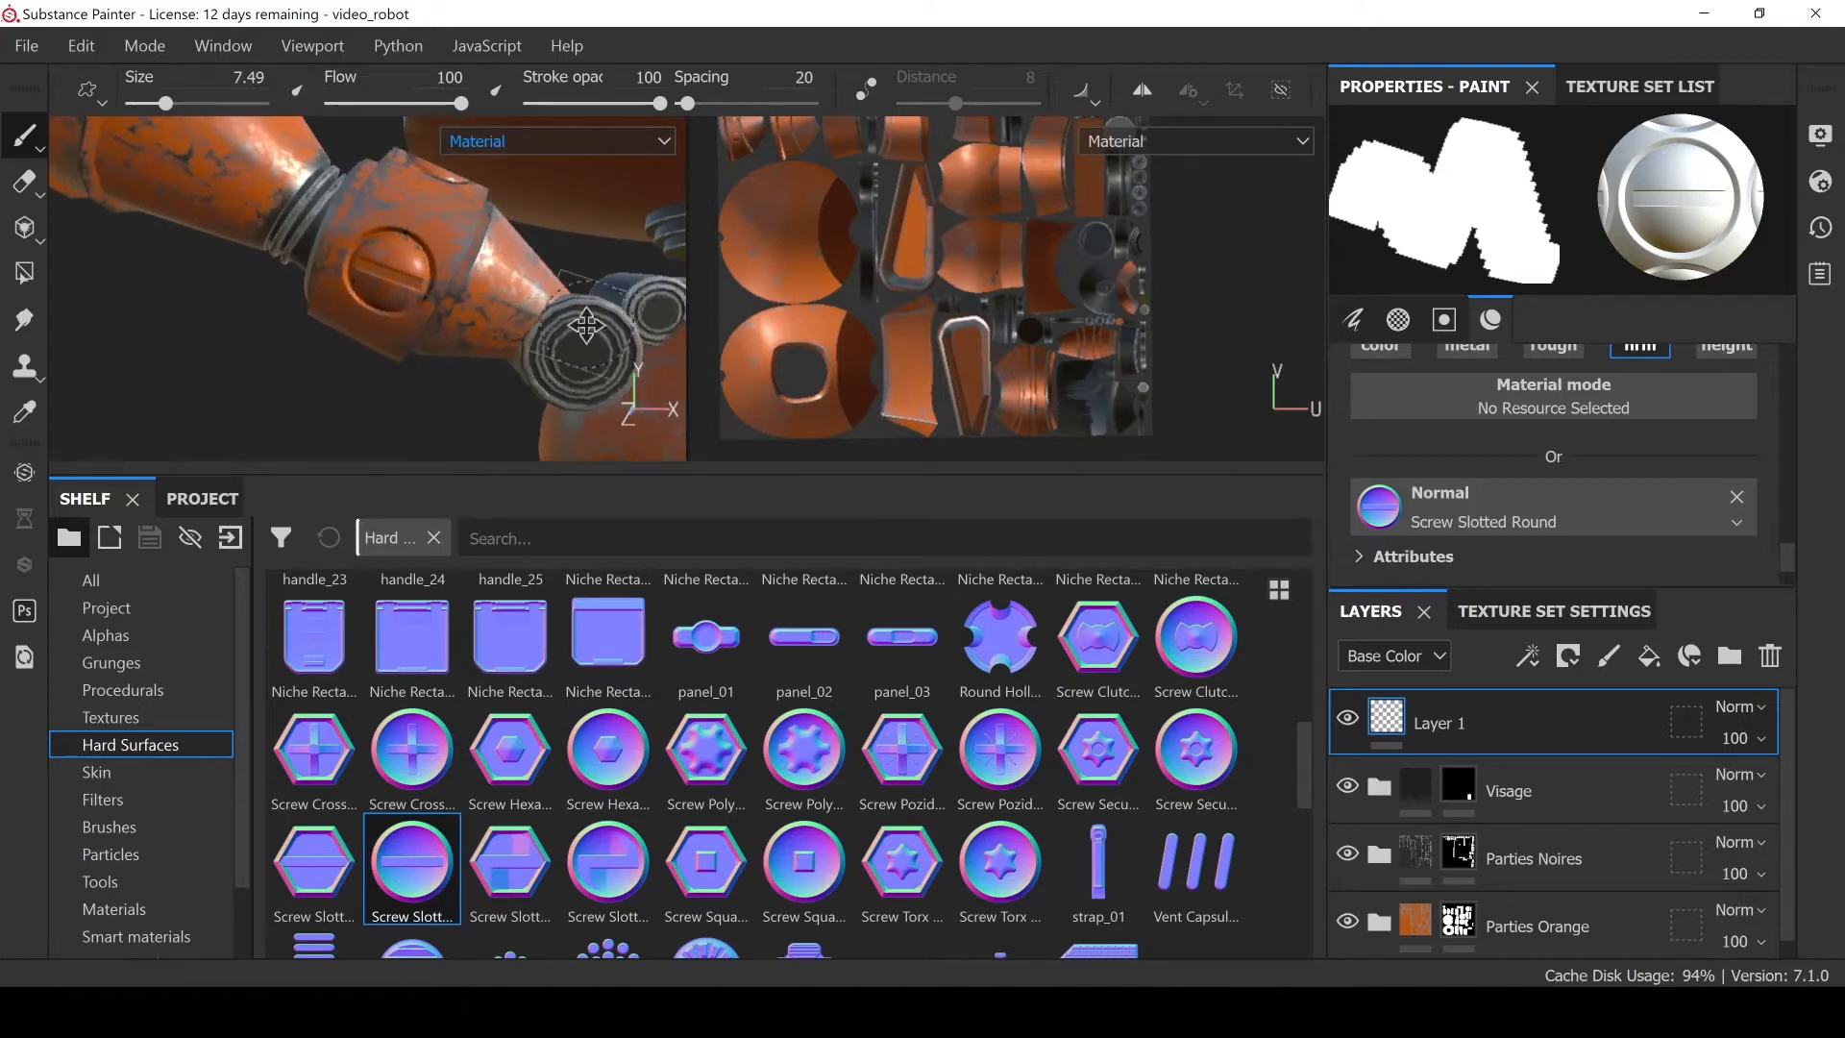
{"action": "middle_click_drag", "start_coordinate": [585, 346], "coordinate": [336, 367], "text": "alt"}
{"action": "left_click_drag", "start_coordinate": [336, 367], "coordinate": [312, 389], "text": "alt"}
{"action": "right_click_drag", "start_coordinate": [312, 389], "coordinate": [379, 305], "text": "alt"}
{"action": "mouse_move", "coordinate": [379, 306]}
{"action": "left_mouse_down", "text": "alt"}
{"action": "mouse_move", "coordinate": [308, 273]}
{"action": "mouse_move", "coordinate": [461, 255]}
{"action": "left_mouse_up", "text": "alt"}
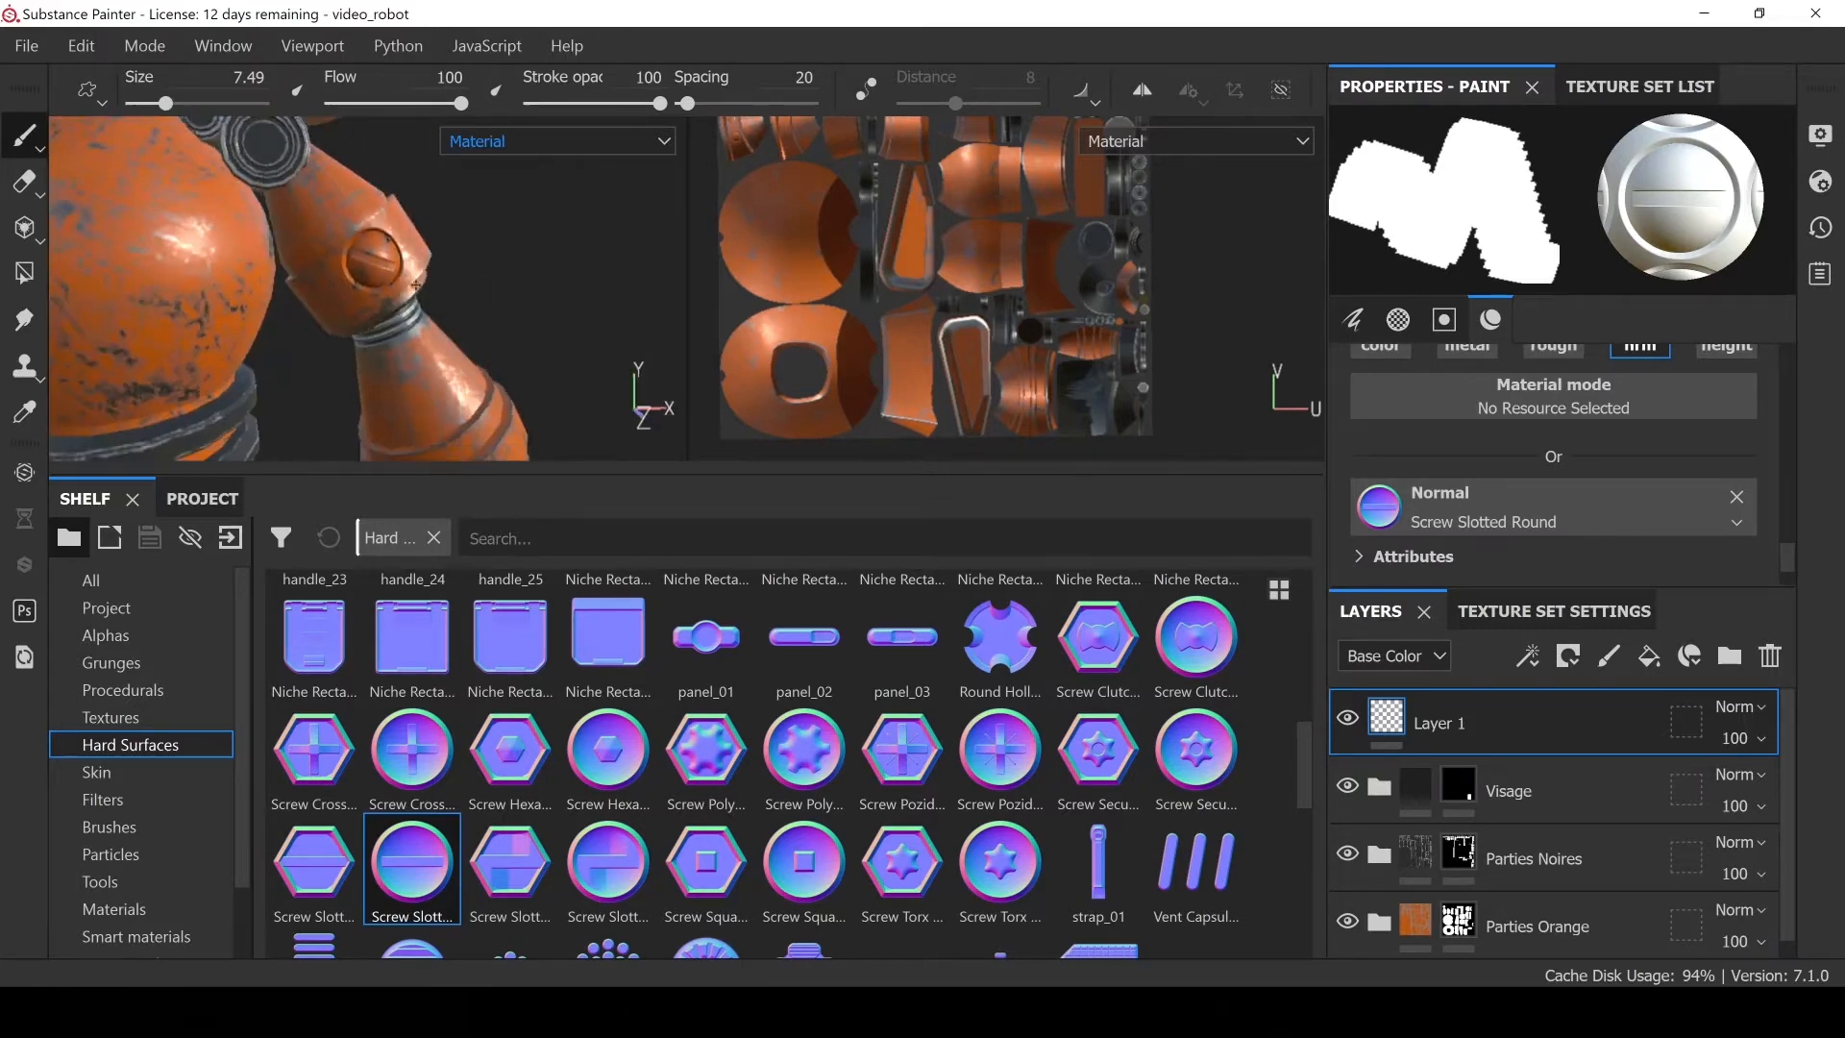
{"action": "middle_click_drag", "start_coordinate": [289, 279], "coordinate": [338, 327], "text": "alt"}
{"action": "scroll", "coordinate": [352, 281], "scroll_direction": "down", "scroll_amount": 3}
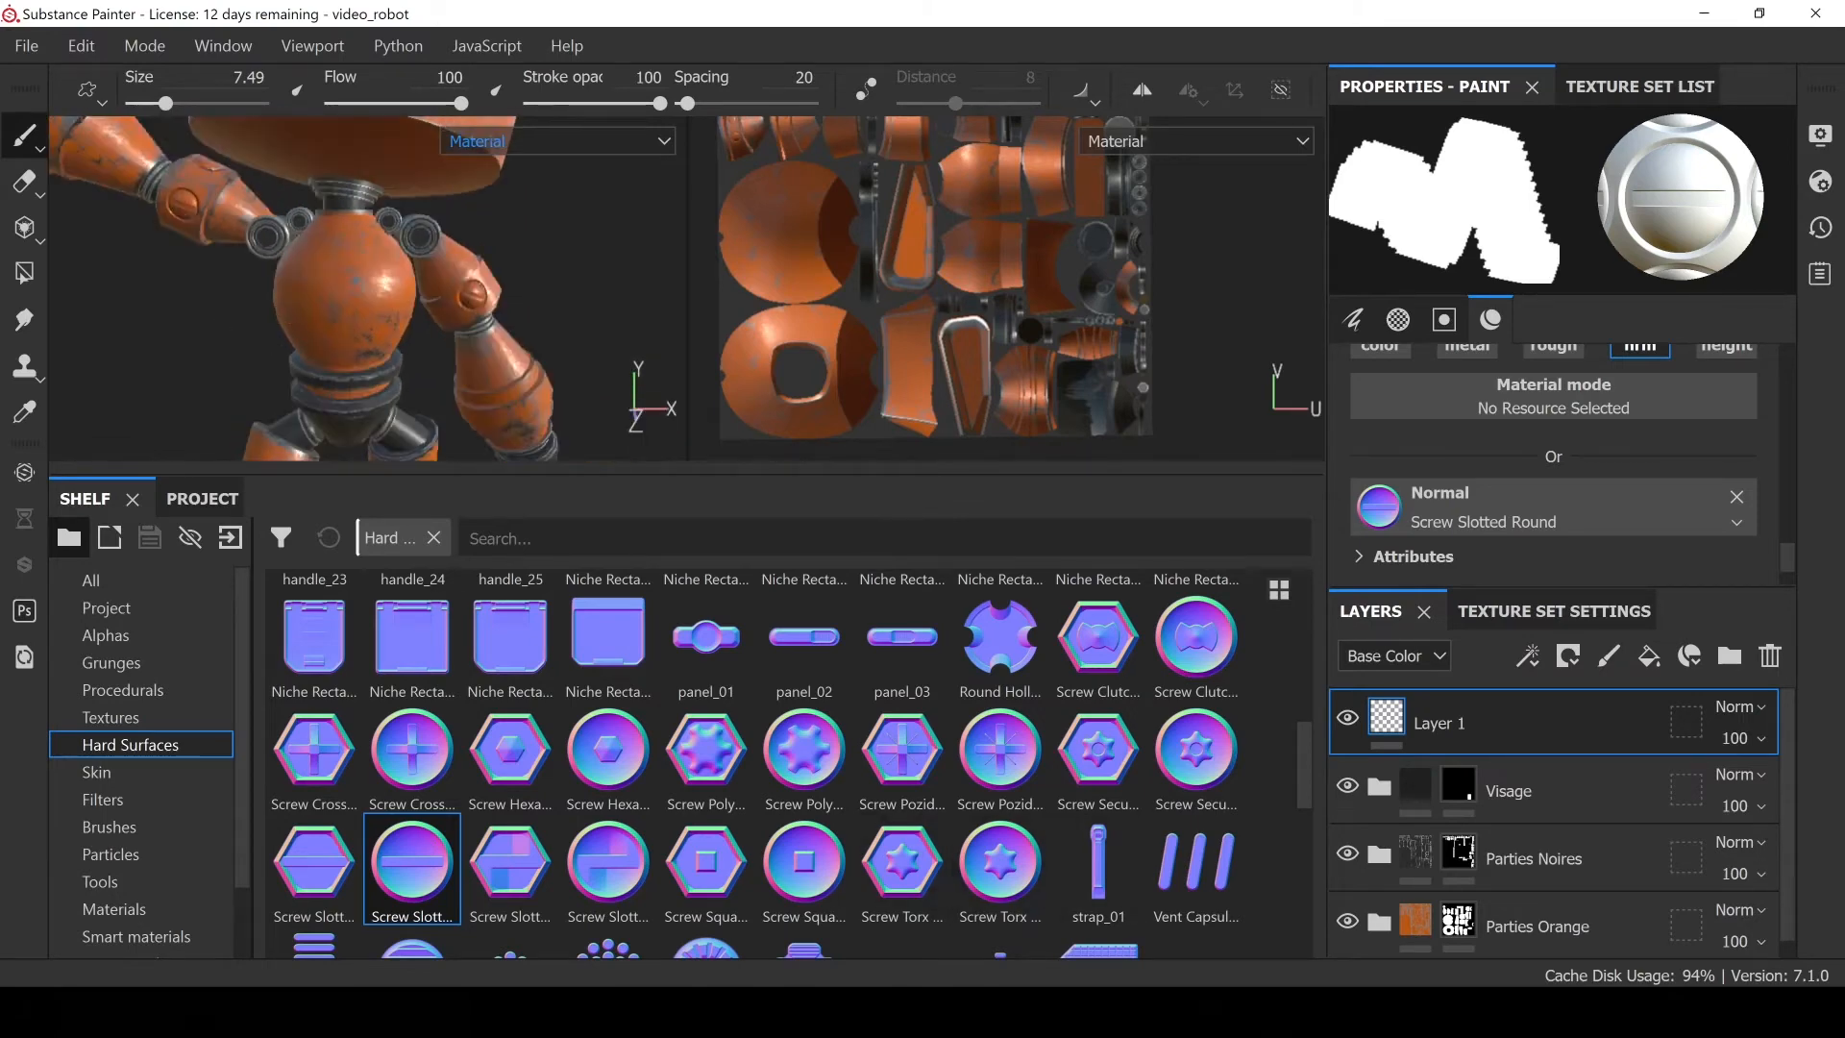
Switch to Photos and examine the panel detail on the reference robot's chest at maximum zoom
{"action": "left_click", "coordinate": [1295, 1008]}
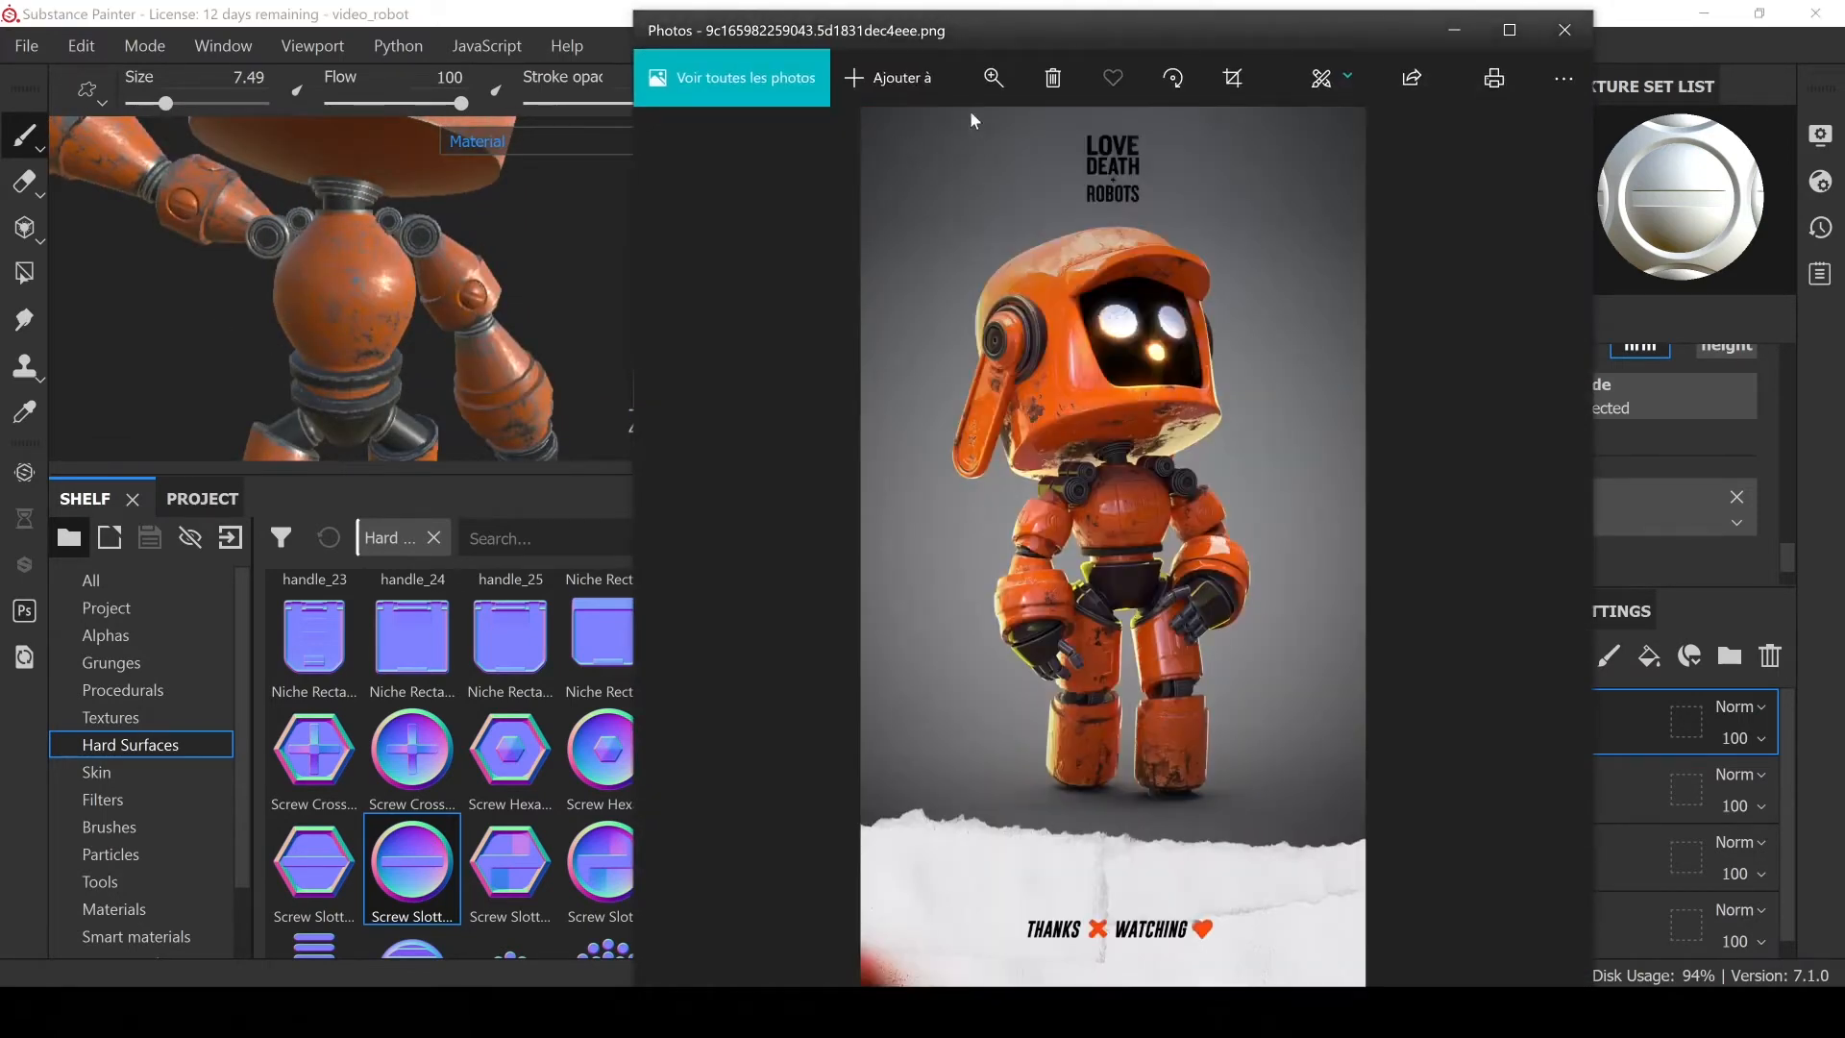
{"action": "left_click", "coordinate": [993, 78]}
{"action": "left_click_drag", "start_coordinate": [945, 140], "coordinate": [1107, 141]}
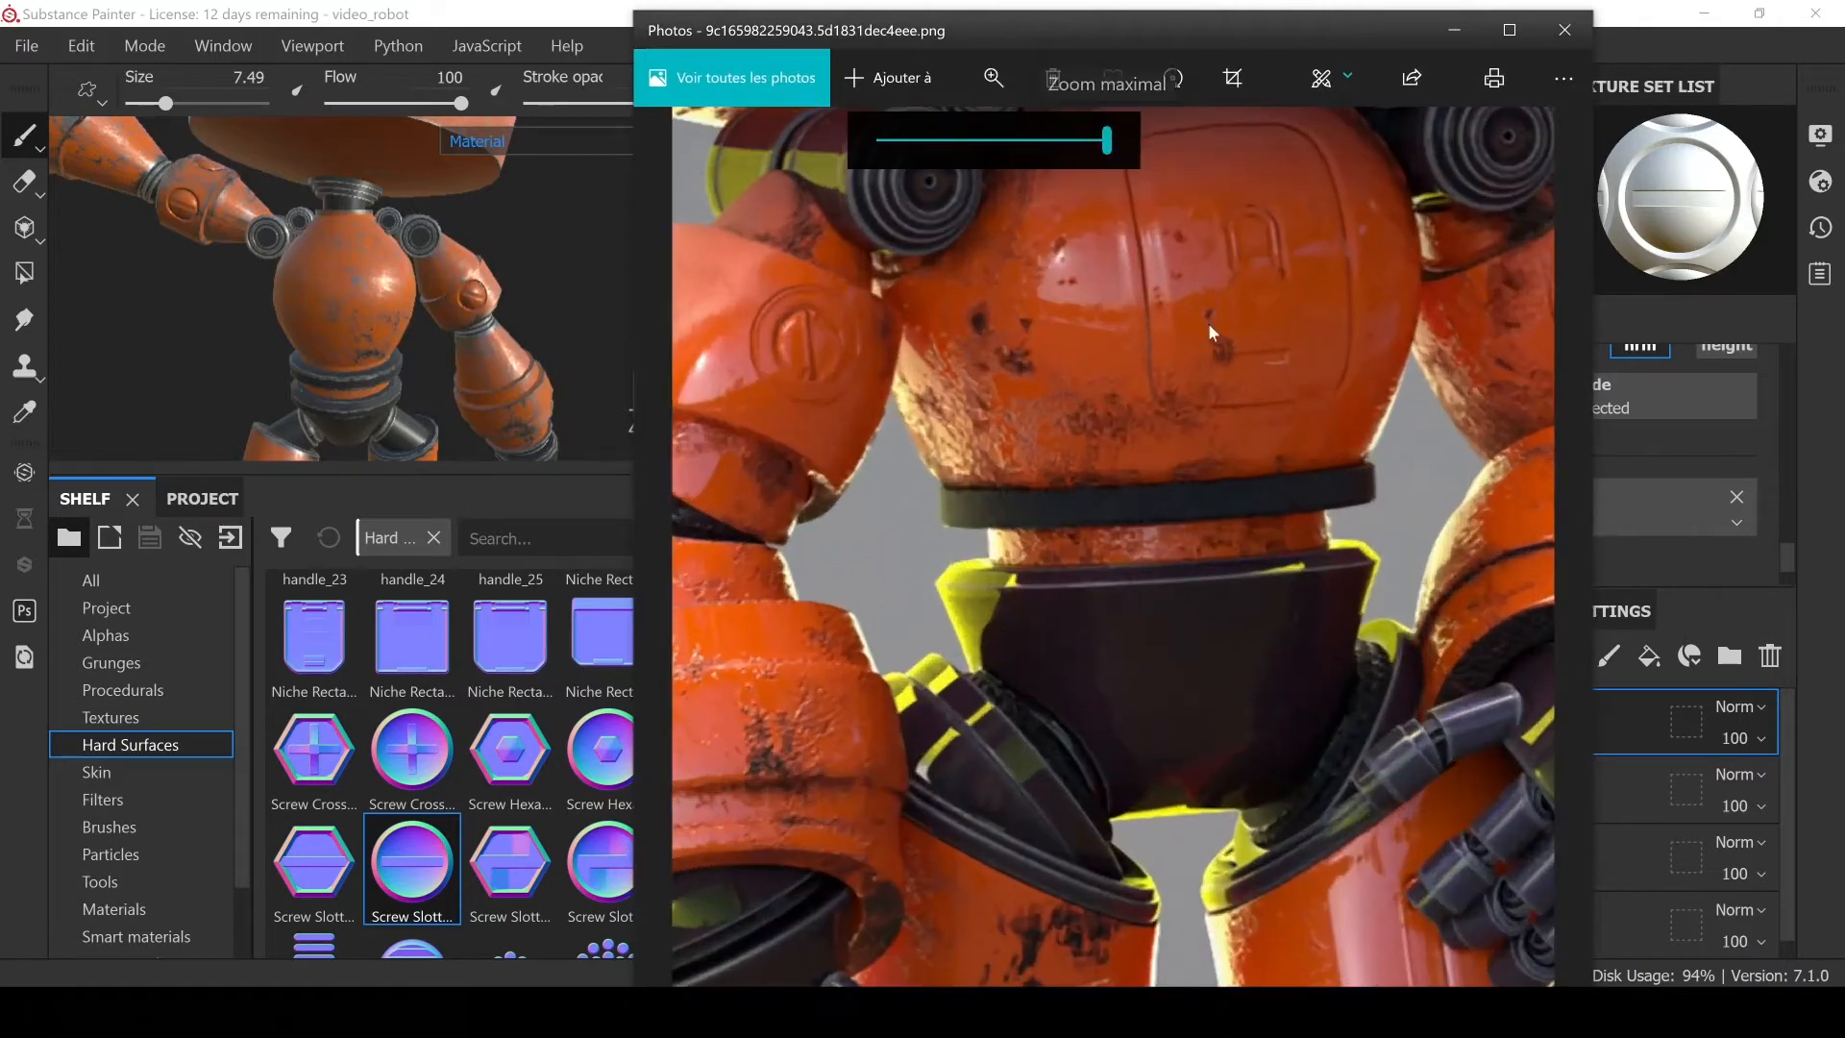
{"action": "left_click_drag", "start_coordinate": [1208, 322], "coordinate": [1017, 638]}
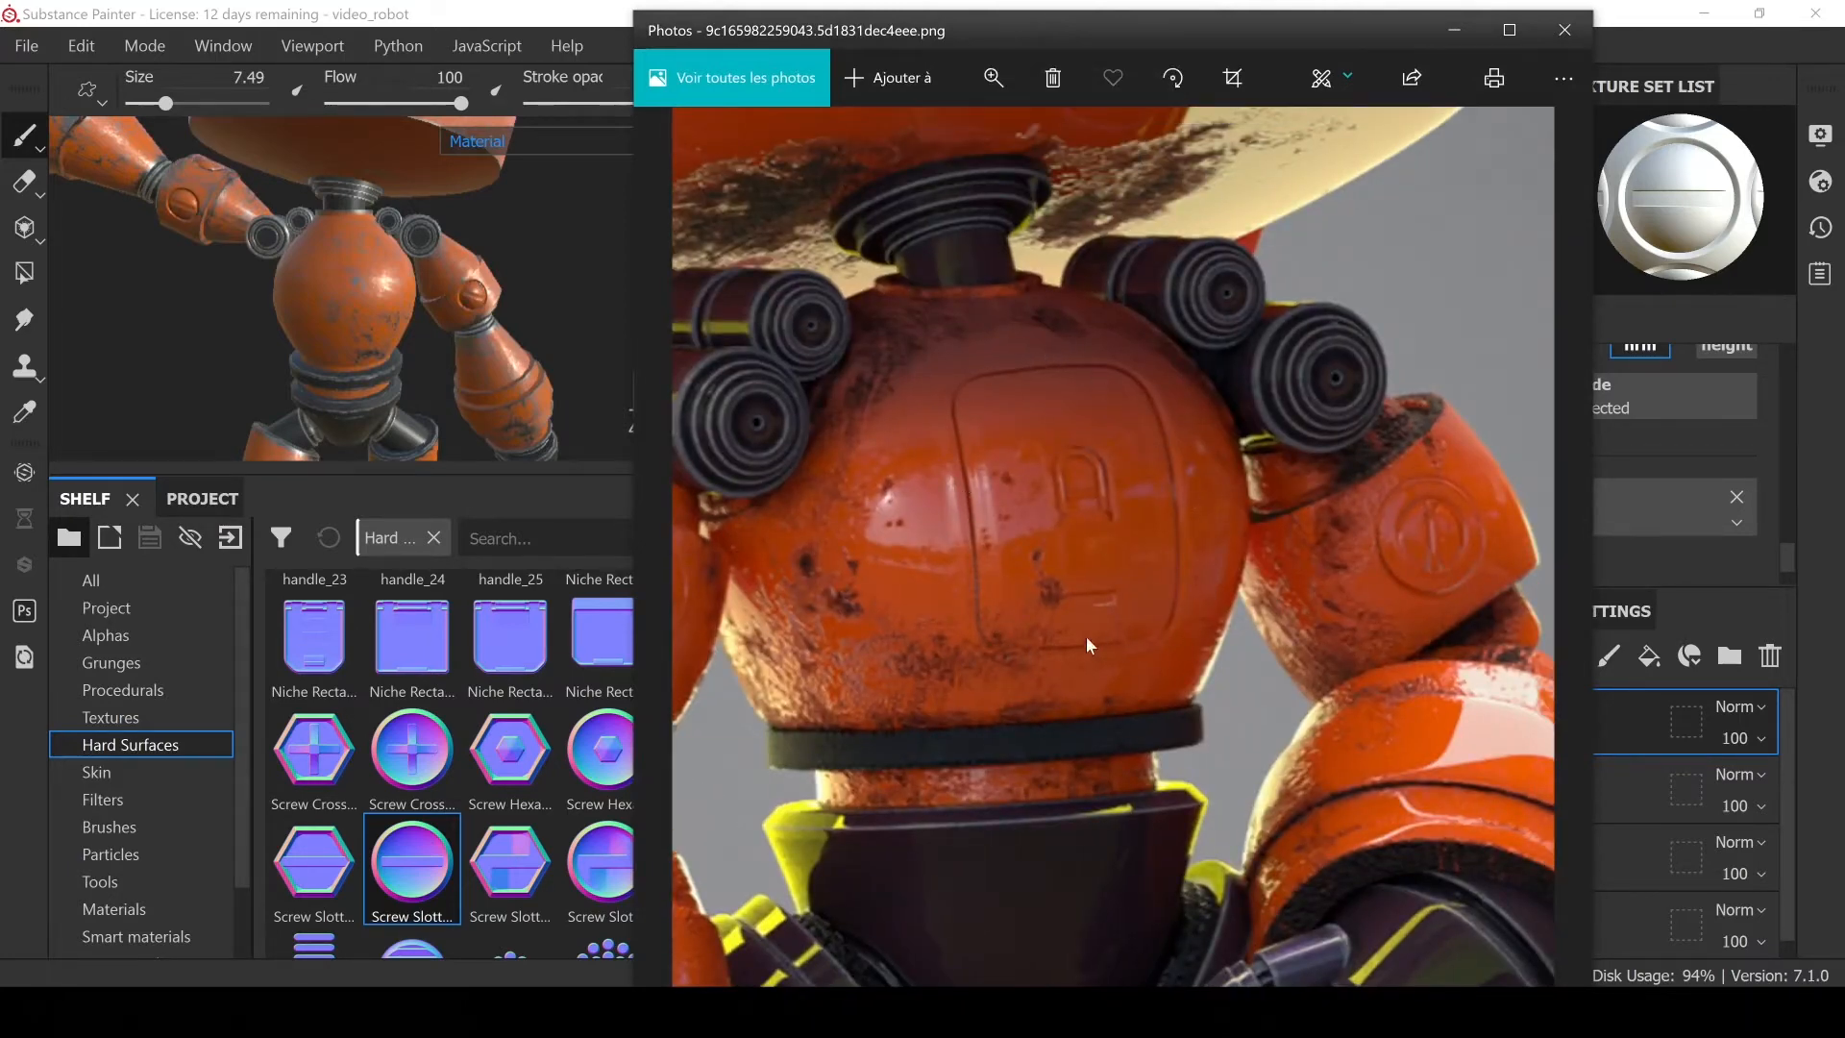
Back in Substance Painter, assign Niche Rectangle Bottom as the brush's normal map and compare it with the chest panel in the reference image
{"action": "left_click", "coordinate": [592, 4]}
{"action": "left_click_drag", "start_coordinate": [1304, 746], "coordinate": [1289, 699]}
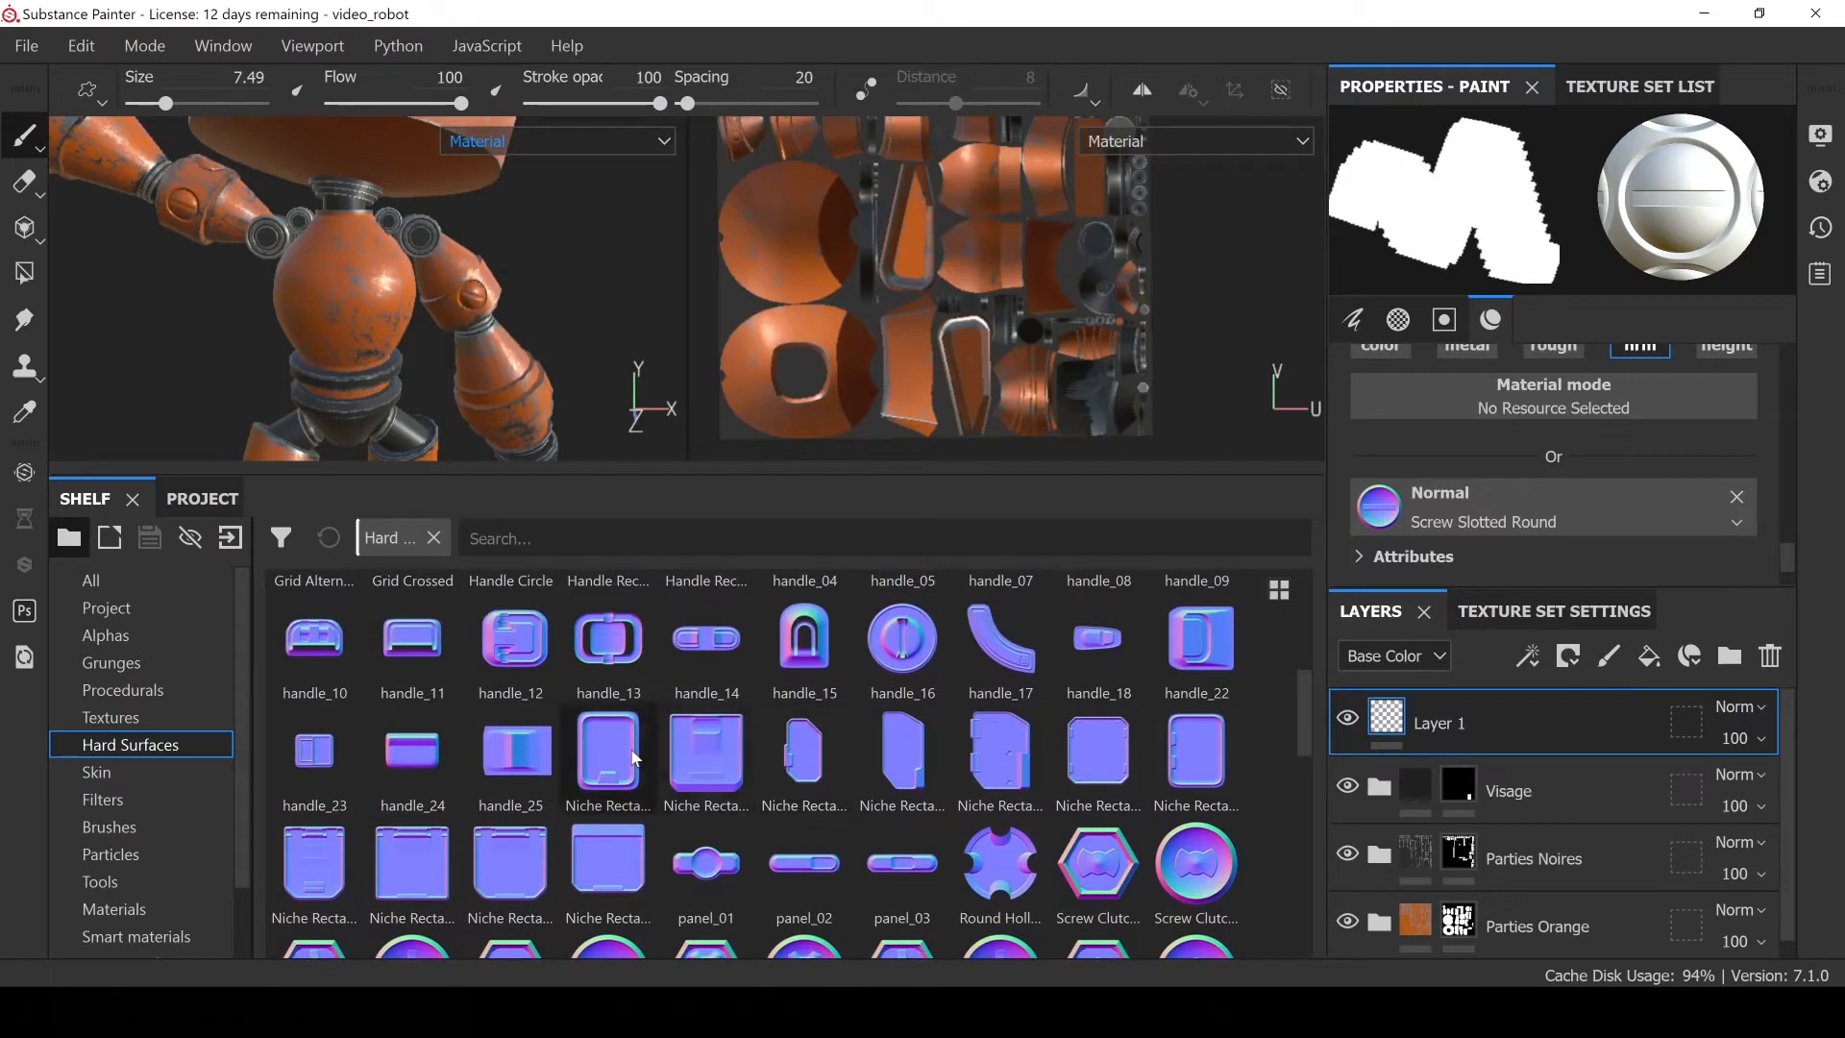
{"action": "left_click_drag", "start_coordinate": [613, 755], "coordinate": [1374, 519]}
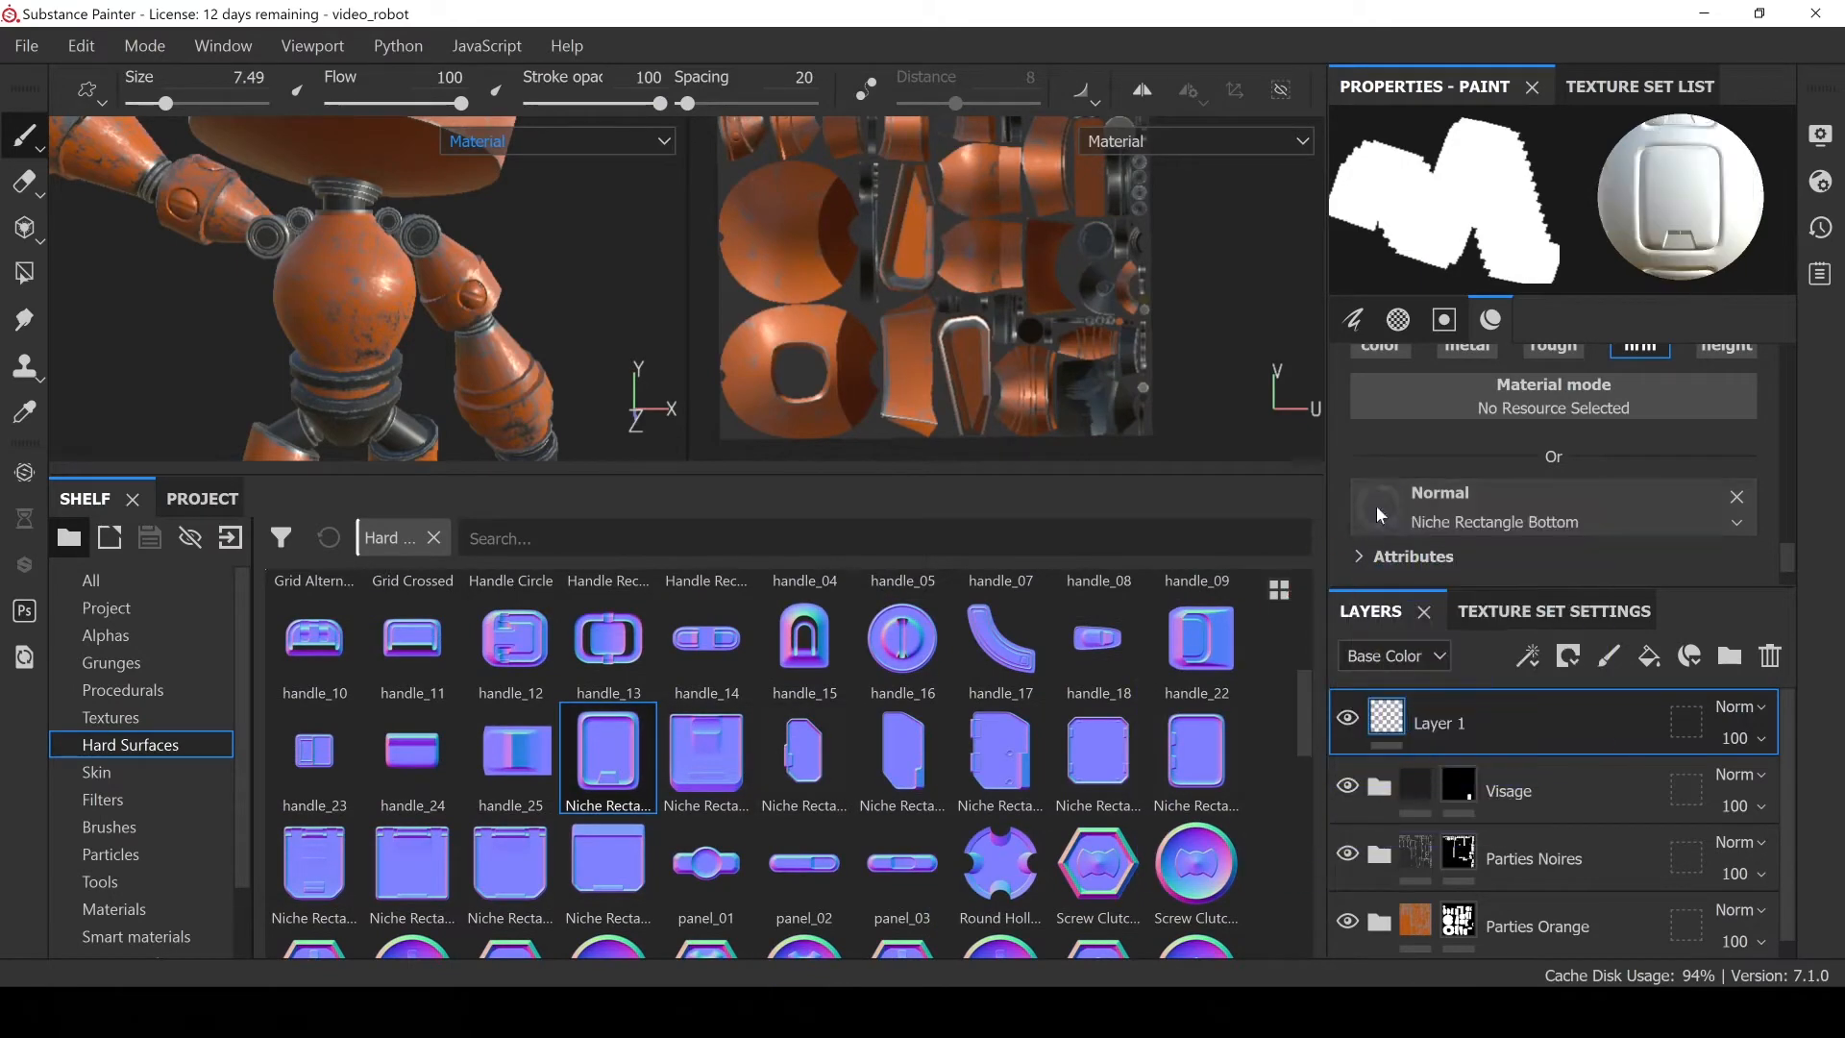
{"action": "key", "text": "alt+Tab"}
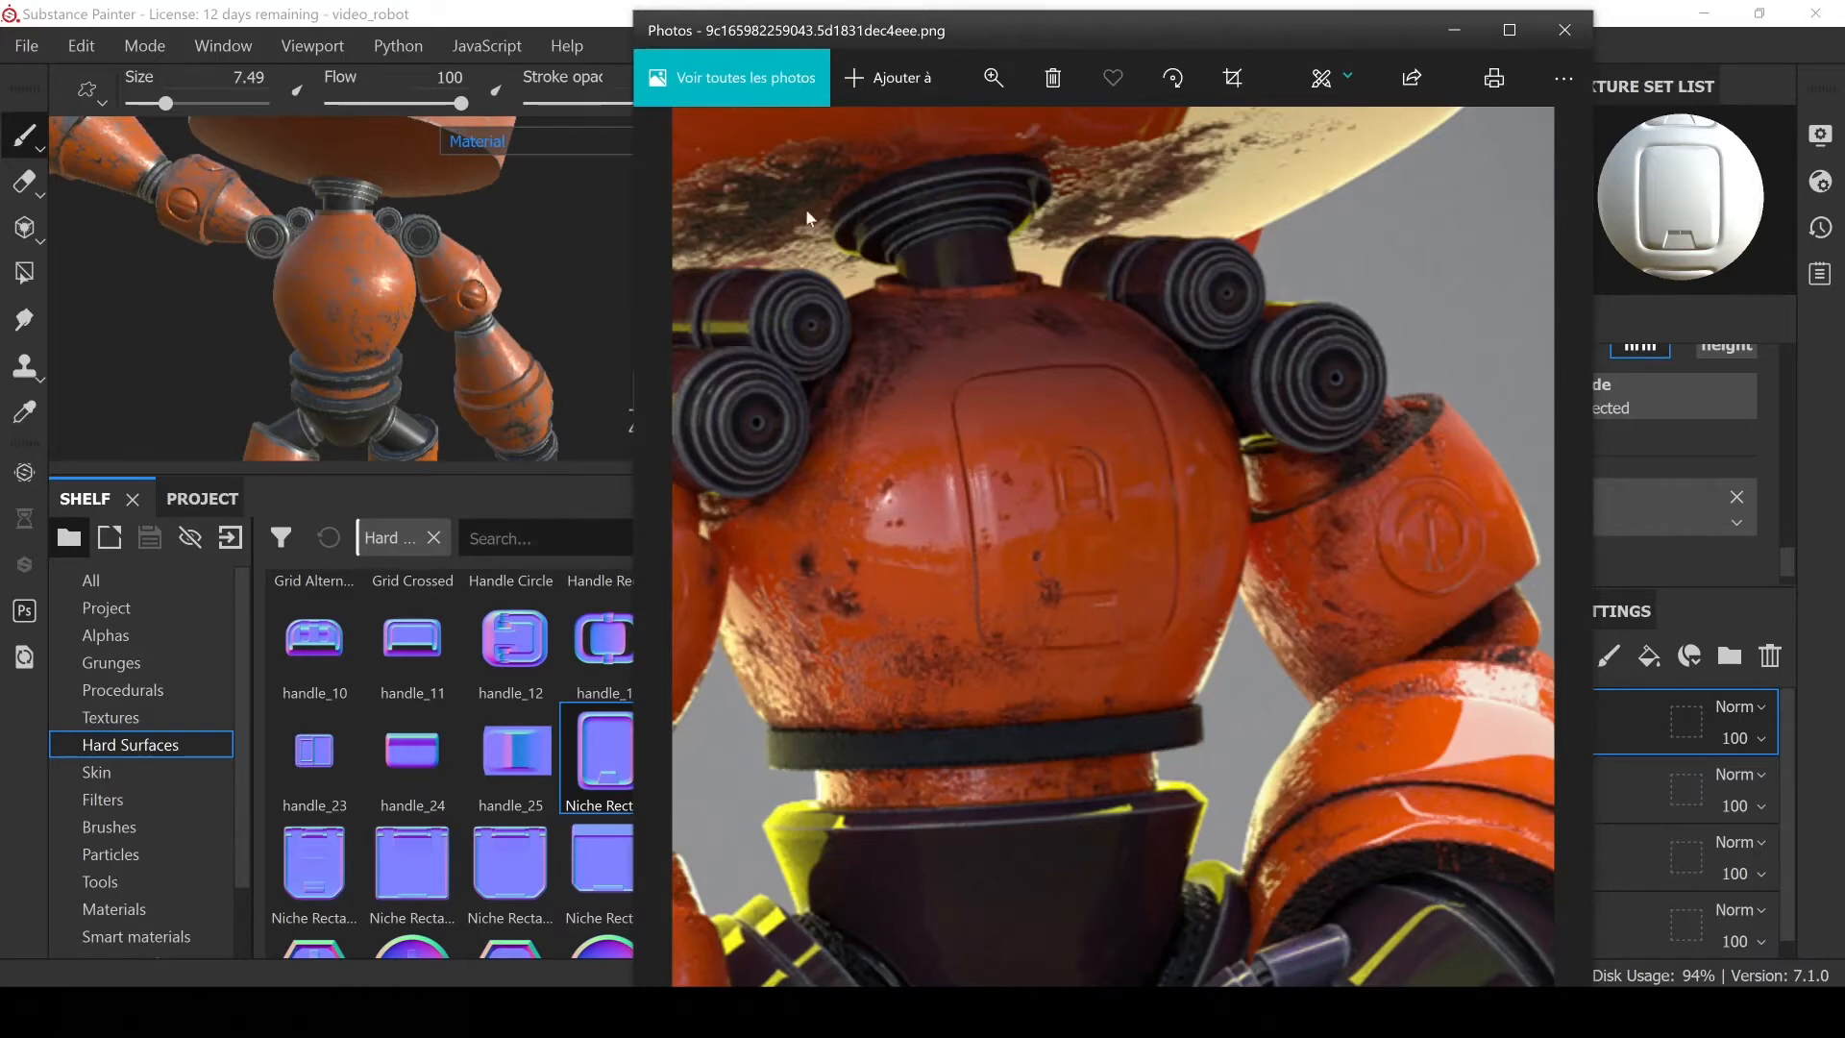
{"action": "left_click", "coordinate": [534, 4]}
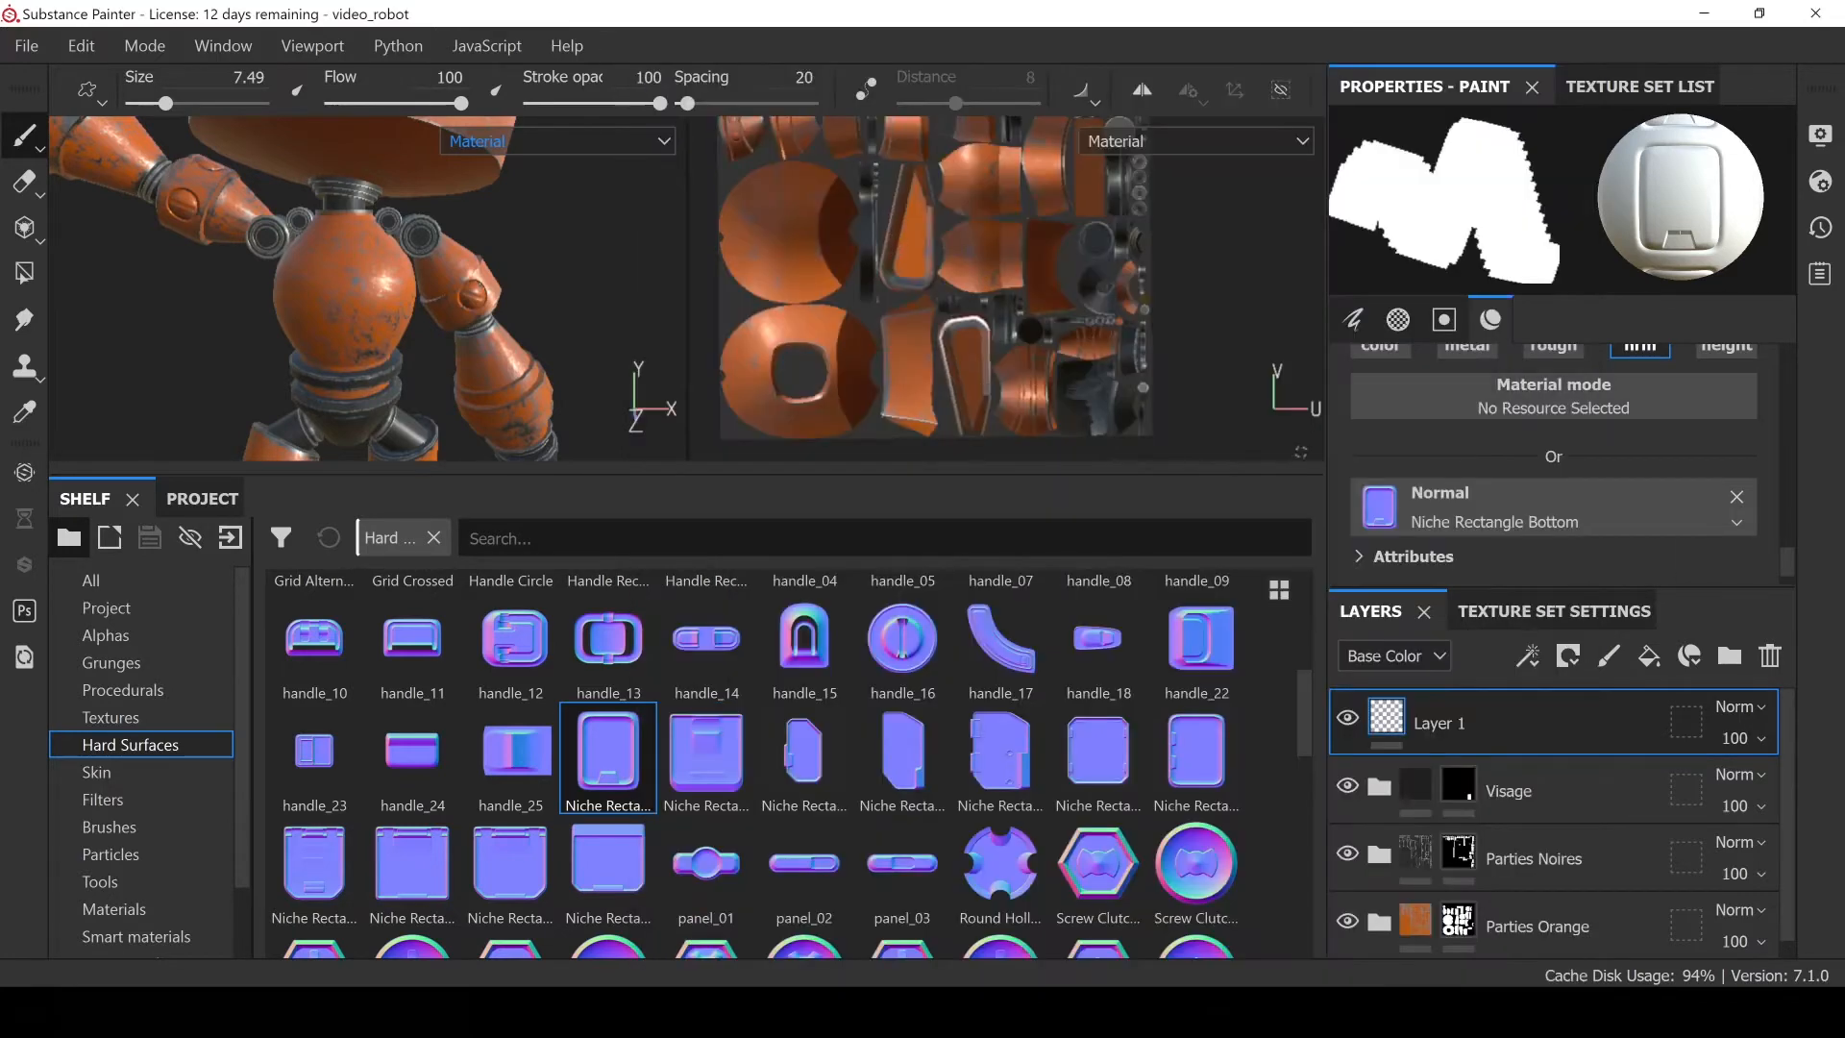
Set the brush angle to 0 so the niche rectangle stamps upright on the robot's chest
{"action": "left_click_drag", "start_coordinate": [323, 280], "coordinate": [313, 295], "text": "alt"}
{"action": "scroll", "coordinate": [313, 295], "scroll_direction": "up", "scroll_amount": 3}
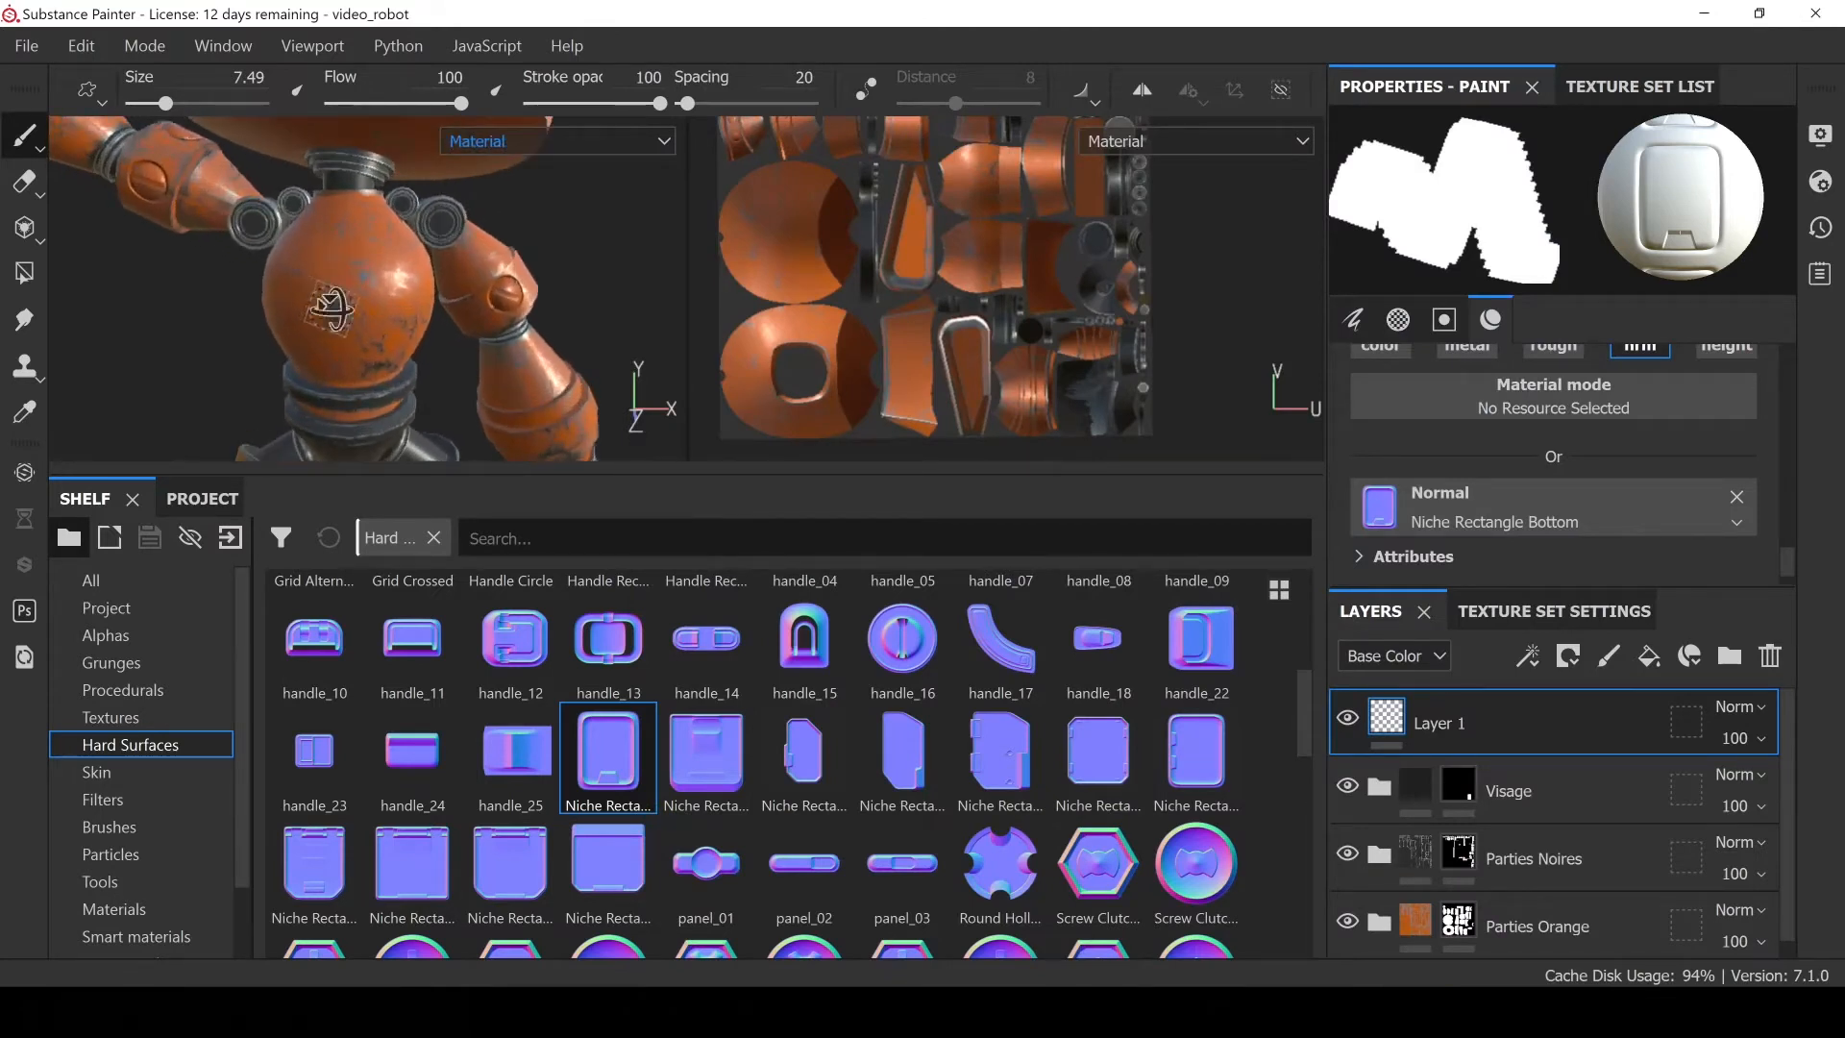
{"action": "scroll", "coordinate": [332, 305], "scroll_direction": "down", "scroll_amount": 1}
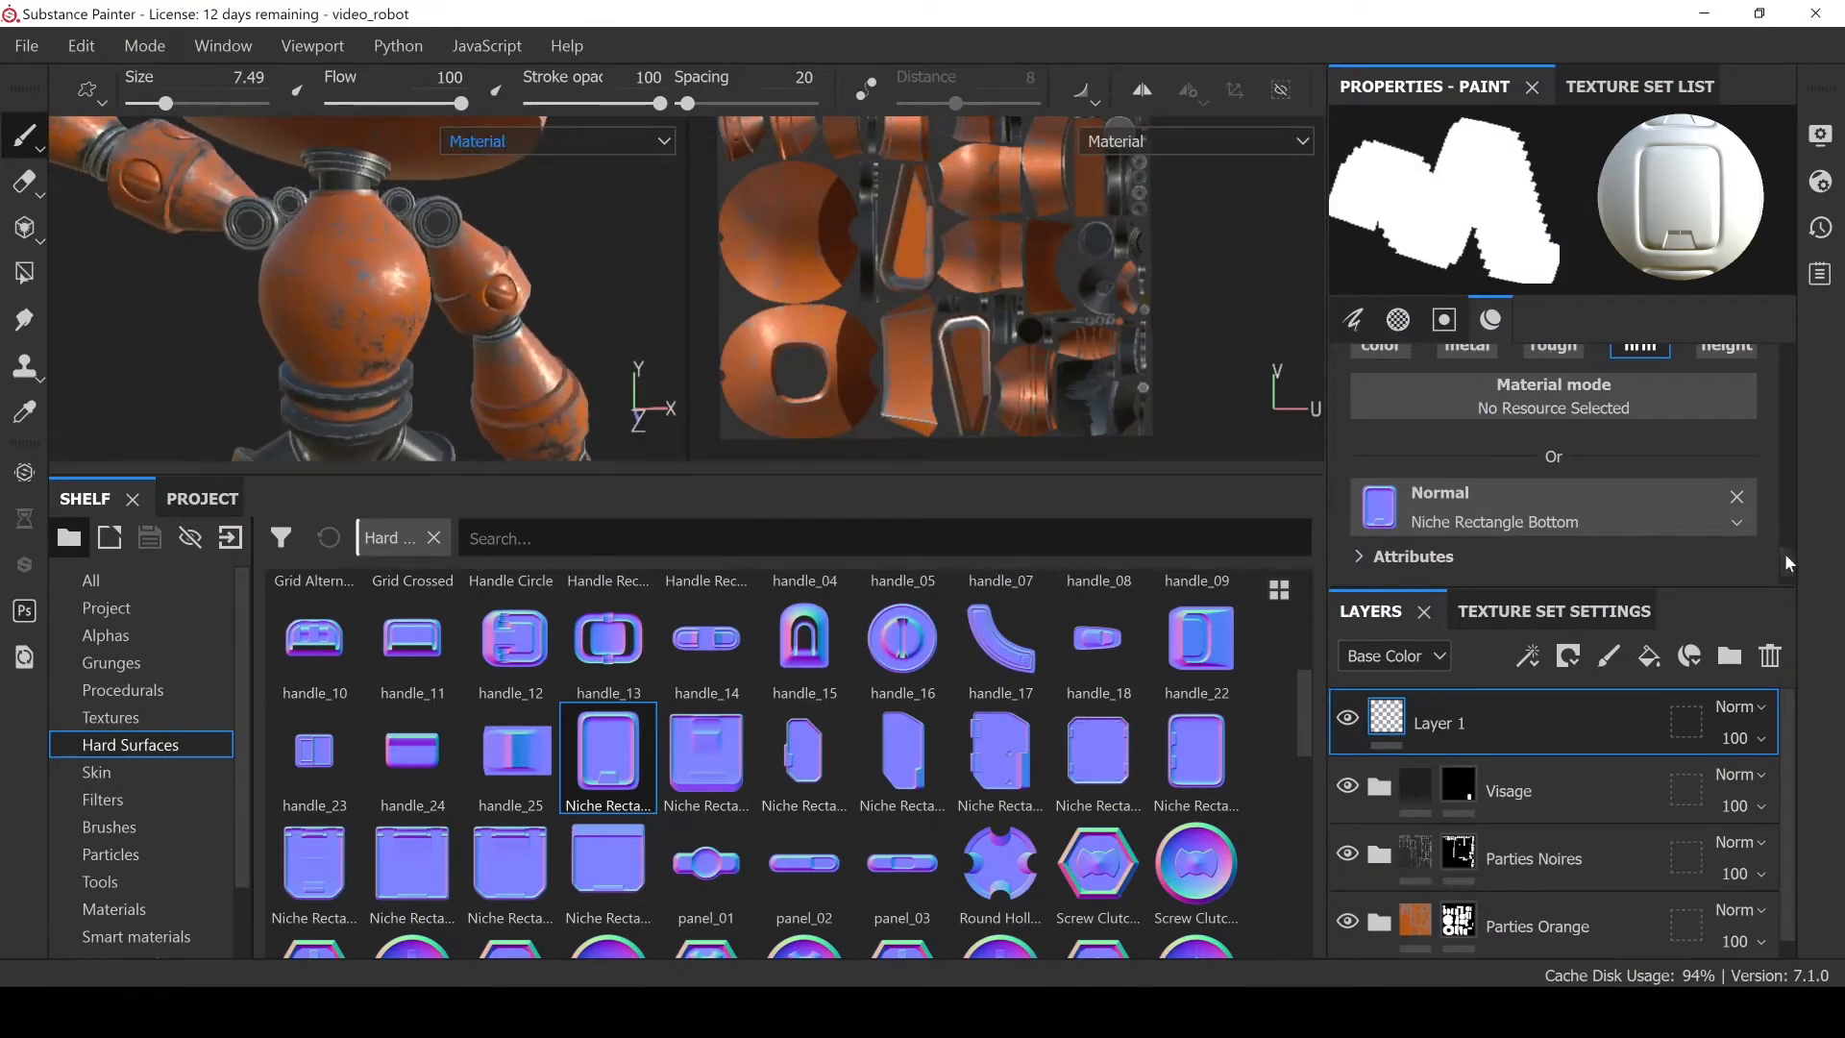
{"action": "left_click_drag", "start_coordinate": [1784, 551], "coordinate": [1779, 406]}
{"action": "scroll", "coordinate": [1779, 413], "scroll_direction": "down", "scroll_amount": 3}
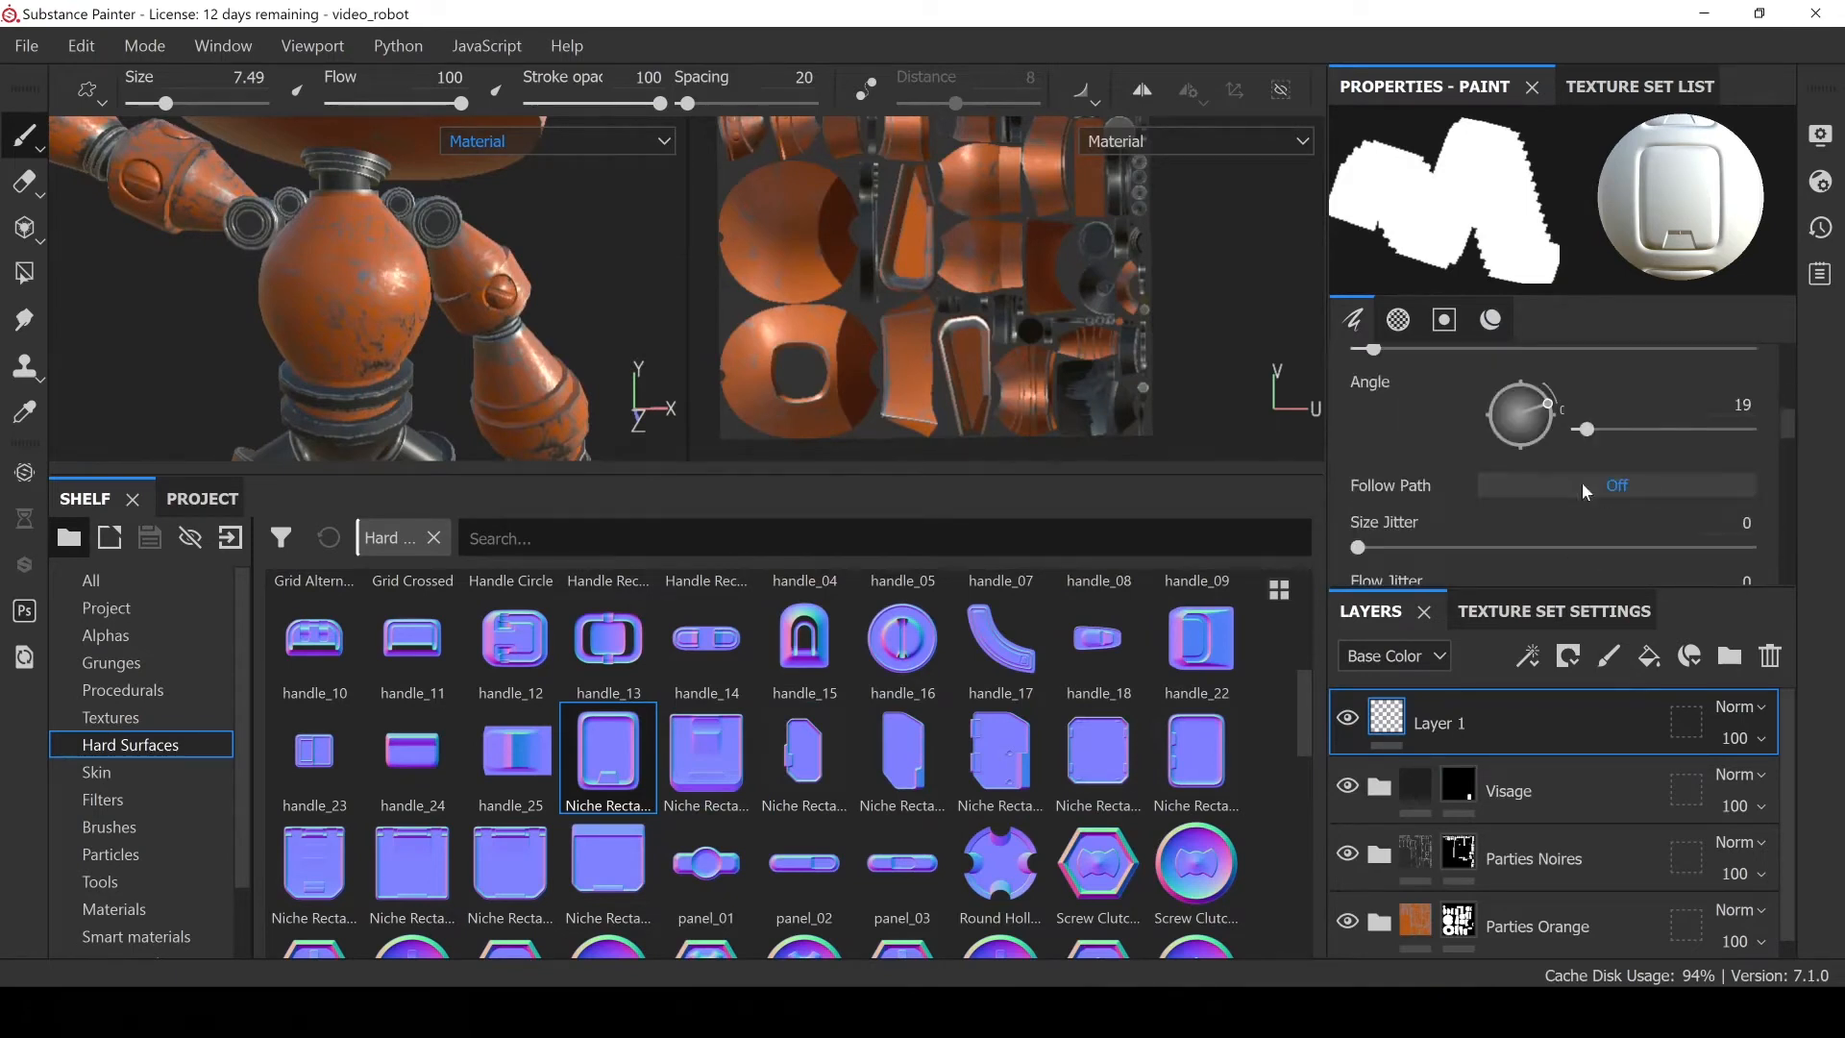
{"action": "left_click_drag", "start_coordinate": [1593, 432], "coordinate": [1574, 432]}
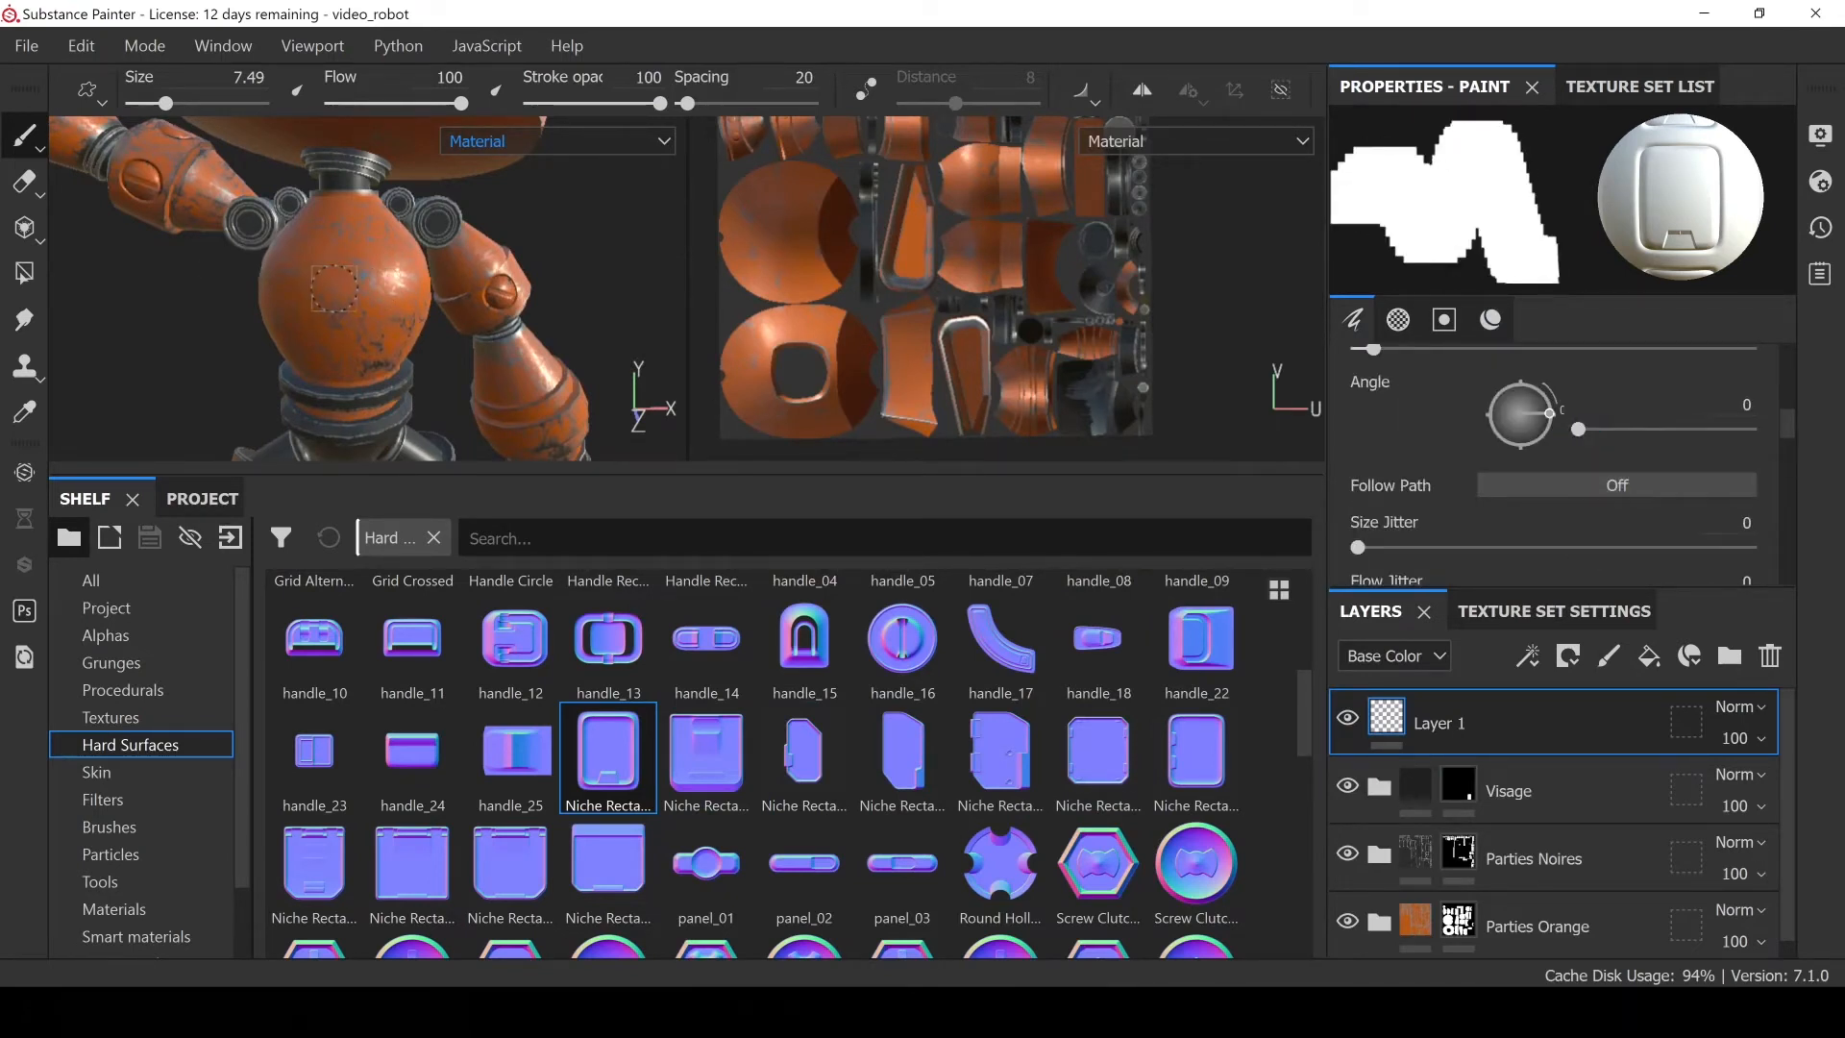
{"action": "left_click_drag", "start_coordinate": [1603, 427], "coordinate": [1644, 430]}
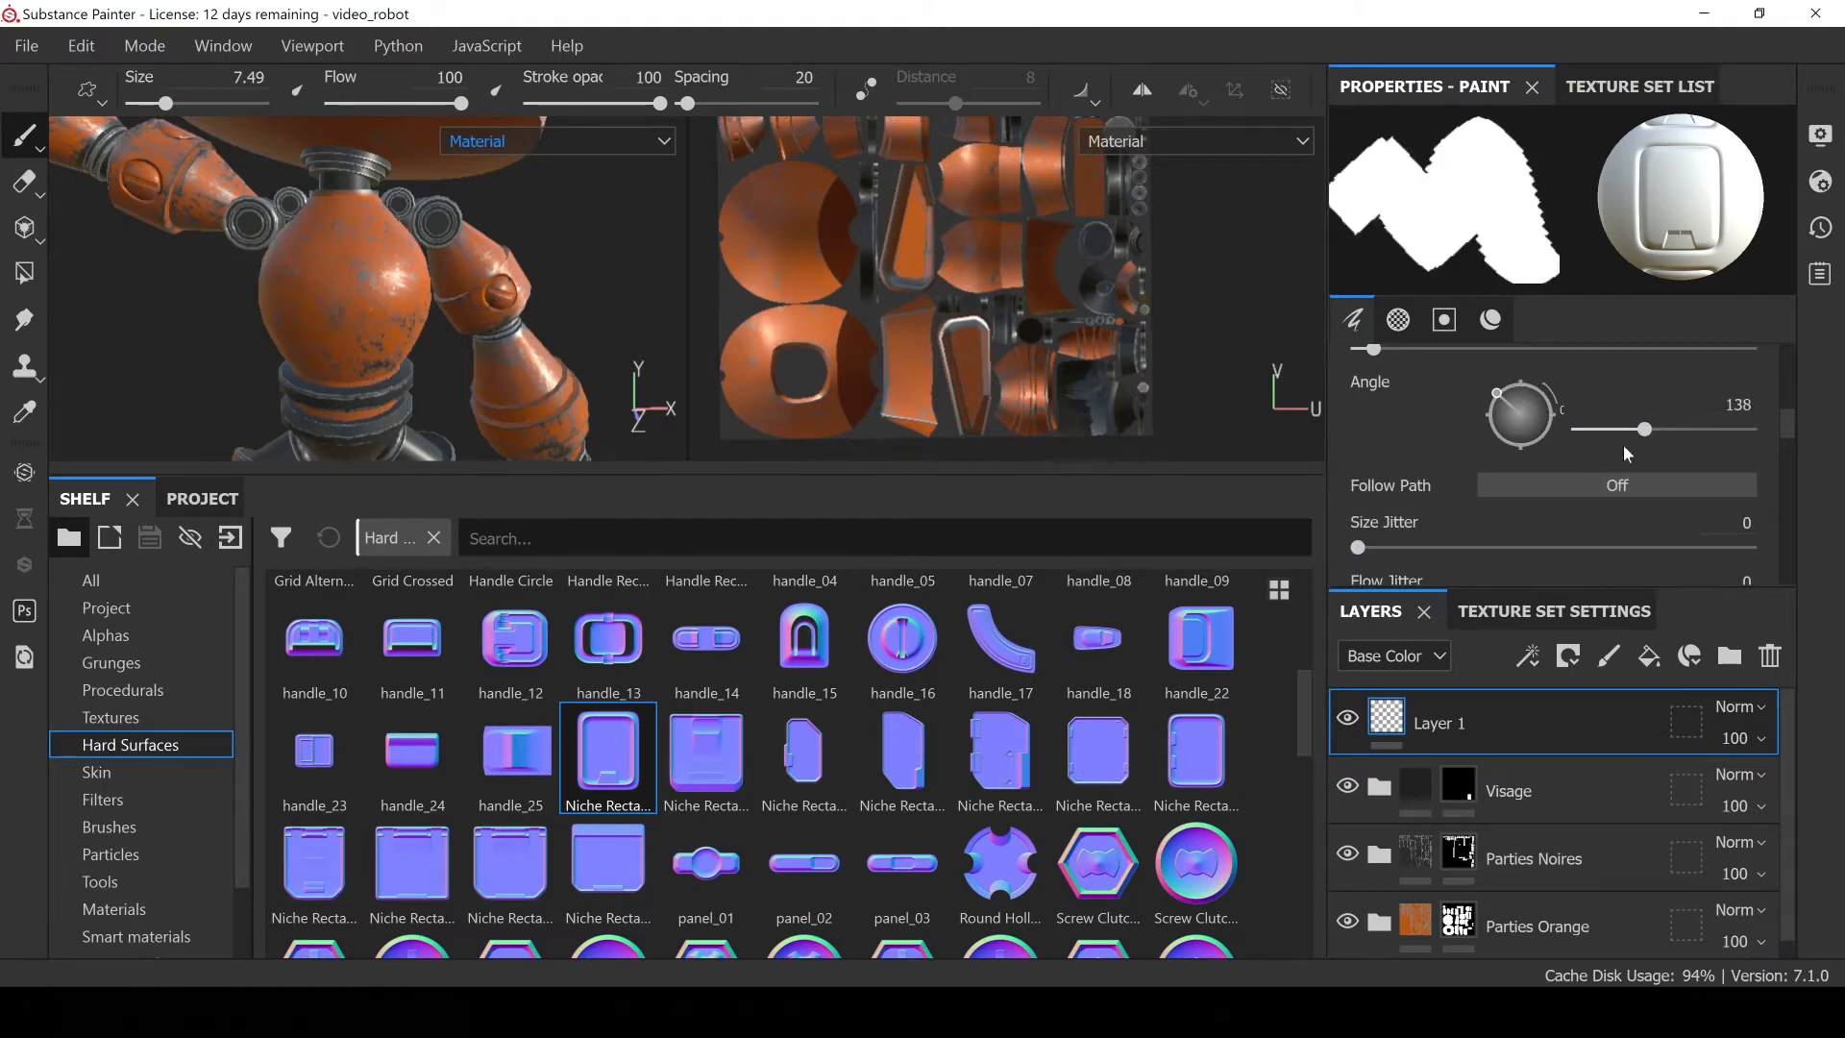
{"action": "left_click_drag", "start_coordinate": [1646, 429], "coordinate": [1471, 451]}
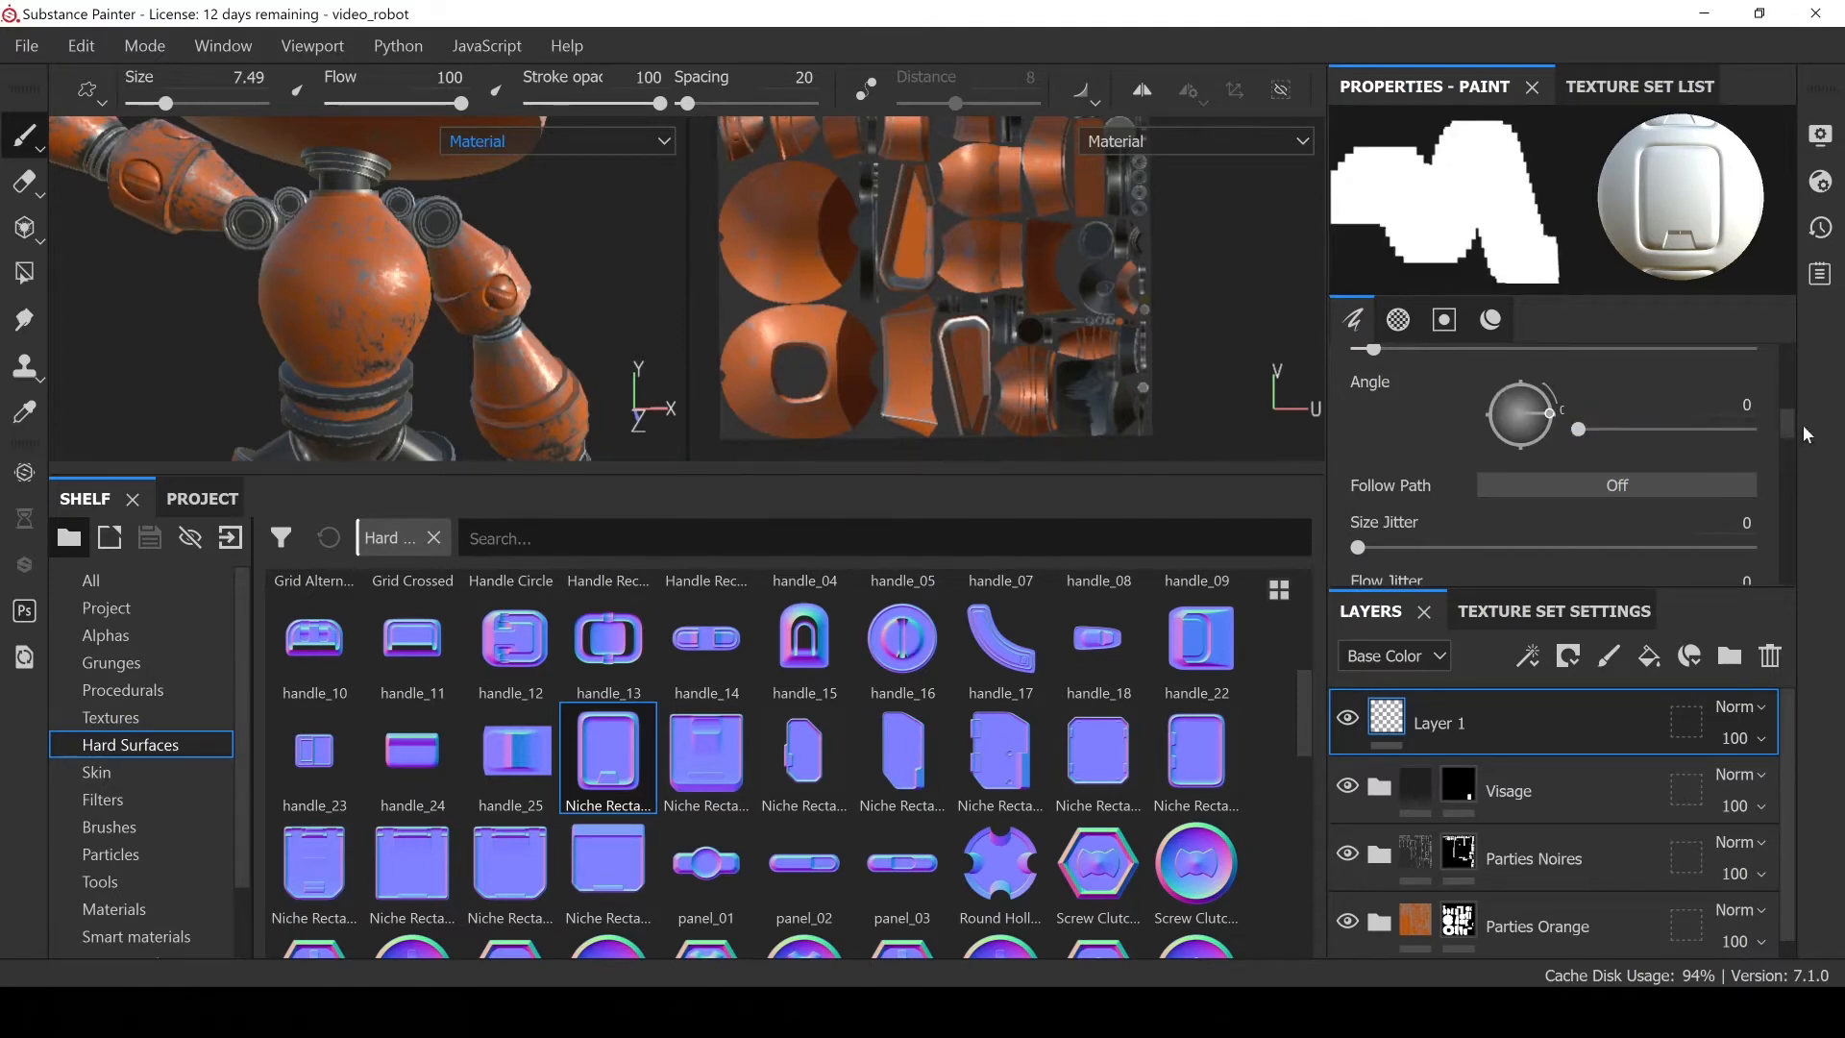
{"action": "left_click_drag", "start_coordinate": [1779, 427], "coordinate": [1774, 574]}
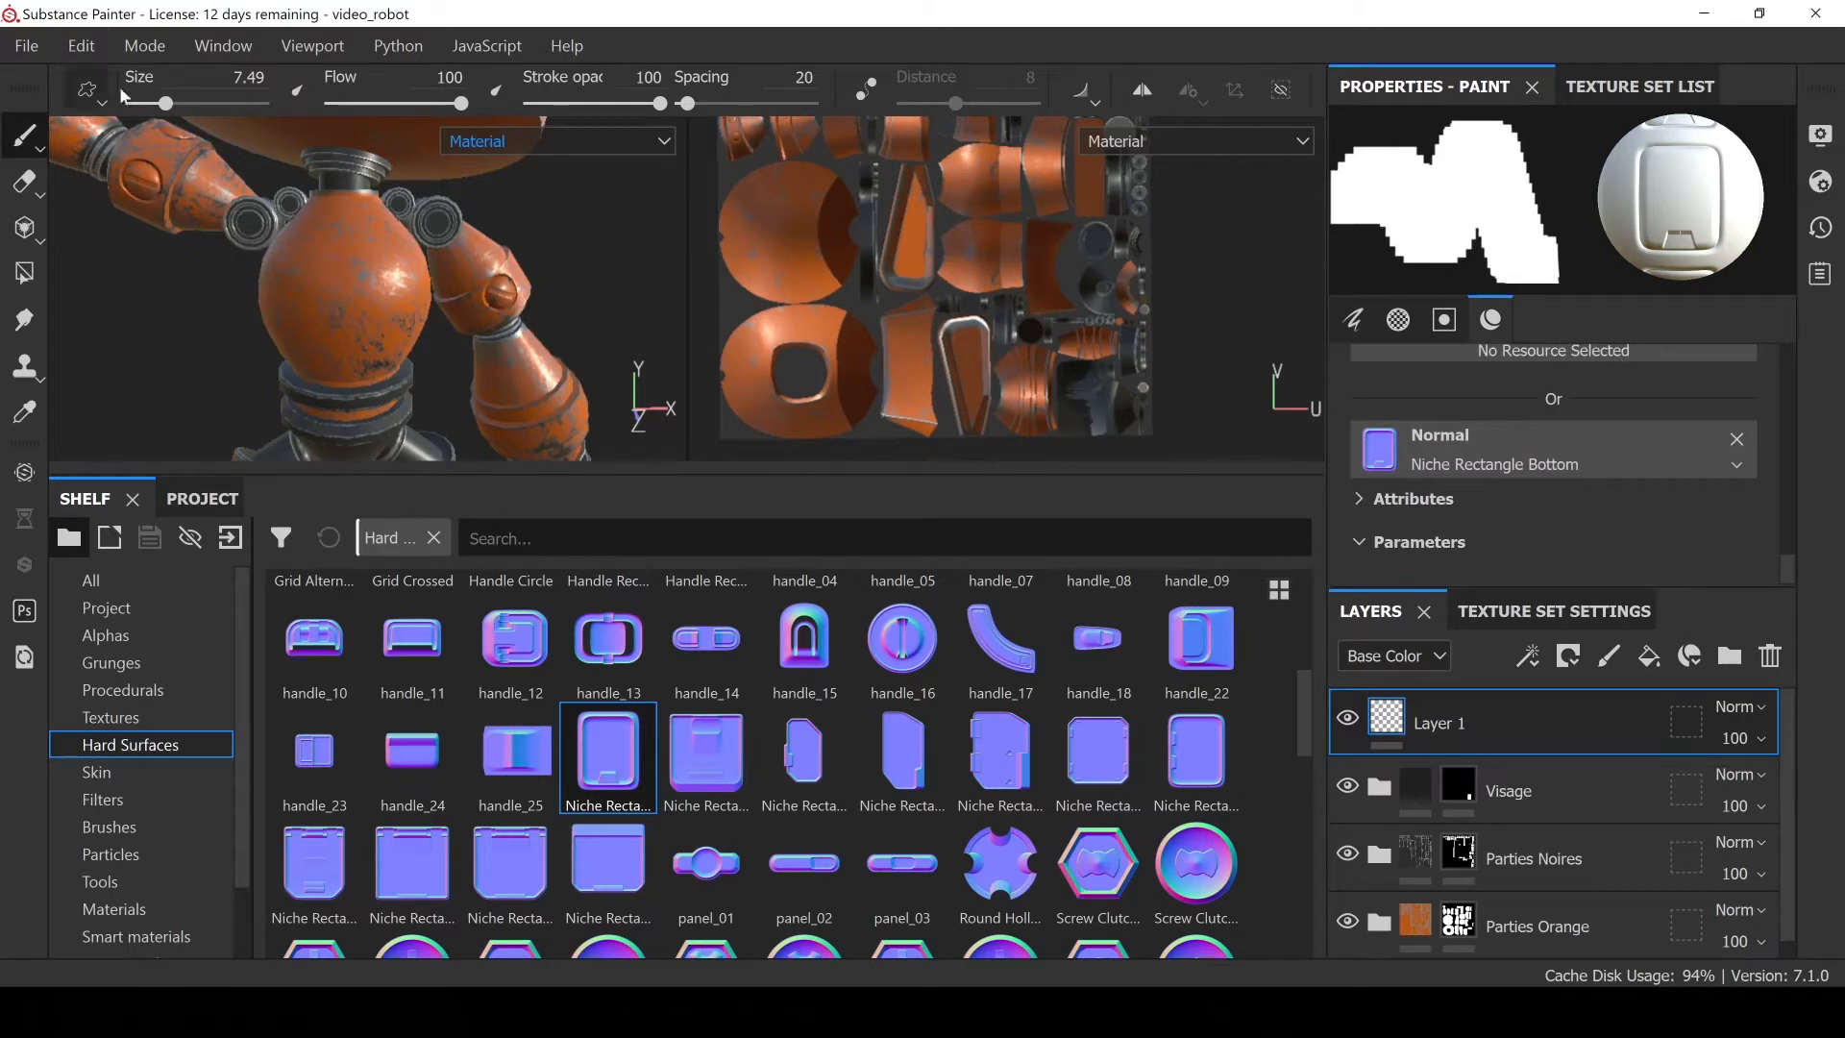
Try stamping the niche rectangle on the chest at brush sizes 25.48 and 15.58, undoing each stamp
{"action": "left_click_drag", "start_coordinate": [169, 105], "coordinate": [195, 106]}
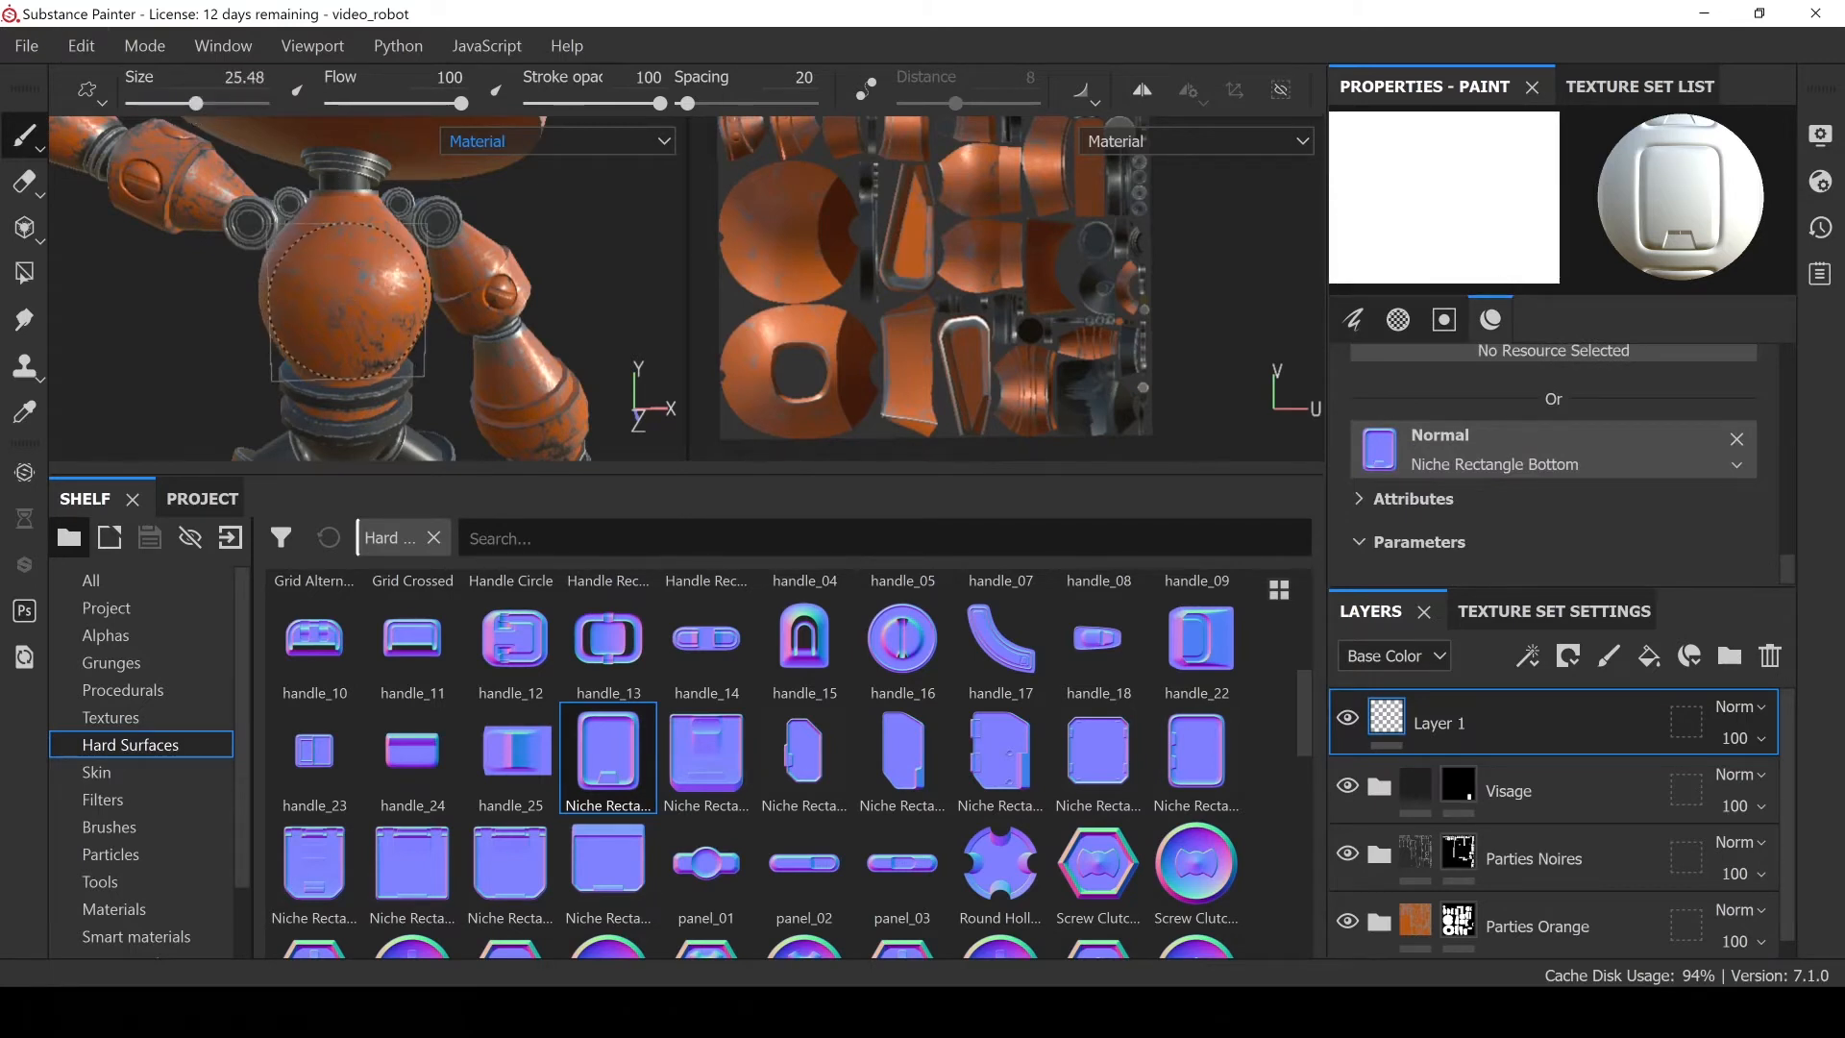
{"action": "left_click_drag", "start_coordinate": [334, 303], "coordinate": [350, 300], "text": "alt"}
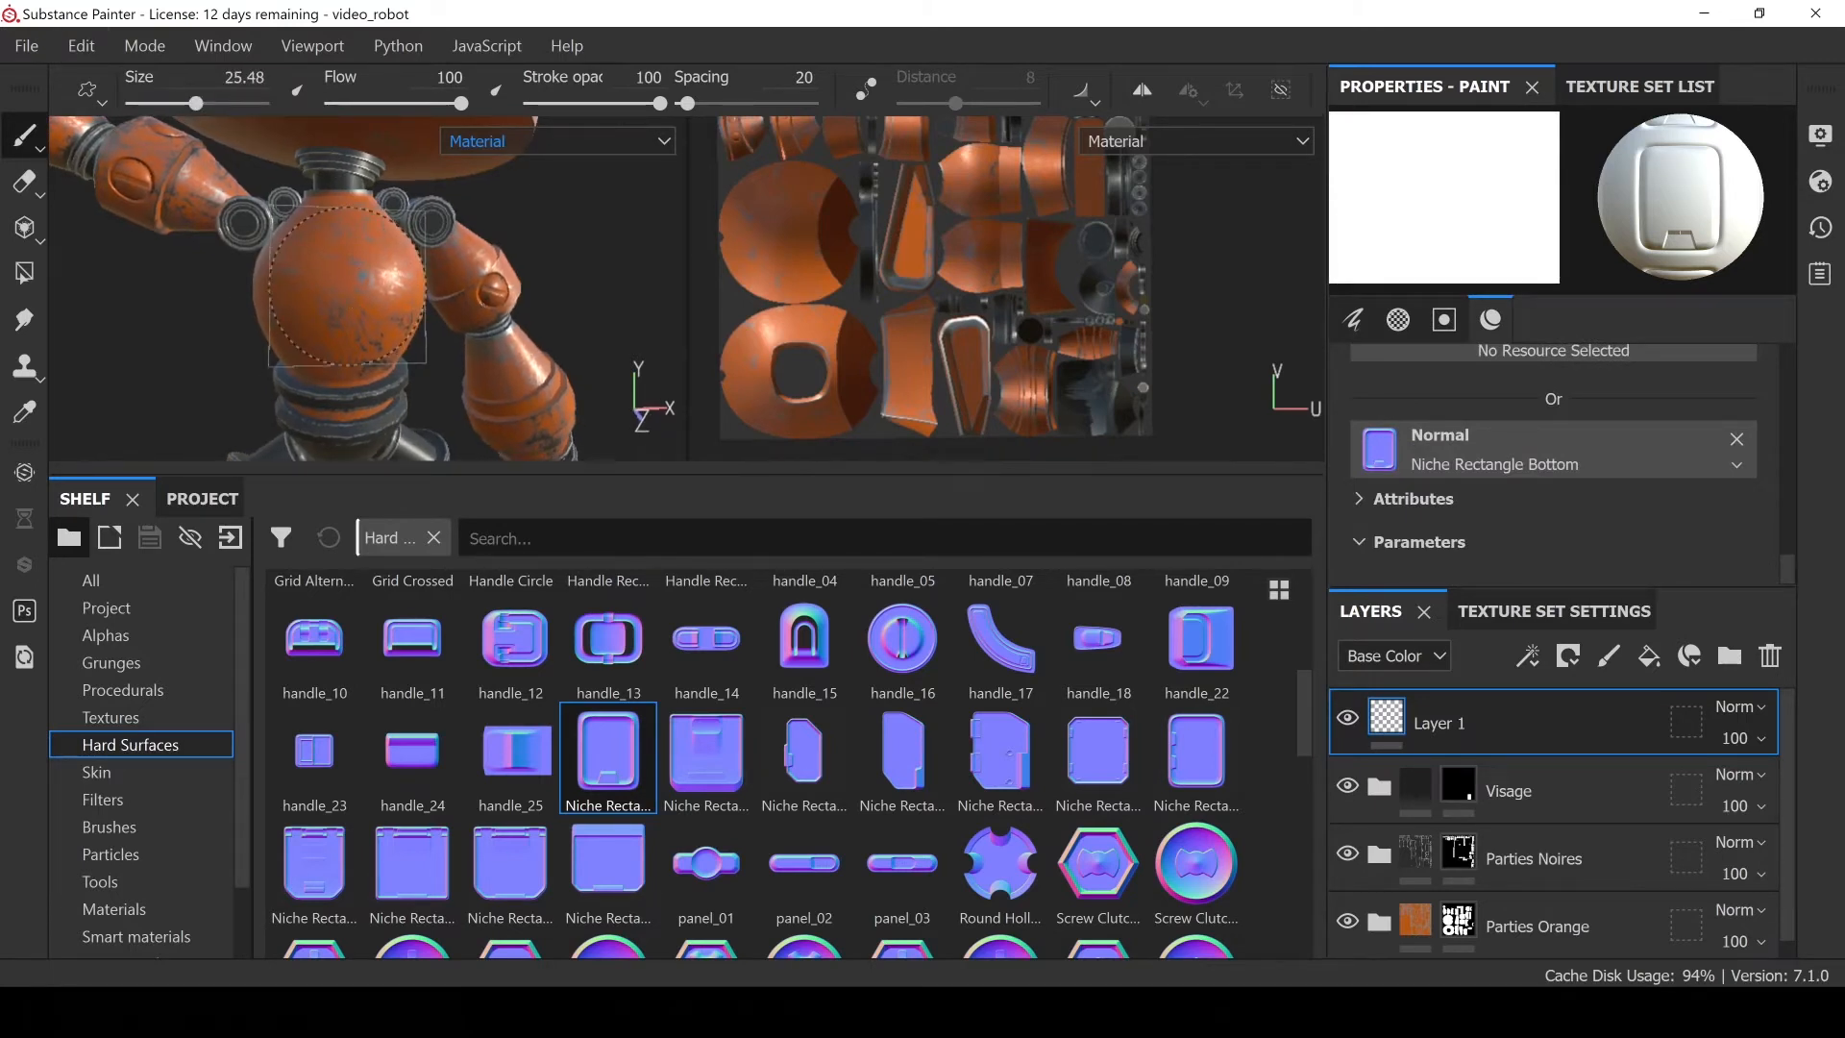
{"action": "left_click", "coordinate": [338, 294]}
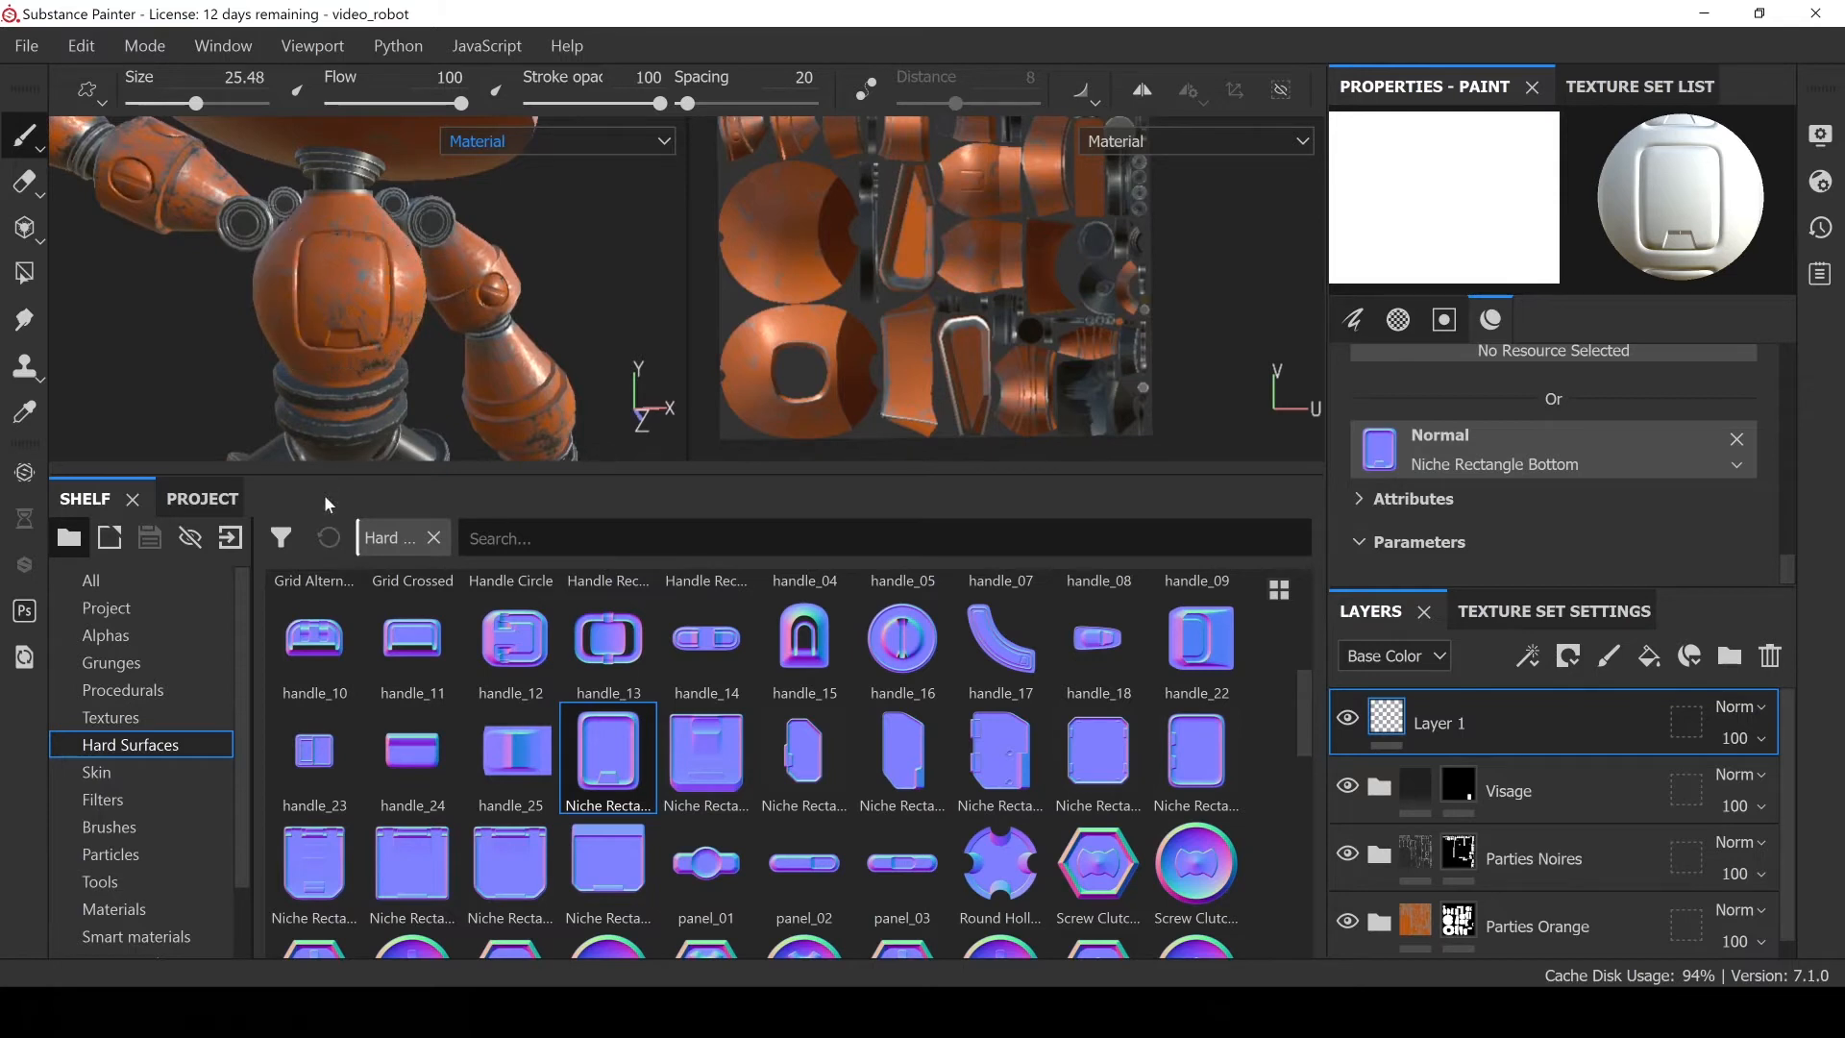
{"action": "key", "text": "ctrl+z"}
{"action": "left_click_drag", "start_coordinate": [193, 106], "coordinate": [180, 106]}
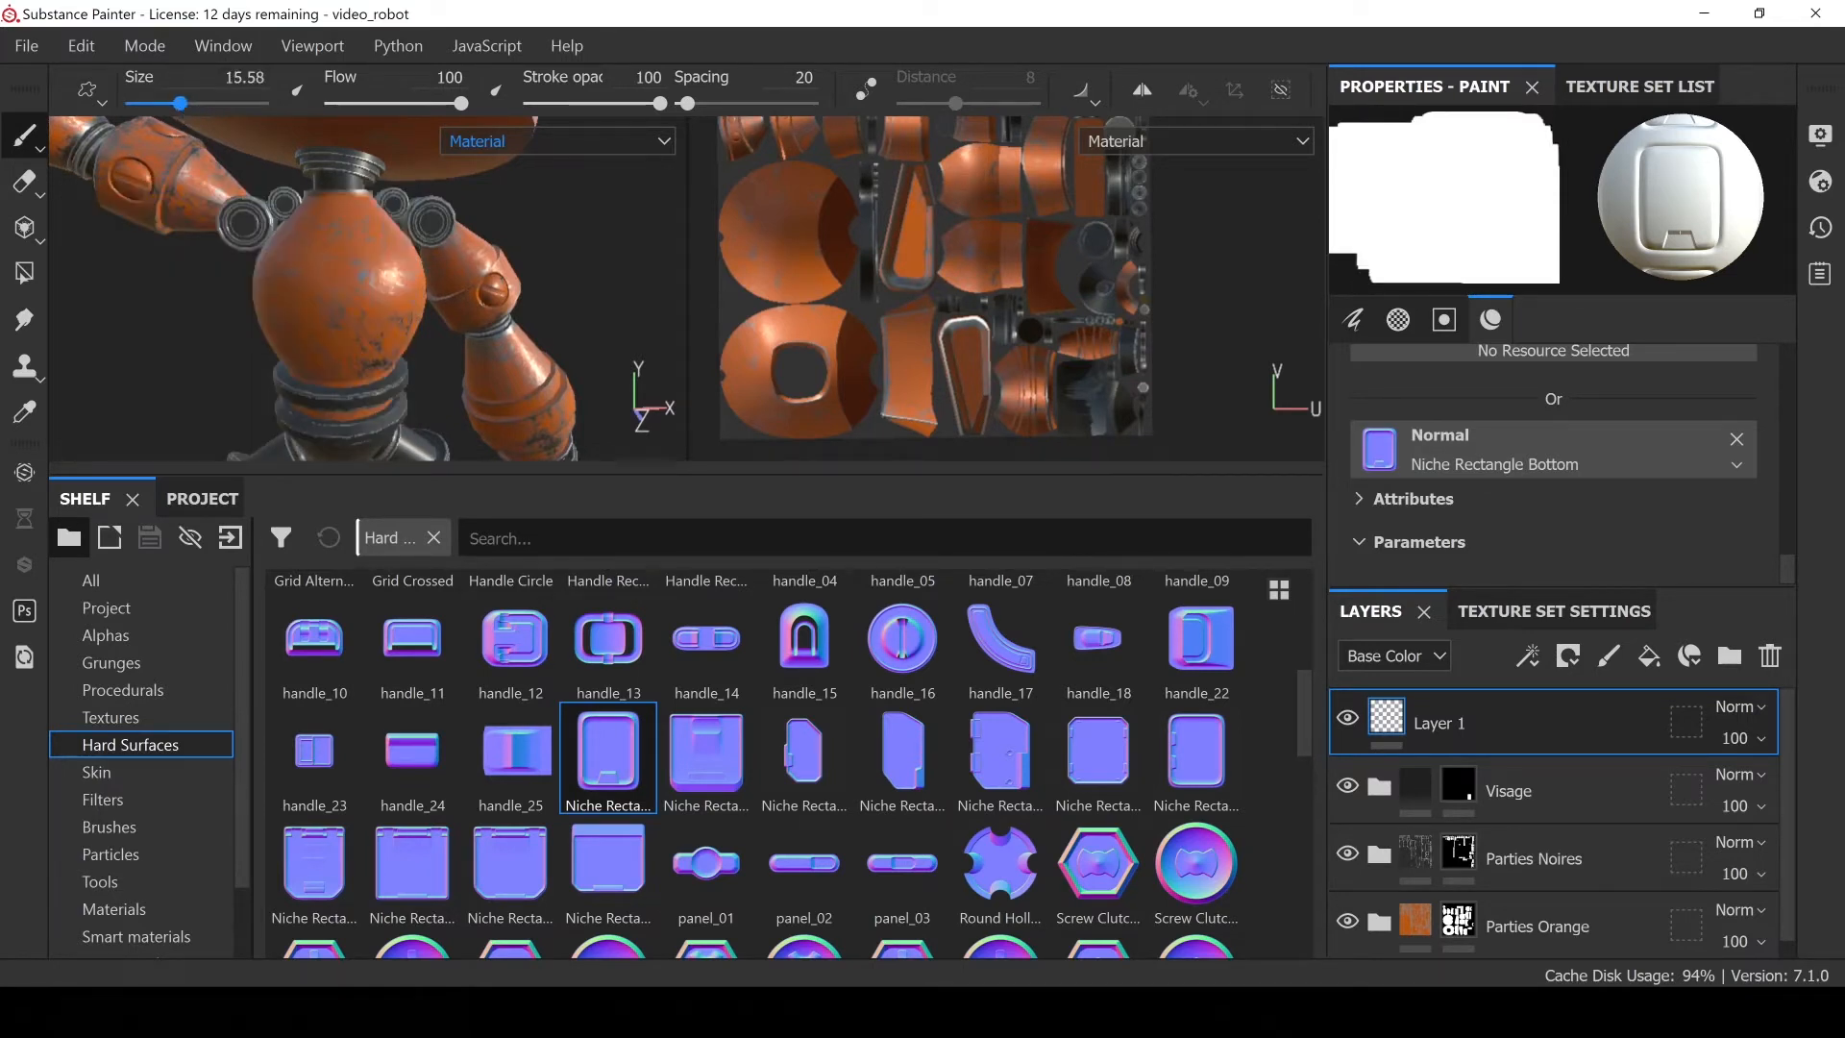
{"action": "left_click", "coordinate": [336, 289]}
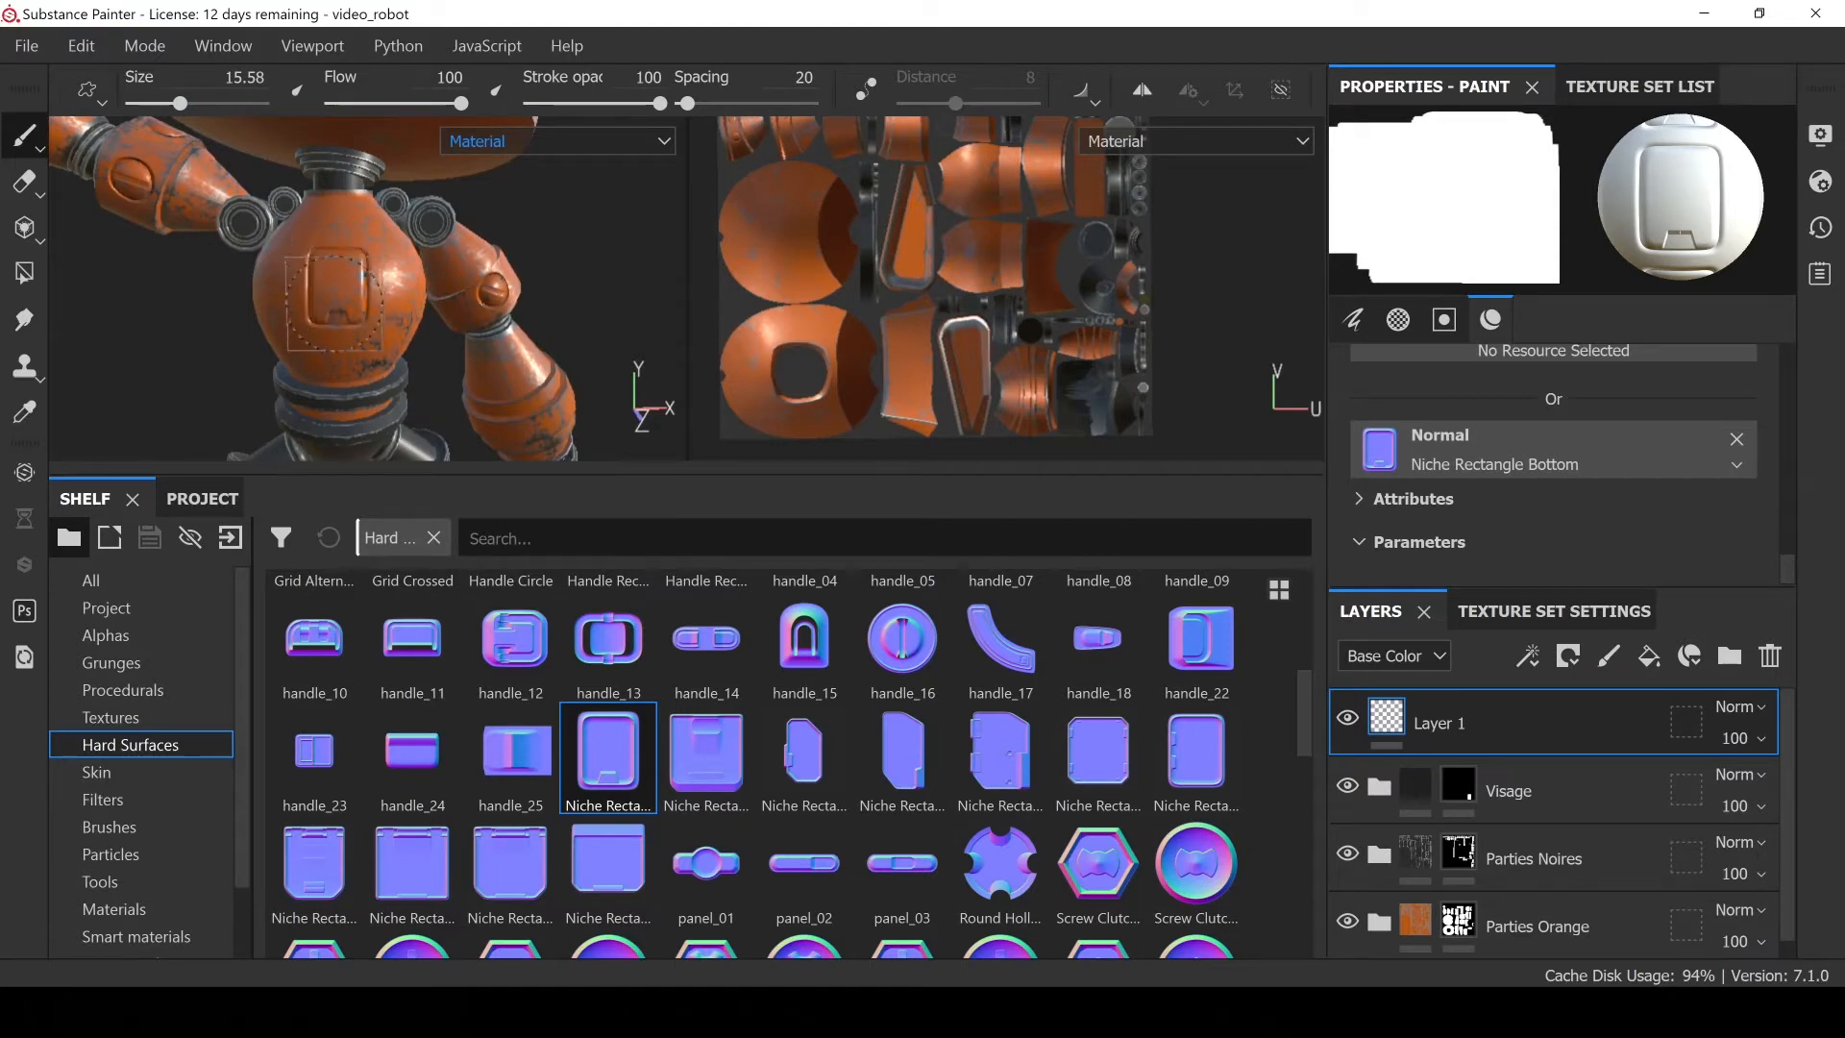
{"action": "key", "text": "ctrl+z"}
{"action": "left_click_drag", "start_coordinate": [466, 353], "coordinate": [413, 356], "text": "alt"}
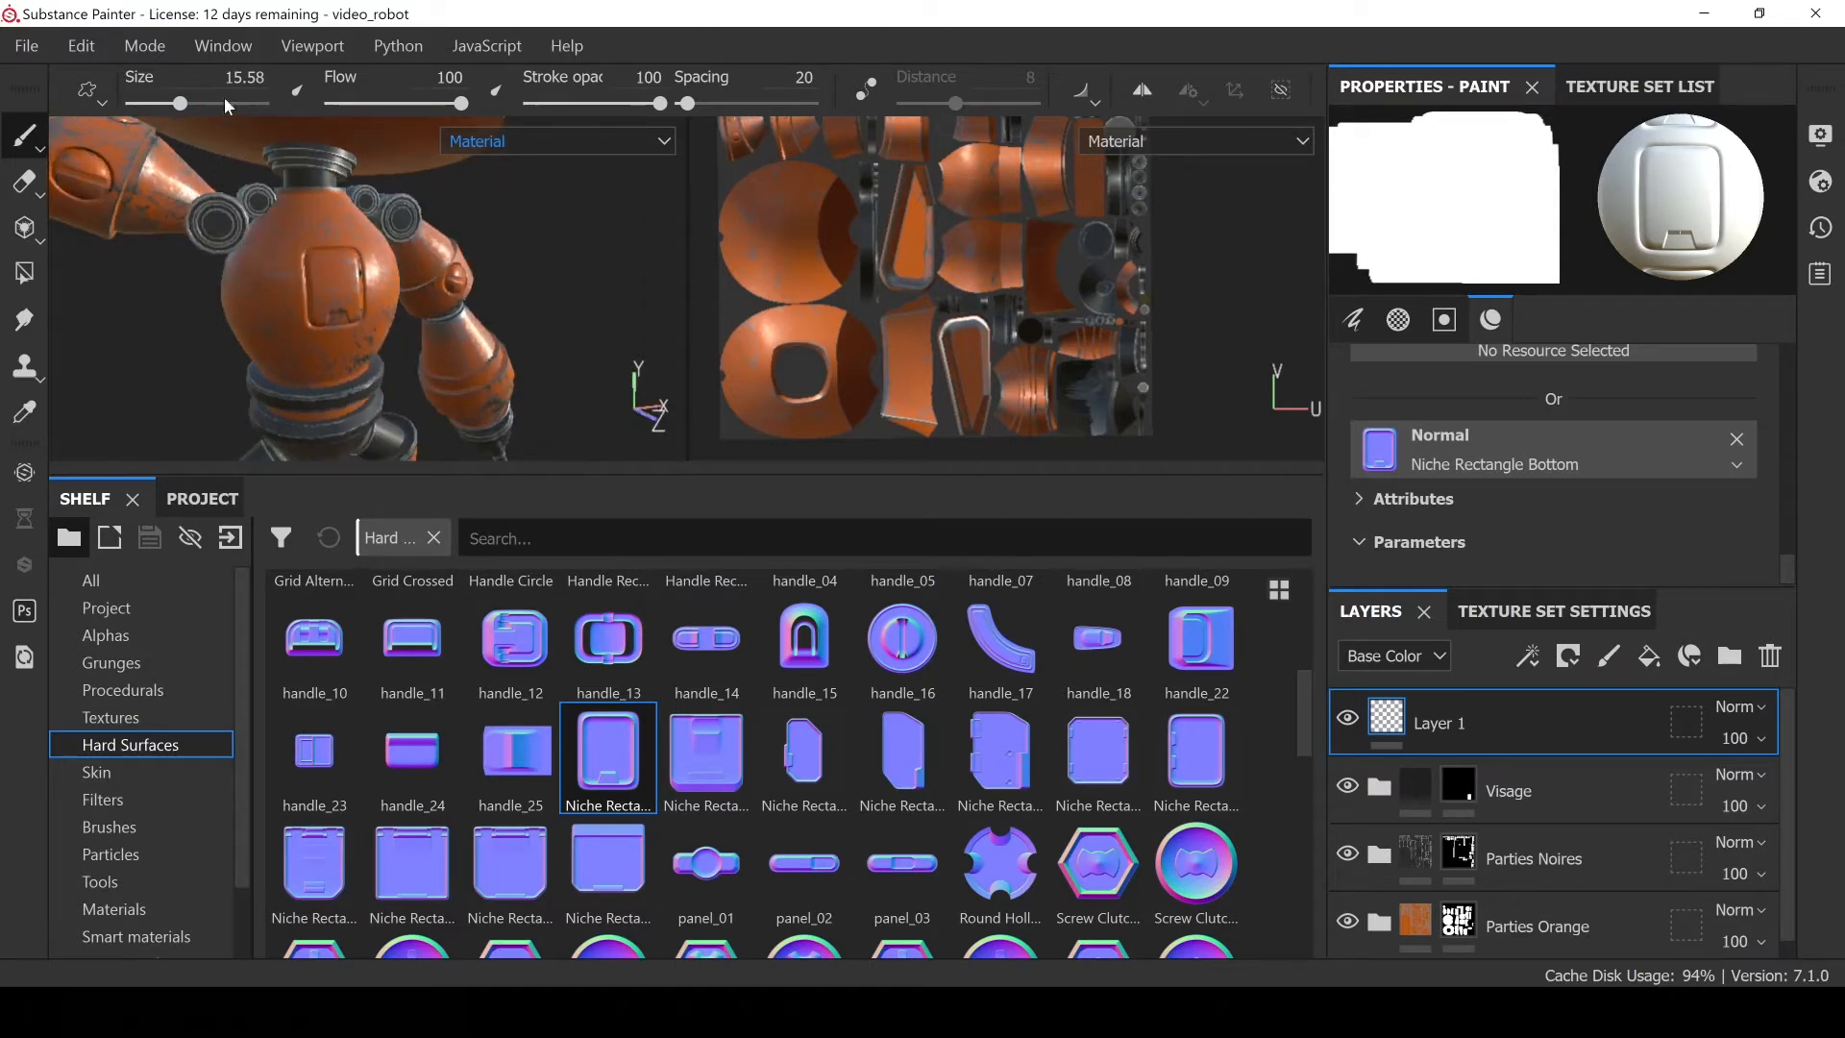
Set the brush size to 20, stamp the niche rectangle on the front of the chest and check it on the whole robot
{"action": "key", "text": "ctrl+a"}
{"action": "type", "text": "20"}
{"action": "key", "text": "Return"}
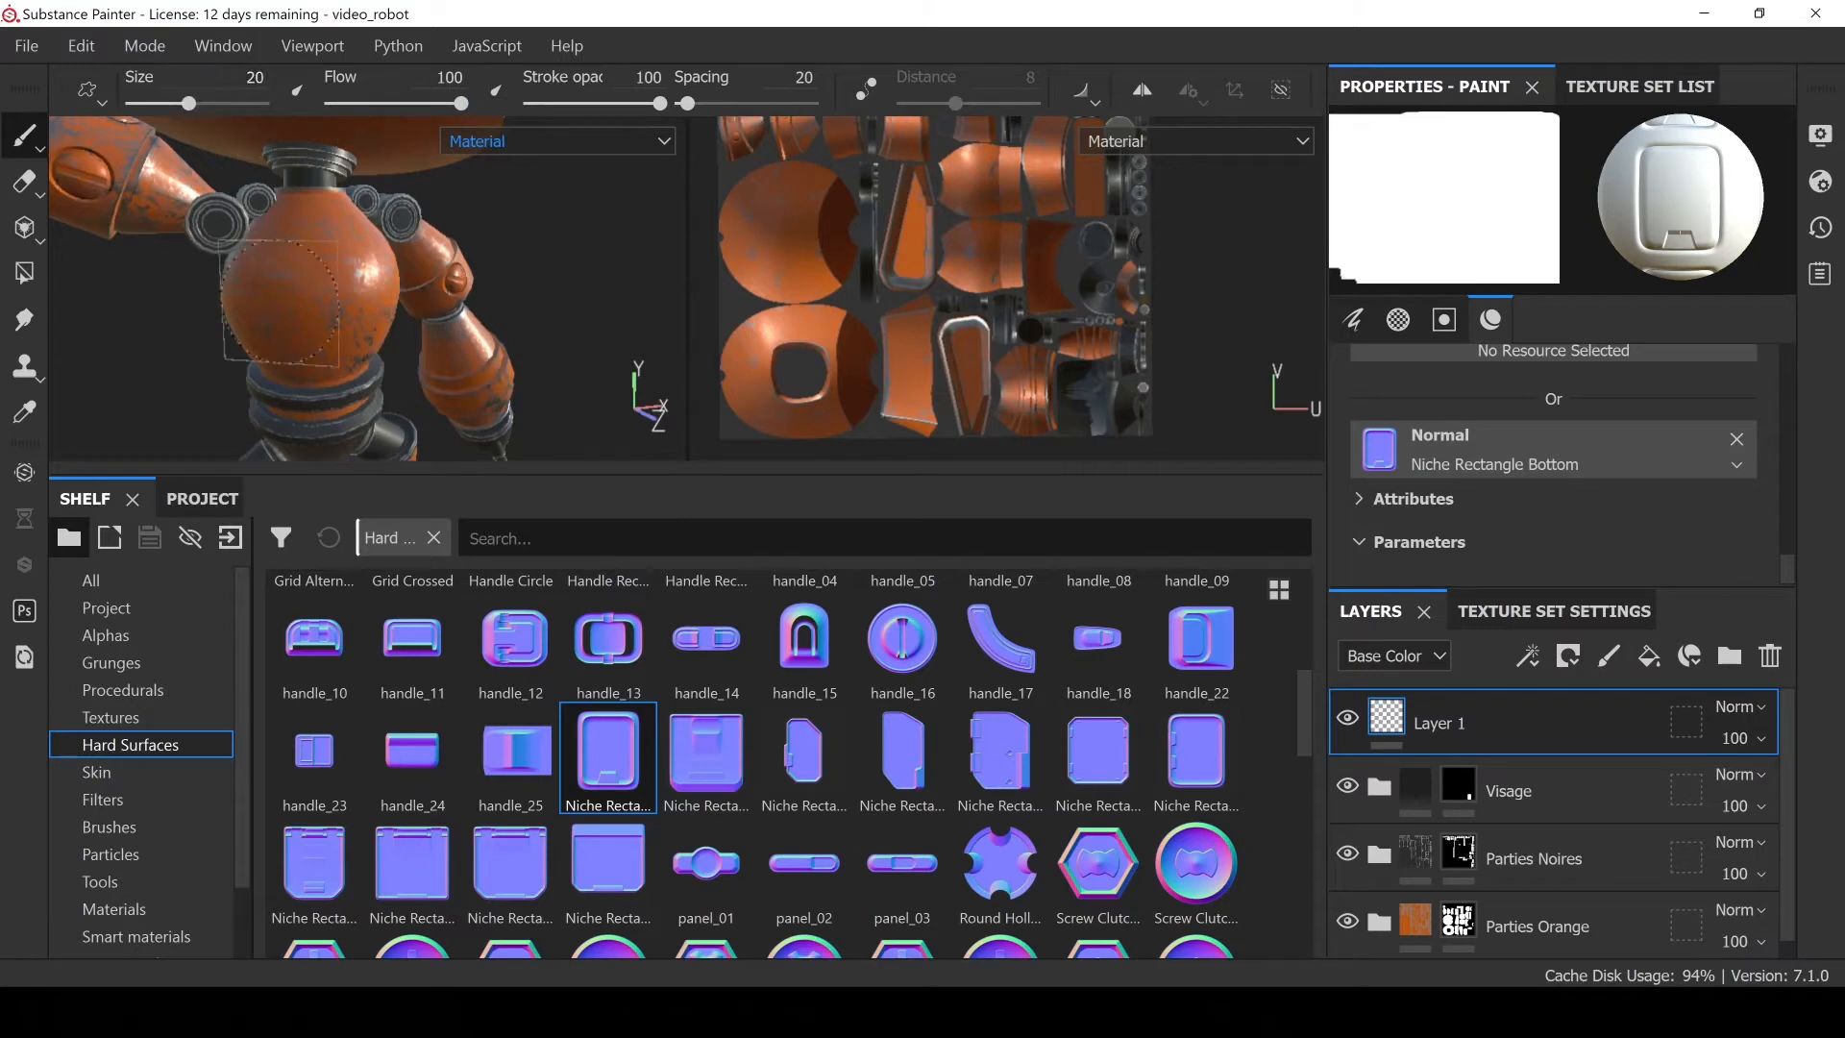
{"action": "mouse_move", "coordinate": [331, 292]}
{"action": "left_mouse_down", "text": "alt"}
{"action": "mouse_move", "coordinate": [588, 302]}
{"action": "mouse_move", "coordinate": [444, 383]}
{"action": "left_mouse_up", "text": "alt"}
{"action": "left_click", "coordinate": [321, 290]}
{"action": "scroll", "coordinate": [443, 382], "scroll_direction": "down", "scroll_amount": 5}
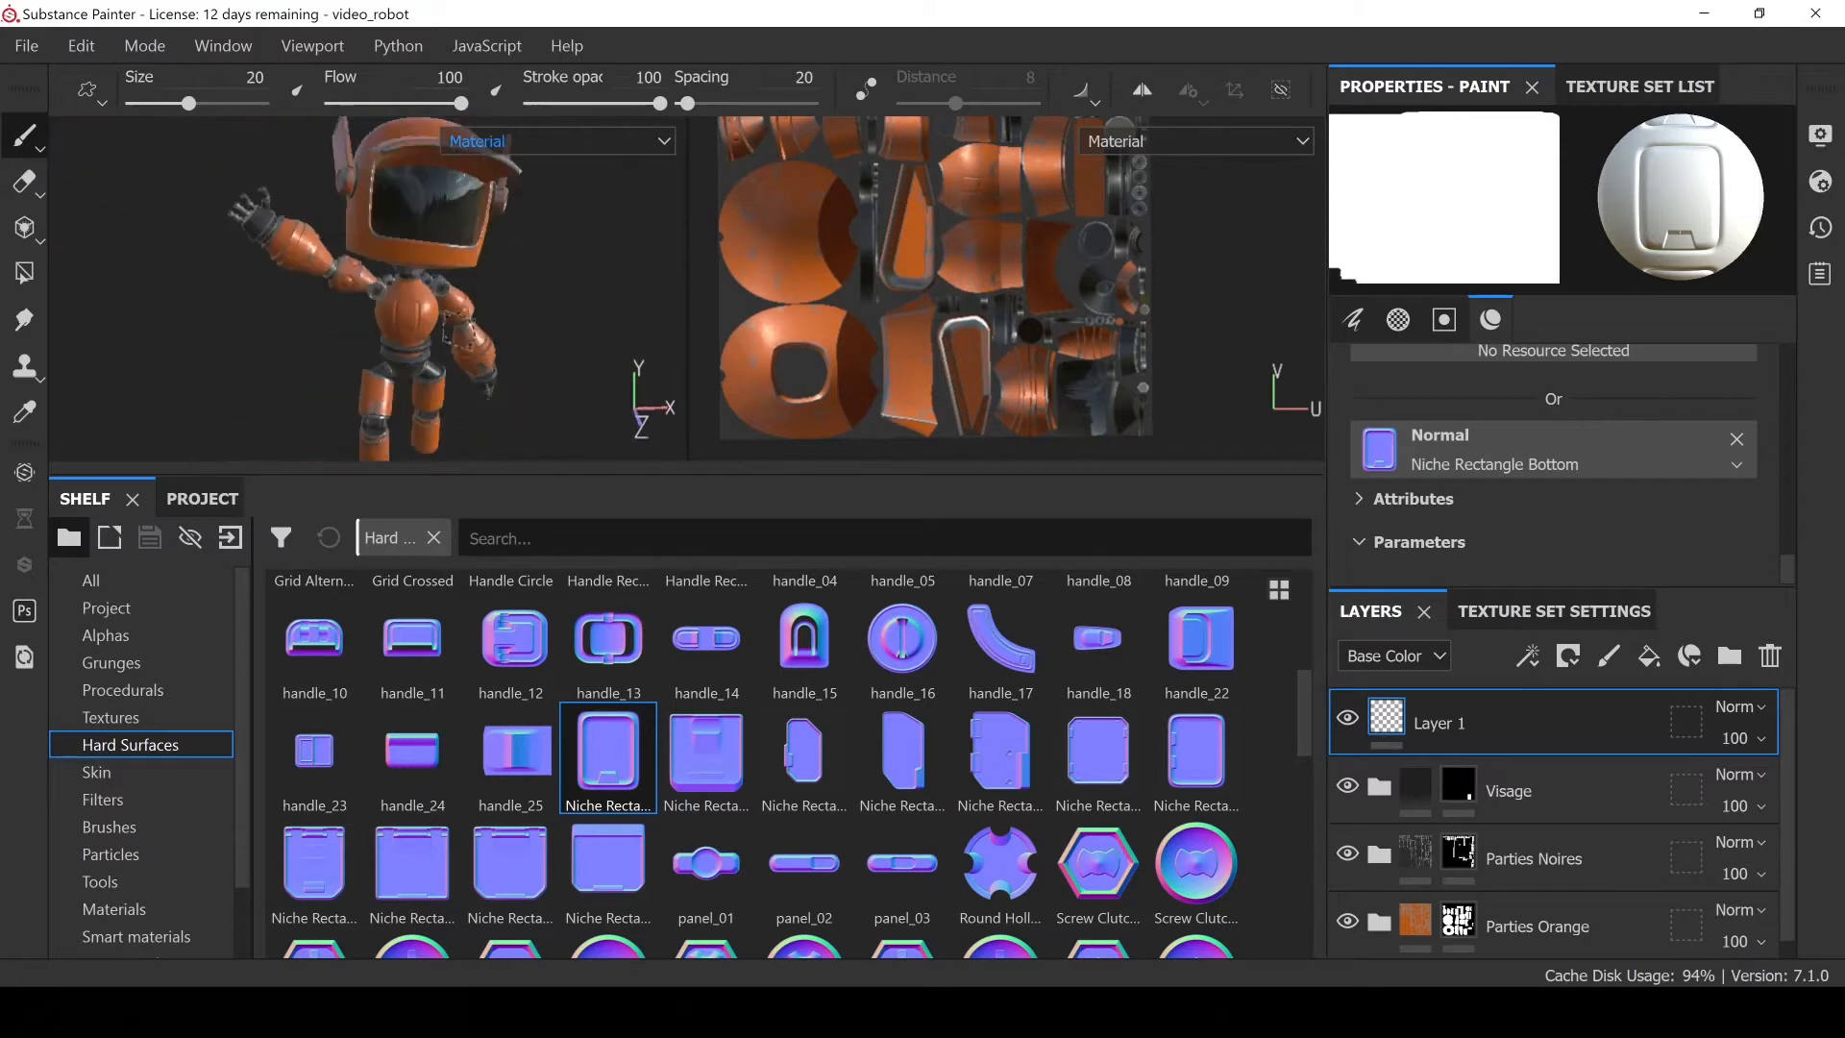
{"action": "middle_click_drag", "start_coordinate": [444, 382], "coordinate": [423, 357], "text": "alt"}
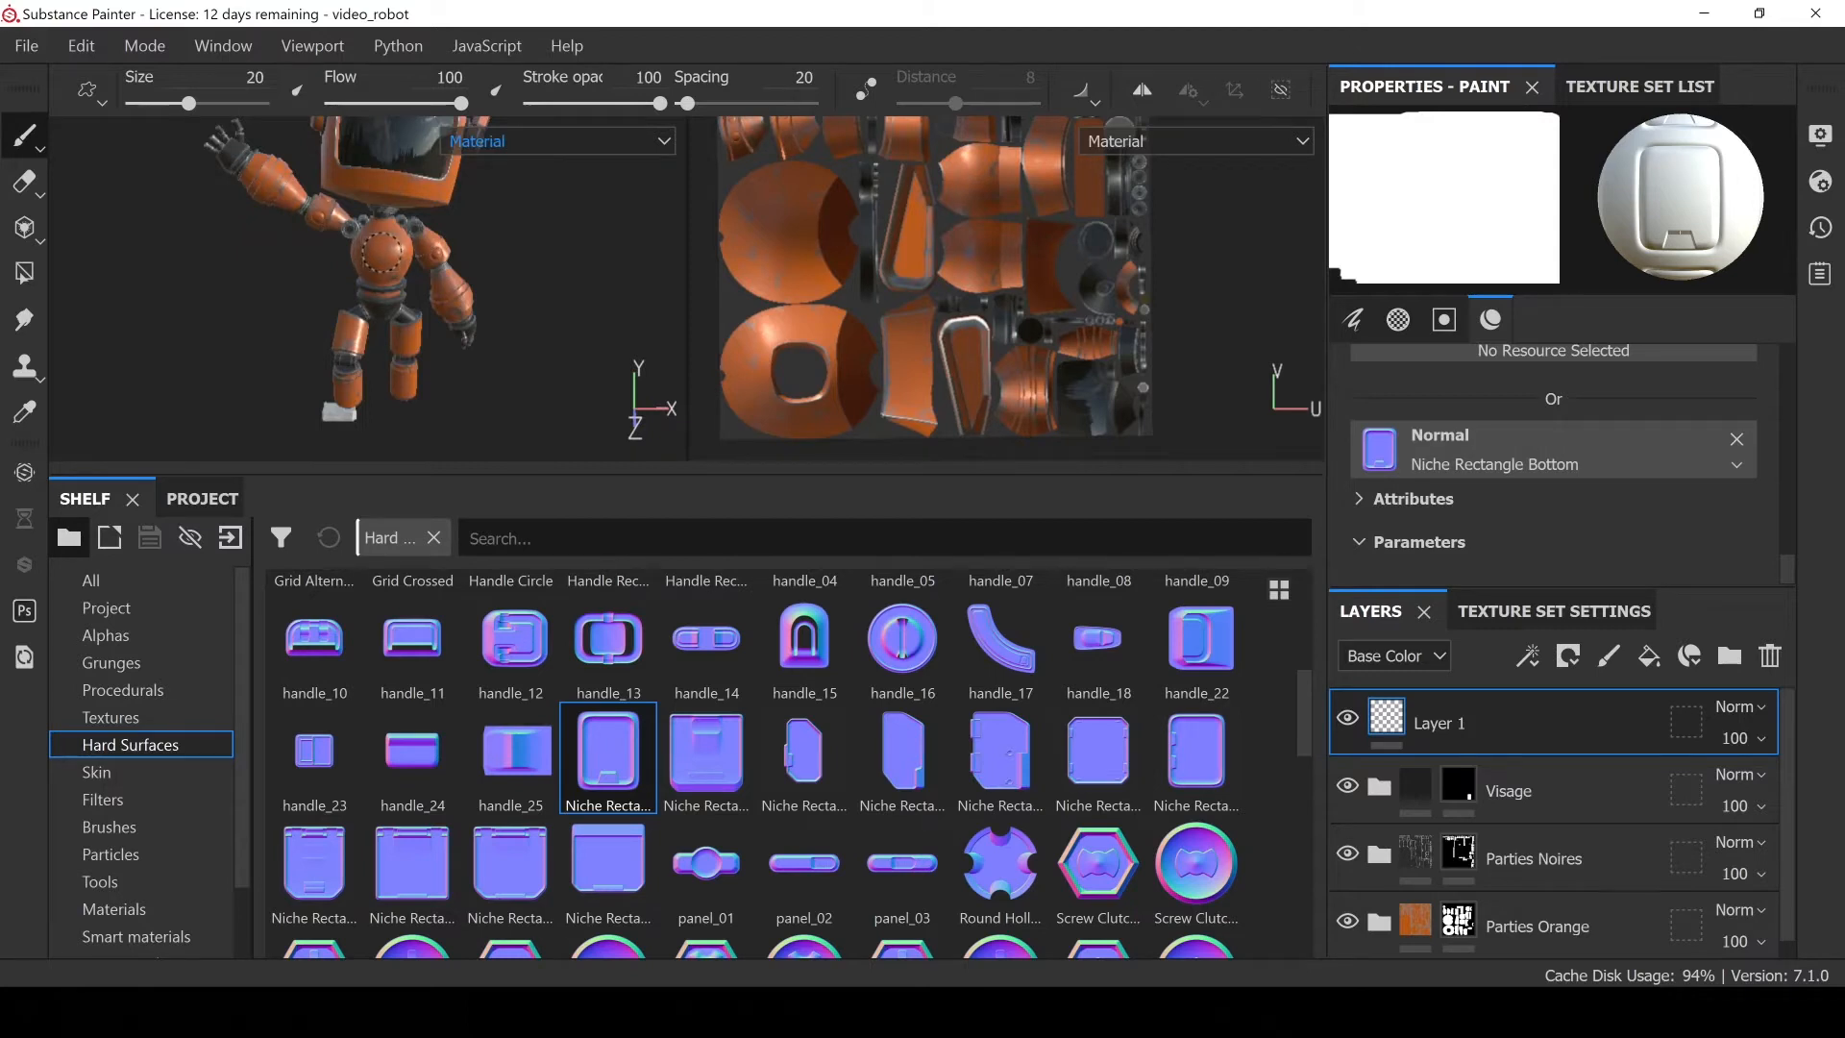
{"action": "mouse_move", "coordinate": [470, 340]}
{"action": "left_mouse_down", "text": "alt"}
{"action": "mouse_move", "coordinate": [457, 328]}
{"action": "mouse_move", "coordinate": [499, 317]}
{"action": "mouse_move", "coordinate": [417, 282]}
{"action": "left_mouse_up", "text": "alt"}
{"action": "scroll", "coordinate": [418, 285], "scroll_direction": "up", "scroll_amount": 5}
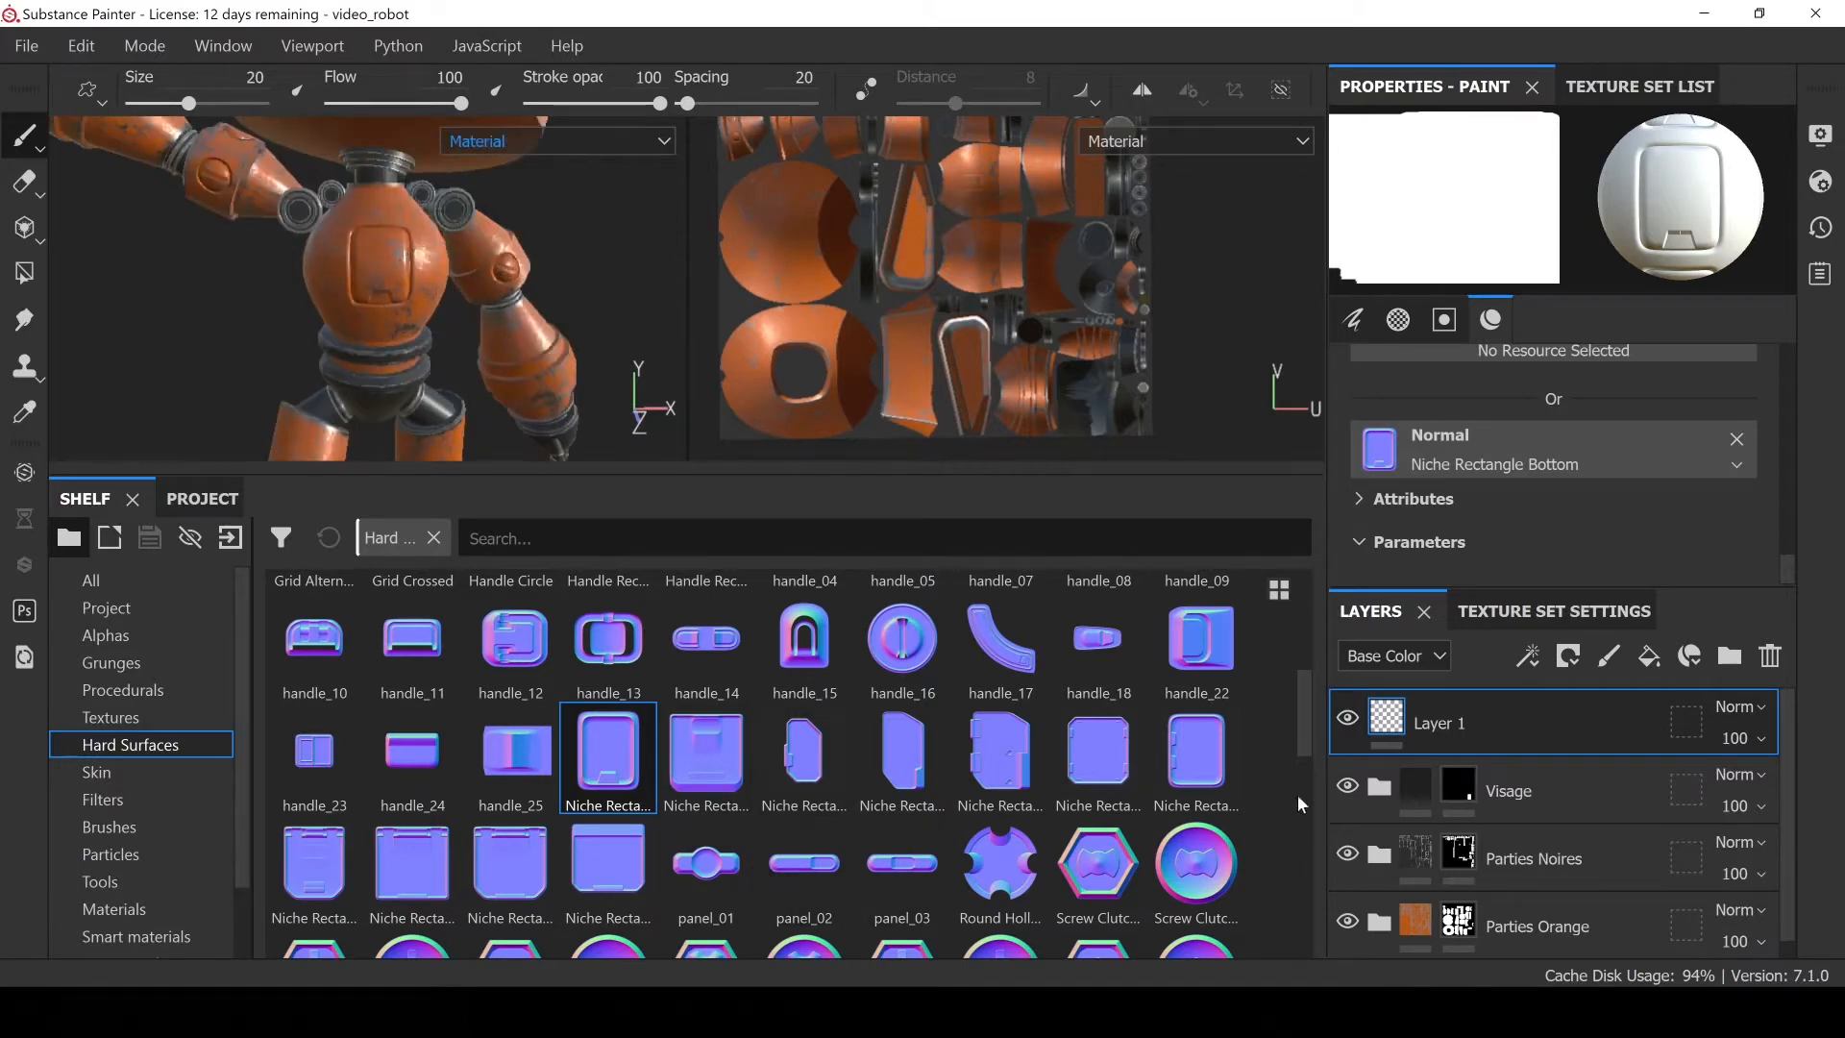
Assign handle_07 as the brush's normal map and stamp it at size 7.49 inside the upper part of the chest panel
{"action": "left_click_drag", "start_coordinate": [1295, 728], "coordinate": [1294, 694]}
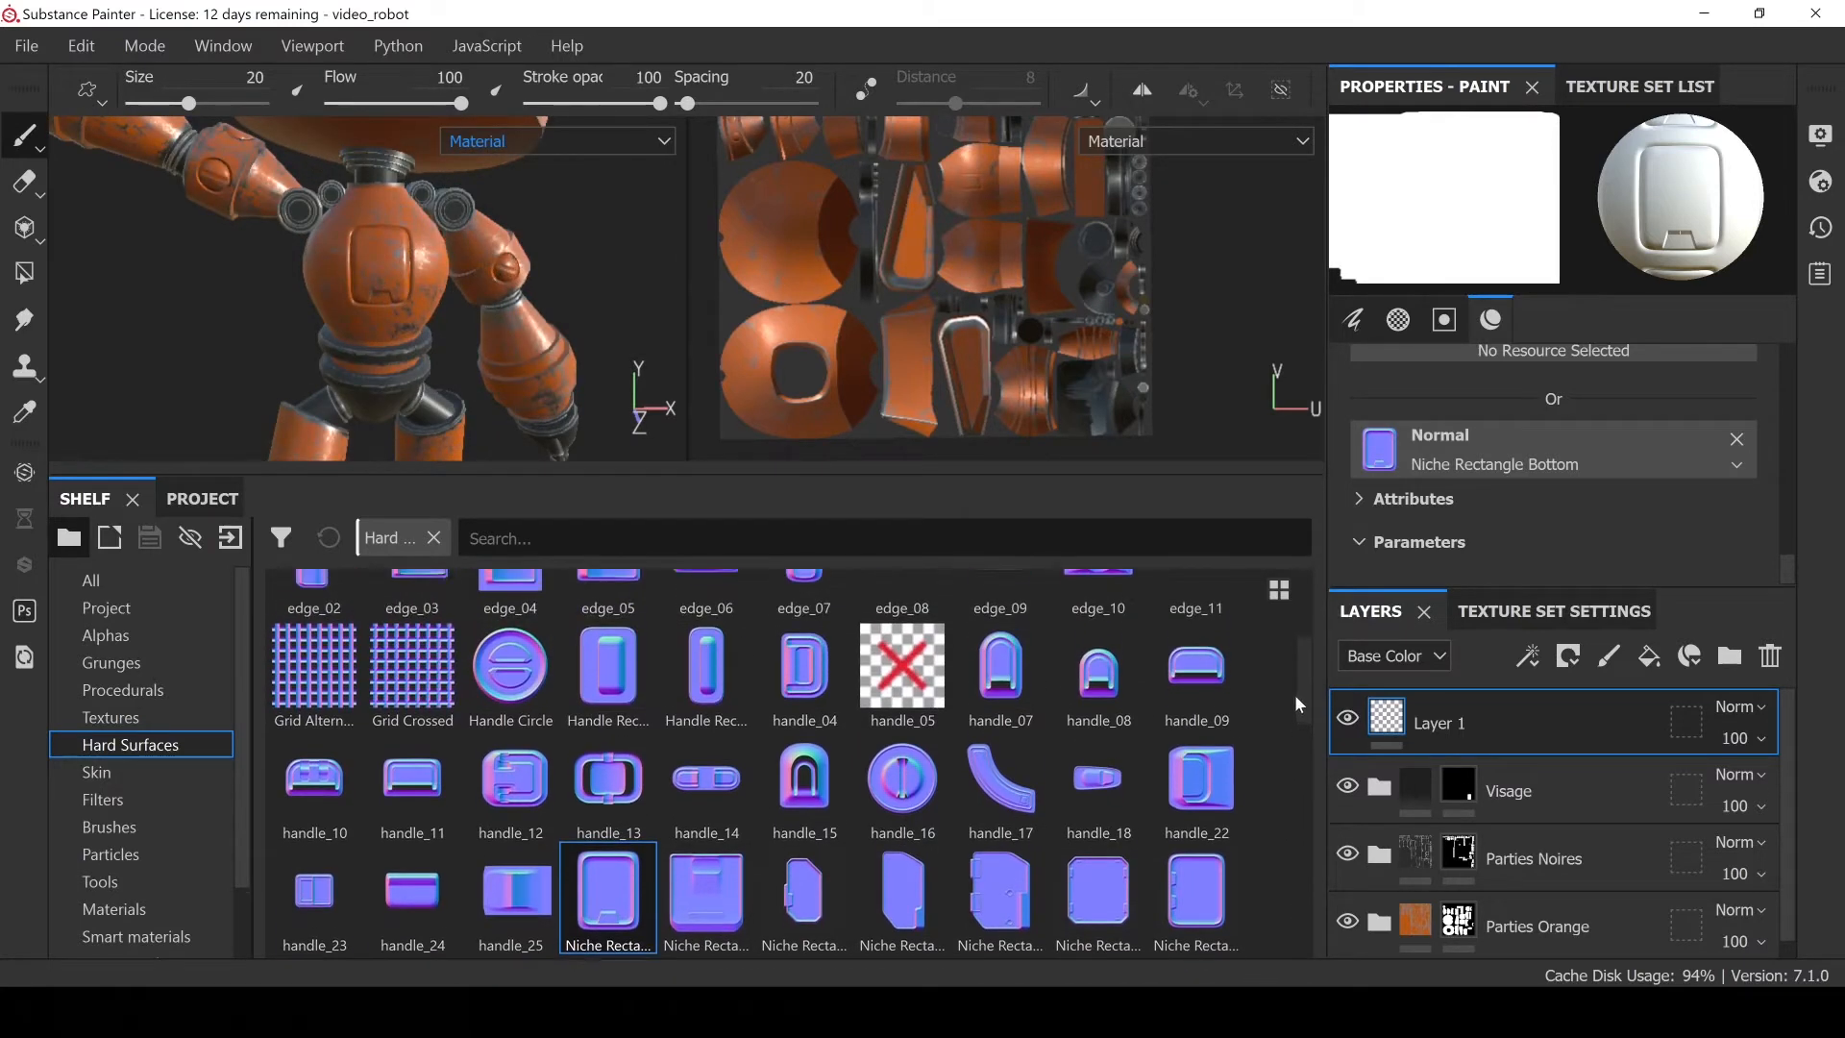
{"action": "left_click_drag", "start_coordinate": [975, 684], "coordinate": [1517, 452]}
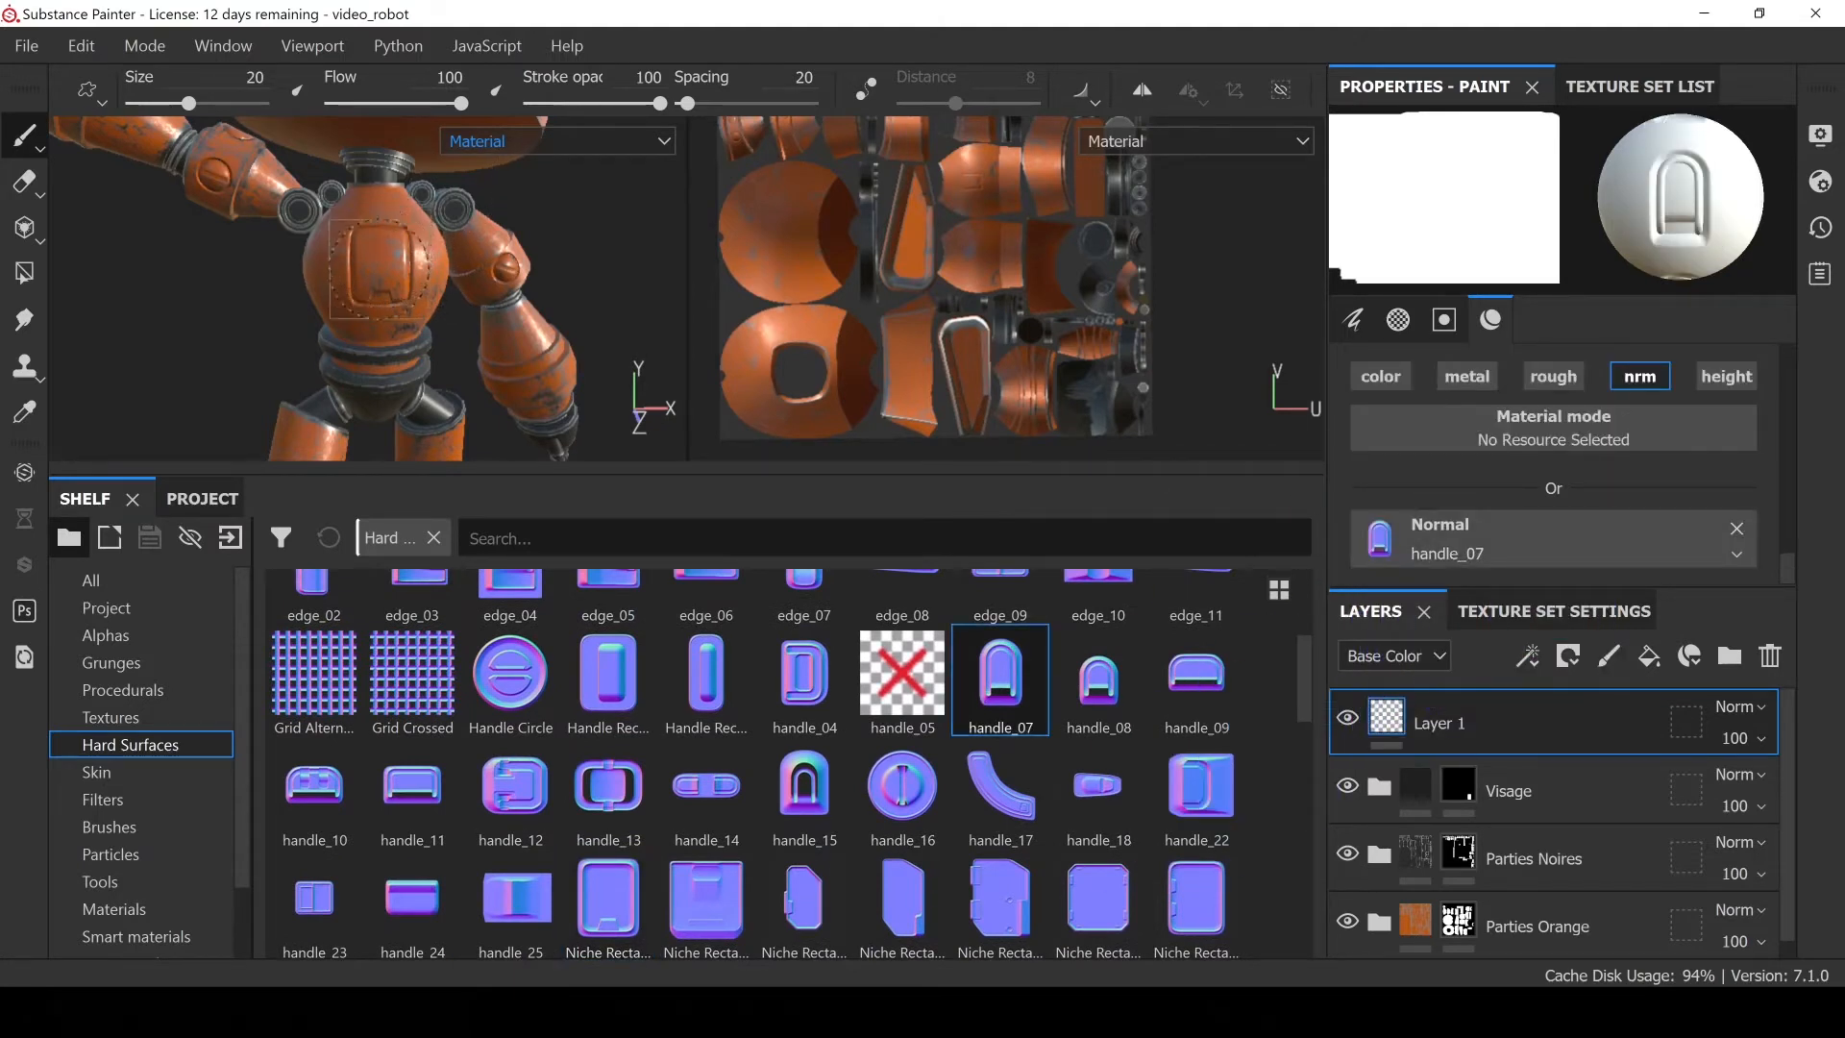
{"action": "left_click_drag", "start_coordinate": [189, 106], "coordinate": [165, 106]}
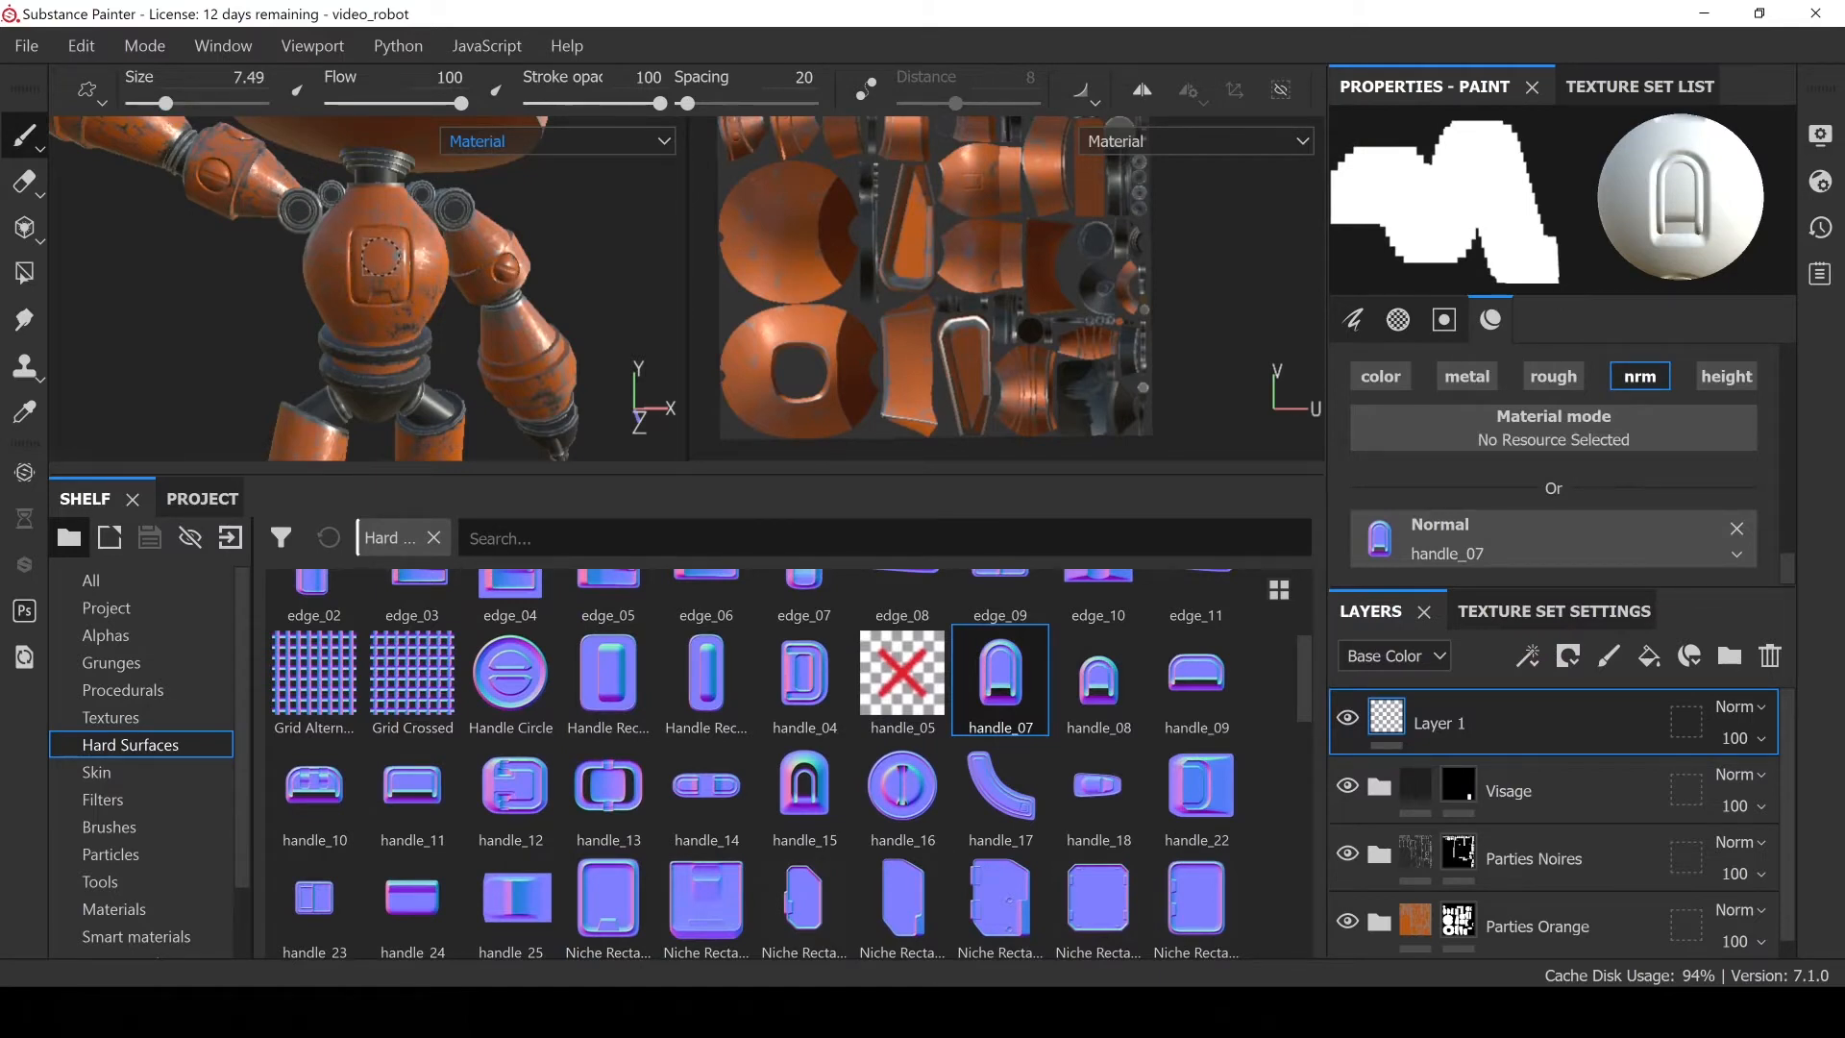
{"action": "scroll", "coordinate": [433, 350], "scroll_direction": "up", "scroll_amount": 8}
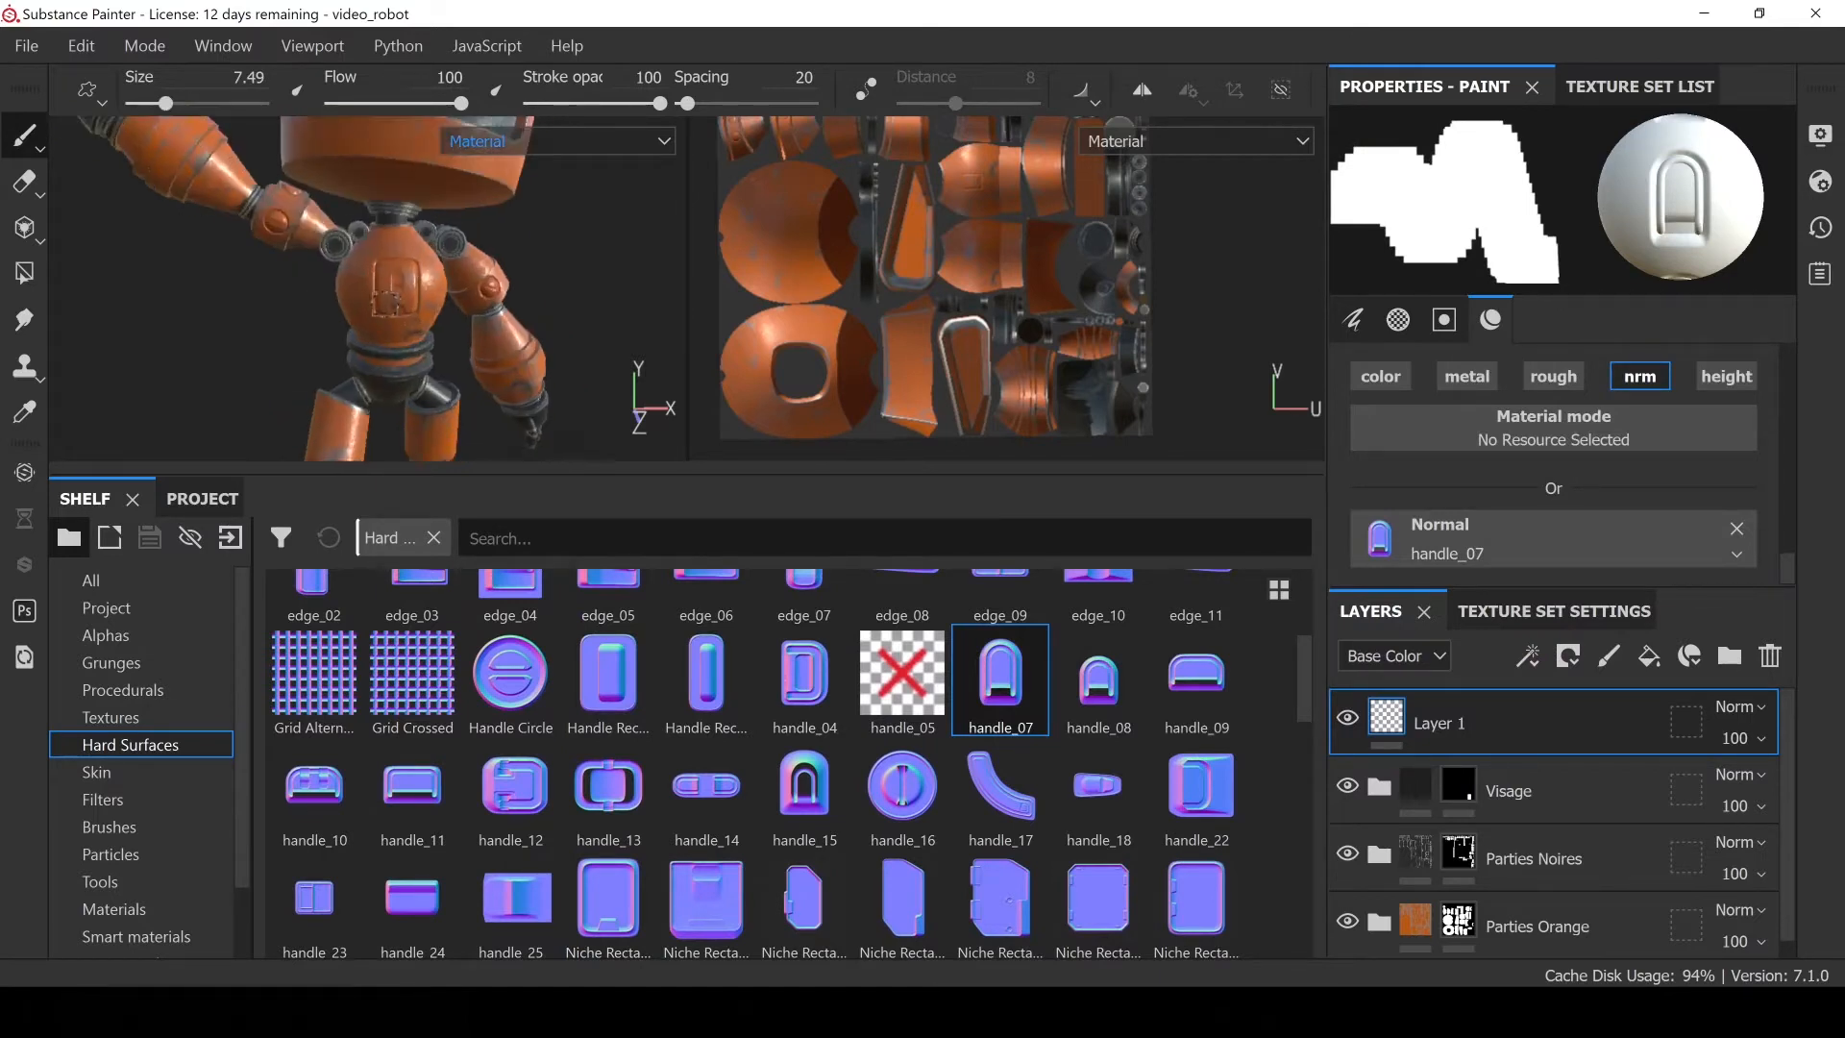
{"action": "scroll", "coordinate": [451, 330], "scroll_direction": "down", "scroll_amount": 10}
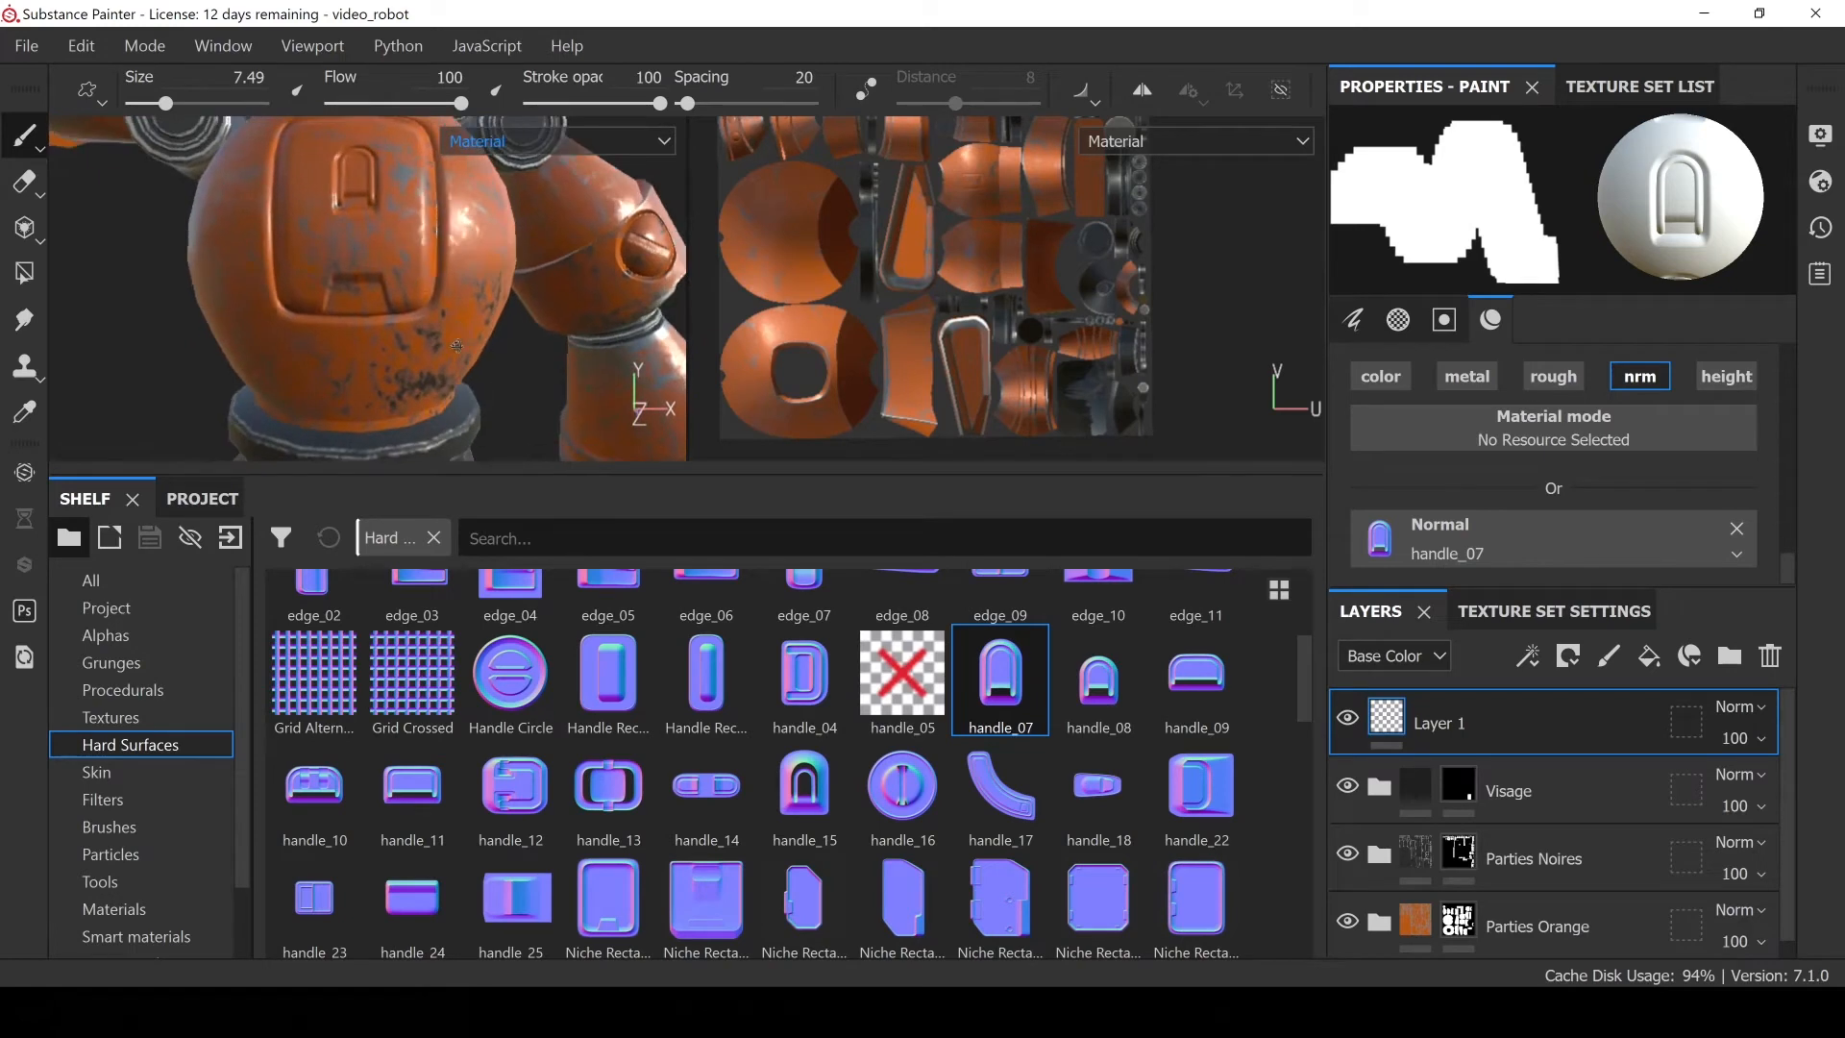
{"action": "left_click_drag", "start_coordinate": [443, 327], "coordinate": [375, 314], "text": "alt"}
{"action": "scroll", "coordinate": [387, 311], "scroll_direction": "down", "scroll_amount": 2}
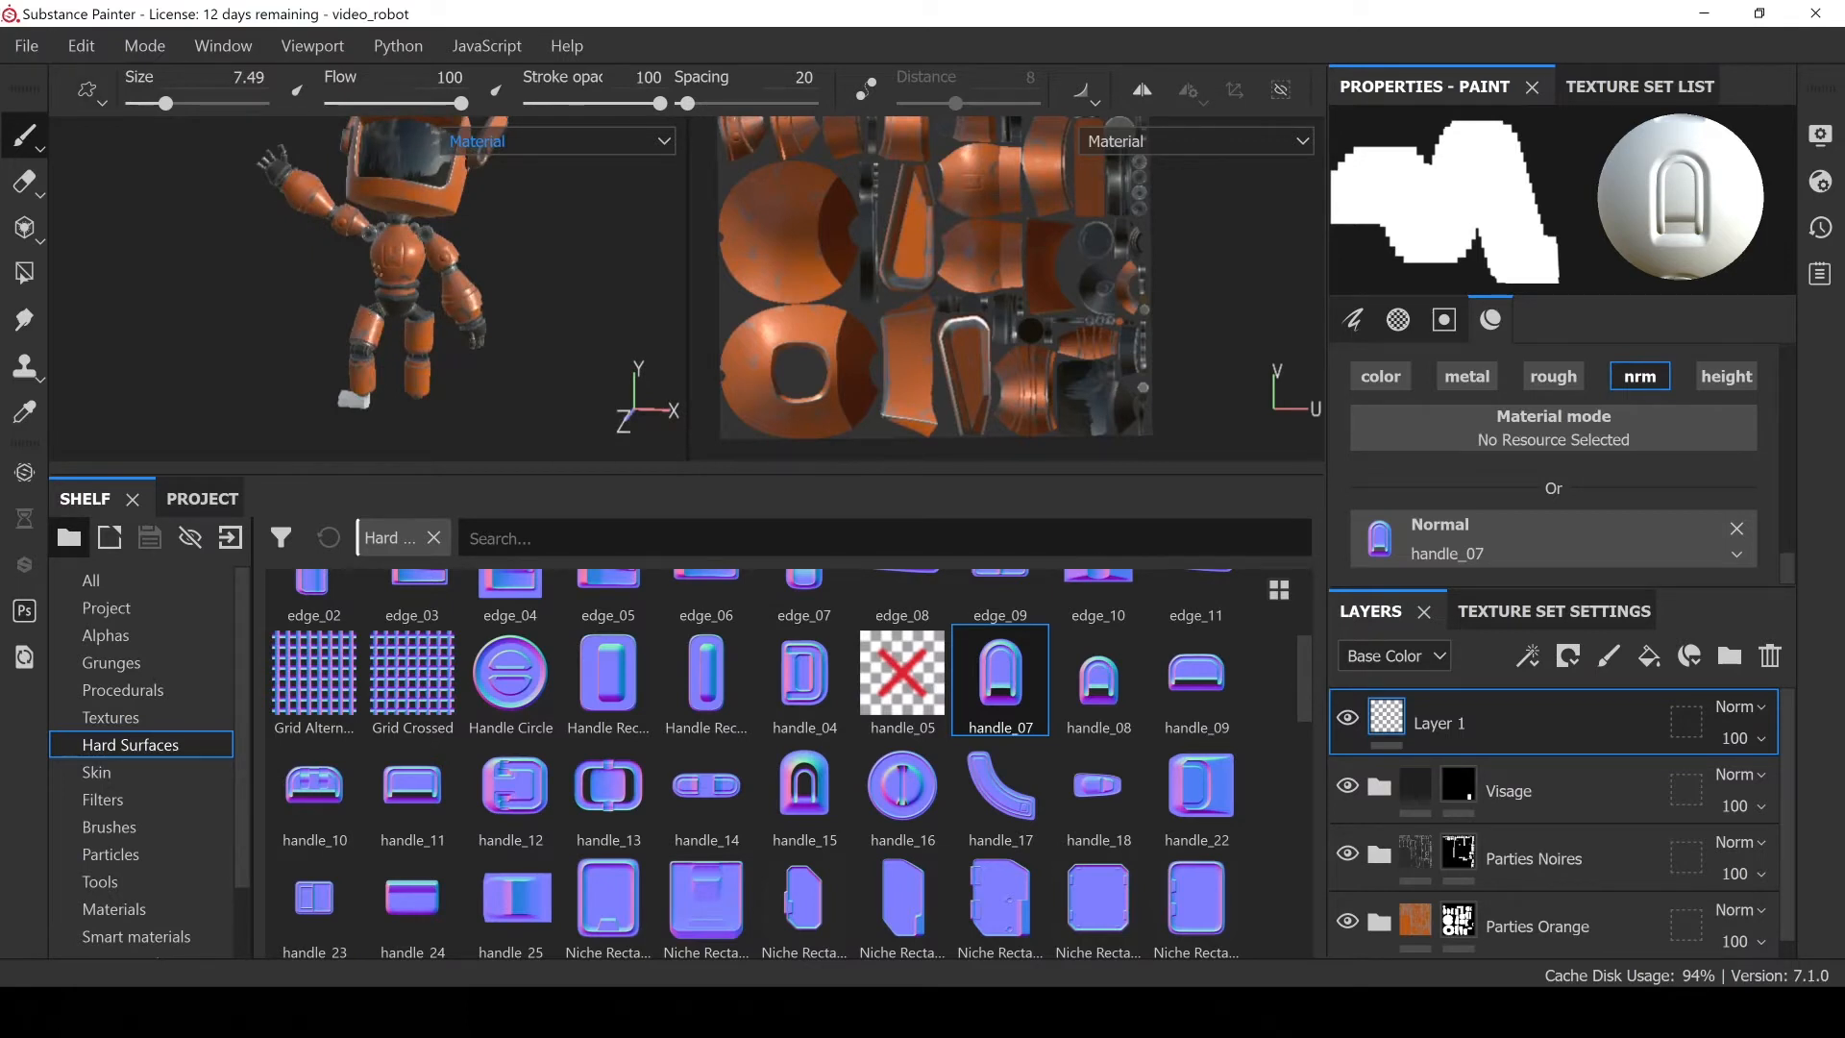
{"action": "scroll", "coordinate": [394, 277], "scroll_direction": "up", "scroll_amount": 4}
{"action": "scroll", "coordinate": [396, 274], "scroll_direction": "down", "scroll_amount": 3}
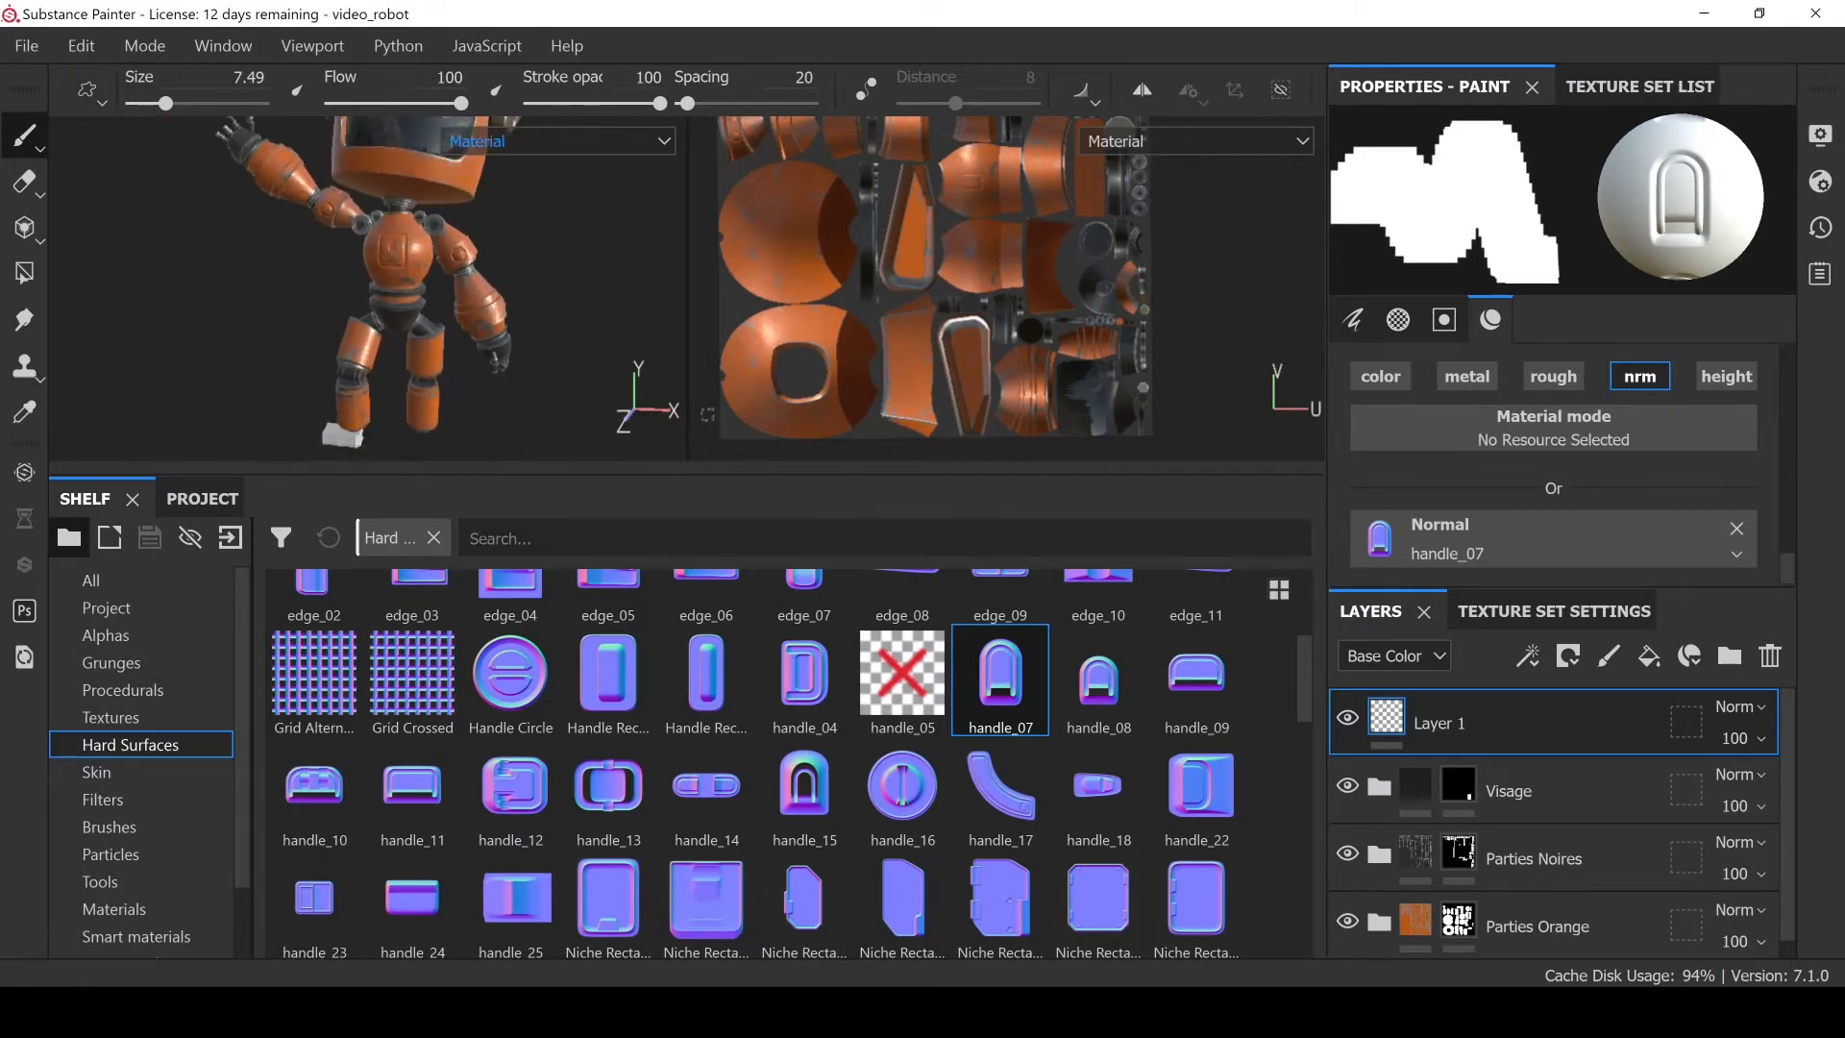
Switch to Photos to examine the thigh panels in the reference image, and back in Substance Painter assign edge_04 as the brush's normal map
{"action": "key", "text": "alt+Tab"}
{"action": "left_click_drag", "start_coordinate": [1013, 776], "coordinate": [1038, 197]}
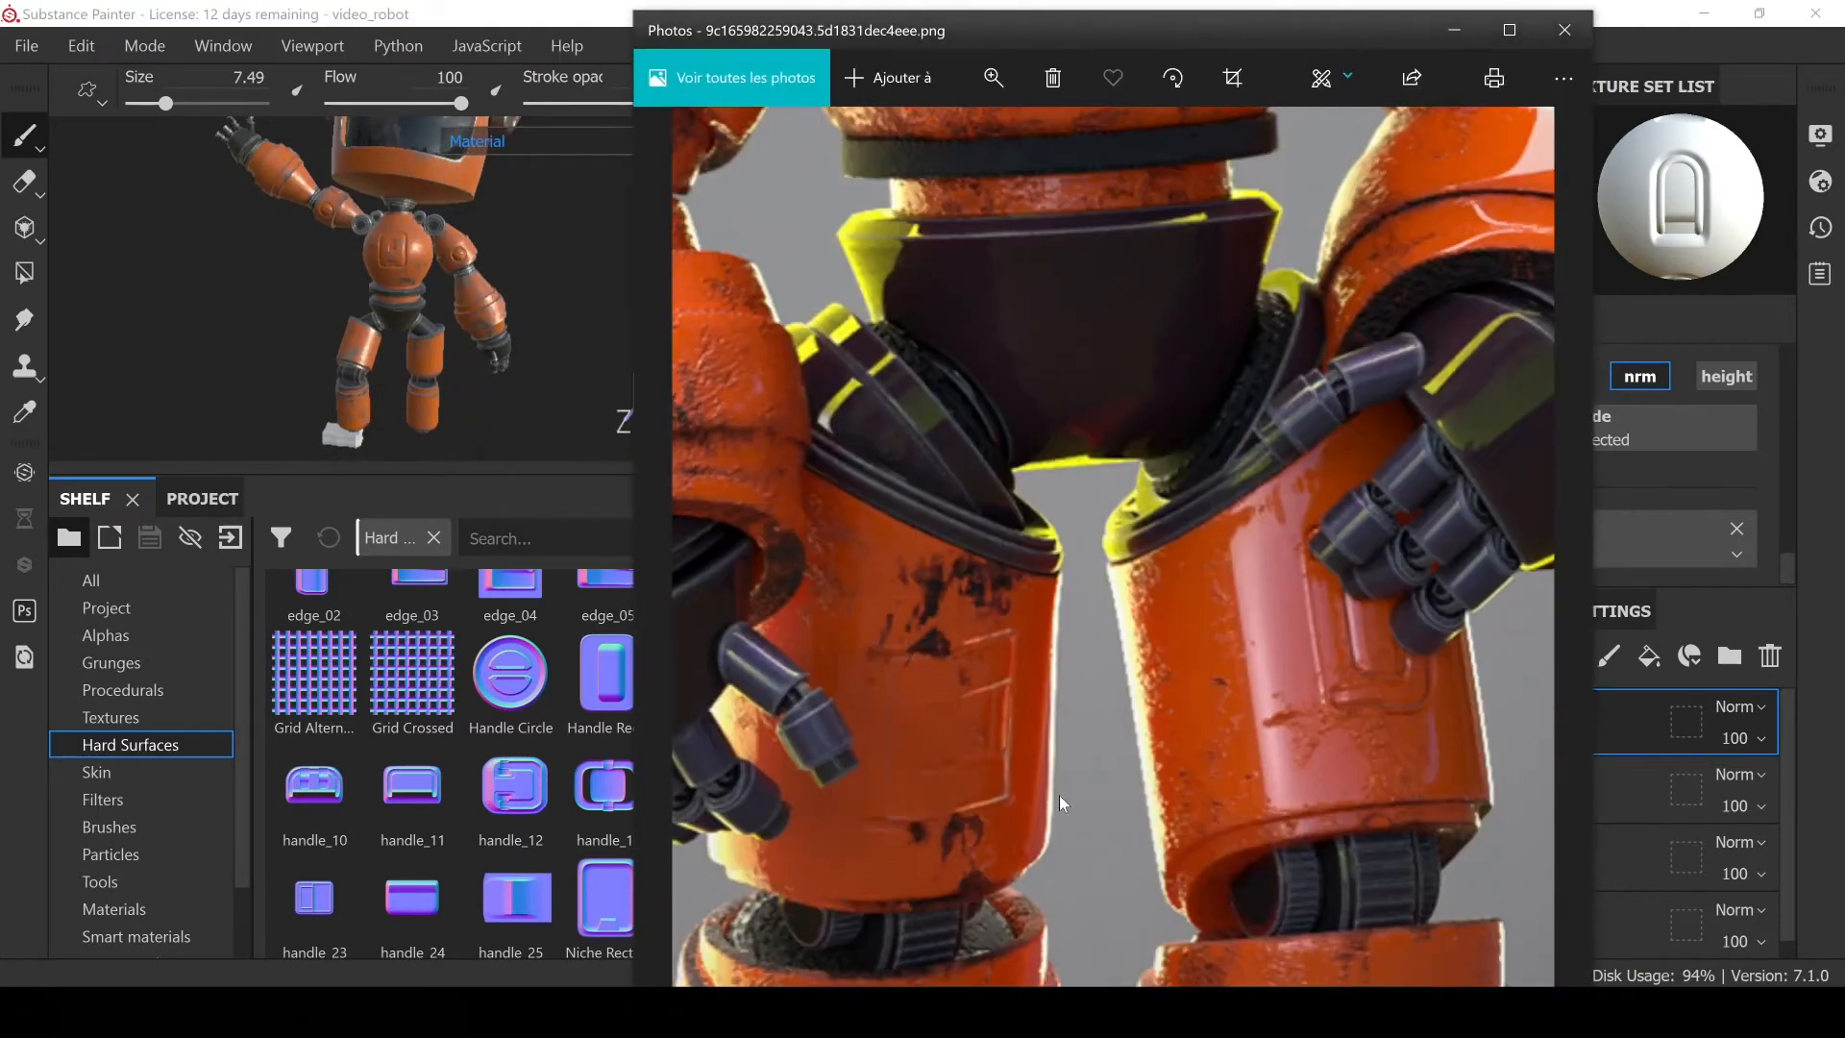
{"action": "left_click_drag", "start_coordinate": [1035, 934], "coordinate": [1022, 774]}
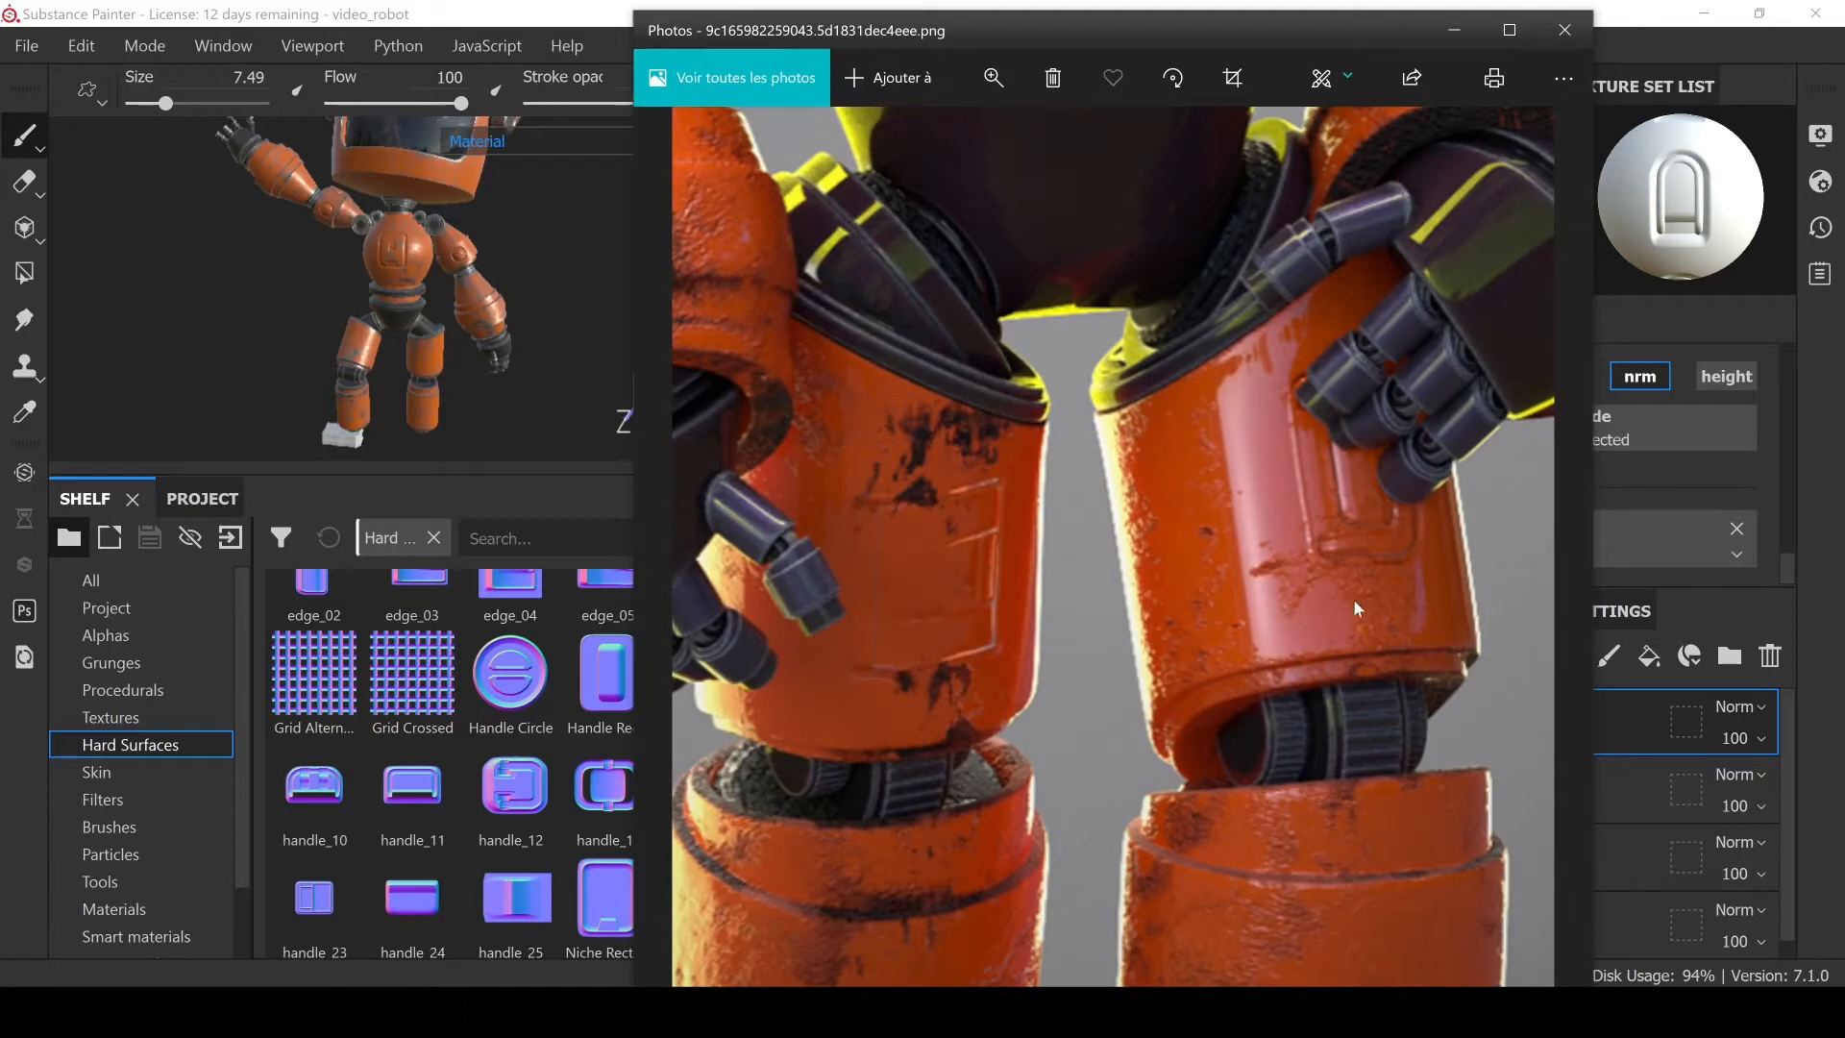
{"action": "left_click", "coordinate": [440, 822]}
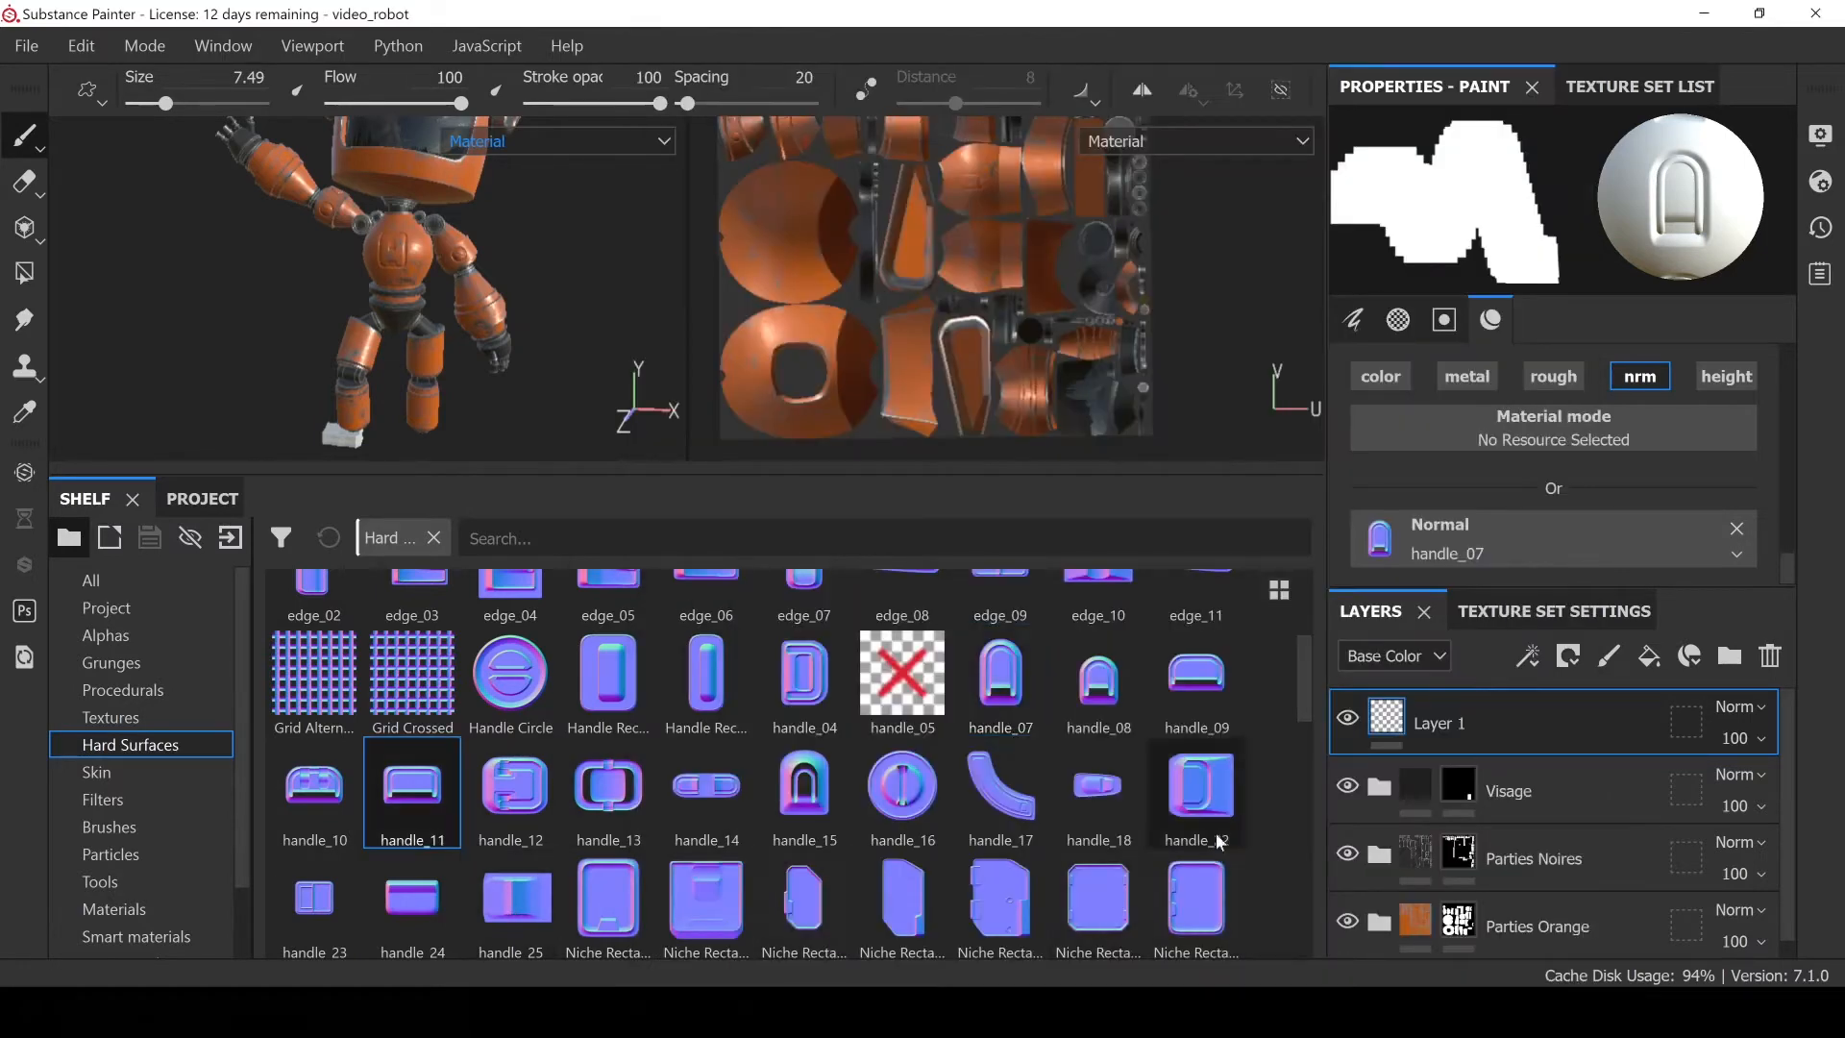
{"action": "left_click_drag", "start_coordinate": [1306, 671], "coordinate": [1303, 718]}
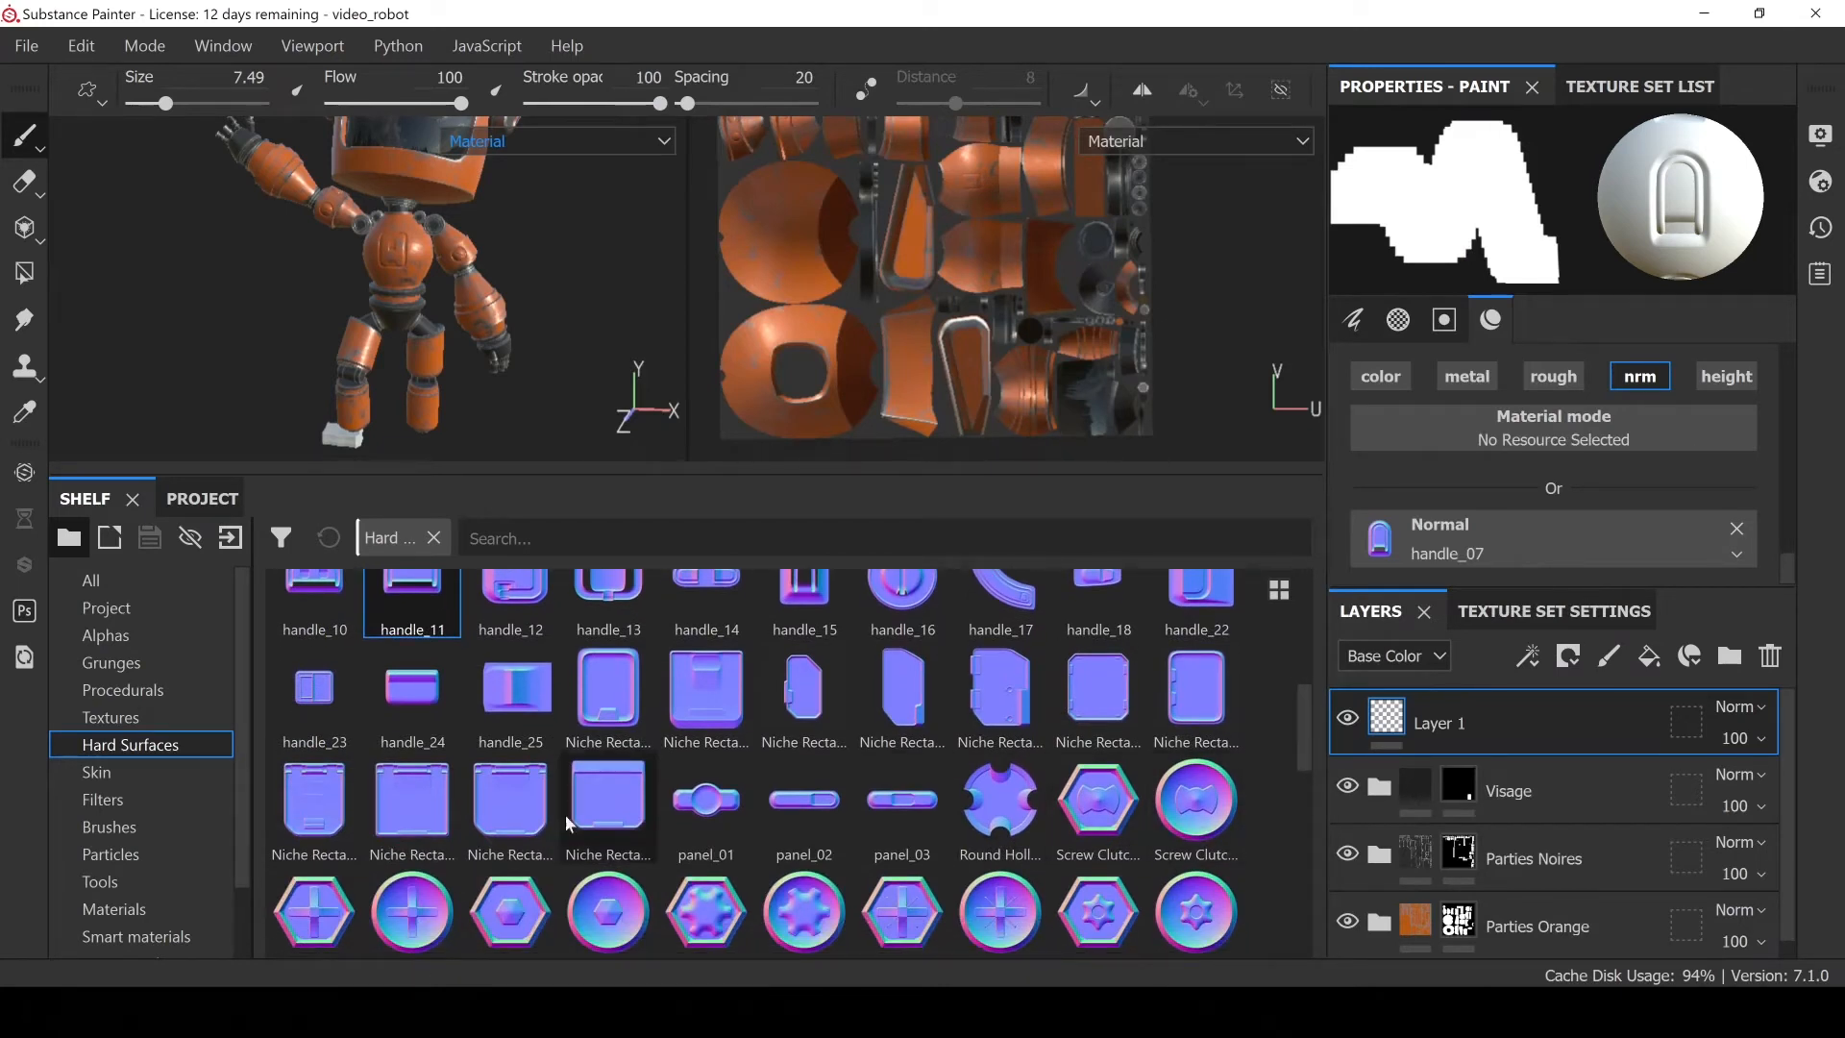
{"action": "left_click", "coordinate": [412, 802]}
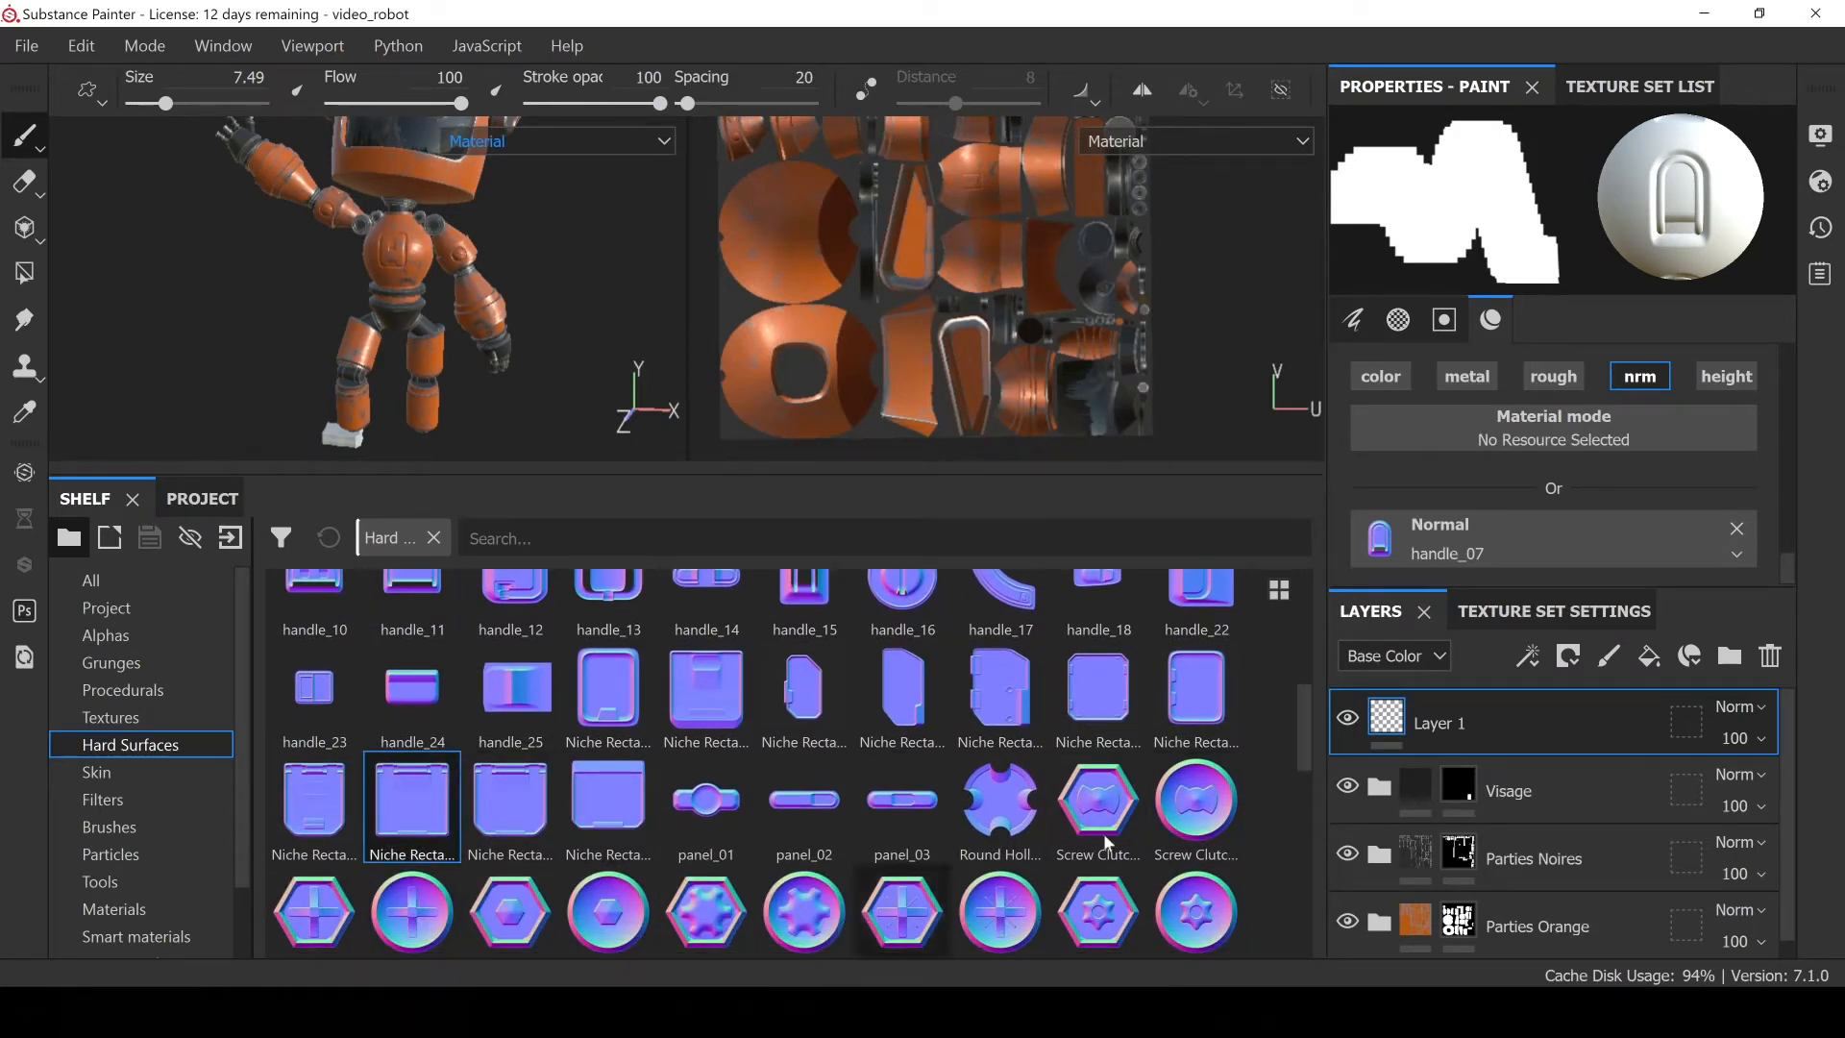
{"action": "left_click_drag", "start_coordinate": [1313, 706], "coordinate": [1282, 604]}
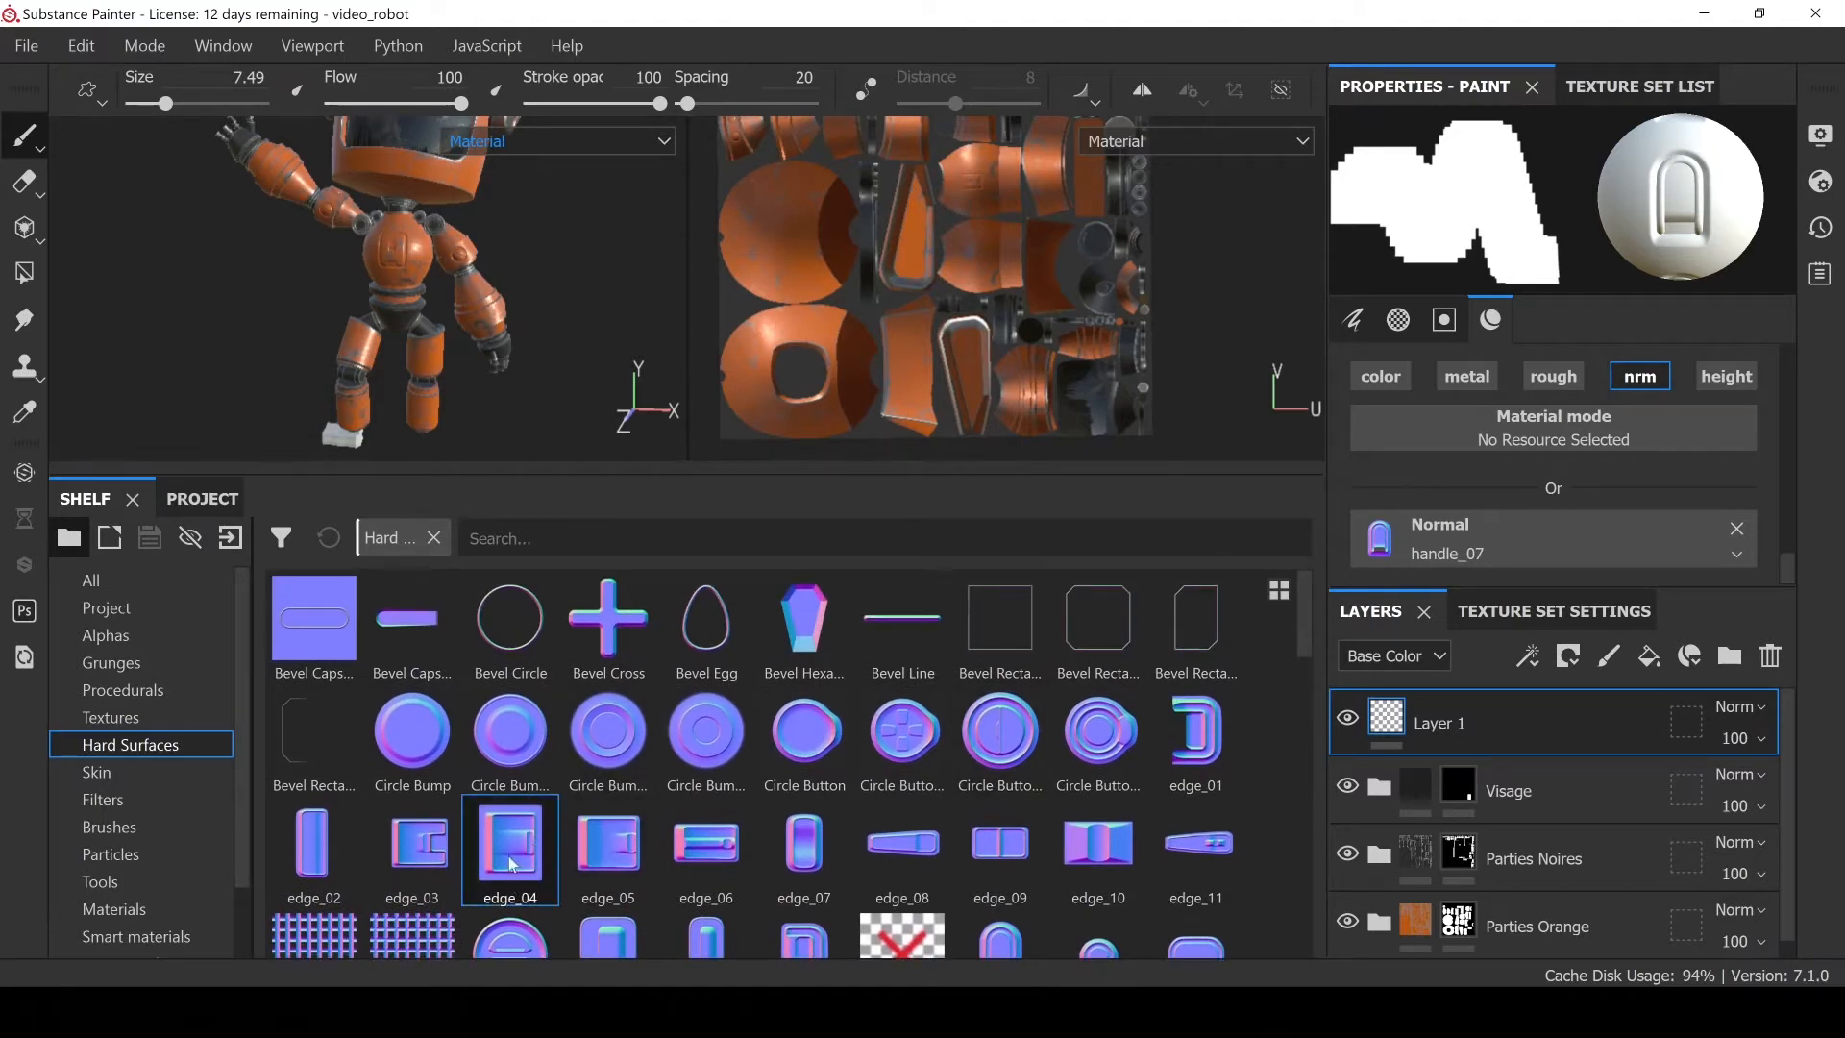
{"action": "left_click_drag", "start_coordinate": [509, 845], "coordinate": [1441, 539]}
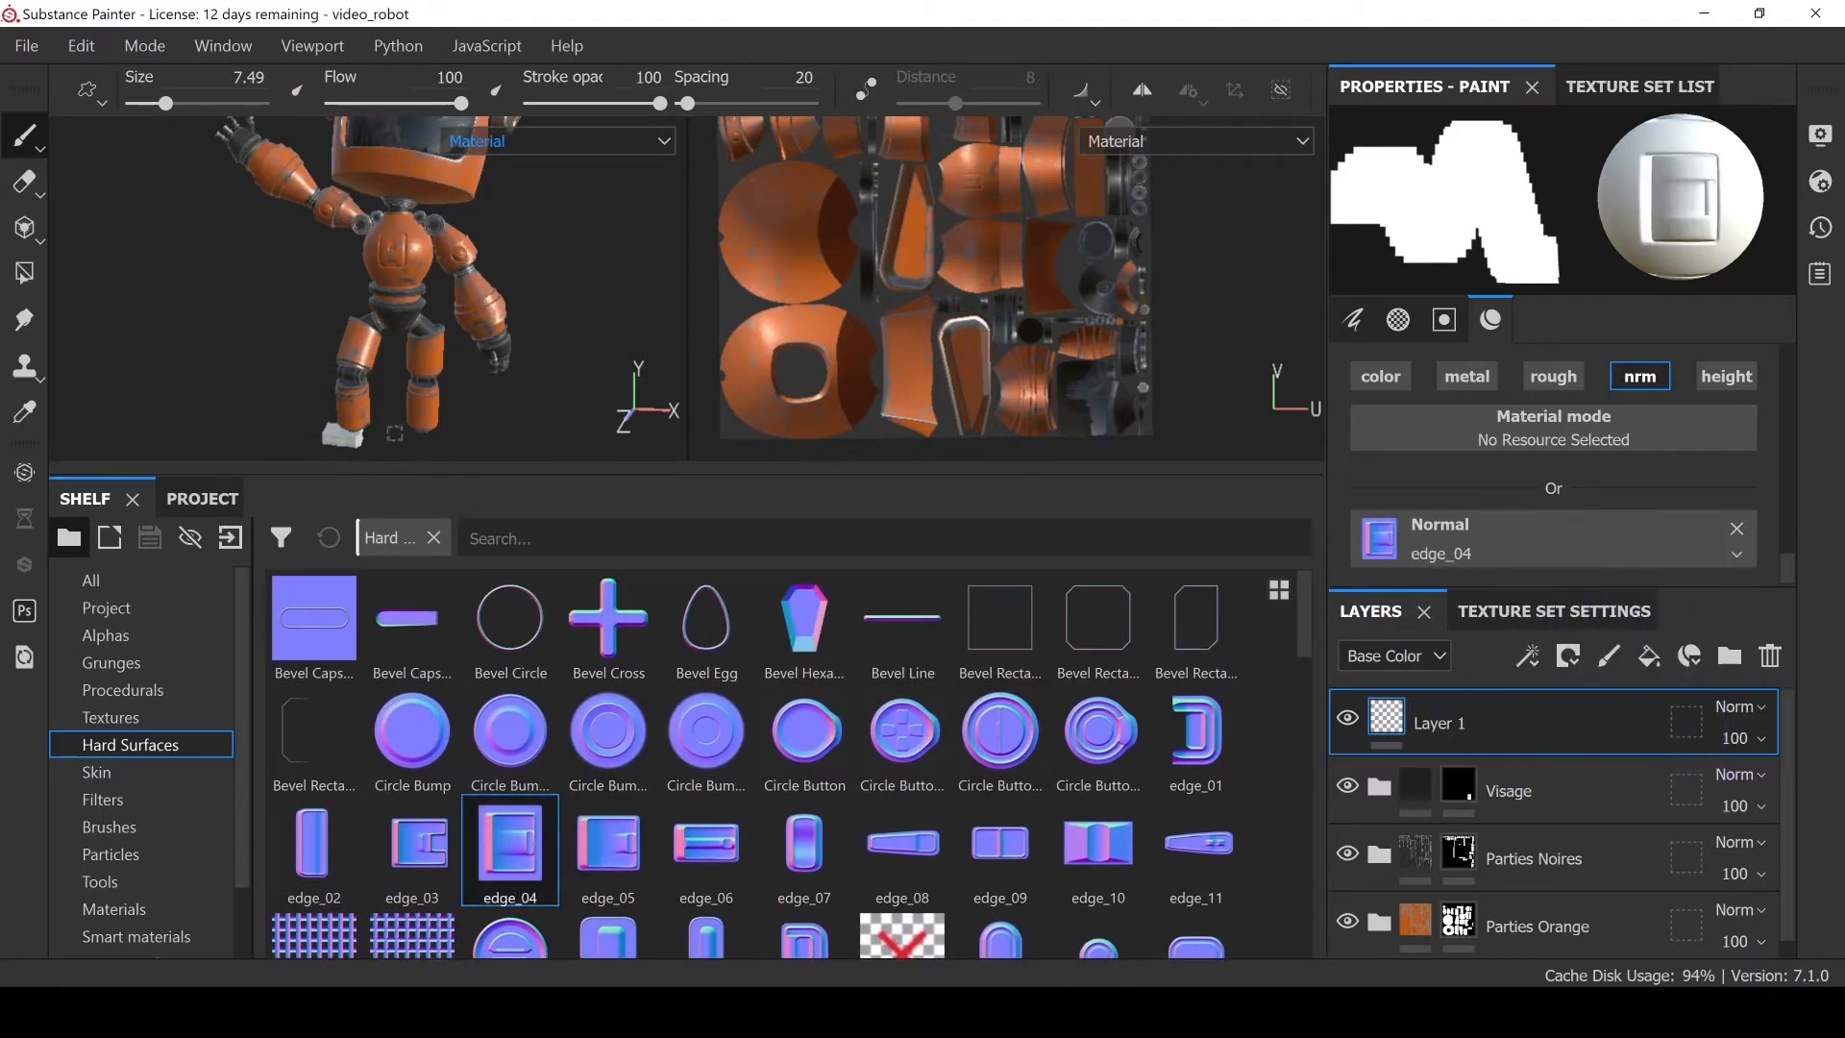
Try stamping edge_04 on the front of the robot's right thigh at brush size 11.4, undoing the stamp
{"action": "scroll", "coordinate": [404, 365], "scroll_direction": "up", "scroll_amount": 10}
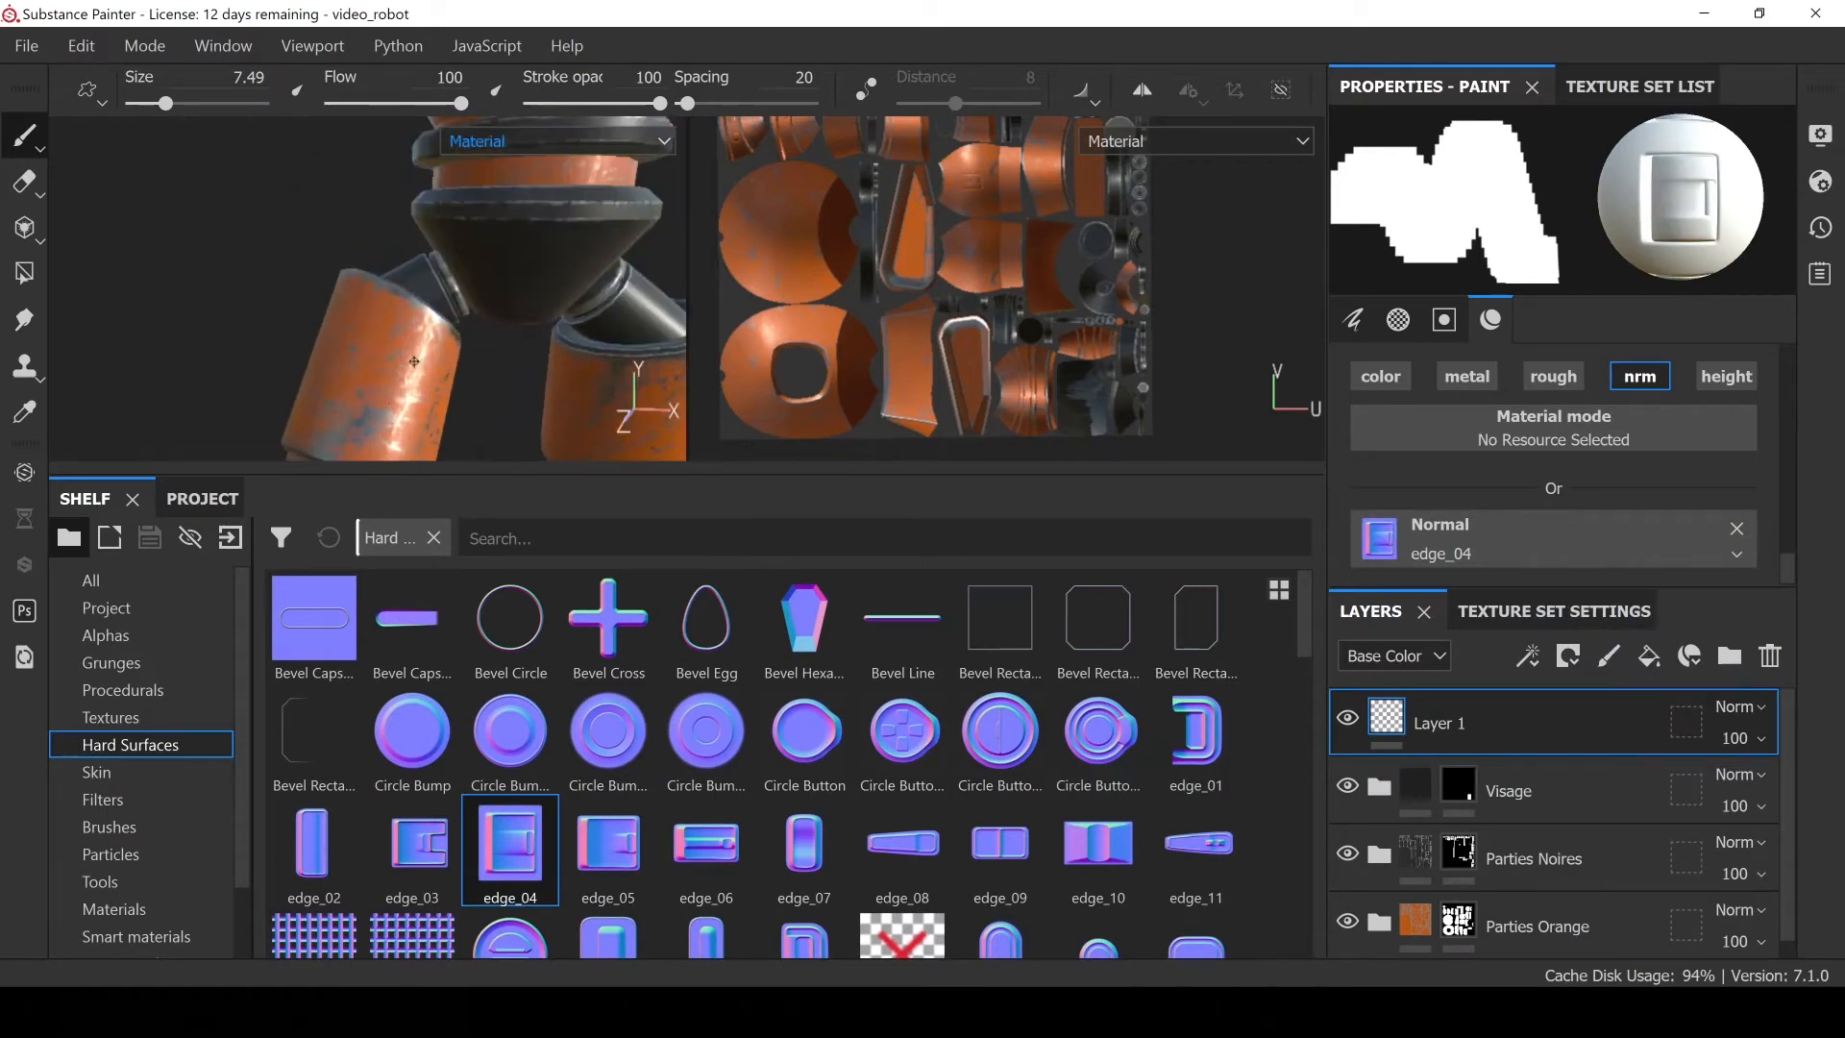
{"action": "left_click_drag", "start_coordinate": [404, 365], "coordinate": [399, 312], "text": "alt"}
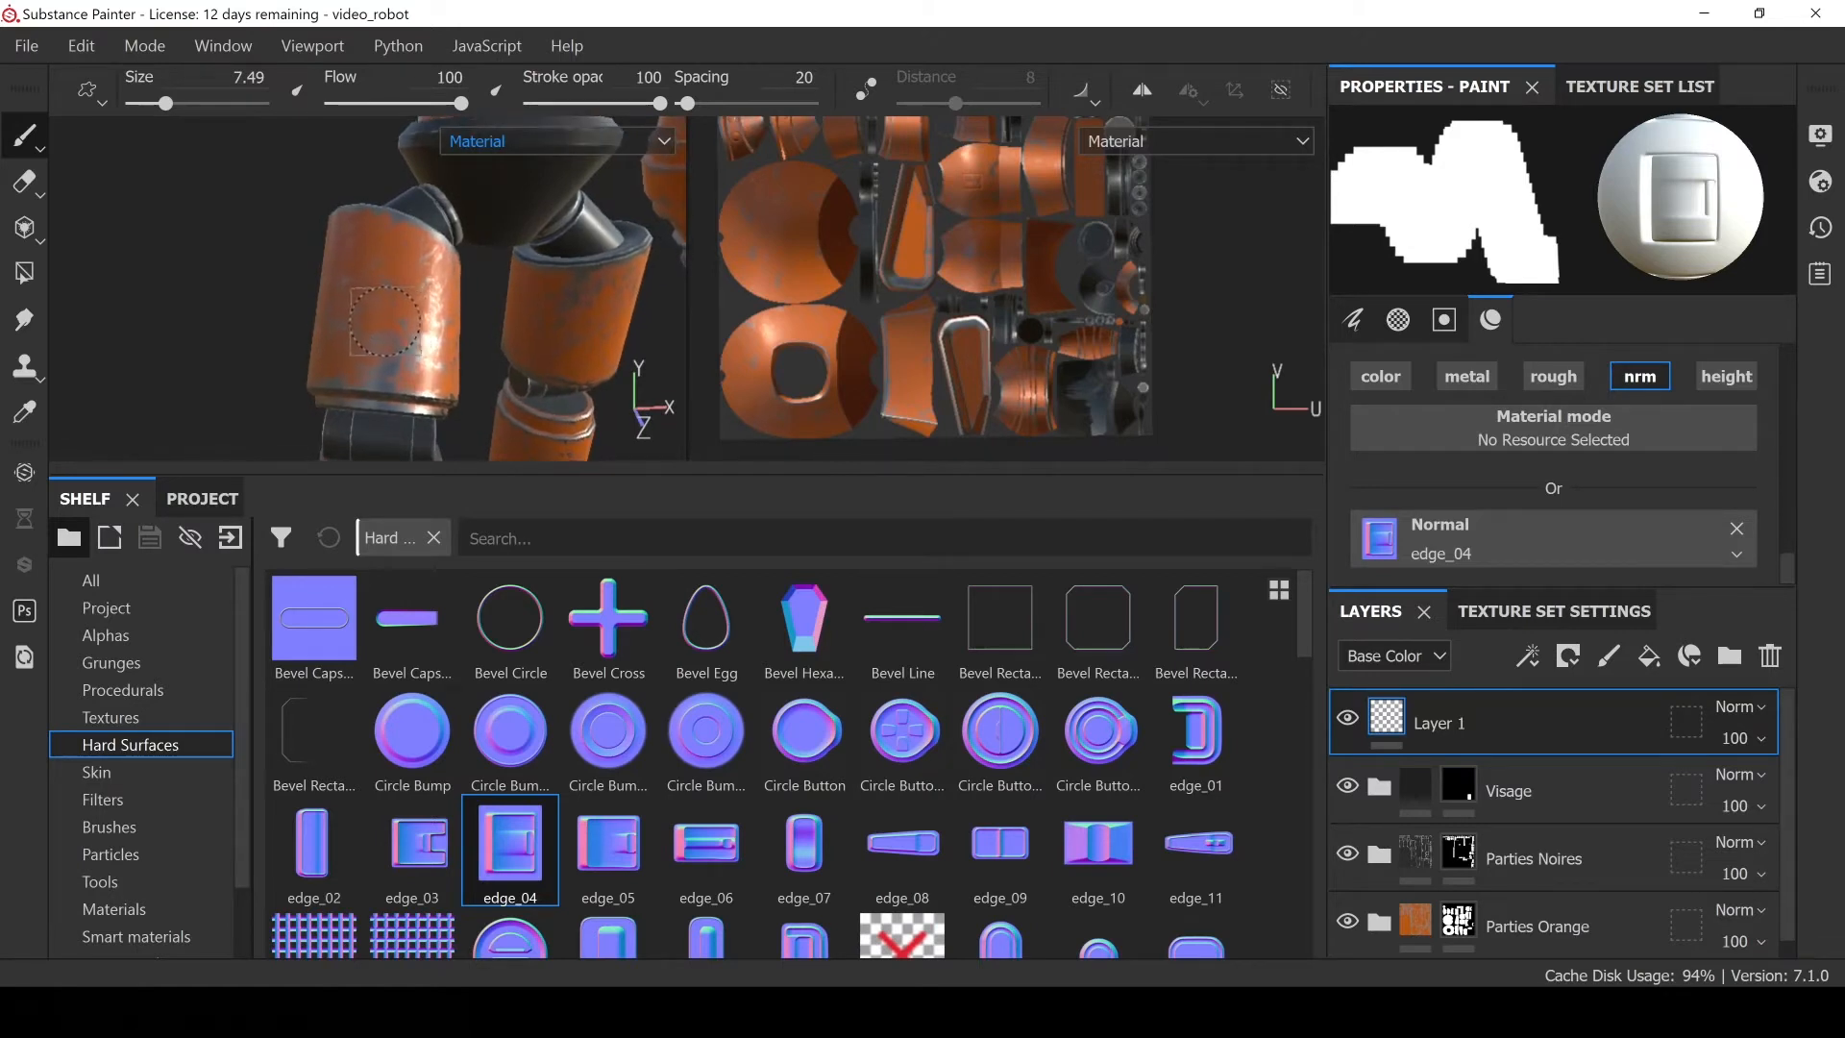
{"action": "right_click_drag", "start_coordinate": [384, 322], "coordinate": [387, 322], "text": "ctrl"}
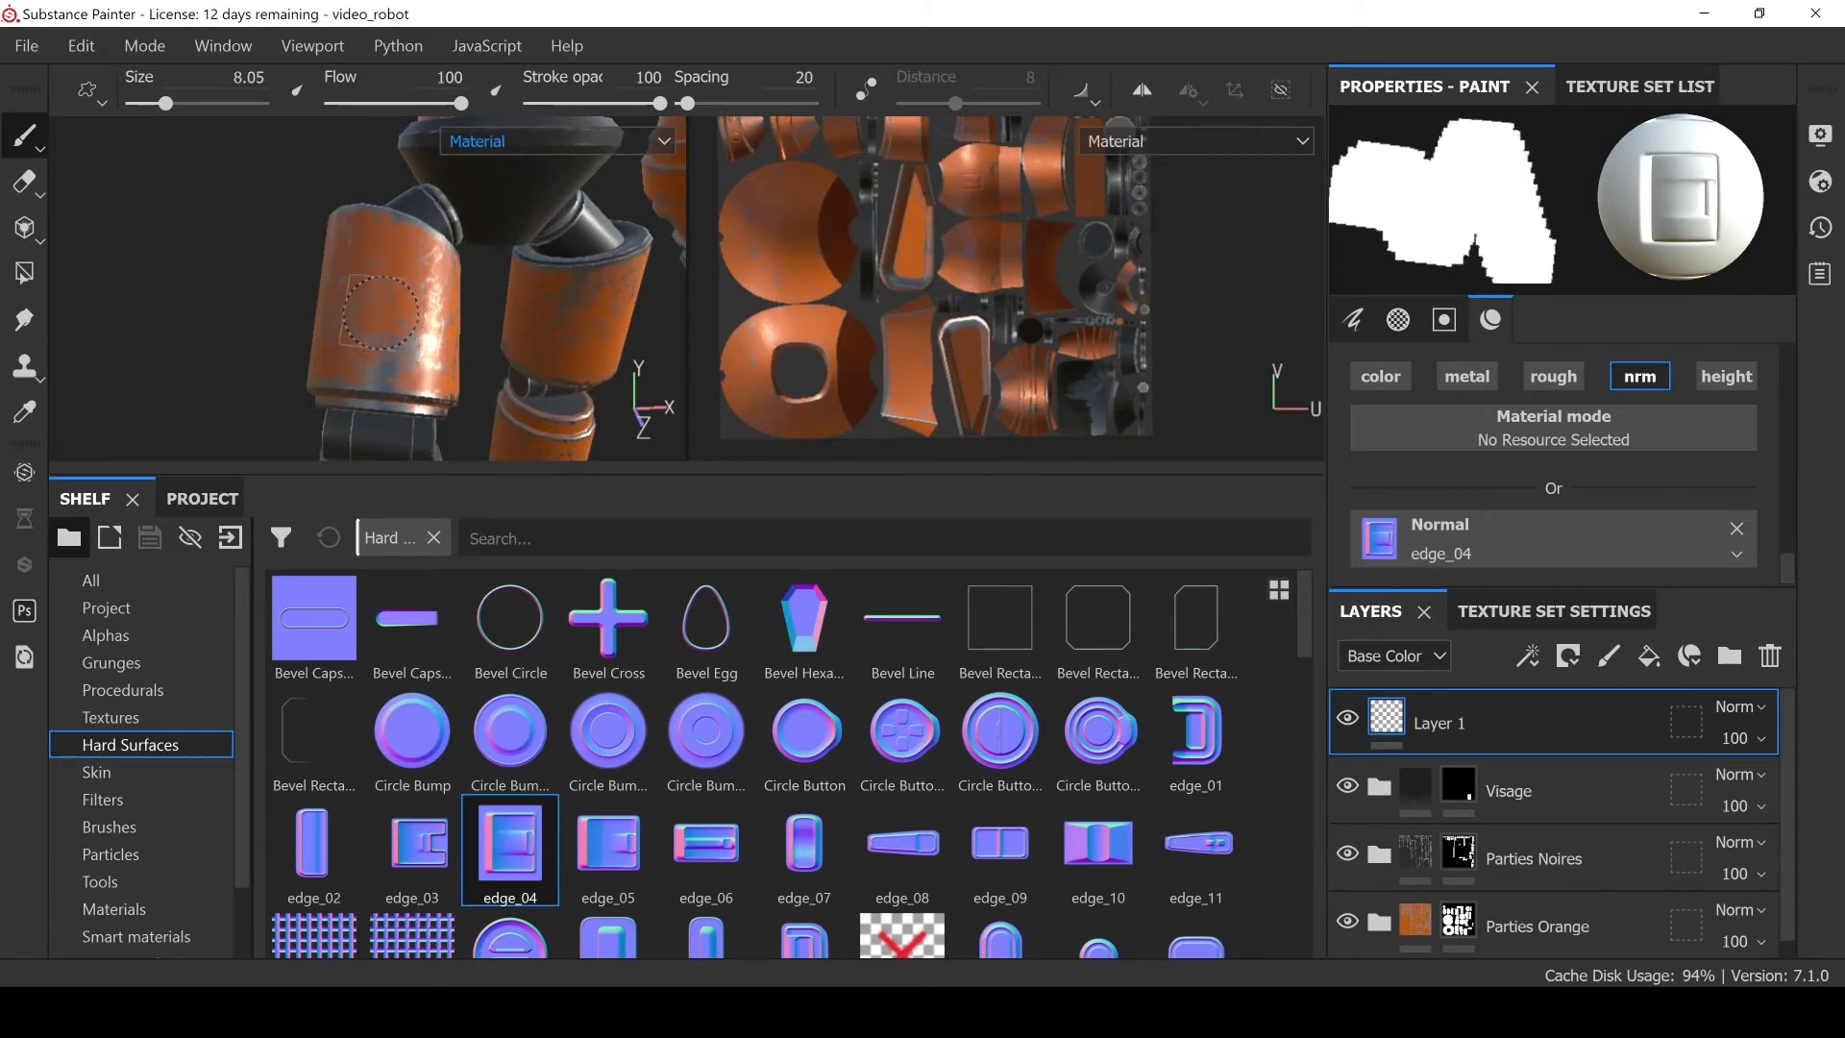
{"action": "right_click_drag", "start_coordinate": [381, 310], "coordinate": [384, 319], "text": "ctrl"}
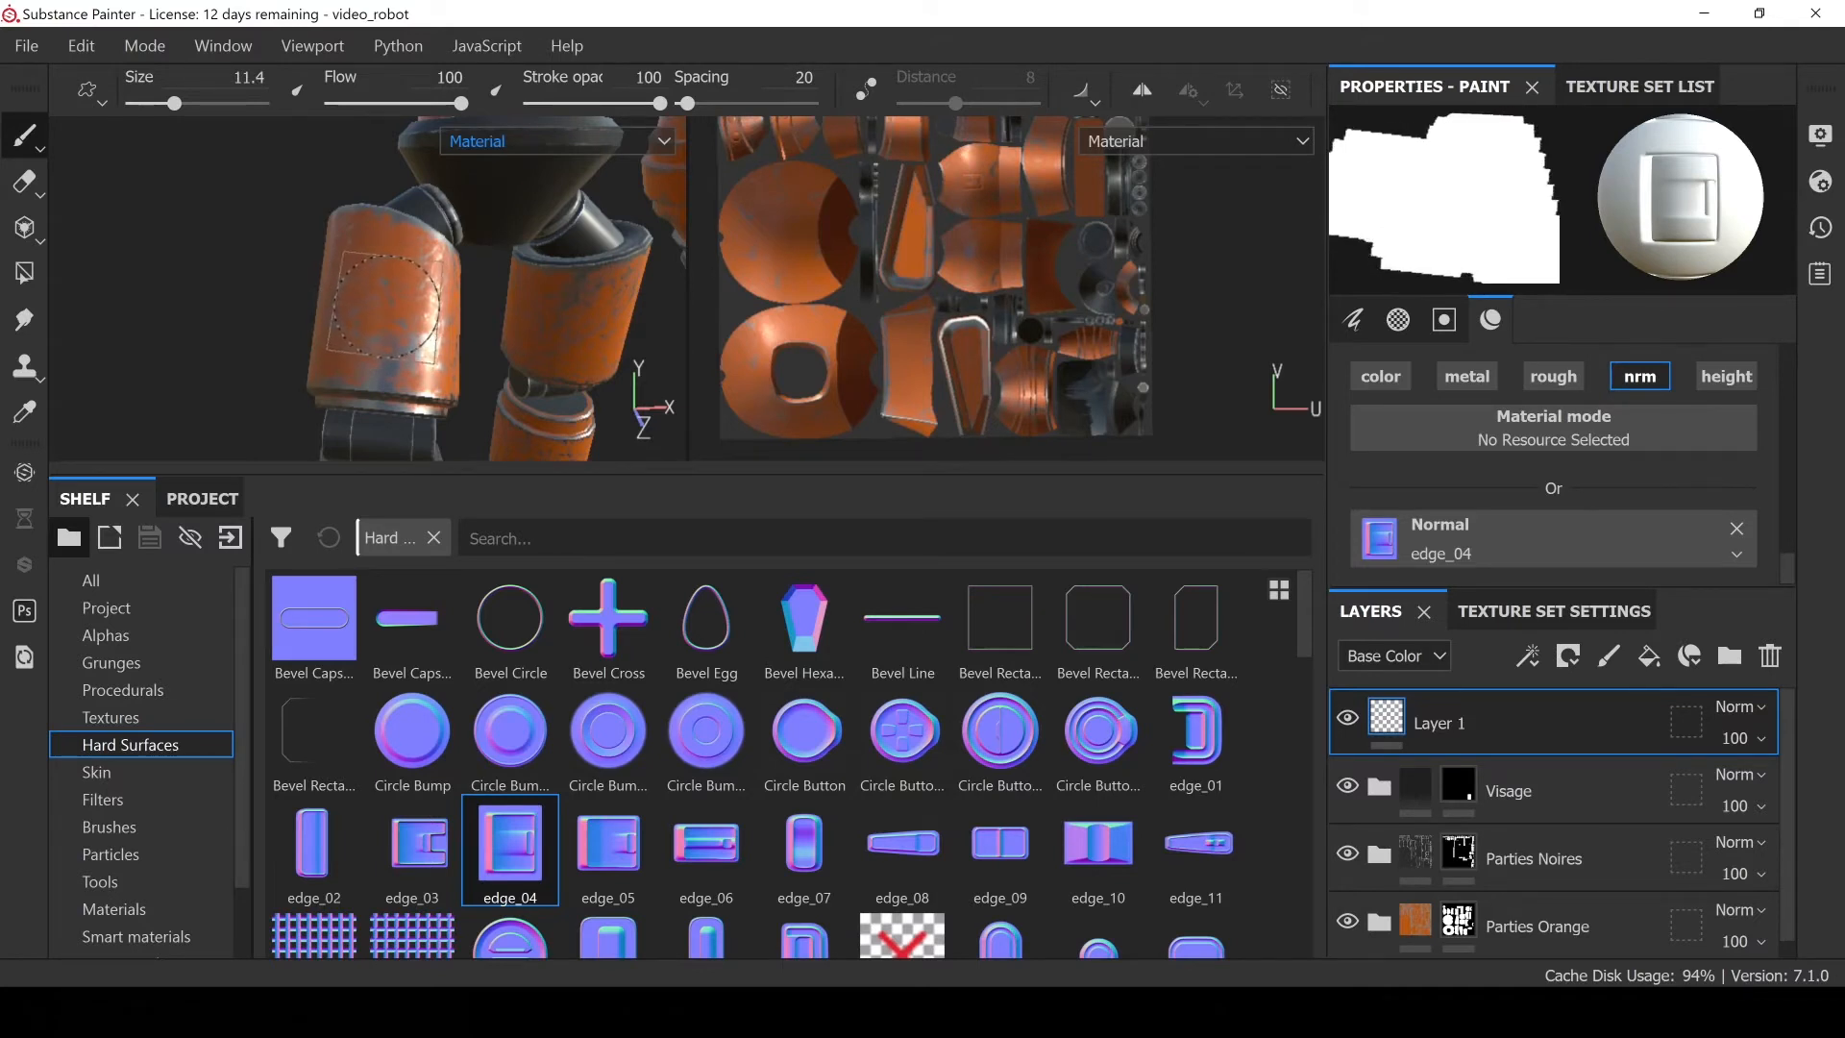
{"action": "left_click", "coordinate": [385, 304]}
{"action": "left_click_drag", "start_coordinate": [414, 317], "coordinate": [541, 356], "text": "alt"}
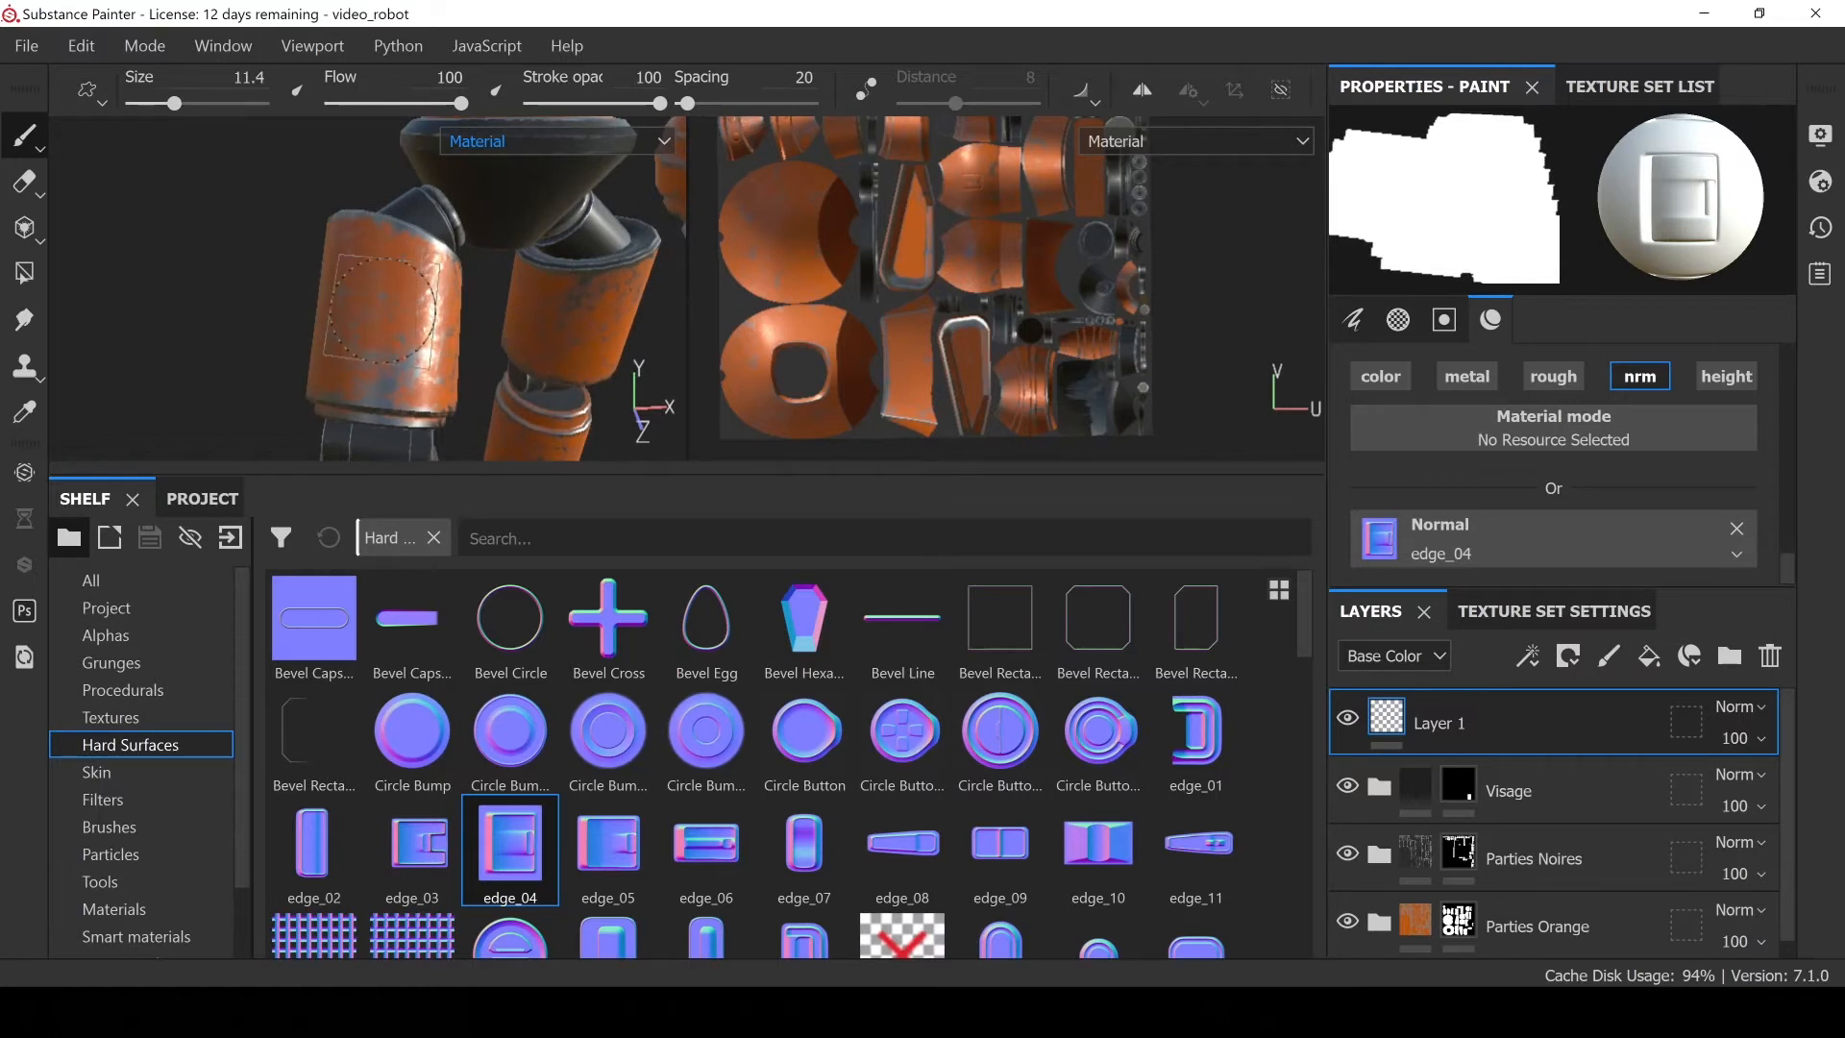
Set the brush size to 14.42 and stamp edge_04 on the front of the robot's right thigh
{"action": "right_click_drag", "start_coordinate": [384, 309], "coordinate": [383, 309], "text": "ctrl"}
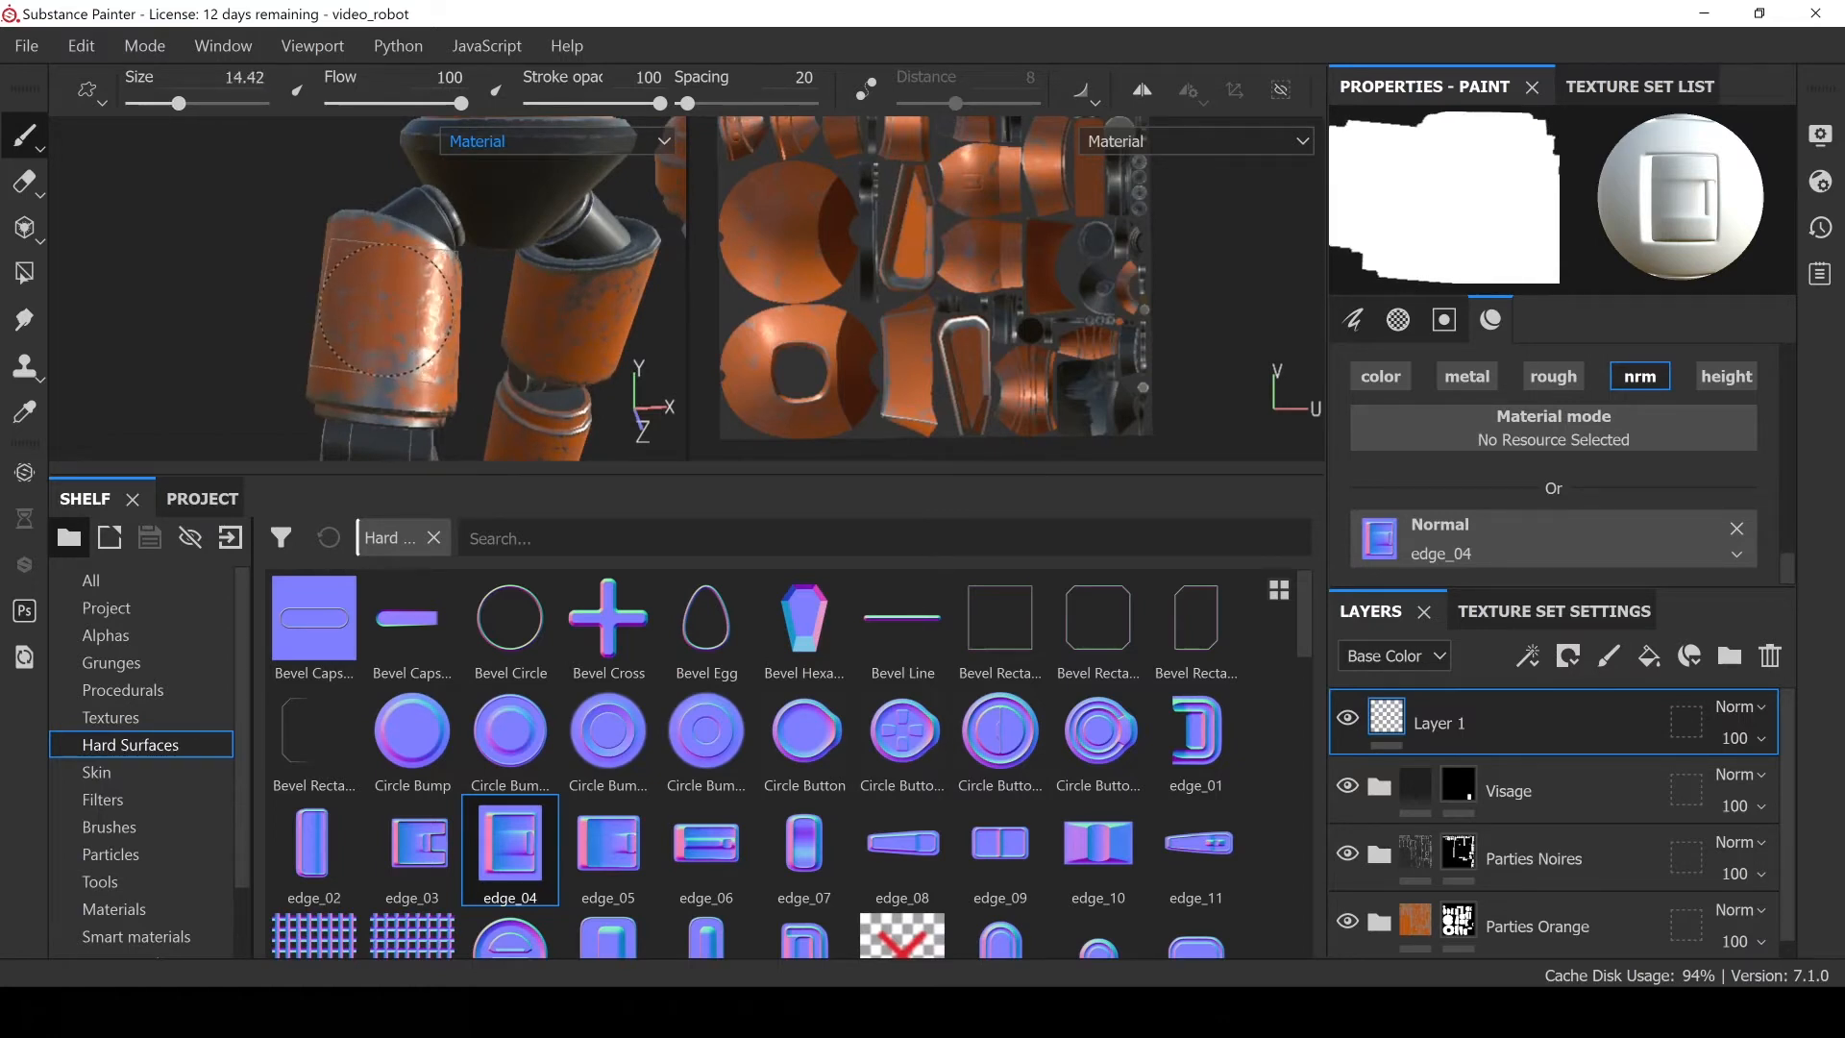
{"action": "left_click", "coordinate": [388, 314]}
{"action": "left_click_drag", "start_coordinate": [586, 316], "coordinate": [592, 325], "text": "alt"}
Examine the left thigh's panel up close in the Photos reference image, and back in Substance Painter assign edge_01 as the brush's normal map
{"action": "key", "text": "alt+Tab"}
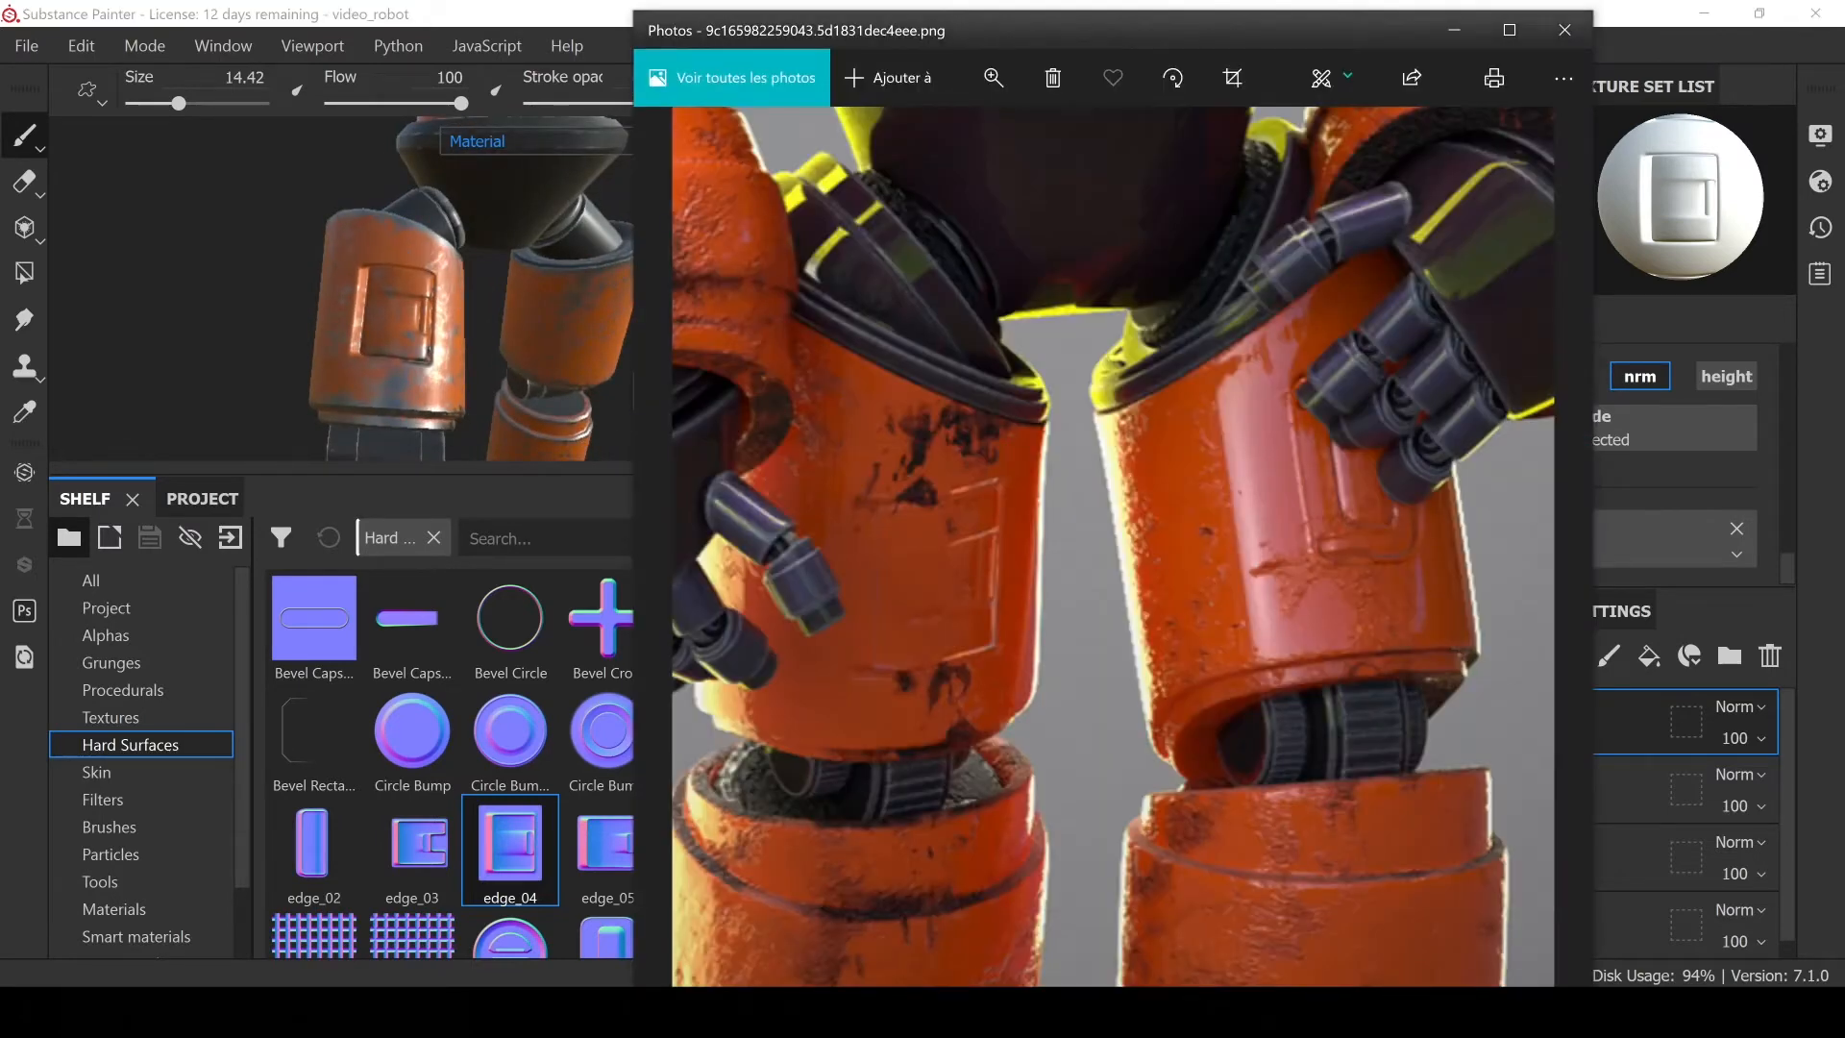
{"action": "key", "text": "alt+Tab"}
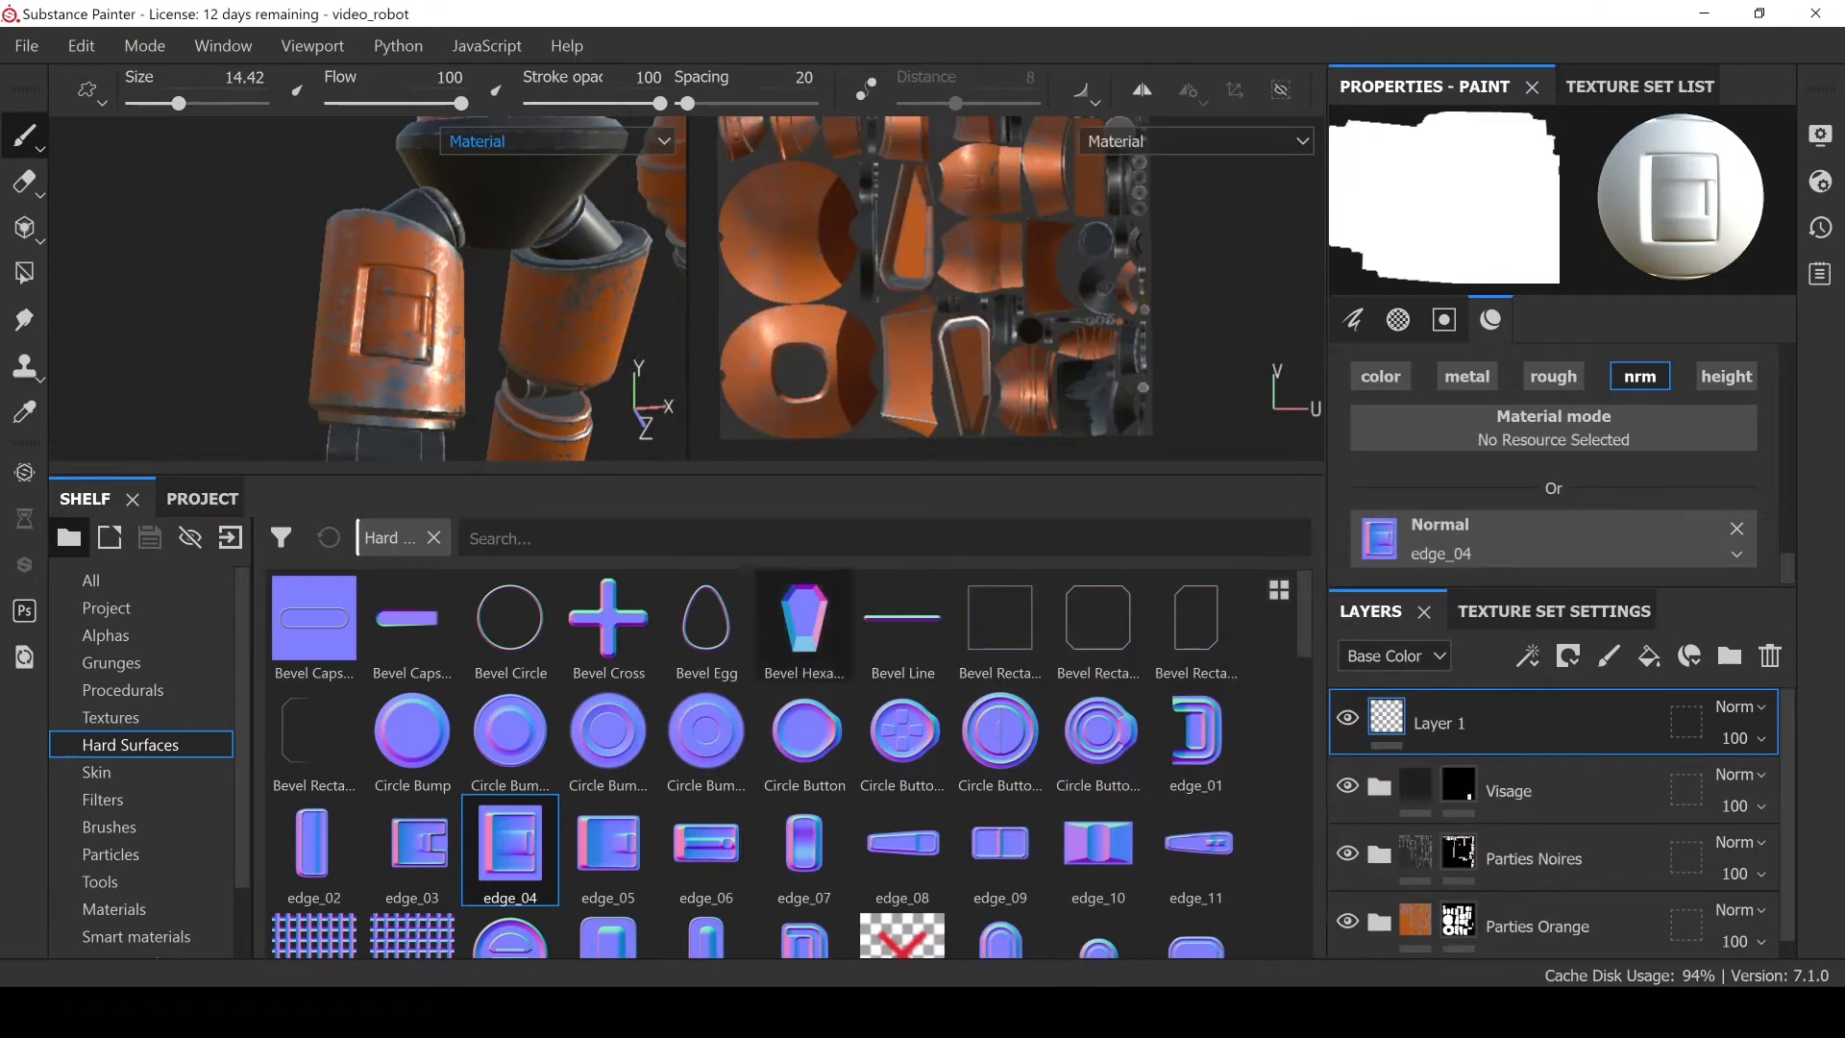
{"action": "key", "text": "alt+Tab"}
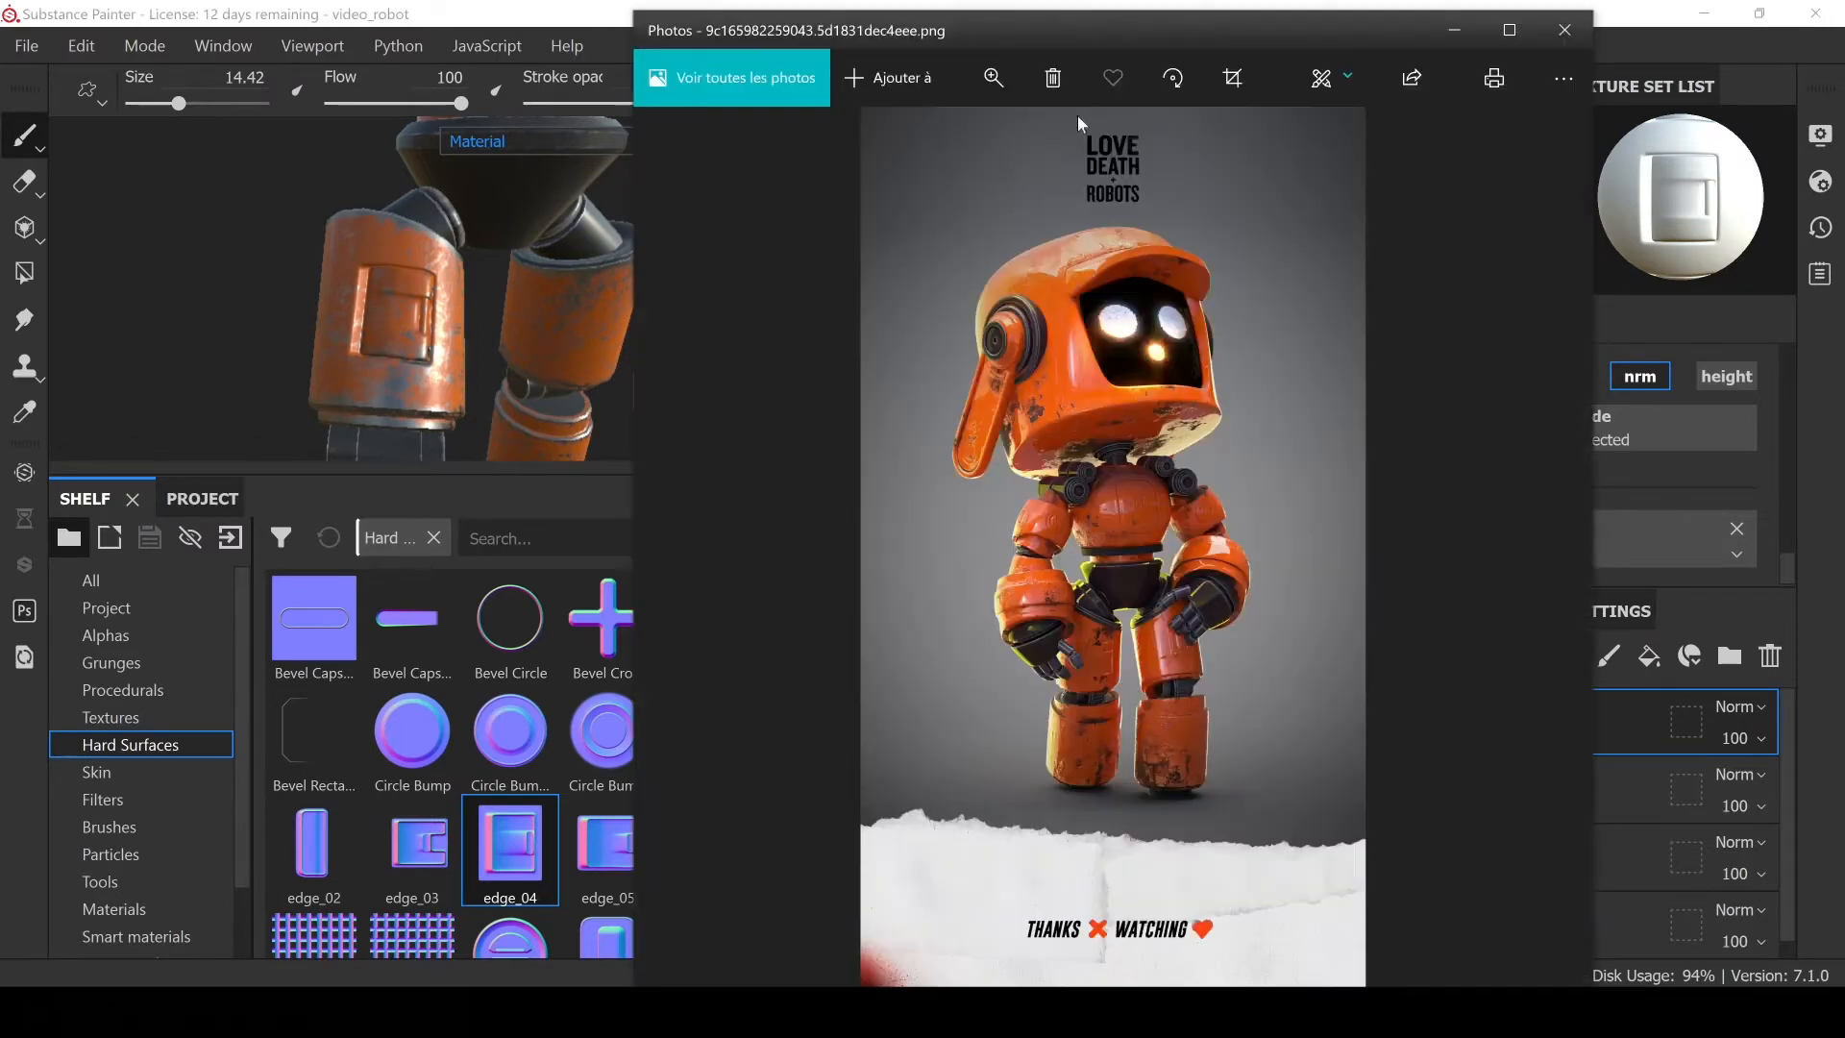
{"action": "left_click", "coordinate": [994, 77]}
{"action": "left_click_drag", "start_coordinate": [992, 139], "coordinate": [1107, 140]}
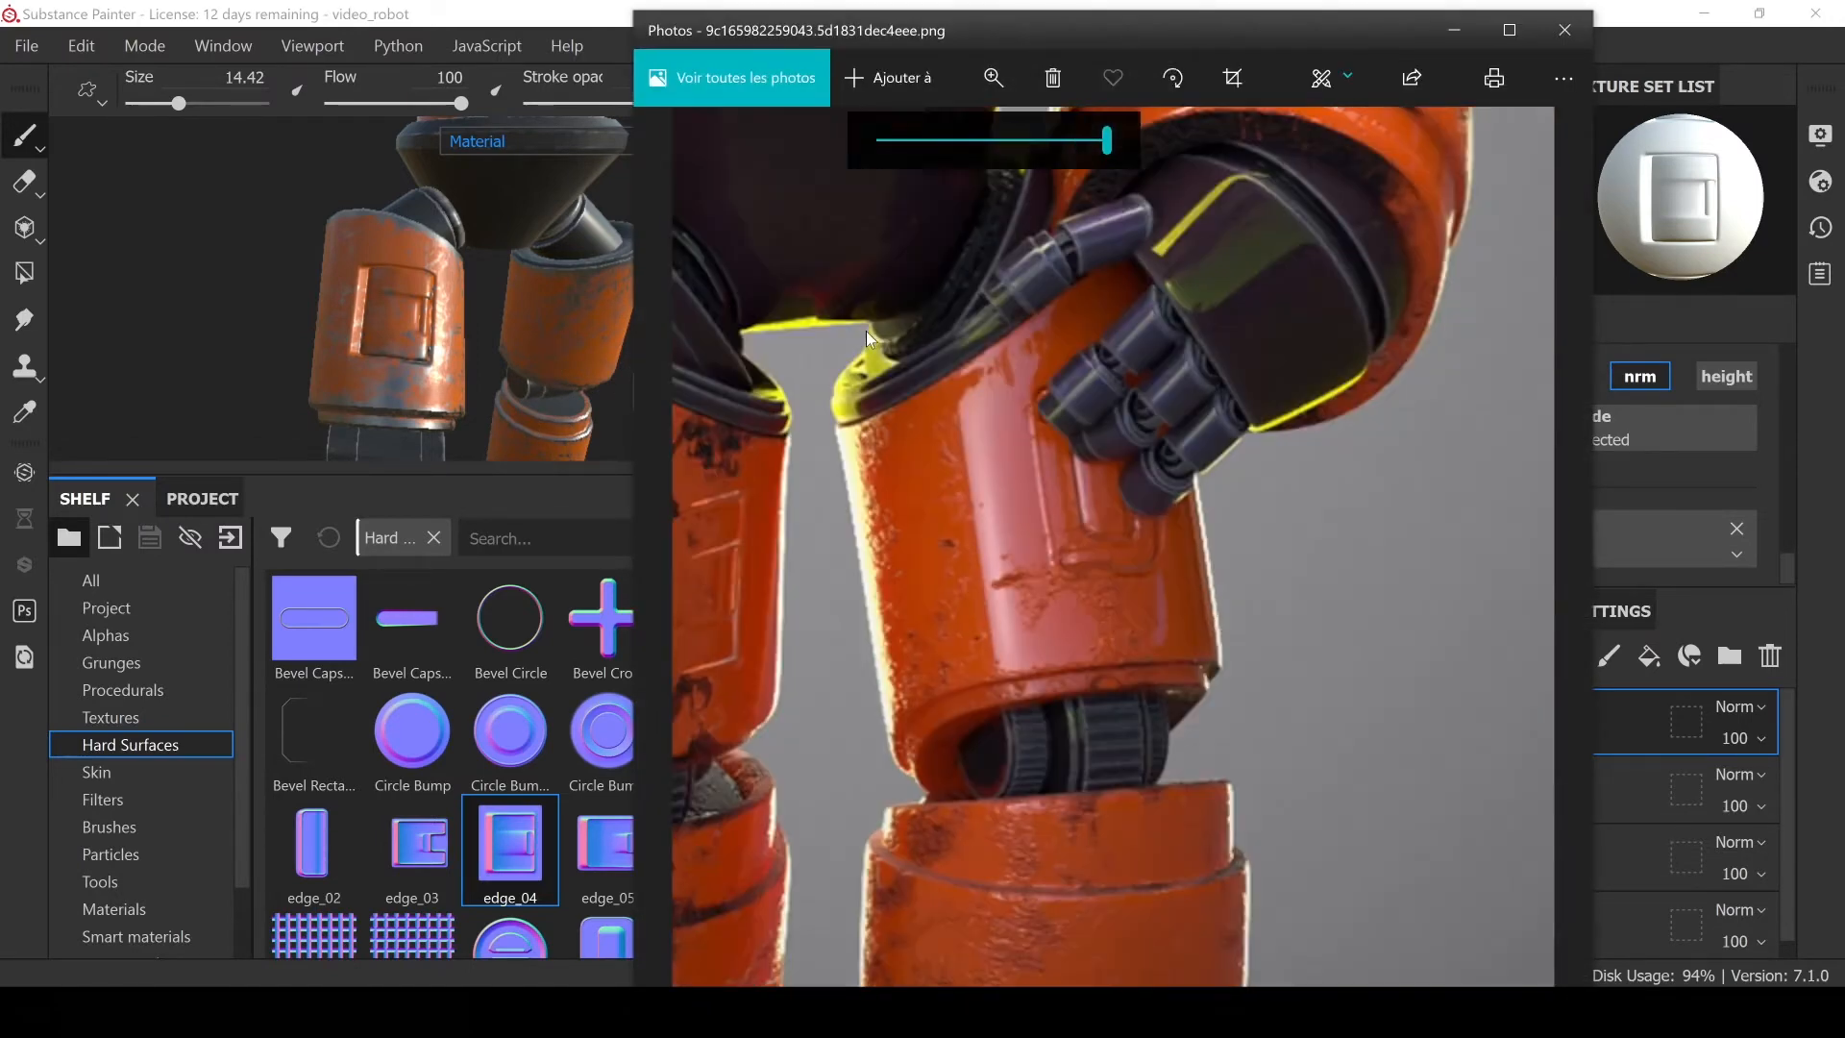
{"action": "key", "text": "alt+Tab"}
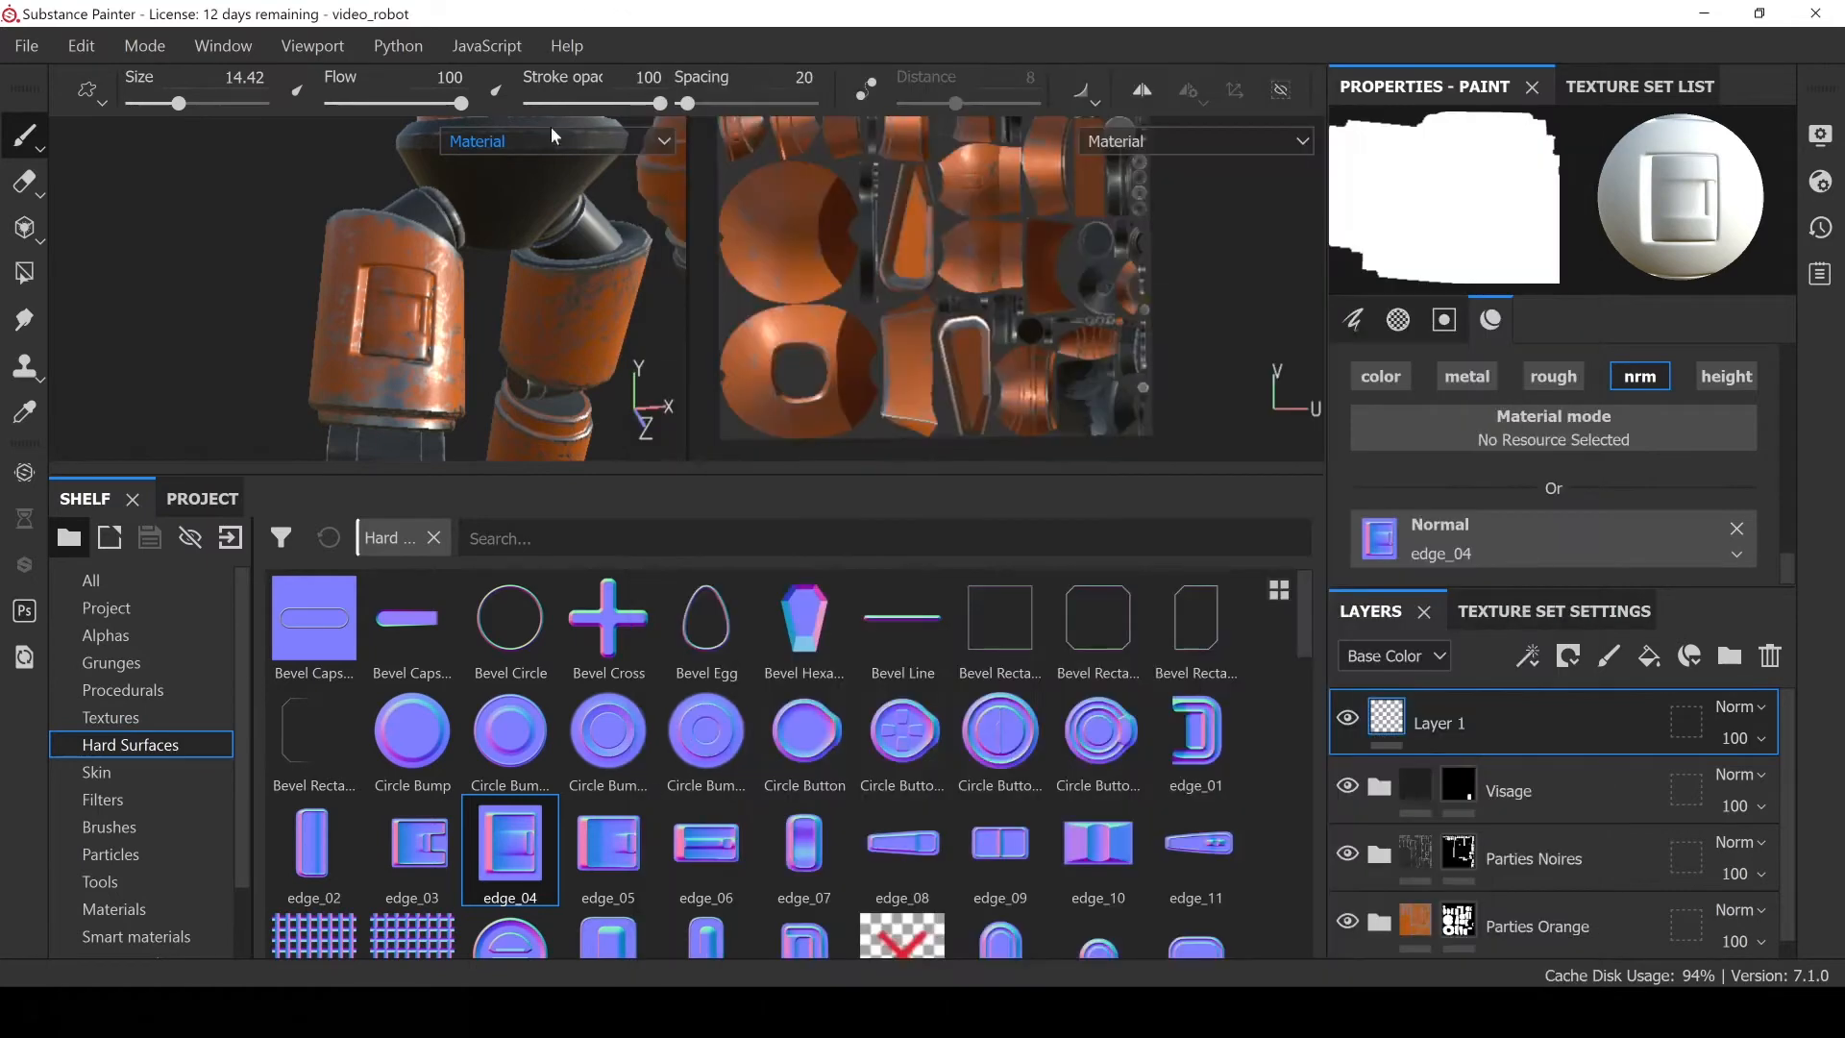
{"action": "left_click", "coordinate": [803, 845]}
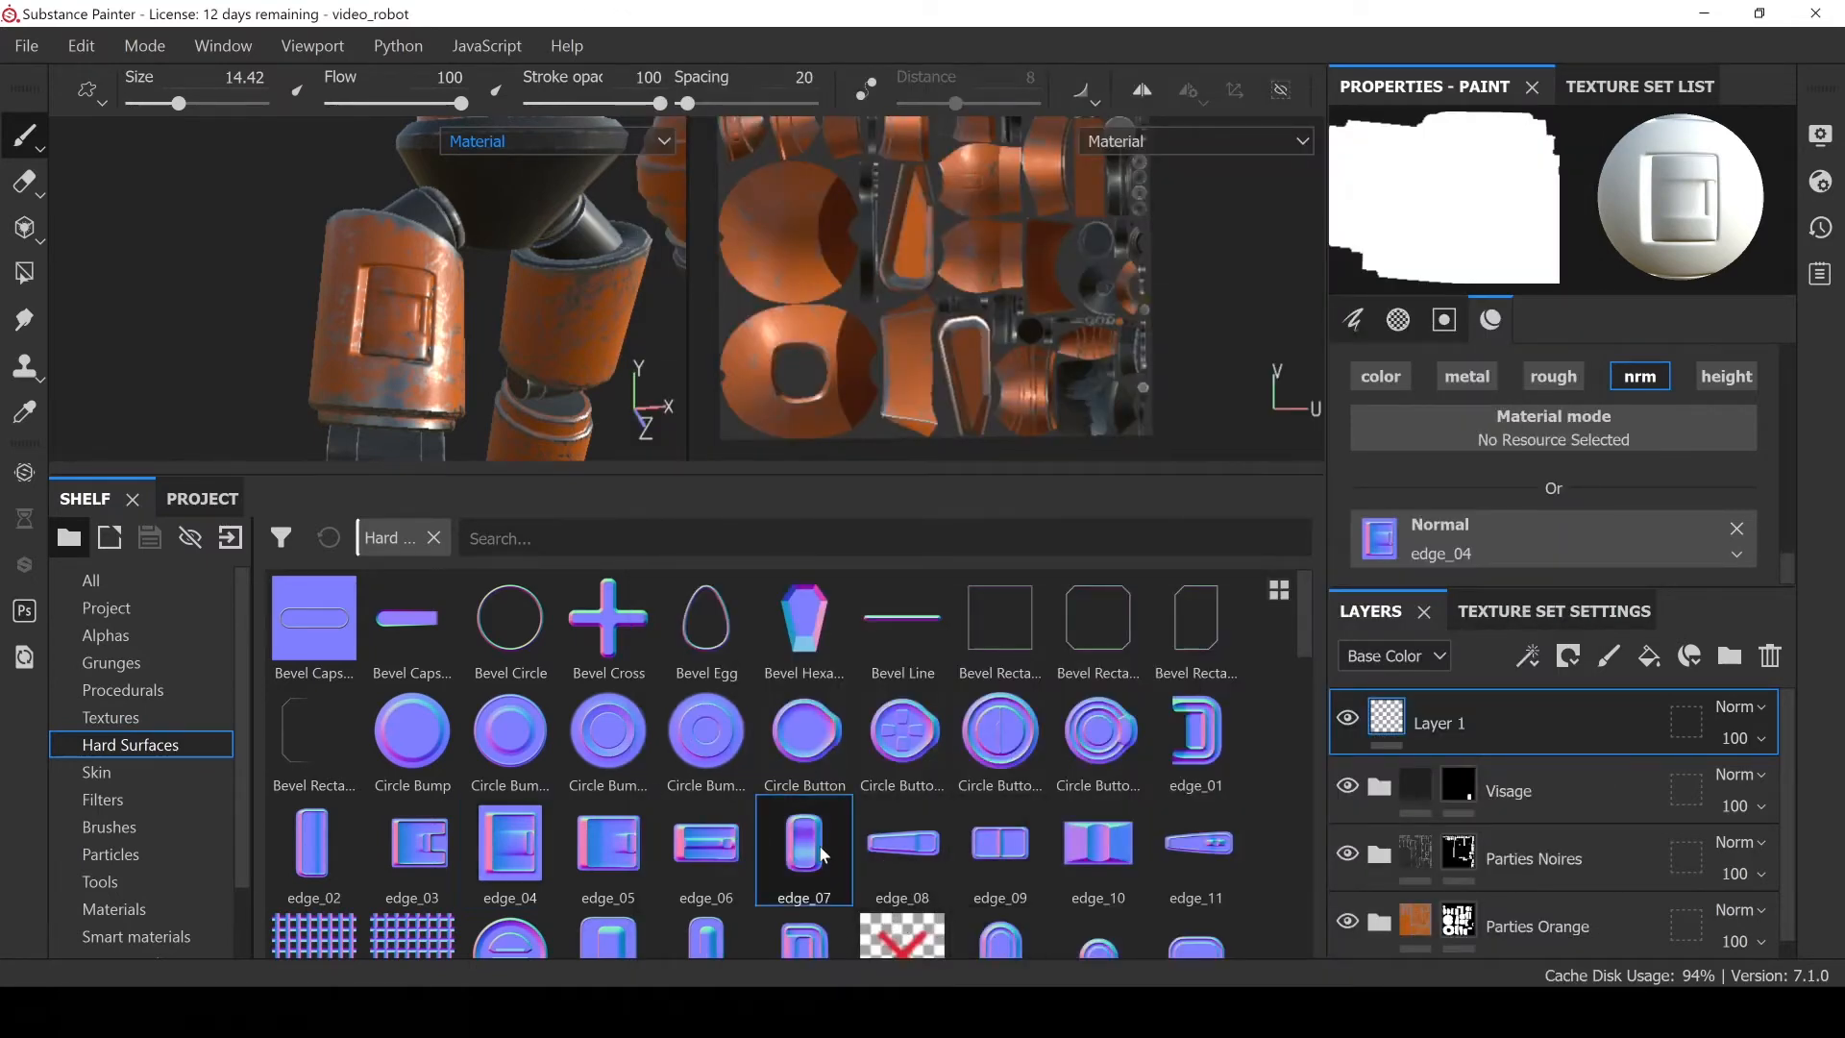
{"action": "left_click", "coordinate": [1201, 749]}
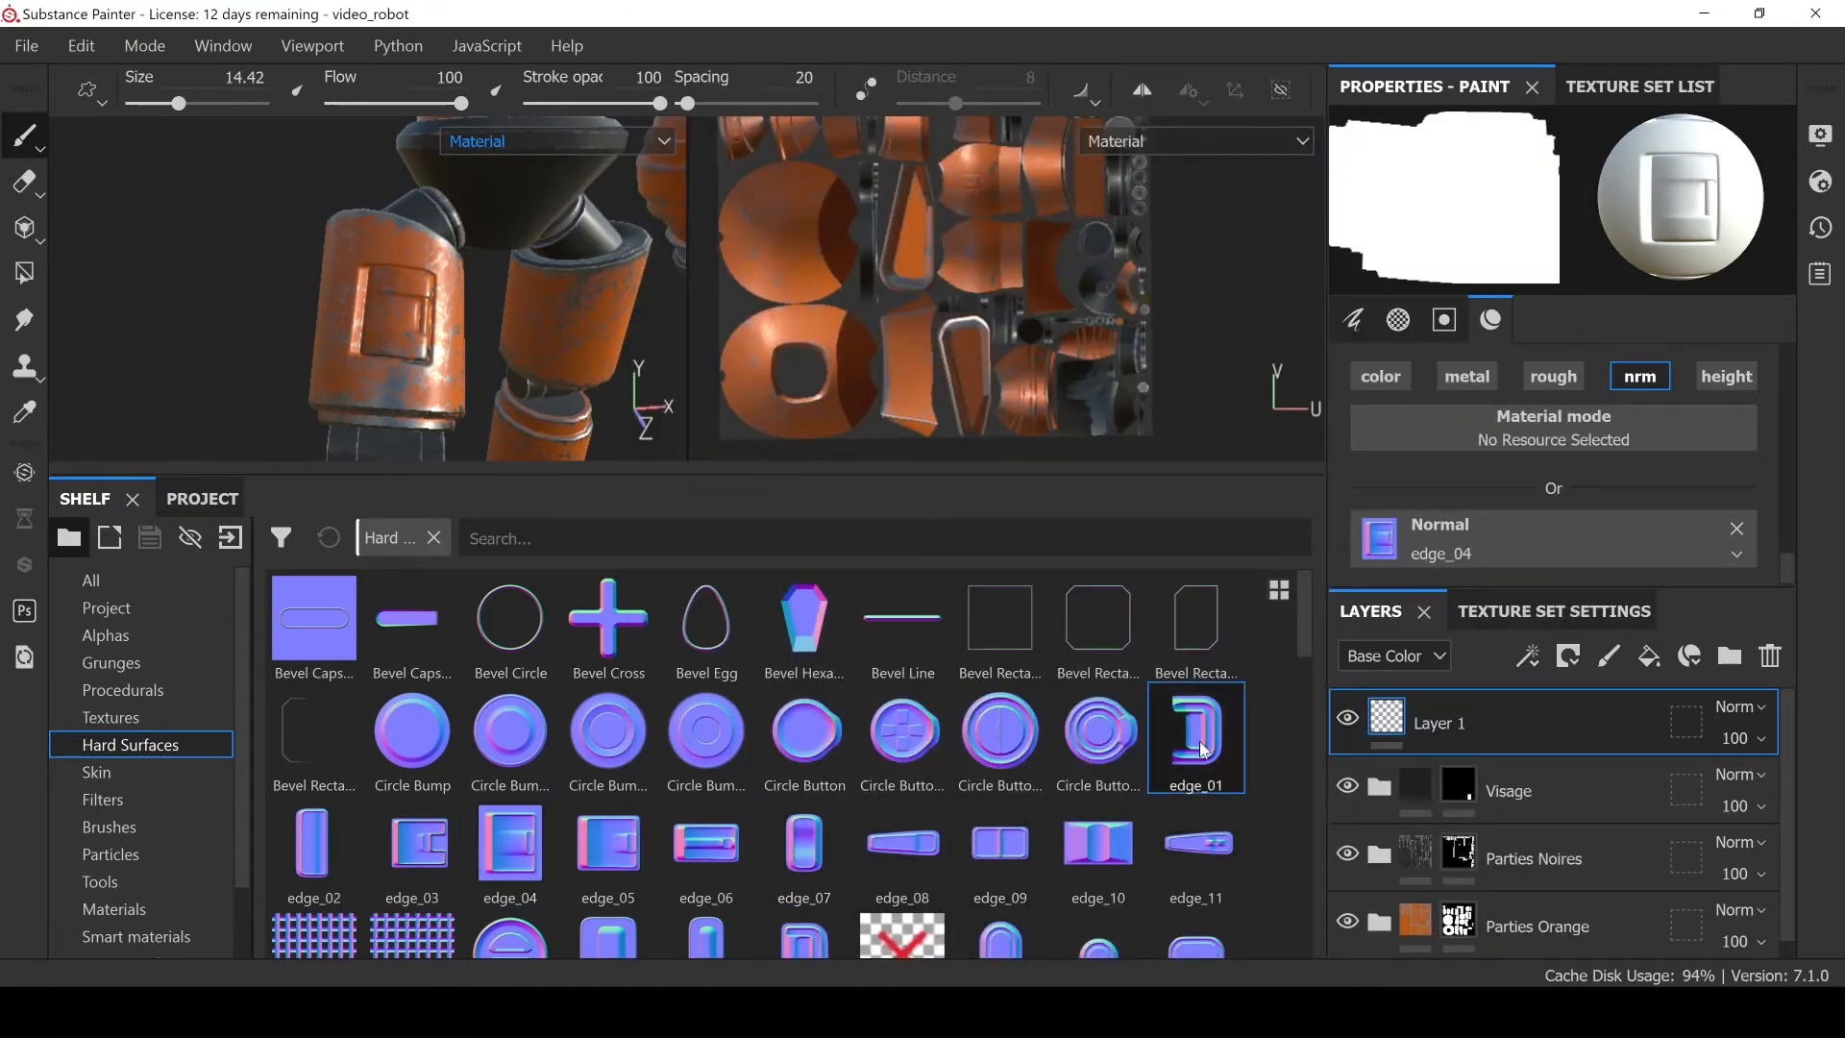
{"action": "key", "text": "alt+Tab"}
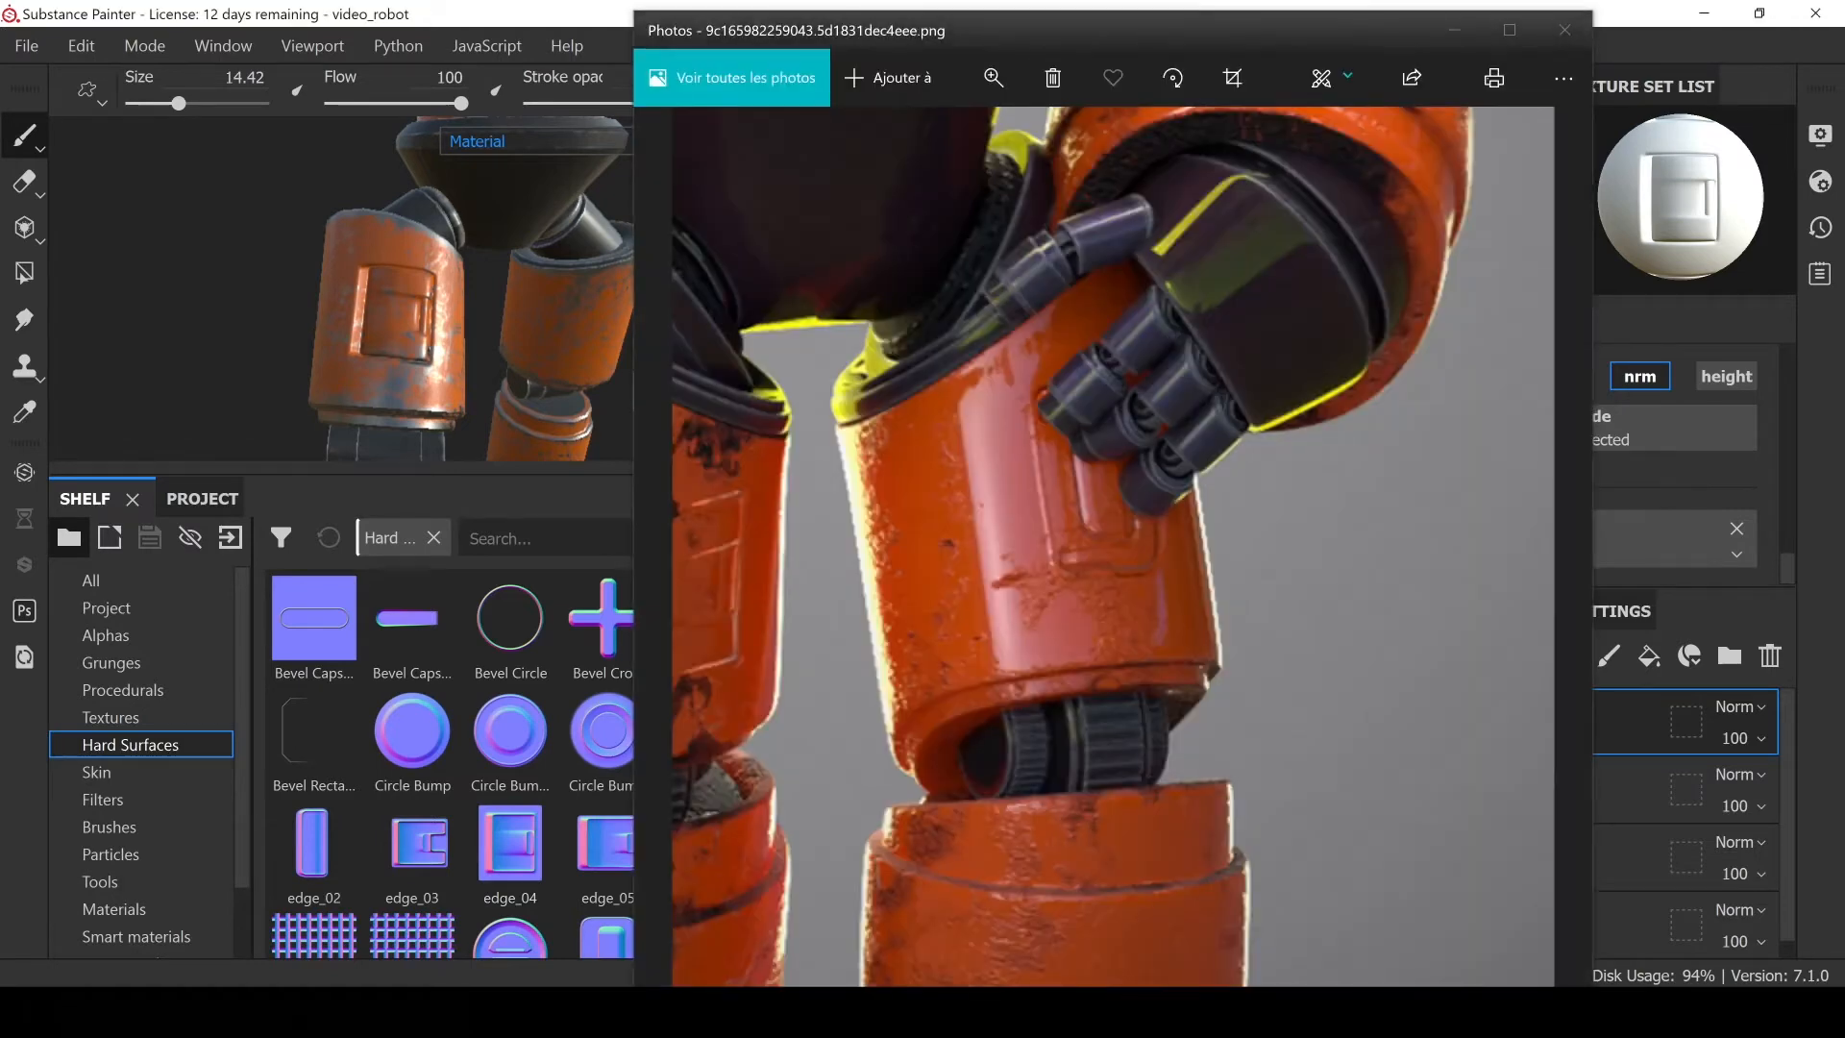
{"action": "key", "text": "alt+Tab"}
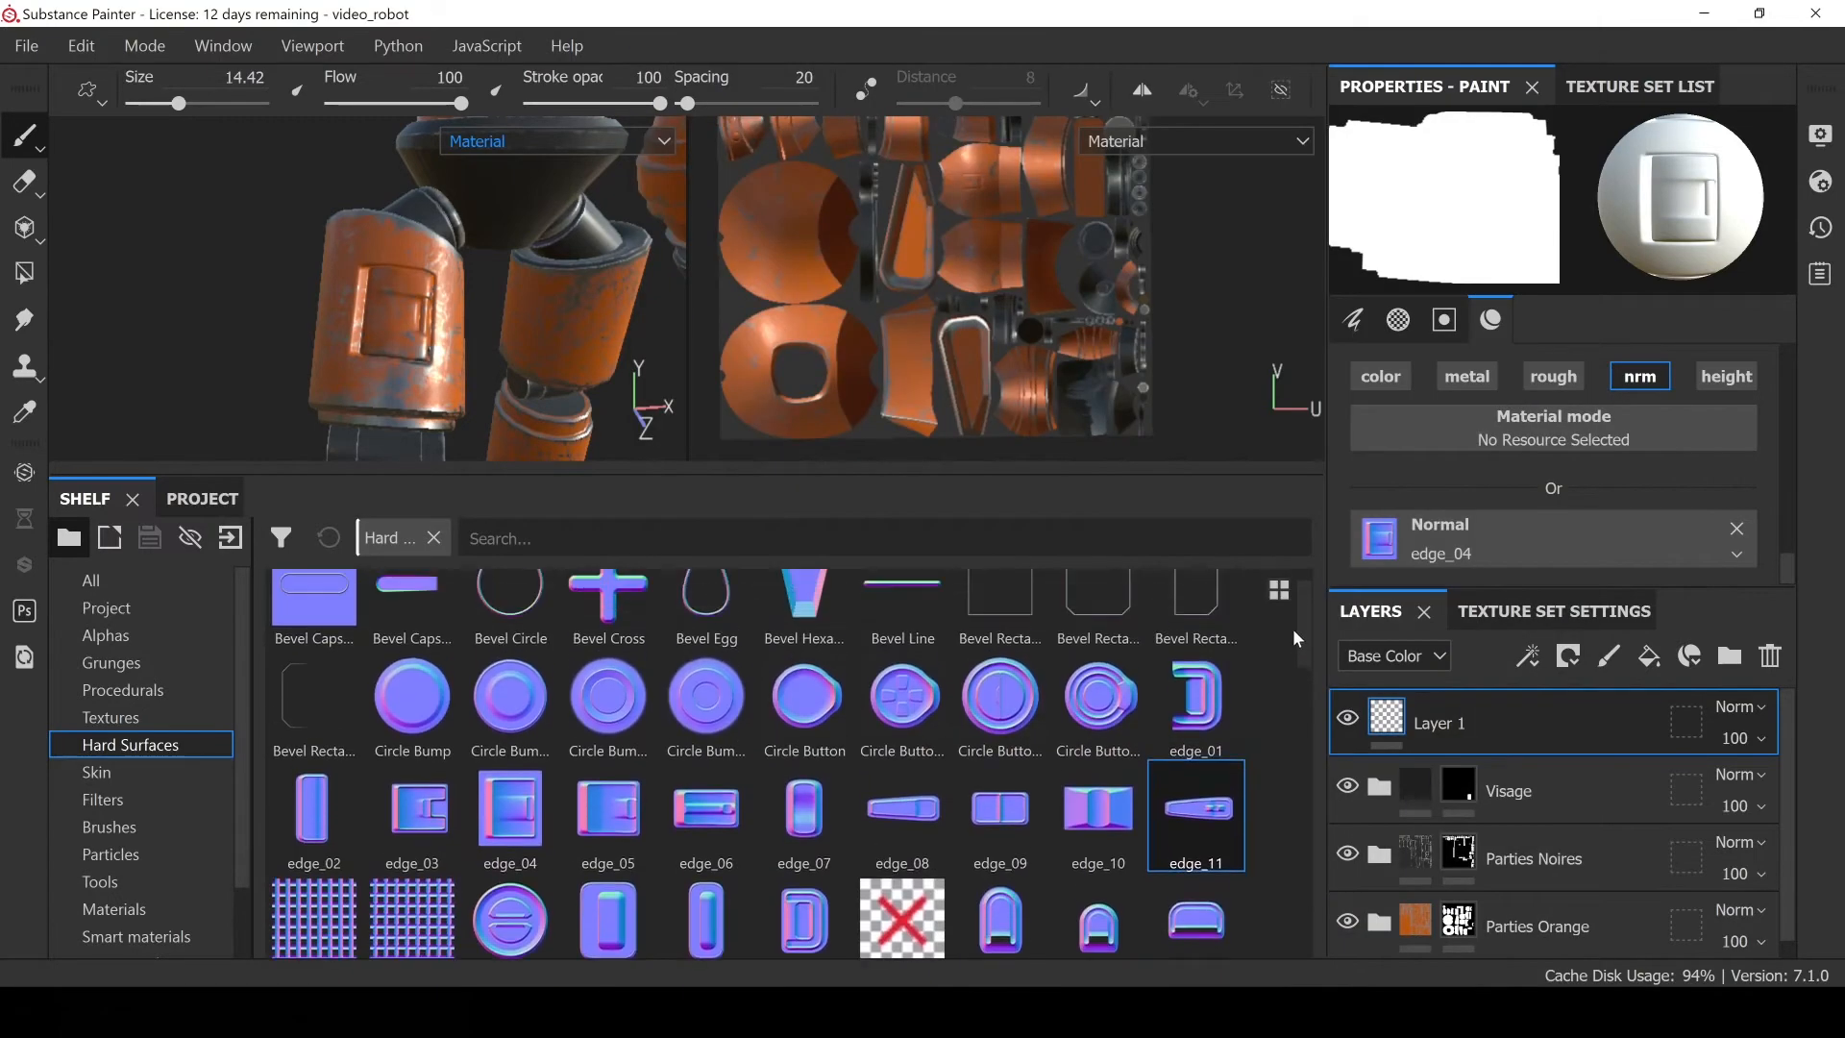
{"action": "left_click", "coordinate": [1204, 711]}
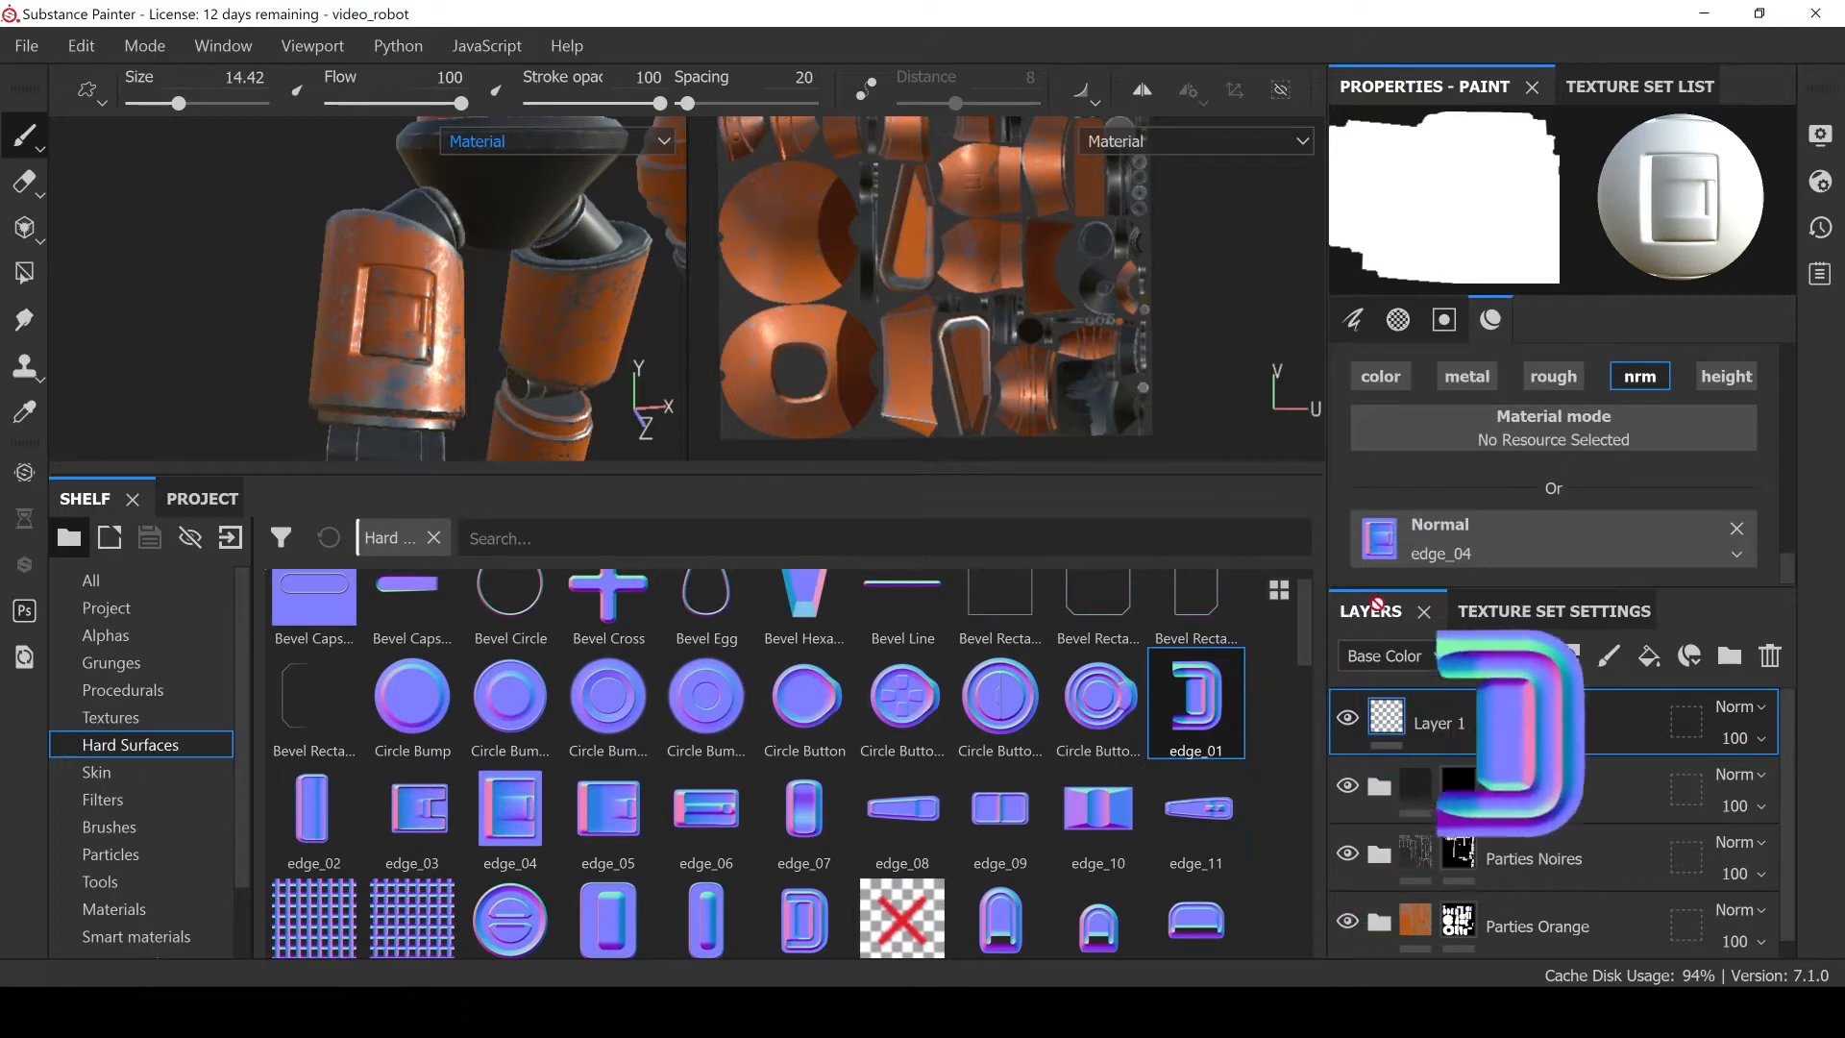
{"action": "left_click_drag", "start_coordinate": [1301, 642], "coordinate": [1300, 623]}
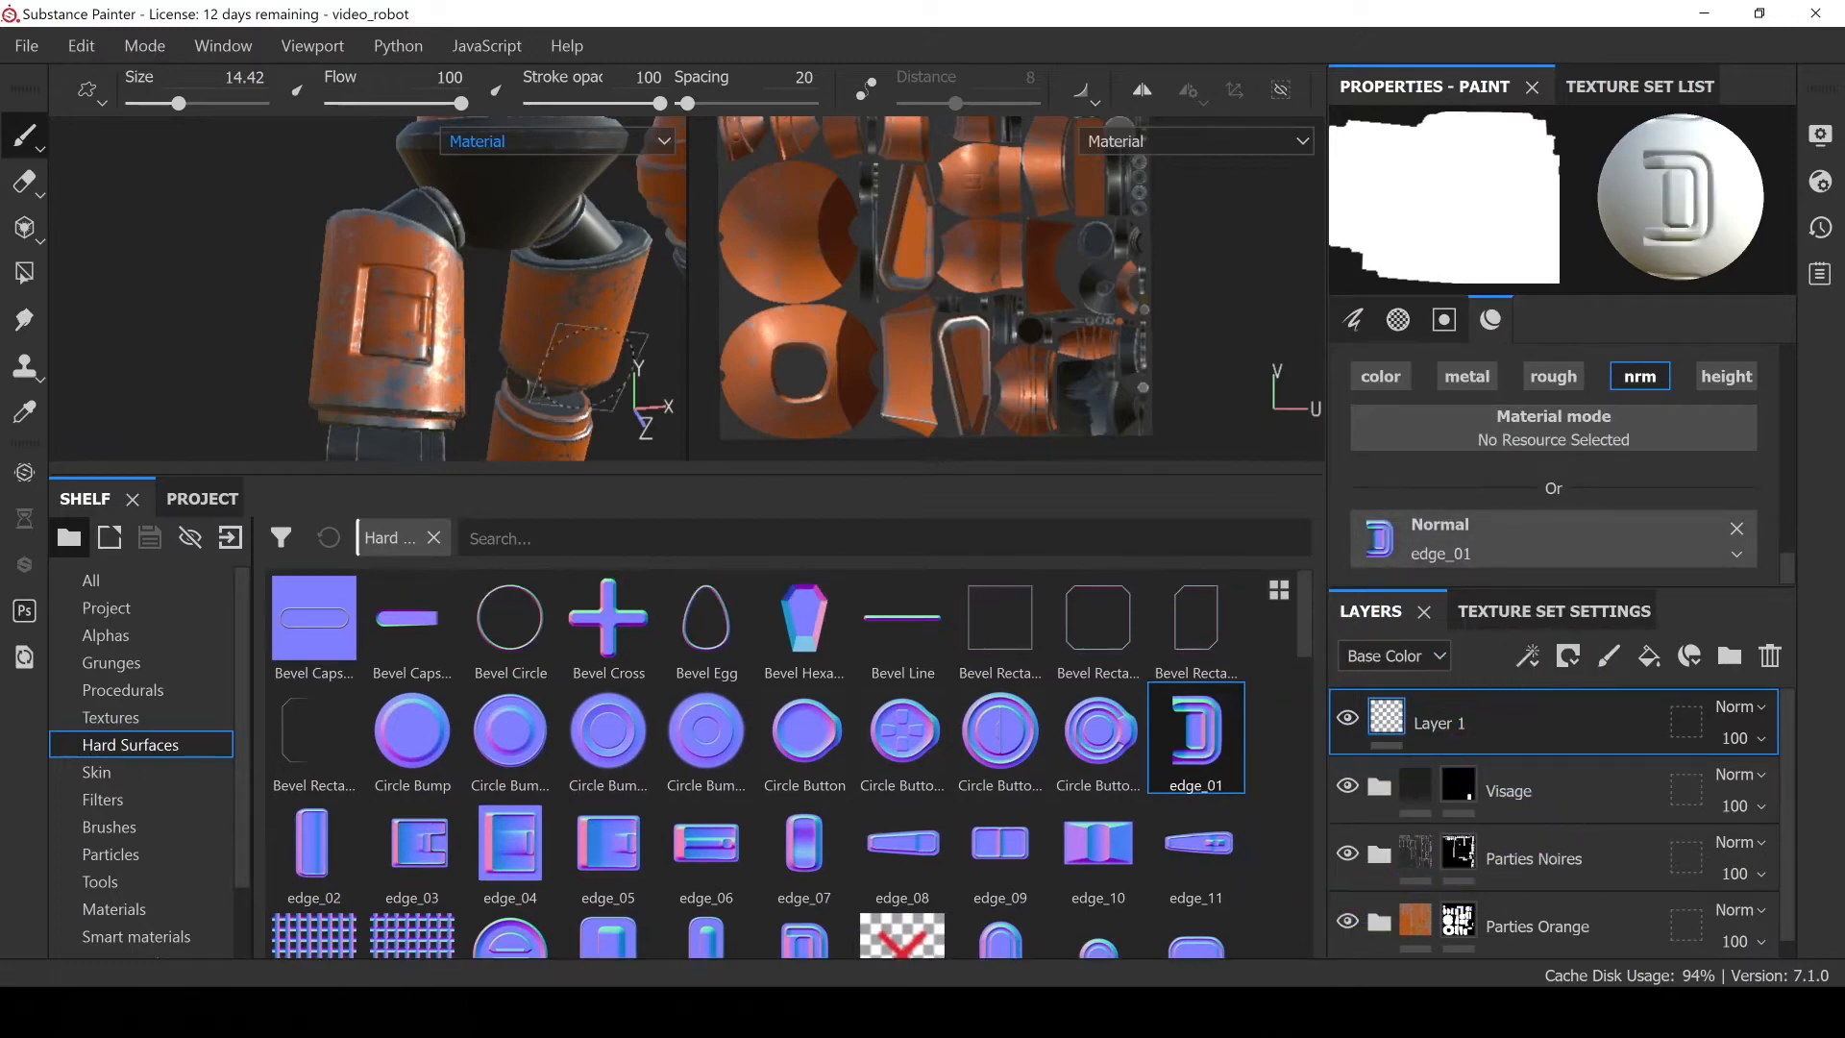
Stamp edge_01 on the front of the robot's left thigh at brush size 14.42 and check it against the other leg
{"action": "mouse_move", "coordinate": [588, 368]}
{"action": "left_mouse_down", "text": "alt"}
{"action": "mouse_move", "coordinate": [557, 360]}
{"action": "mouse_move", "coordinate": [614, 374]}
{"action": "mouse_move", "coordinate": [612, 337]}
{"action": "mouse_move", "coordinate": [399, 293]}
{"action": "left_mouse_up", "text": "alt"}
{"action": "scroll", "coordinate": [615, 375], "scroll_direction": "up", "scroll_amount": 3}
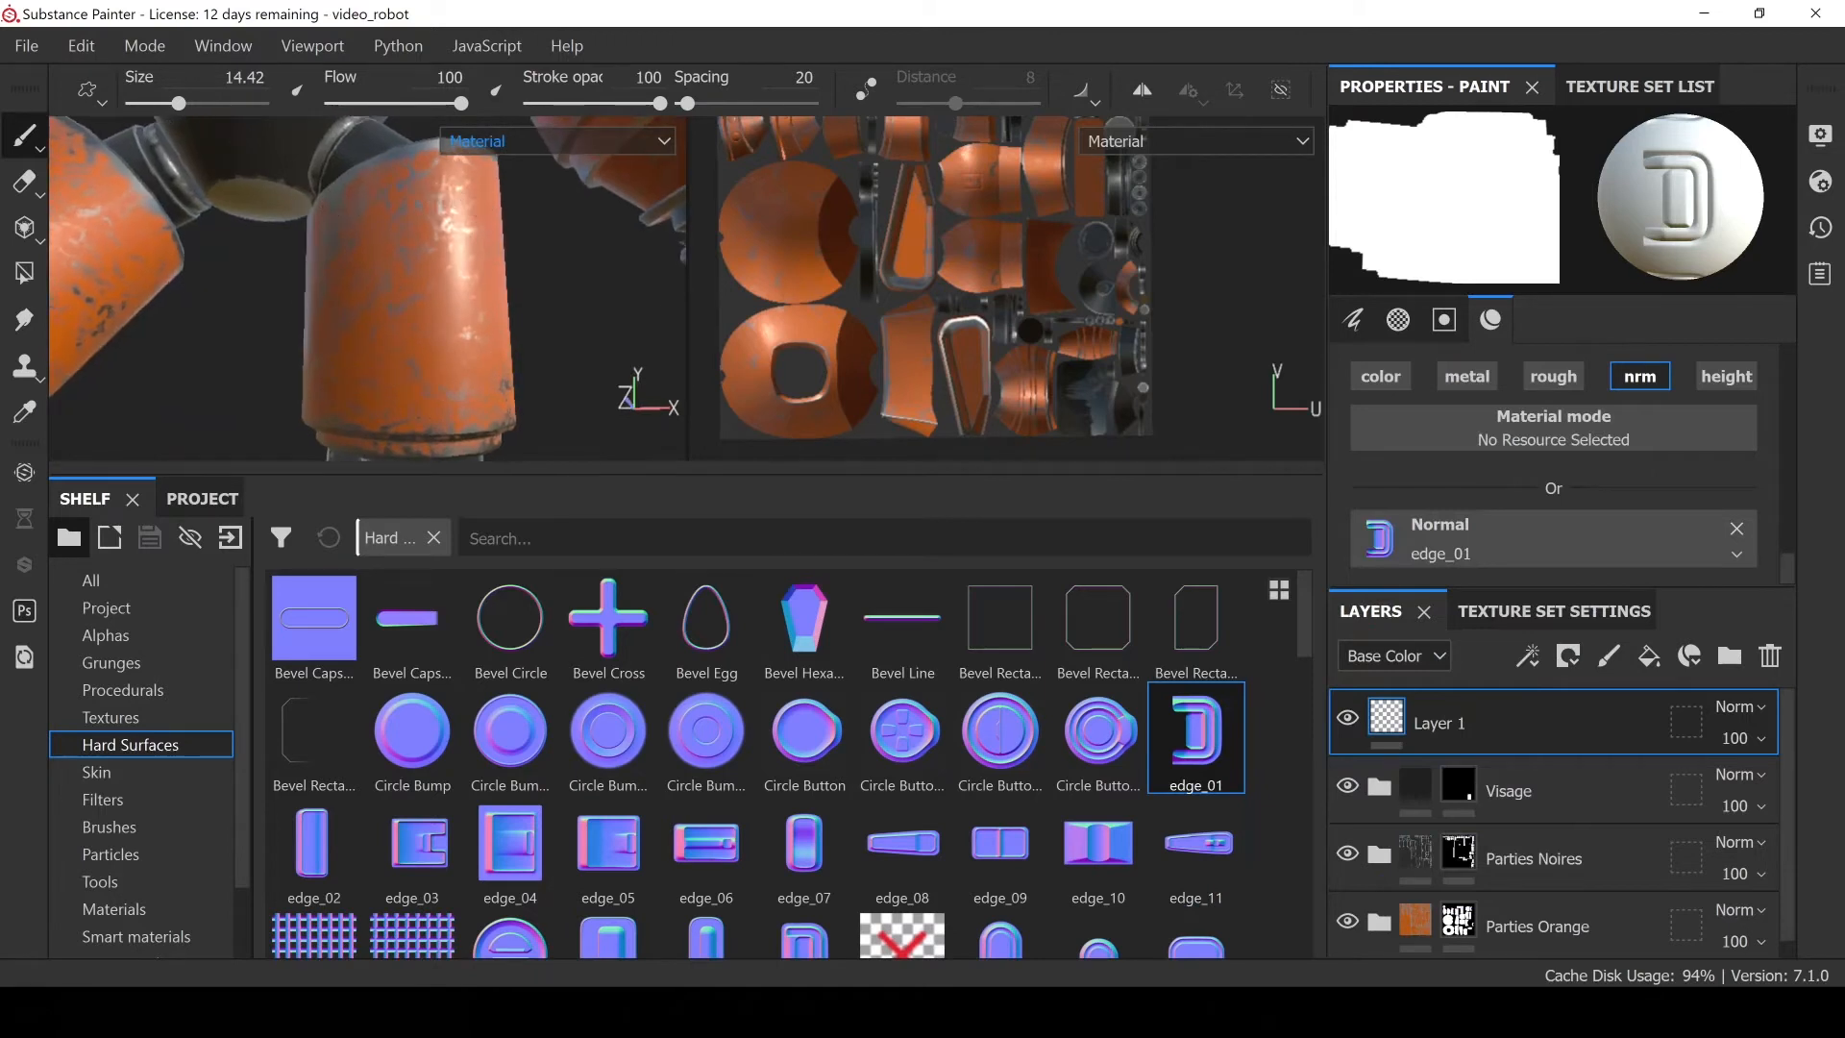
{"action": "left_click", "coordinate": [411, 293]}
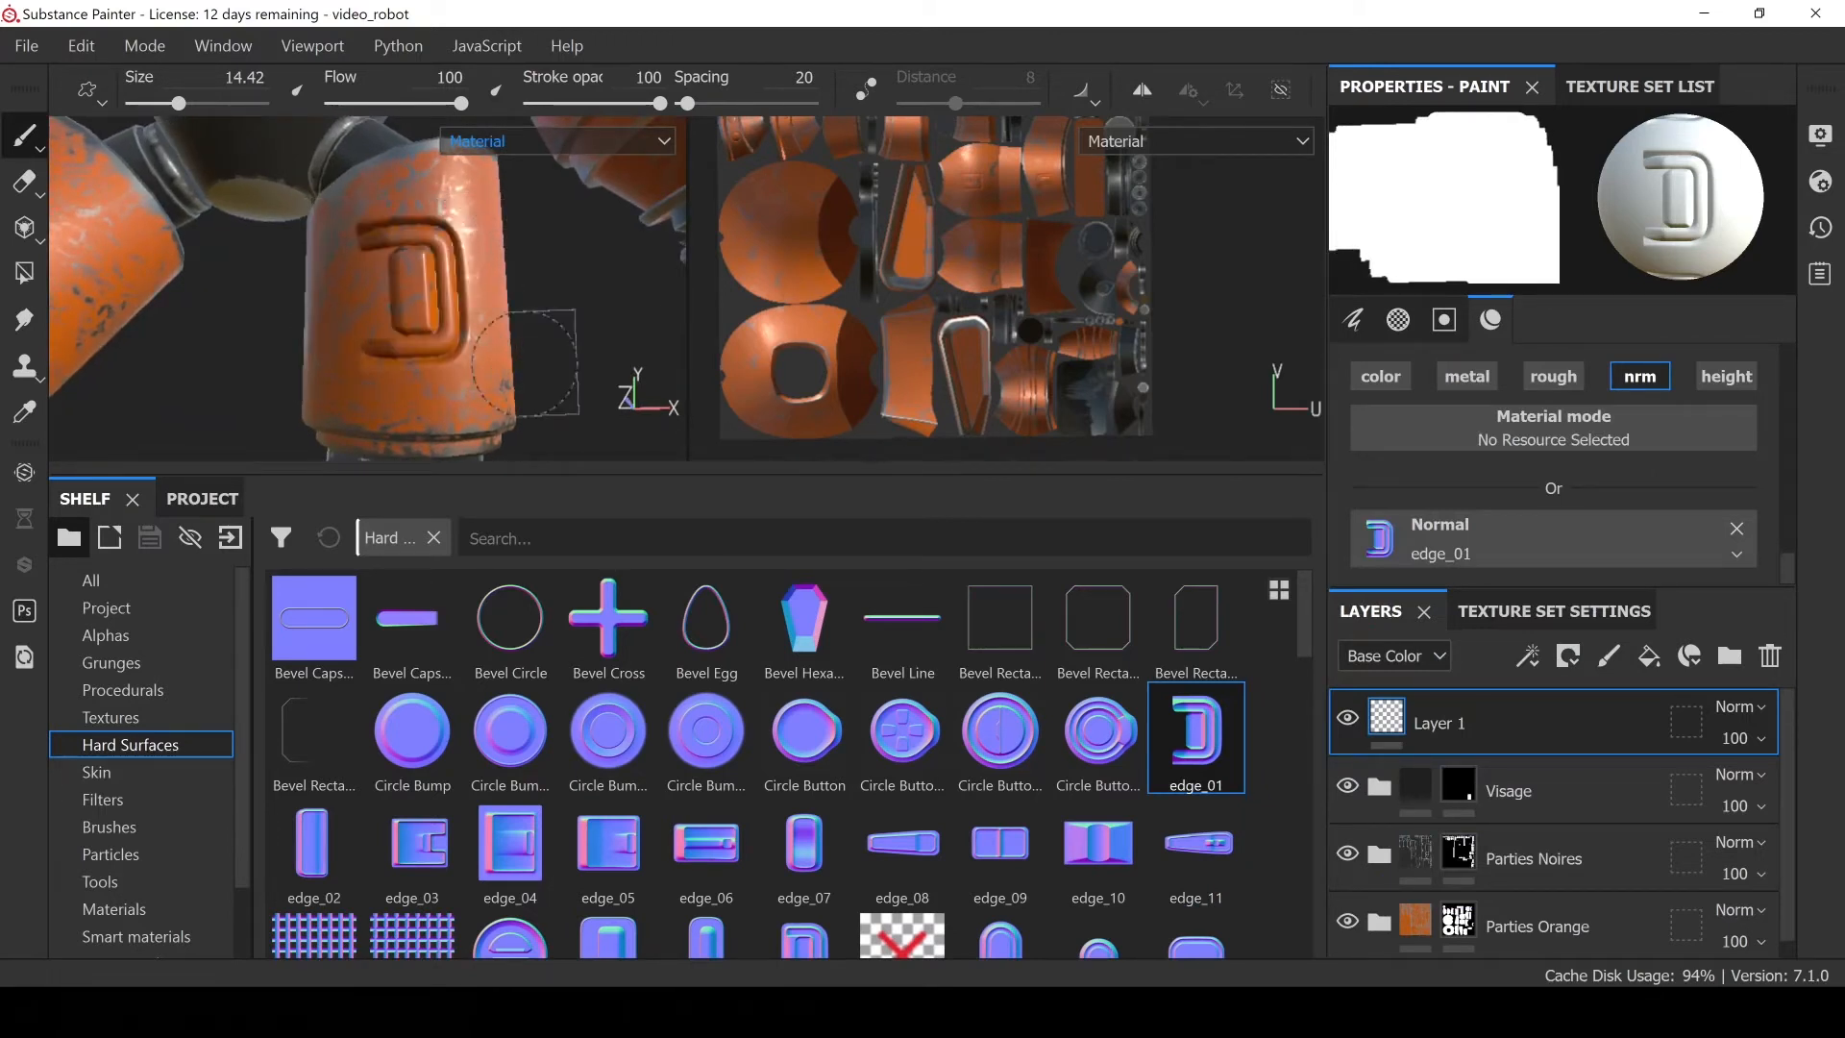
{"action": "scroll", "coordinate": [518, 336], "scroll_direction": "down", "scroll_amount": 5}
{"action": "scroll", "coordinate": [498, 336], "scroll_direction": "up", "scroll_amount": 3}
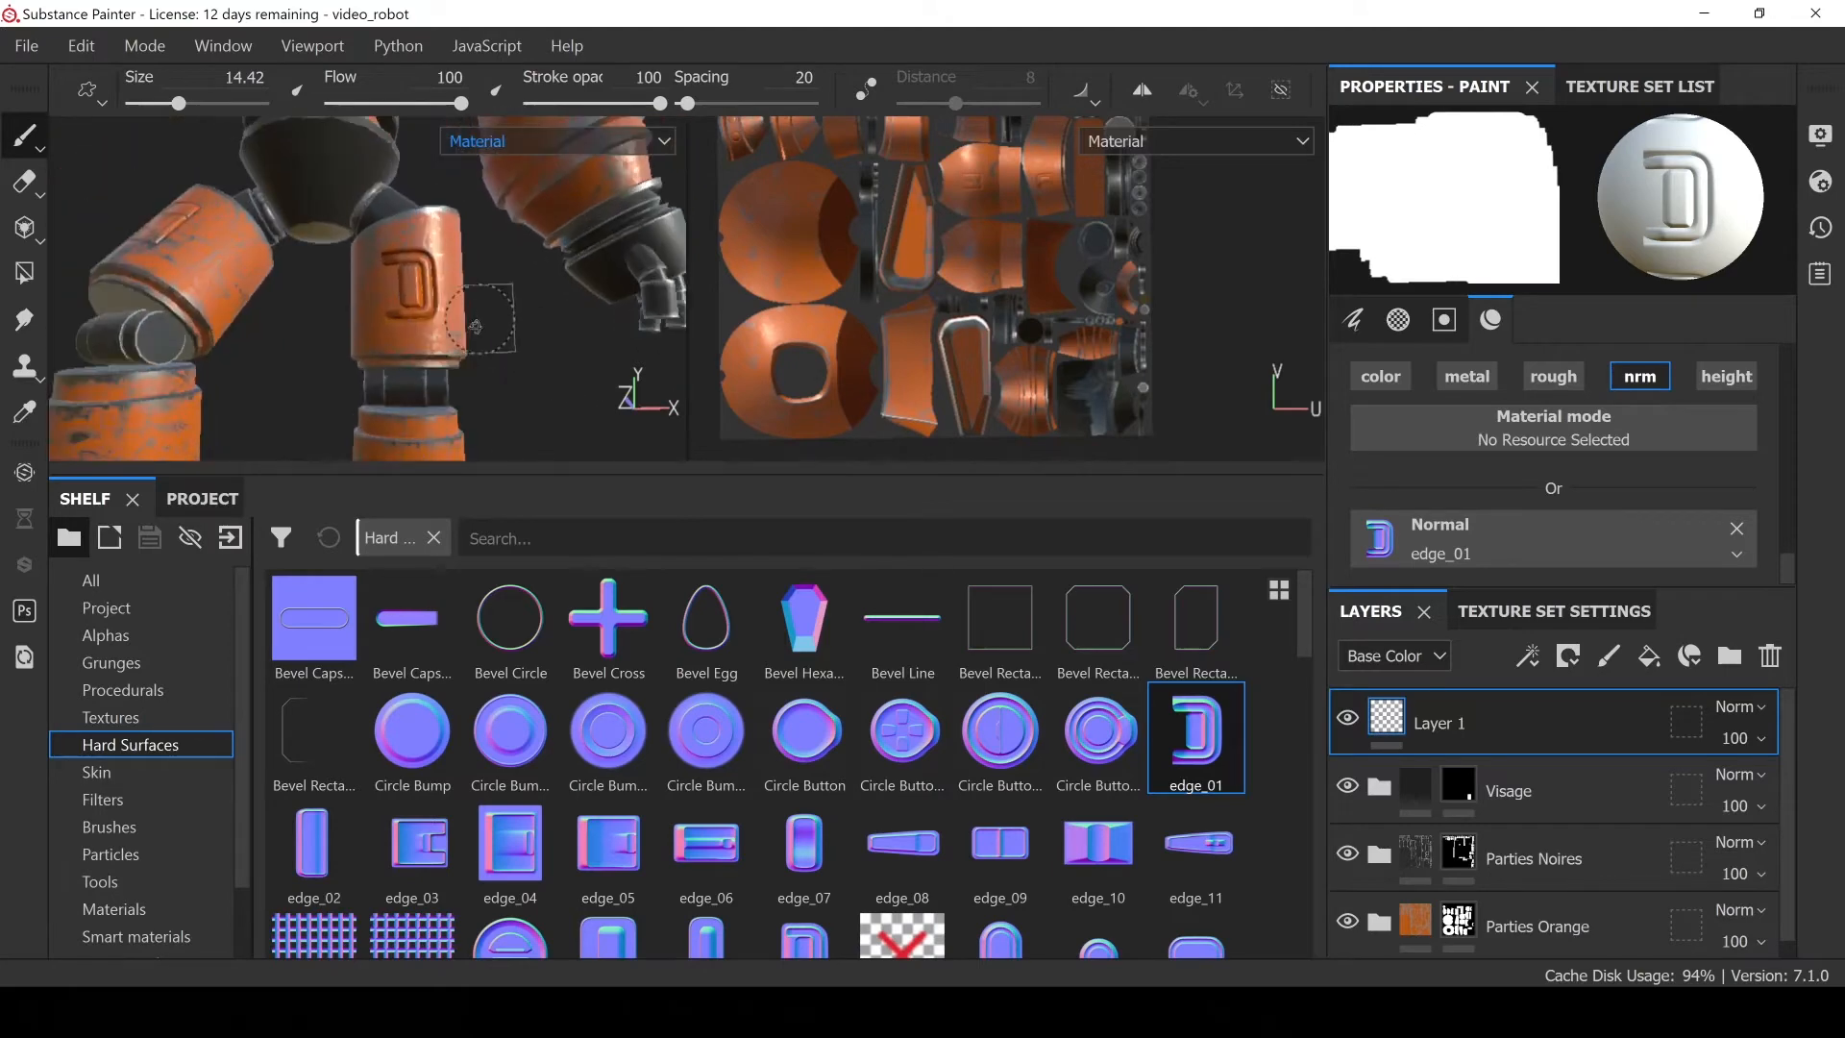
{"action": "left_click_drag", "start_coordinate": [491, 309], "coordinate": [615, 343], "text": "alt"}
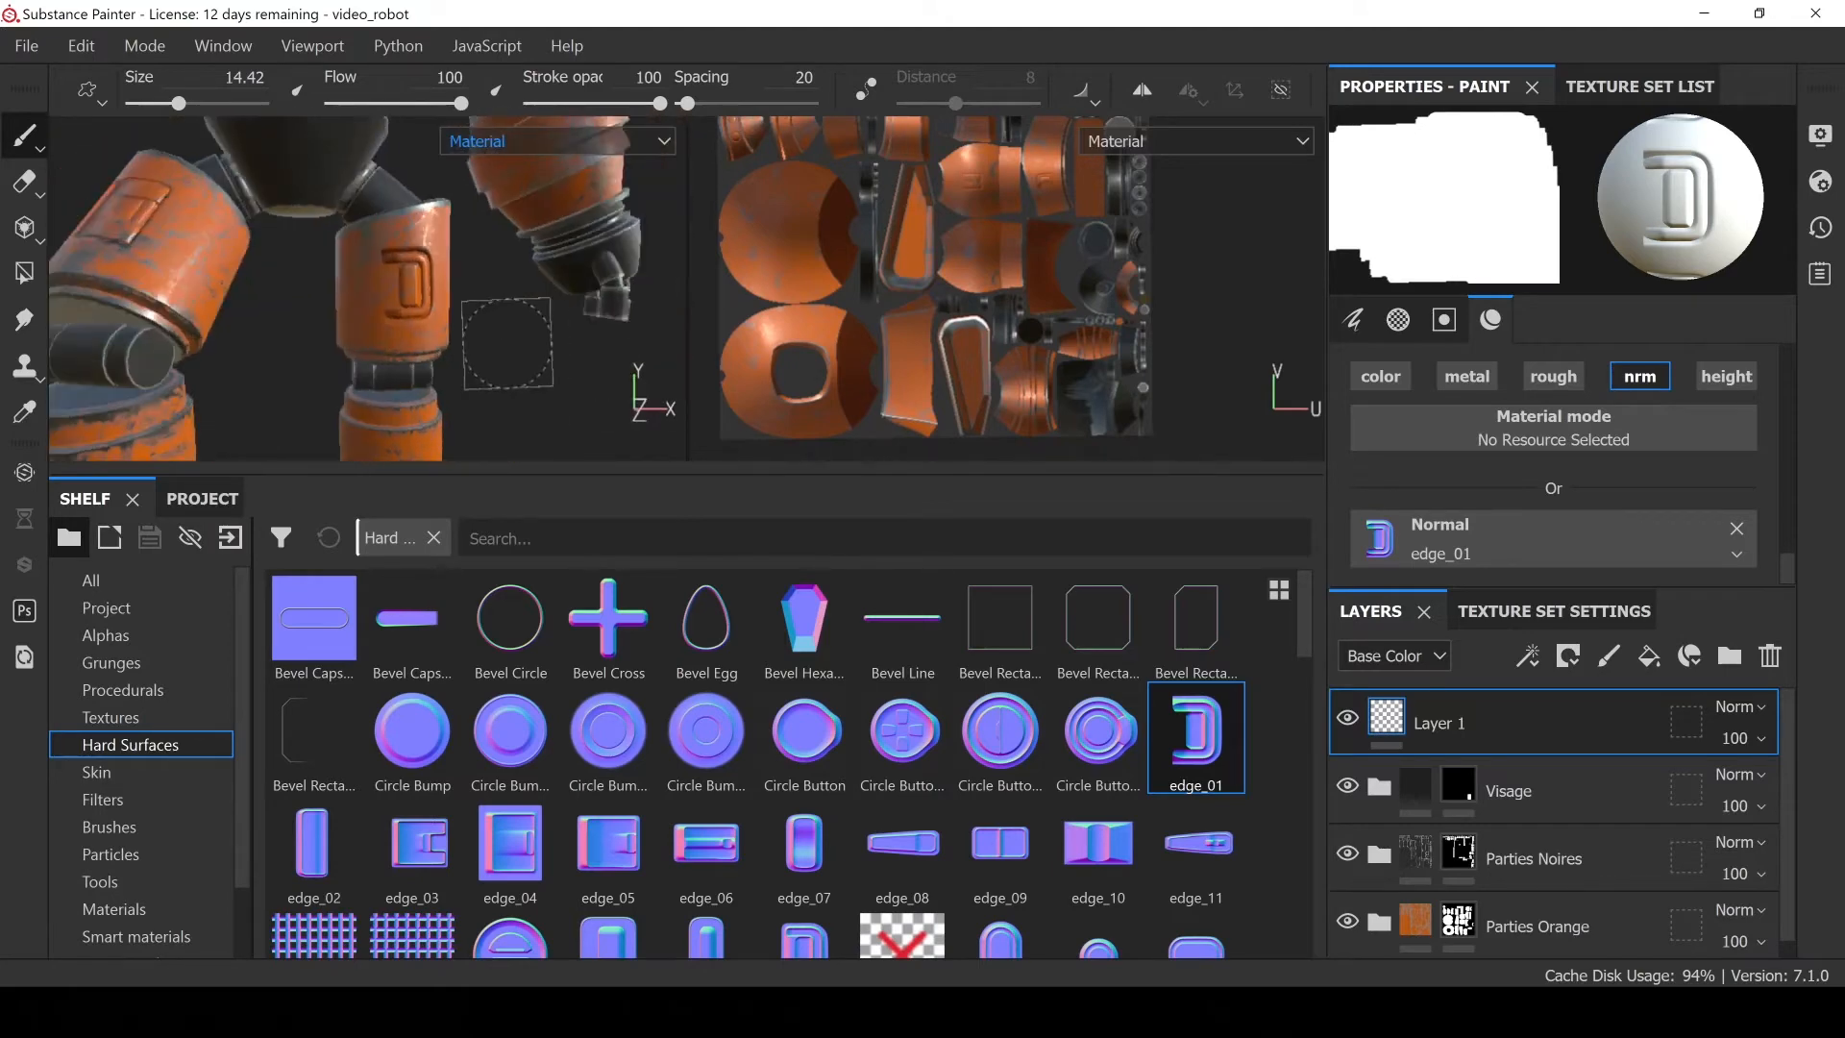
Inspect the whole robot from the front and then its helmet and ear flap from the side
{"action": "scroll", "coordinate": [480, 361], "scroll_direction": "down", "scroll_amount": 5}
{"action": "left_click_drag", "start_coordinate": [447, 331], "coordinate": [450, 298], "text": "ctrl+alt"}
{"action": "left_click_drag", "start_coordinate": [449, 350], "coordinate": [413, 408], "text": "alt"}
{"action": "middle_click_drag", "start_coordinate": [413, 409], "coordinate": [421, 371], "text": "alt"}
{"action": "left_click_drag", "start_coordinate": [421, 370], "coordinate": [432, 365], "text": "alt"}
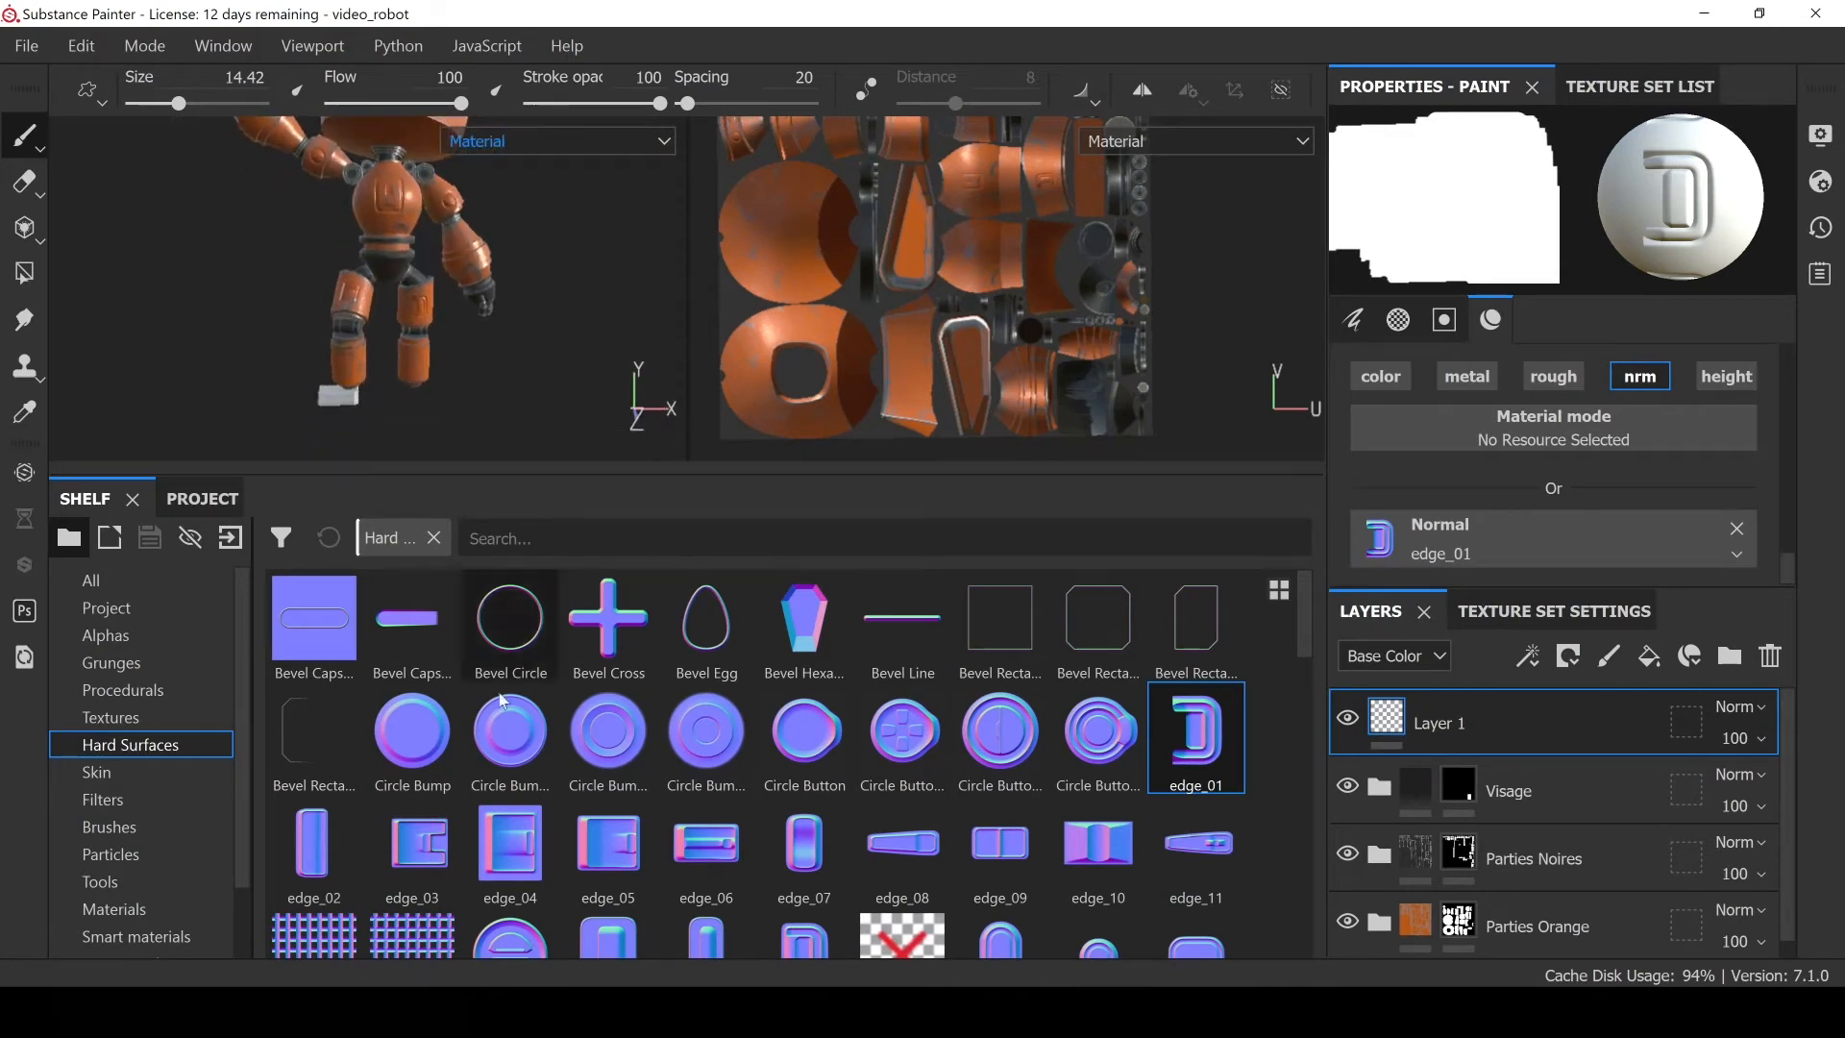
{"action": "middle_click_drag", "start_coordinate": [432, 365], "coordinate": [471, 432], "text": "alt"}
{"action": "left_click_drag", "start_coordinate": [471, 433], "coordinate": [586, 345], "text": "alt"}
{"action": "middle_click_drag", "start_coordinate": [586, 346], "coordinate": [653, 403], "text": "alt"}
Examine the arms and torso up close in the Photos reference image, then return to Substance Painter
{"action": "key", "text": "alt+Tab"}
{"action": "scroll", "coordinate": [1028, 379], "scroll_direction": "down", "scroll_amount": 5}
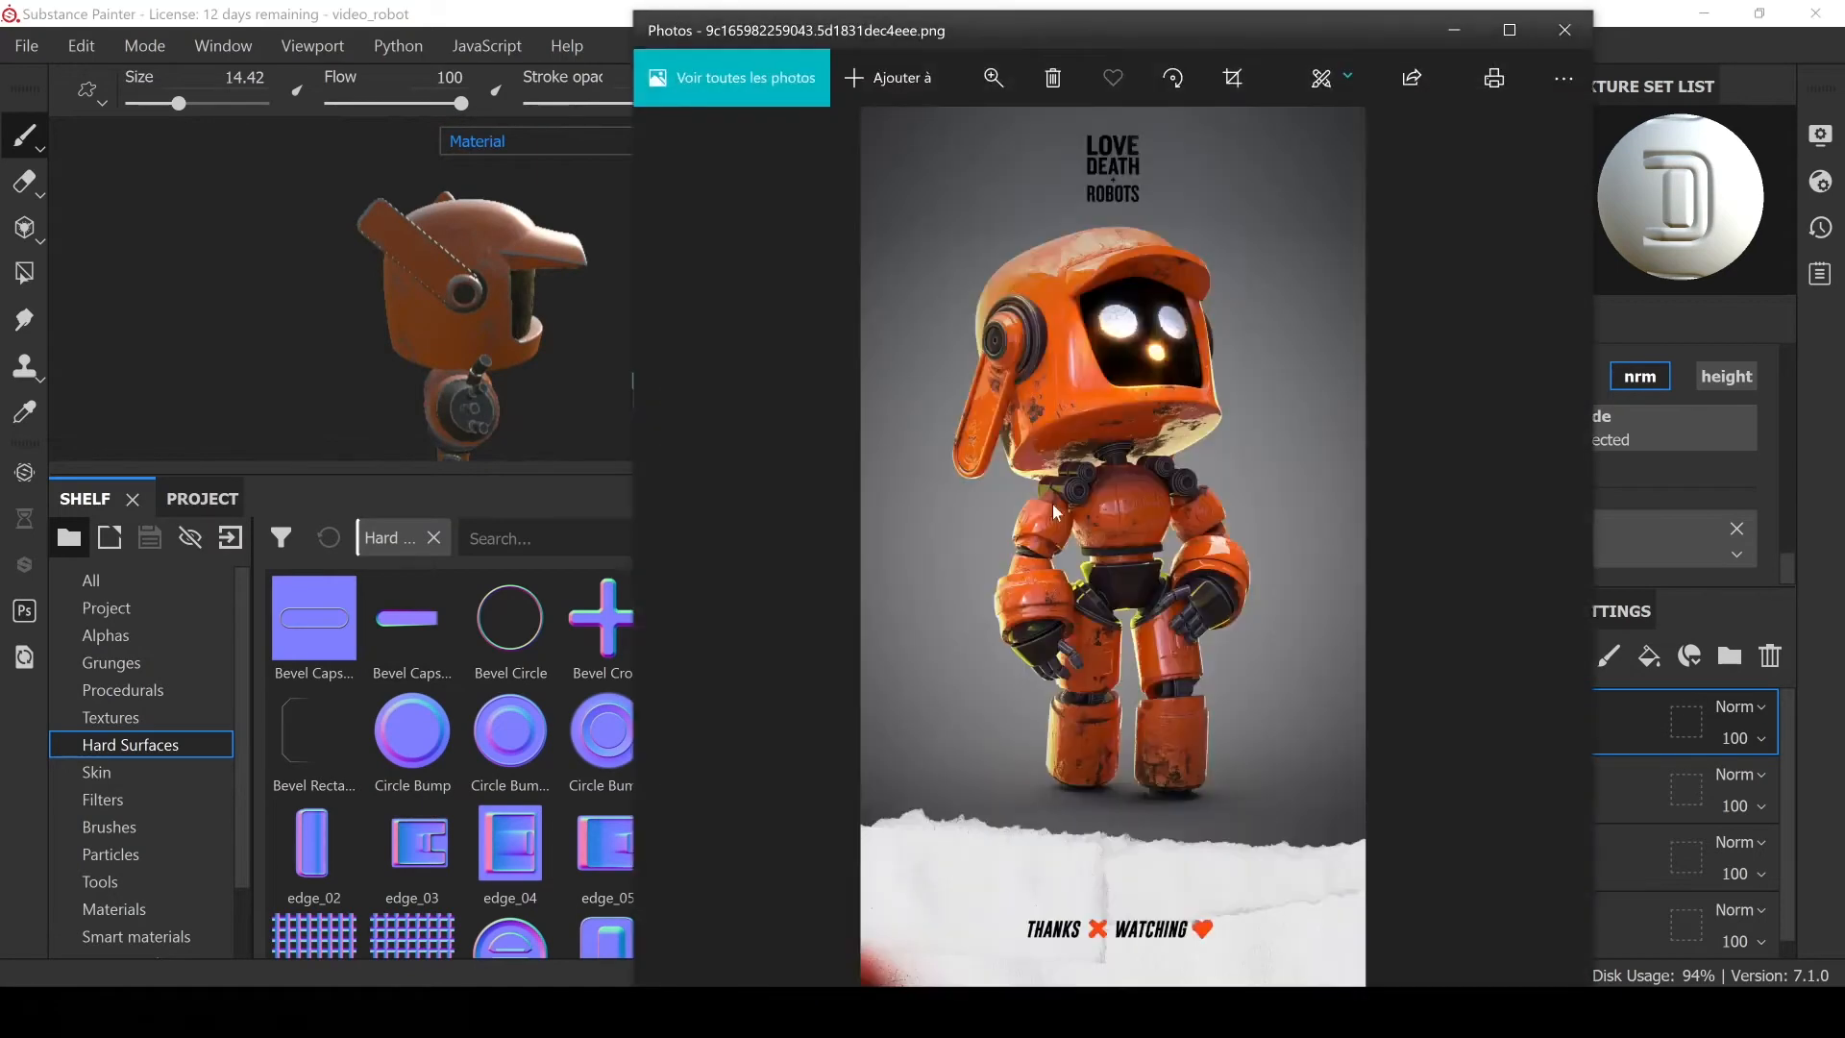
{"action": "left_click", "coordinate": [993, 77]}
{"action": "scroll", "coordinate": [1095, 394], "scroll_direction": "up", "scroll_amount": 5}
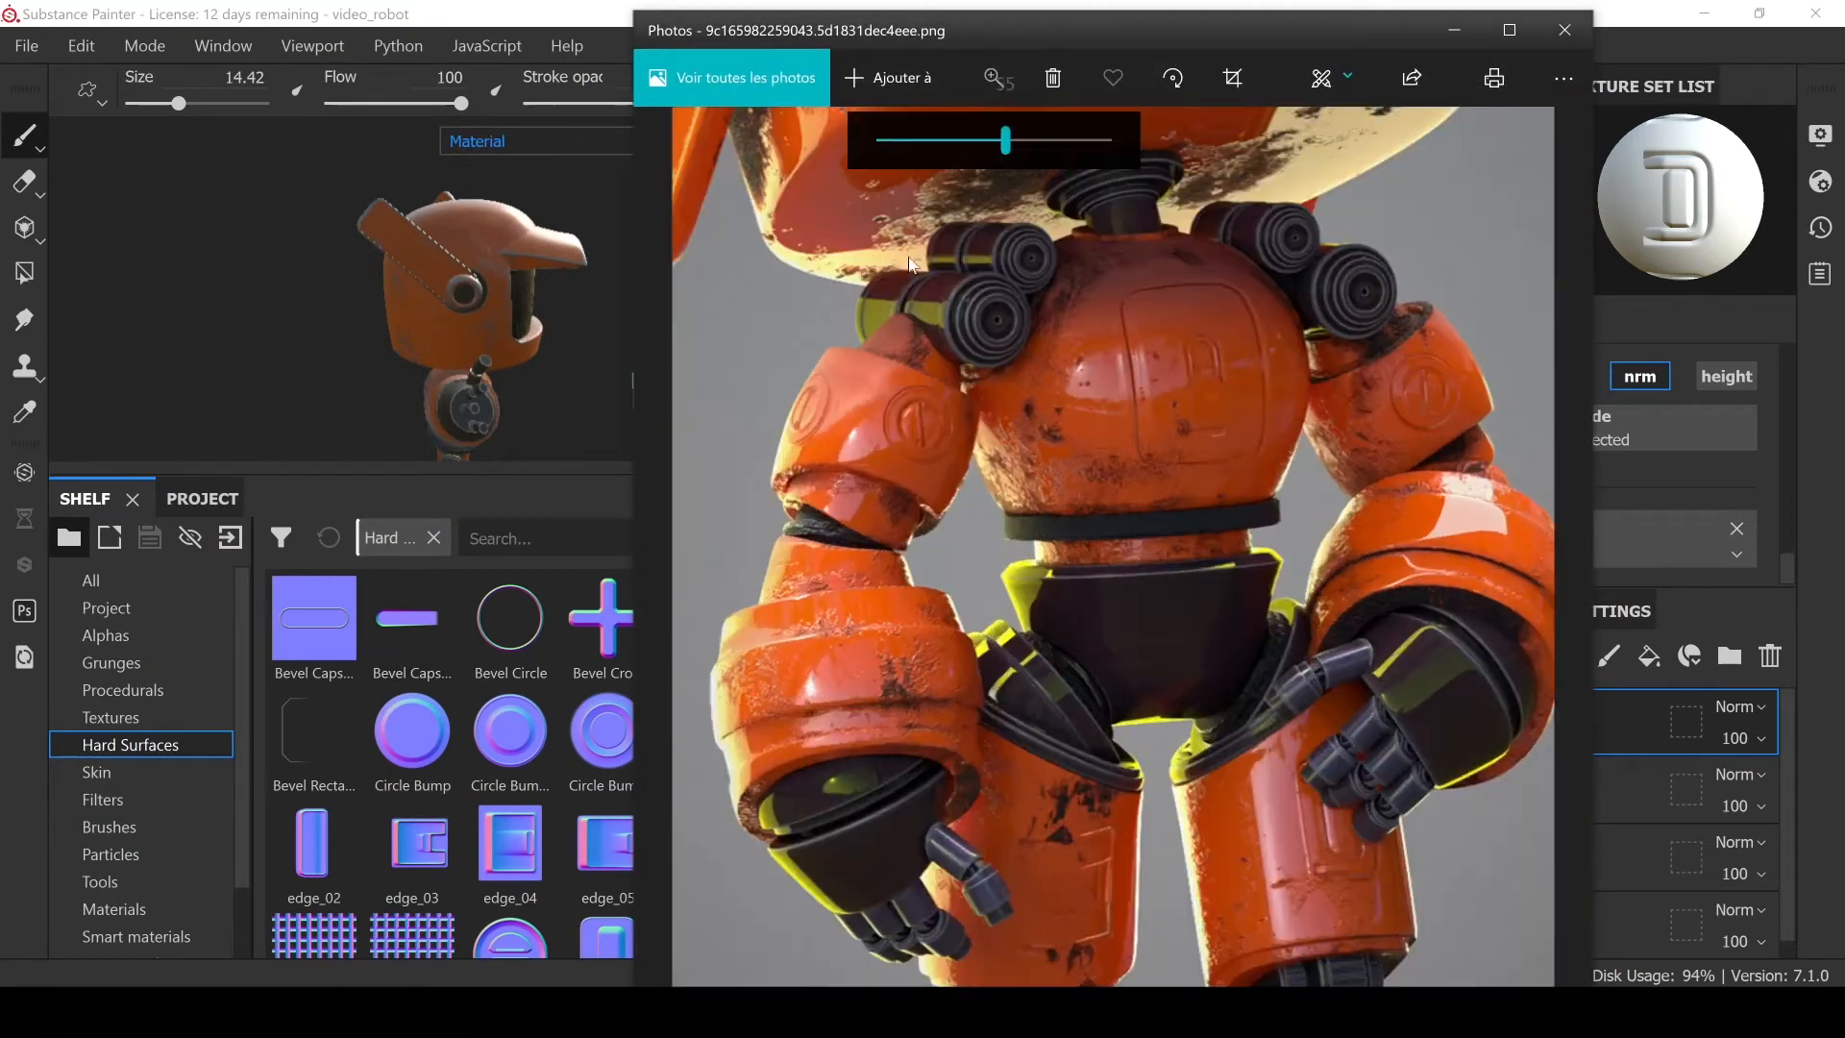
{"action": "left_click_drag", "start_coordinate": [1095, 394], "coordinate": [1096, 451]}
{"action": "left_click", "coordinate": [454, 5]}
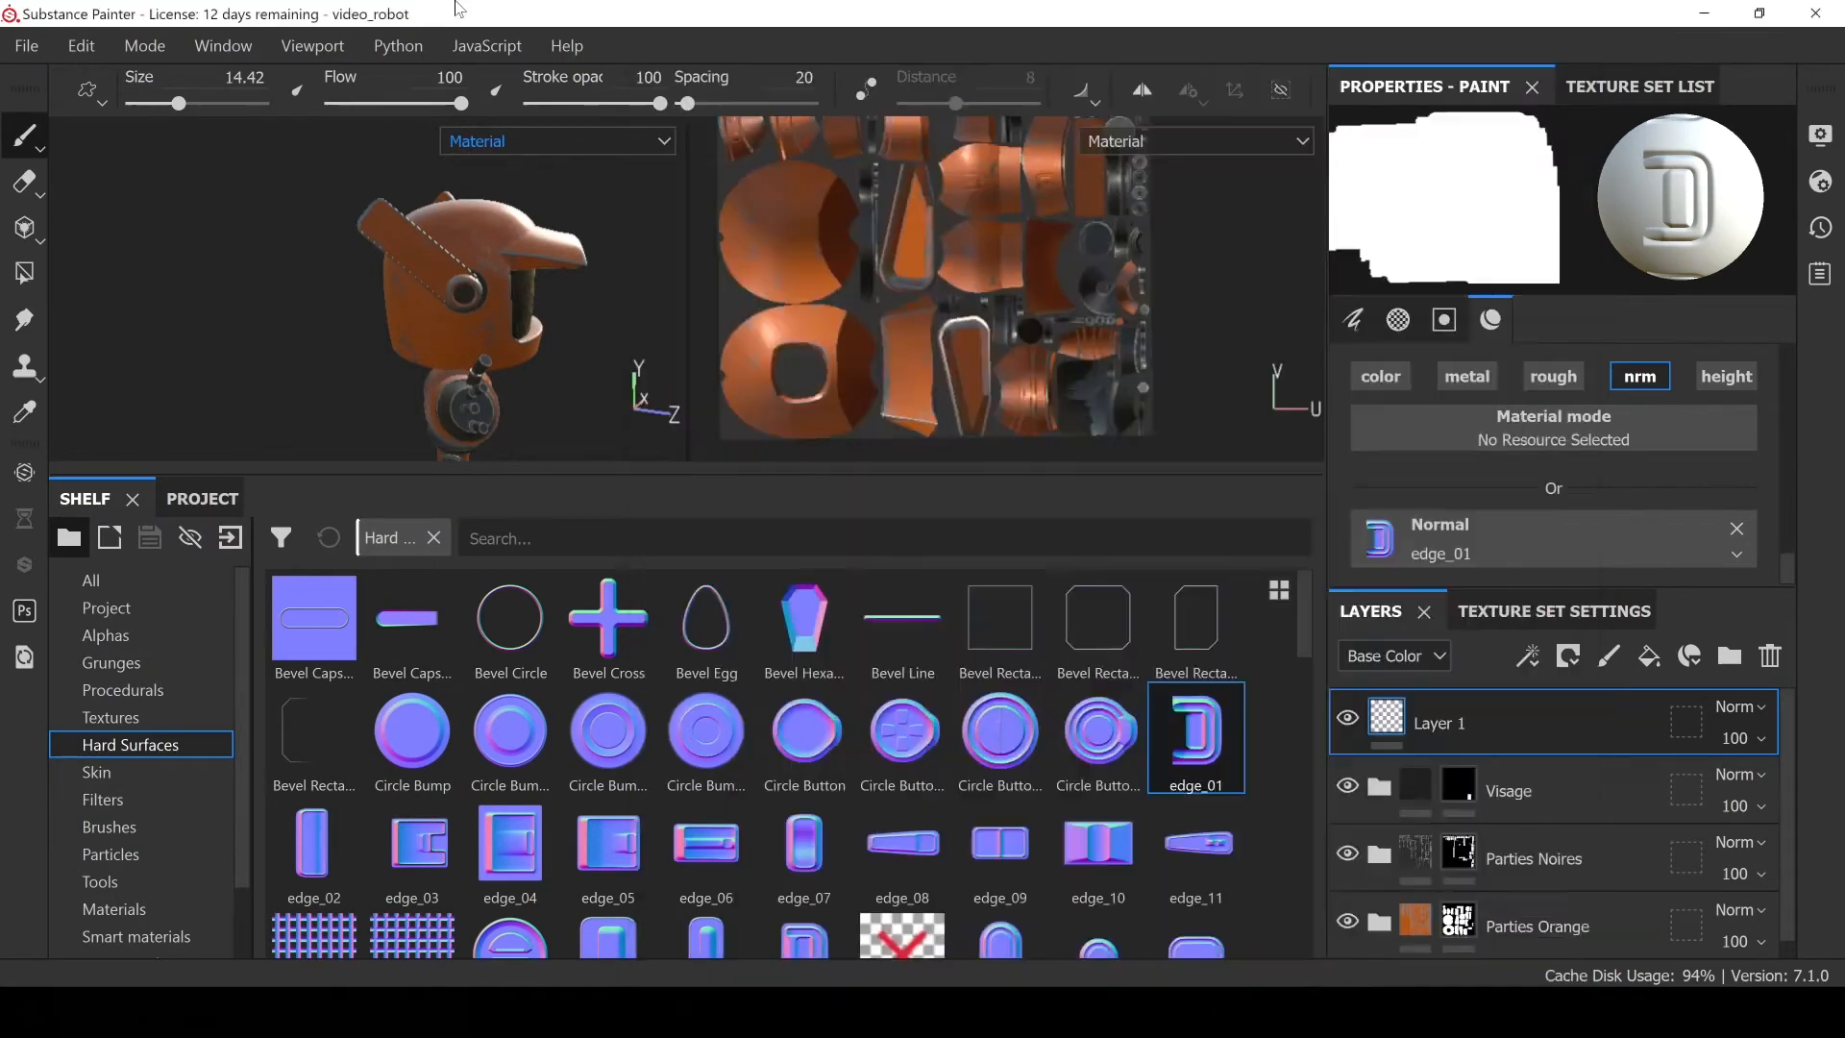
Assign Circle Bump Large as the brush's normal map and stamp it on the free end of the right ear flap at size 14.42
{"action": "left_click_drag", "start_coordinate": [613, 737], "coordinate": [1441, 543]}
{"action": "scroll", "coordinate": [379, 221], "scroll_direction": "up", "scroll_amount": 3}
{"action": "scroll", "coordinate": [379, 219], "scroll_direction": "up", "scroll_amount": 3}
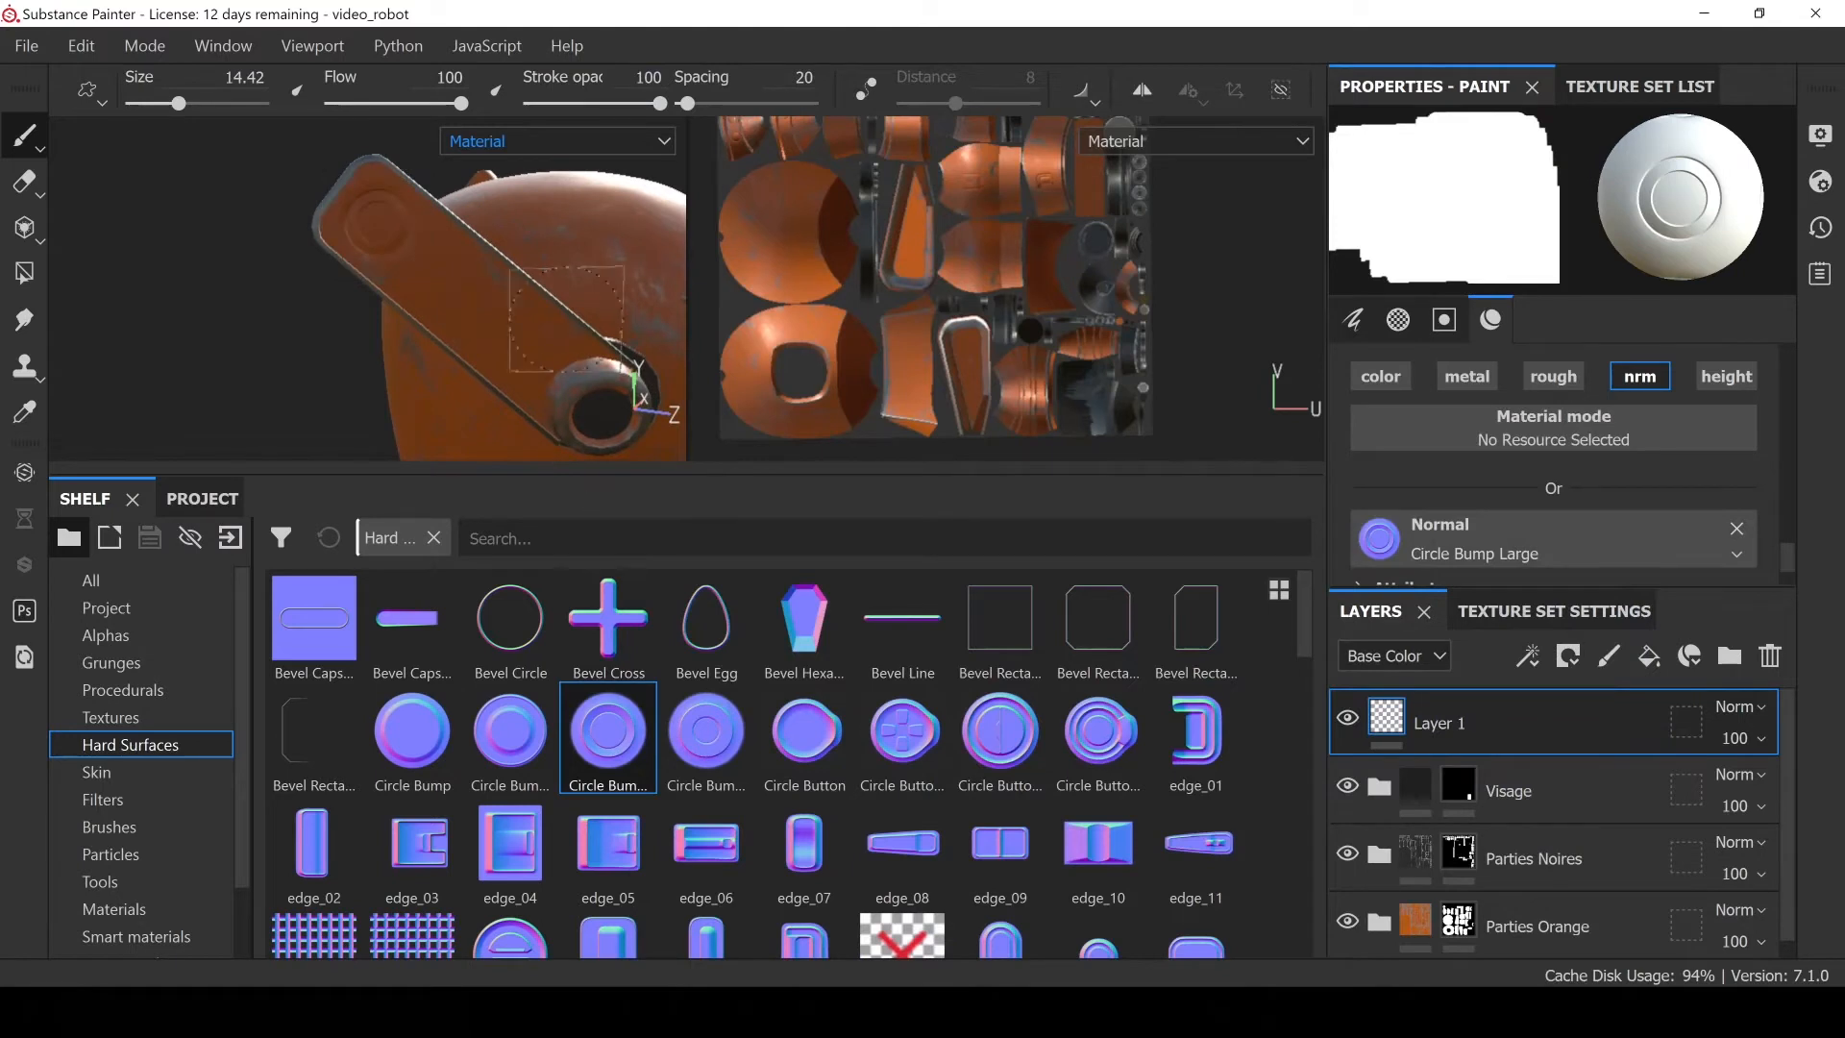
Stamp Circle Bump Large on the free end of the robot's left ear flap at brush size 14.42
{"action": "left_click_drag", "start_coordinate": [567, 317], "coordinate": [247, 269], "text": "alt"}
{"action": "scroll", "coordinate": [396, 308], "scroll_direction": "up", "scroll_amount": 5}
{"action": "scroll", "coordinate": [396, 298], "scroll_direction": "down", "scroll_amount": 5}
{"action": "left_click_drag", "start_coordinate": [389, 316], "coordinate": [465, 316], "text": "alt"}
{"action": "scroll", "coordinate": [467, 248], "scroll_direction": "up", "scroll_amount": 4}
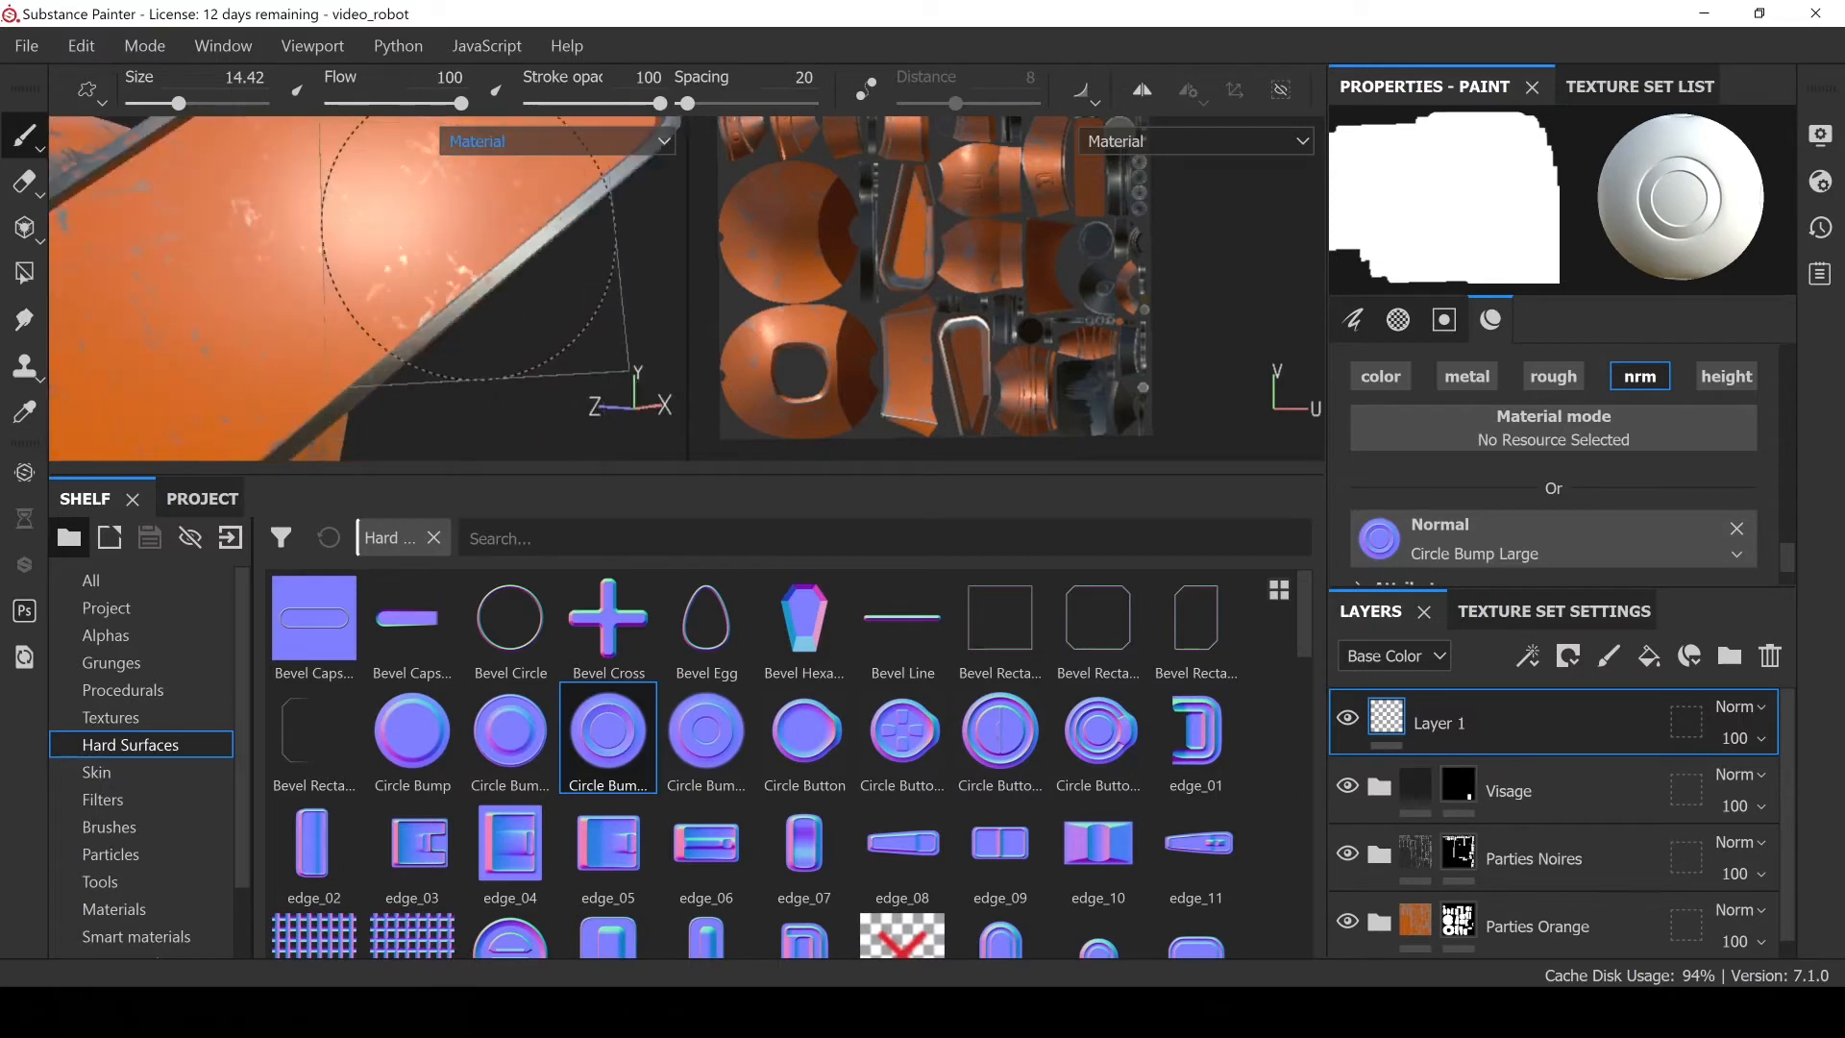
{"action": "scroll", "coordinate": [456, 264], "scroll_direction": "down", "scroll_amount": 4}
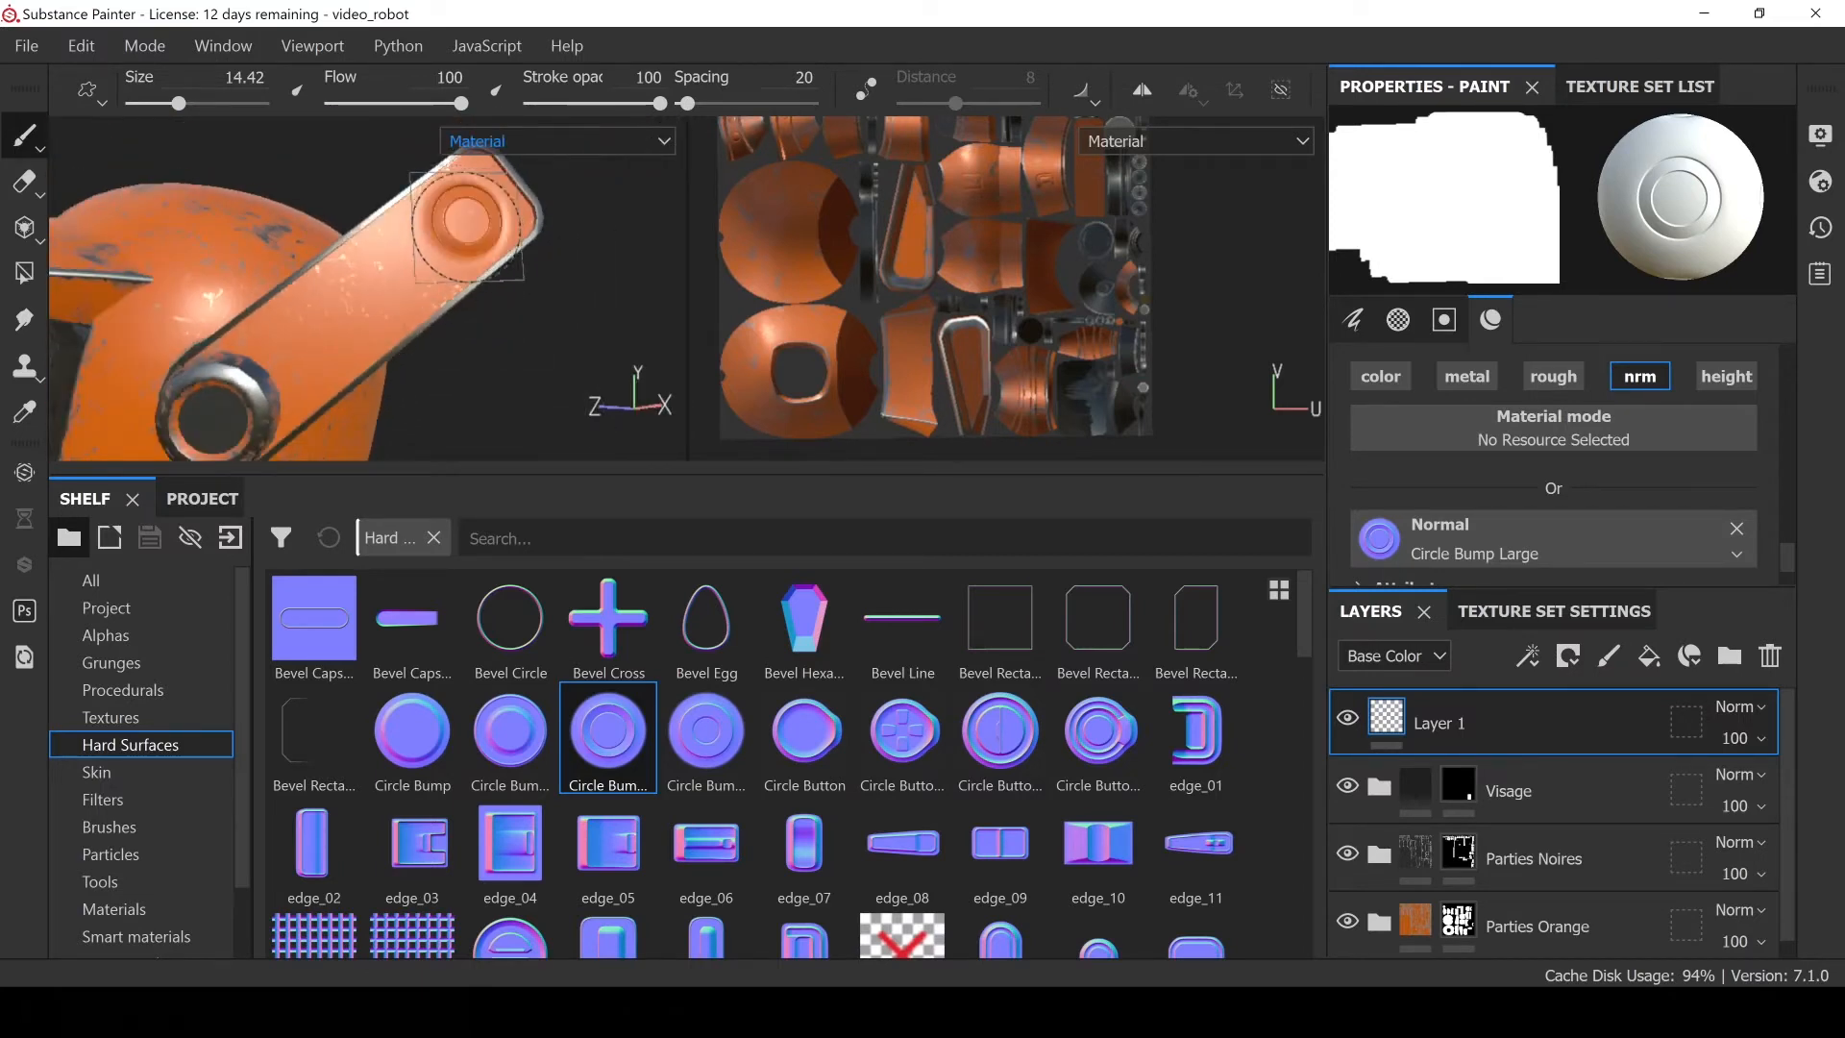
Assign Bevel Circle as the brush's normal map and set the brush size to 4.78
{"action": "scroll", "coordinate": [451, 254], "scroll_direction": "down", "scroll_amount": 5}
{"action": "left_click_drag", "start_coordinate": [312, 331], "coordinate": [457, 330], "text": "alt"}
{"action": "middle_click_drag", "start_coordinate": [202, 336], "coordinate": [459, 317], "text": "alt"}
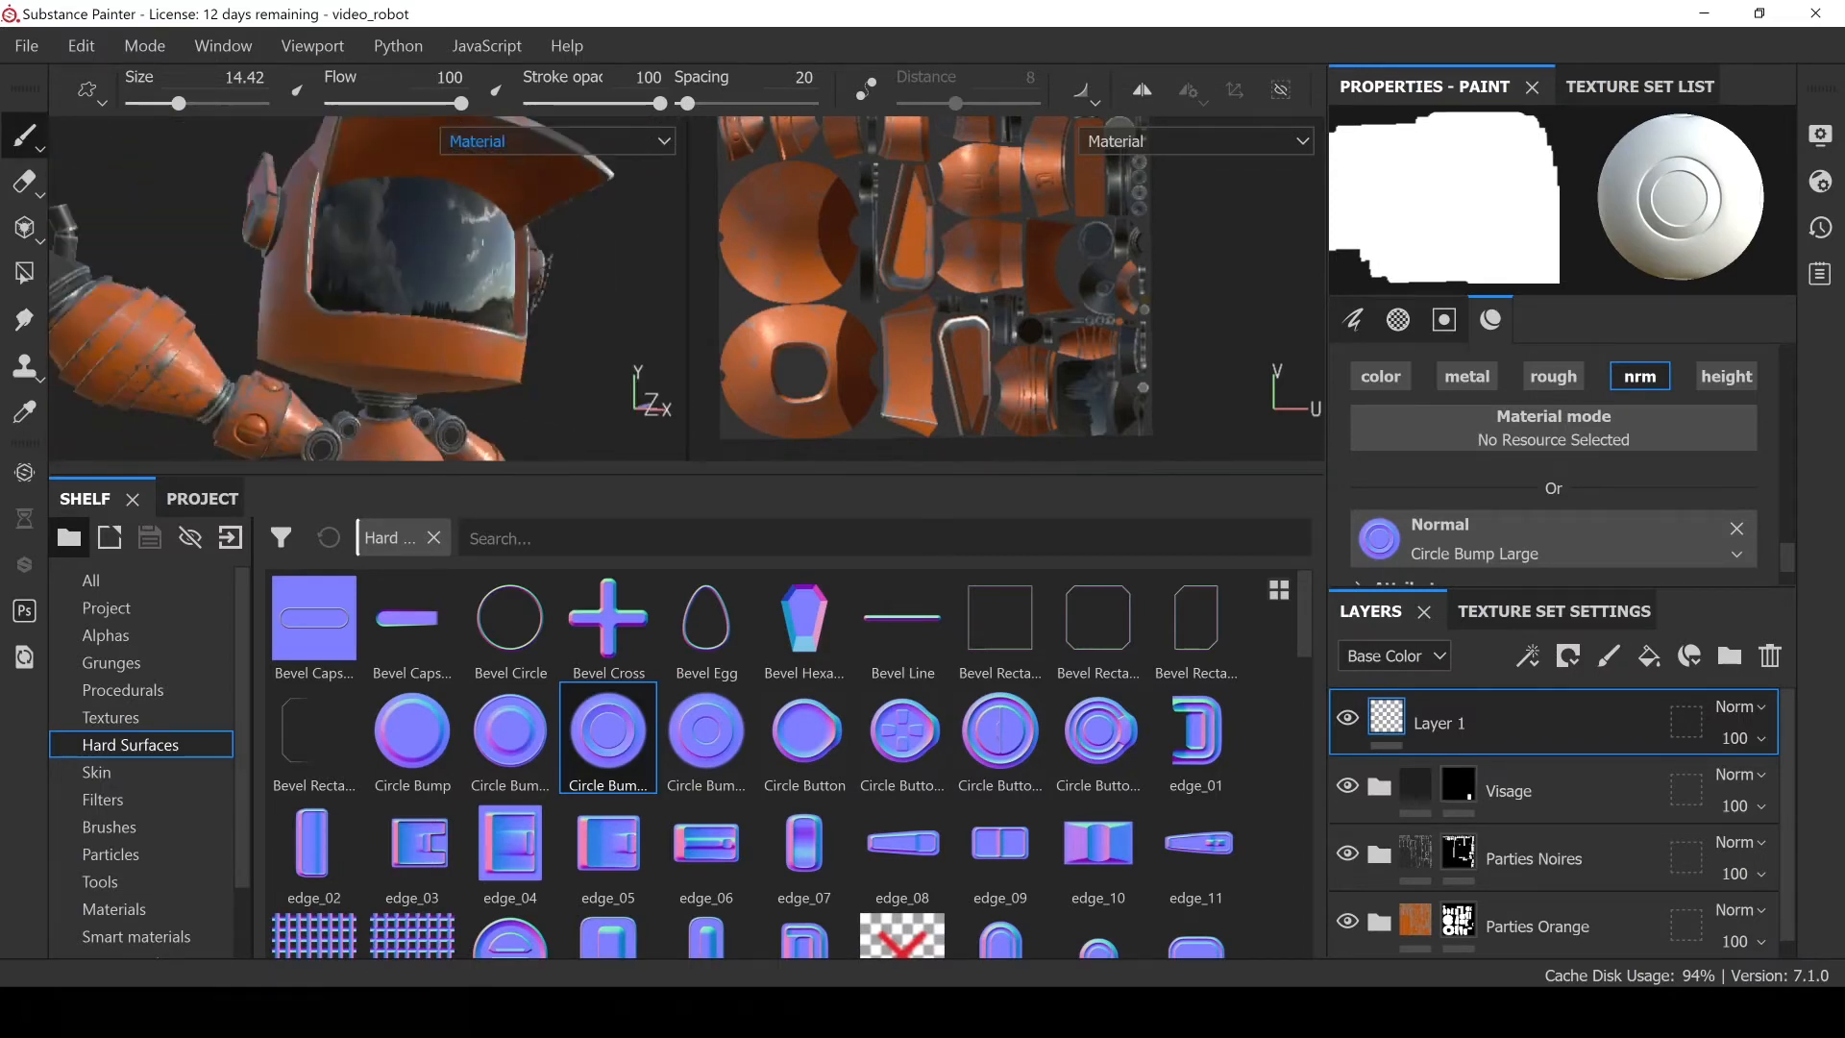
{"action": "middle_click_drag", "start_coordinate": [458, 395], "coordinate": [384, 360], "text": "alt"}
{"action": "left_click", "coordinate": [511, 625]}
{"action": "scroll", "coordinate": [480, 452], "scroll_direction": "down", "scroll_amount": 5}
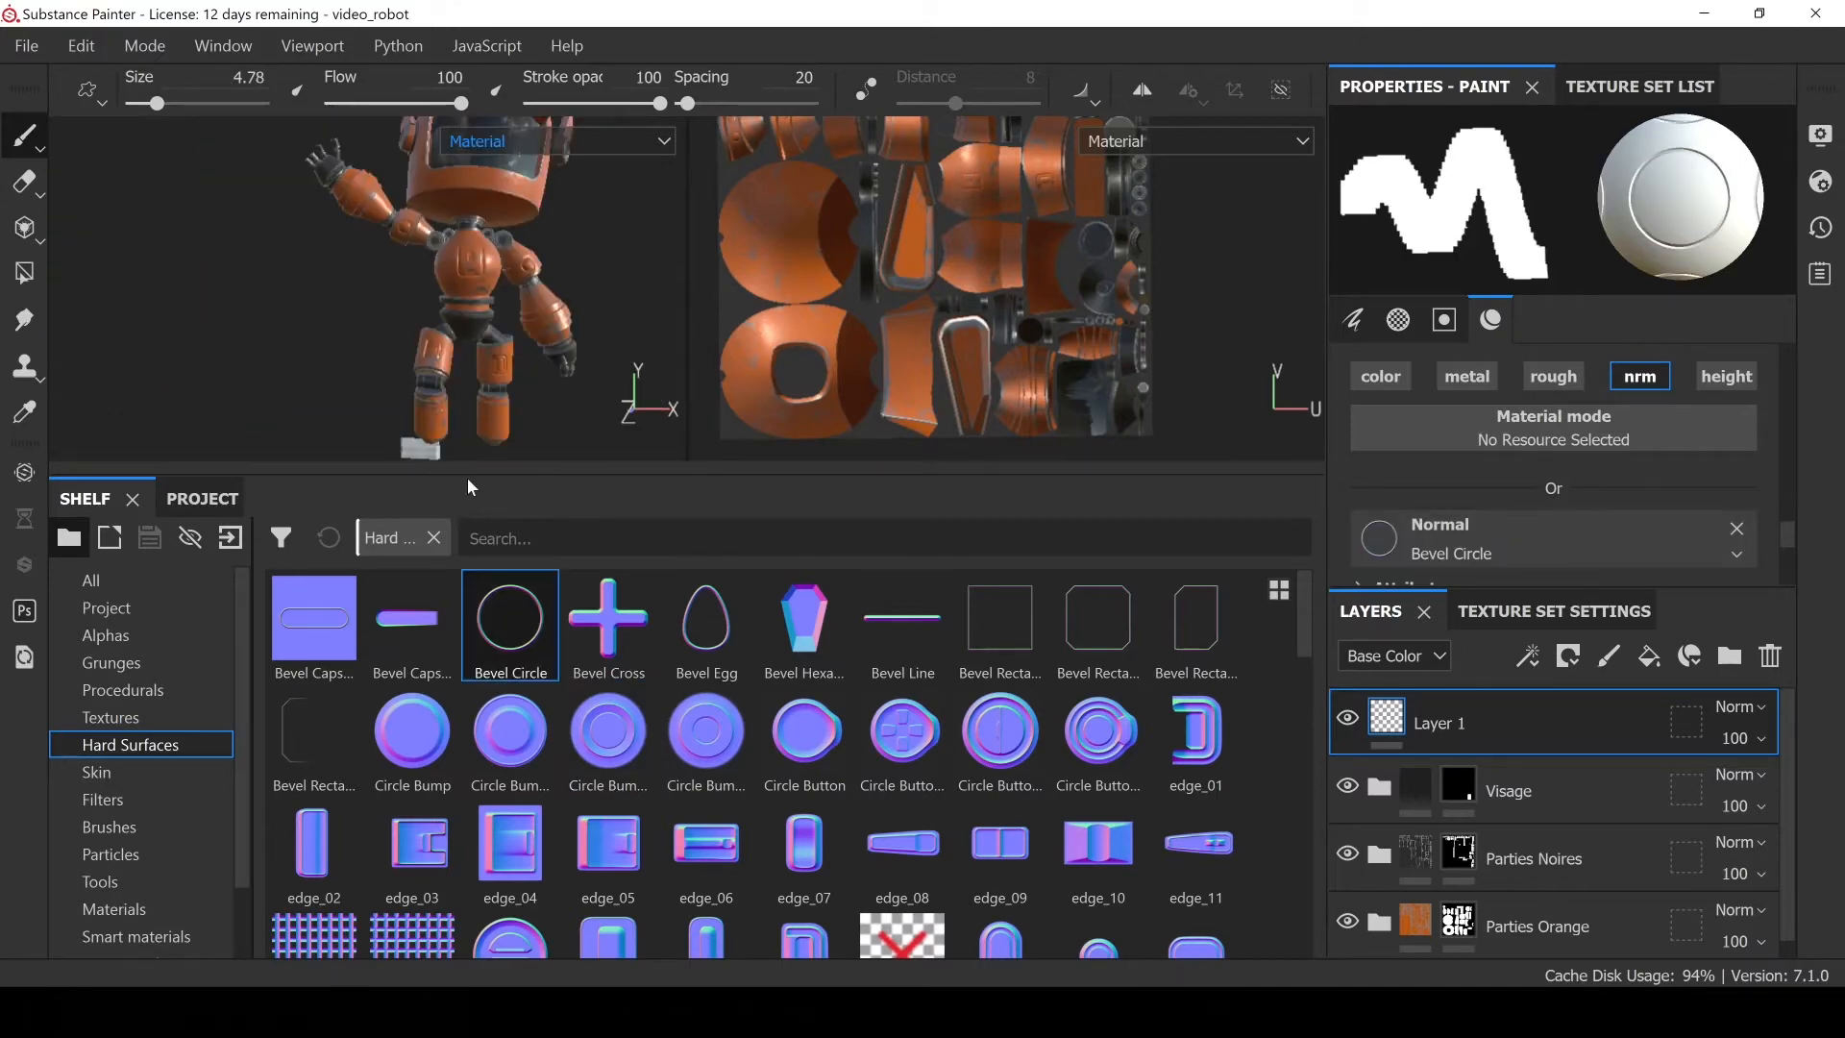
Shrink the shelf to enlarge the viewports, and rename the top paint layer as Normal
{"action": "left_click_drag", "start_coordinate": [461, 470], "coordinate": [461, 625]}
{"action": "scroll", "coordinate": [509, 302], "scroll_direction": "down", "scroll_amount": 2}
{"action": "left_click_drag", "start_coordinate": [488, 231], "coordinate": [471, 368], "text": "alt"}
{"action": "scroll", "coordinate": [471, 368], "scroll_direction": "up", "scroll_amount": 2}
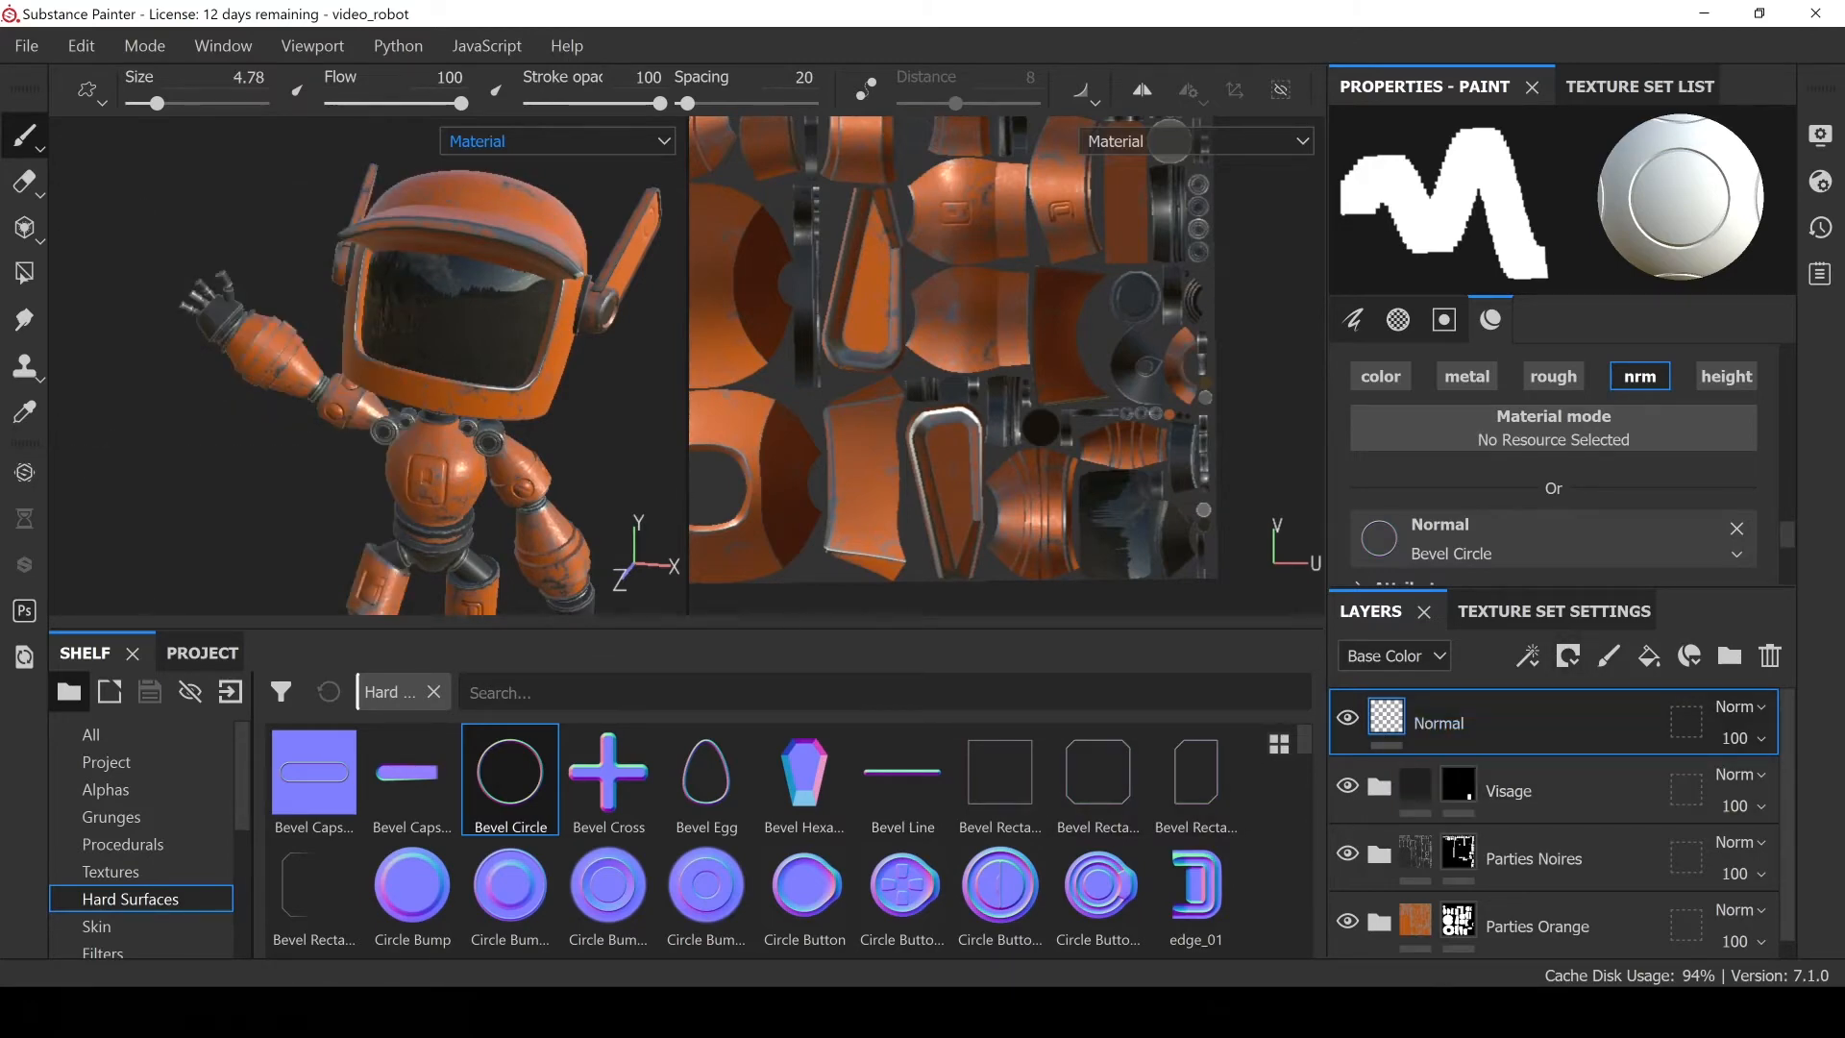
Examine the glowing eyes and mouth on the face in the Photos reference image, then return to Substance Painter
{"action": "key", "text": "alt+Tab"}
{"action": "left_click_drag", "start_coordinate": [1299, 220], "coordinate": [874, 742]}
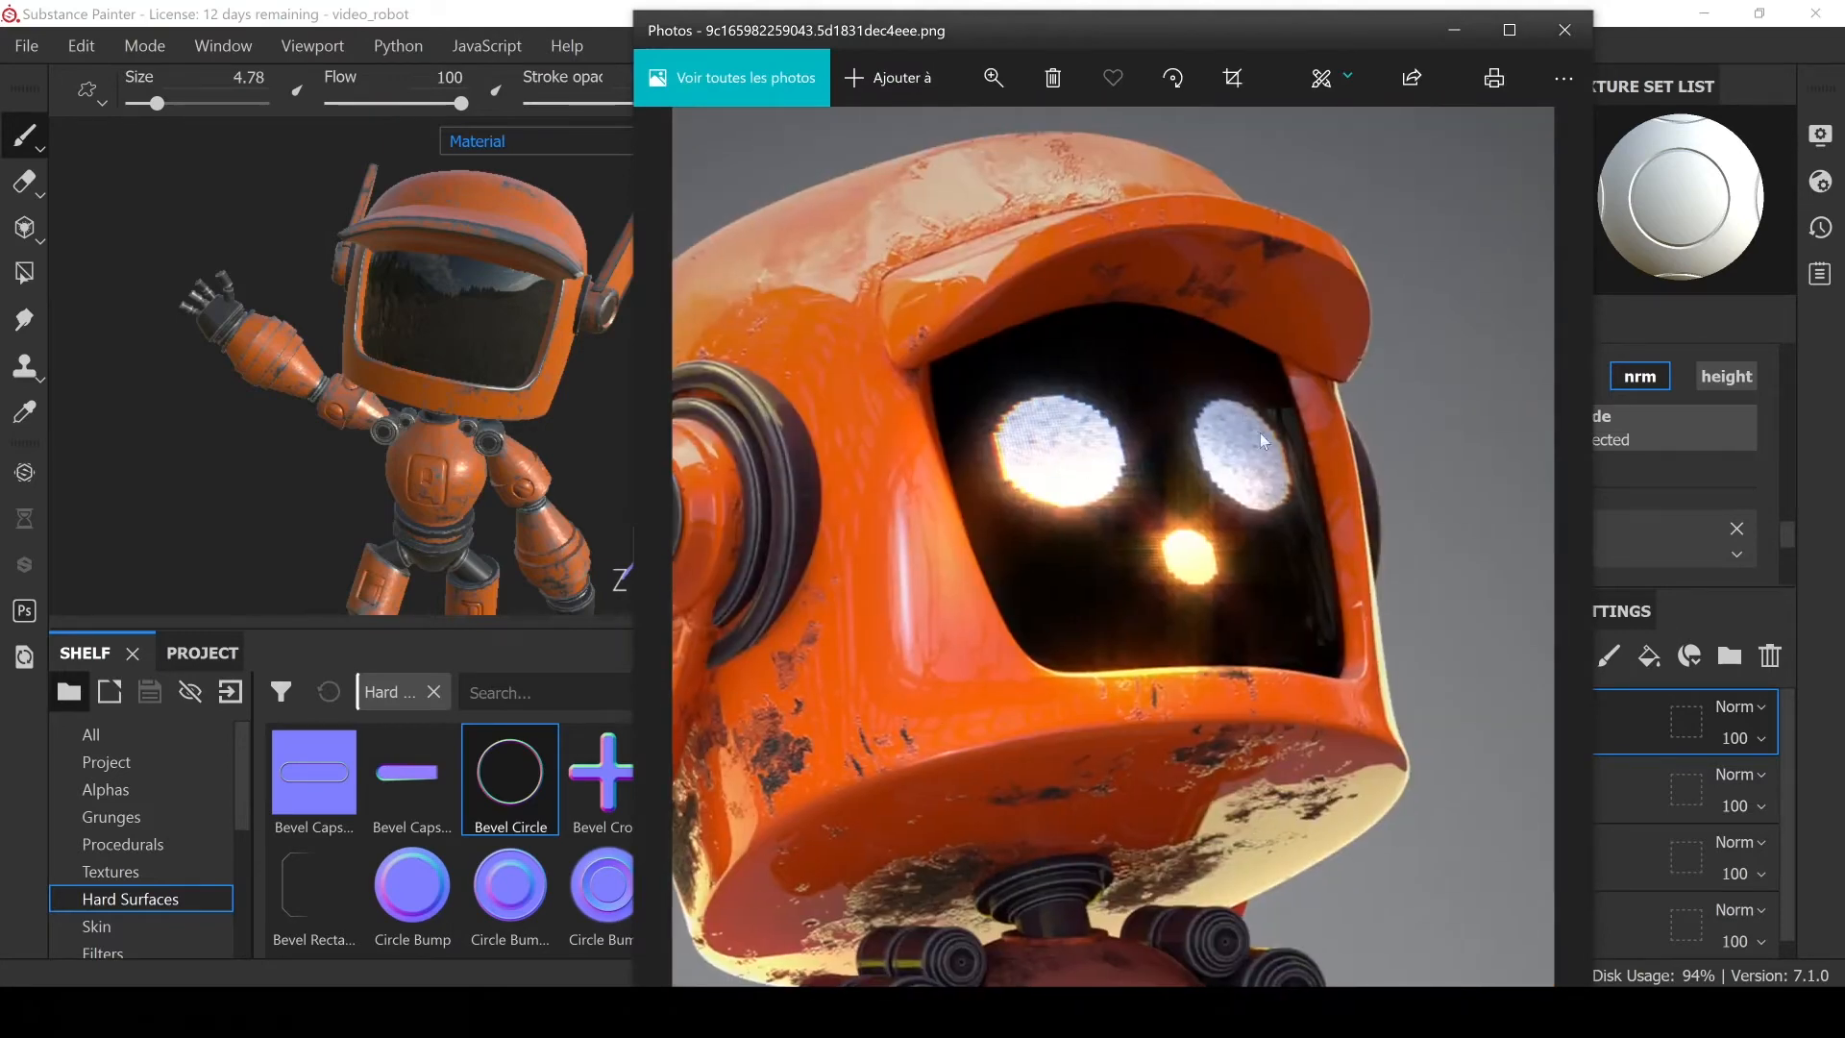
{"action": "left_click", "coordinate": [567, 6]}
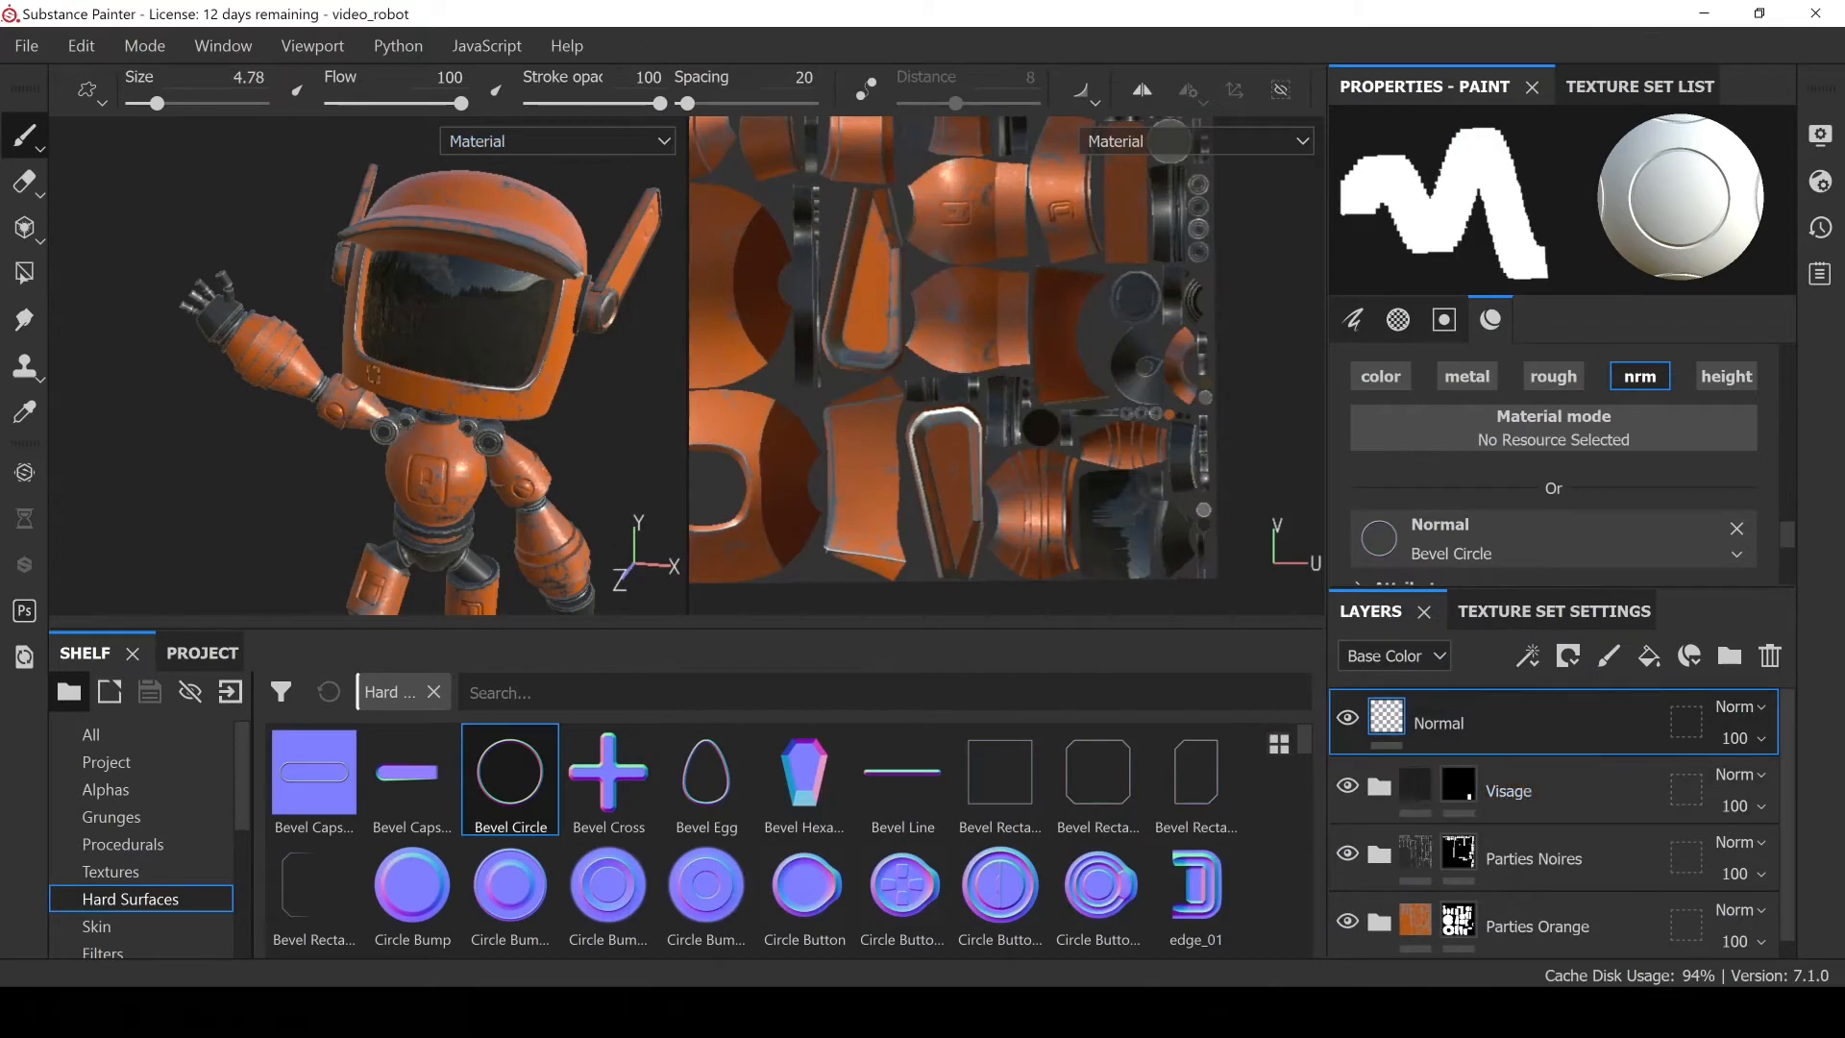
{"action": "scroll", "coordinate": [405, 324], "scroll_direction": "down", "scroll_amount": 3}
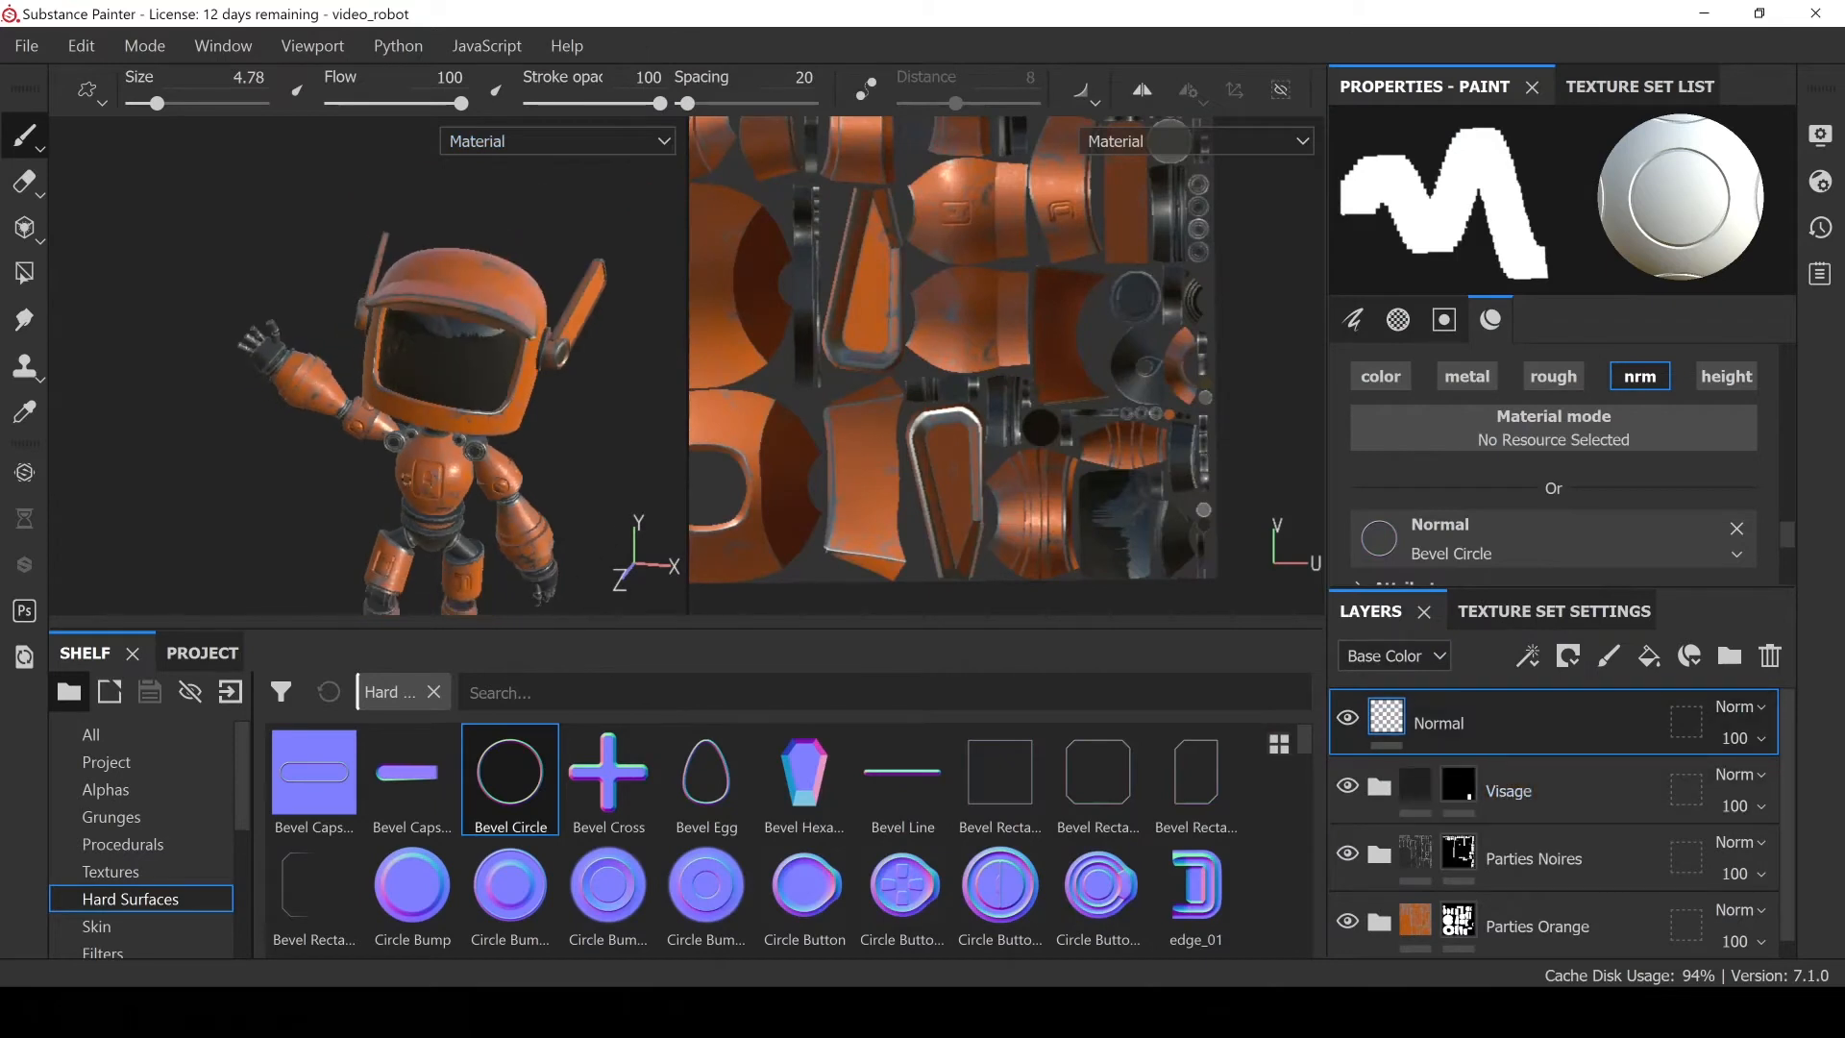
Add an Emissive channel to the Robot texture set
{"action": "left_click", "coordinate": [1553, 611]}
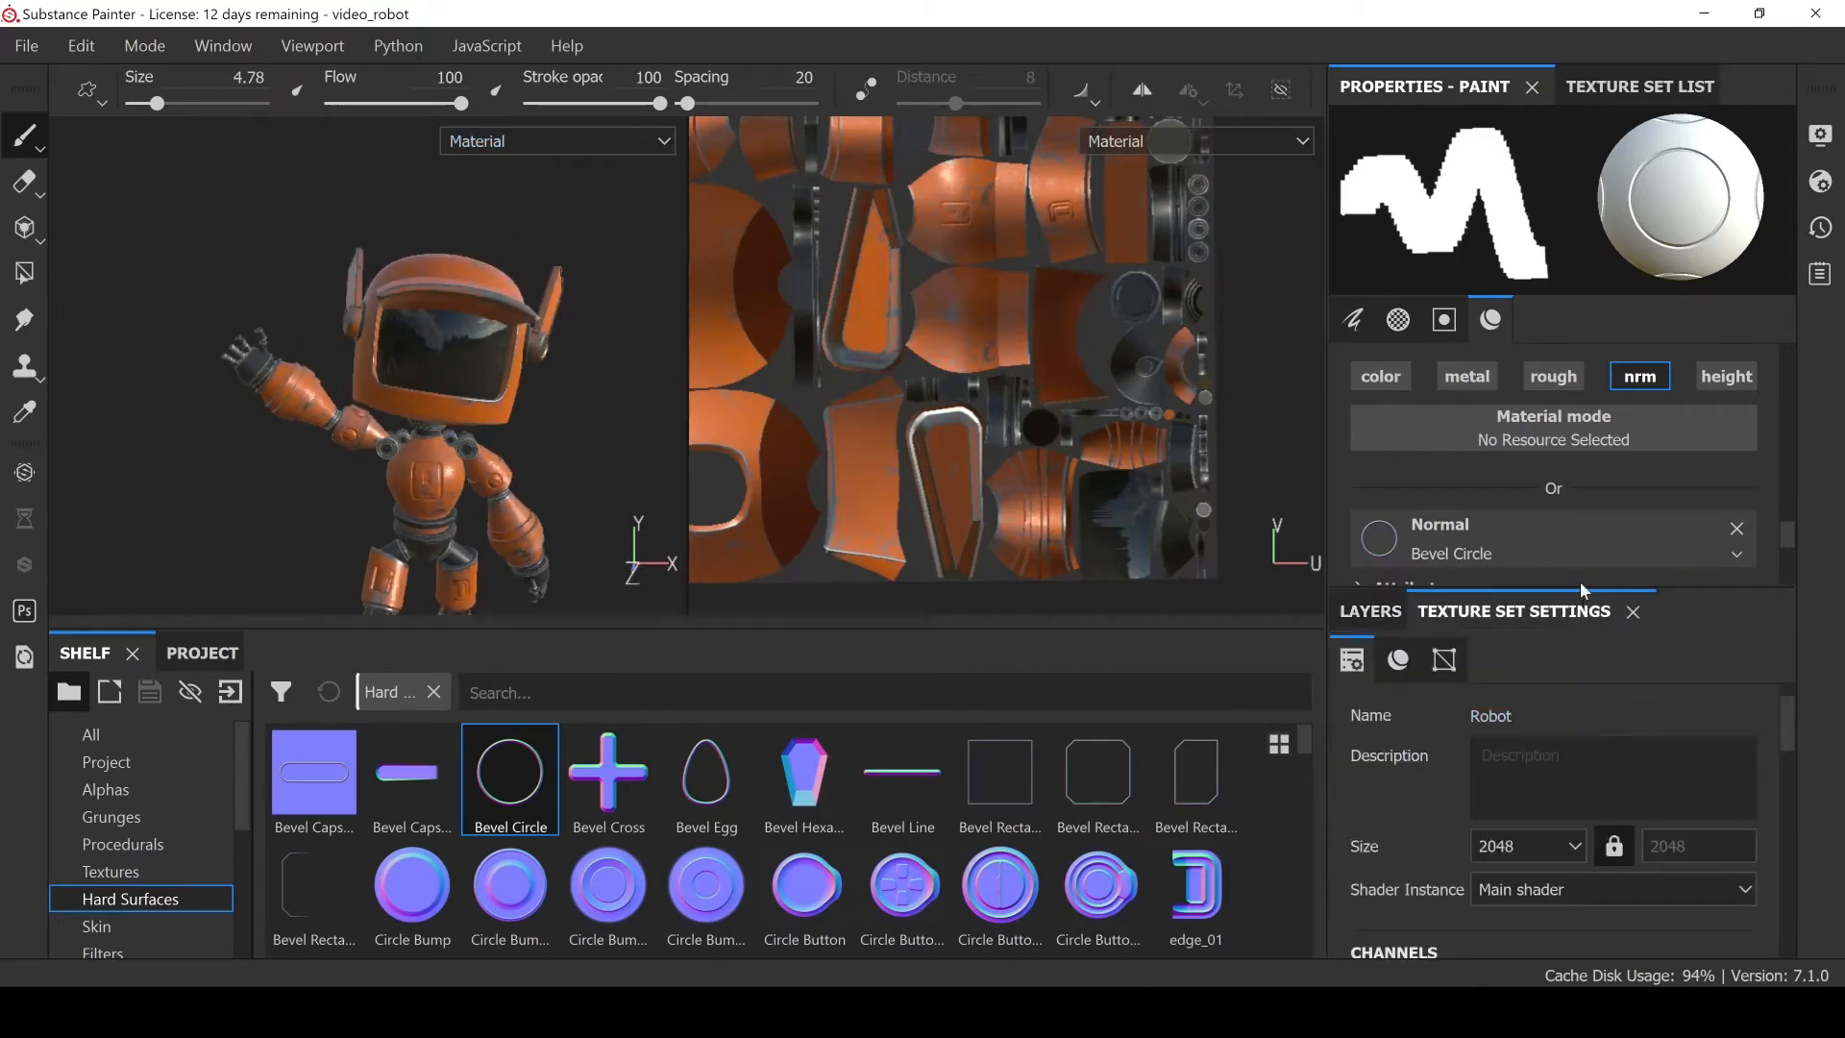
{"action": "left_click_drag", "start_coordinate": [1577, 585], "coordinate": [1575, 474]}
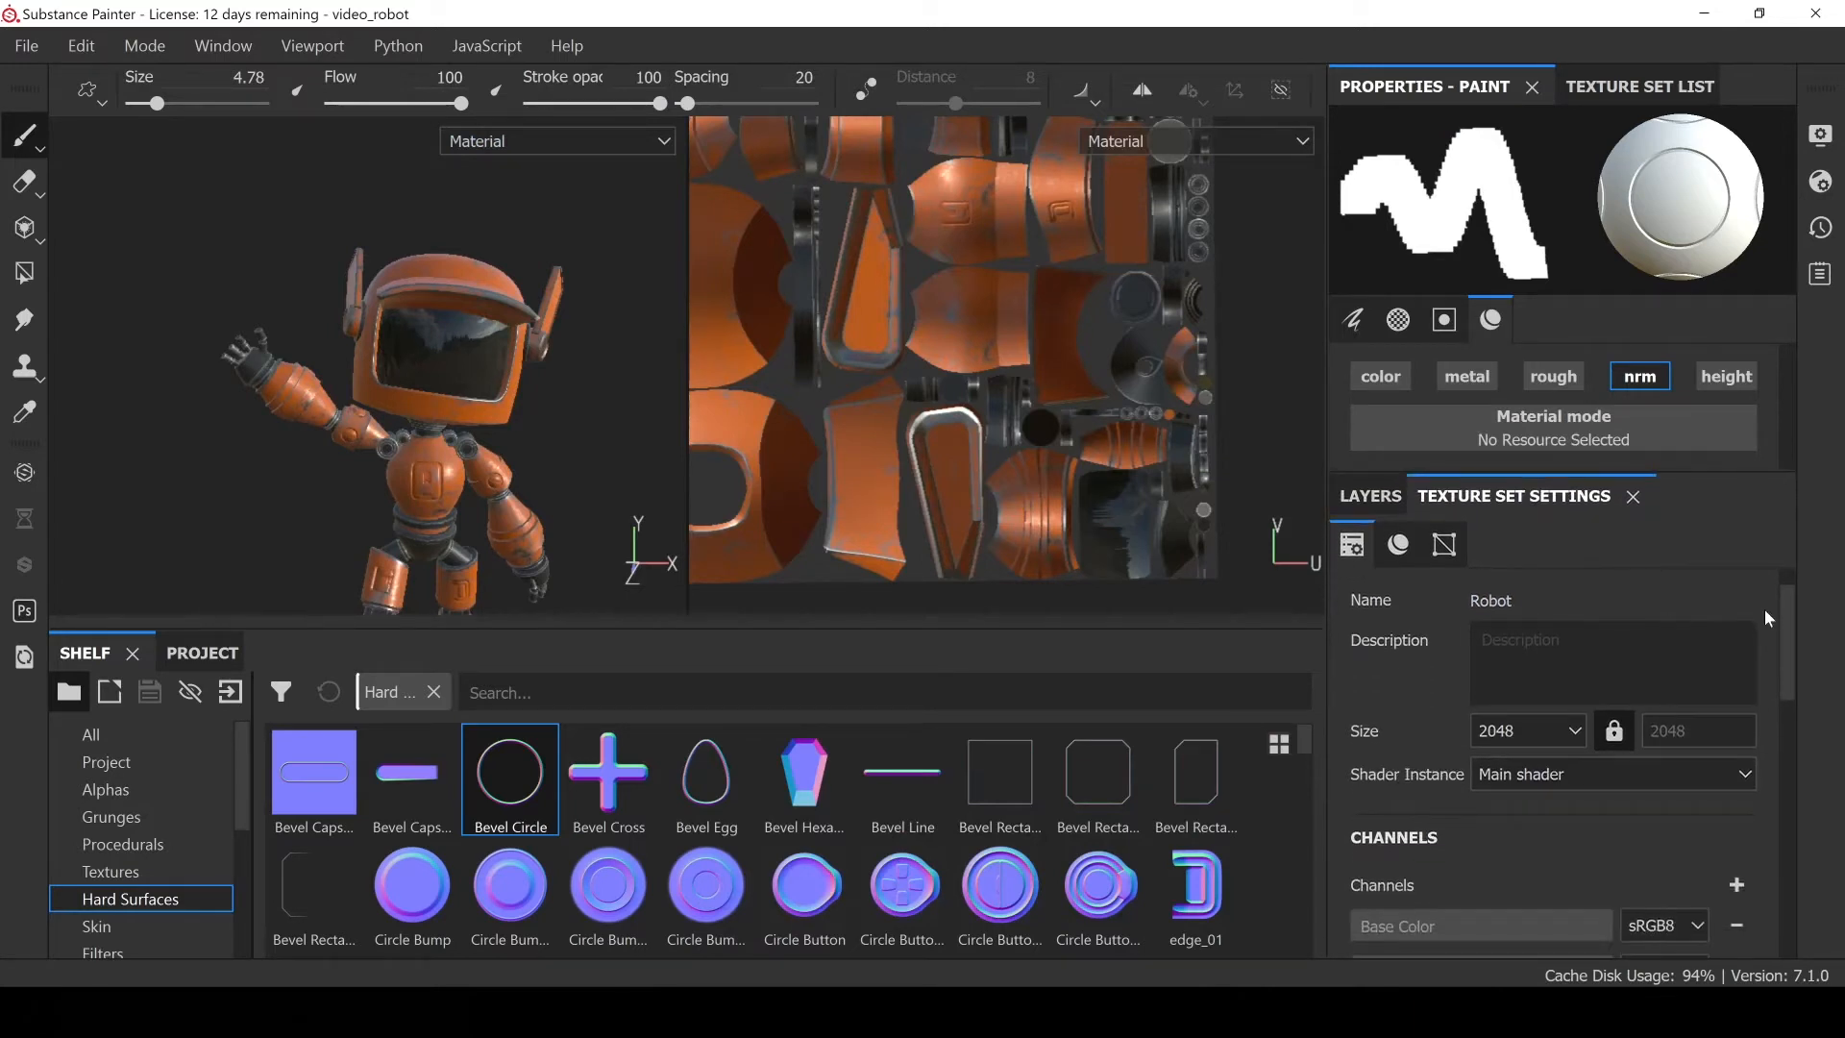
{"action": "left_click_drag", "start_coordinate": [1785, 609], "coordinate": [1785, 705]}
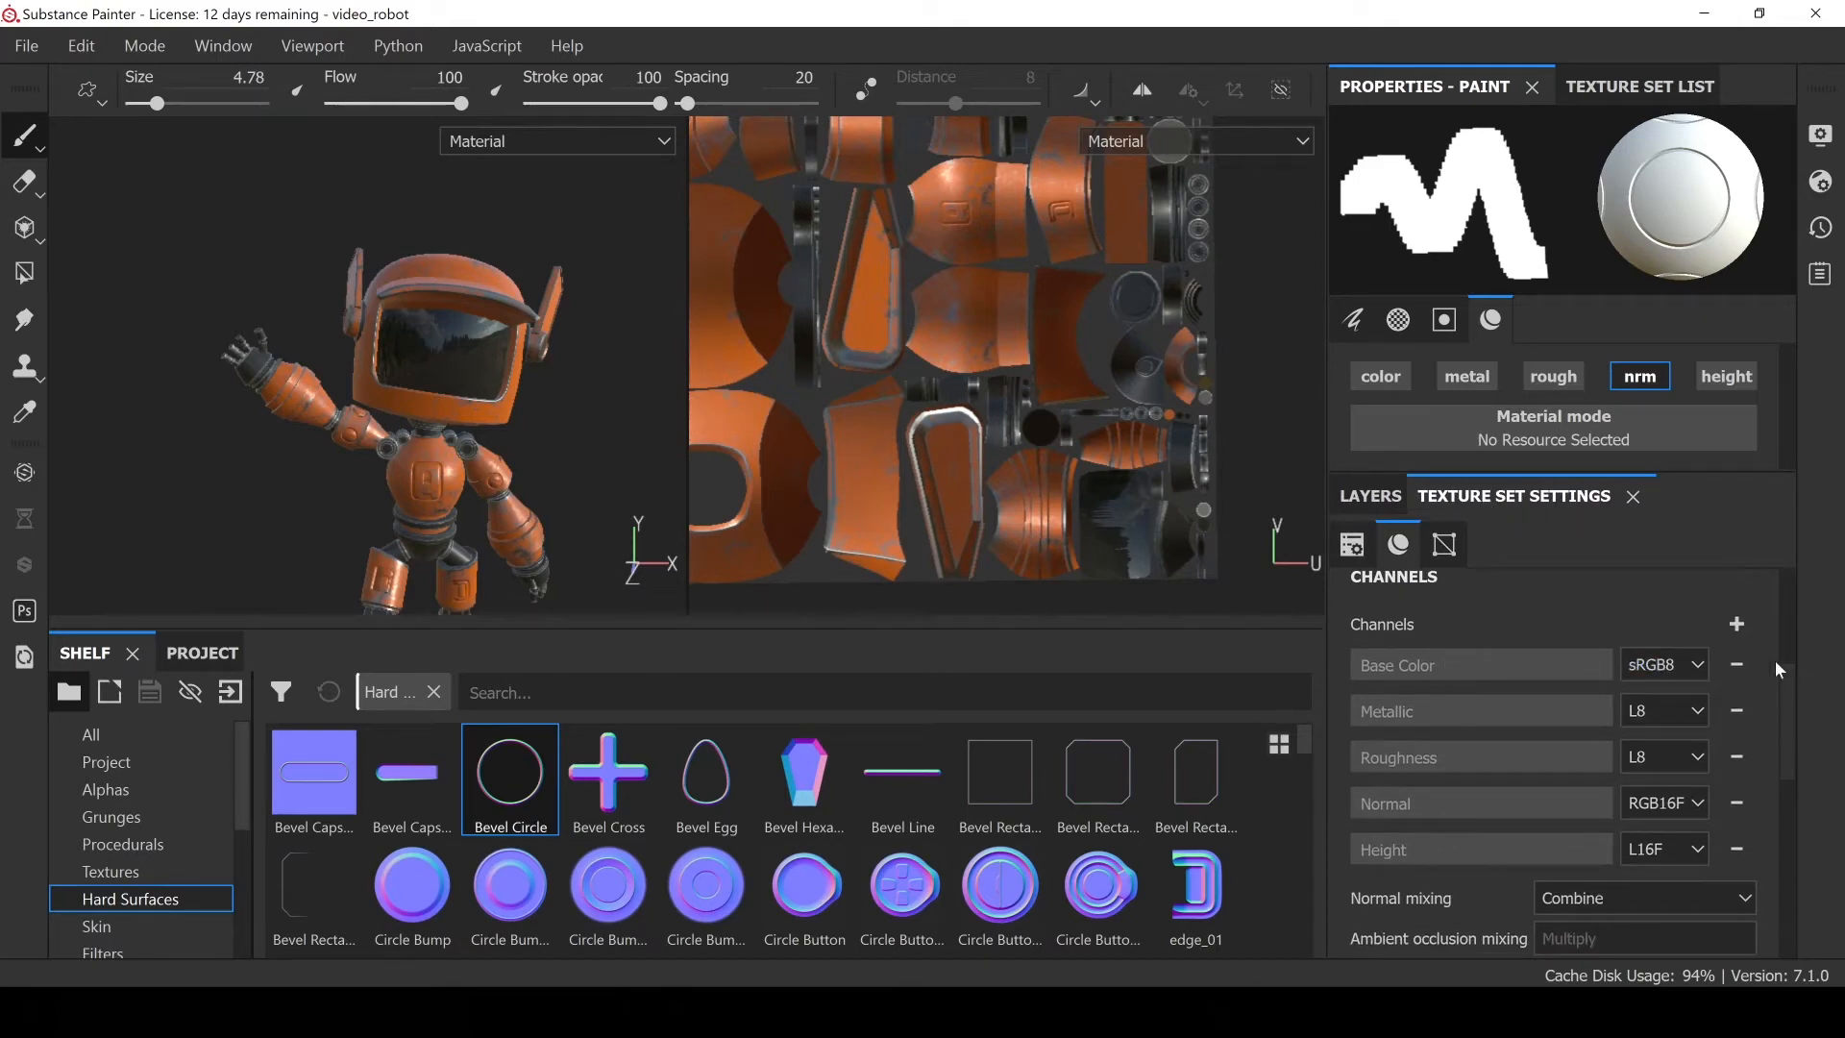
{"action": "left_click", "coordinate": [1735, 629]}
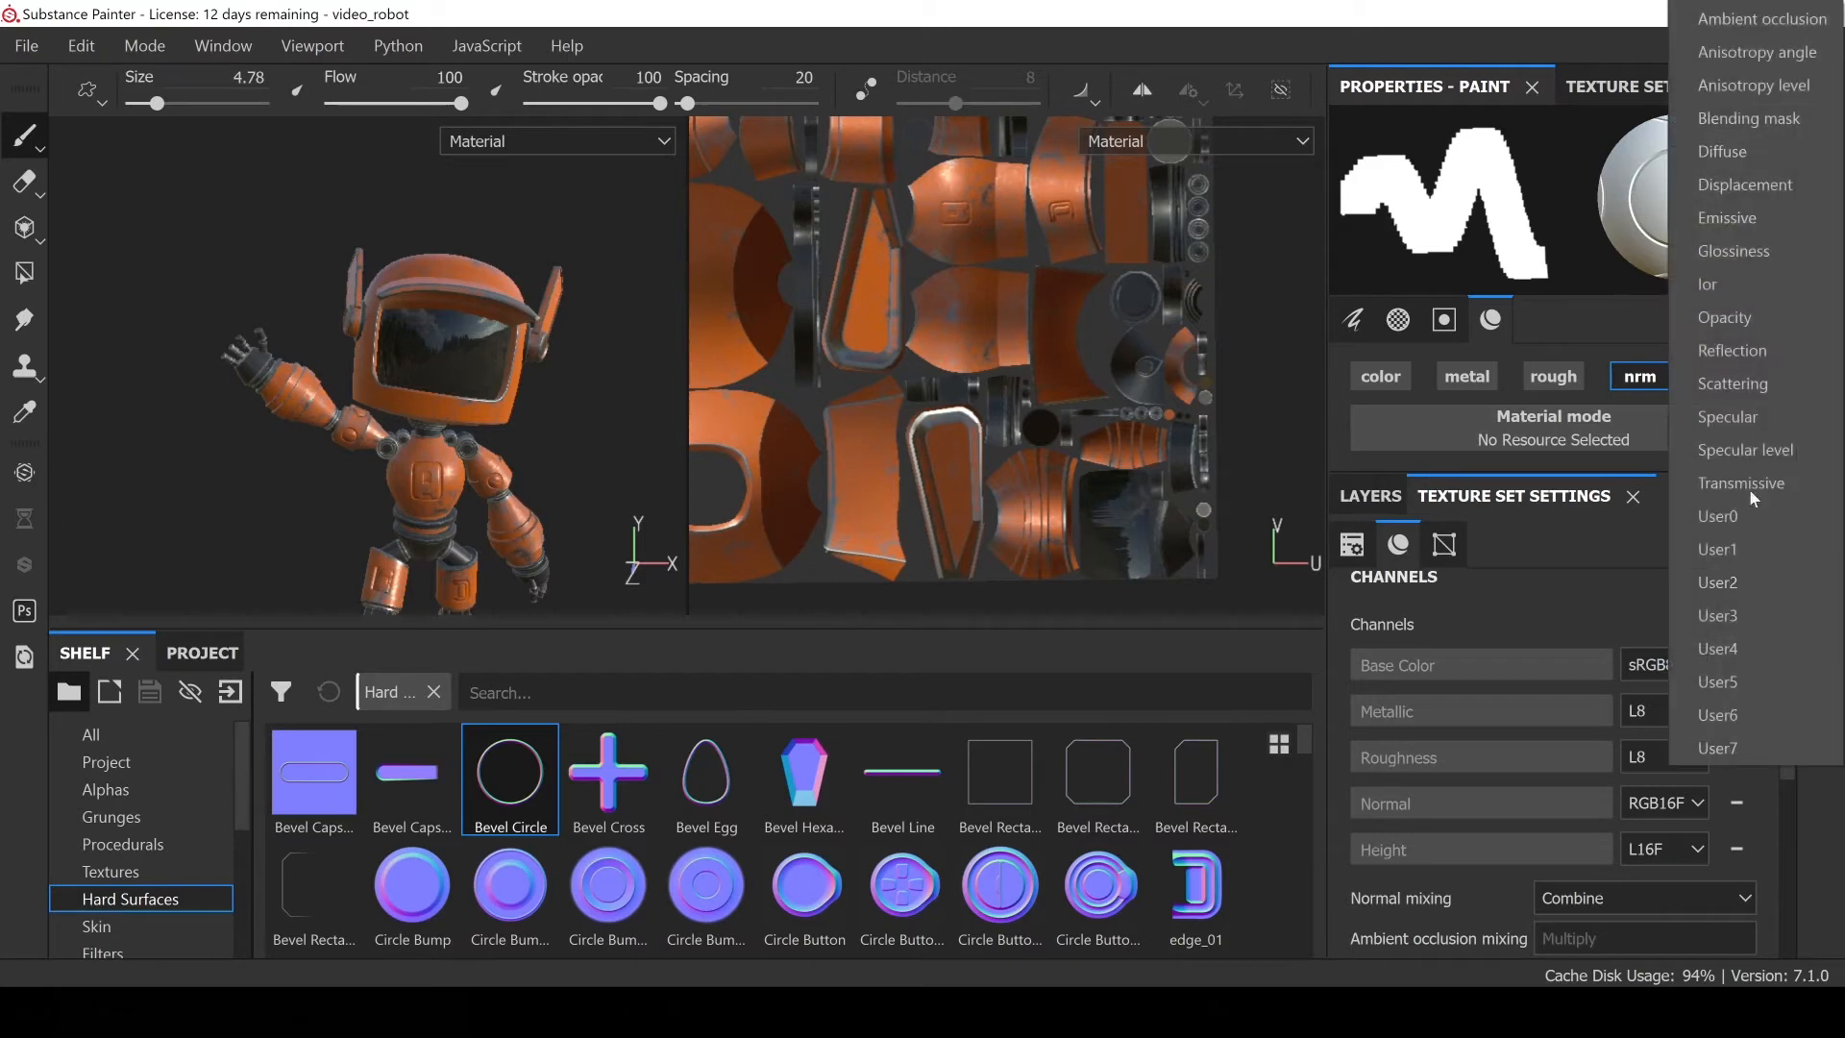
{"action": "left_click", "coordinate": [1744, 217]}
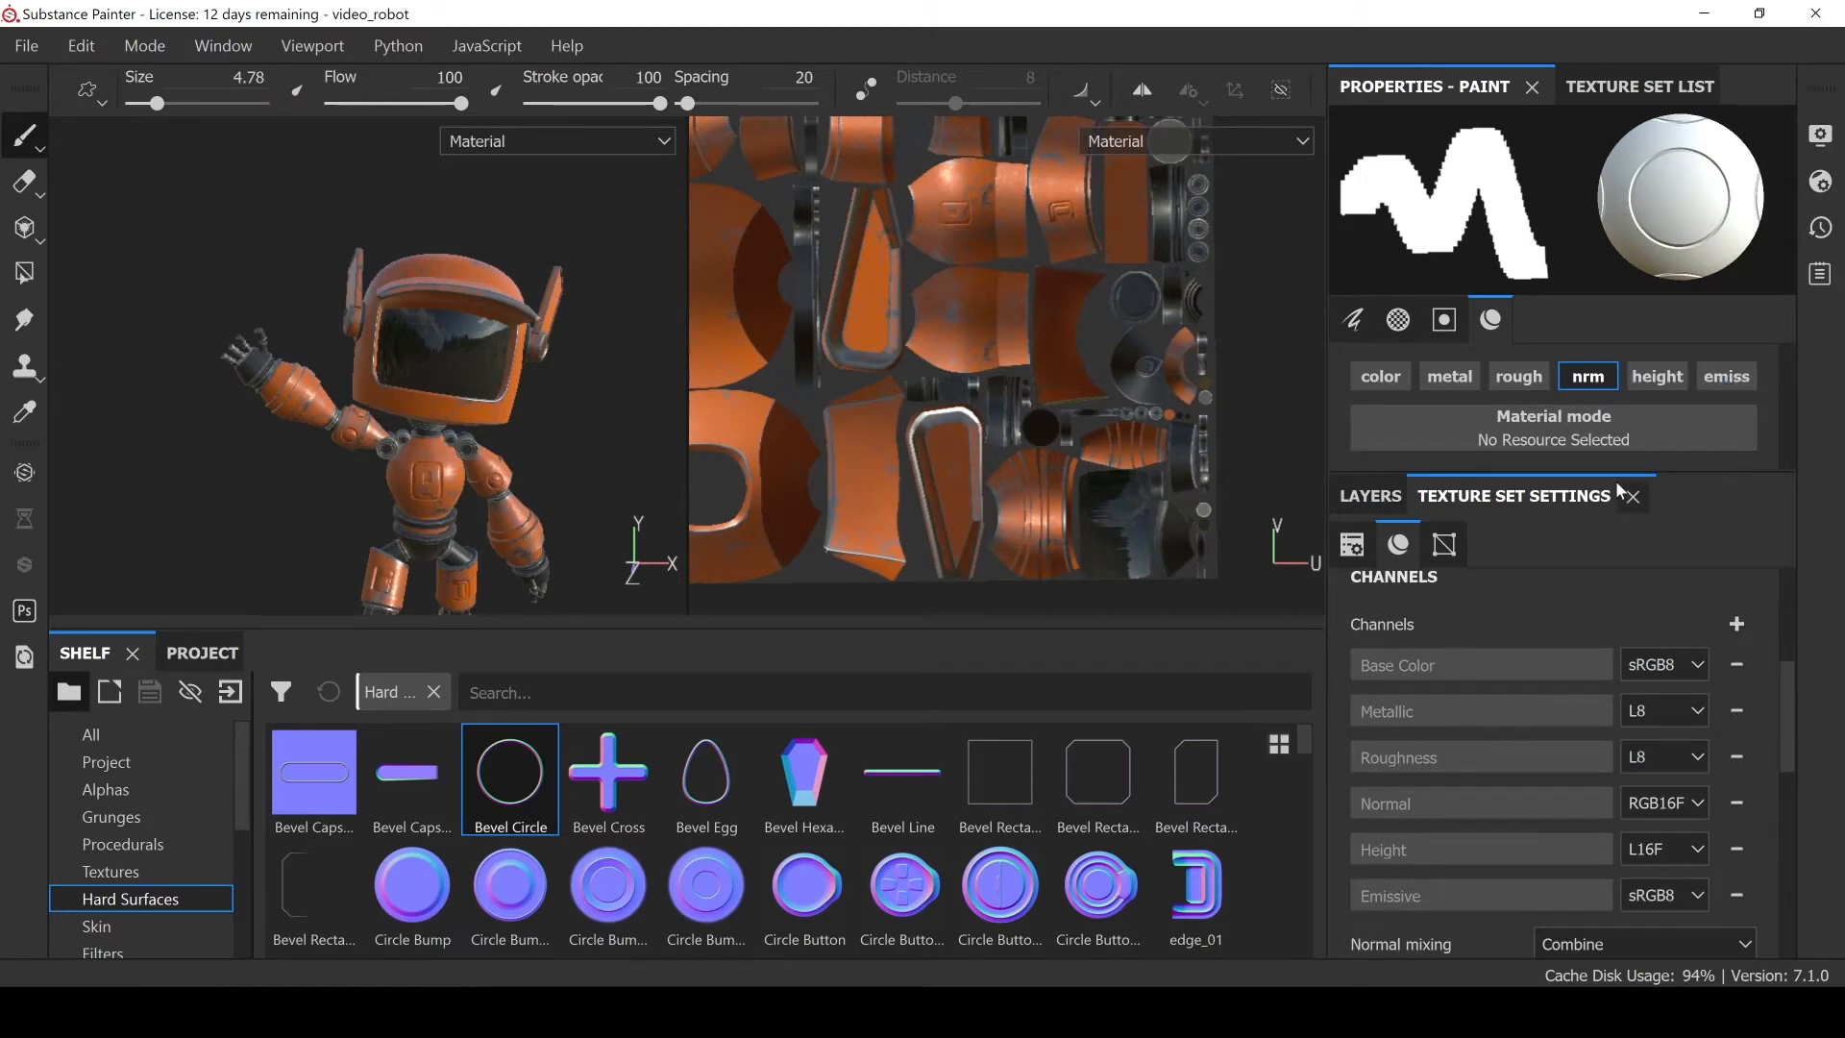
{"action": "left_click_drag", "start_coordinate": [1680, 471], "coordinate": [1680, 581]}
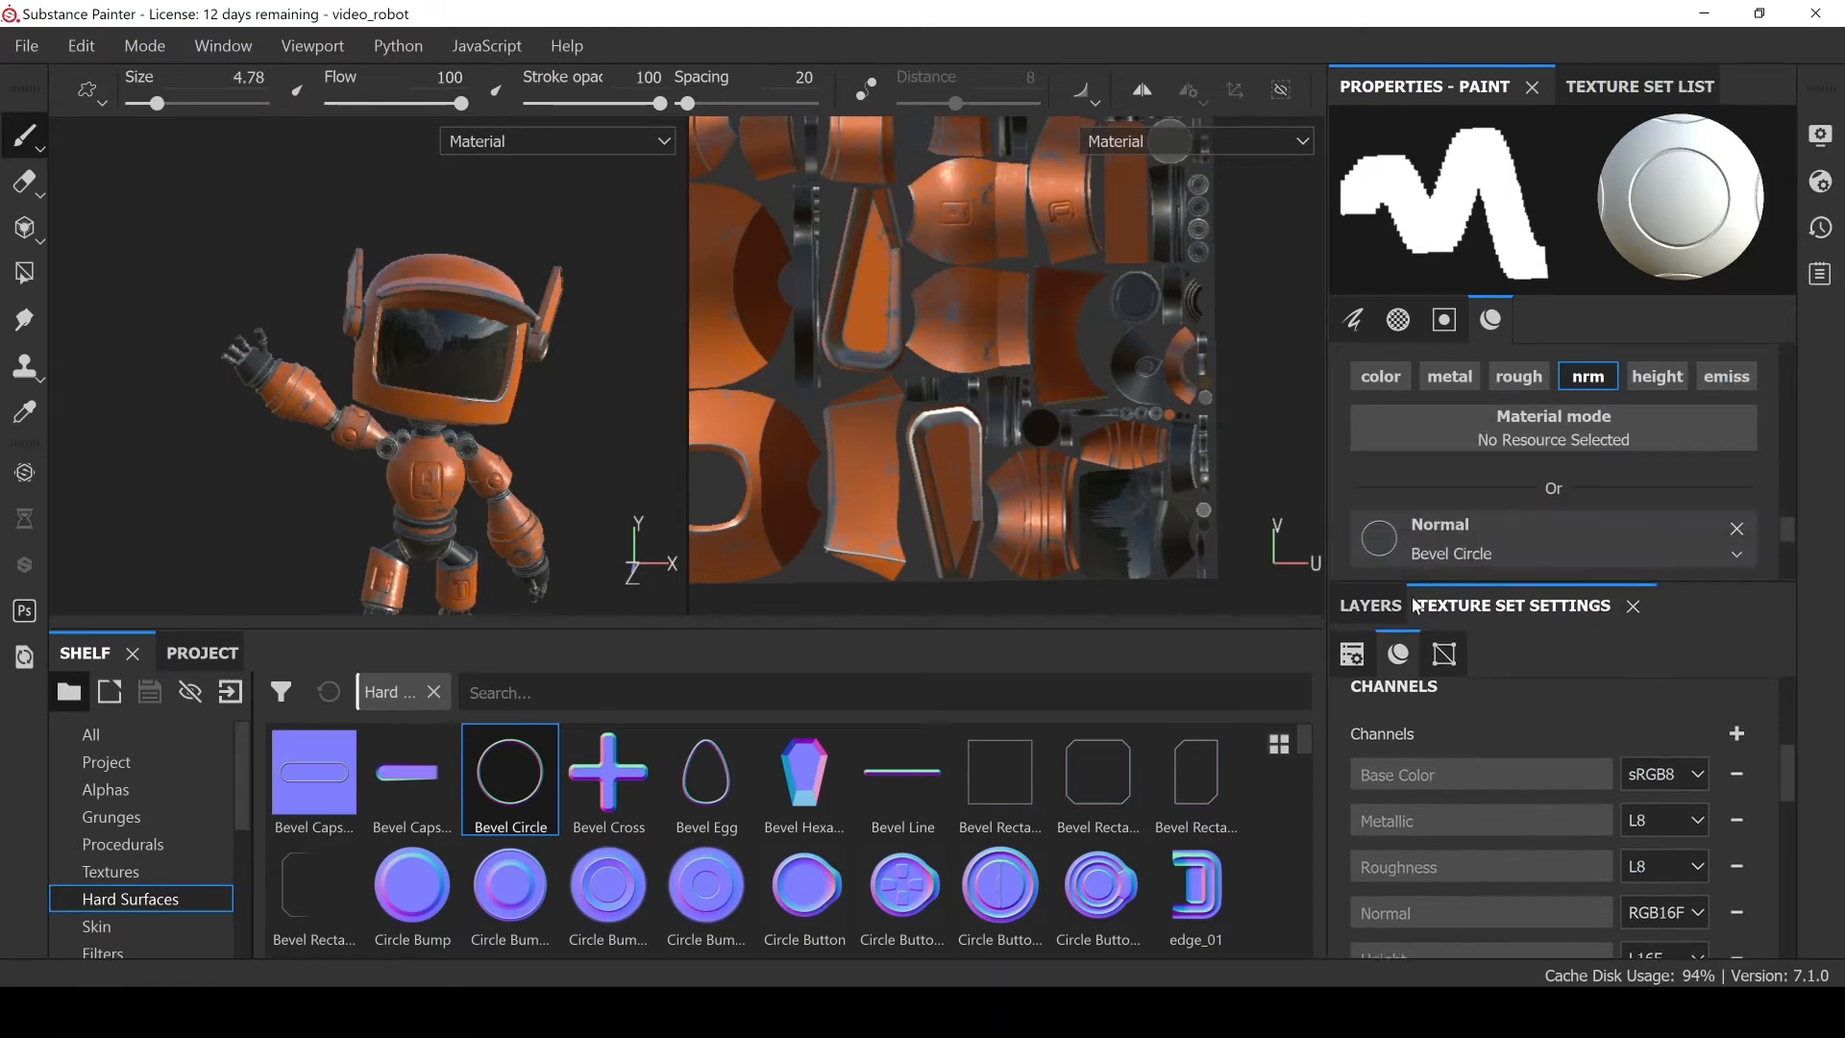
Expand the Visage folder and add a new fill layer directly above Fill layer 3
{"action": "left_click", "coordinate": [1373, 606]}
{"action": "left_click", "coordinate": [1379, 780]}
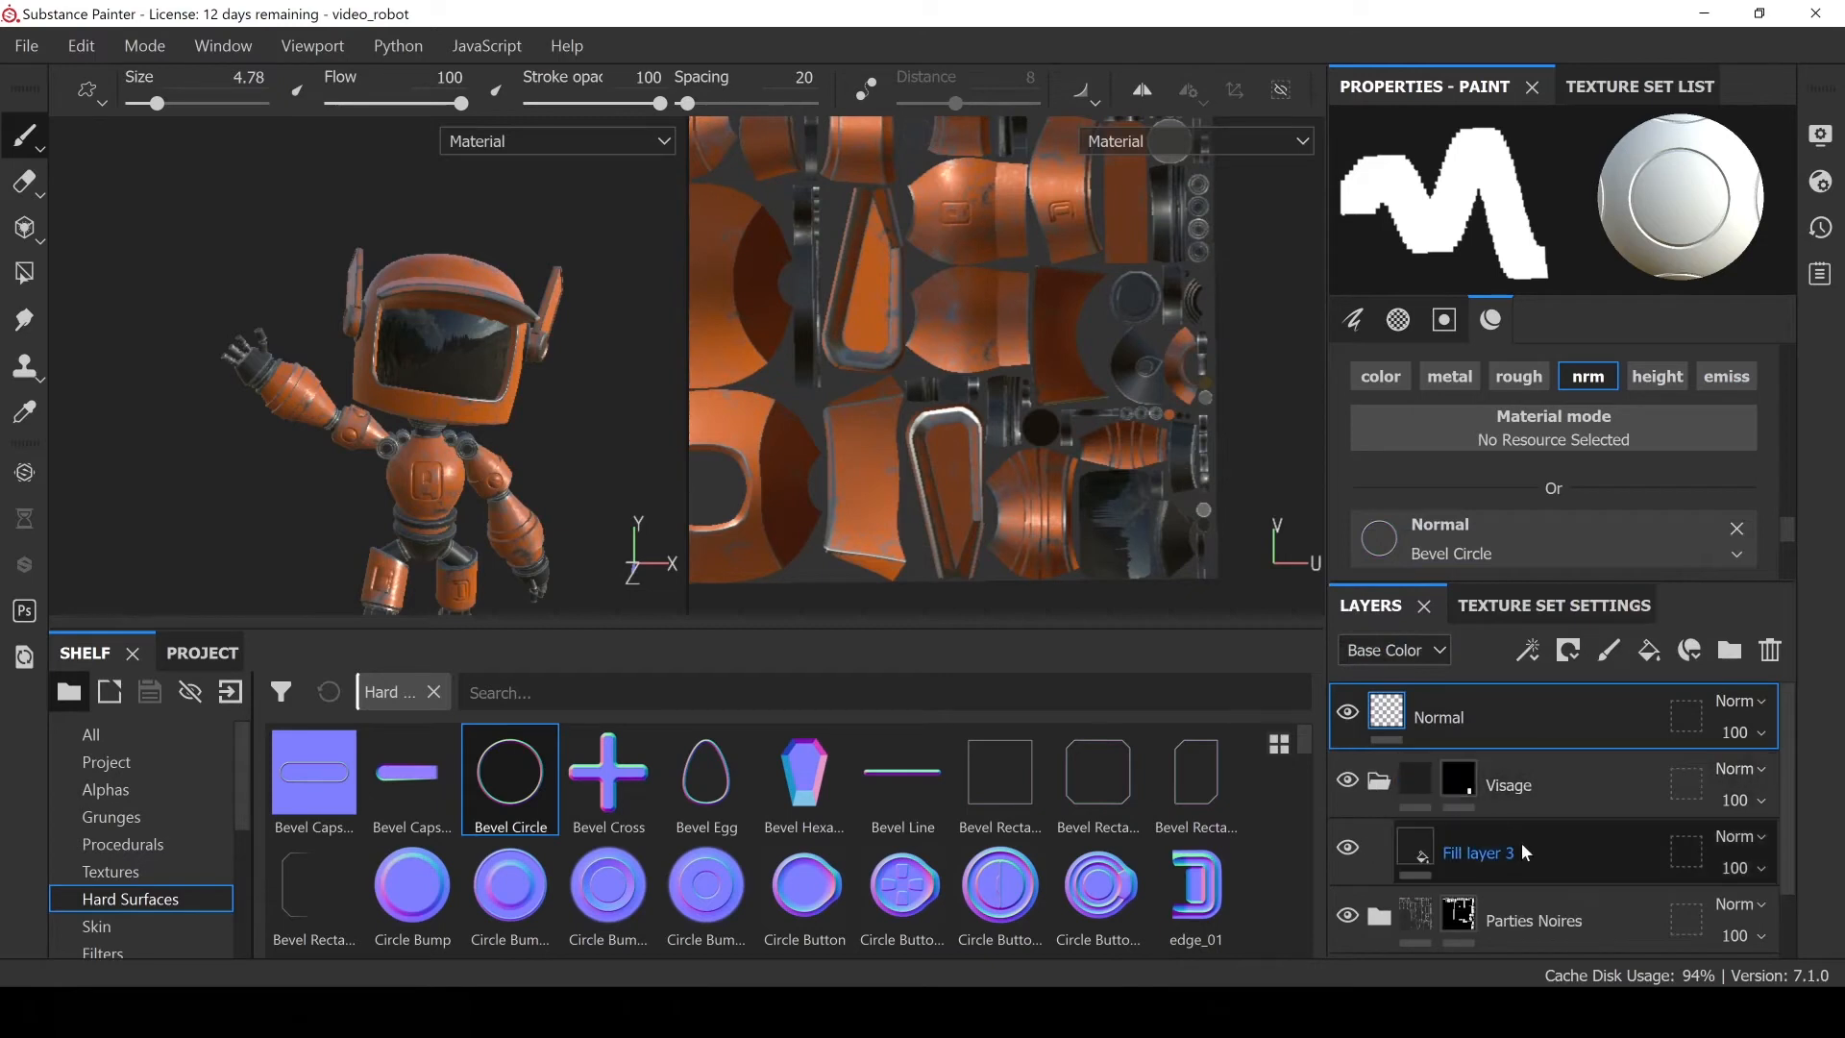
{"action": "left_click", "coordinate": [1538, 844]}
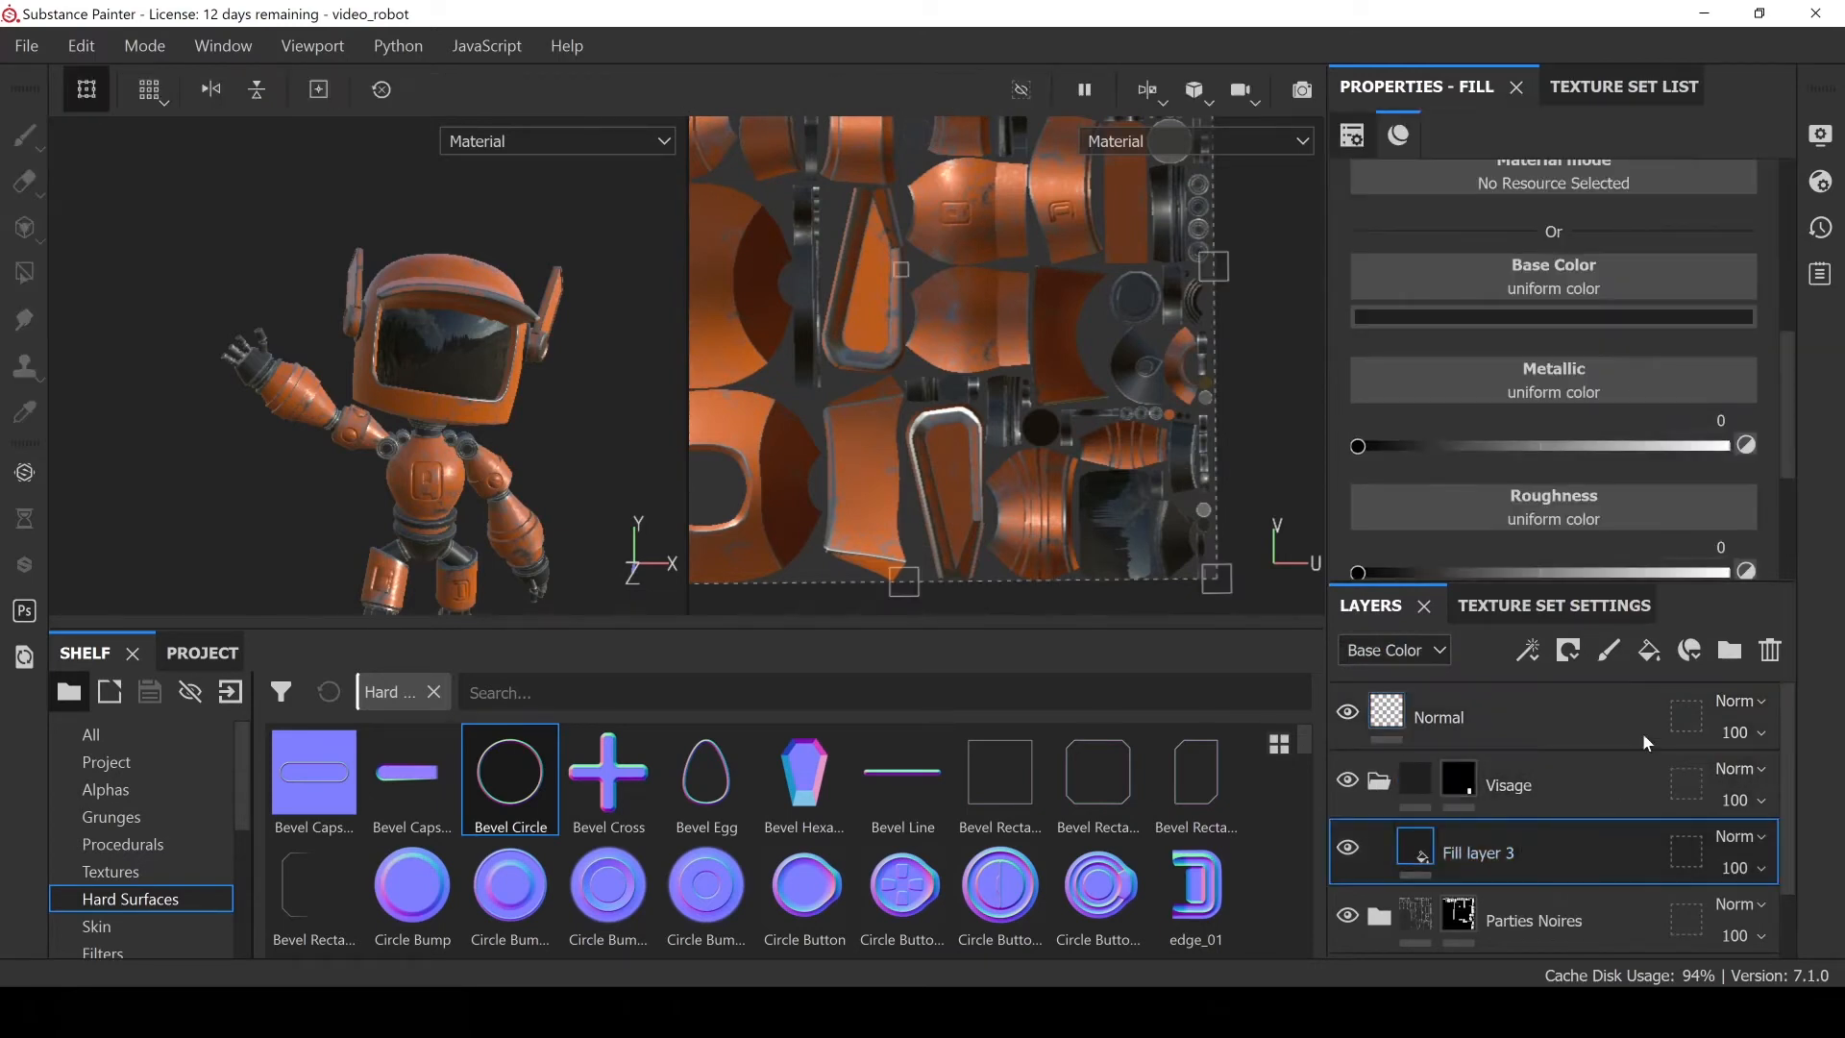
{"action": "left_click", "coordinate": [1649, 653]}
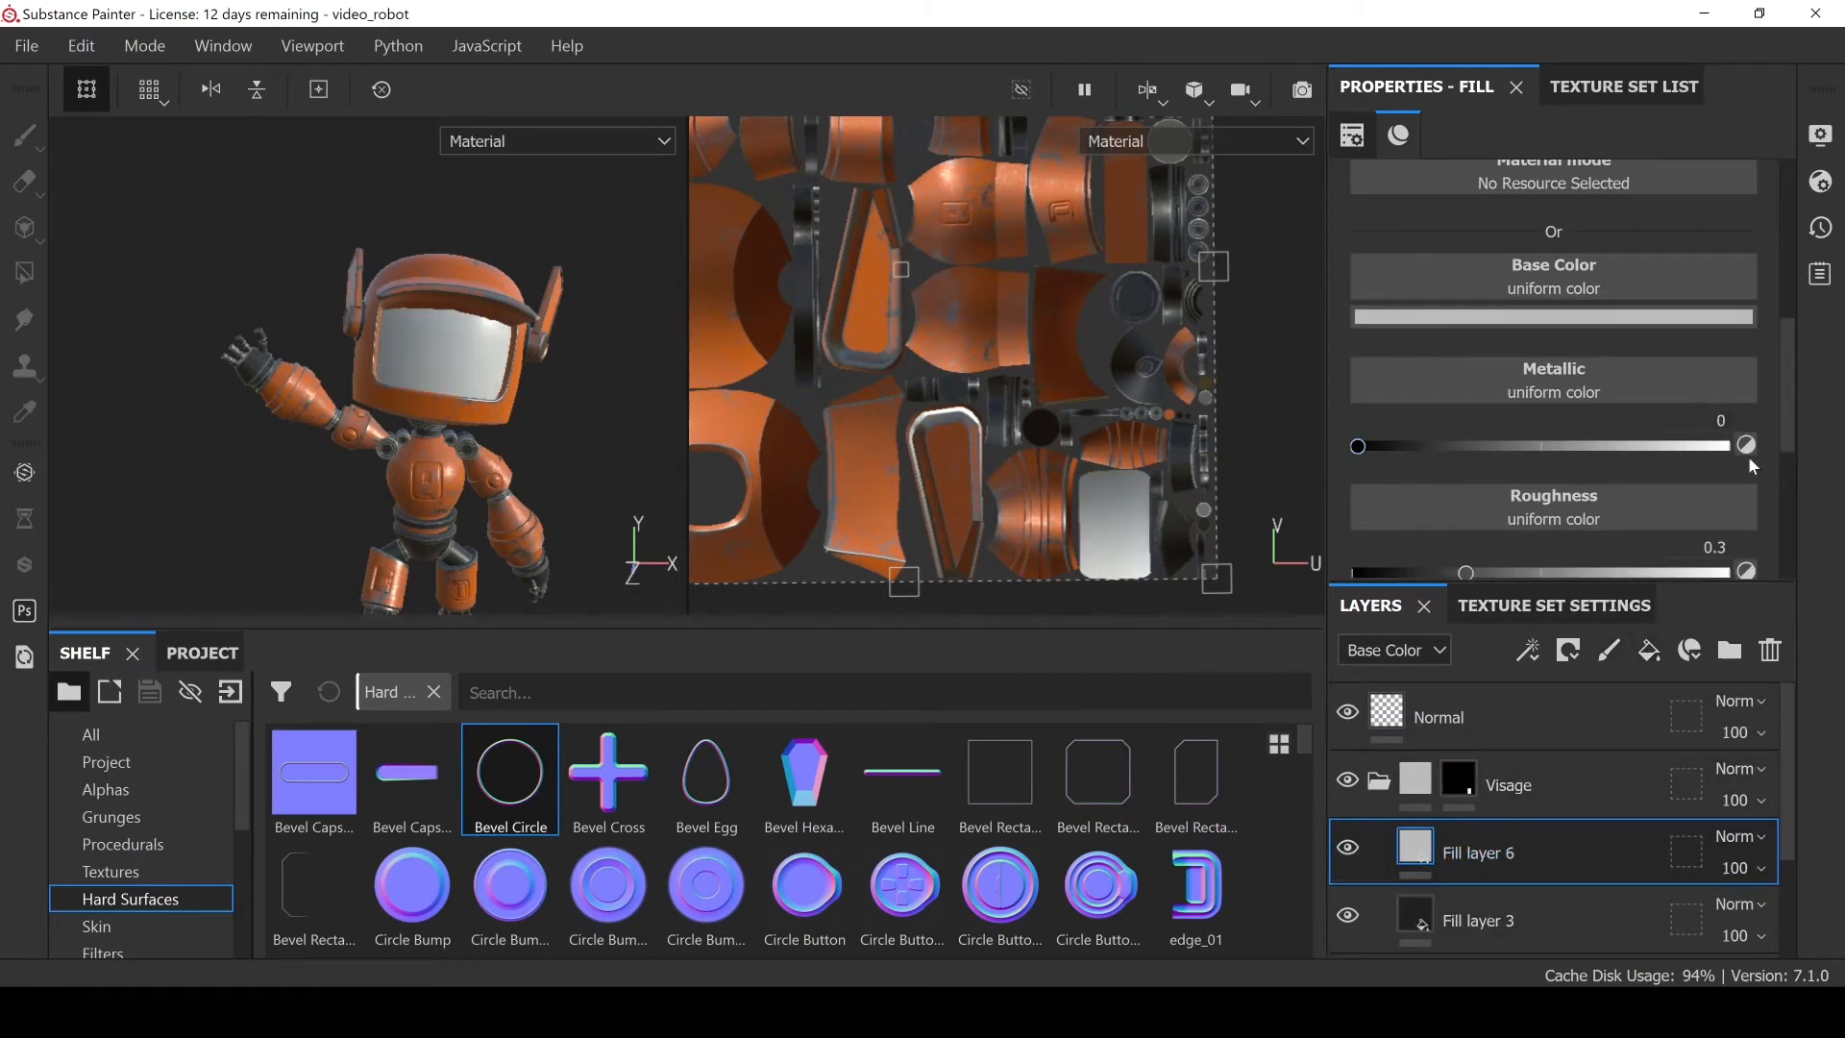
Turn off the color, metal, rough, nrm and height channels on the new fill layer, keeping only emissive
{"action": "scroll", "coordinate": [1751, 465], "scroll_direction": "up", "scroll_amount": 3}
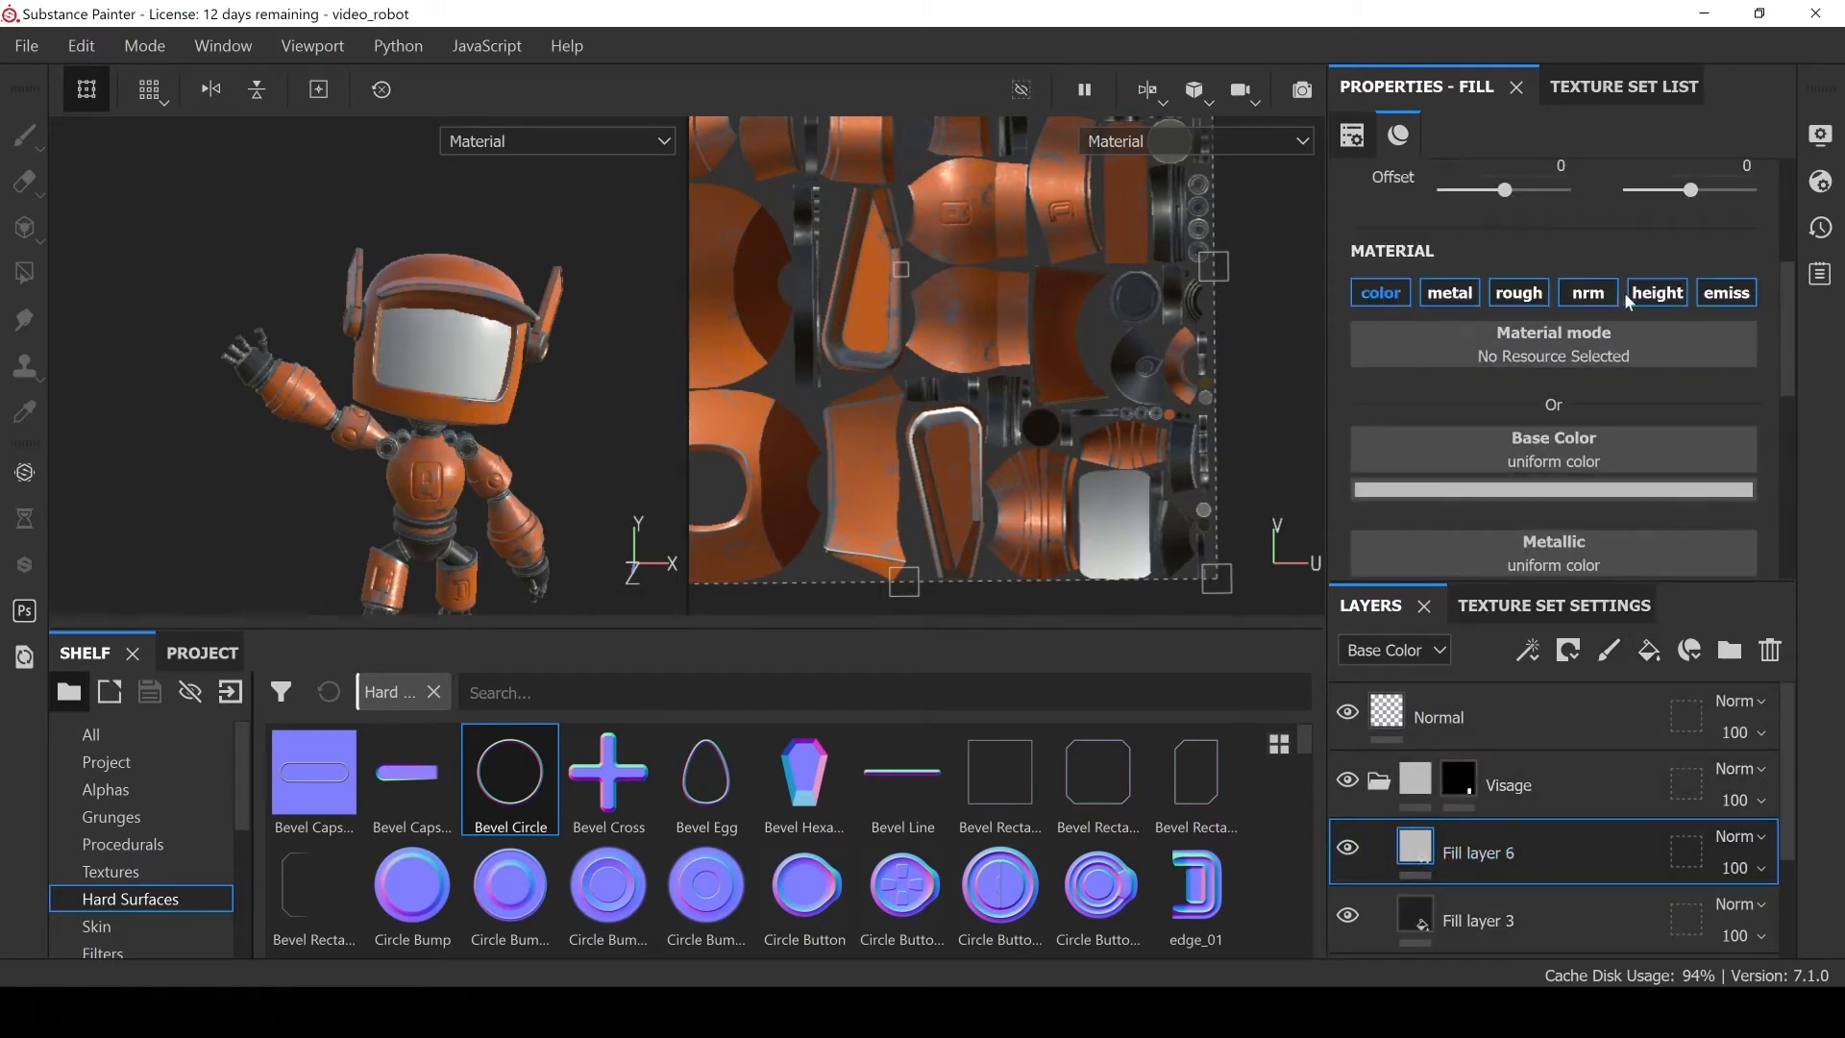
{"action": "left_click", "coordinate": [1379, 294]}
{"action": "left_click", "coordinate": [1449, 293]}
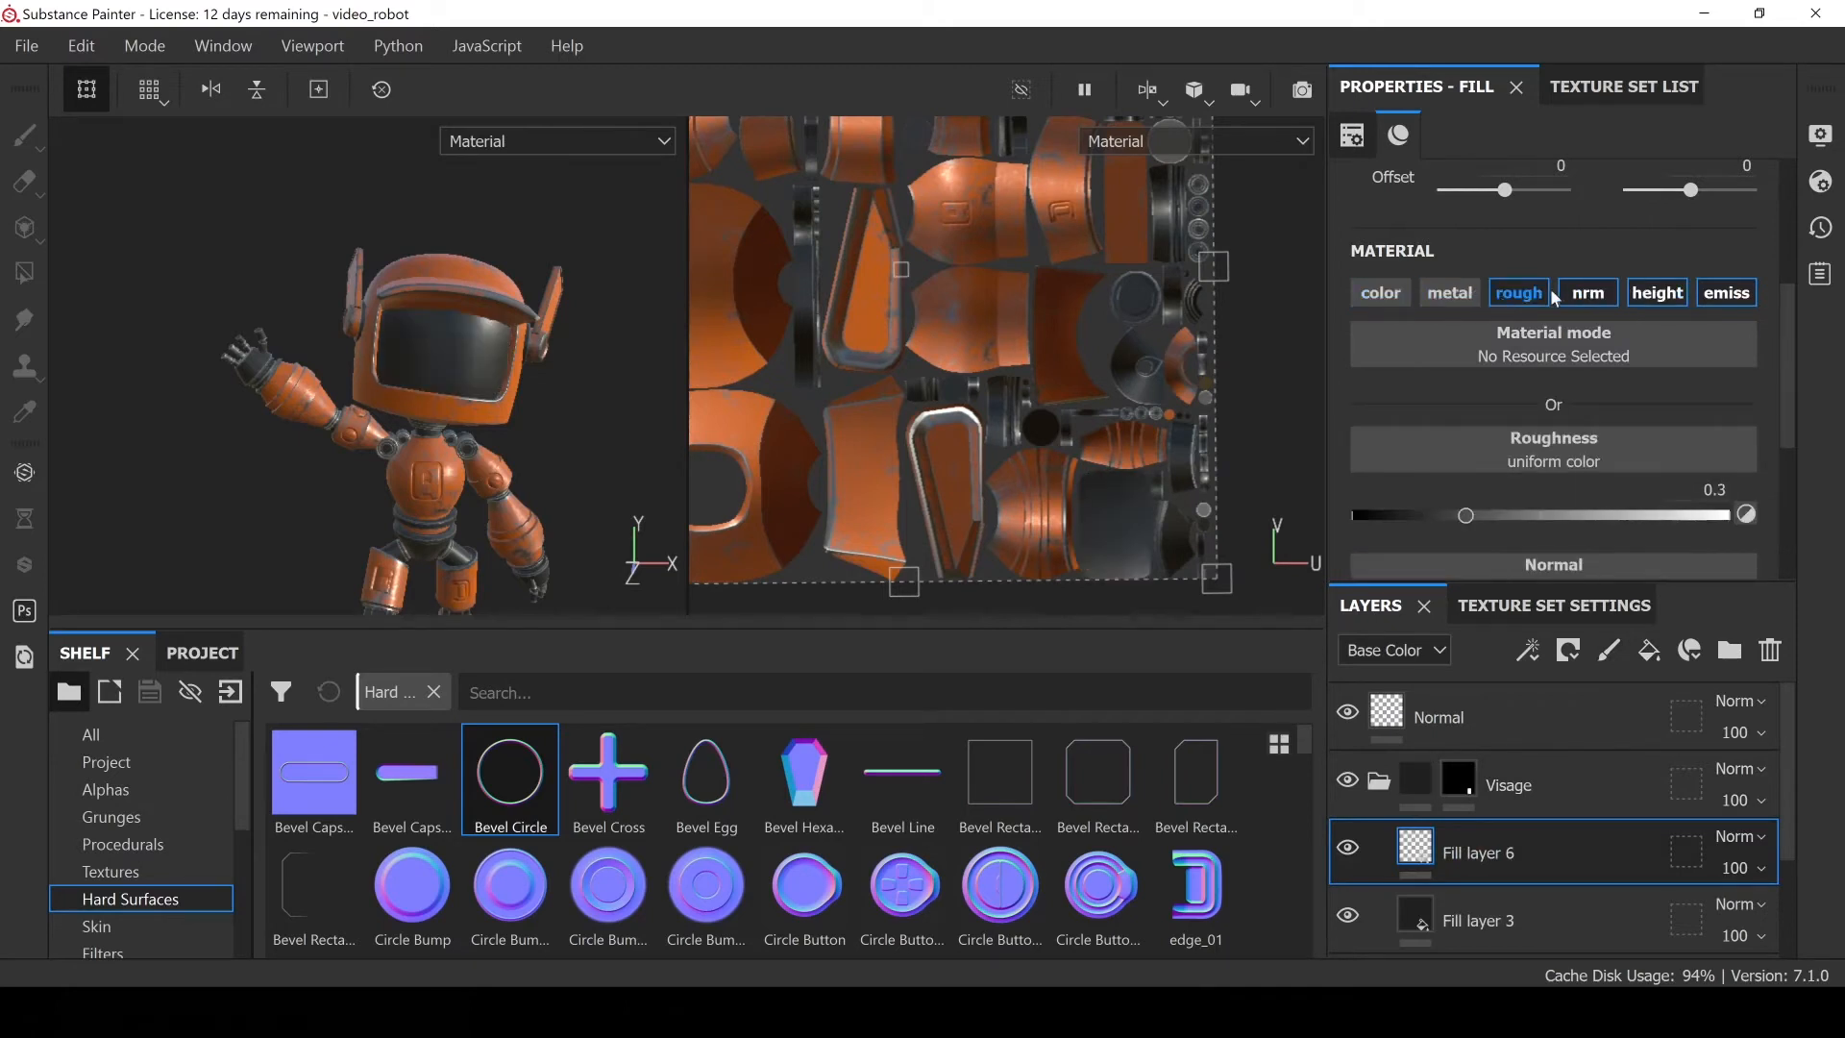
{"action": "left_click", "coordinate": [1518, 293]}
{"action": "left_click", "coordinate": [1587, 293]}
{"action": "left_click", "coordinate": [1659, 296]}
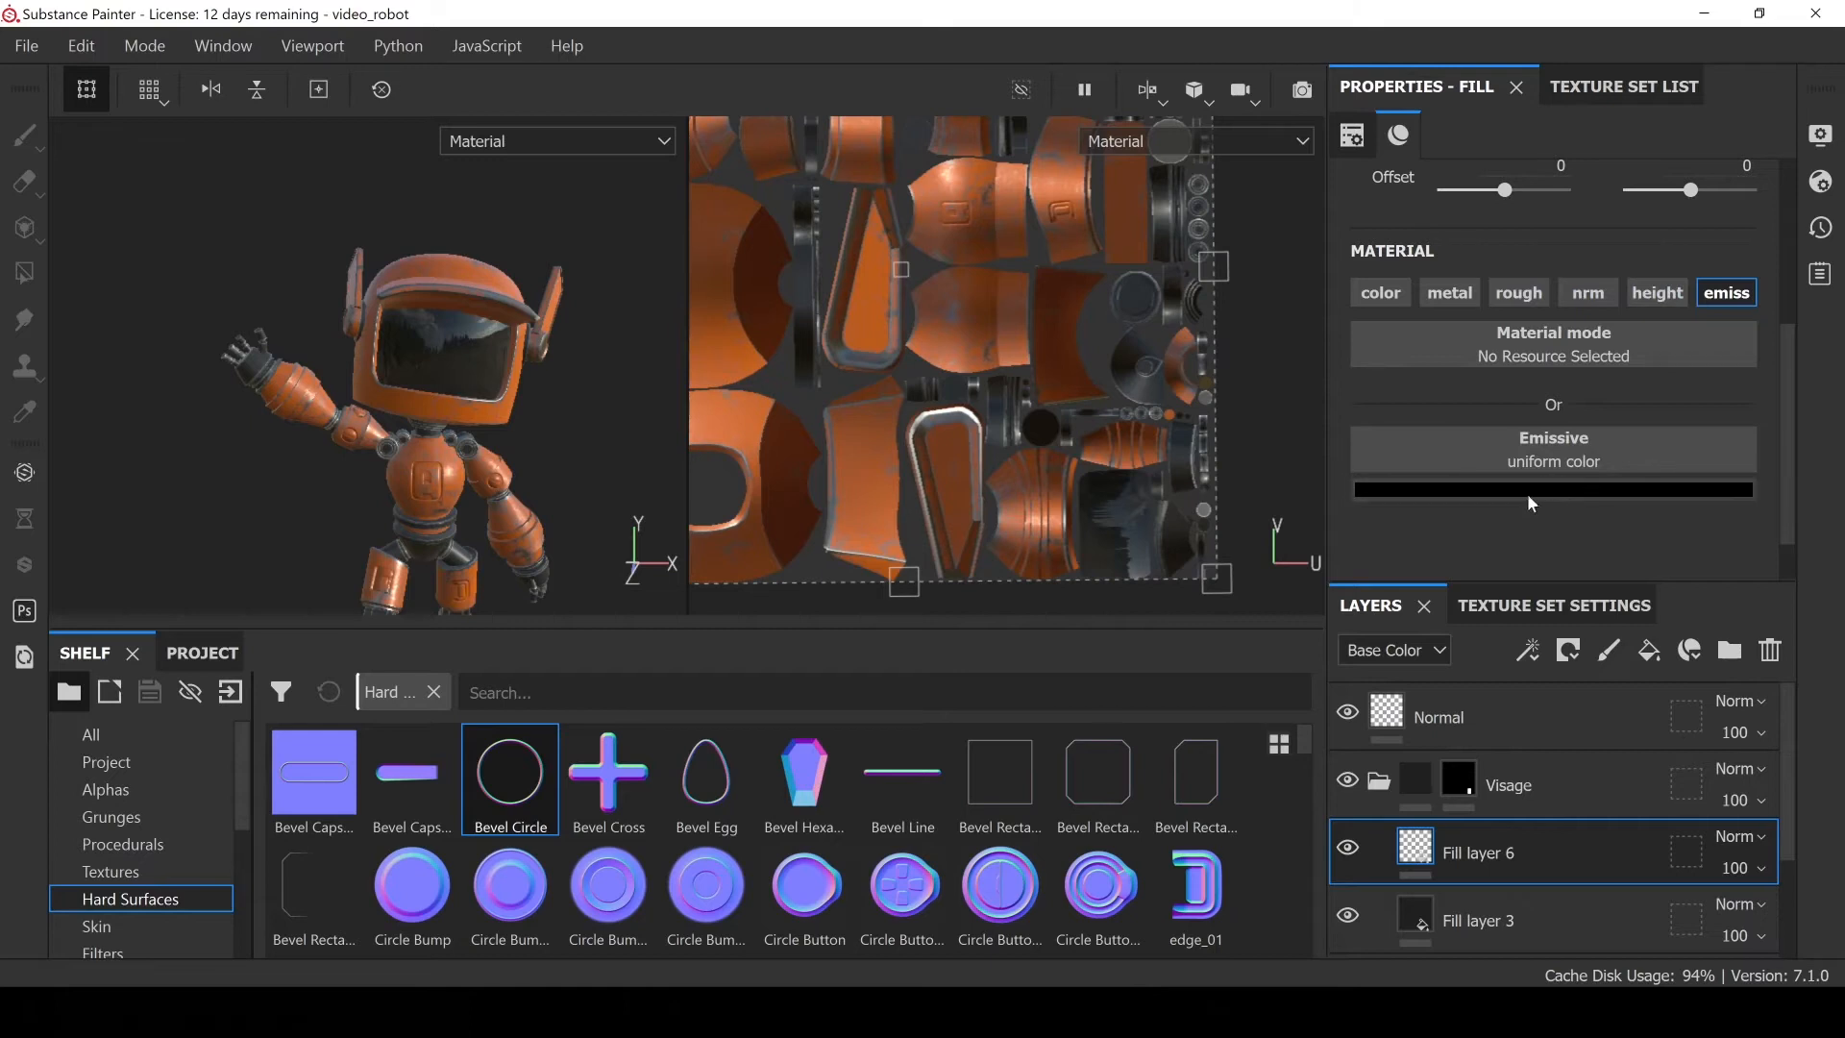
Set the fill layer's emissive color to white and check the visor on the robot
{"action": "left_click", "coordinate": [1527, 492]}
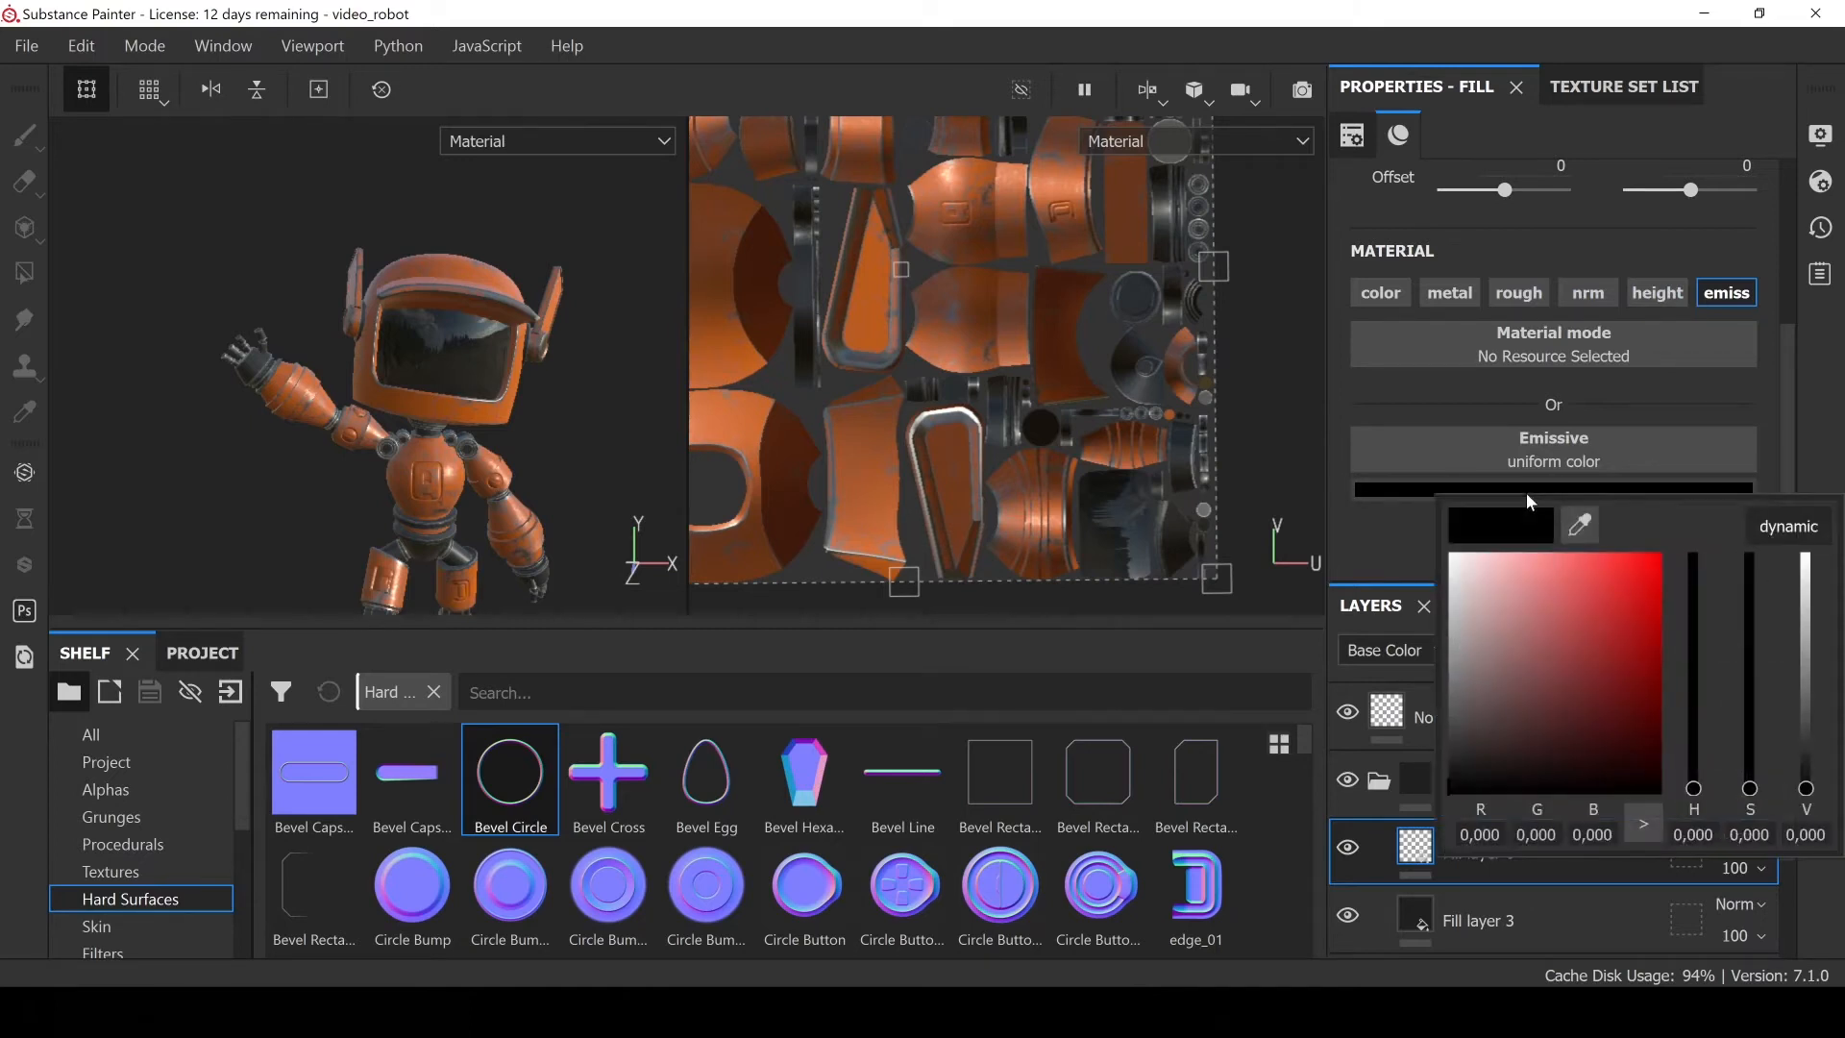
{"action": "left_click_drag", "start_coordinate": [1548, 636], "coordinate": [1331, 527]}
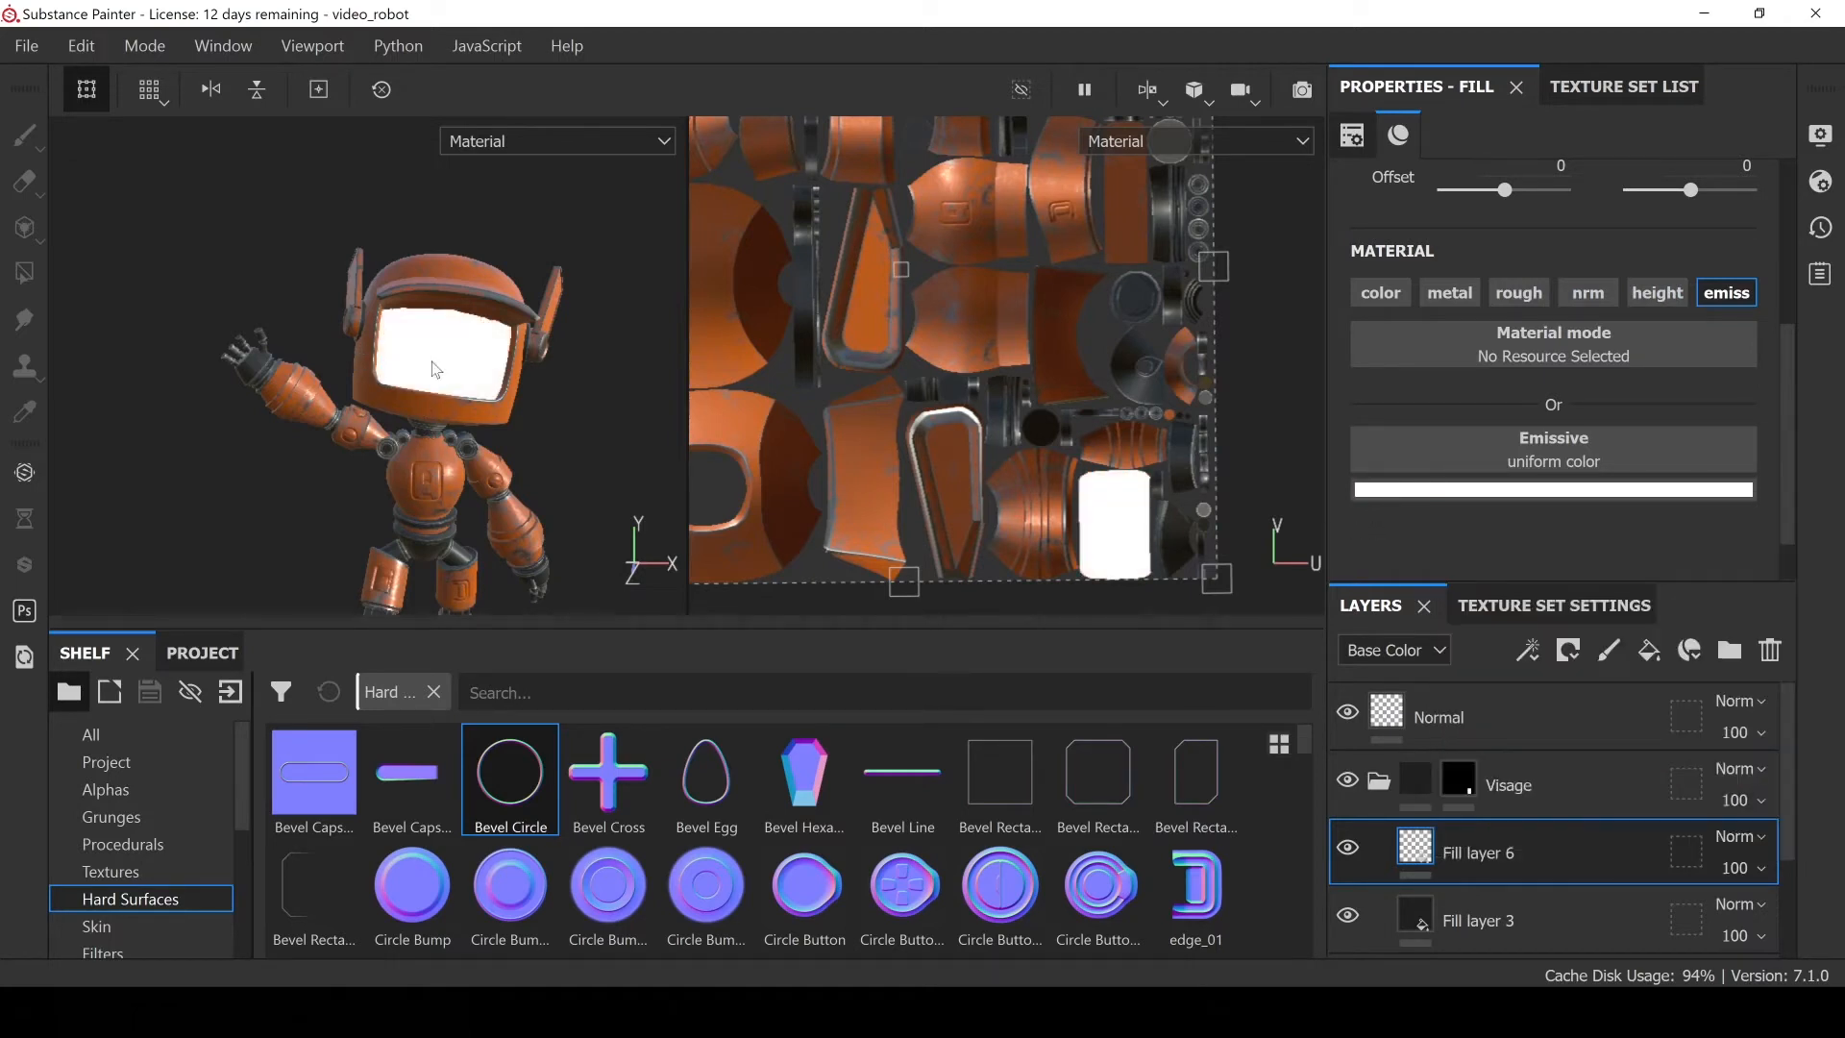
{"action": "scroll", "coordinate": [415, 385], "scroll_direction": "down", "scroll_amount": 3}
{"action": "scroll", "coordinate": [465, 375], "scroll_direction": "up", "scroll_amount": 8}
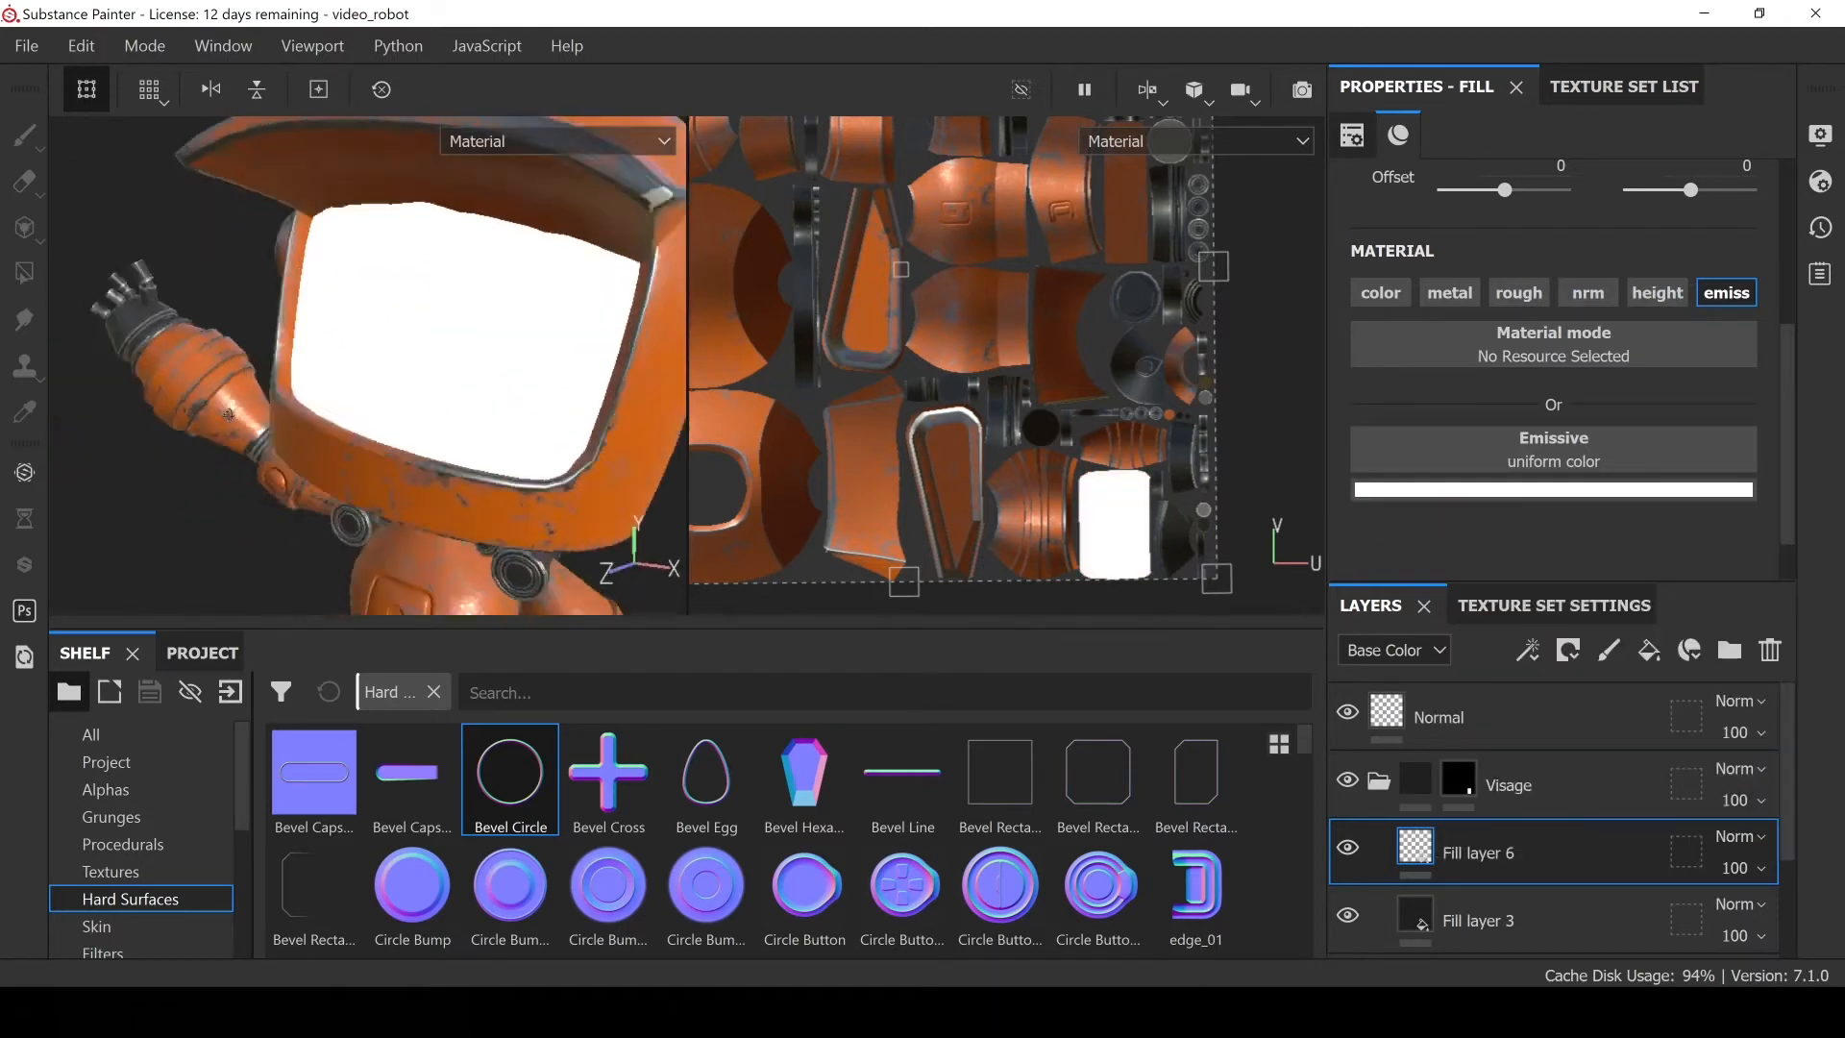
{"action": "left_click_drag", "start_coordinate": [228, 413], "coordinate": [361, 413], "text": "alt"}
{"action": "scroll", "coordinate": [452, 418], "scroll_direction": "down", "scroll_amount": 5}
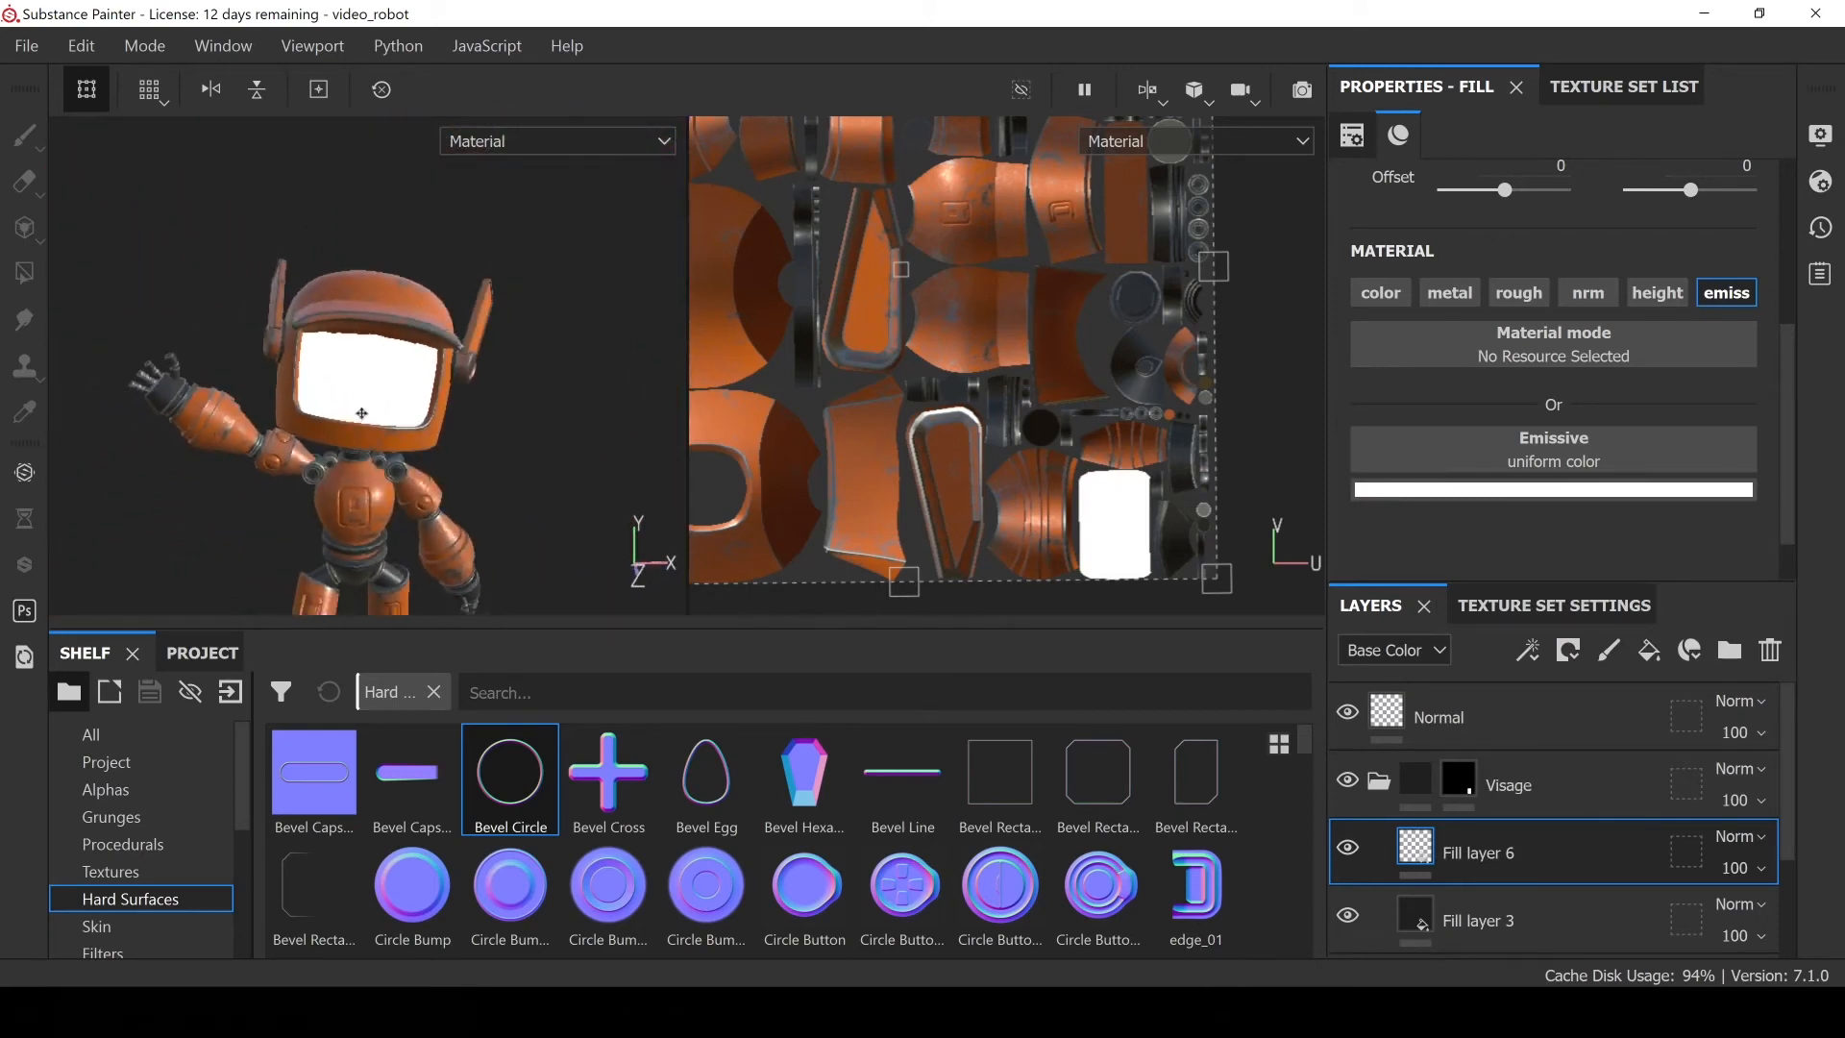
Check the face in the Photos reference image, and back in Substance Painter add a black mask to the emissive fill layer
{"action": "key", "text": "alt+Tab"}
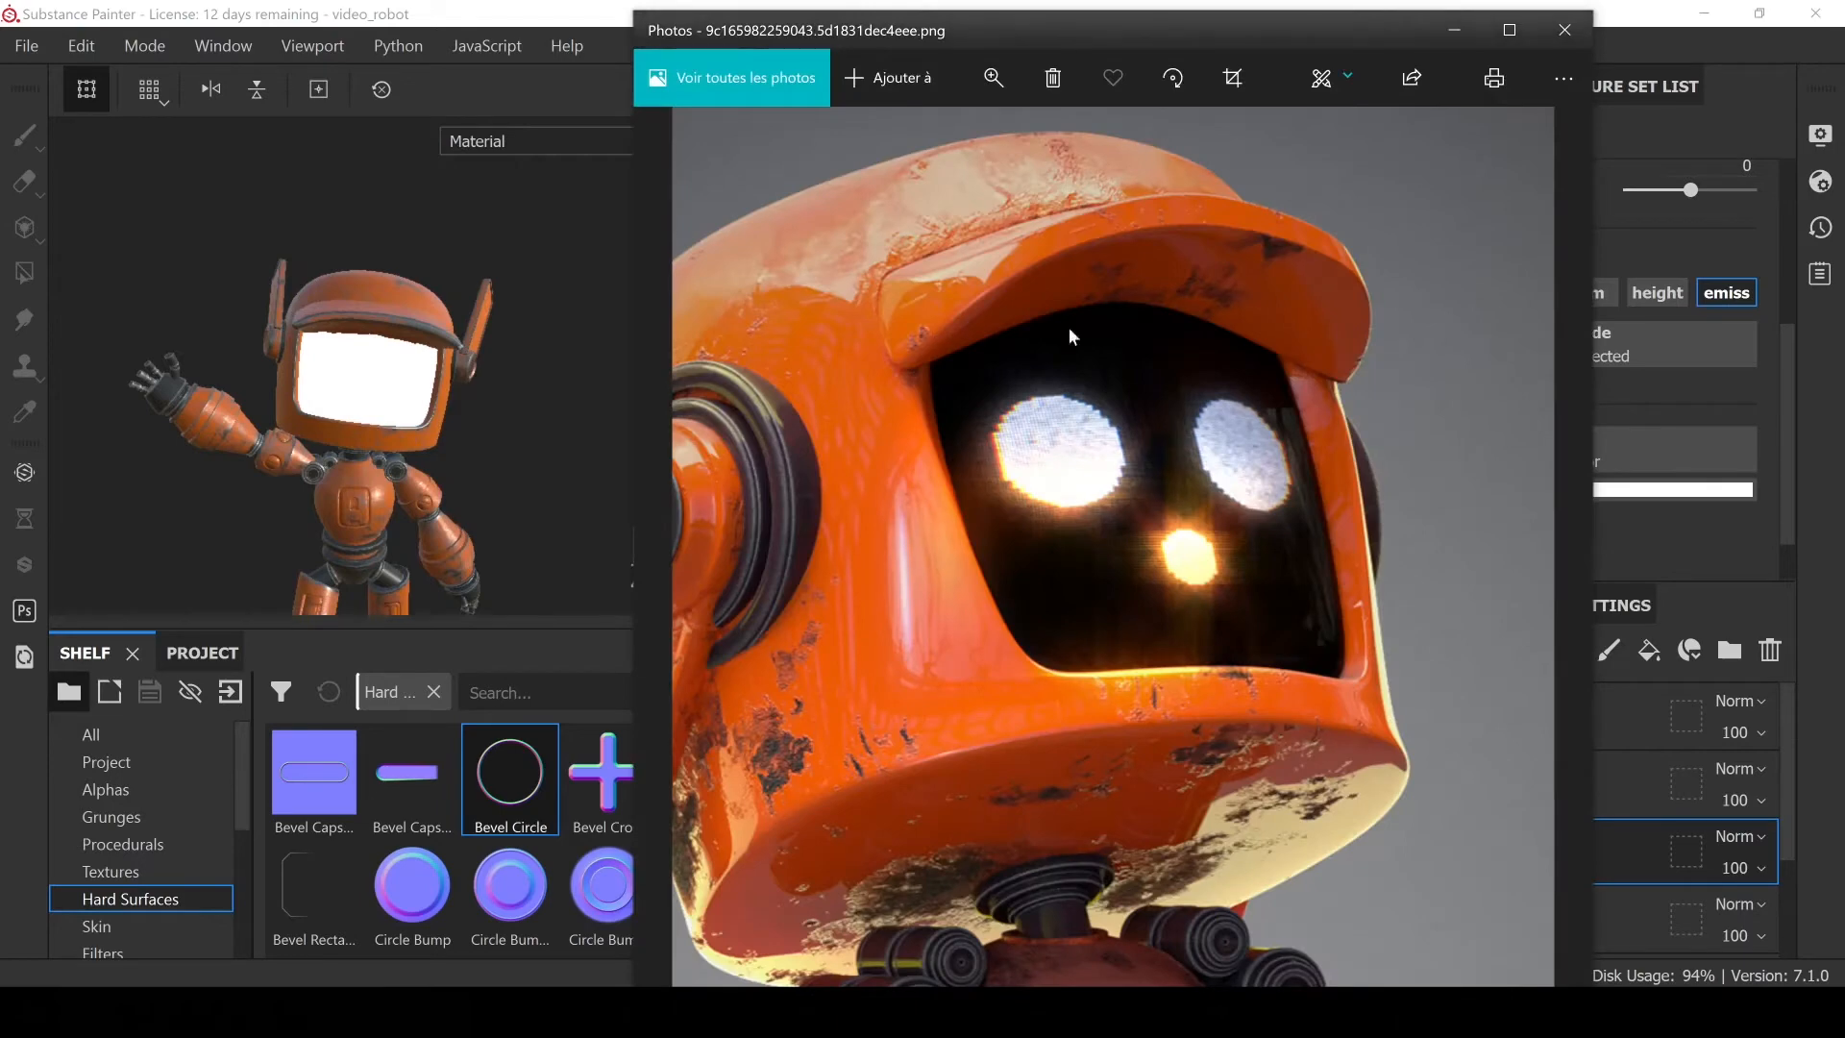
{"action": "left_click", "coordinate": [564, 10]}
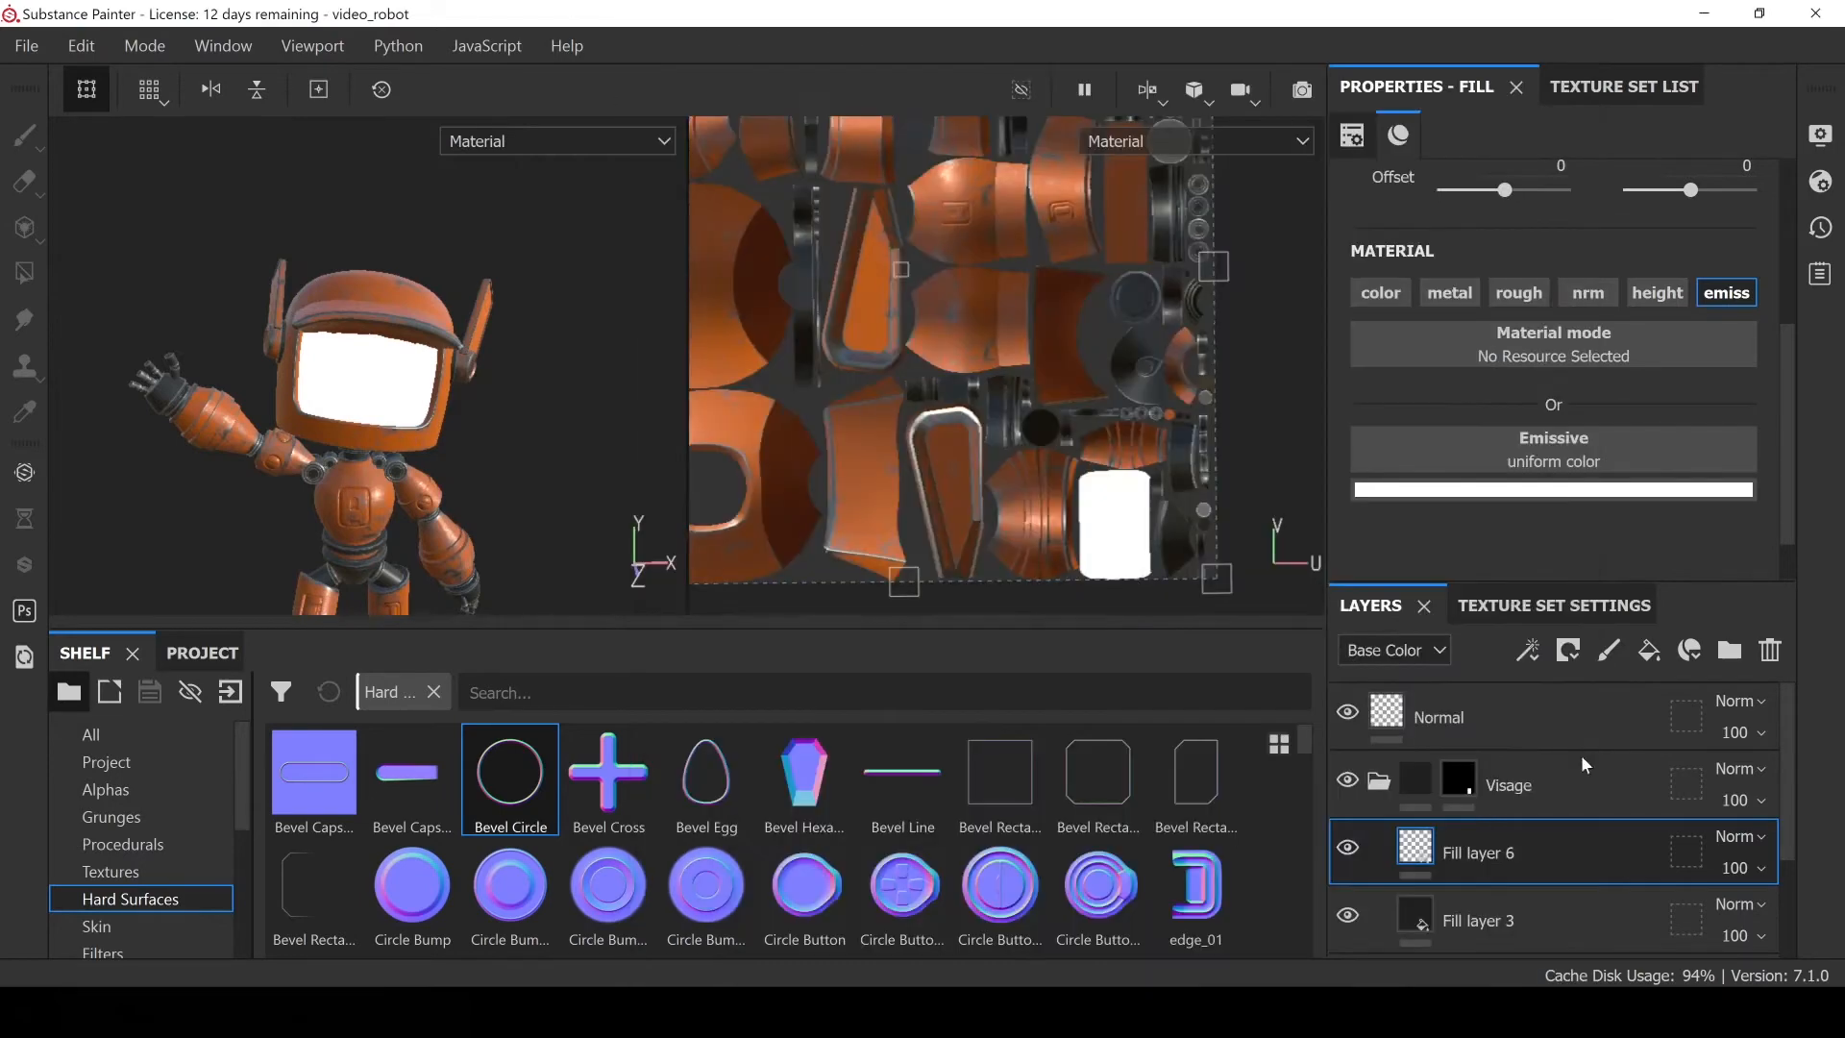
{"action": "left_click", "coordinate": [1569, 657]}
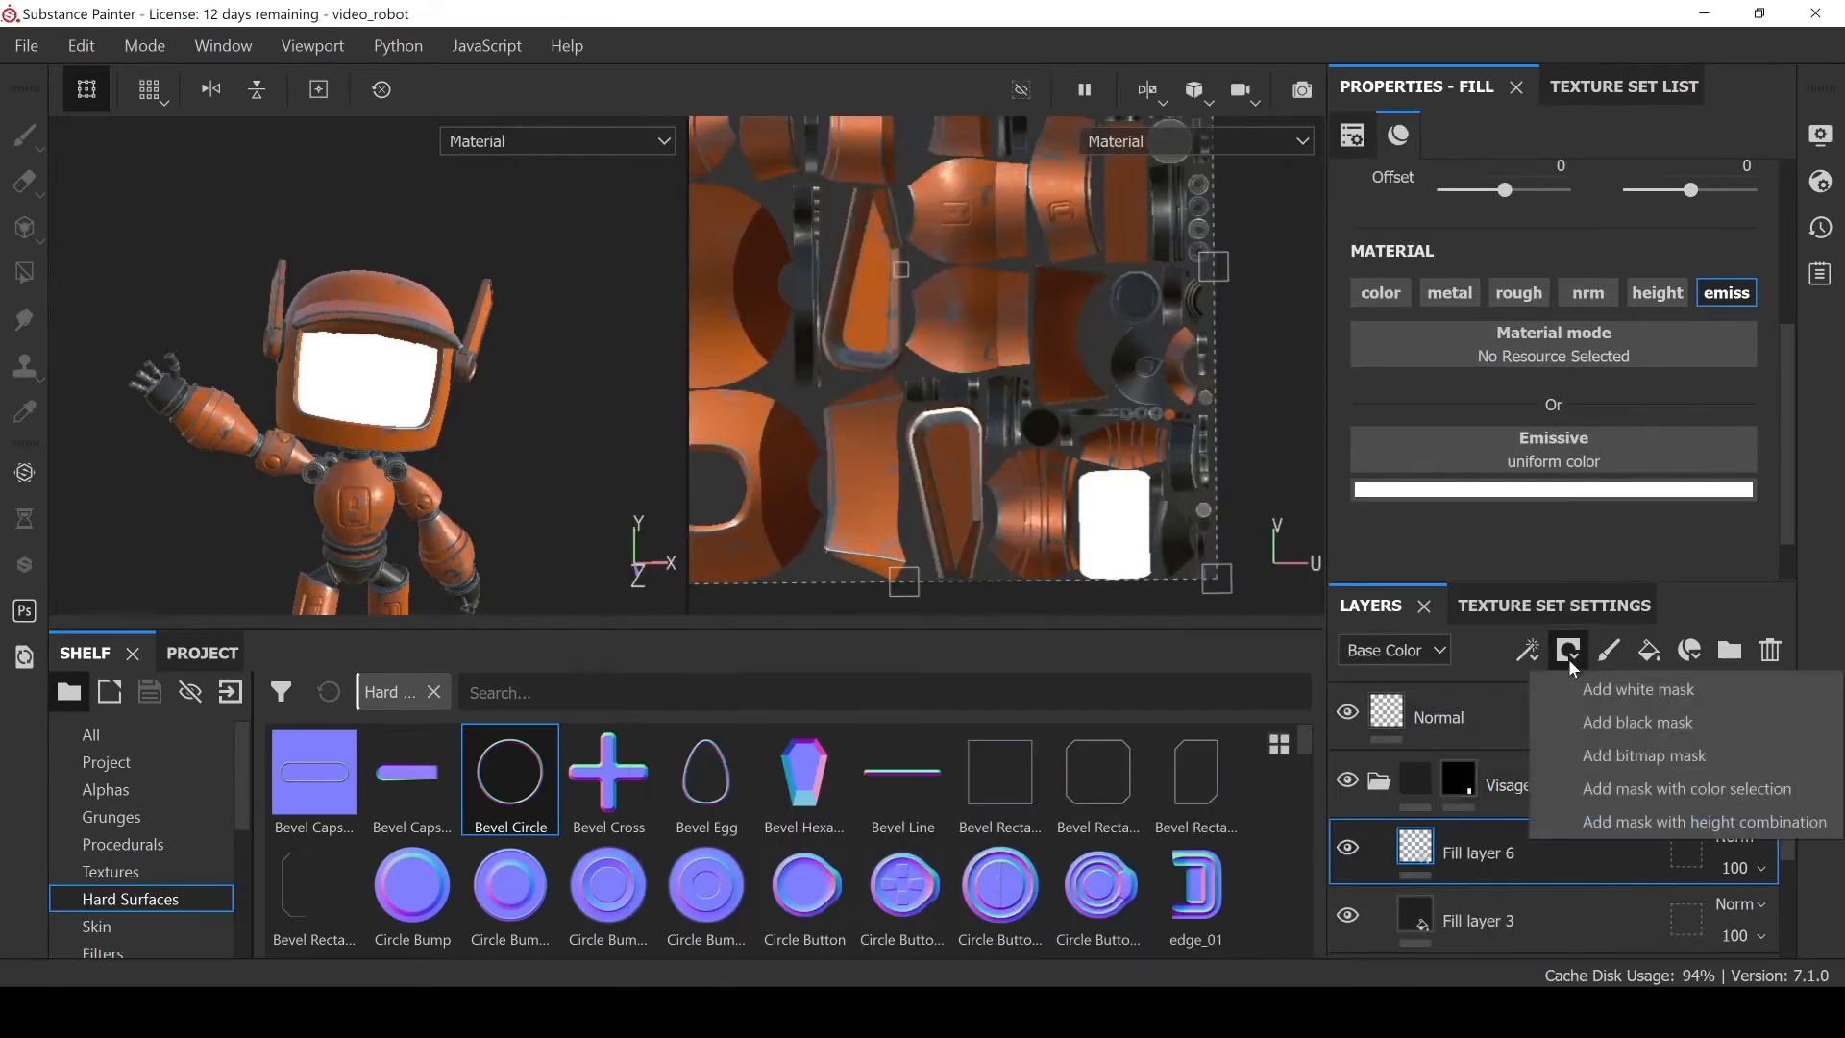
{"action": "left_click", "coordinate": [1607, 720]}
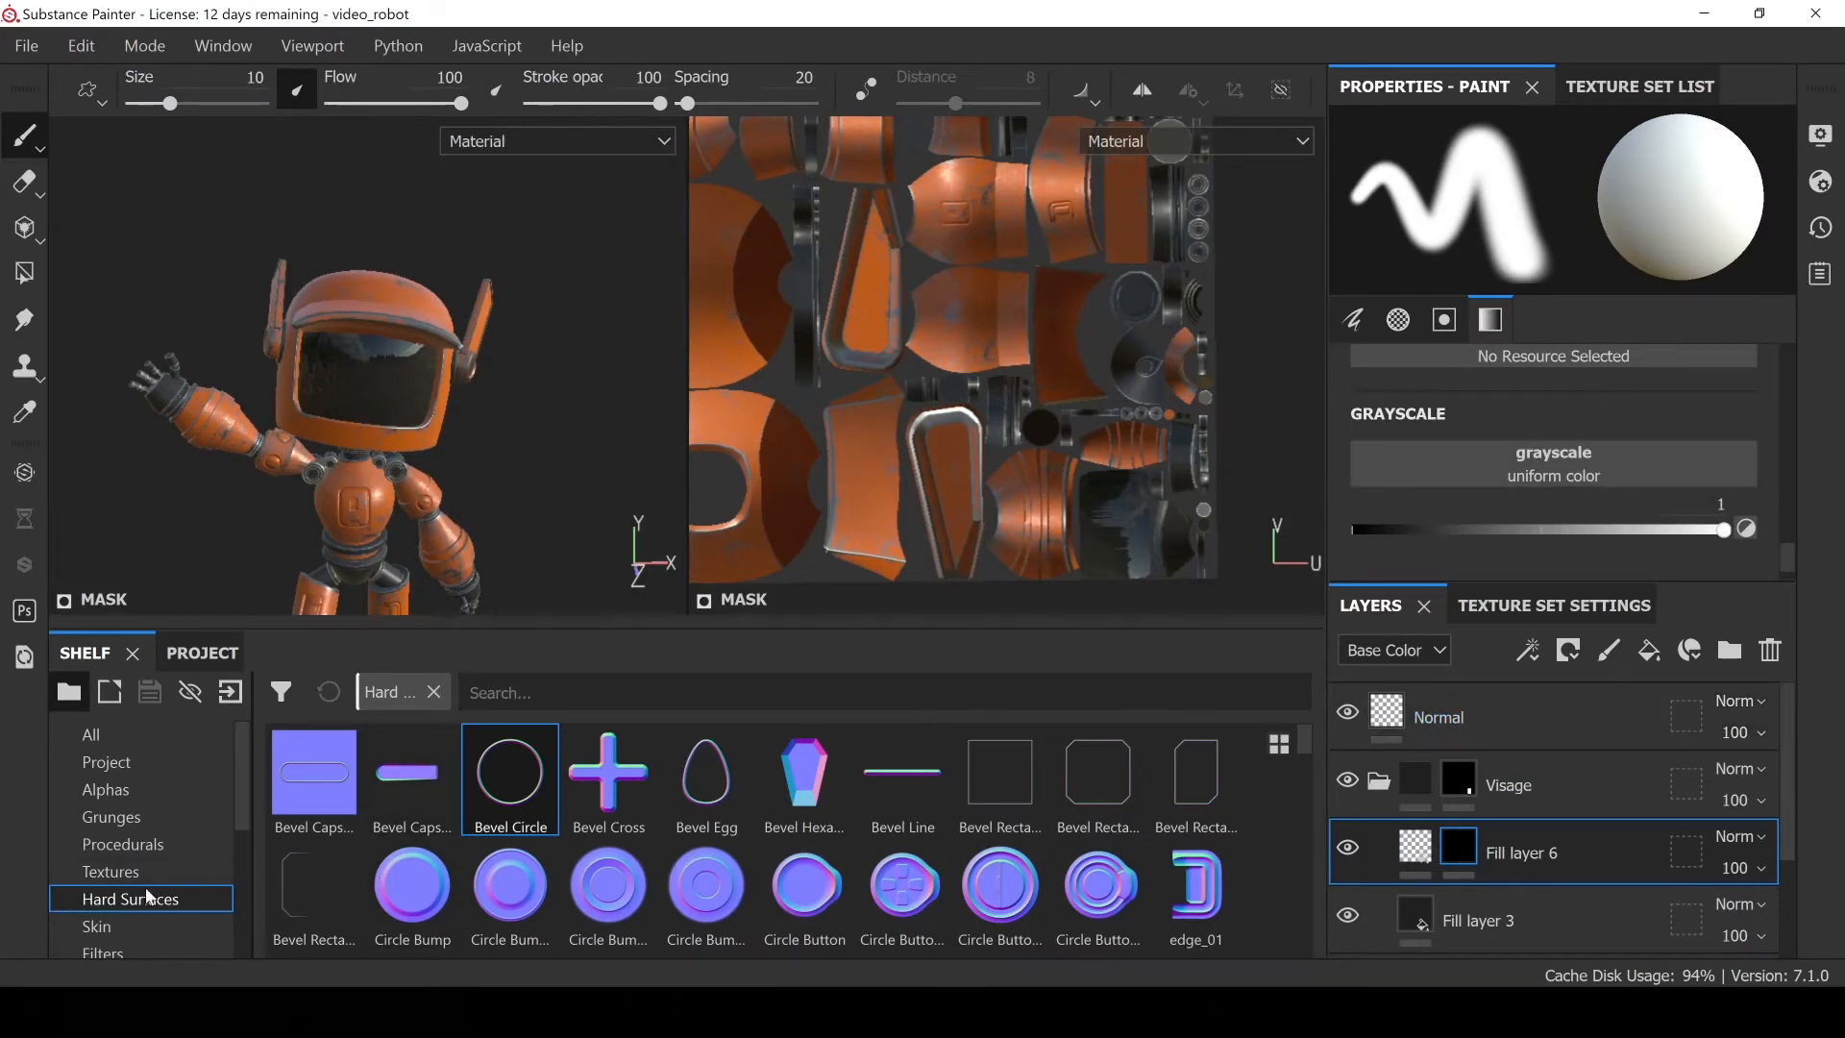
Enlarge the shelf, browse its Brushes and Hard Surfaces categories, and display the Alphas category
{"action": "scroll", "coordinate": [240, 816], "scroll_direction": "down", "scroll_amount": 1}
{"action": "scroll", "coordinate": [240, 818], "scroll_direction": "down", "scroll_amount": 1}
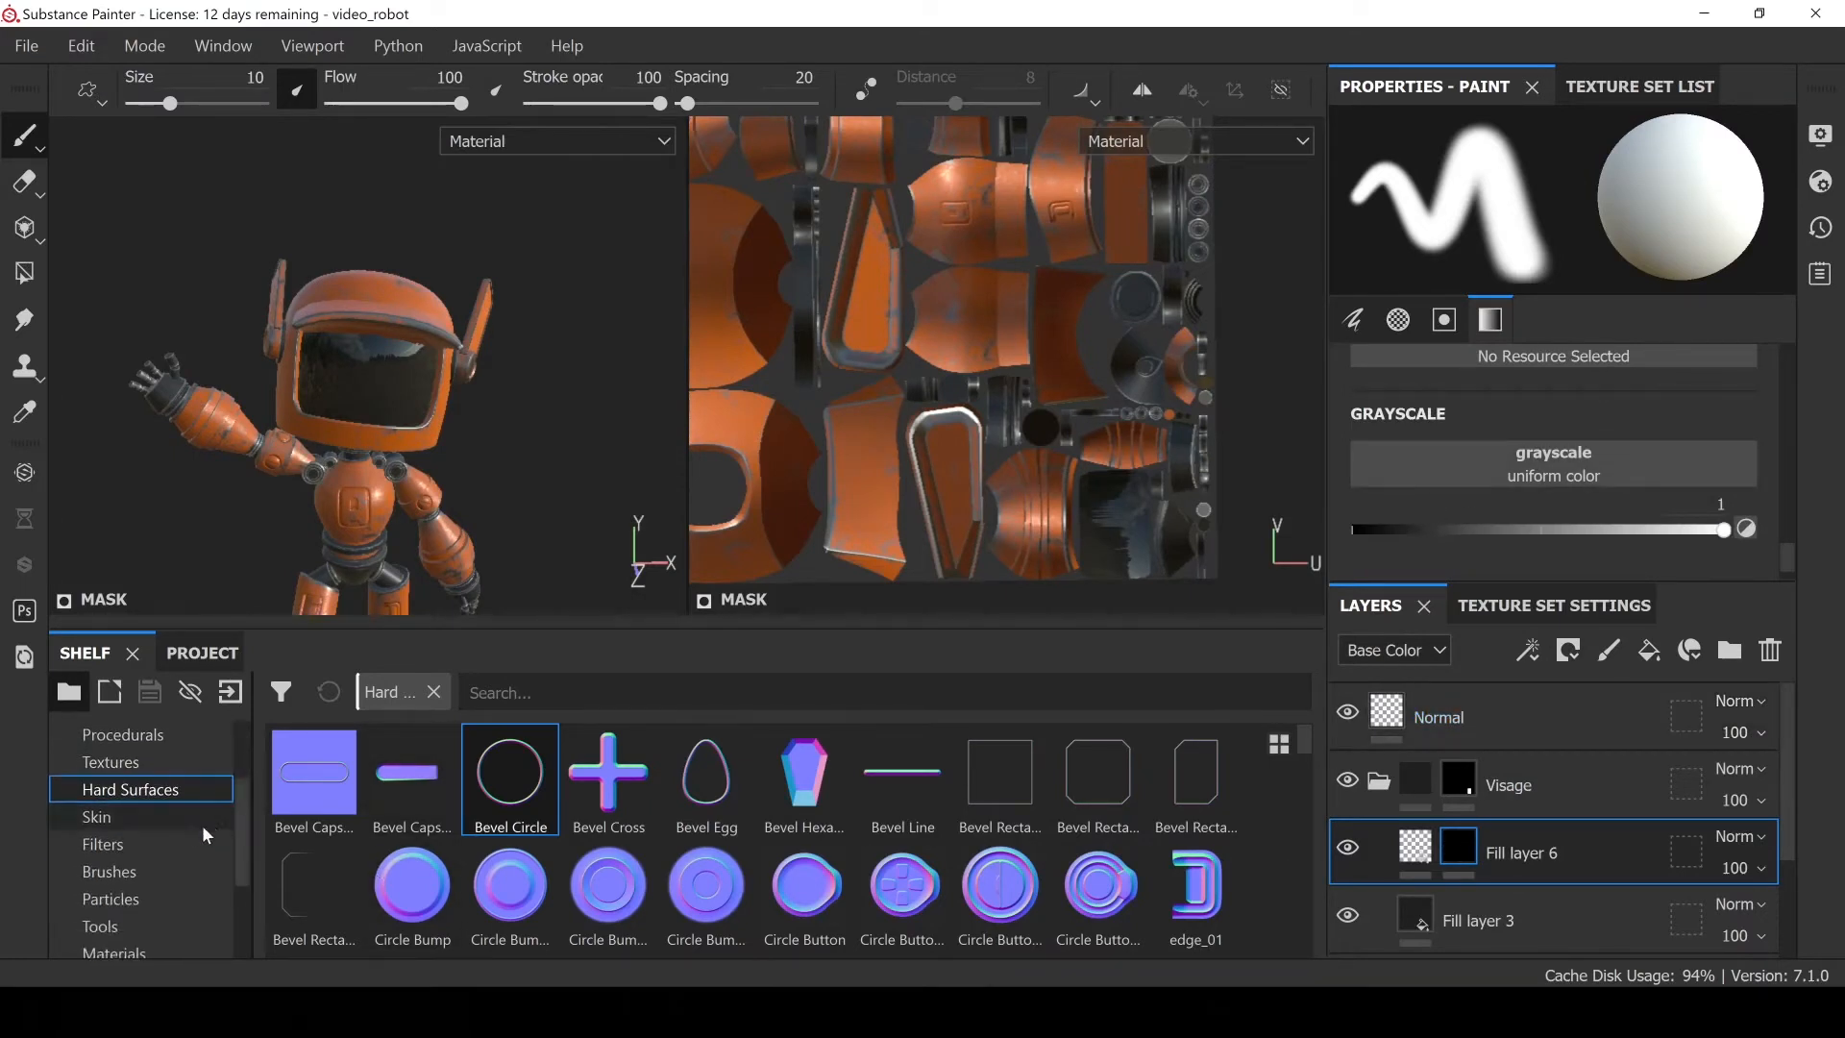
{"action": "left_click", "coordinate": [124, 870]}
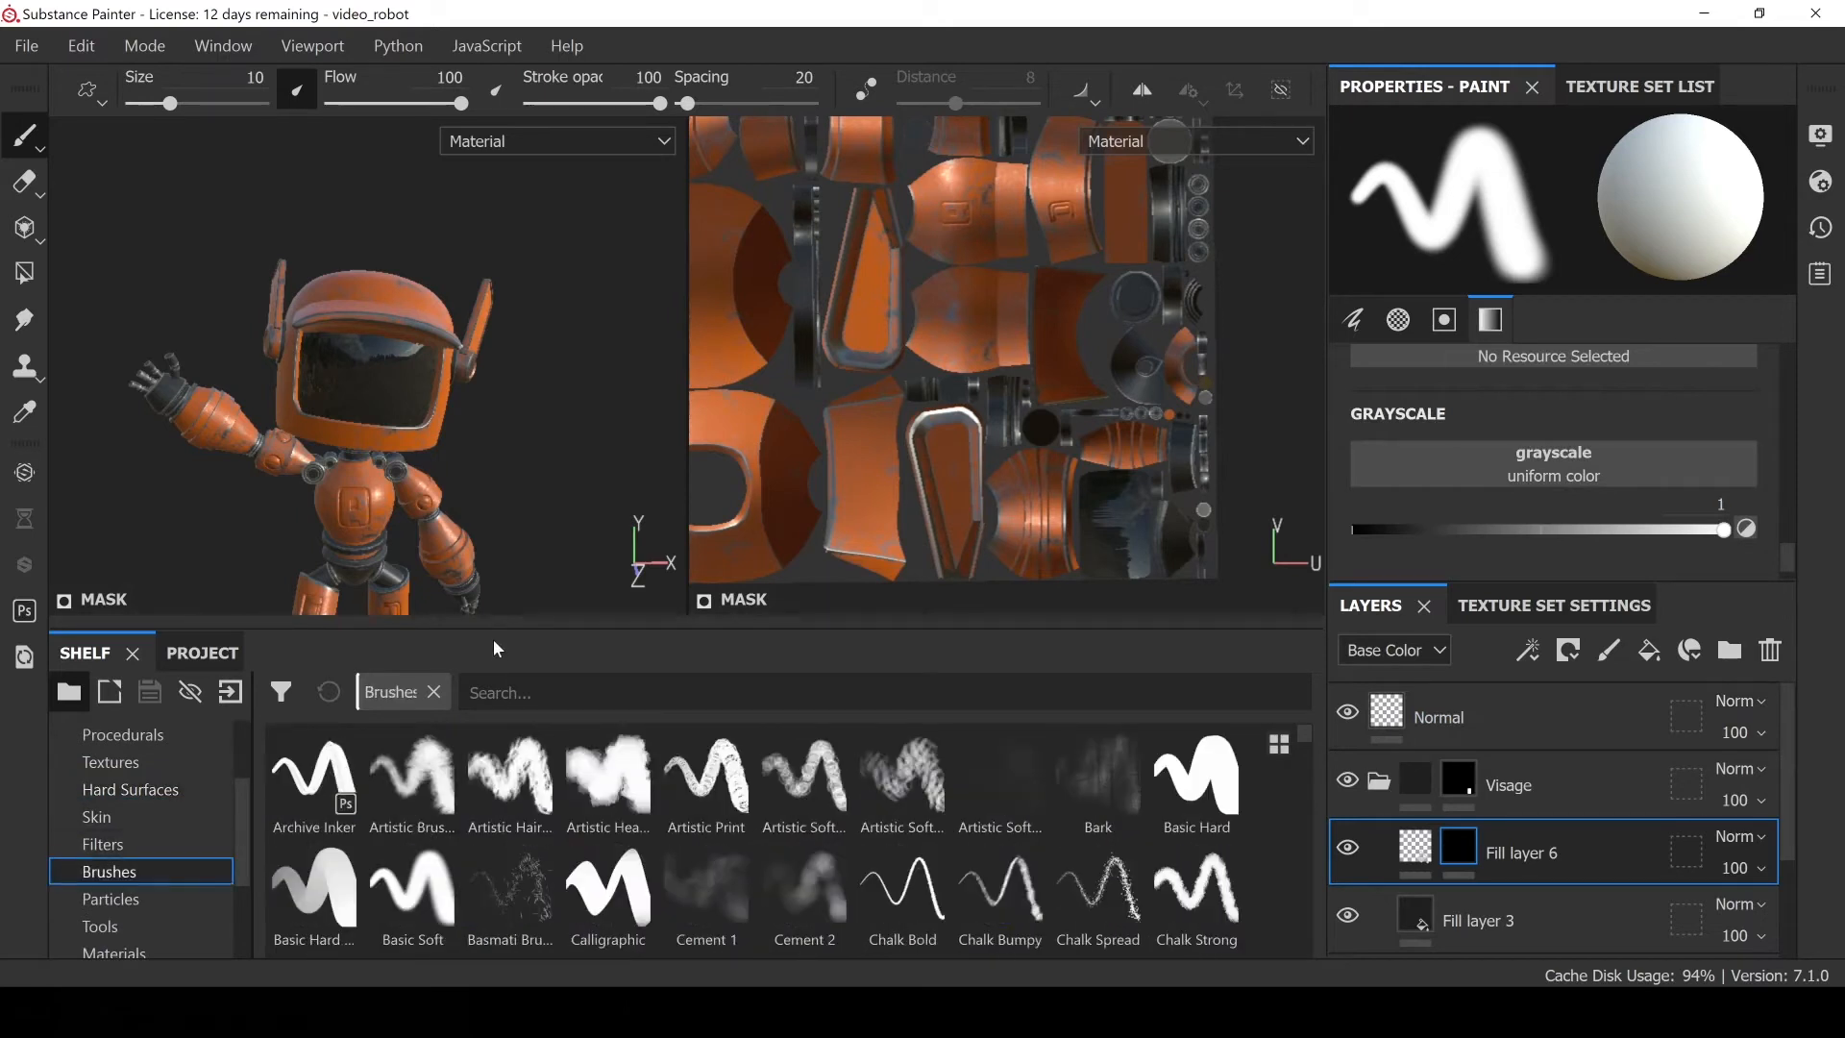
{"action": "left_click_drag", "start_coordinate": [494, 630], "coordinate": [494, 593]}
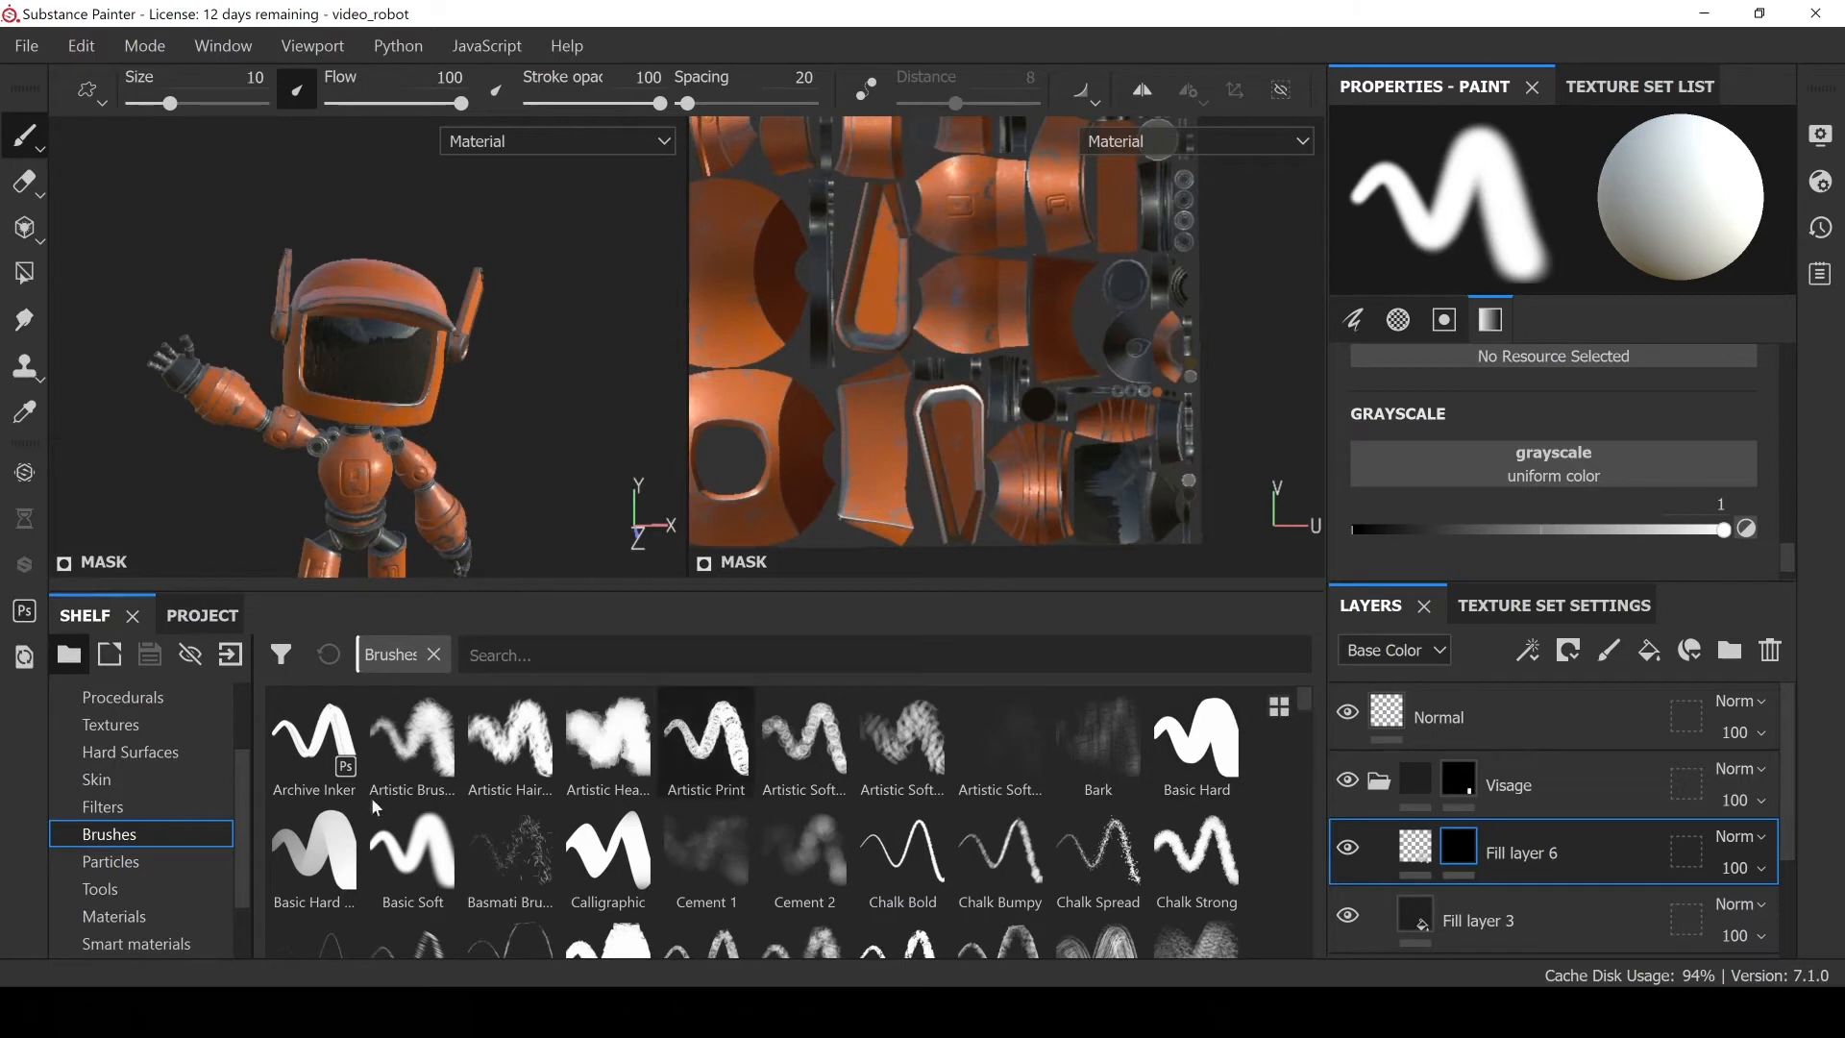
{"action": "scroll", "coordinate": [146, 874], "scroll_direction": "up", "scroll_amount": 2}
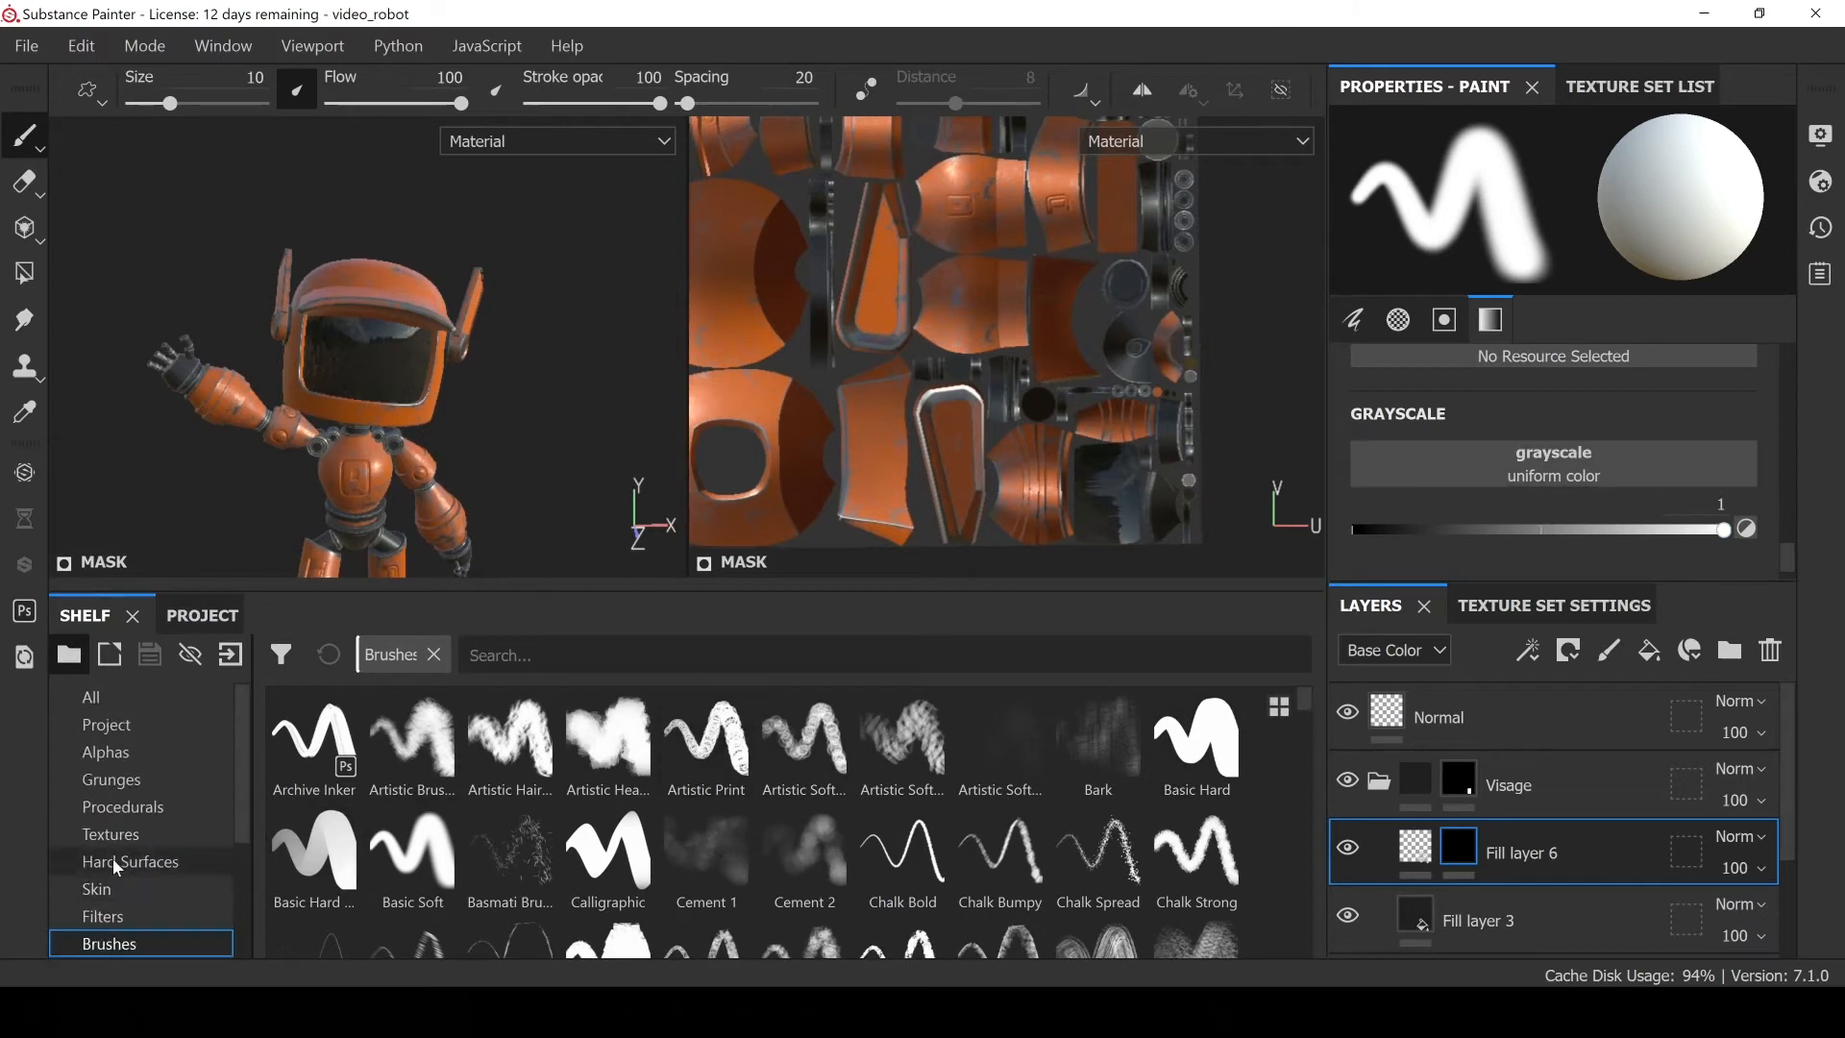
{"action": "left_click", "coordinate": [104, 752]}
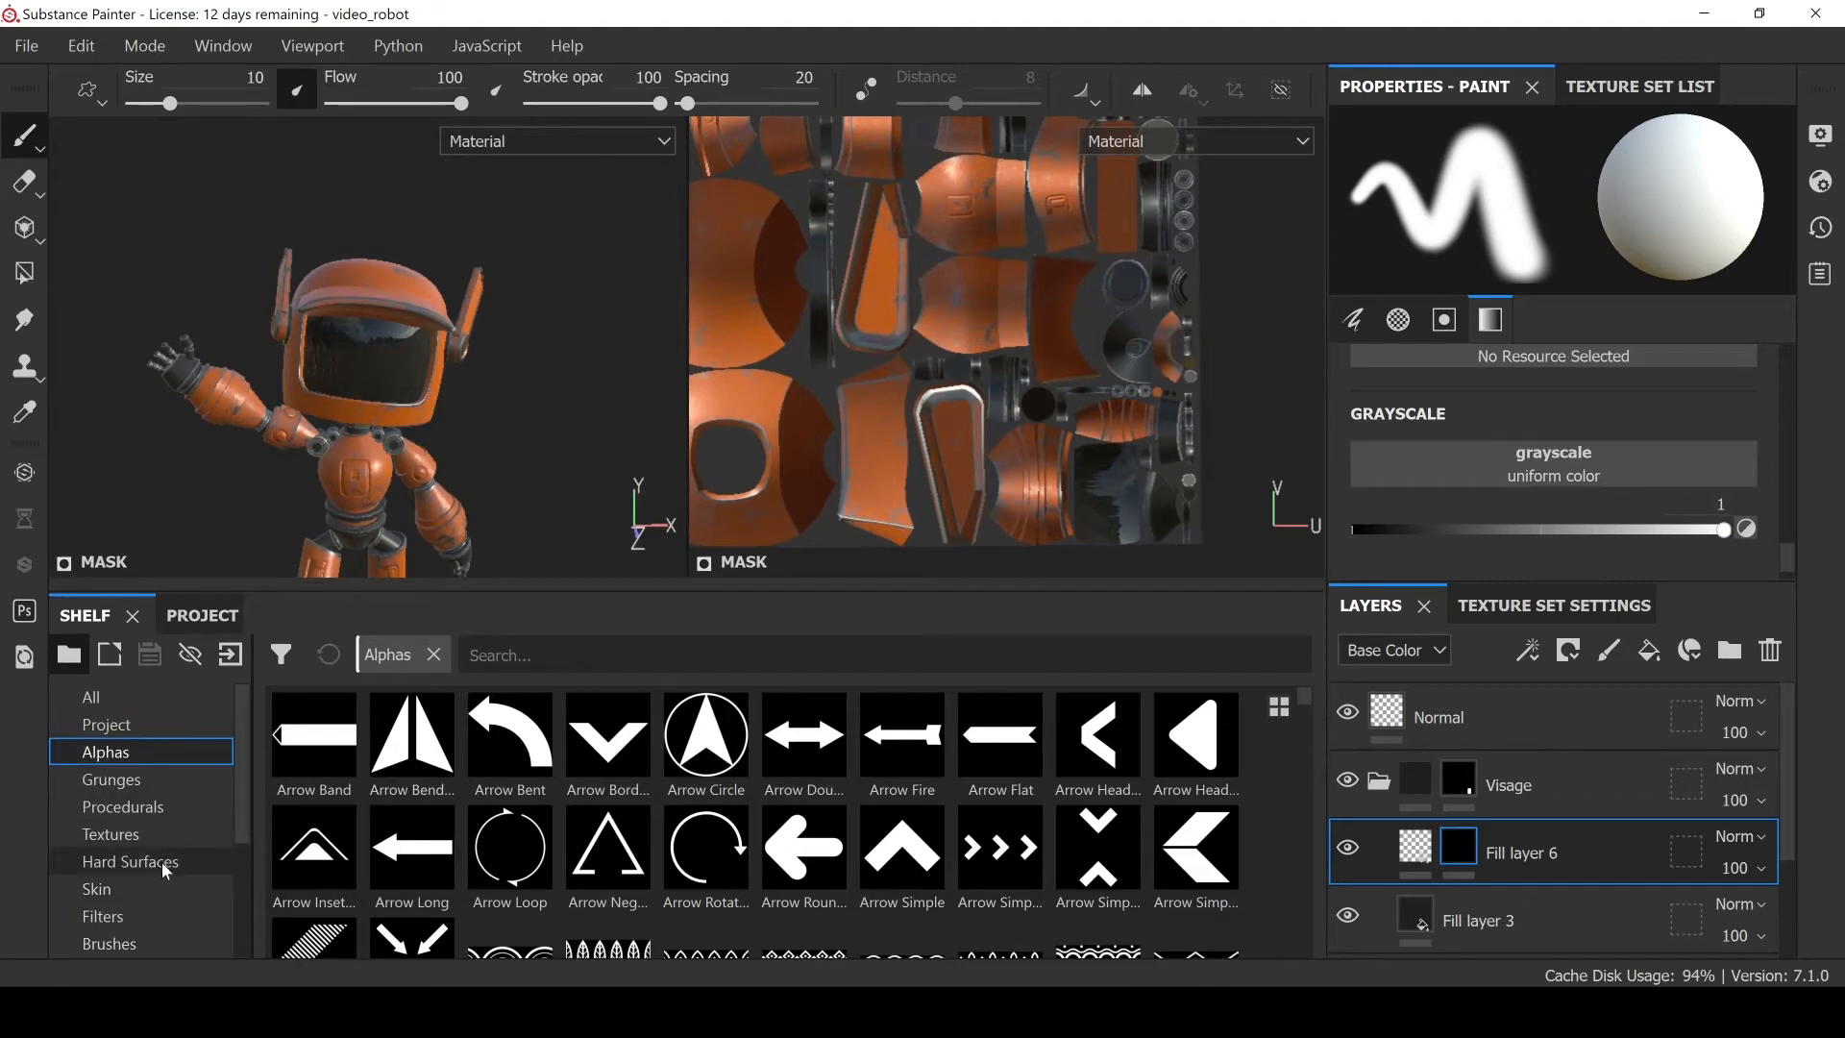
{"action": "left_click", "coordinate": [137, 864]}
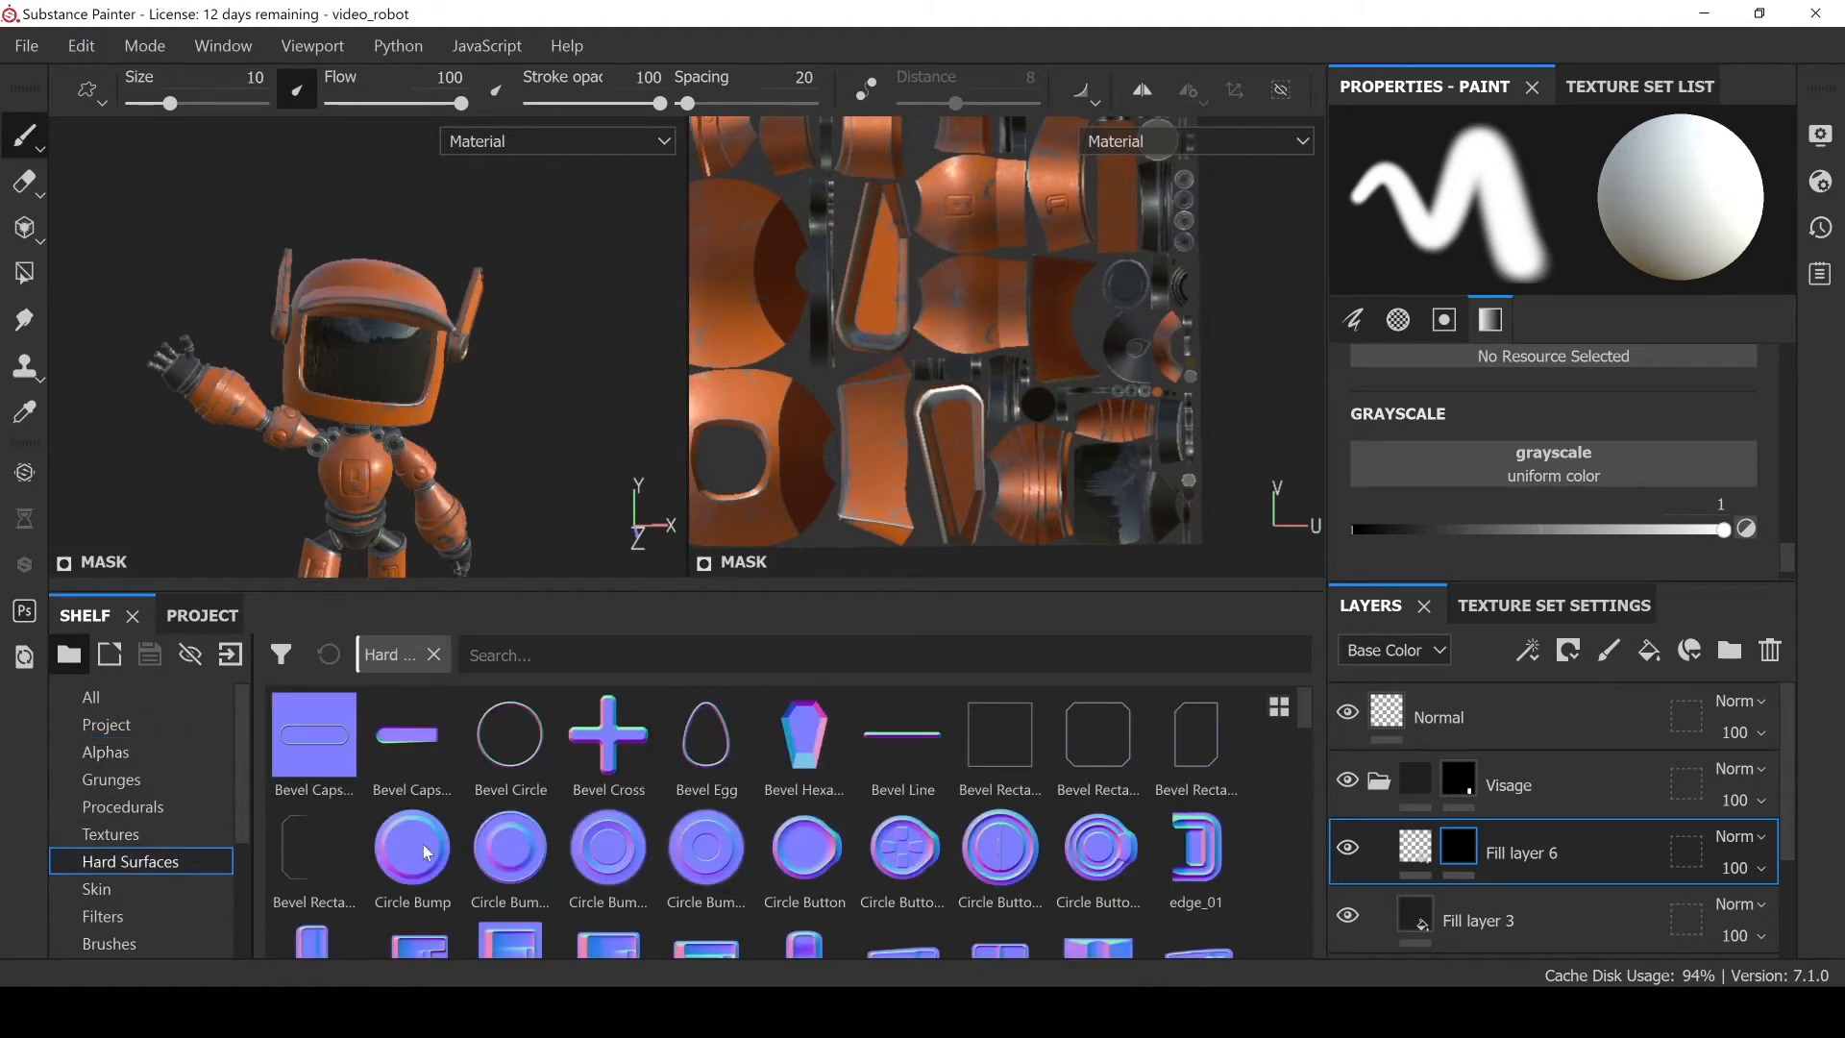
{"action": "left_click", "coordinate": [103, 752]}
Try Arrow Head Smooth as the mask brush's grayscale on the visor and remove the brush's Shape alpha
{"action": "left_click_drag", "start_coordinate": [1184, 757], "coordinate": [1525, 472]}
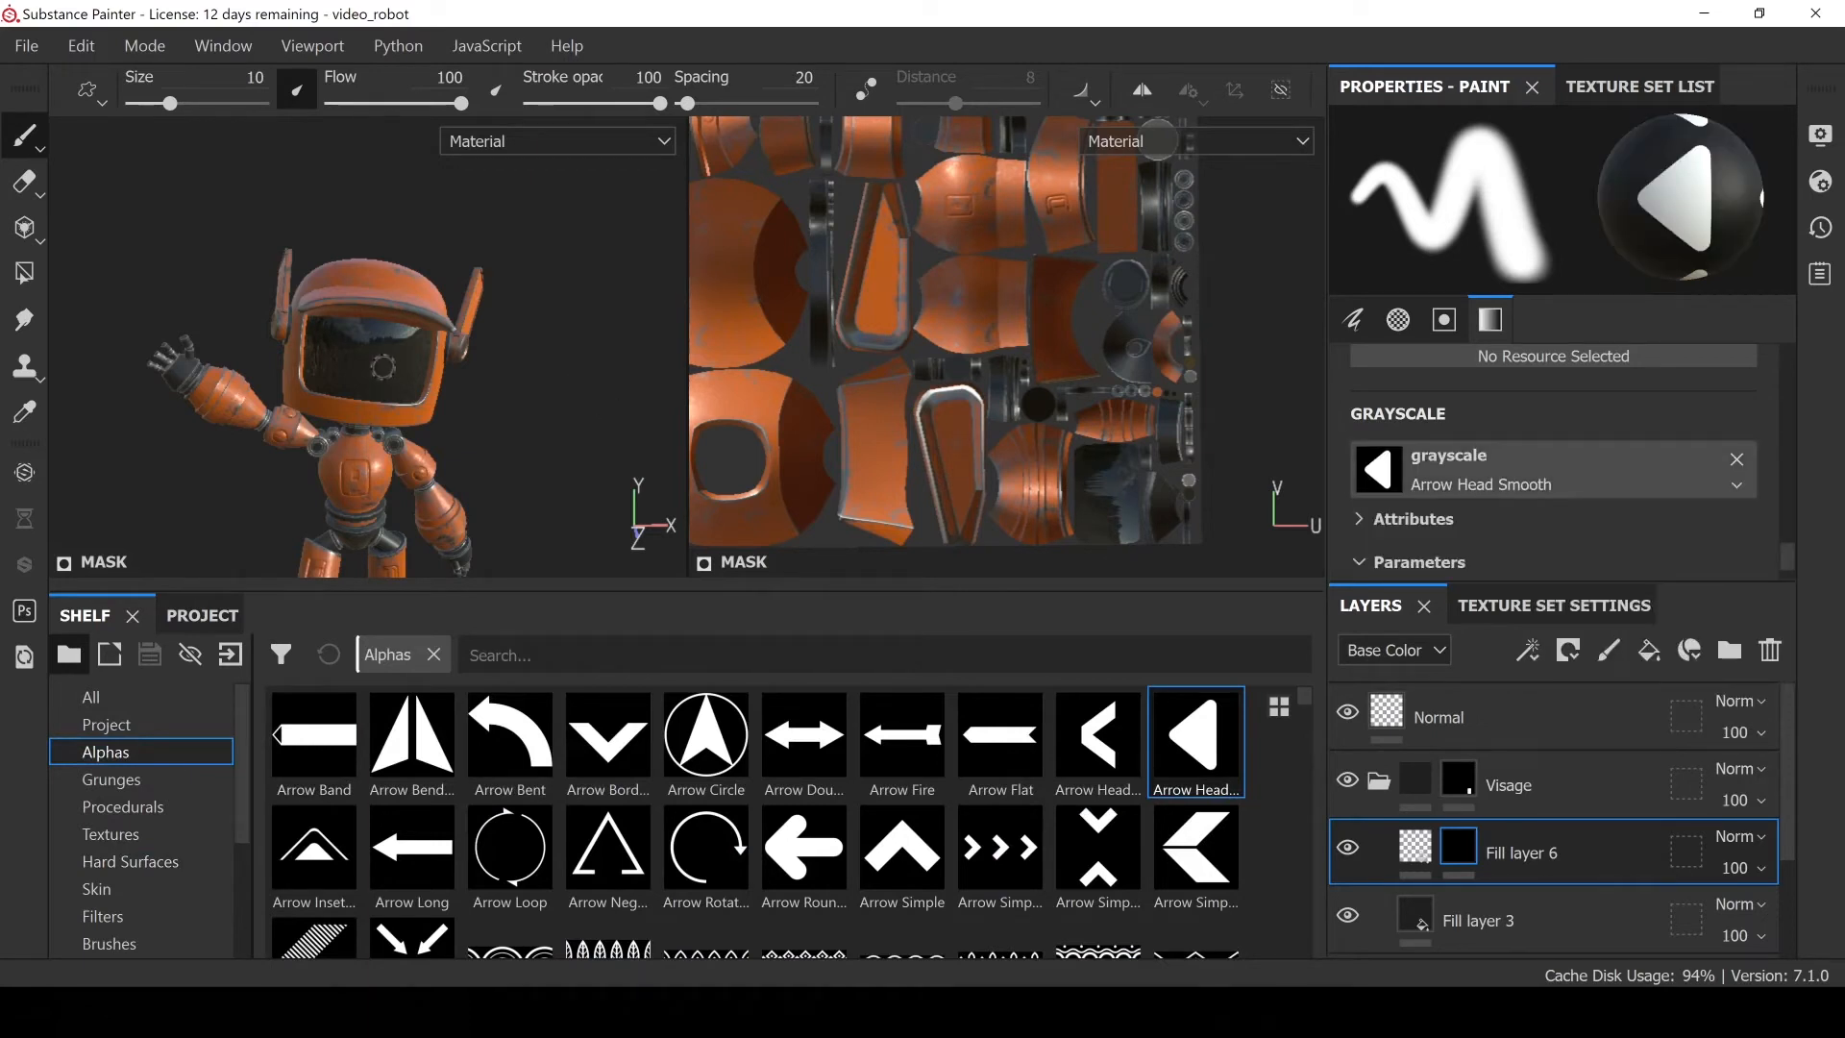
{"action": "scroll", "coordinate": [382, 366], "scroll_direction": "up", "scroll_amount": 5}
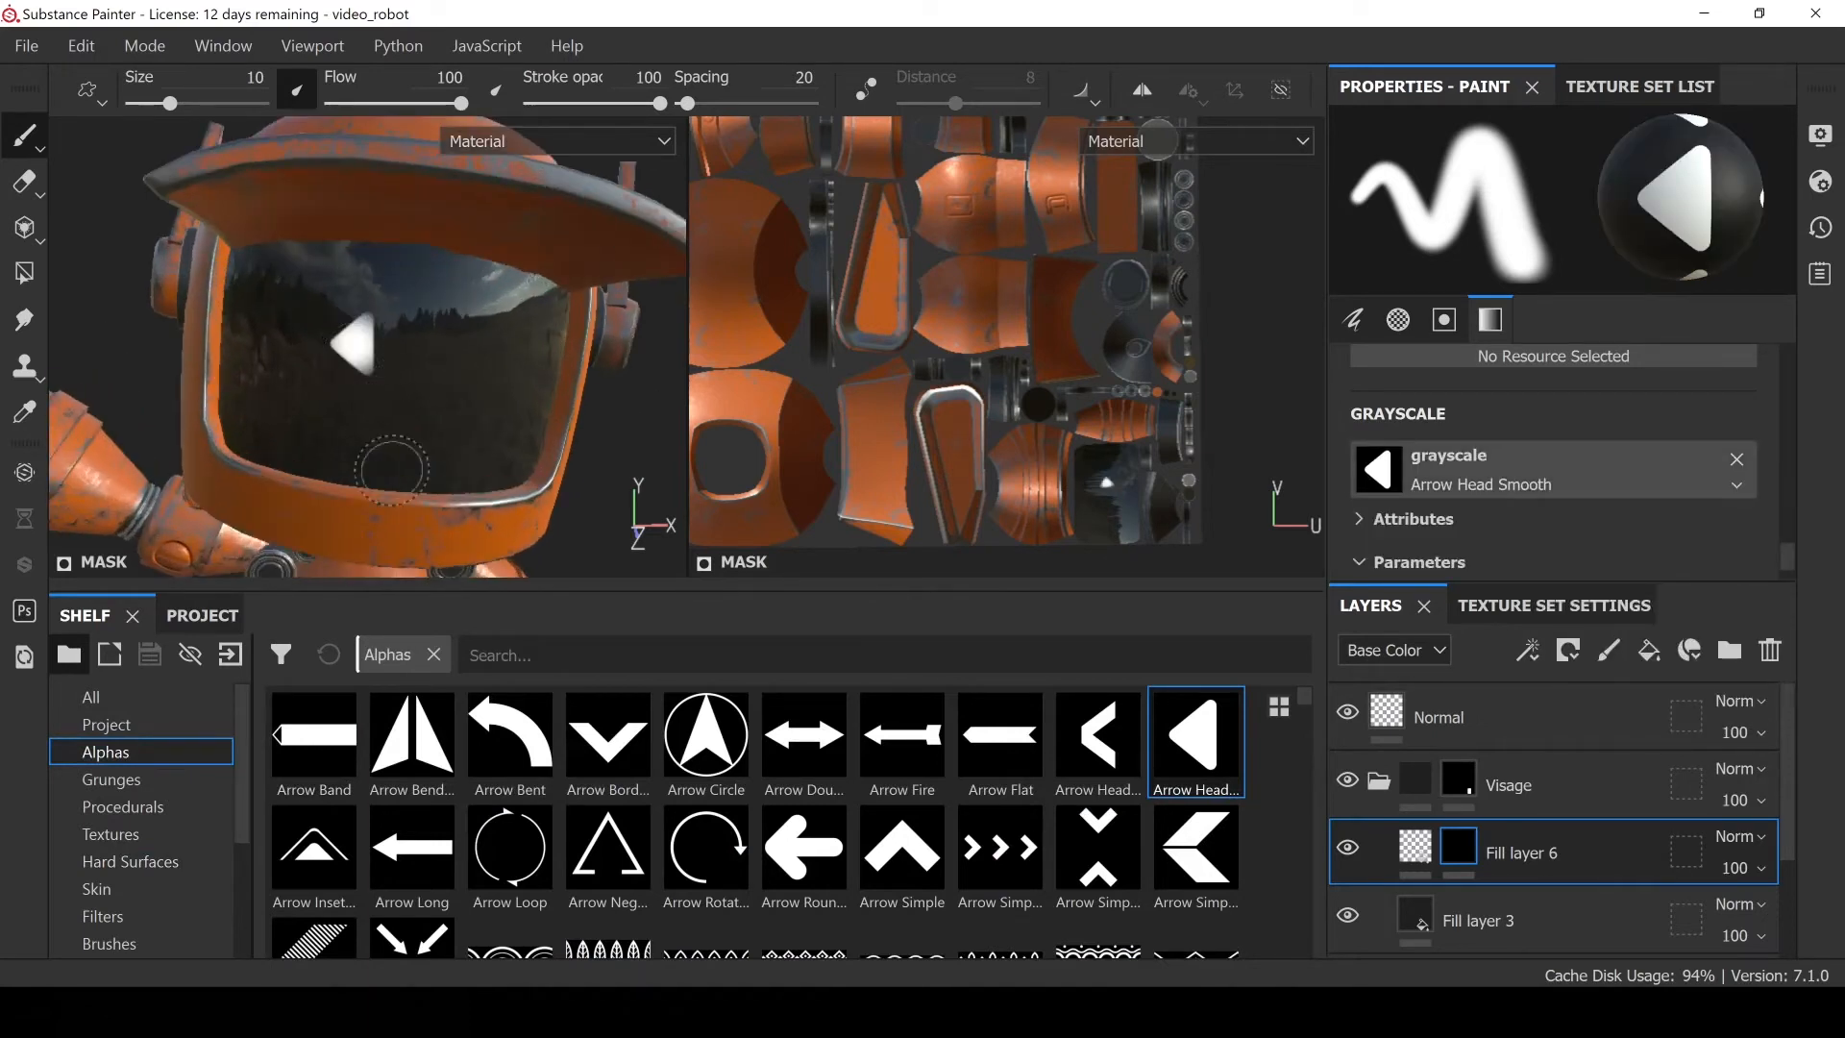
{"action": "scroll", "coordinate": [1791, 547], "scroll_direction": "down", "scroll_amount": 3}
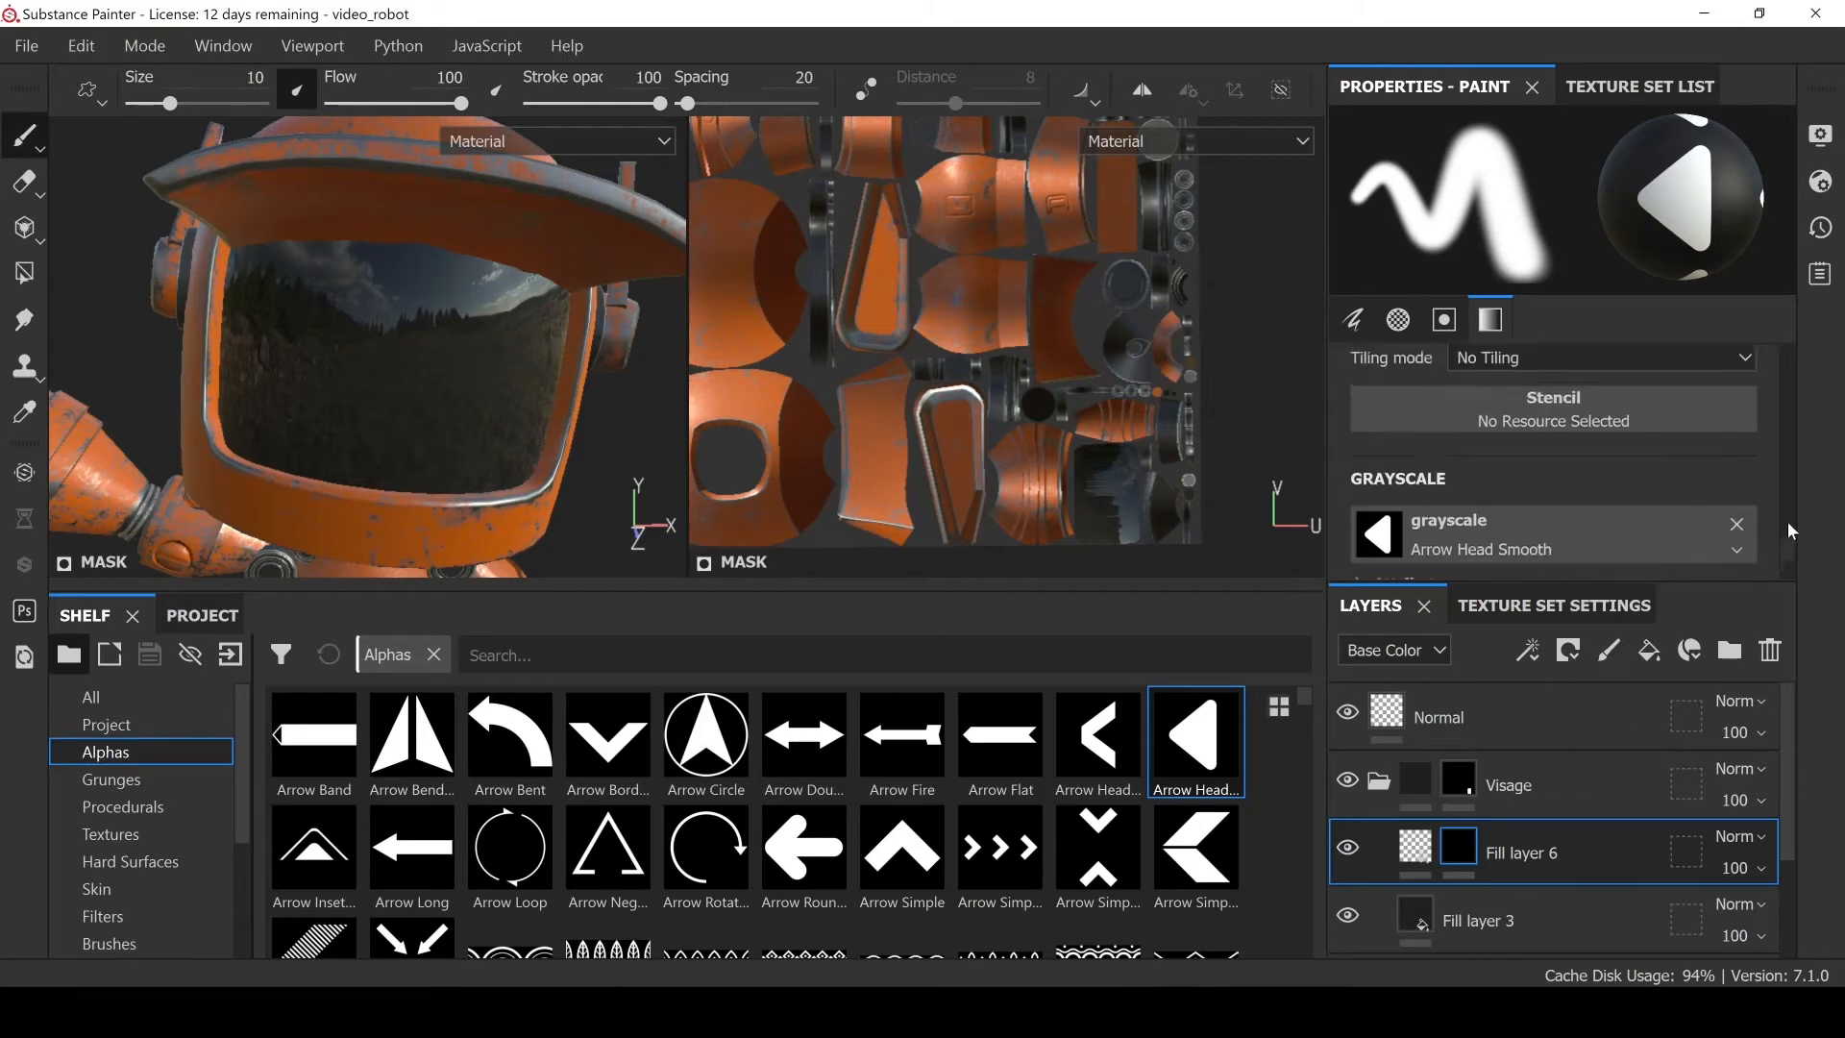
{"action": "scroll", "coordinate": [1789, 519], "scroll_direction": "up", "scroll_amount": 4}
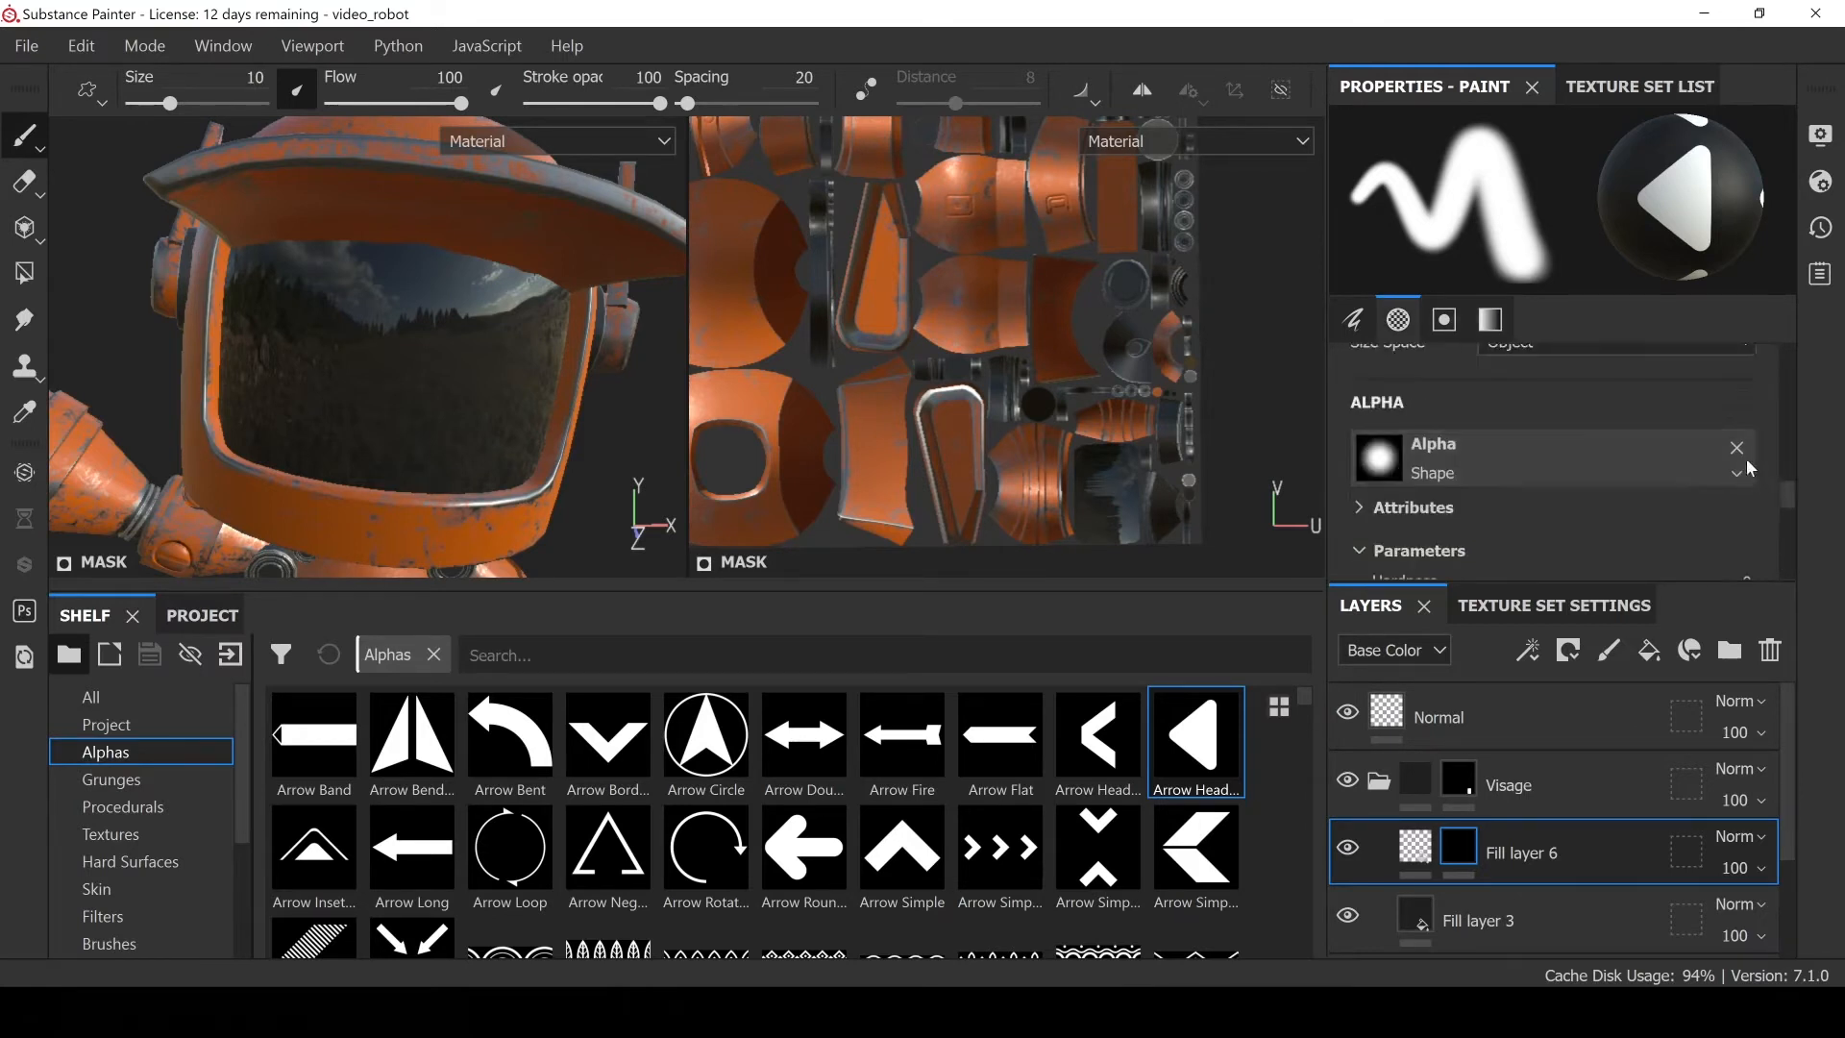
{"action": "left_click", "coordinate": [1747, 457]}
Set the brush's grayscale to Arrow Loop and look through the following alphas
{"action": "scroll", "coordinate": [1785, 519], "scroll_direction": "down", "scroll_amount": 4}
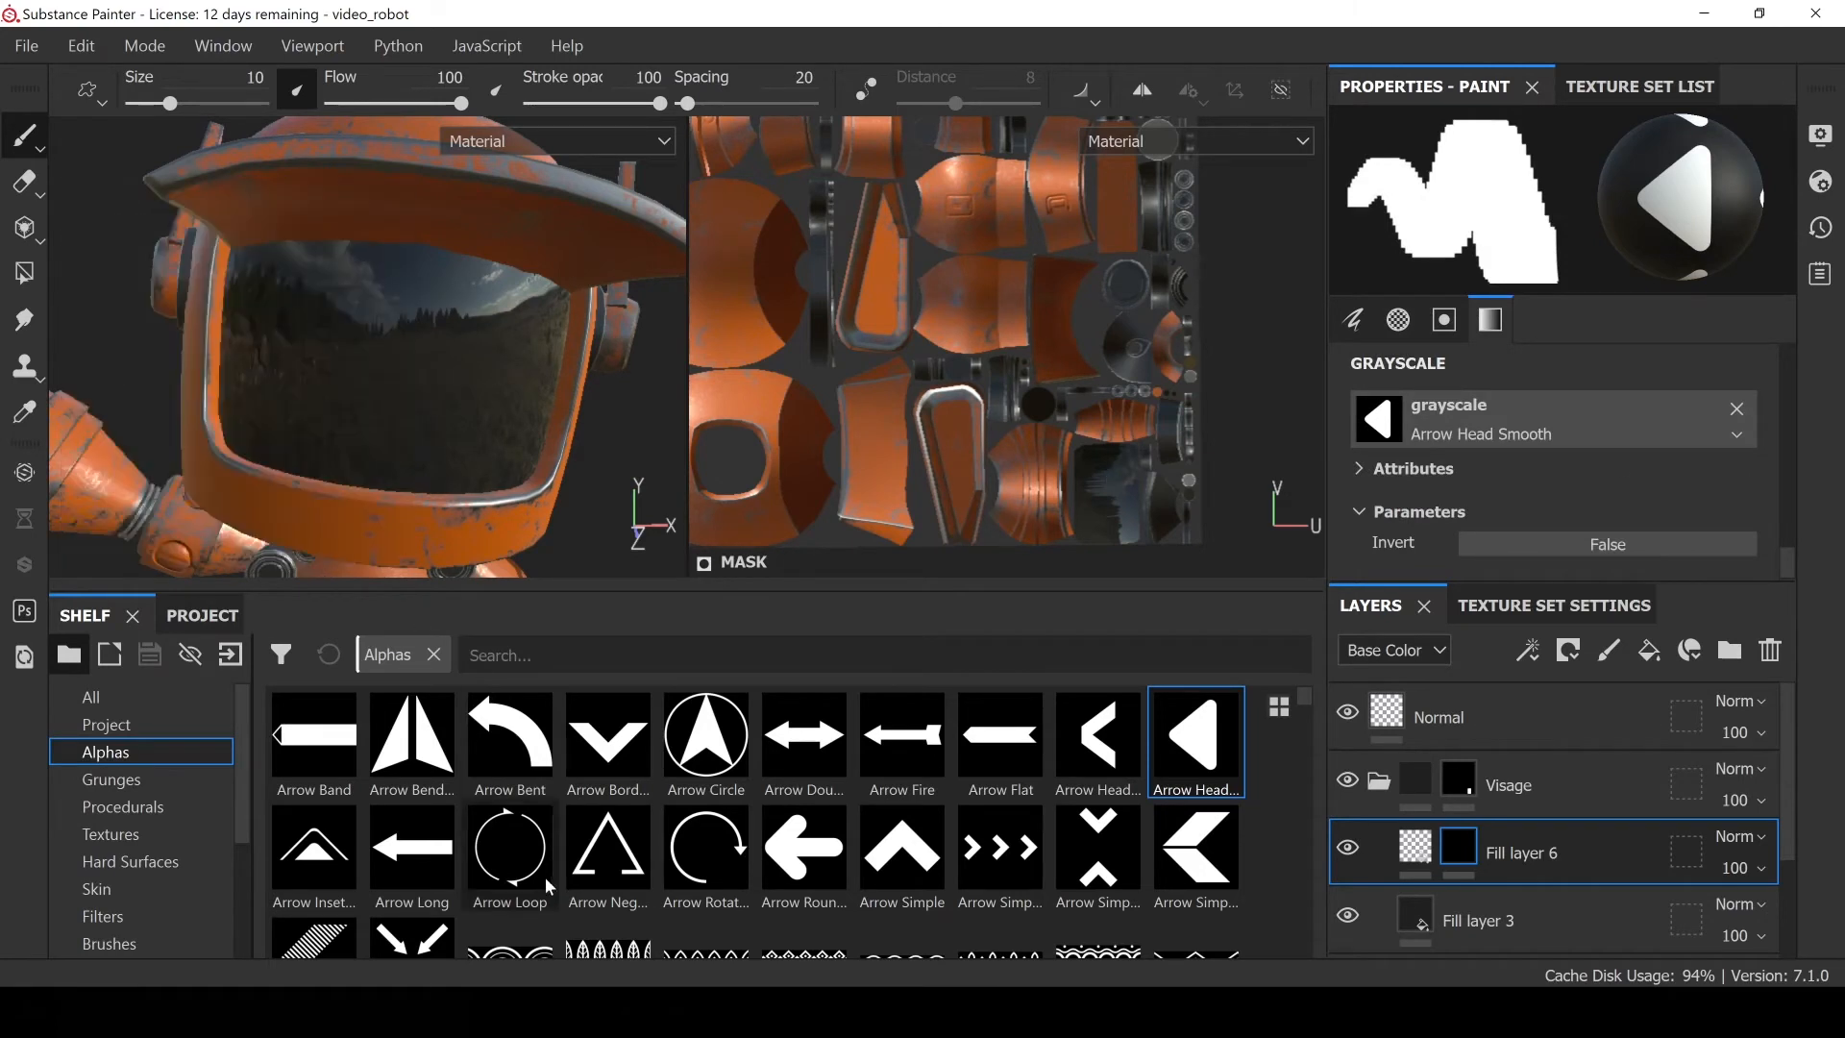
{"action": "mouse_move", "coordinate": [510, 851]}
{"action": "left_mouse_down"}
{"action": "mouse_move", "coordinate": [1067, 667]}
{"action": "mouse_move", "coordinate": [1408, 453]}
{"action": "mouse_move", "coordinate": [1379, 418]}
{"action": "left_mouse_up"}
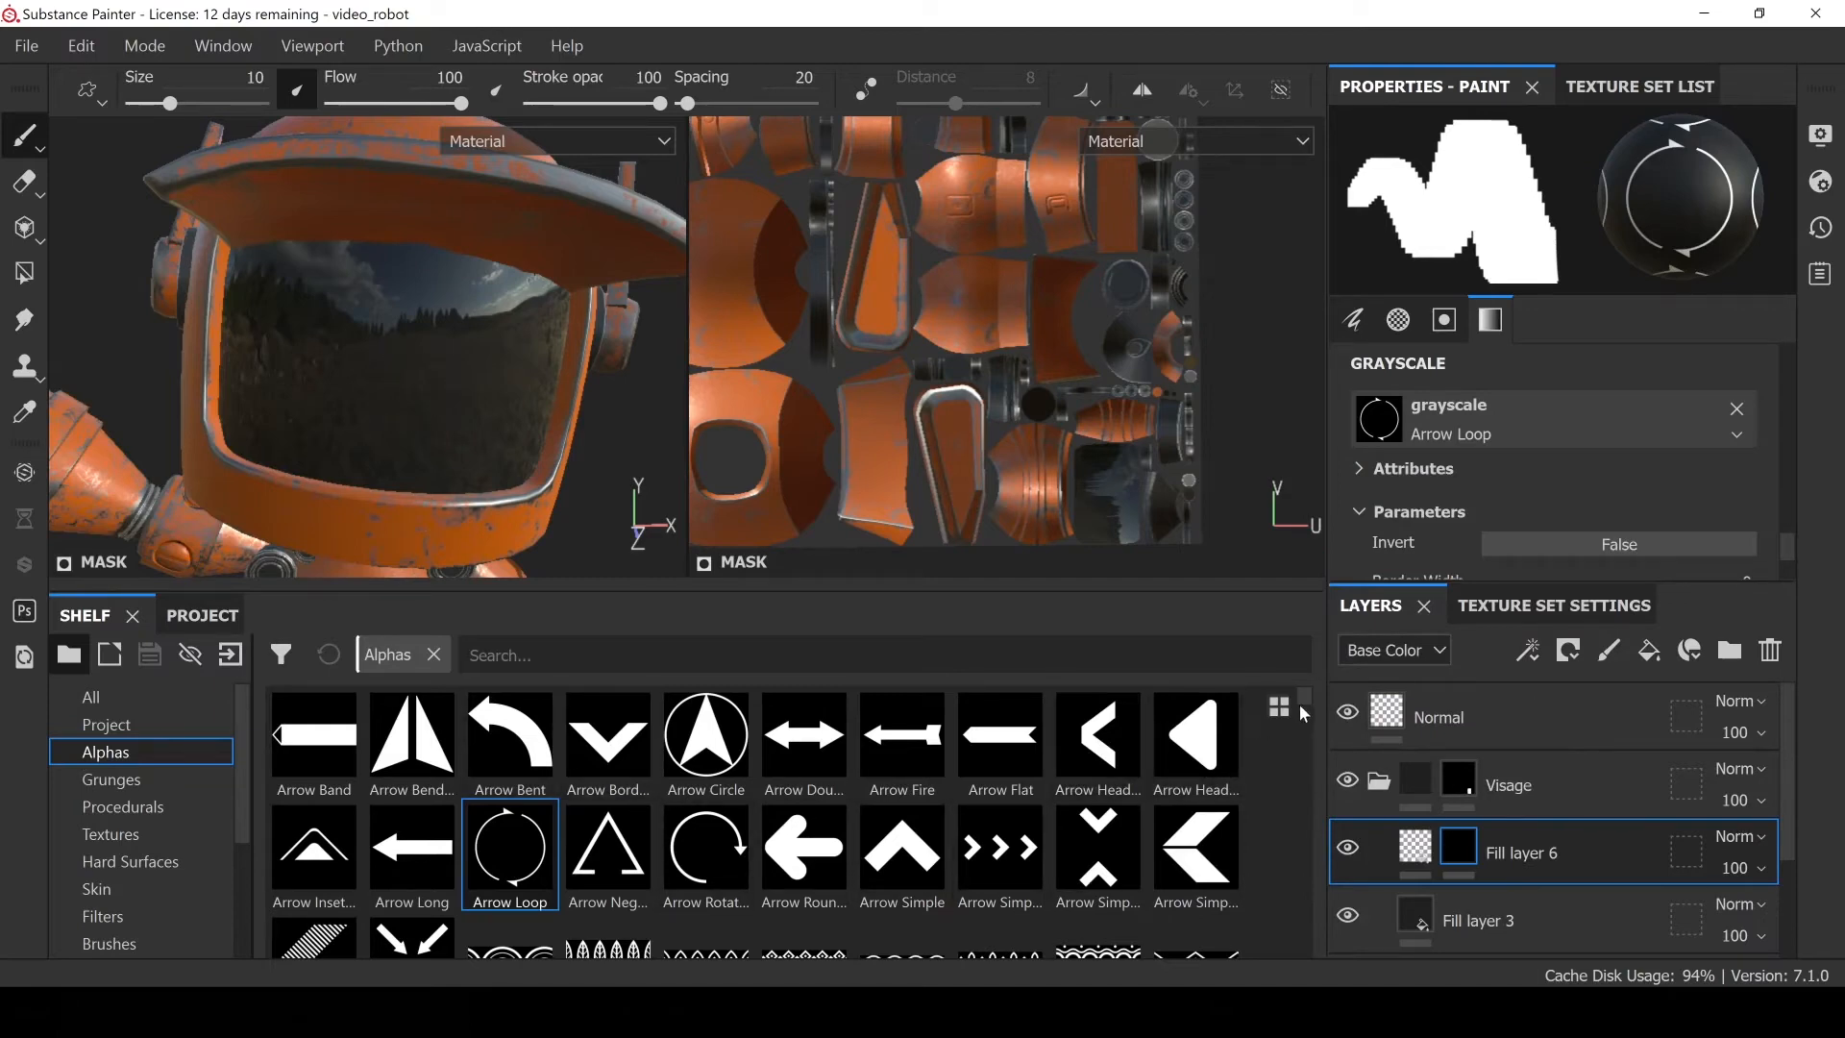
{"action": "scroll", "coordinate": [1306, 720], "scroll_direction": "down", "scroll_amount": 4}
{"action": "scroll", "coordinate": [1309, 727], "scroll_direction": "up", "scroll_amount": 2}
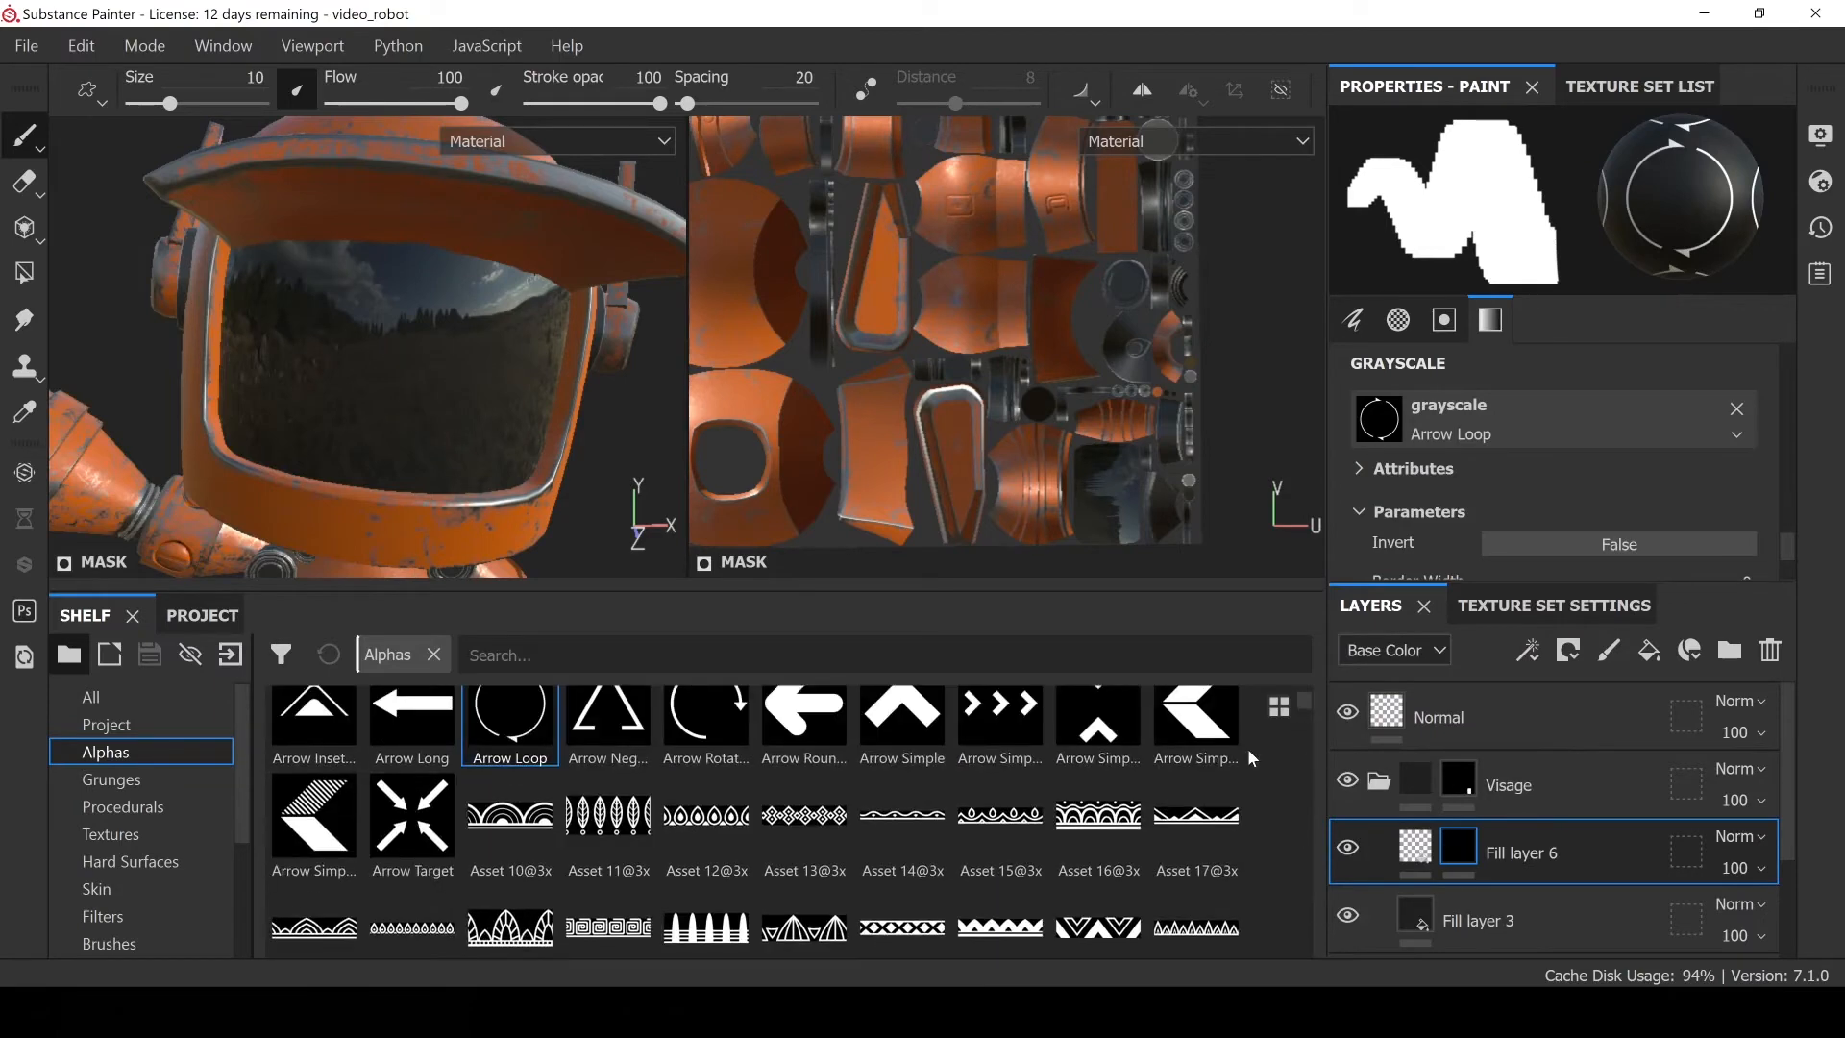
Load Asset 16@3x as both the brush alpha and the grayscale, and preview the pattern over the visor
{"action": "left_click", "coordinate": [1085, 821]}
{"action": "left_click_drag", "start_coordinate": [1086, 826], "coordinate": [1383, 379]}
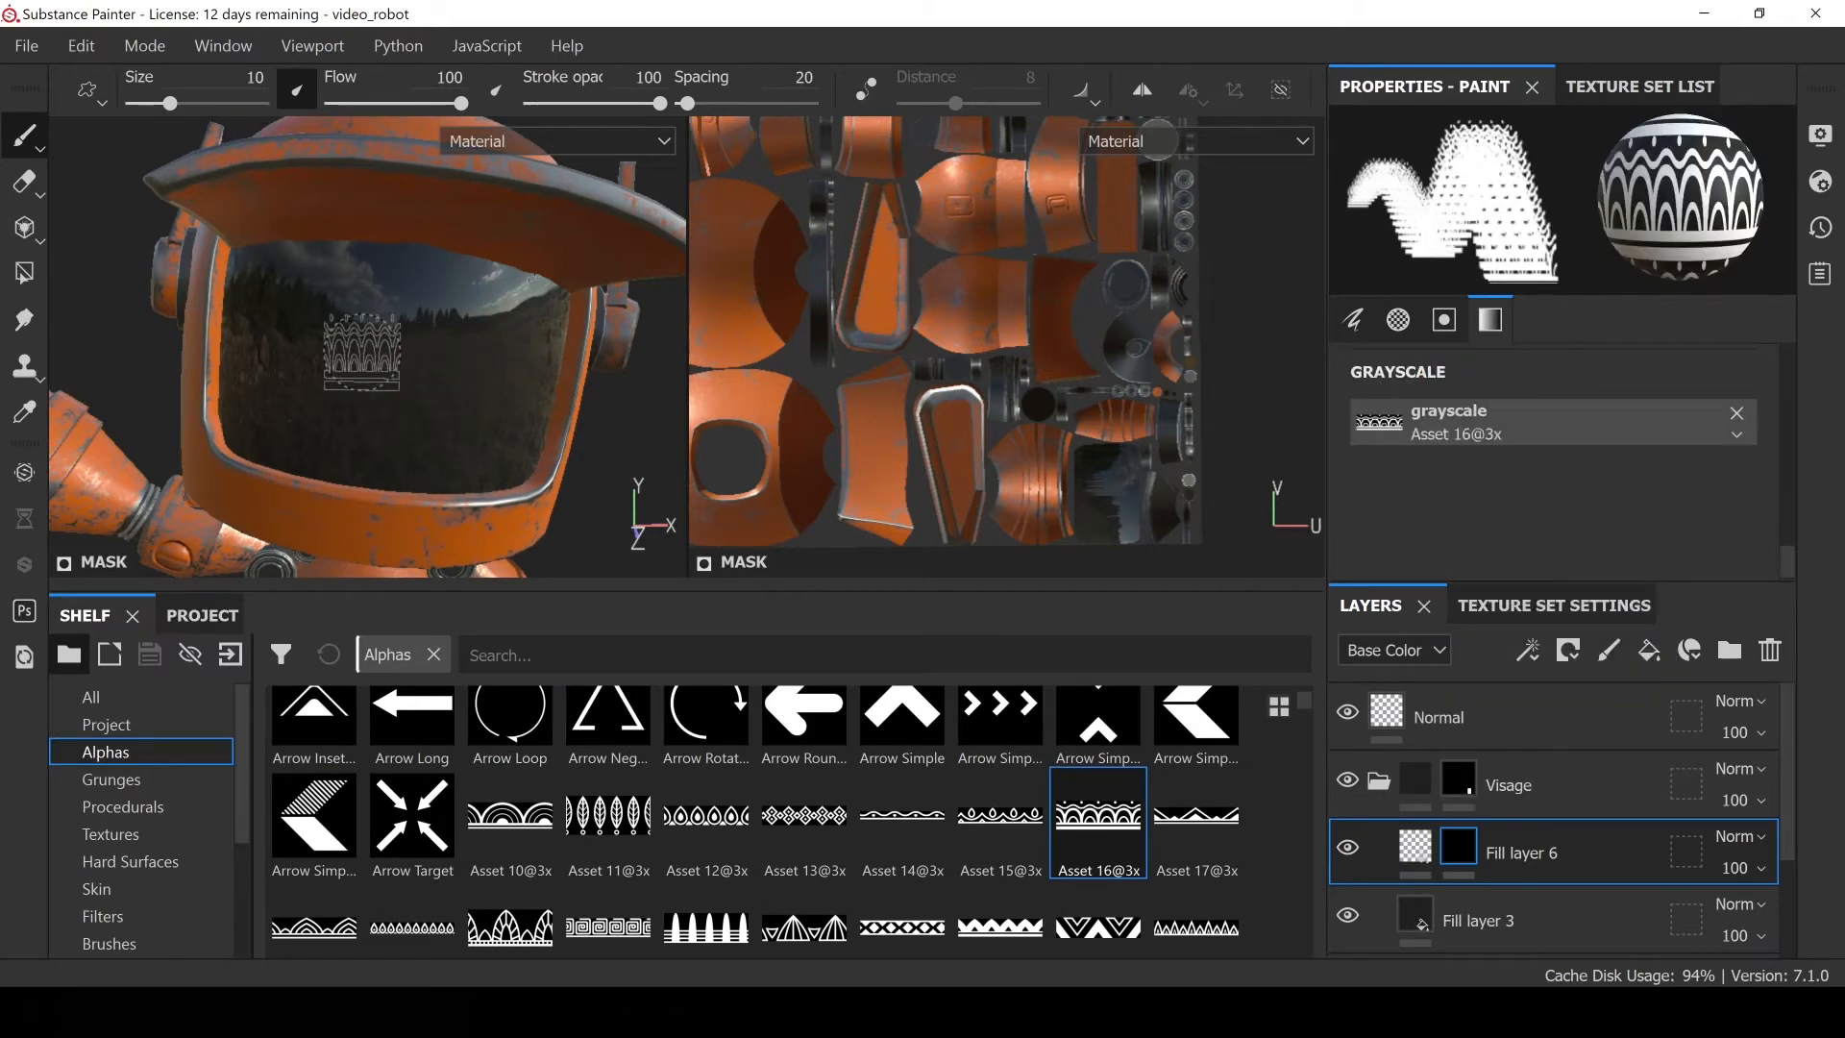
{"action": "key", "text": "ctrl"}
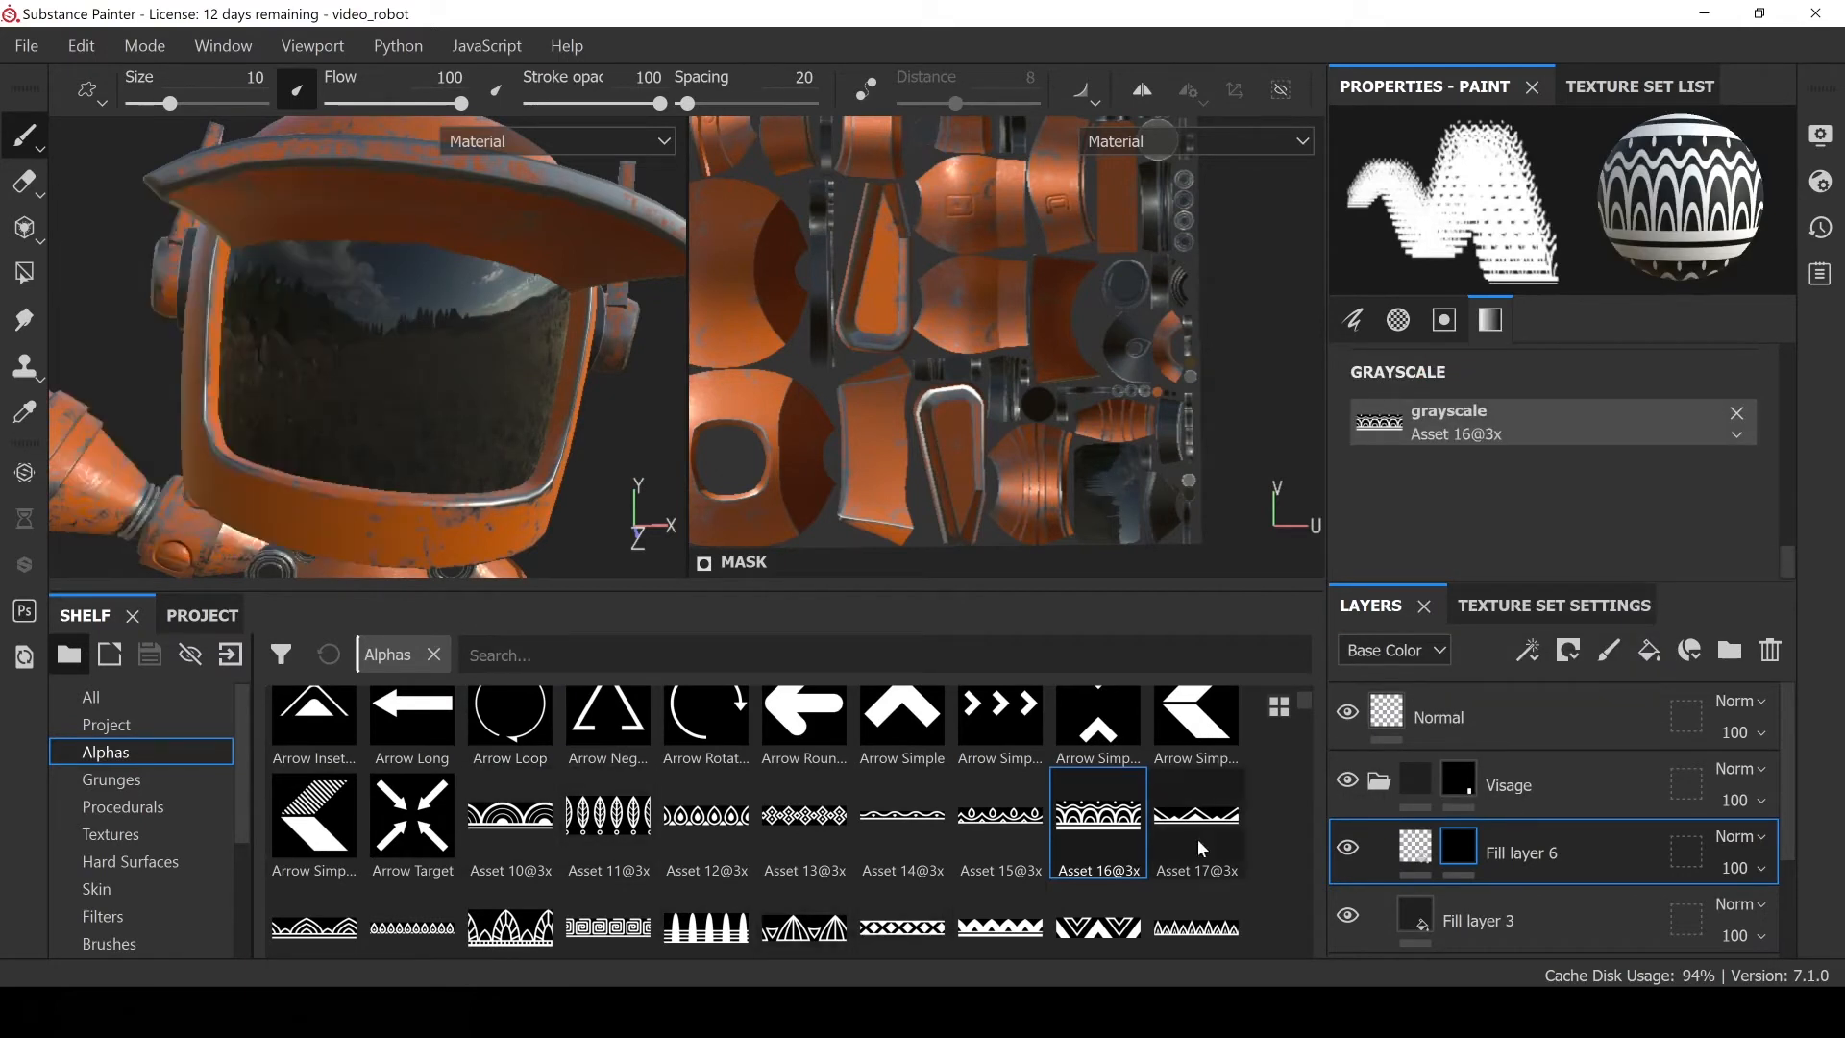
Examine the eye shapes in the Photos reference image and look through Substance Painter's alphas for a matching circular shape
{"action": "scroll", "coordinate": [1305, 700], "scroll_direction": "up", "scroll_amount": 2}
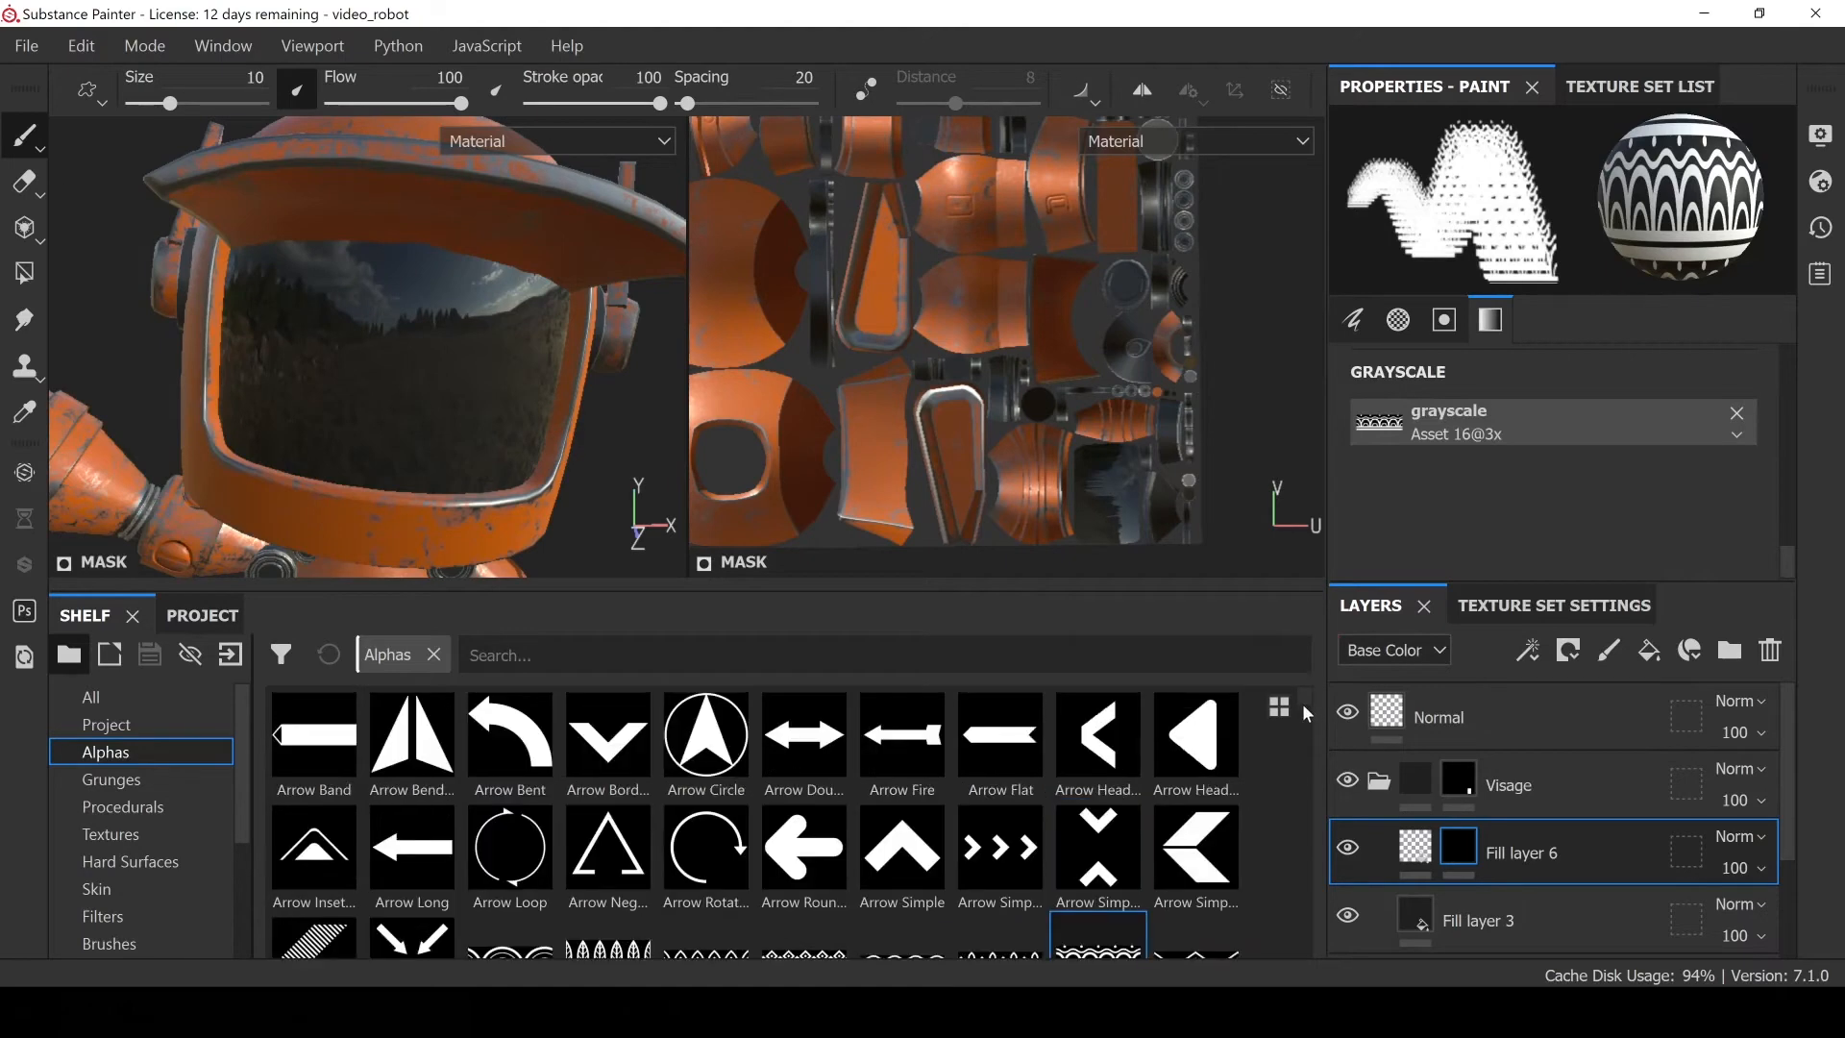
{"action": "scroll", "coordinate": [1305, 712], "scroll_direction": "down", "scroll_amount": 5}
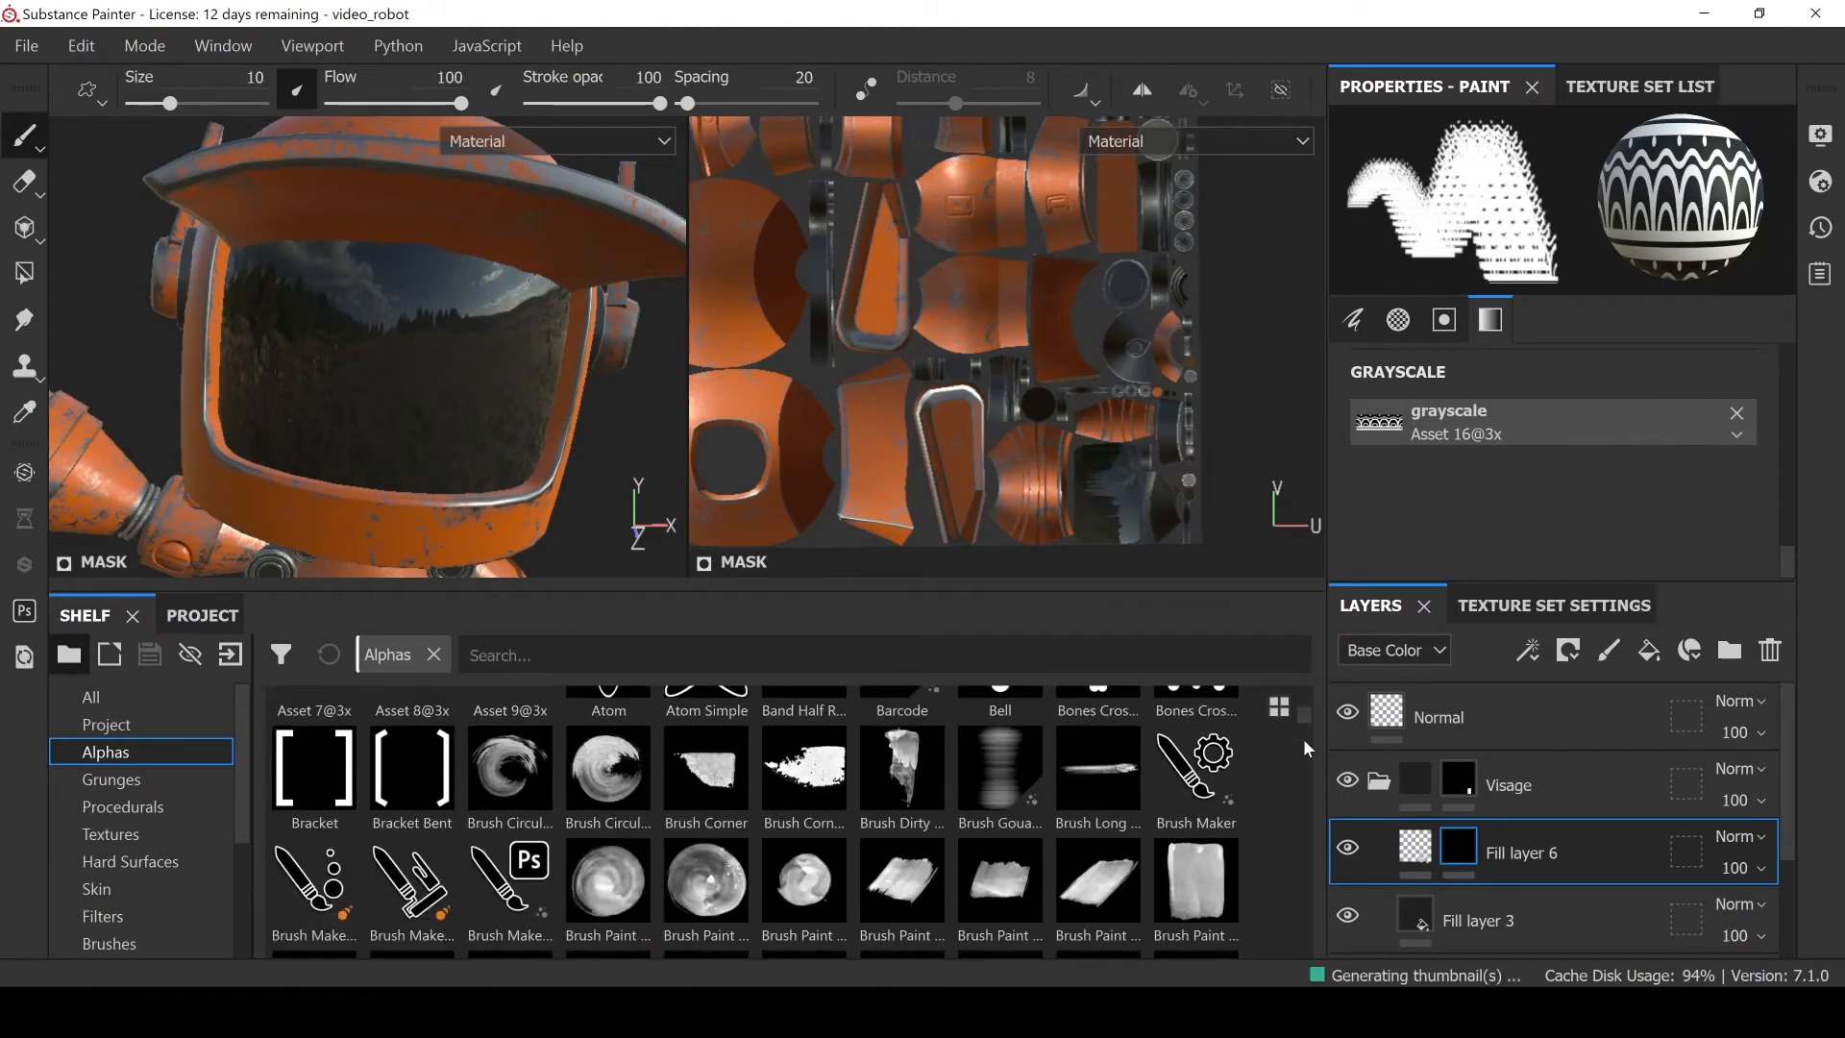
{"action": "key", "text": "alt+Tab"}
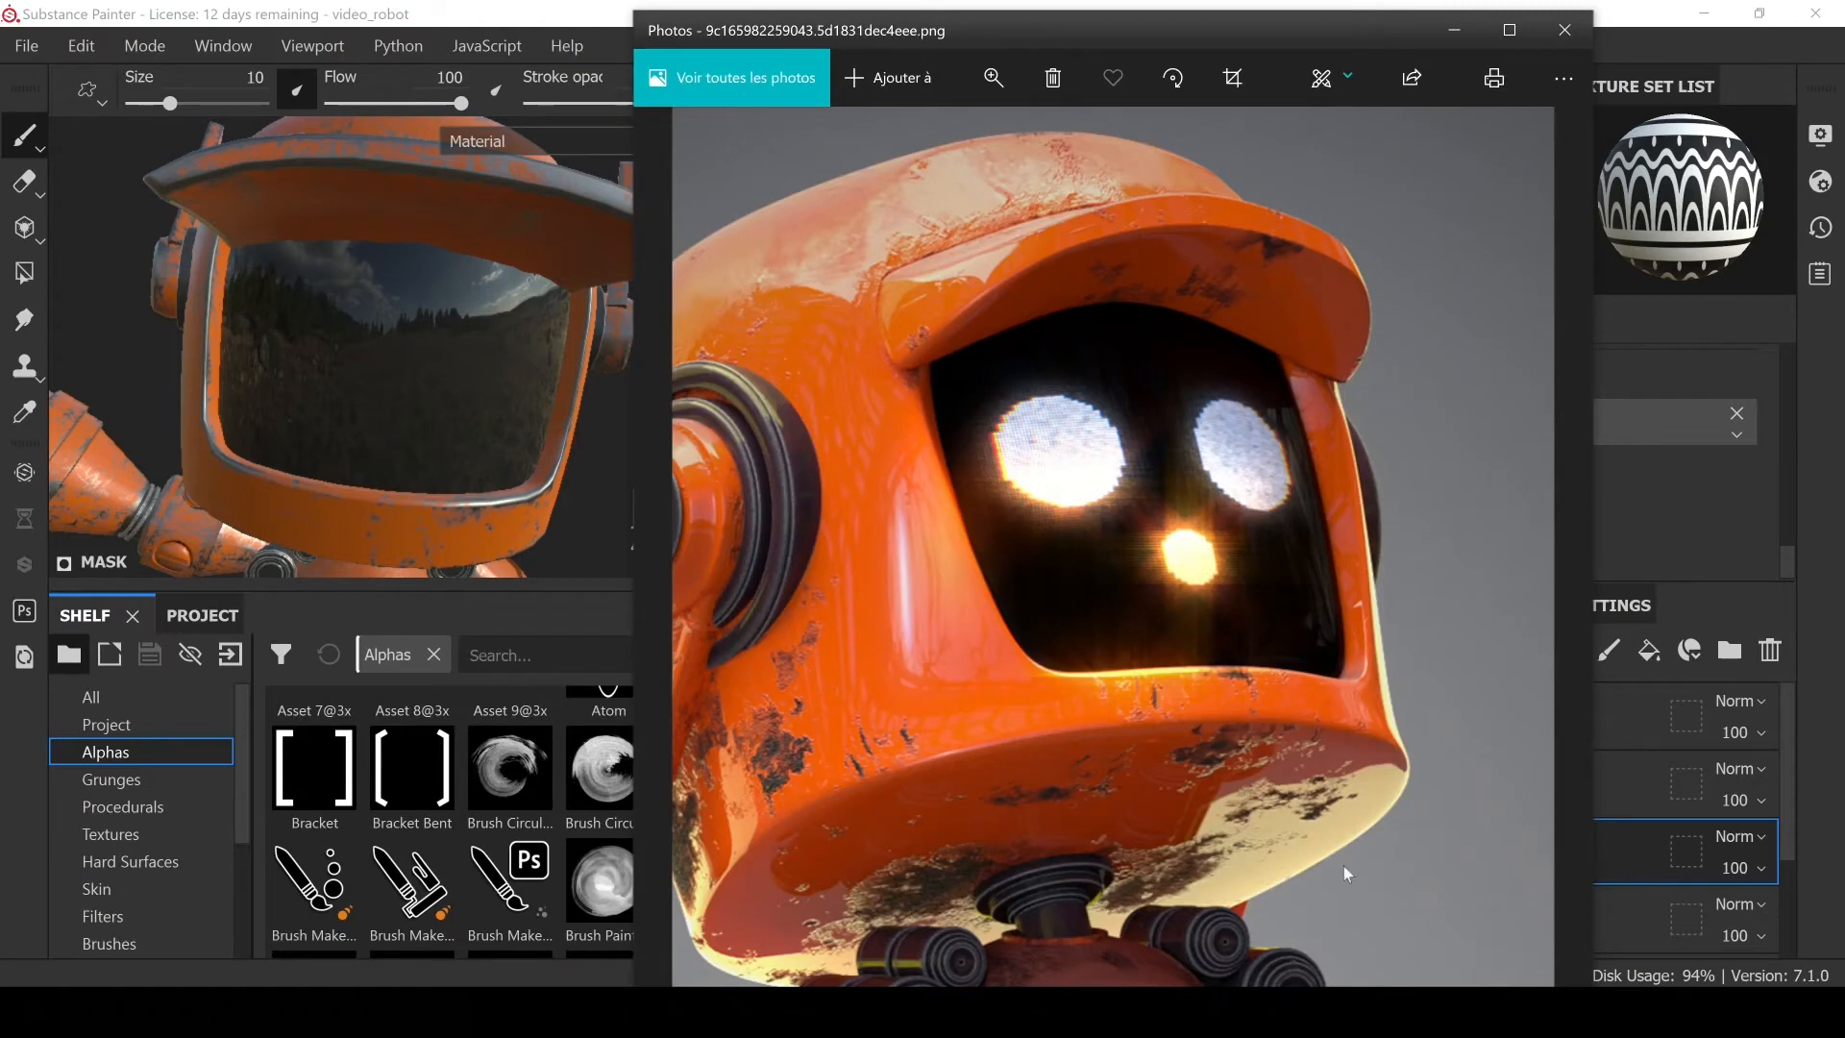
{"action": "key", "text": "alt+Tab"}
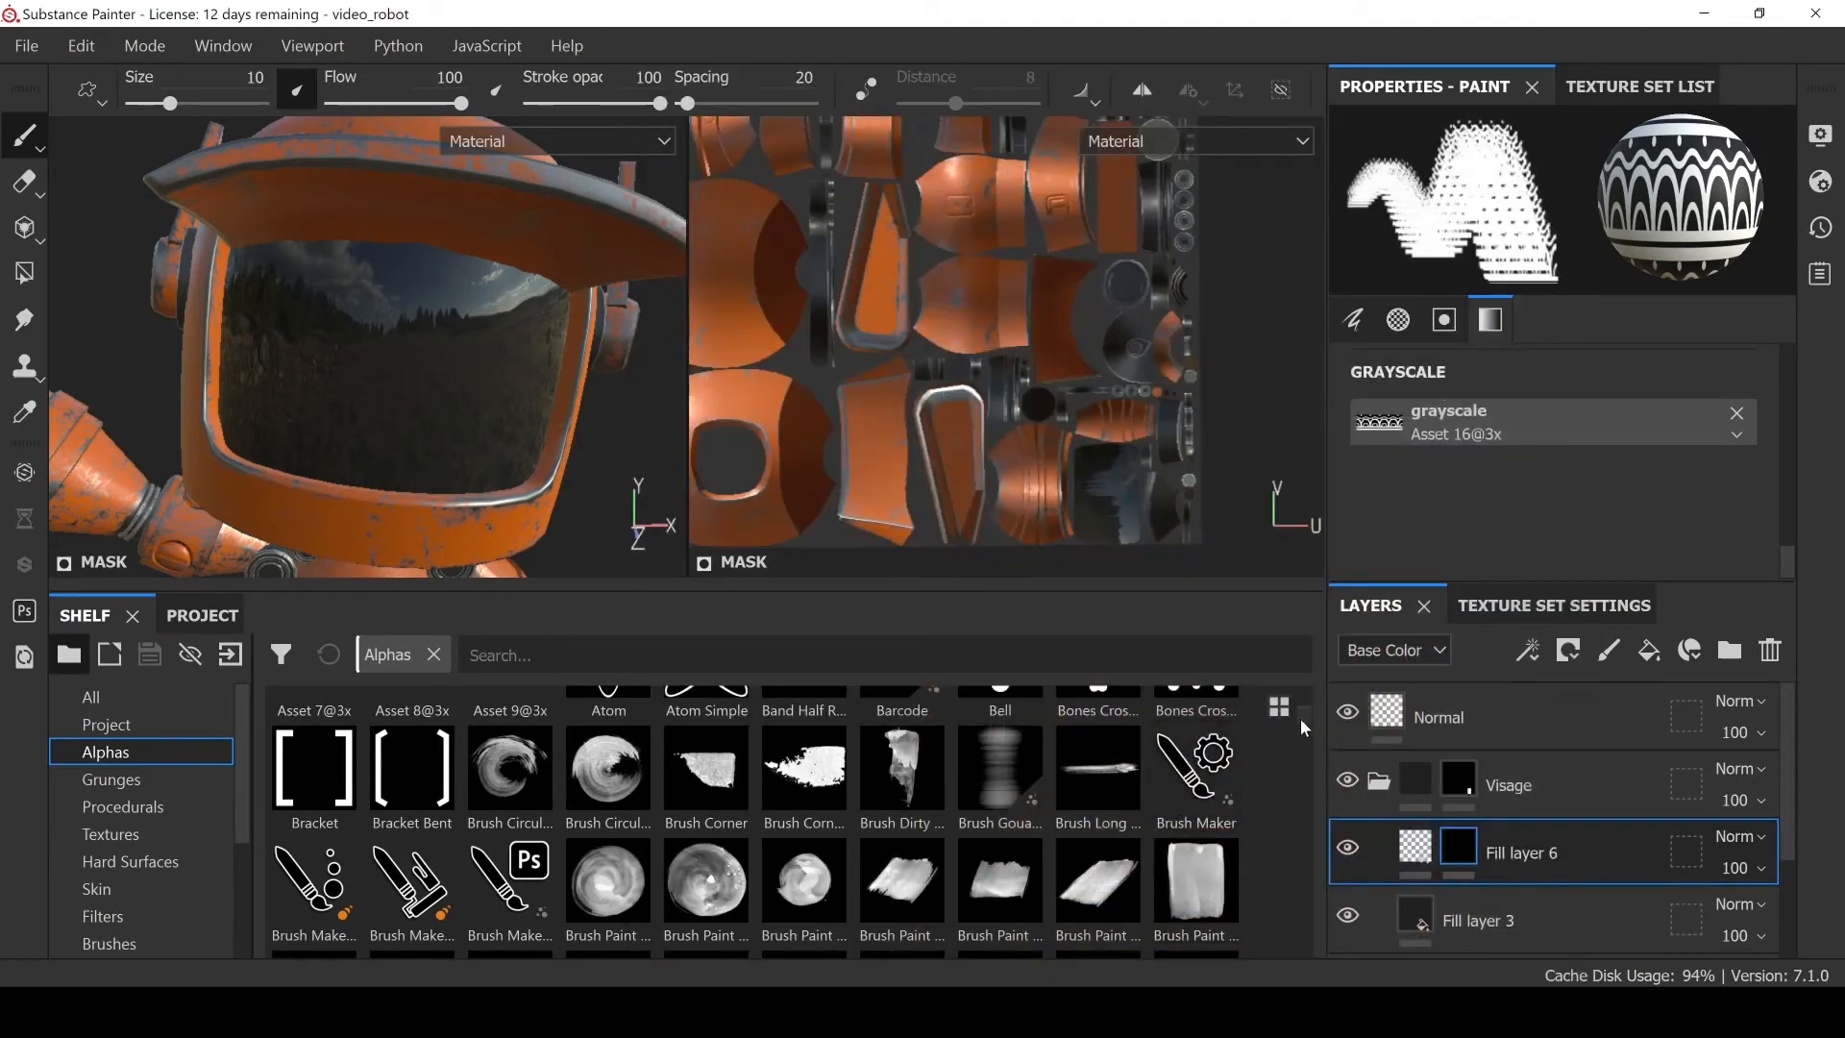
{"action": "scroll", "coordinate": [1299, 721], "scroll_direction": "up", "scroll_amount": 1}
{"action": "scroll", "coordinate": [1301, 732], "scroll_direction": "down", "scroll_amount": 6}
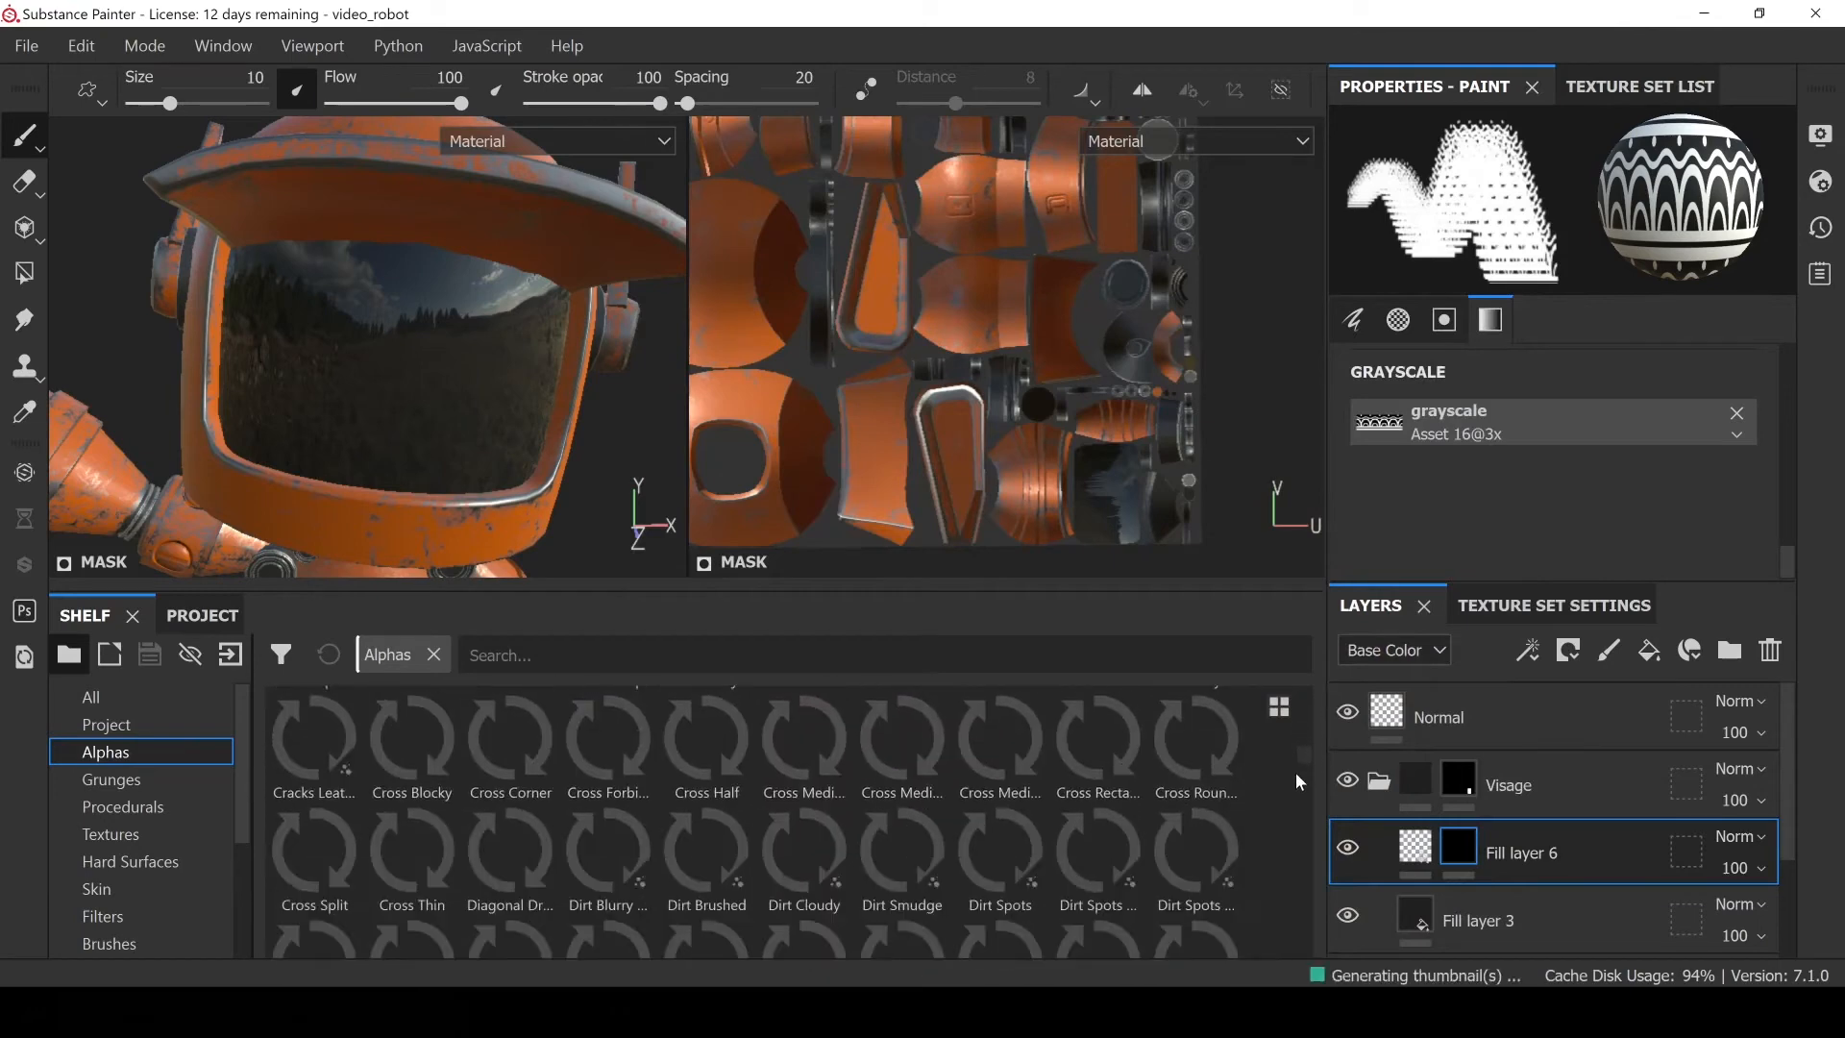
{"action": "scroll", "coordinate": [1294, 778], "scroll_direction": "down", "scroll_amount": 2}
{"action": "scroll", "coordinate": [1294, 780], "scroll_direction": "up", "scroll_amount": 8}
Load Circle Split as both the brush alpha and the grayscale, and enlarge the brush to 13.26
{"action": "left_click", "coordinate": [1094, 754]}
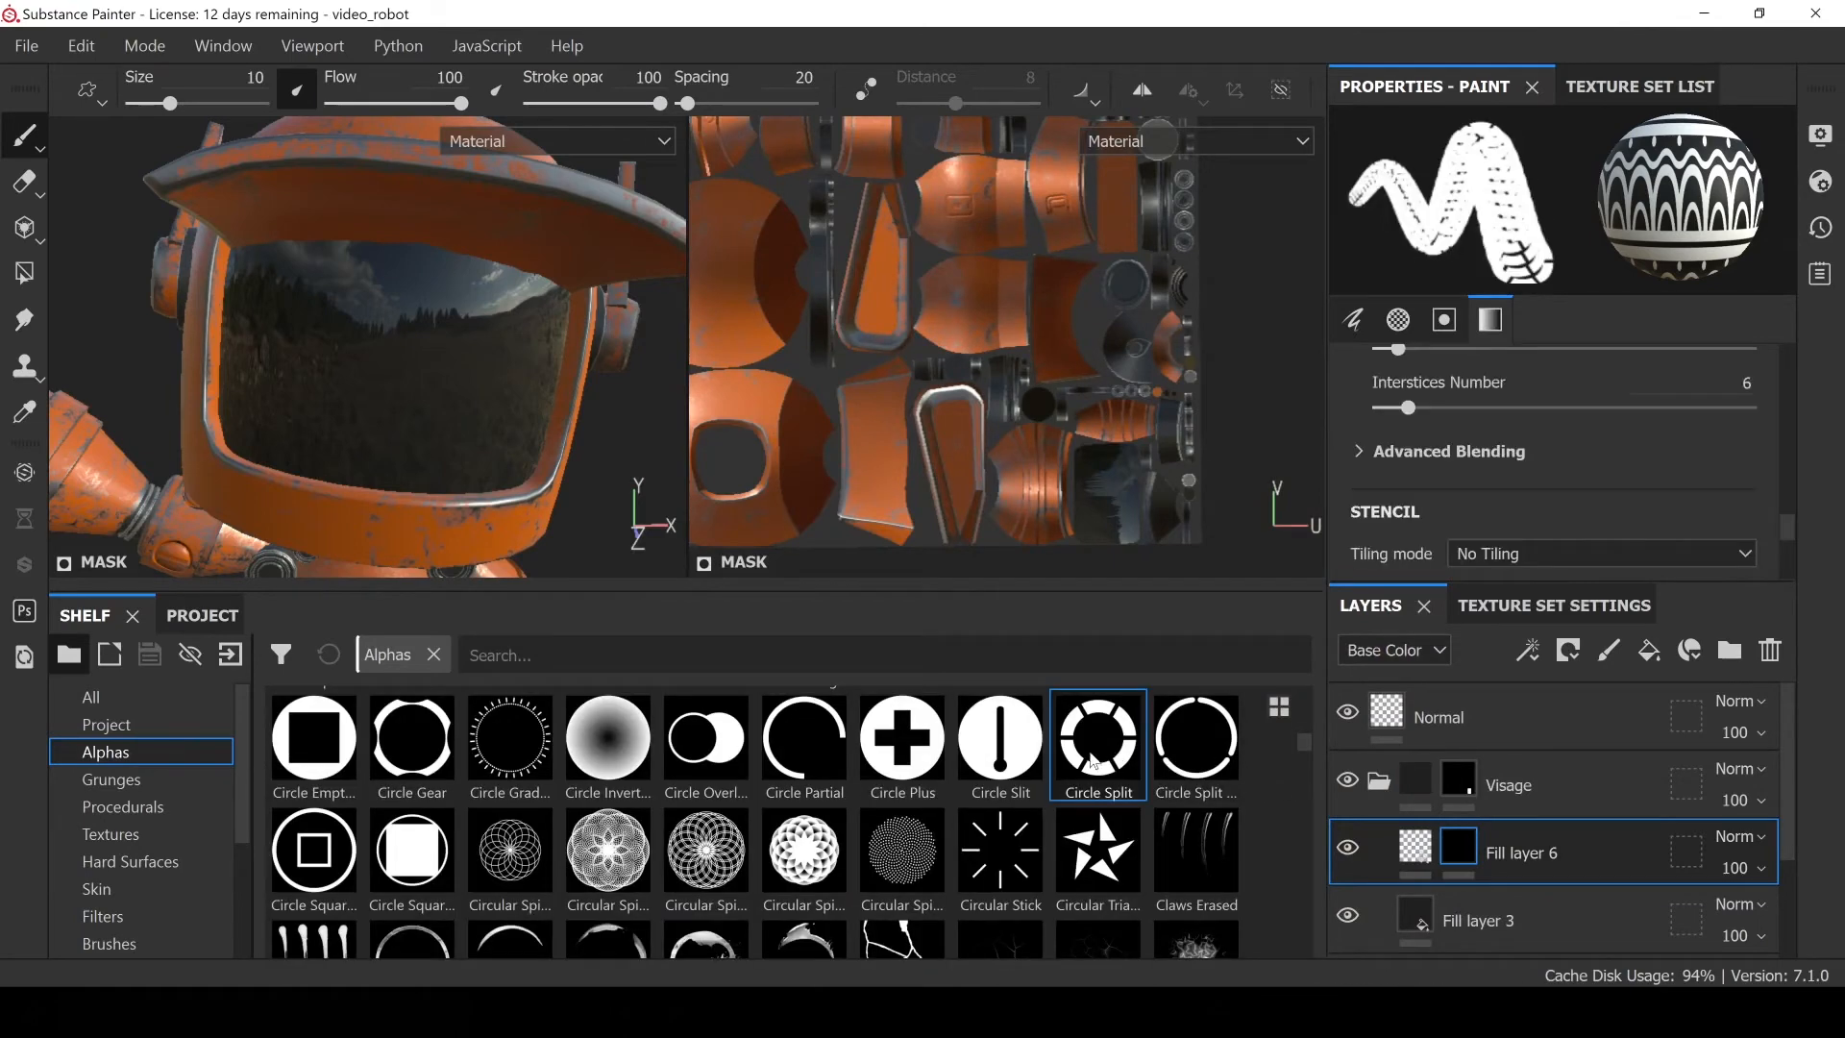
{"action": "scroll", "coordinate": [1678, 522], "scroll_direction": "down", "scroll_amount": 3}
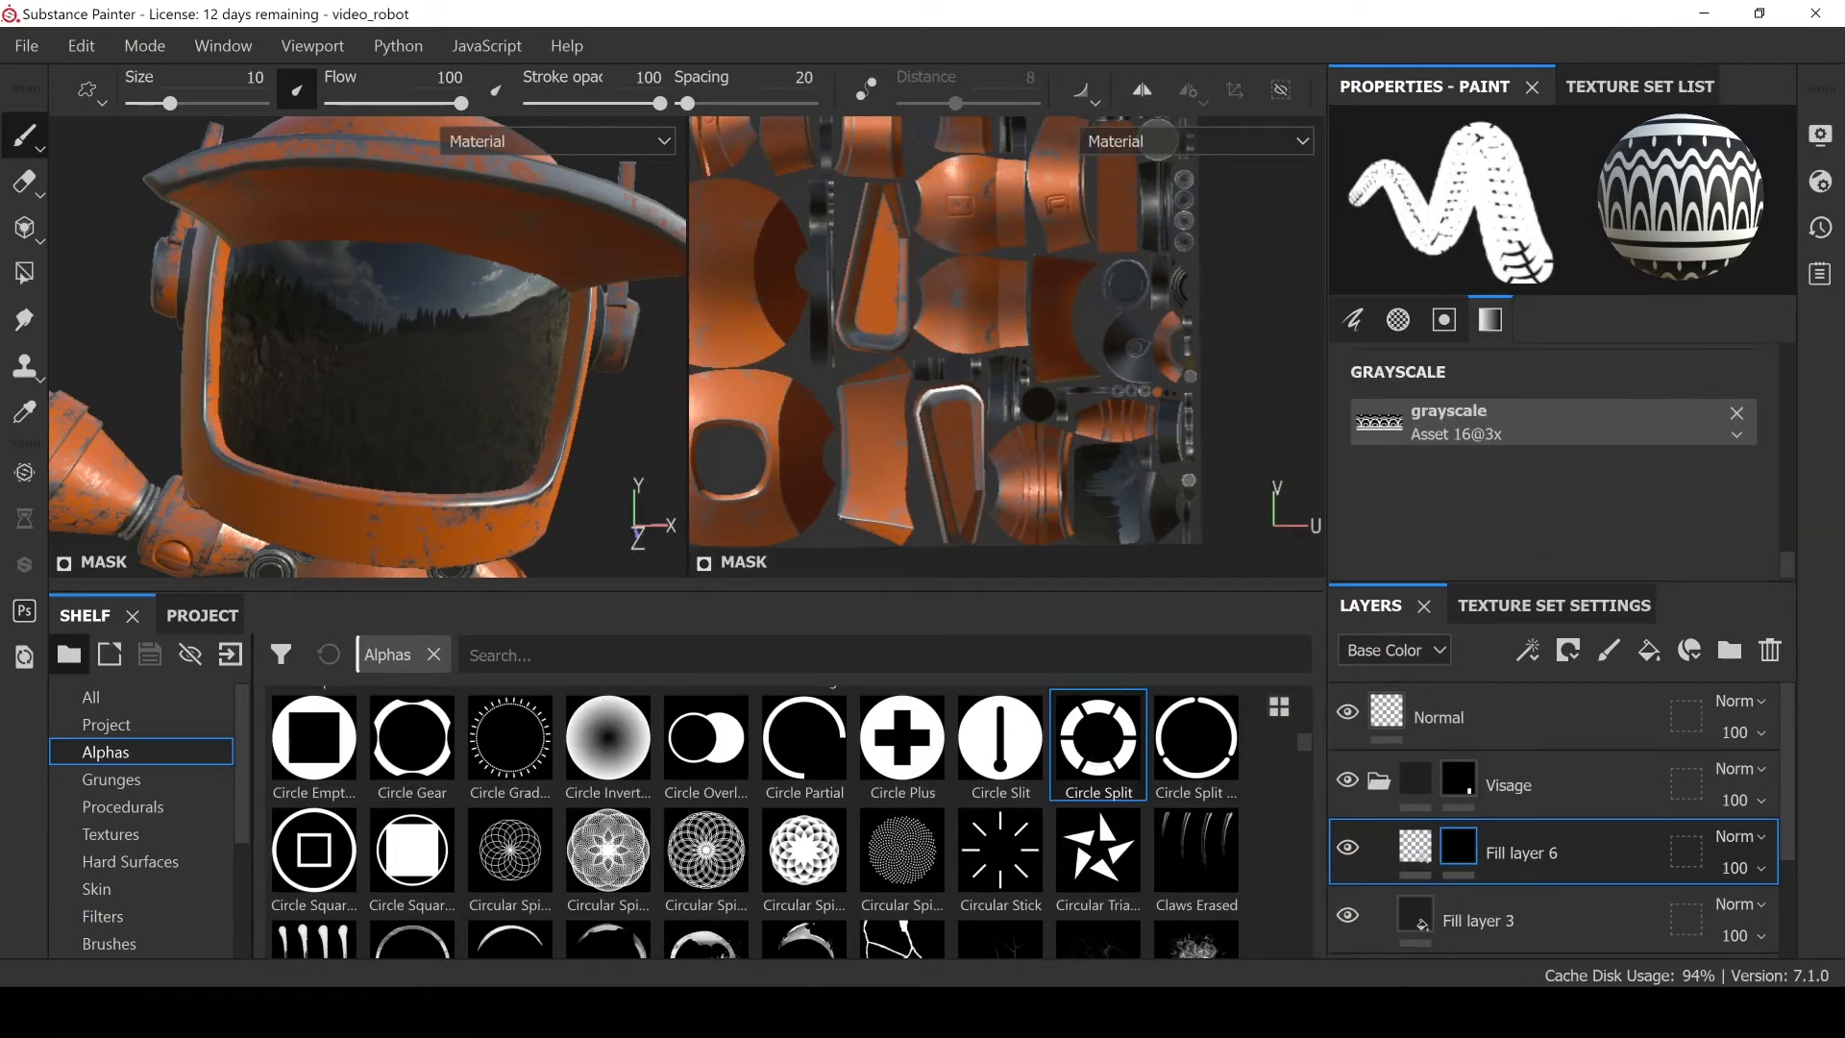
{"action": "left_click_drag", "start_coordinate": [1099, 737], "coordinate": [1537, 423]}
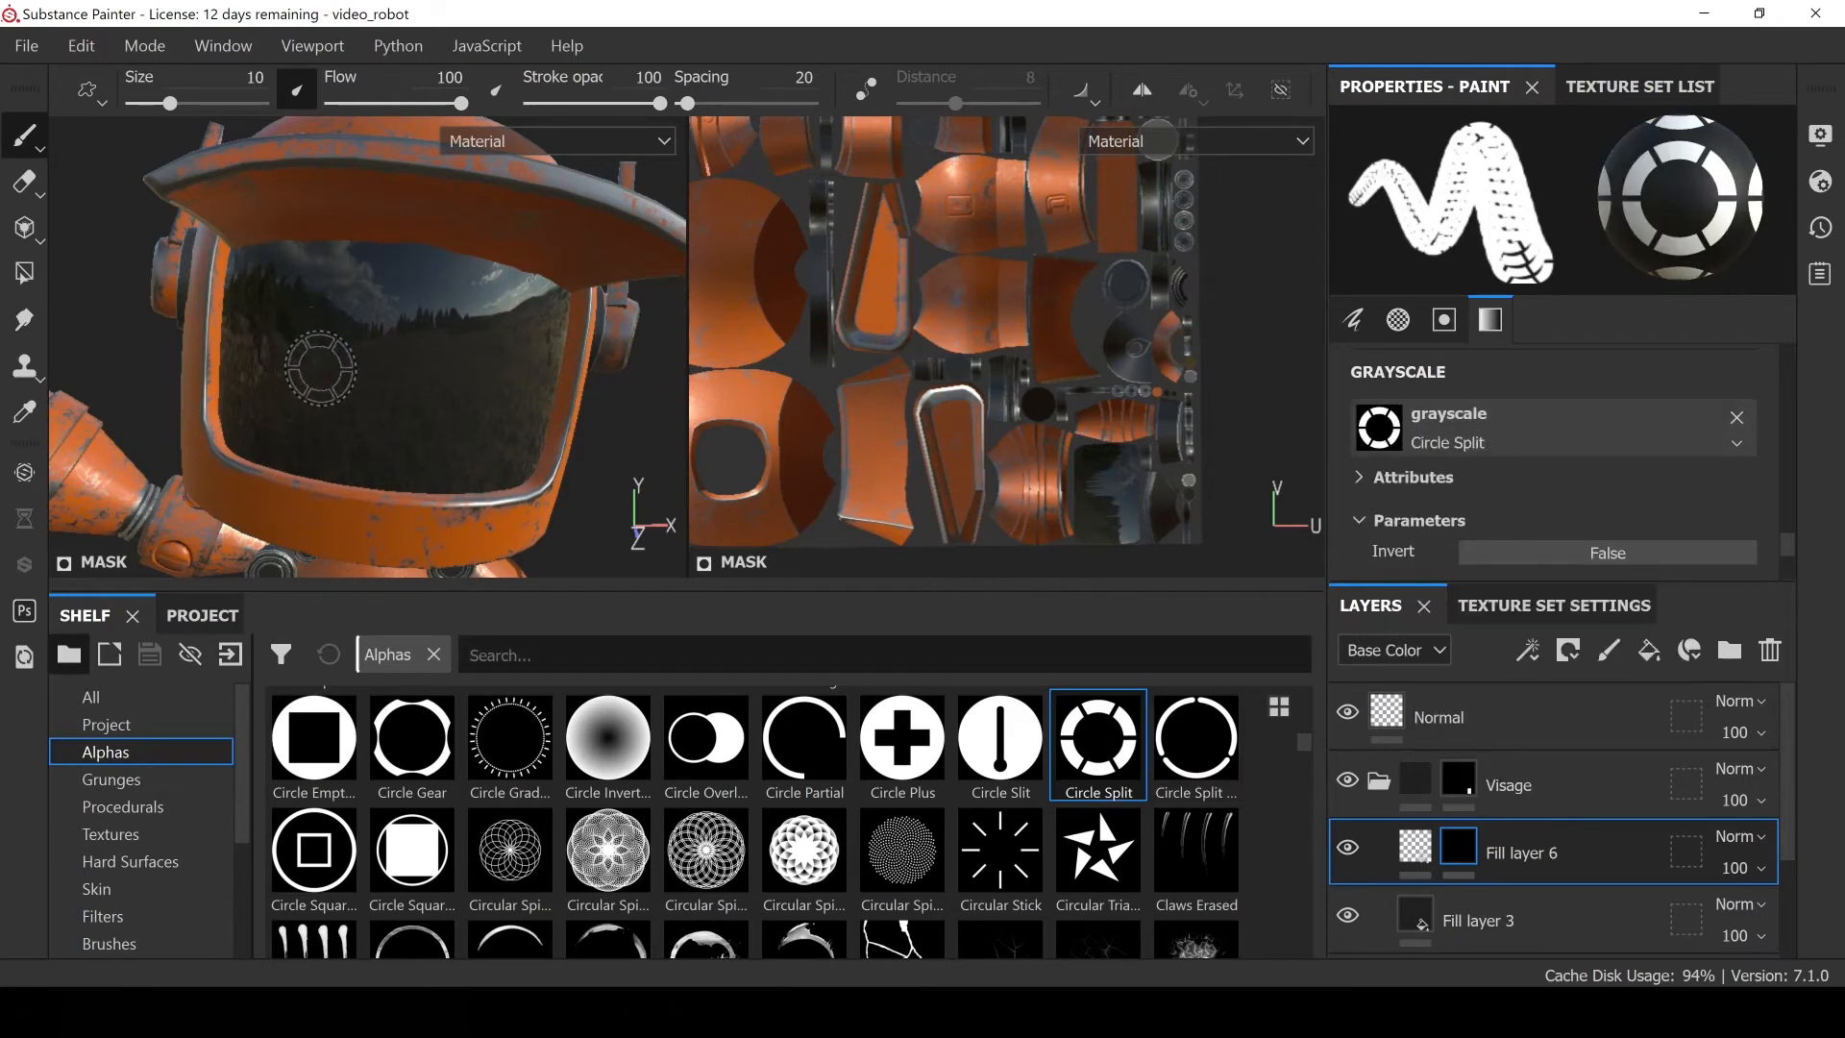
{"action": "right_click_drag", "start_coordinate": [321, 368], "coordinate": [331, 354], "text": "alt"}
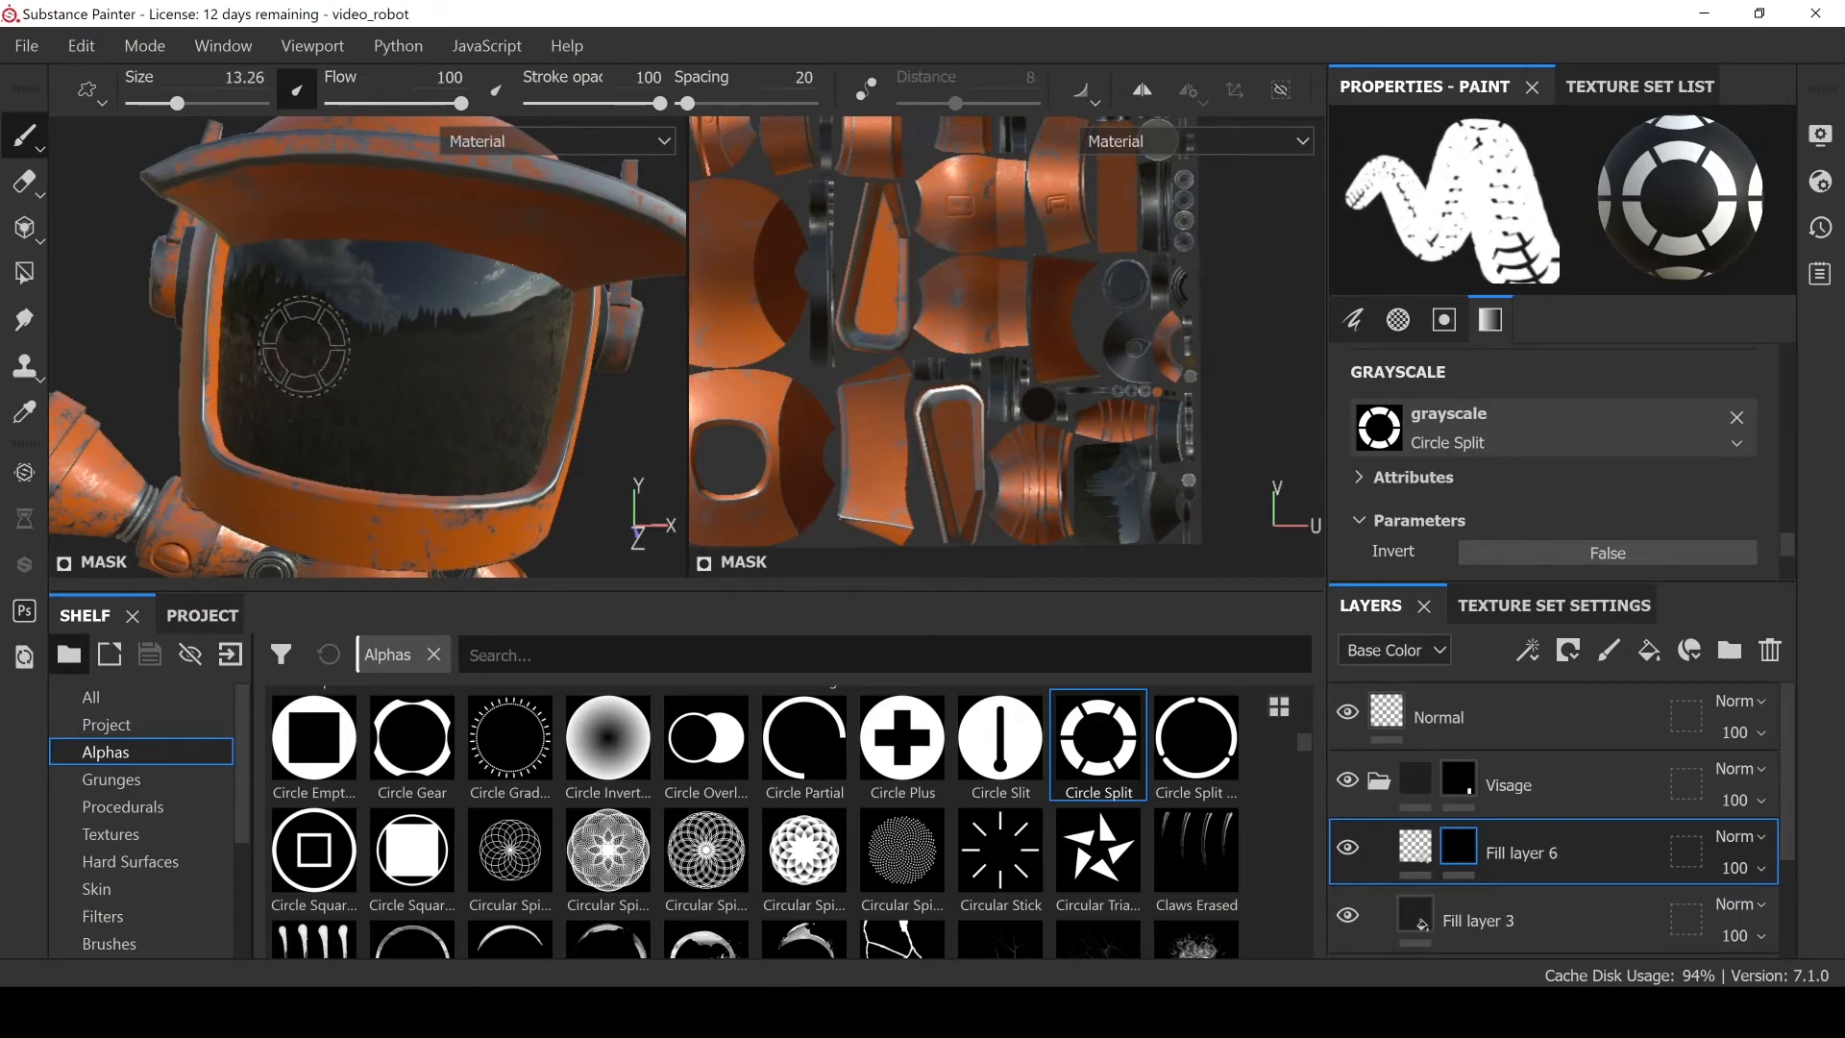
Try stamping two Circle Split eyes by hand on the visor, check them from further away, and undo both stamps
{"action": "left_click", "coordinate": [303, 346]}
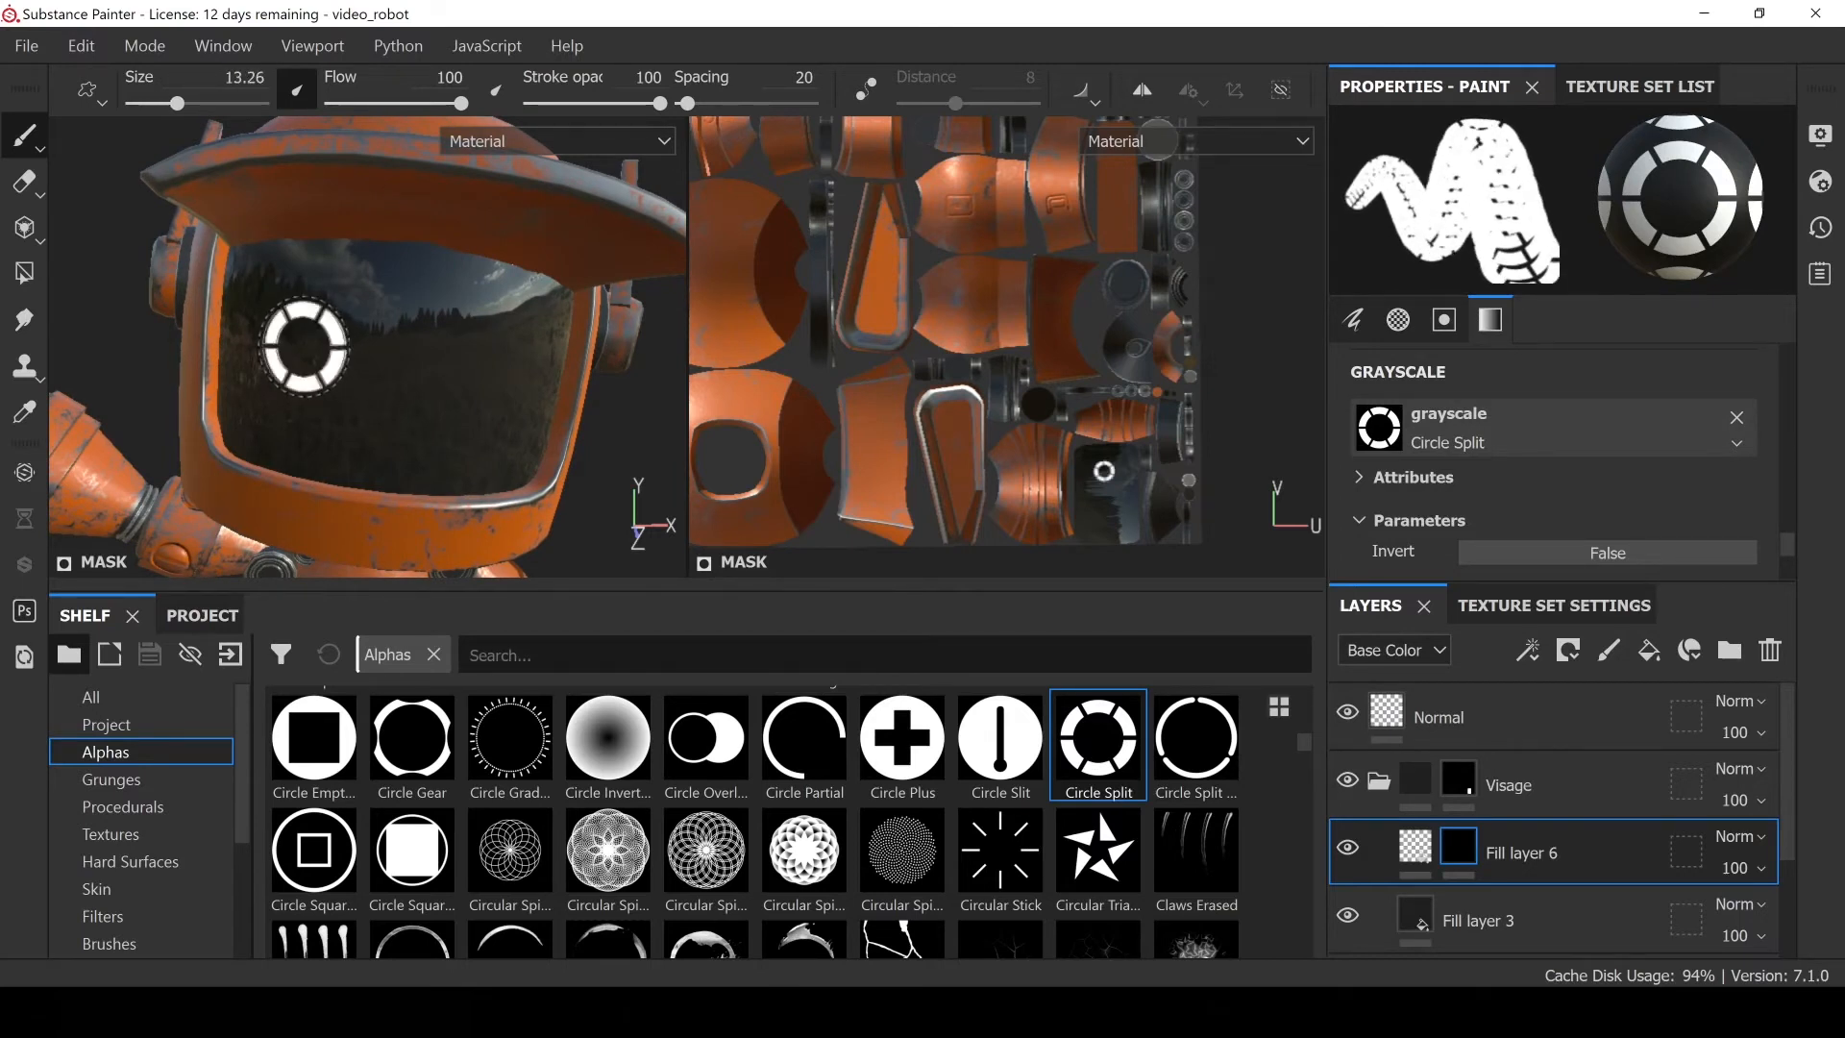
{"action": "left_click", "coordinate": [488, 368]}
{"action": "mouse_move", "coordinate": [451, 466]}
{"action": "left_mouse_down", "text": "alt"}
{"action": "mouse_move", "coordinate": [293, 460]}
{"action": "mouse_move", "coordinate": [528, 451]}
{"action": "left_mouse_up", "text": "alt"}
{"action": "scroll", "coordinate": [488, 448], "scroll_direction": "down", "scroll_amount": 5}
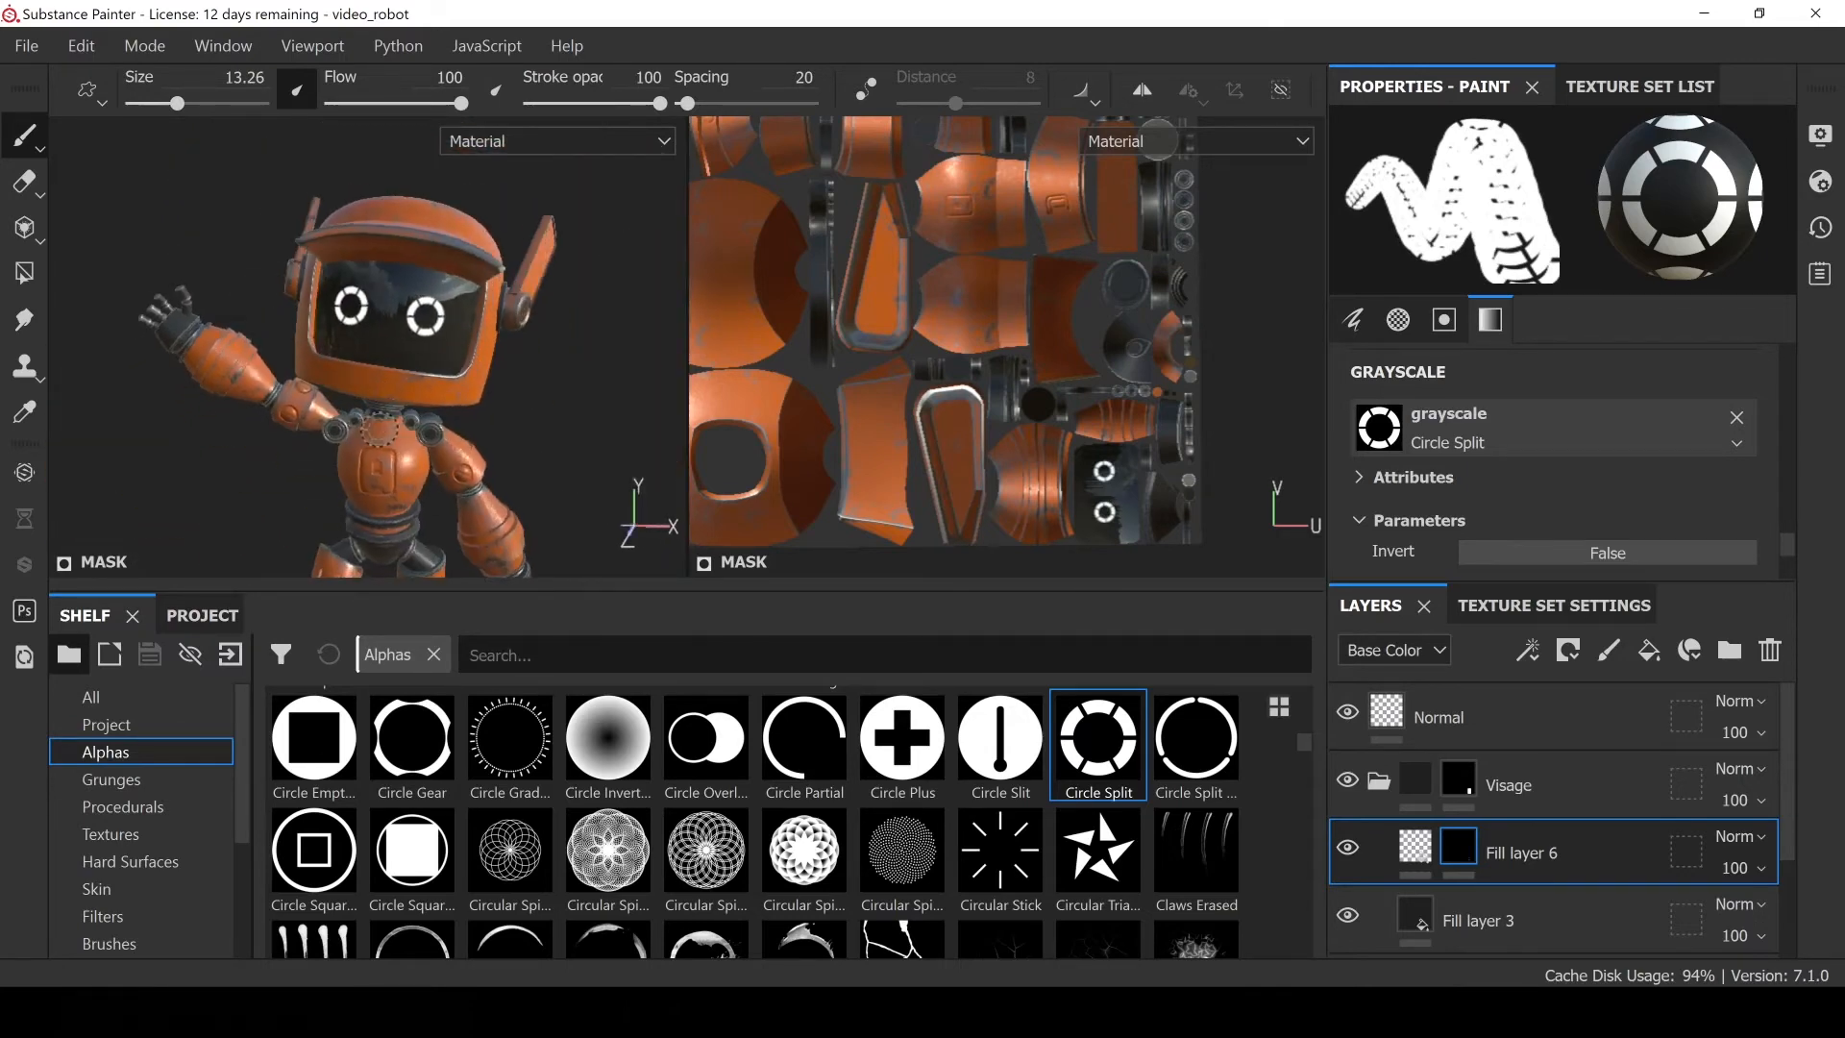
{"action": "key", "text": "ctrl+z"}
{"action": "key", "text": "ctrl+z"}
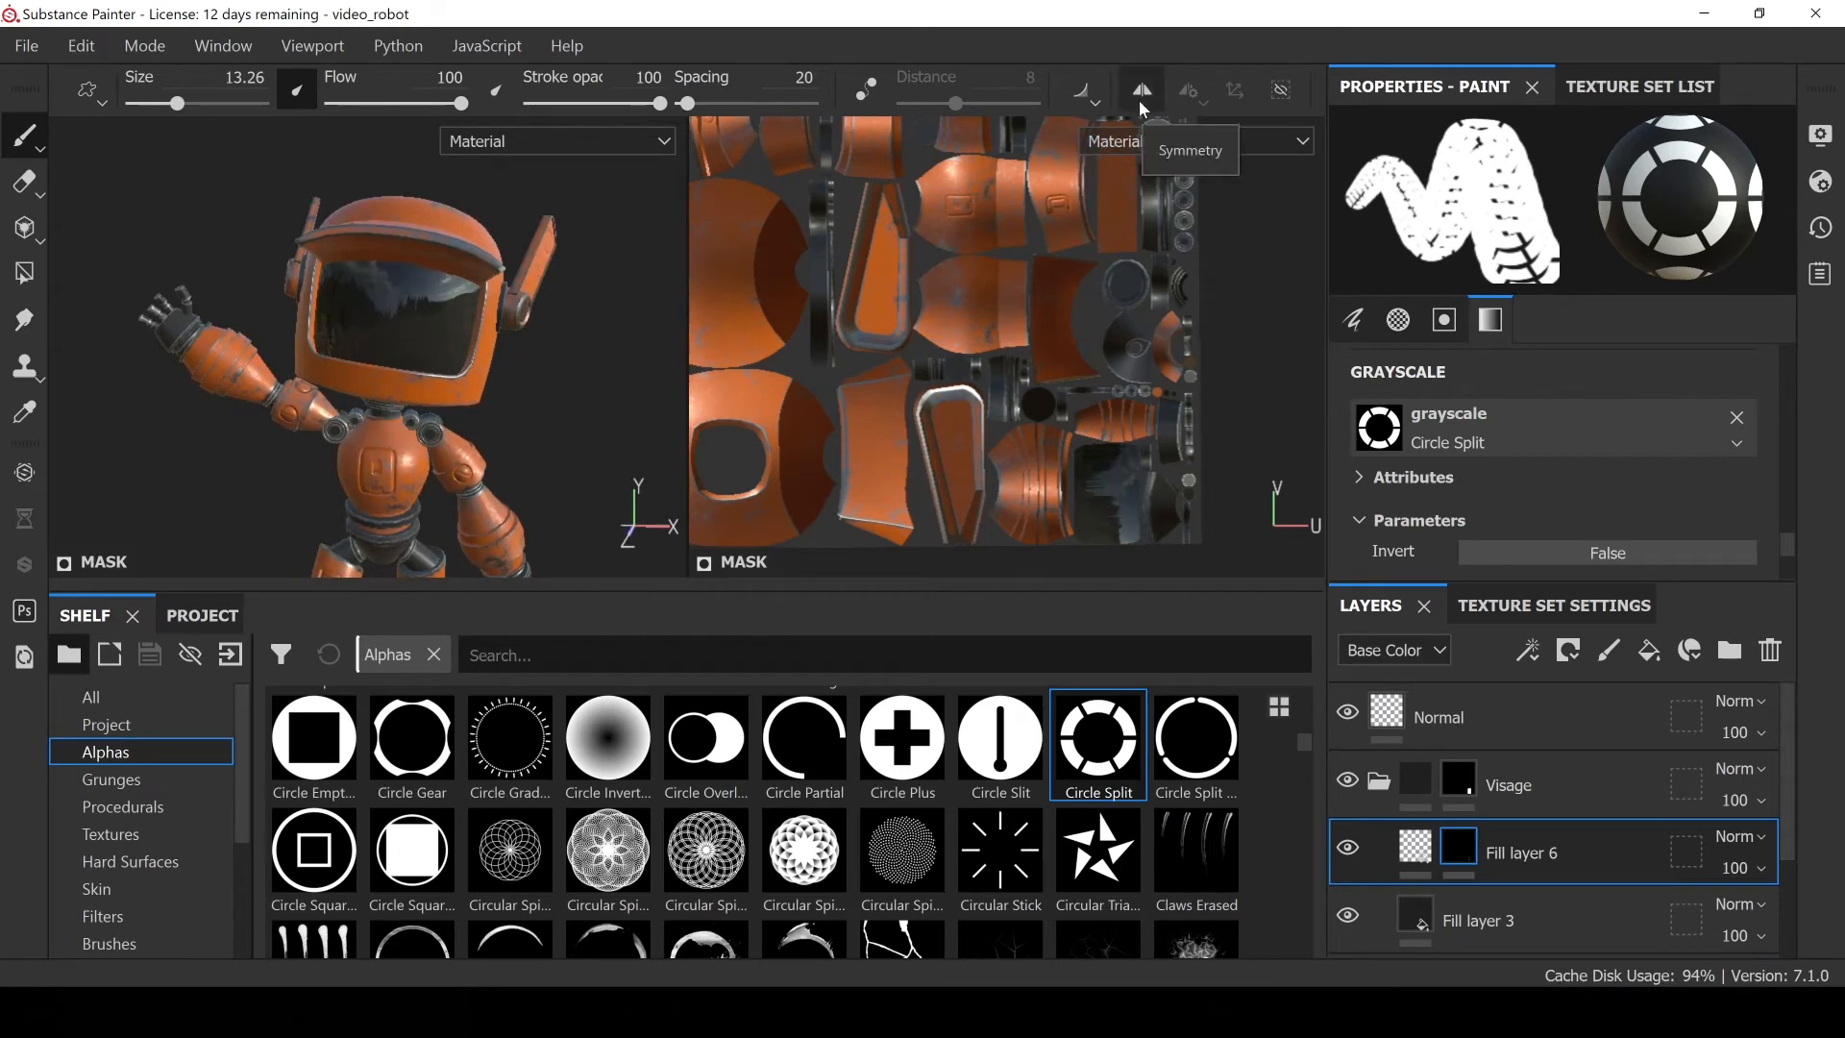
Turn on symmetry and check where the mirror line crosses the robot's visor
{"action": "left_click", "coordinate": [1140, 100]}
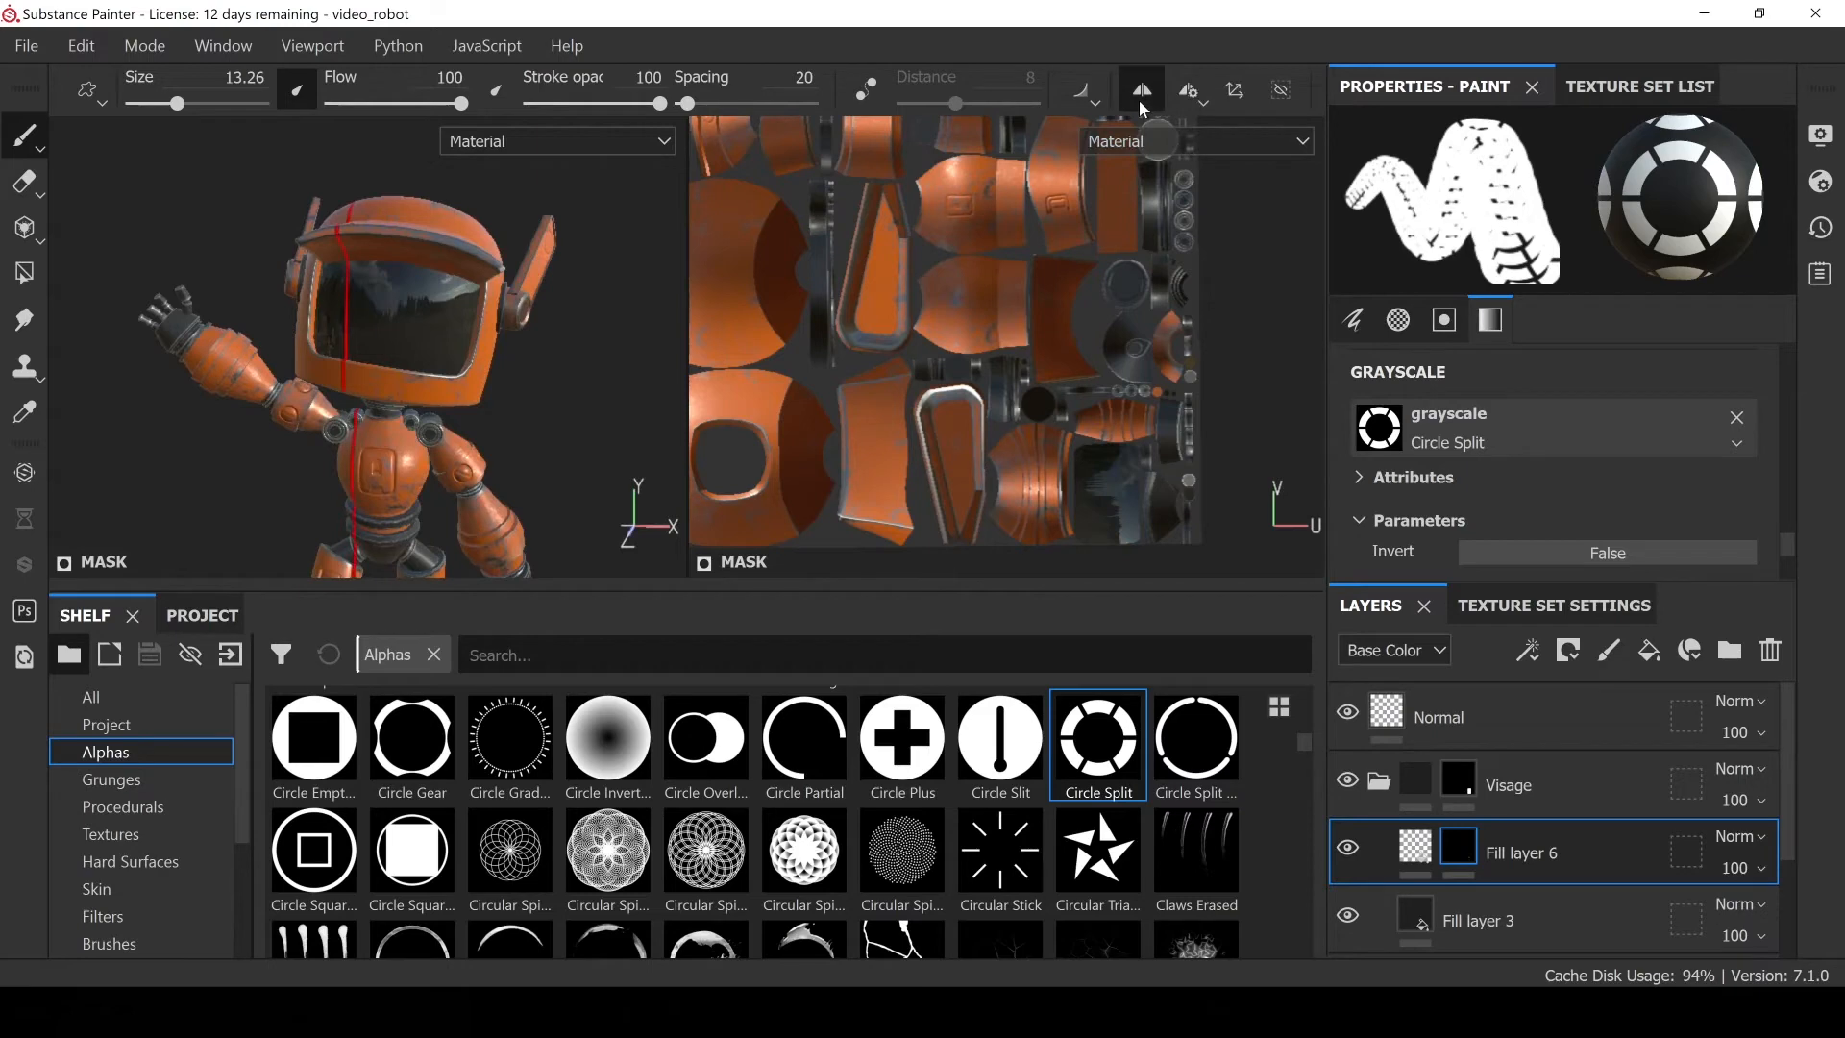
{"action": "scroll", "coordinate": [433, 434], "scroll_direction": "up", "scroll_amount": 5}
{"action": "scroll", "coordinate": [396, 444], "scroll_direction": "down", "scroll_amount": 3}
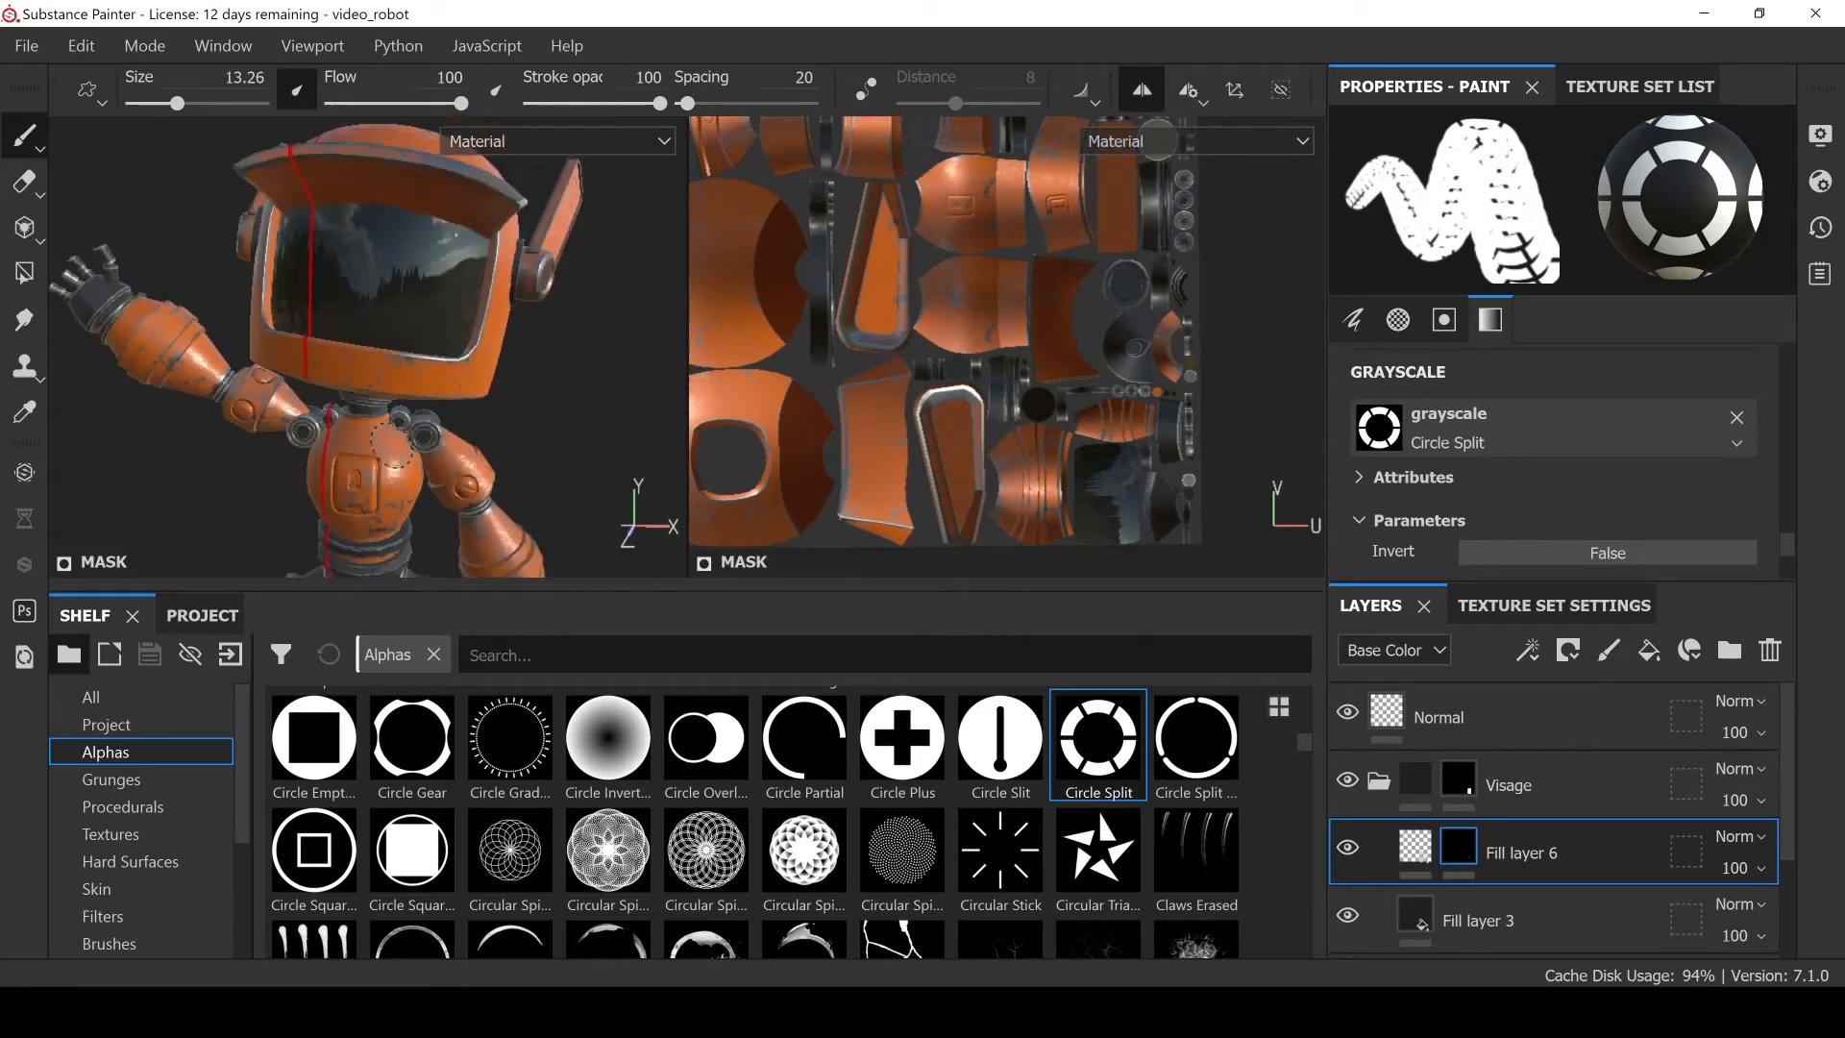
{"action": "scroll", "coordinate": [394, 443], "scroll_direction": "down", "scroll_amount": 5}
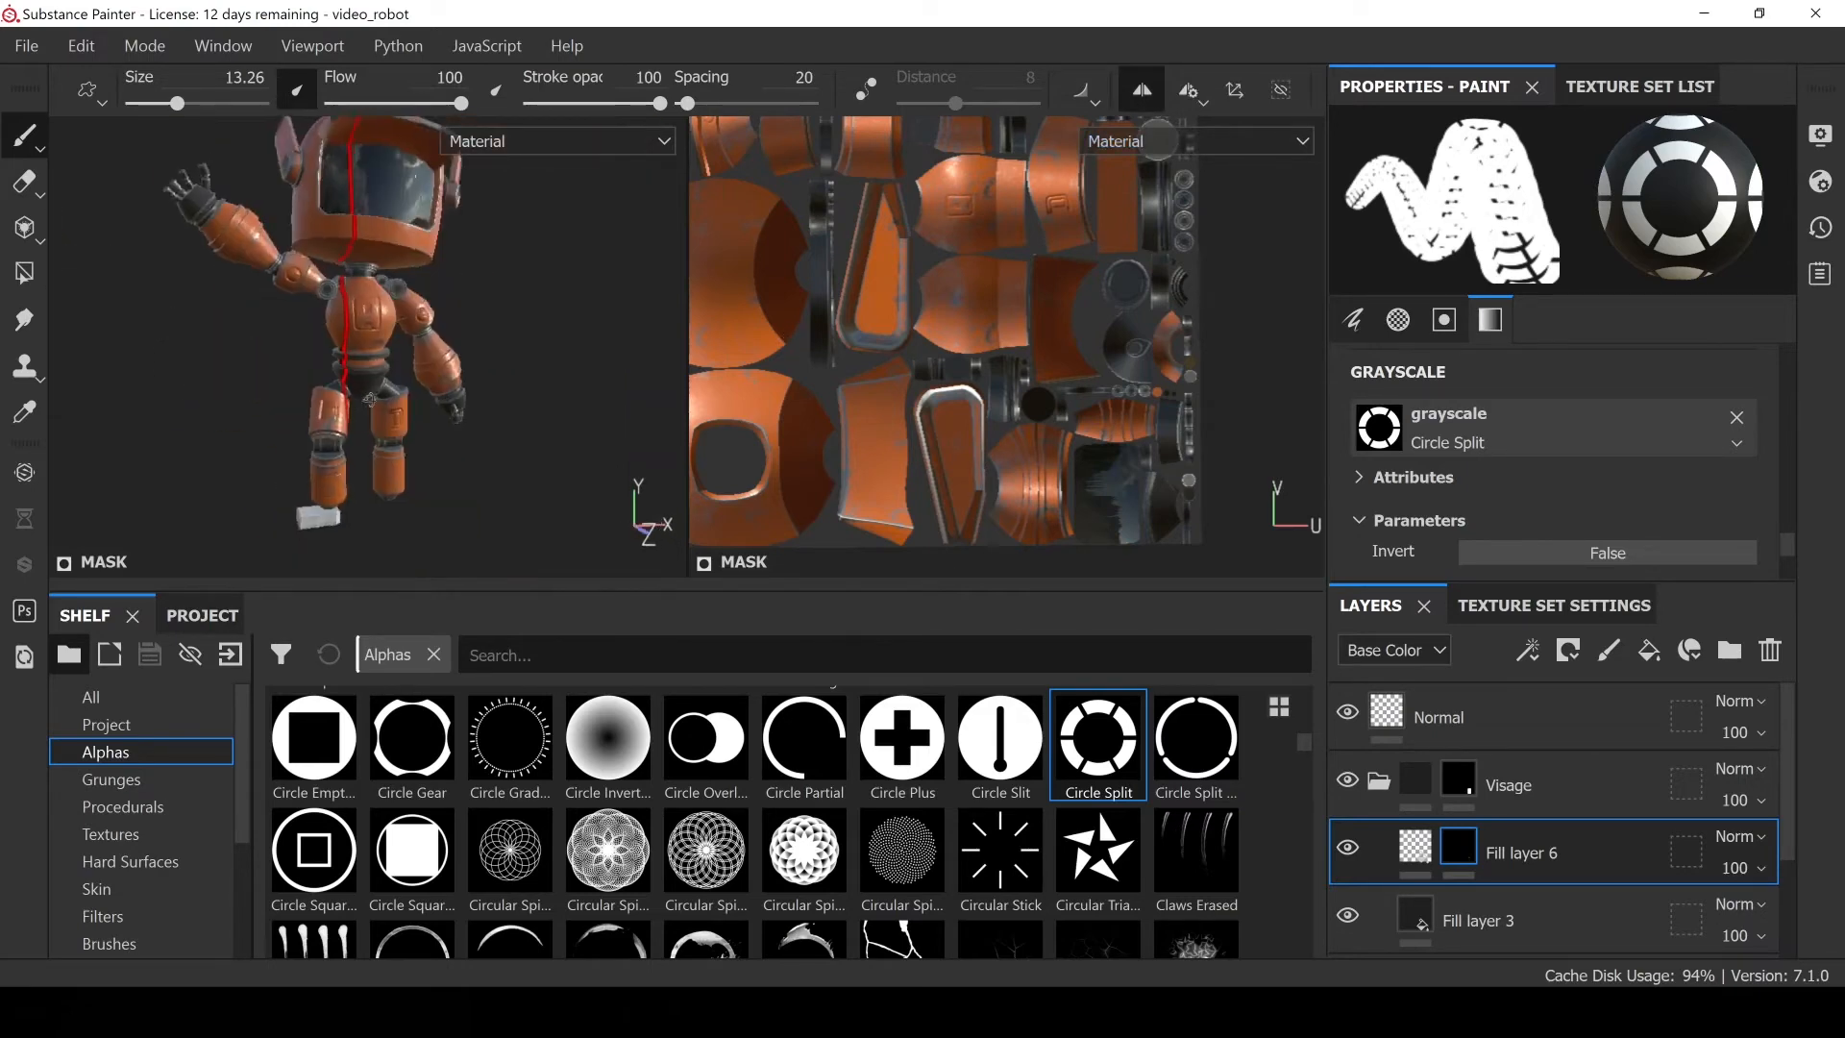
{"action": "mouse_move", "coordinate": [370, 398]}
{"action": "left_mouse_down", "text": "alt"}
{"action": "mouse_move", "coordinate": [329, 395]}
{"action": "mouse_move", "coordinate": [378, 394]}
{"action": "left_mouse_up", "text": "alt"}
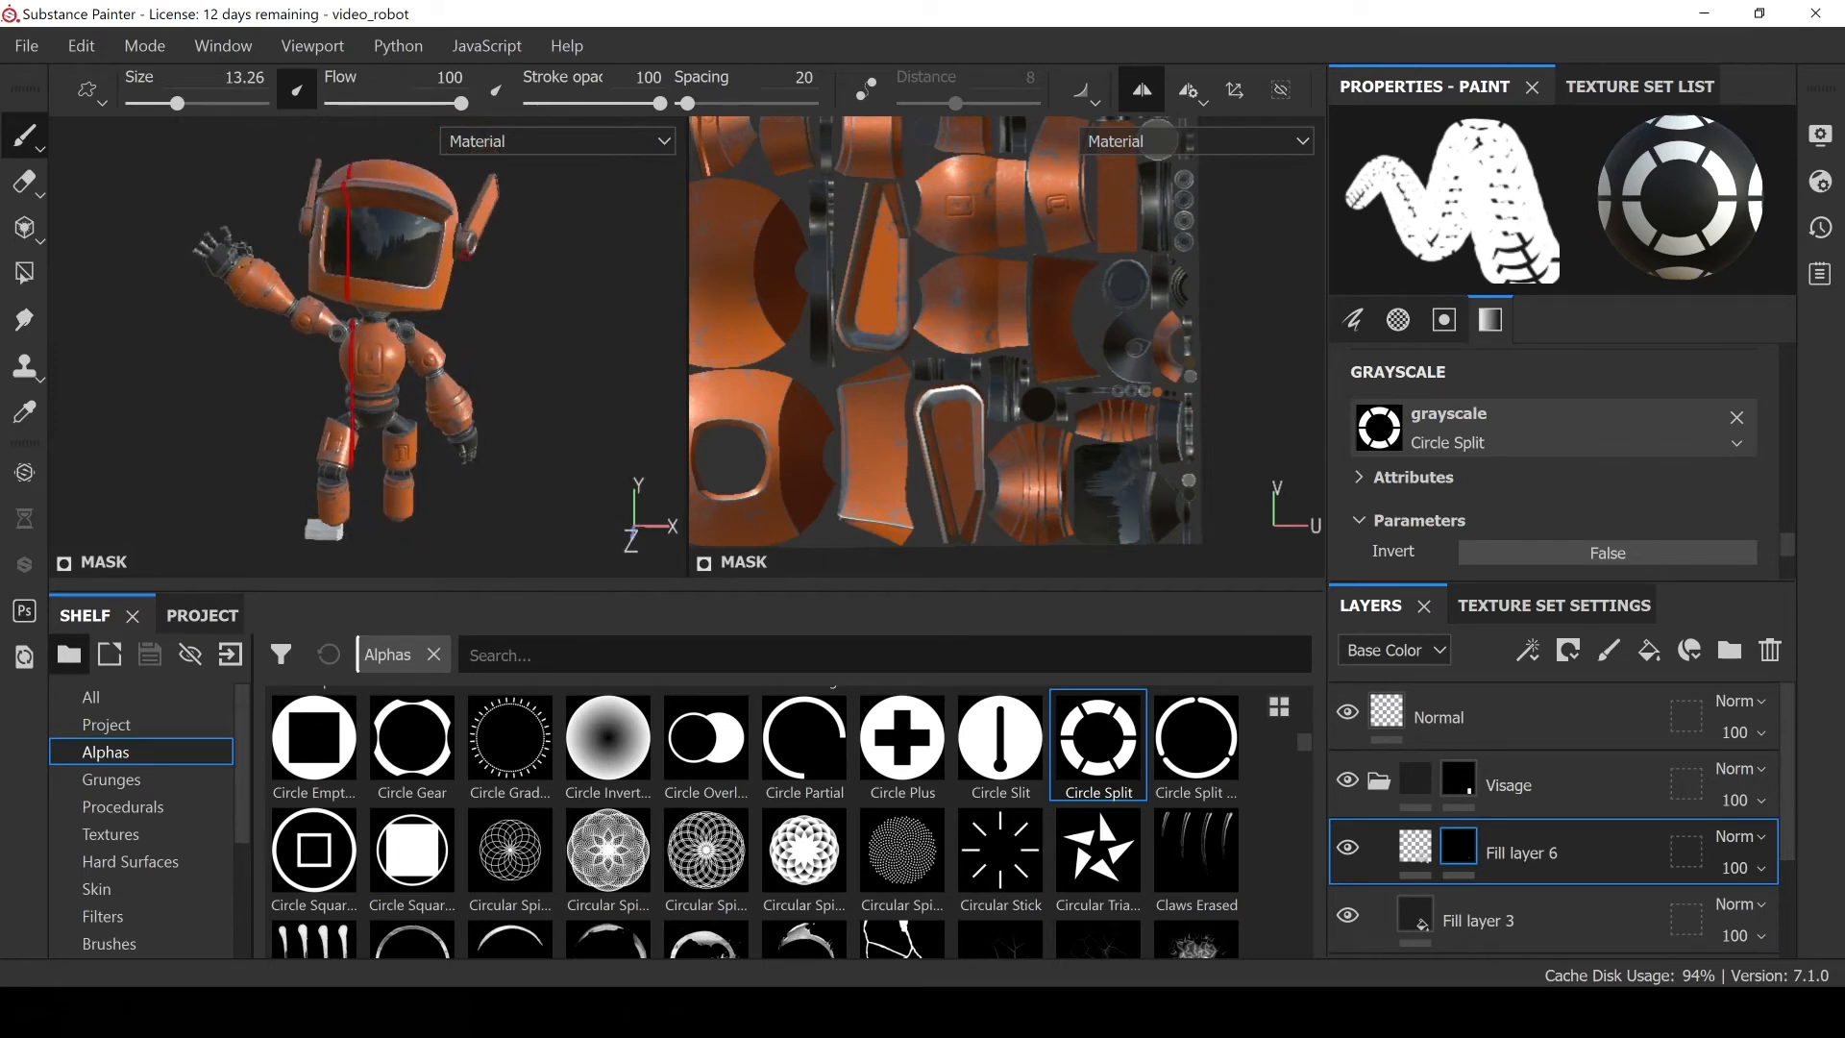
{"action": "left_click_drag", "start_coordinate": [435, 493], "coordinate": [382, 398], "text": "alt"}
{"action": "middle_click_drag", "start_coordinate": [381, 398], "coordinate": [366, 442], "text": "alt"}
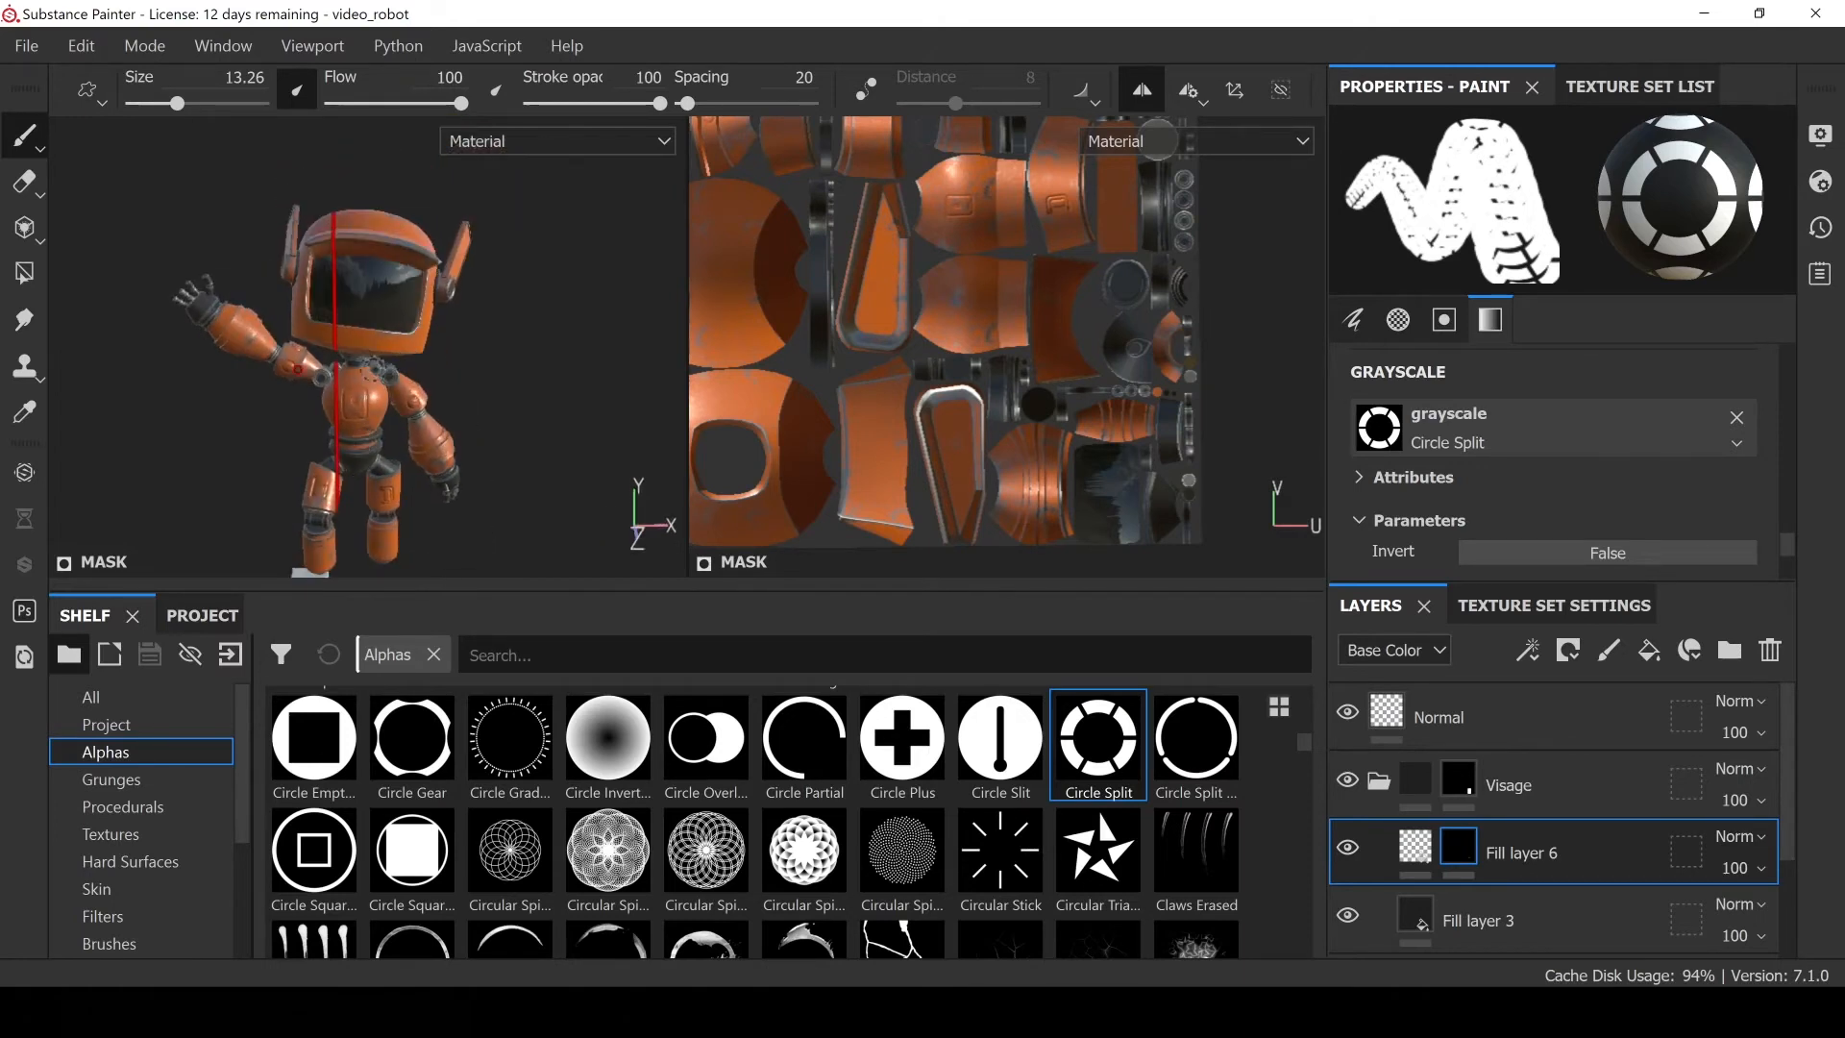
Try stamping mirrored Circle Split eyes on the visor with the current symmetry line, undoing each attempt
{"action": "left_click", "coordinate": [368, 290]}
{"action": "key", "text": "ctrl+z"}
{"action": "left_click", "coordinate": [324, 297]}
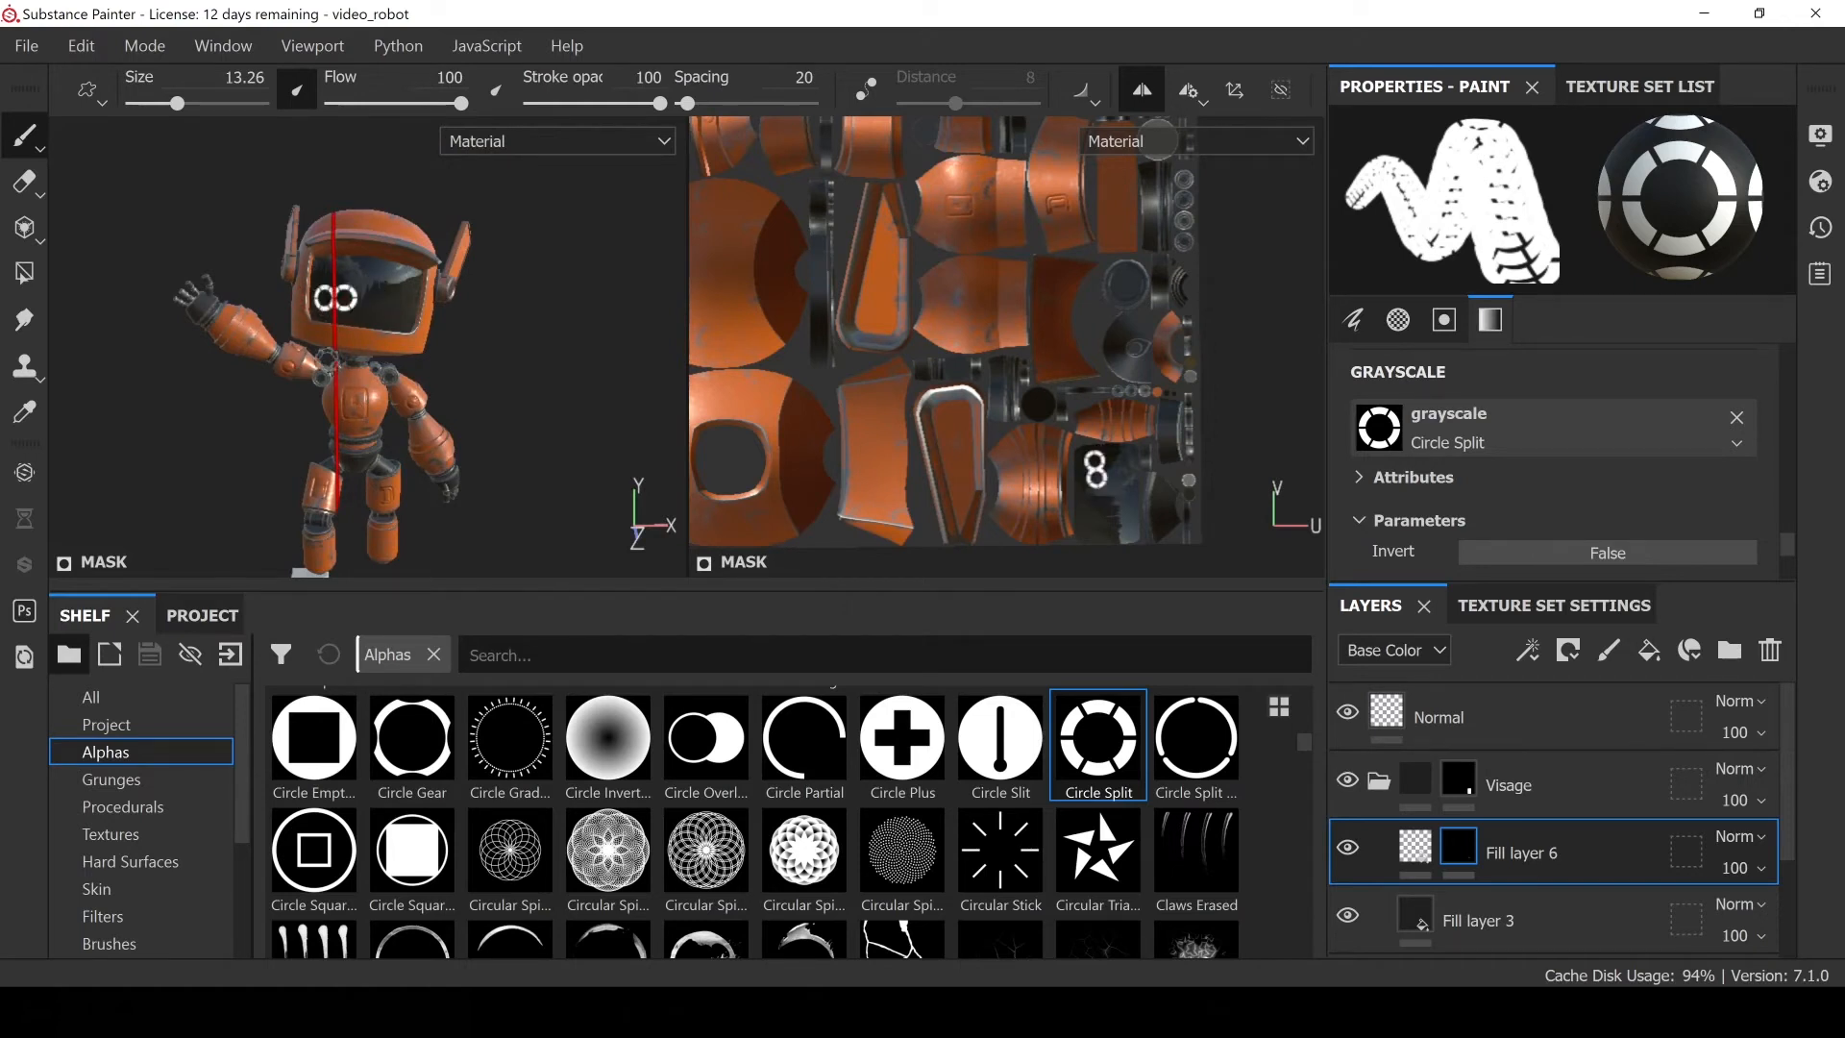
{"action": "key", "text": "ctrl+z"}
Shift the Mirror X symmetry plane to 0.13 so it runs through the middle of the robot's face
{"action": "left_click", "coordinate": [1190, 90]}
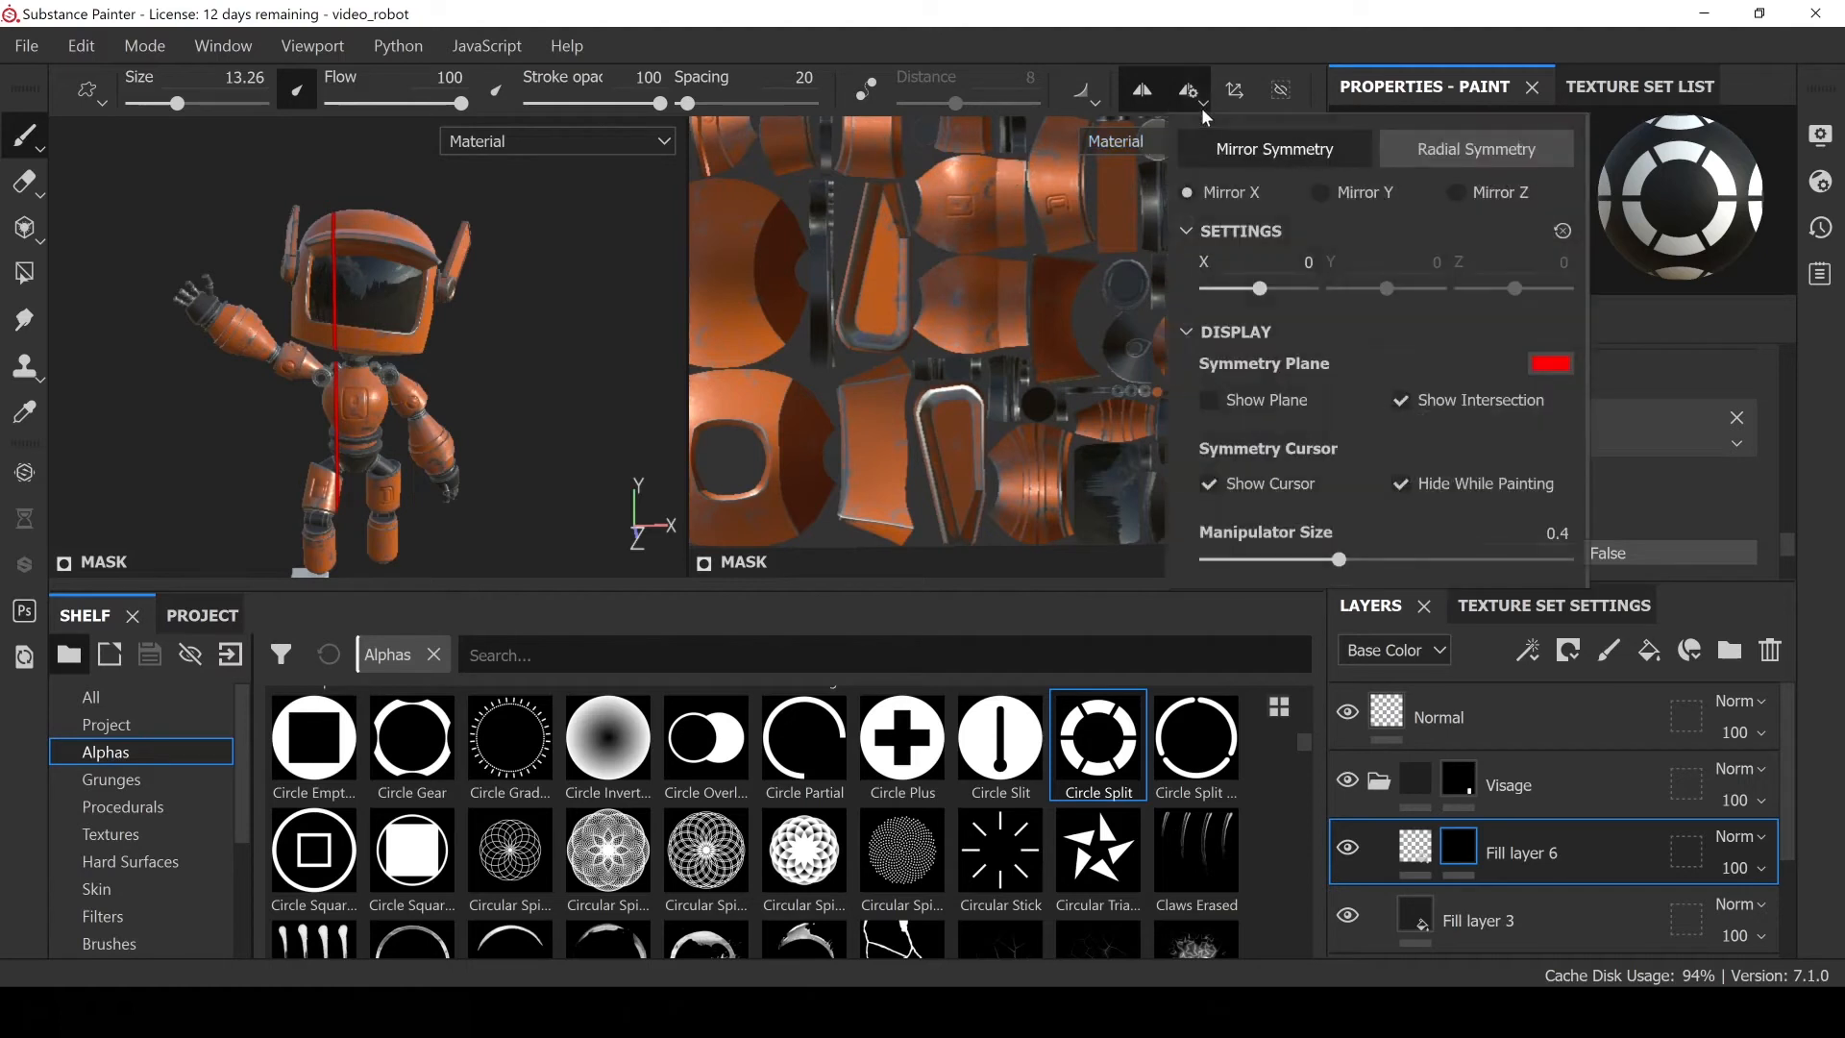
{"action": "left_click_drag", "start_coordinate": [1265, 300], "coordinate": [1265, 297]}
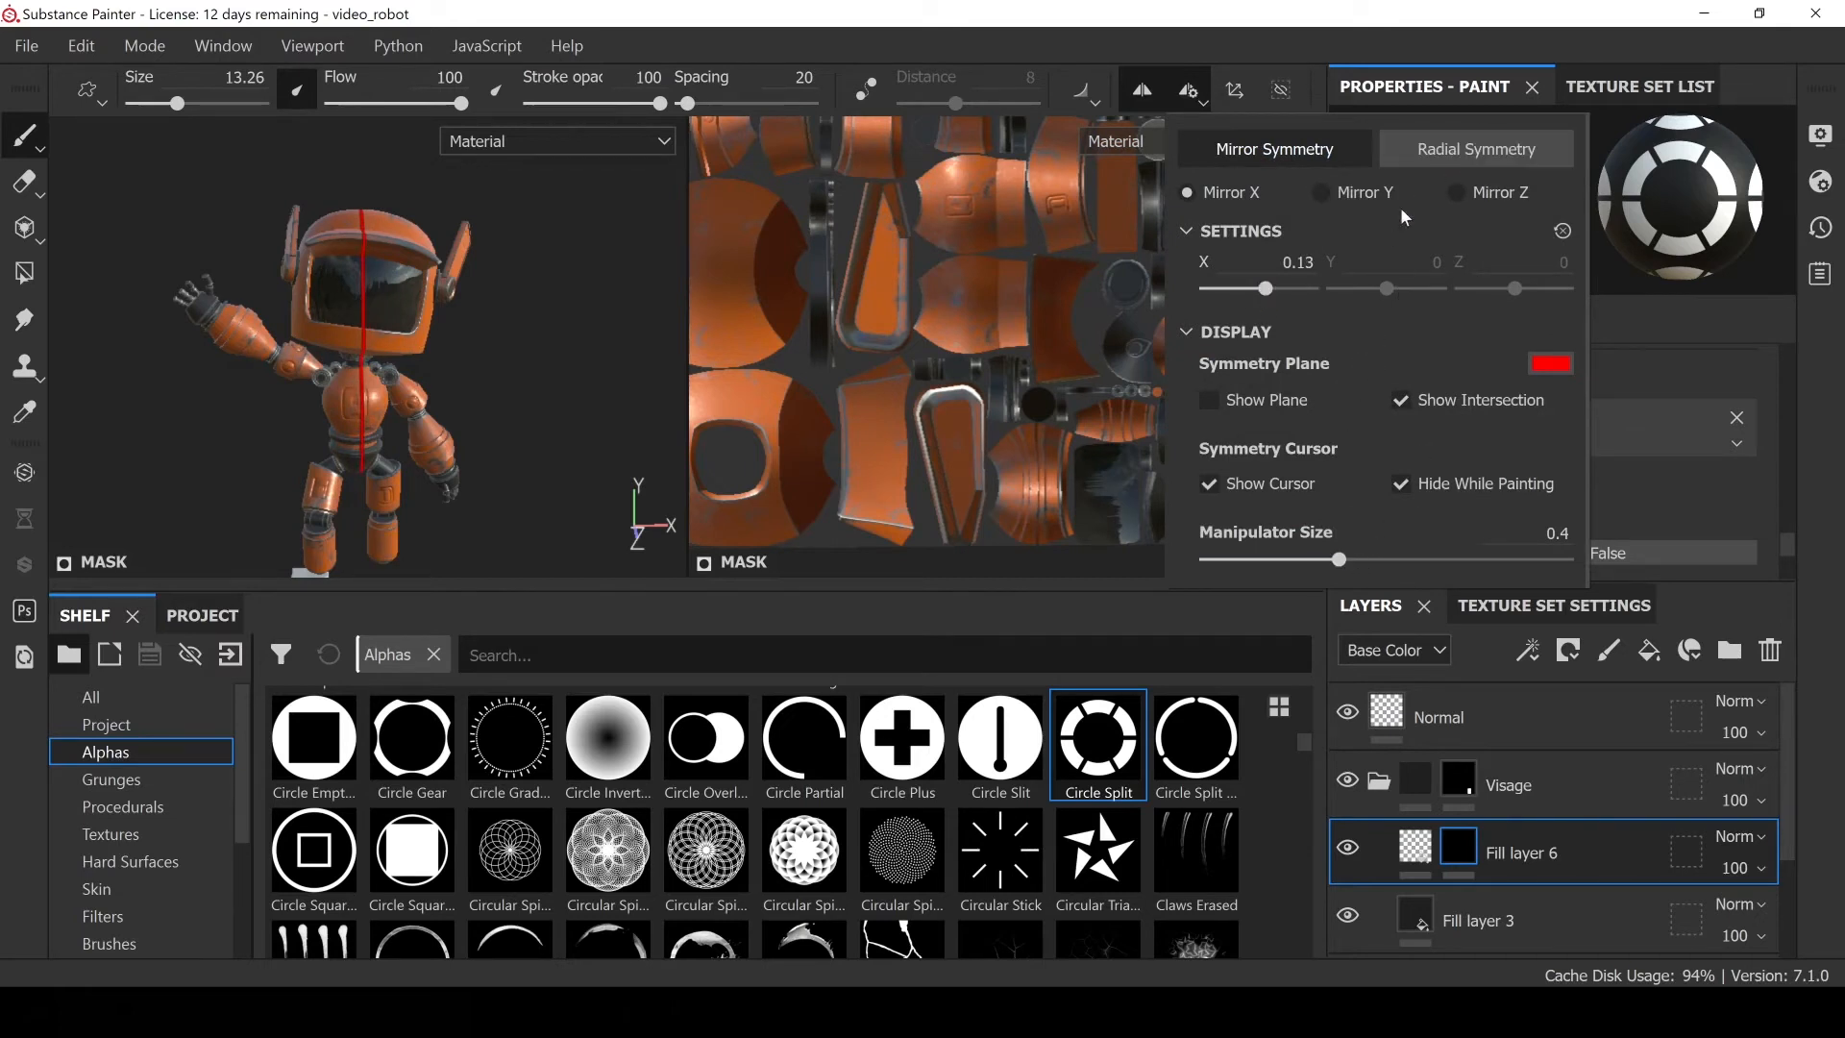
Try the Mirror Y and Mirror Z symmetry axes on the robot, toggle symmetry off and on, and return to Mirror X
{"action": "left_click", "coordinate": [1328, 198]}
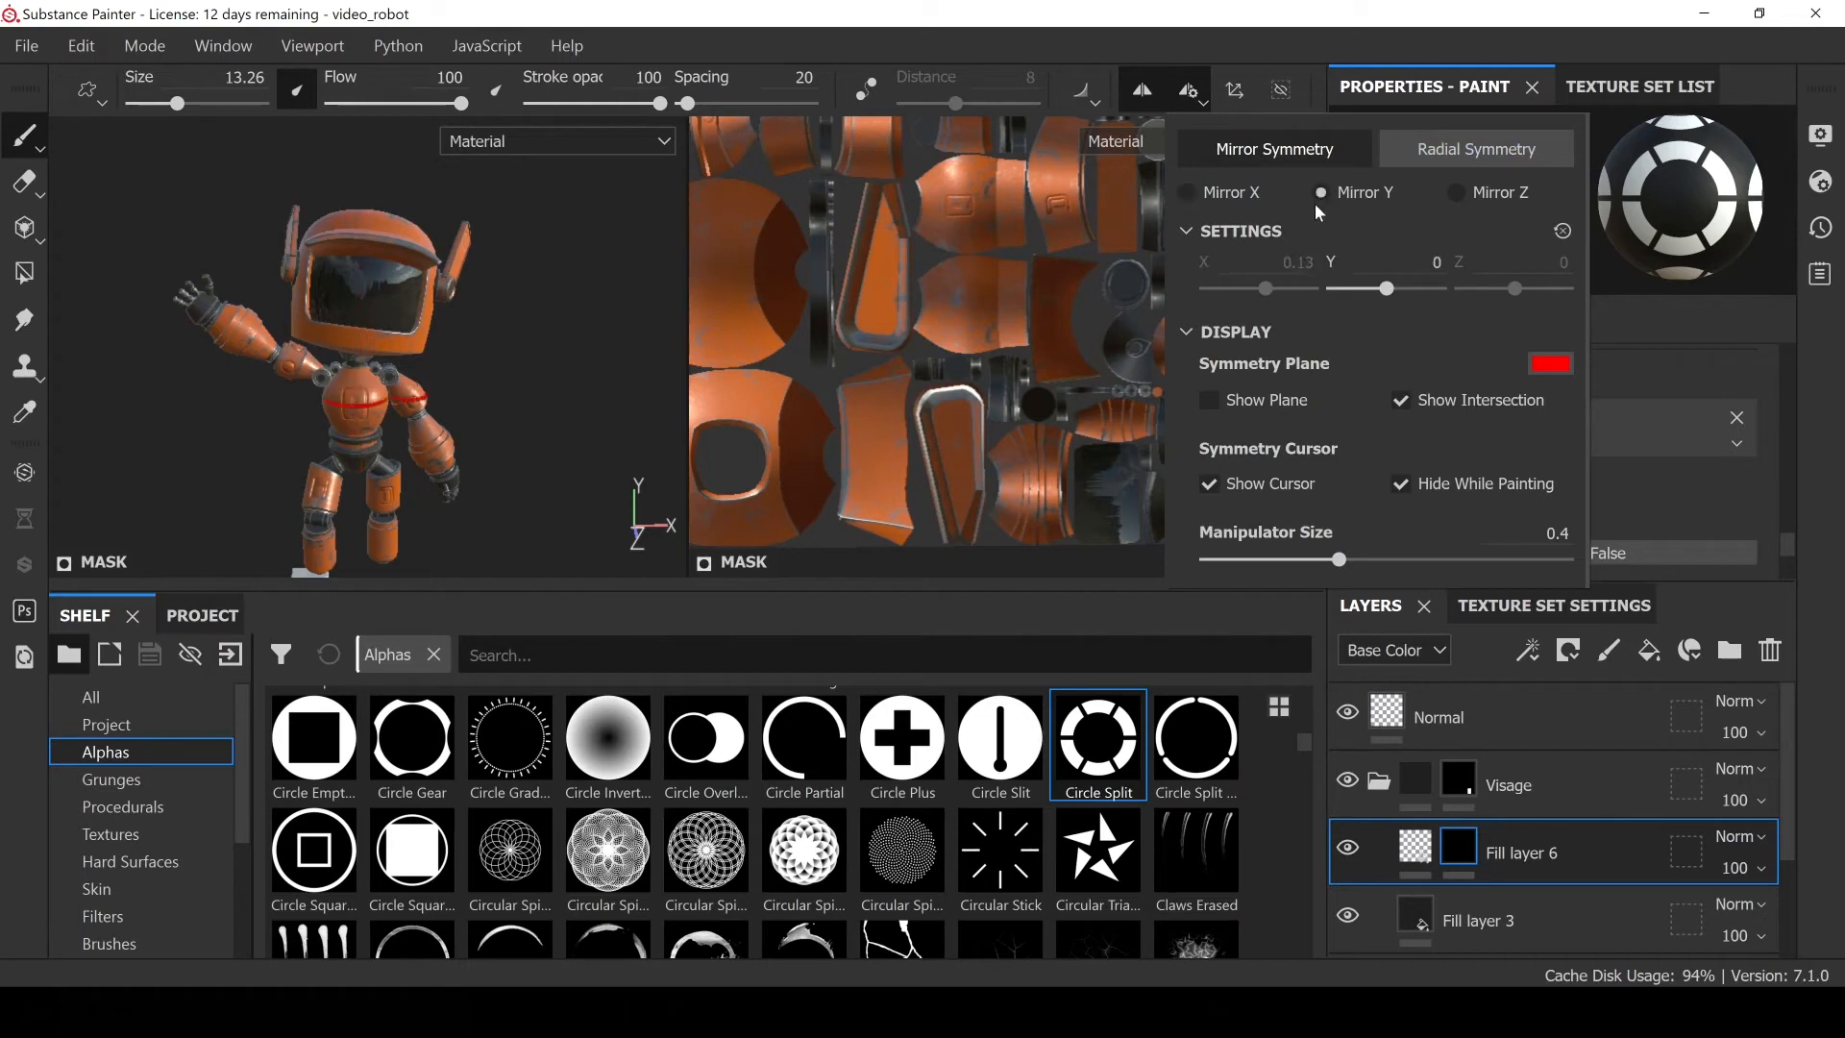
{"action": "left_click", "coordinate": [1454, 195]}
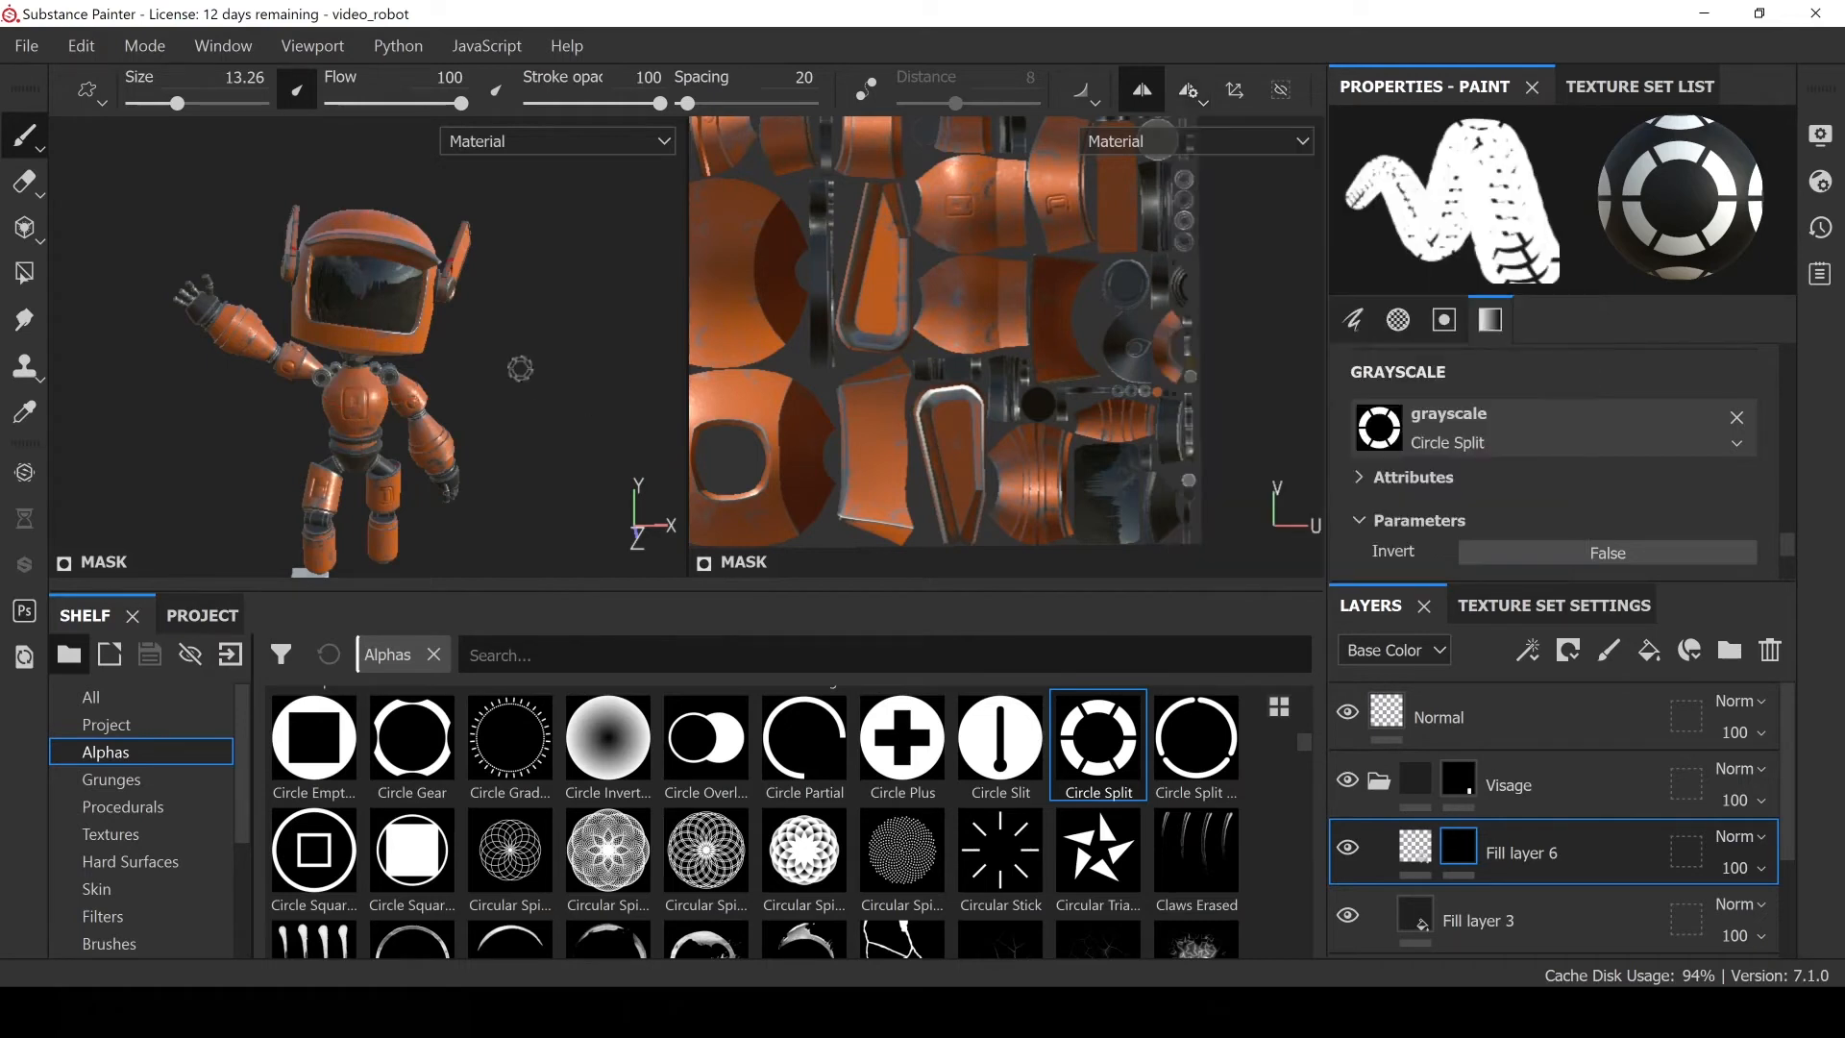
{"action": "mouse_move", "coordinate": [519, 369]}
{"action": "left_mouse_down", "text": "alt"}
{"action": "mouse_move", "coordinate": [188, 345]}
{"action": "mouse_move", "coordinate": [230, 330]}
{"action": "mouse_move", "coordinate": [538, 345]}
{"action": "left_mouse_up", "text": "alt"}
{"action": "left_click", "coordinate": [1143, 90]}
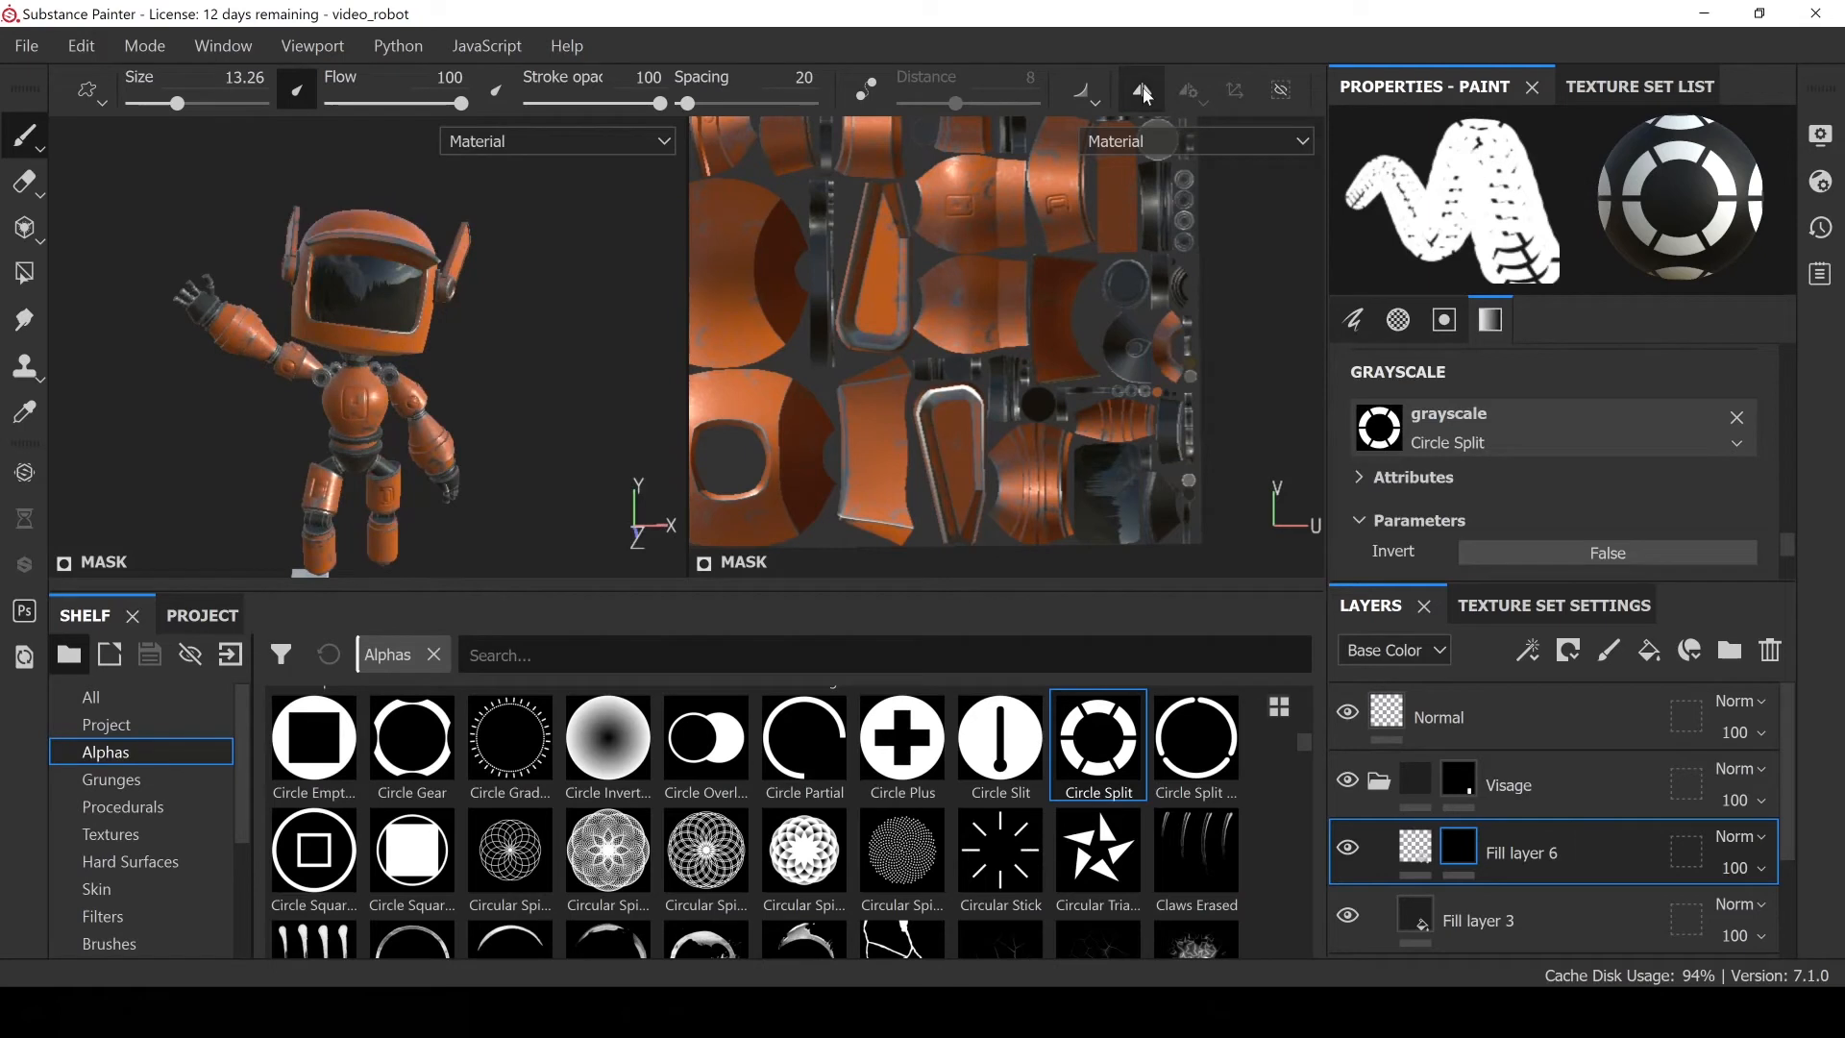
{"action": "left_click", "coordinate": [1197, 99]}
{"action": "left_click", "coordinate": [1230, 197]}
{"action": "left_click_drag", "start_coordinate": [1266, 289], "coordinate": [1264, 289]}
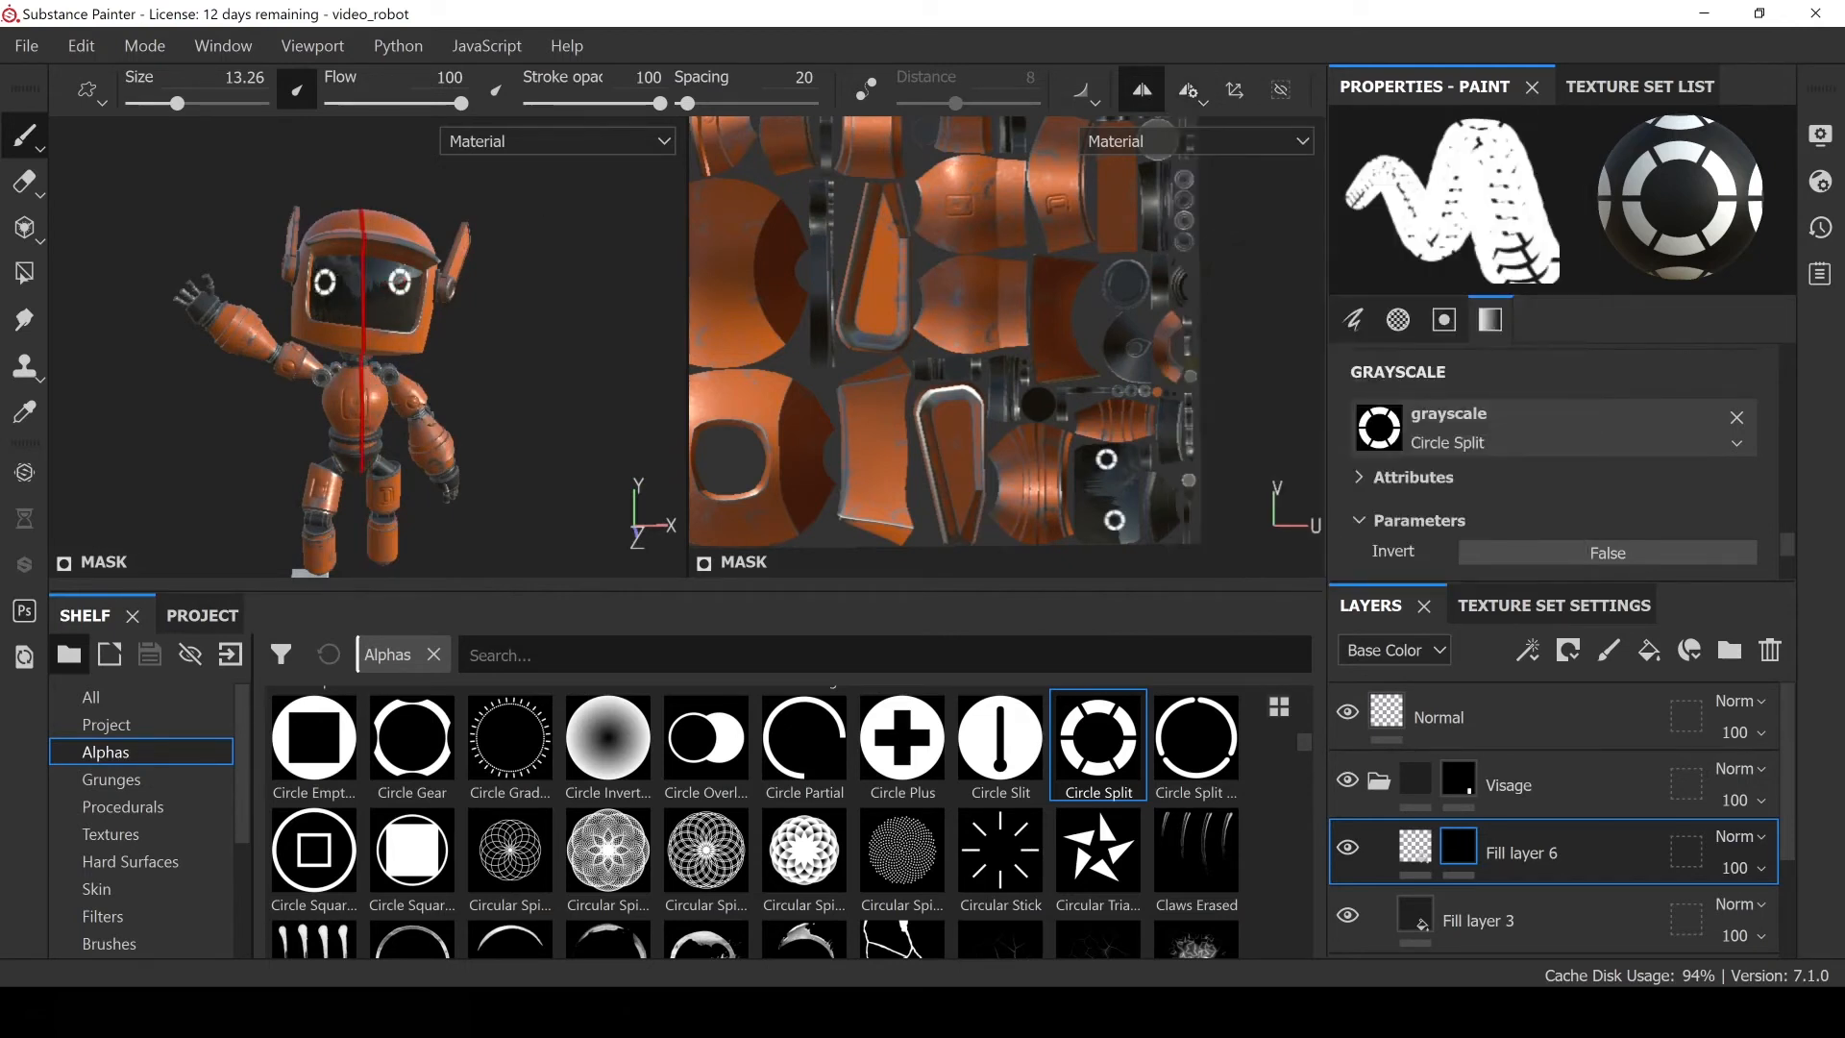
Try stamping a mirrored pair of Circle Split eyes close to the visor's centre line, and undo the stamp
{"action": "left_click", "coordinate": [335, 286]}
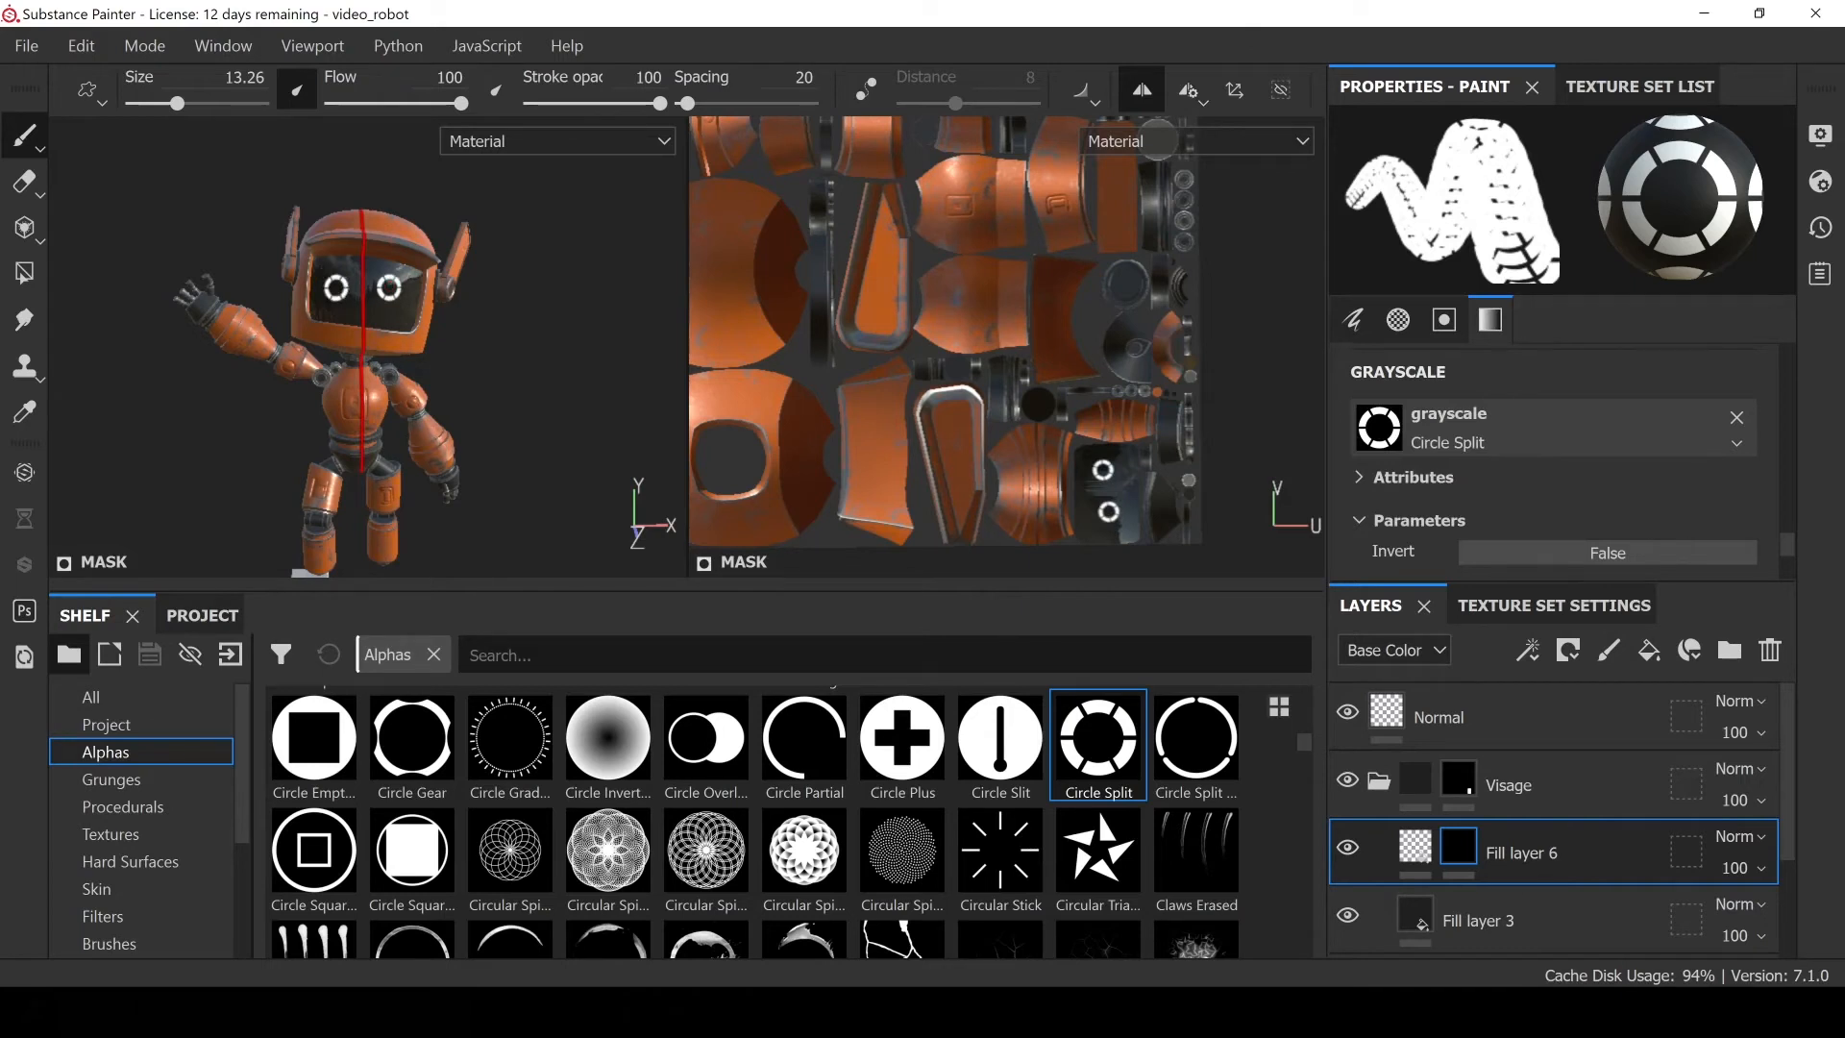
{"action": "key", "text": "ctrl+z"}
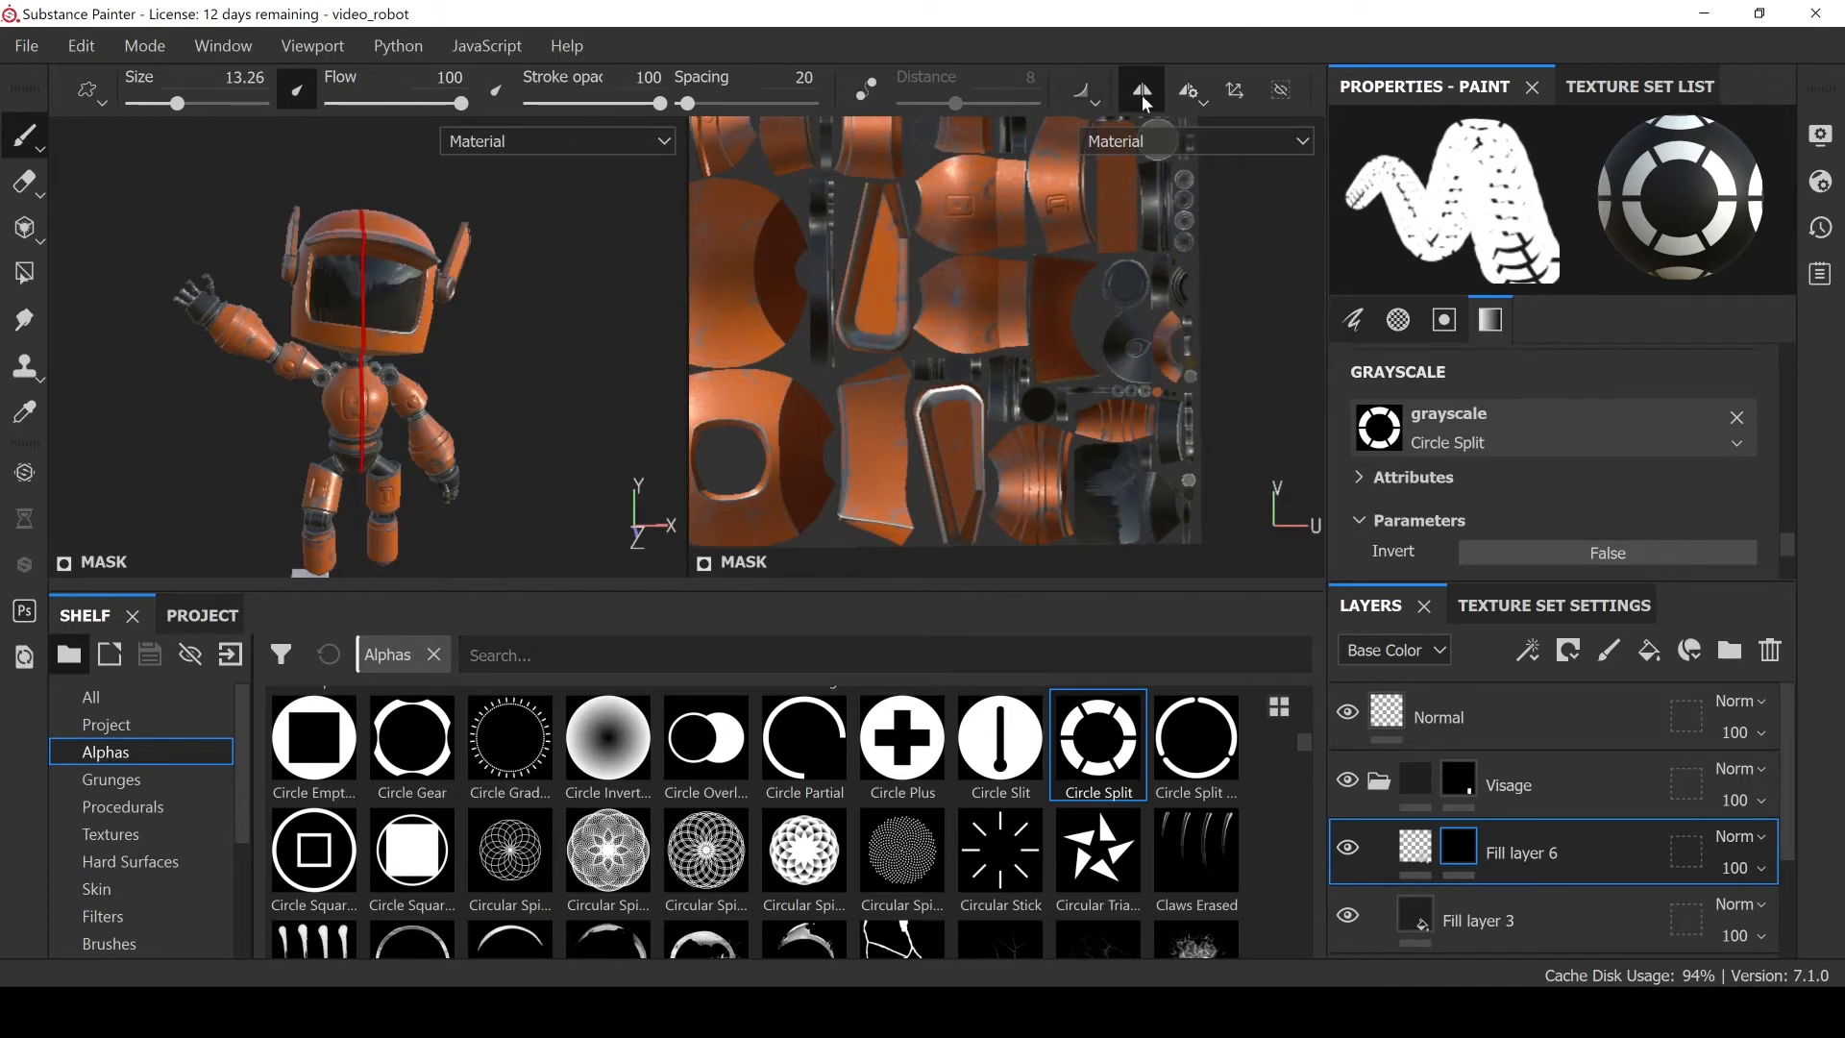
Turn symmetry off, stamp two Circle Split eyes by hand side by side on the visor, and check them from further away
{"action": "left_click", "coordinate": [1142, 90]}
{"action": "scroll", "coordinate": [321, 301], "scroll_direction": "up", "scroll_amount": 5}
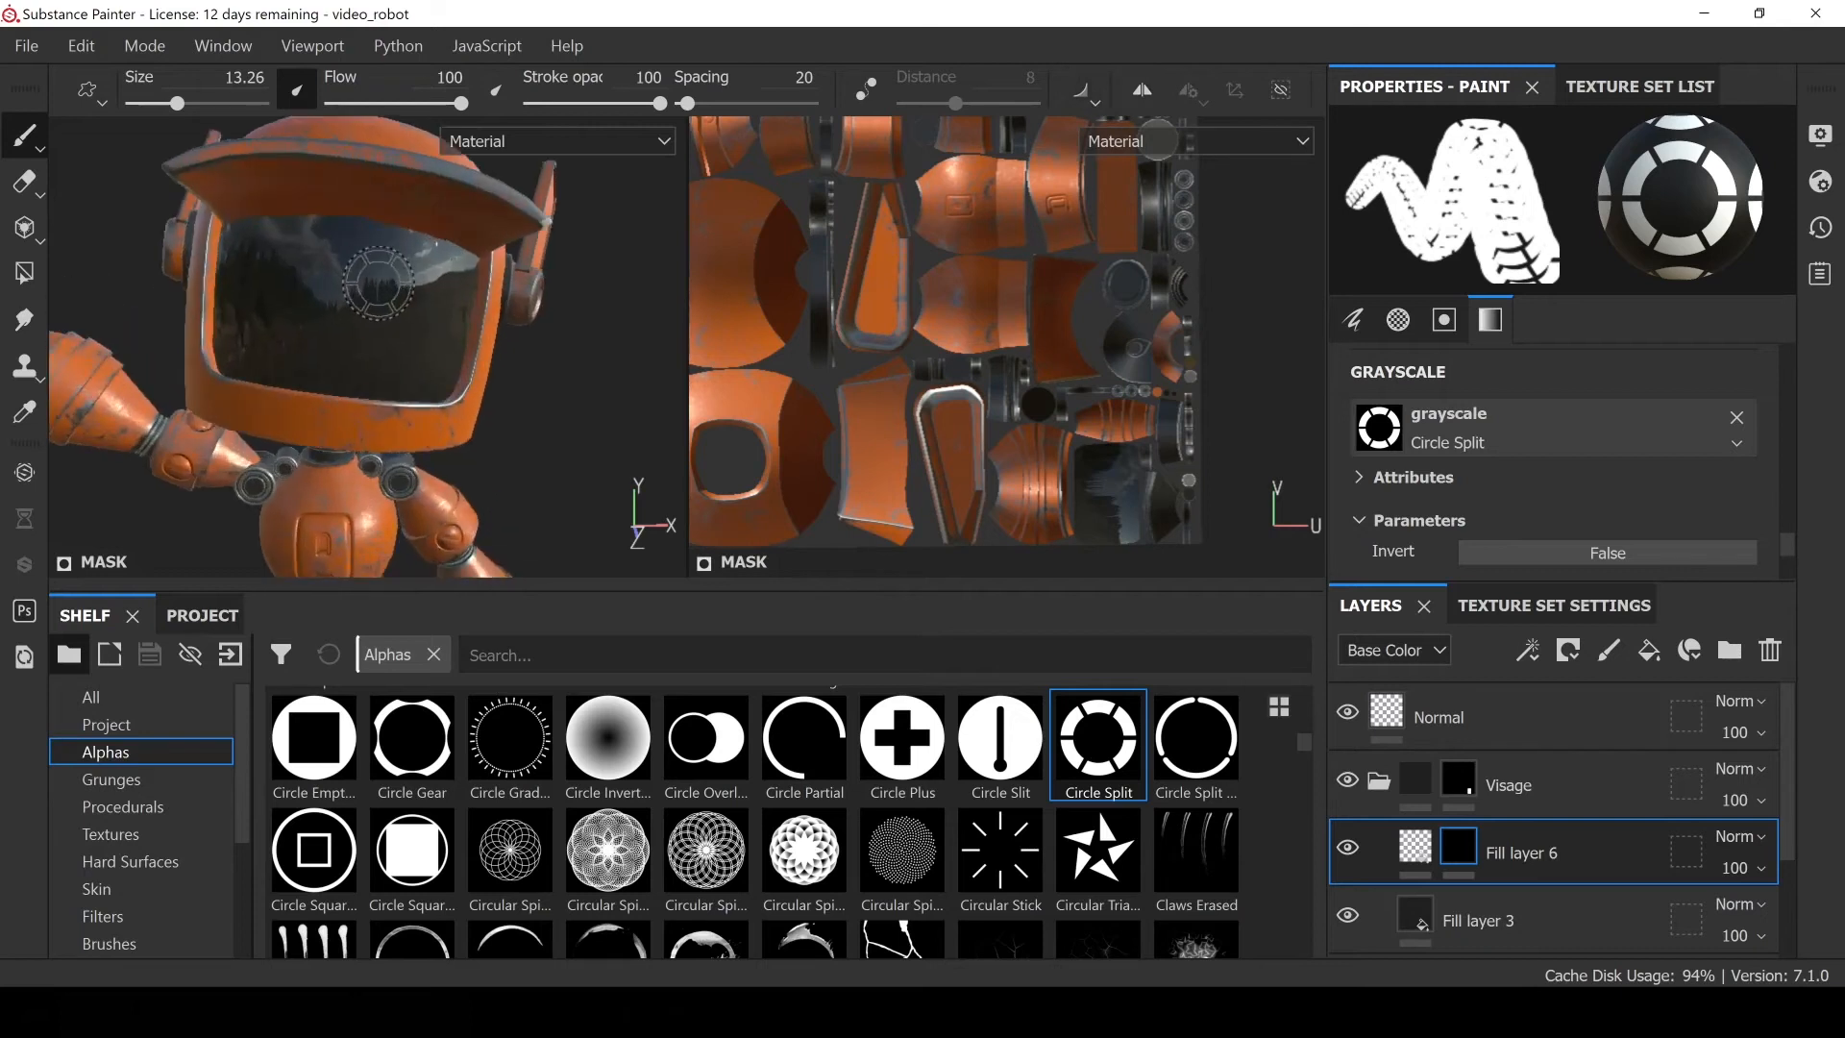
{"action": "left_click", "coordinate": [409, 309]}
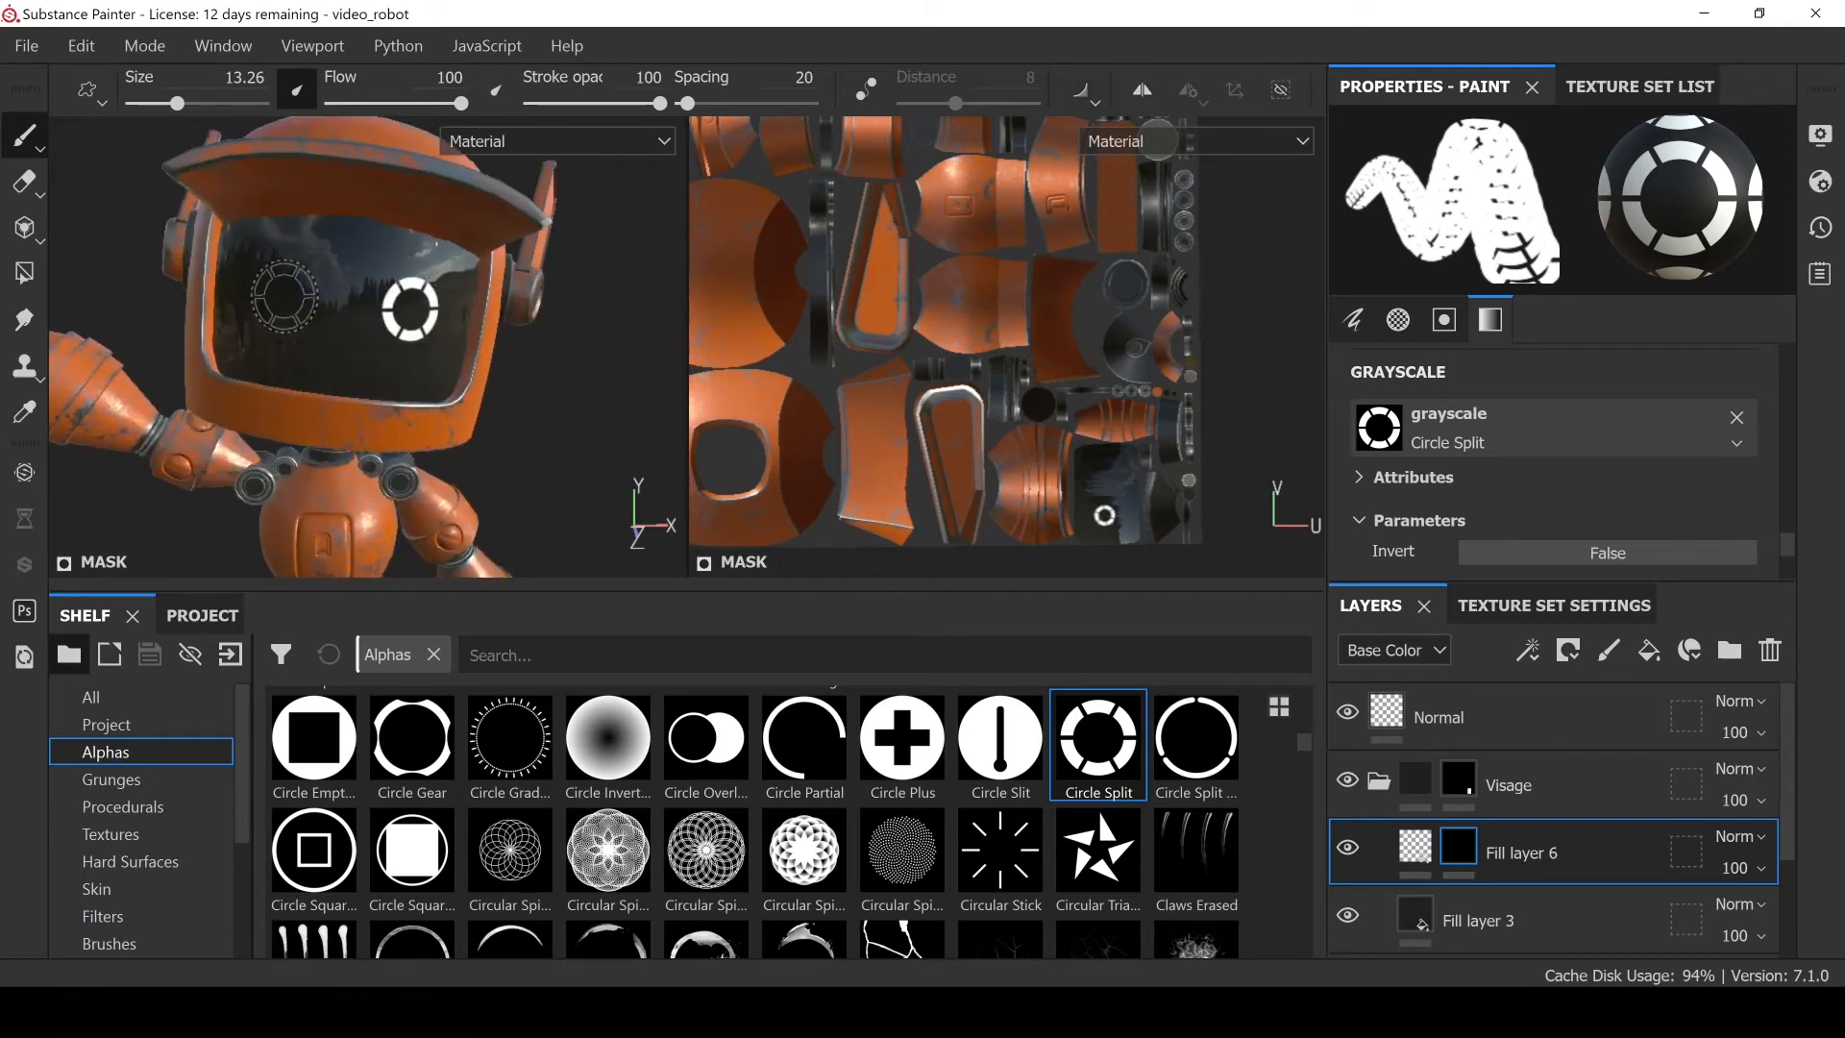
{"action": "left_click", "coordinate": [281, 295]}
{"action": "left_click_drag", "start_coordinate": [281, 296], "coordinate": [361, 374], "text": "alt"}
{"action": "scroll", "coordinate": [361, 373], "scroll_direction": "down", "scroll_amount": 6}
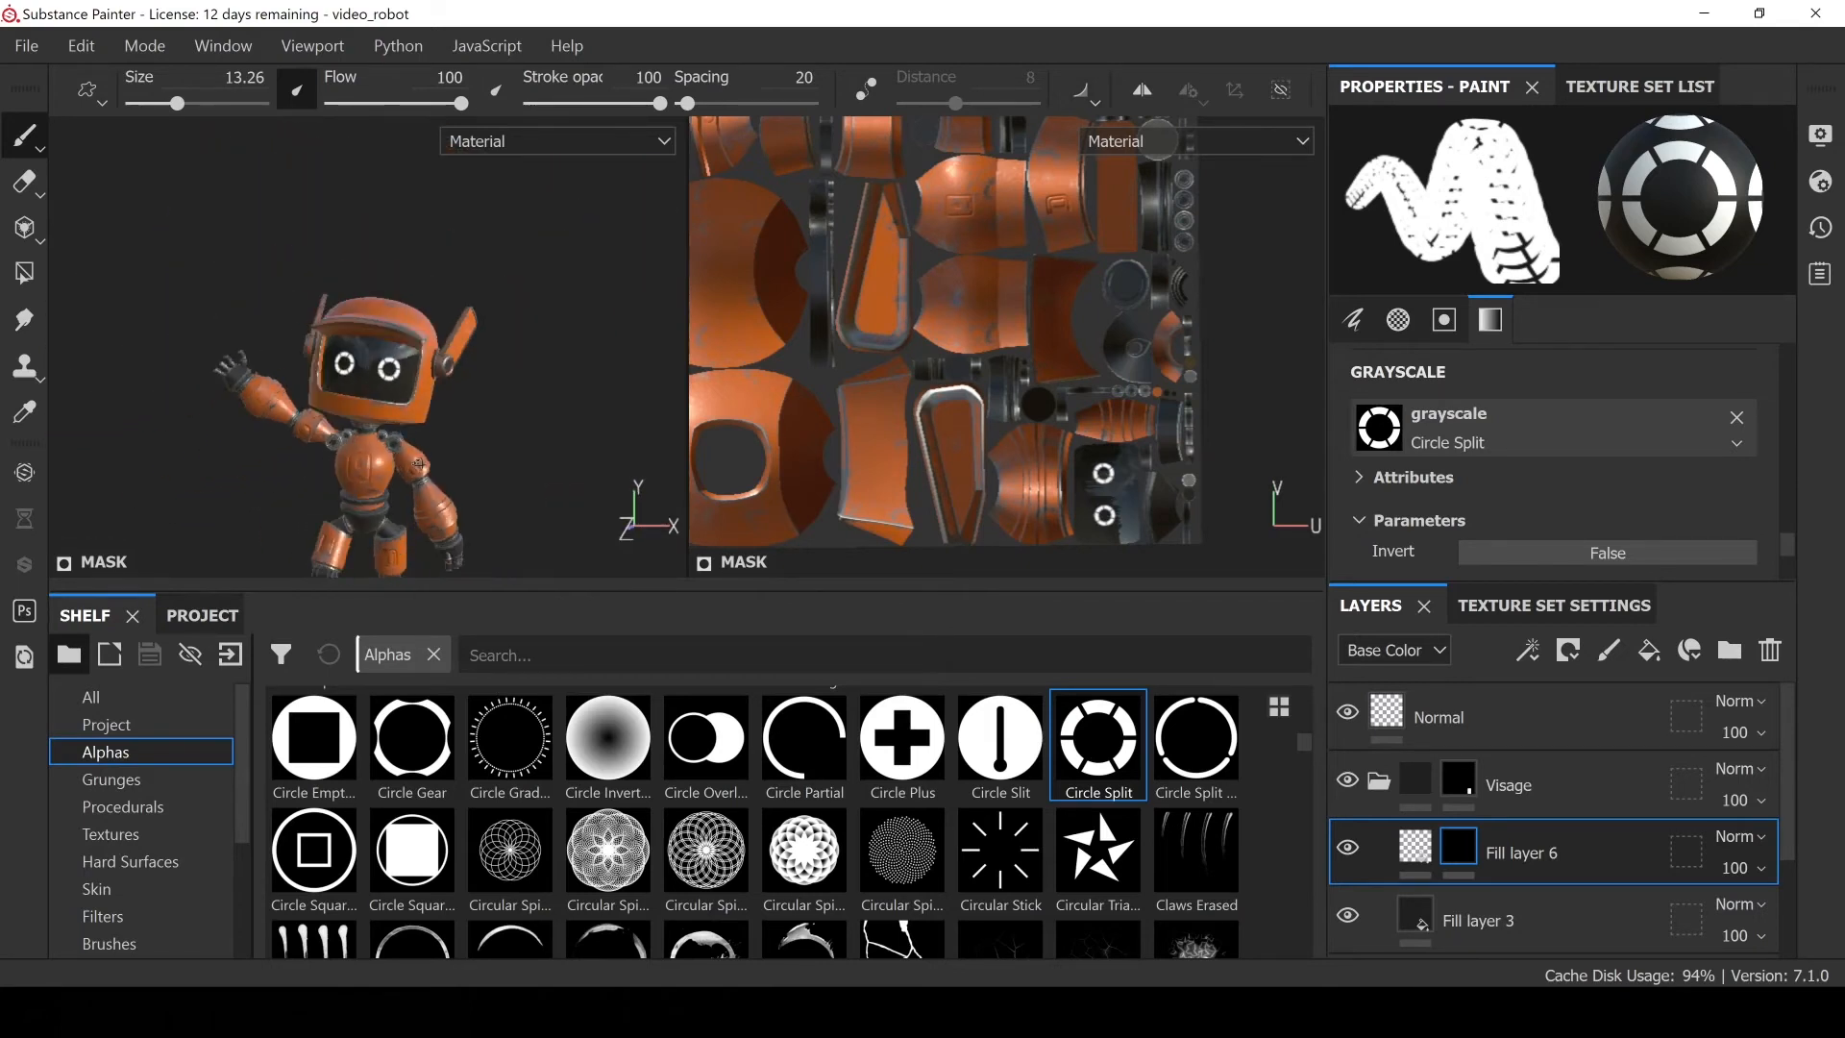
{"action": "middle_click_drag", "start_coordinate": [378, 416], "coordinate": [381, 347], "text": "alt"}
{"action": "left_click_drag", "start_coordinate": [386, 317], "coordinate": [334, 328], "text": "alt"}
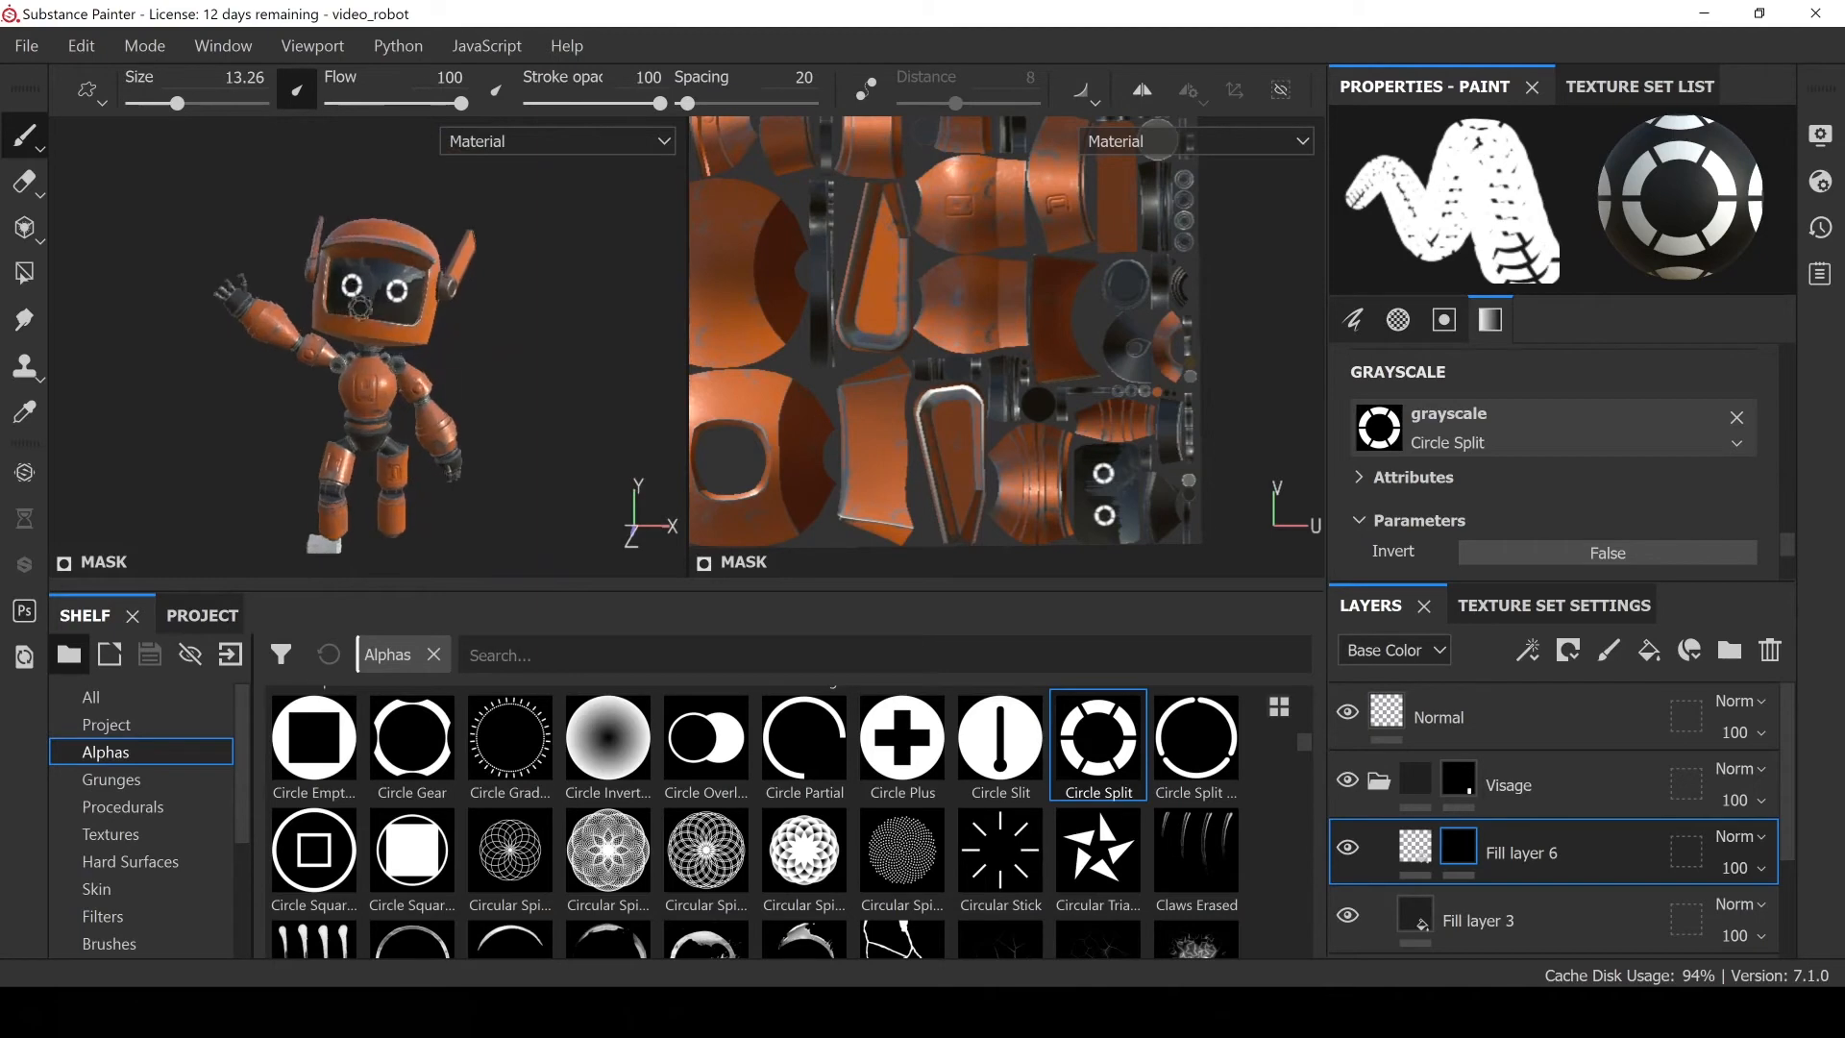
{"action": "scroll", "coordinate": [371, 297], "scroll_direction": "up", "scroll_amount": 6}
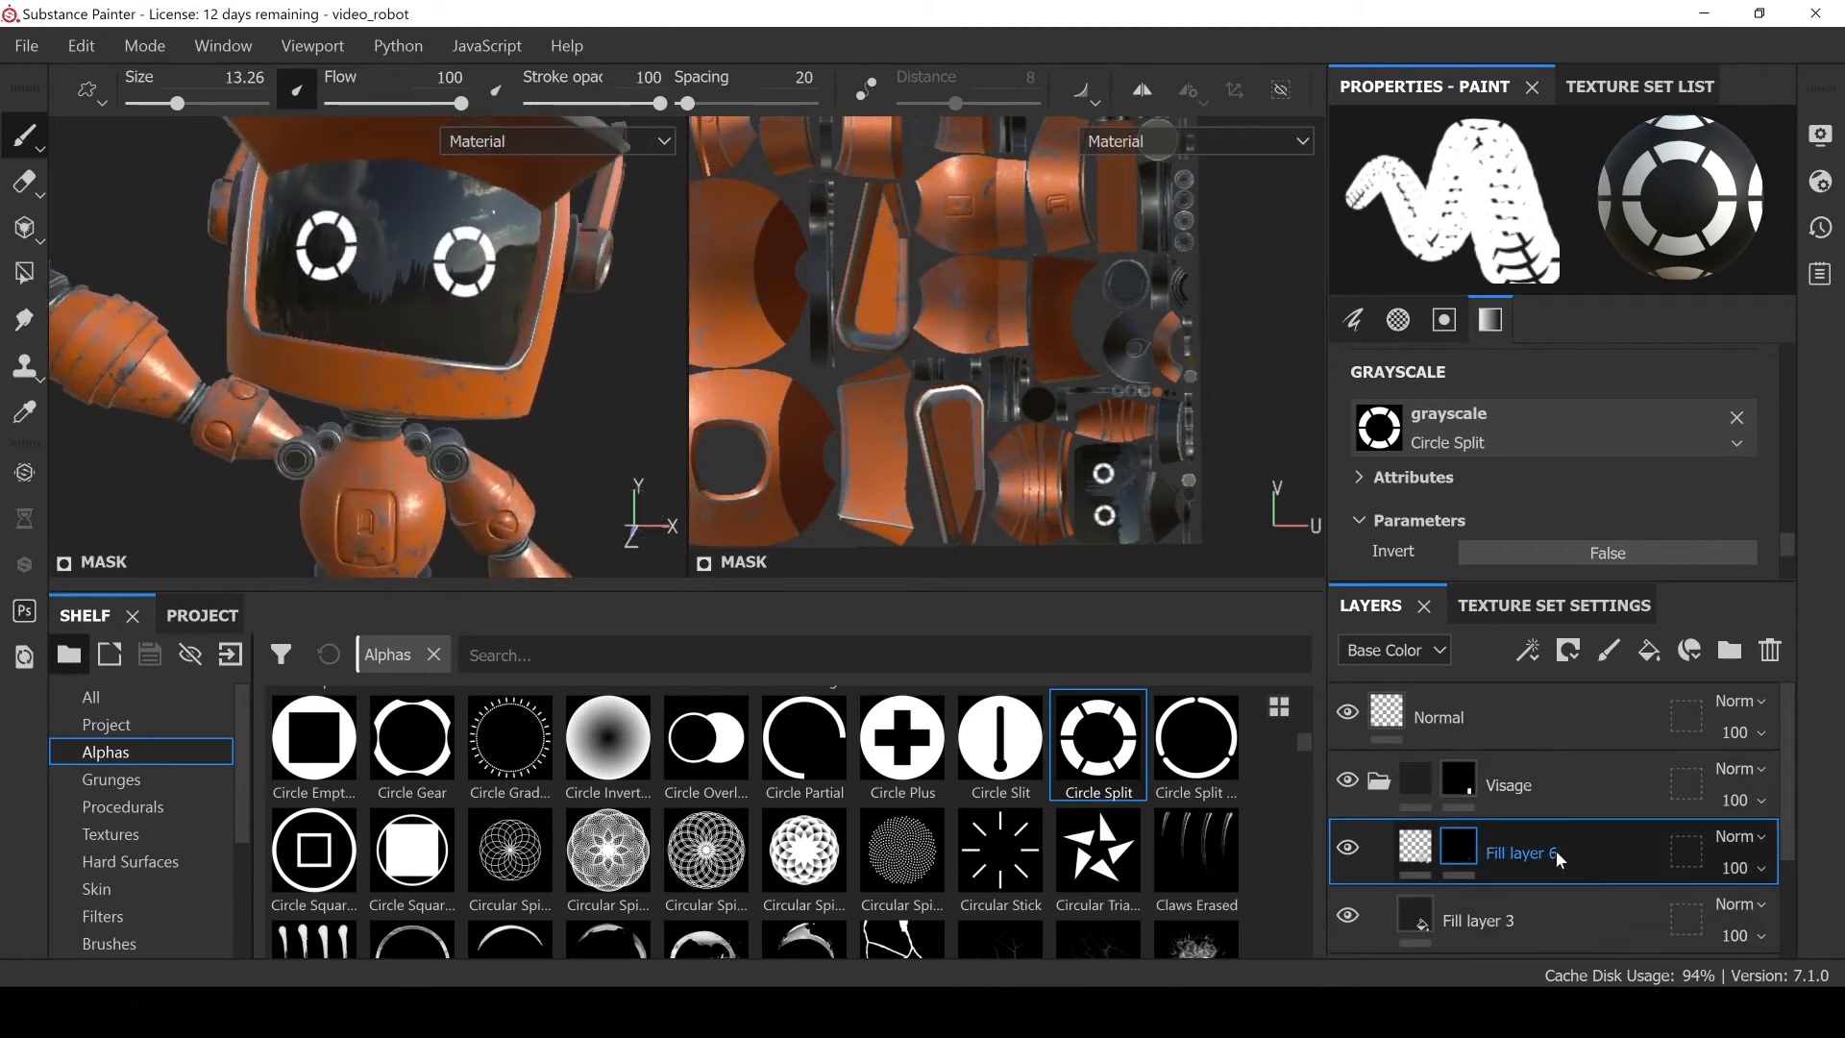
Add a new fill layer above Fill layer 6 in the Visage folder and leave only its emissive channel enabled
{"action": "right_click", "coordinate": [1510, 837]}
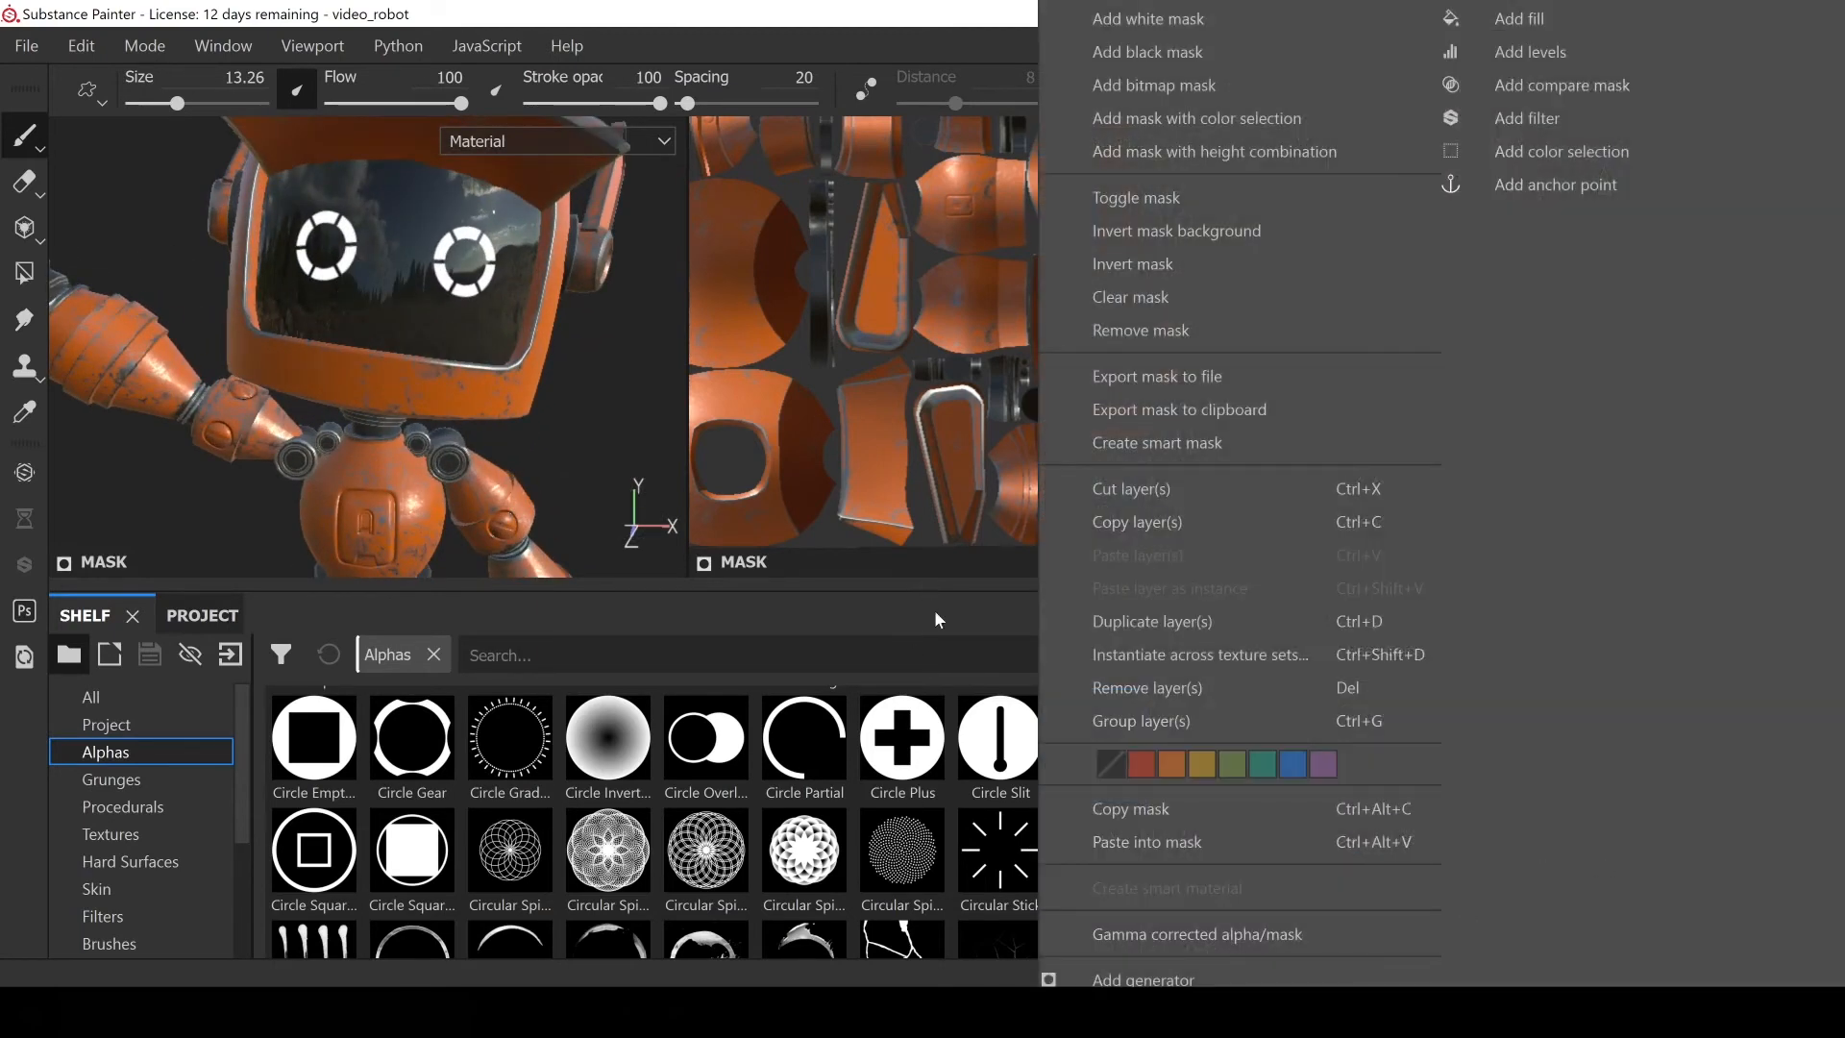
{"action": "left_click", "coordinate": [937, 620]}
{"action": "left_click", "coordinate": [1563, 858]}
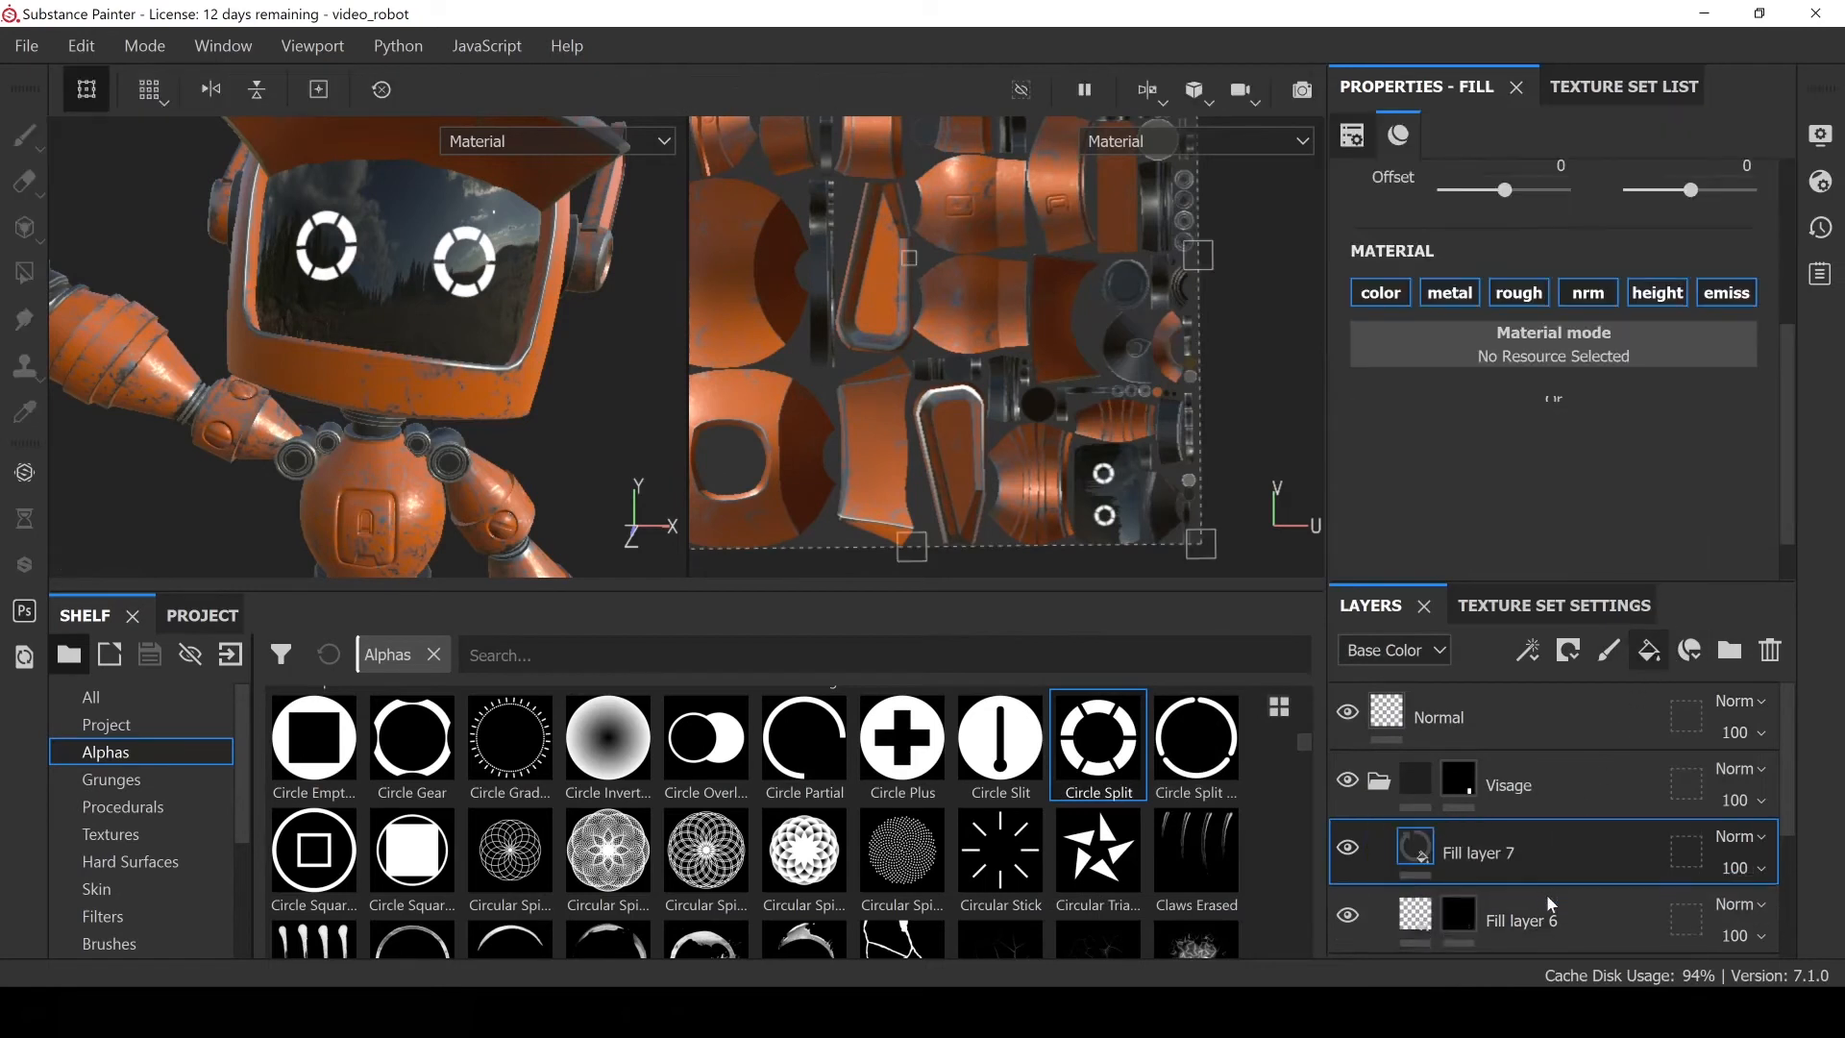
{"action": "left_click", "coordinate": [1380, 292]}
{"action": "left_click", "coordinate": [1449, 292]}
{"action": "left_click", "coordinate": [1518, 292]}
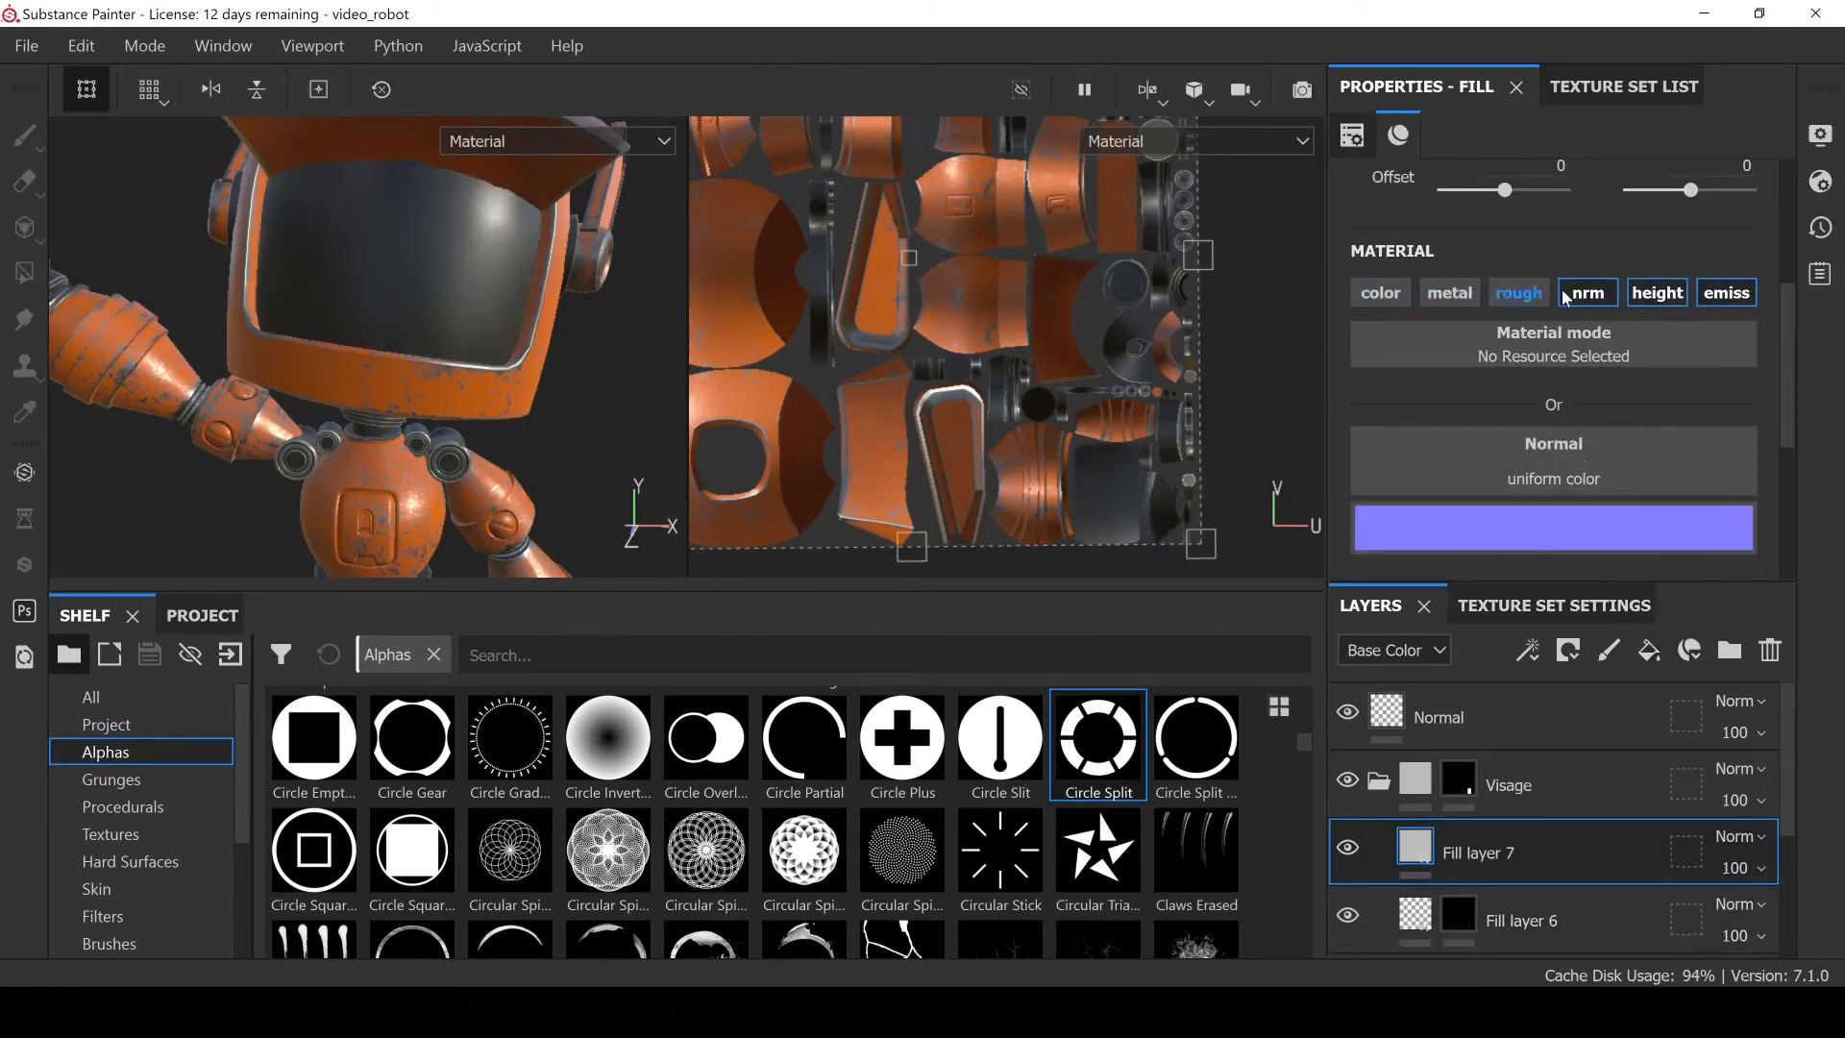
{"action": "left_click", "coordinate": [1585, 292]}
{"action": "left_click", "coordinate": [1656, 292]}
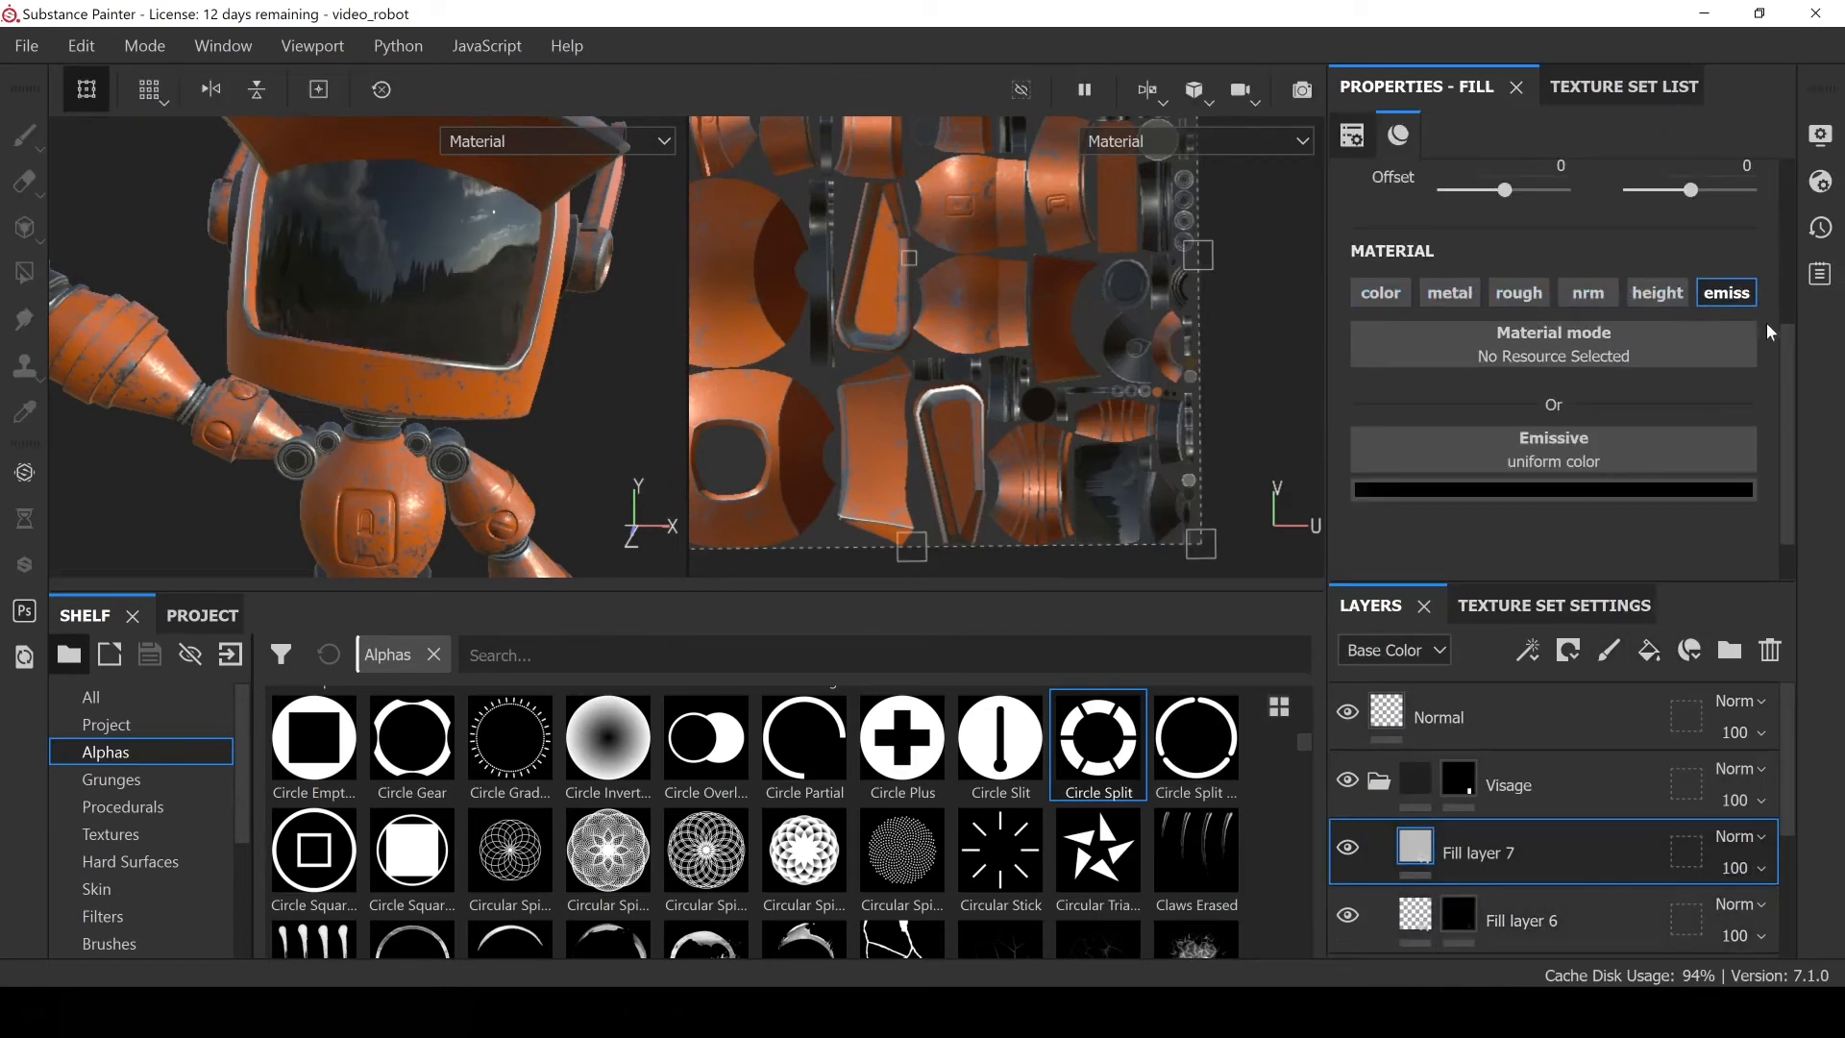
Set the new fill layer's emissive colour to a light orange
{"action": "left_click", "coordinate": [1548, 491]}
{"action": "left_click", "coordinate": [1614, 577]}
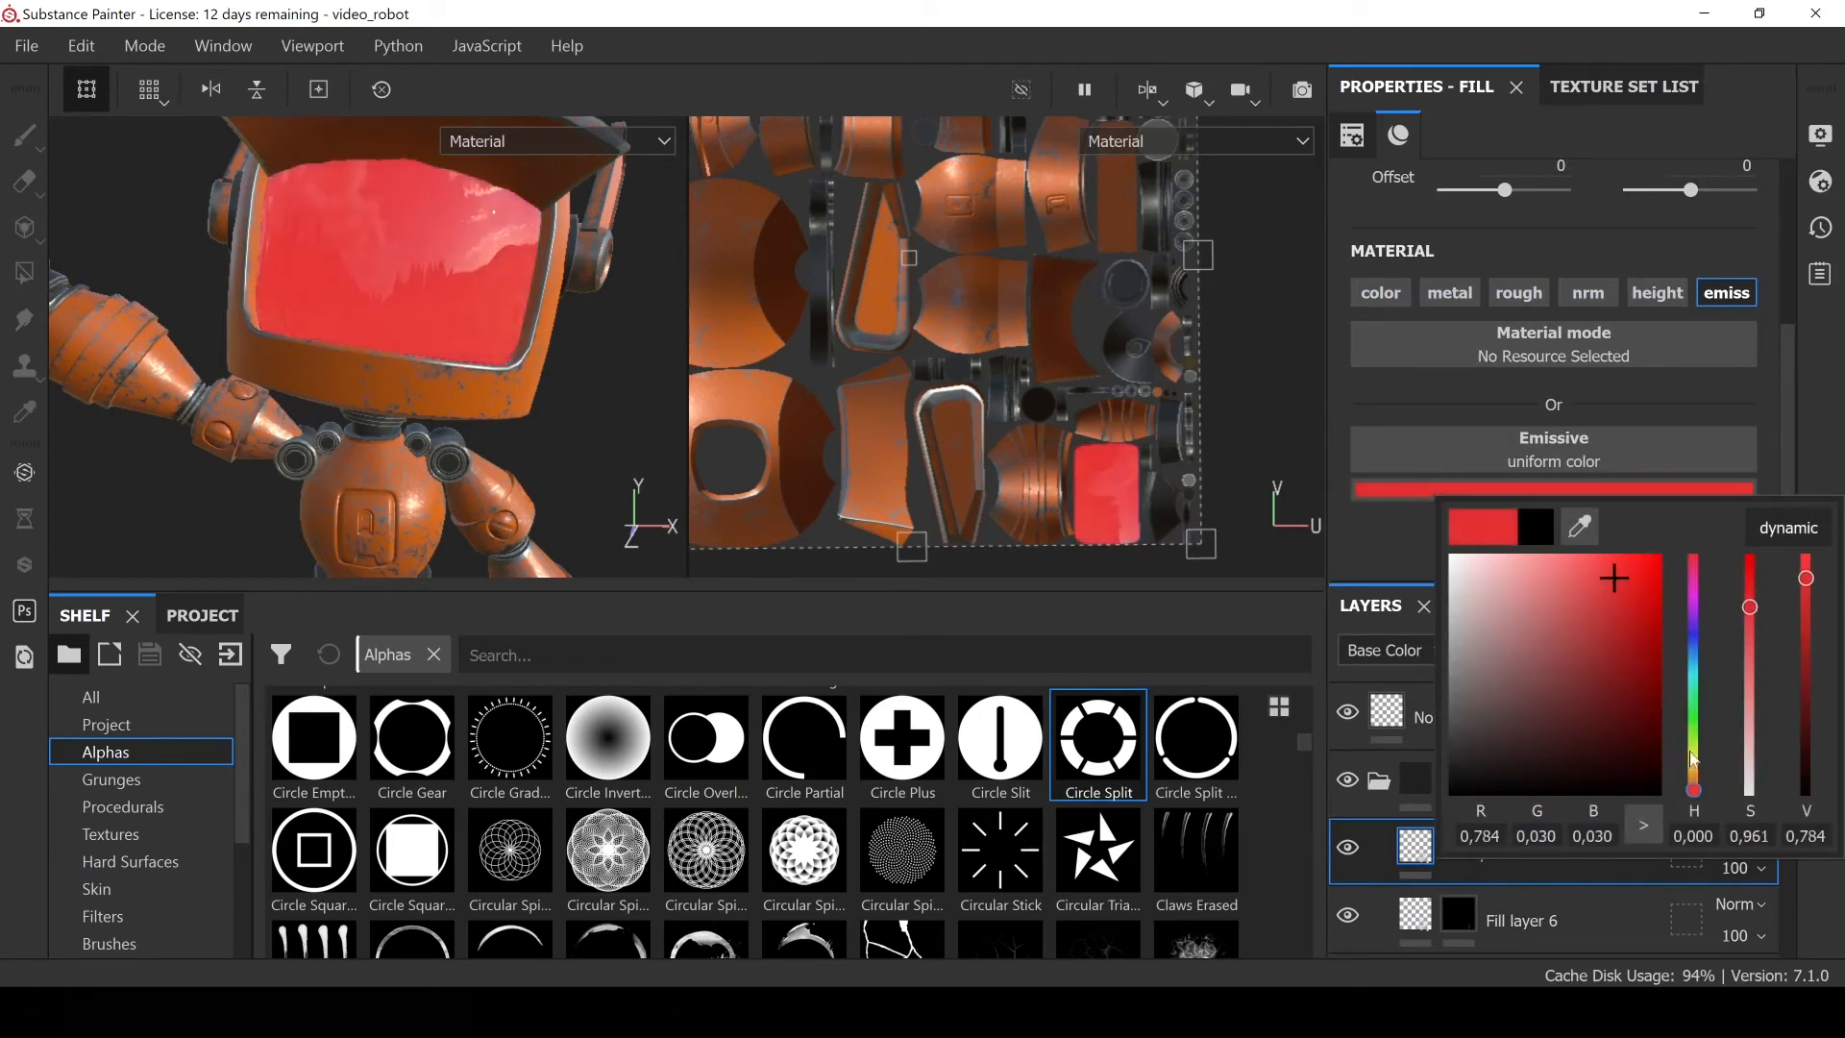
{"action": "left_click_drag", "start_coordinate": [1693, 790], "coordinate": [1694, 785]}
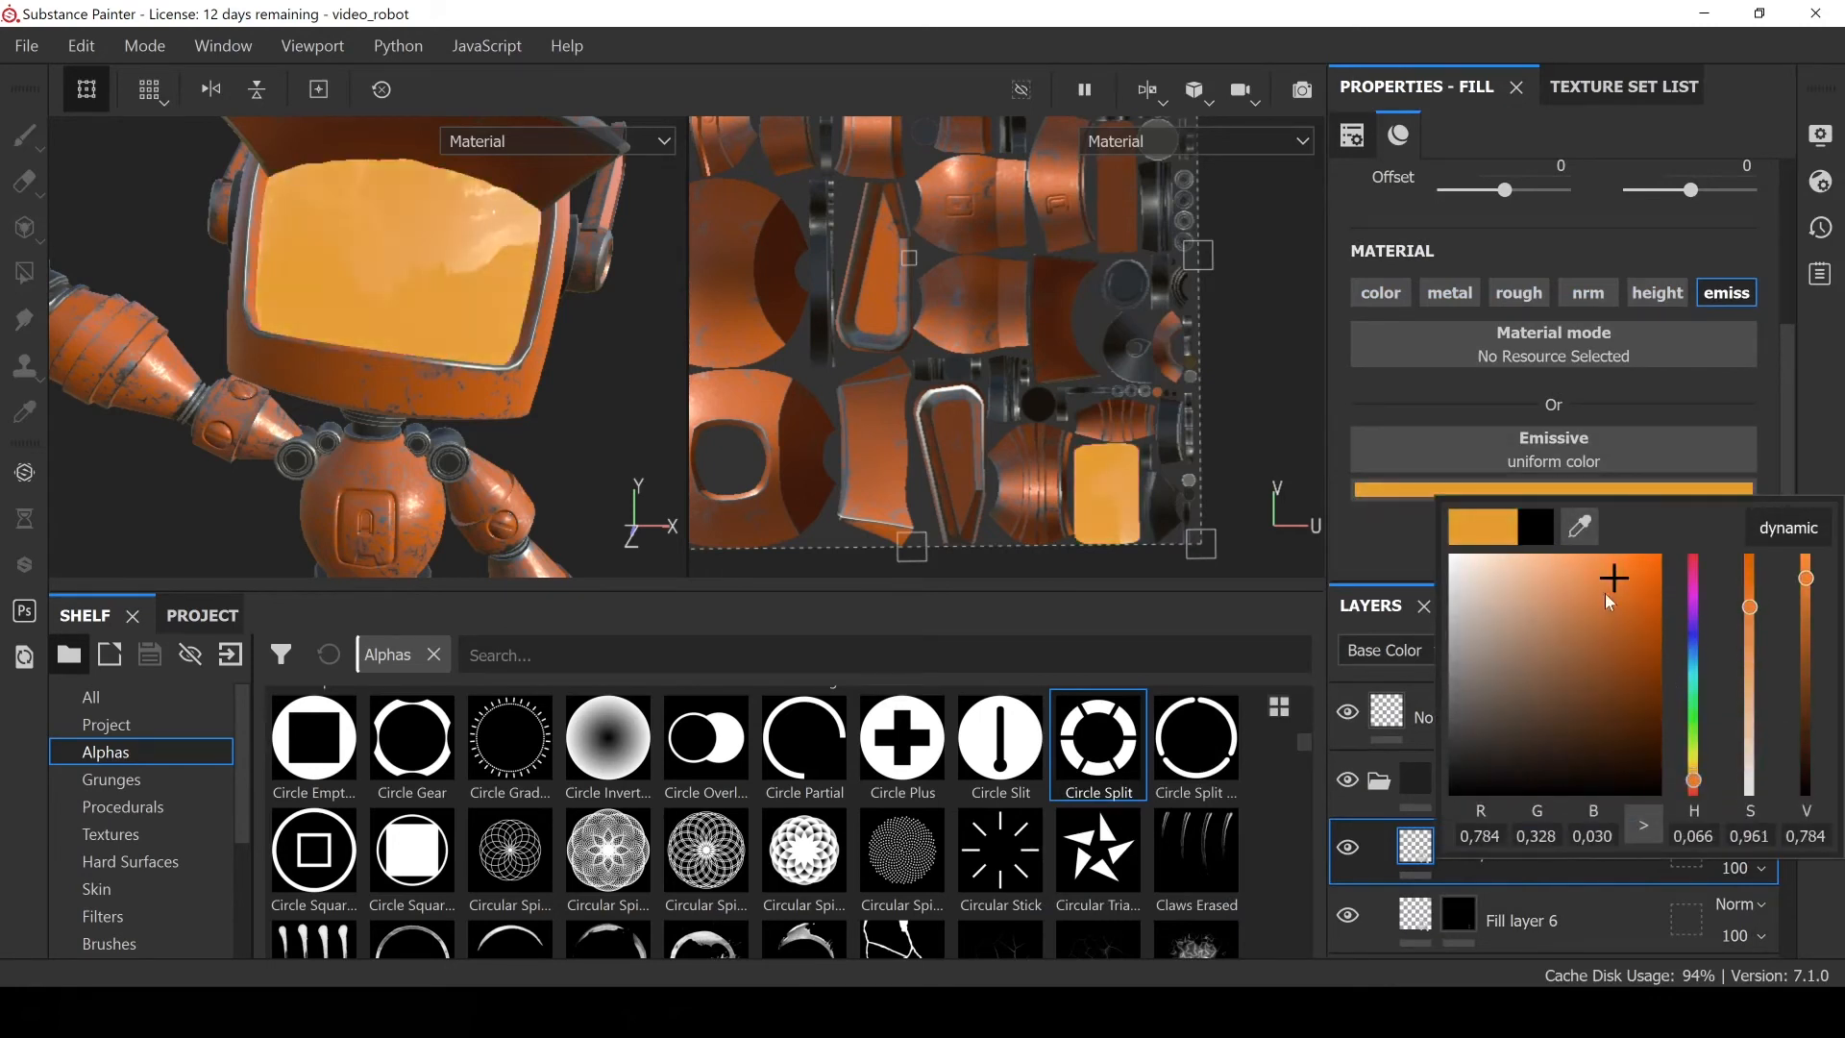
{"action": "mouse_move", "coordinate": [1609, 596]}
{"action": "left_mouse_down"}
{"action": "mouse_move", "coordinate": [1606, 581]}
{"action": "mouse_move", "coordinate": [1566, 599]}
{"action": "mouse_move", "coordinate": [1605, 623]}
{"action": "mouse_move", "coordinate": [1604, 578]}
{"action": "mouse_move", "coordinate": [1574, 565]}
{"action": "mouse_move", "coordinate": [1601, 569]}
{"action": "left_mouse_up"}
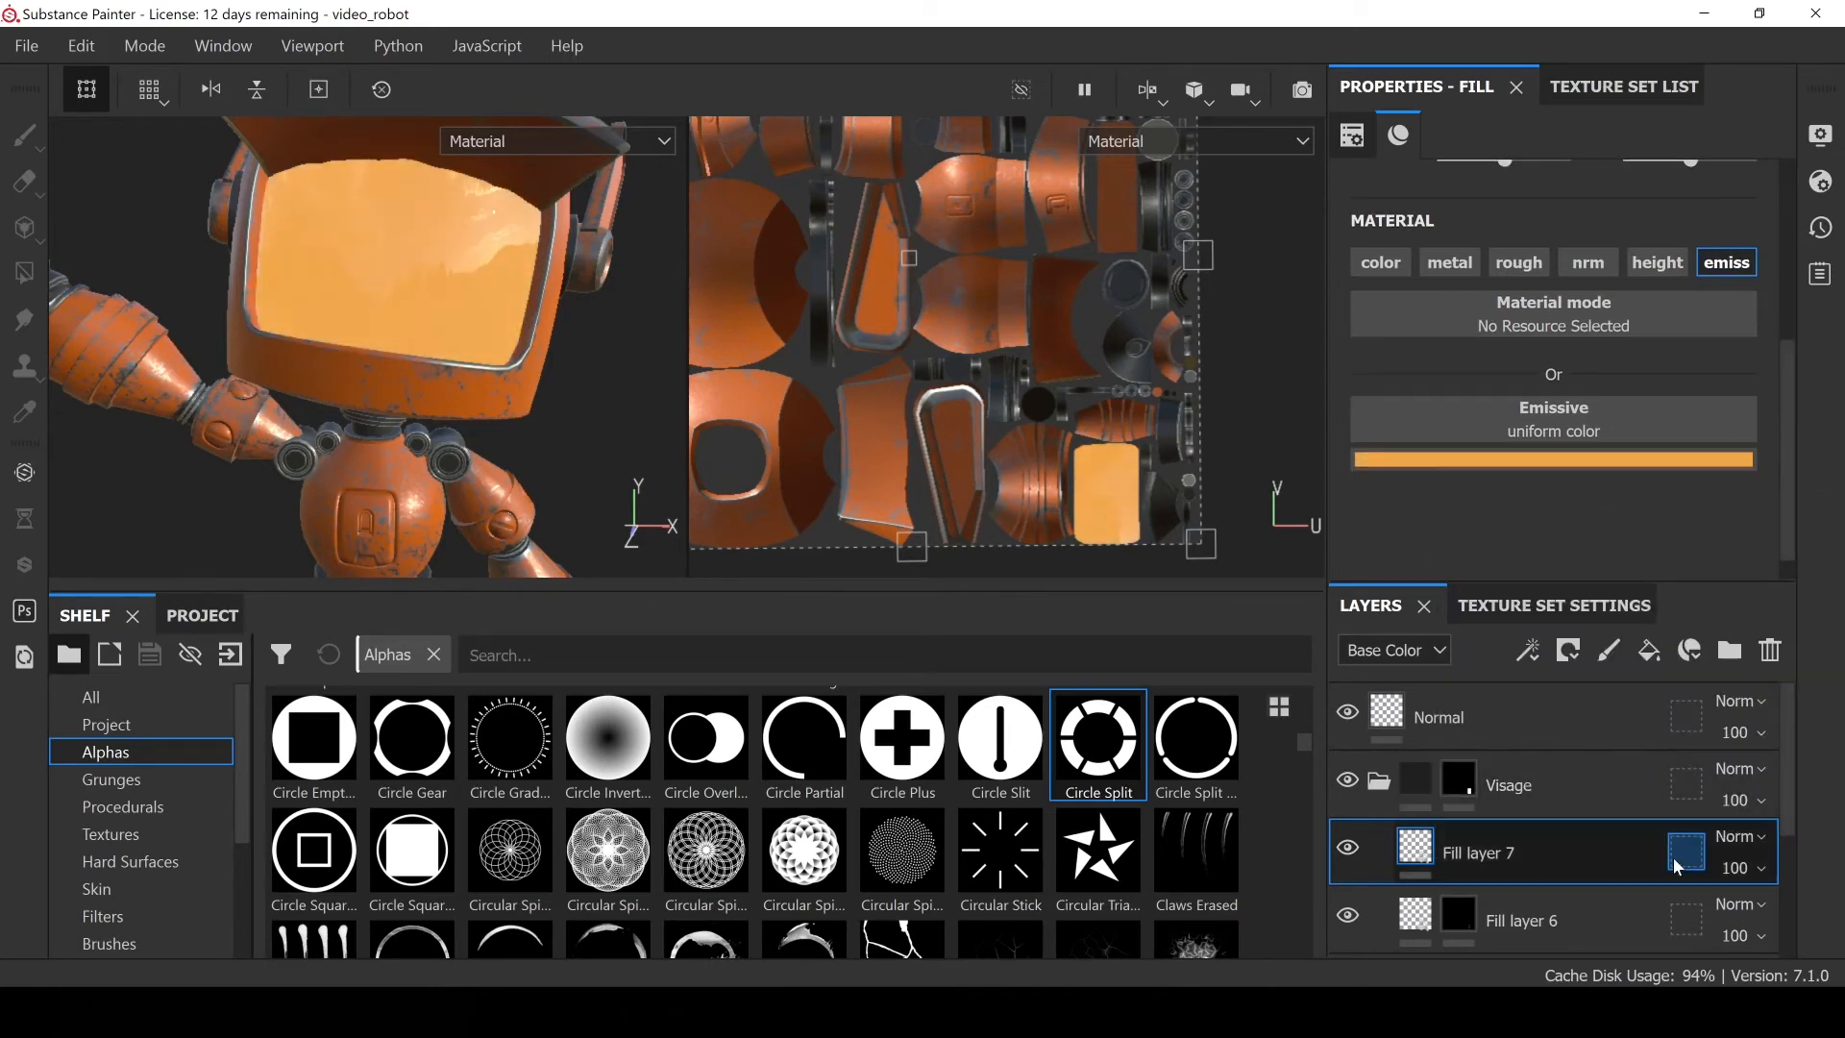
Add a black mask to the orange emissive fill layer and make it ready for painting
{"action": "left_click", "coordinate": [1568, 650]}
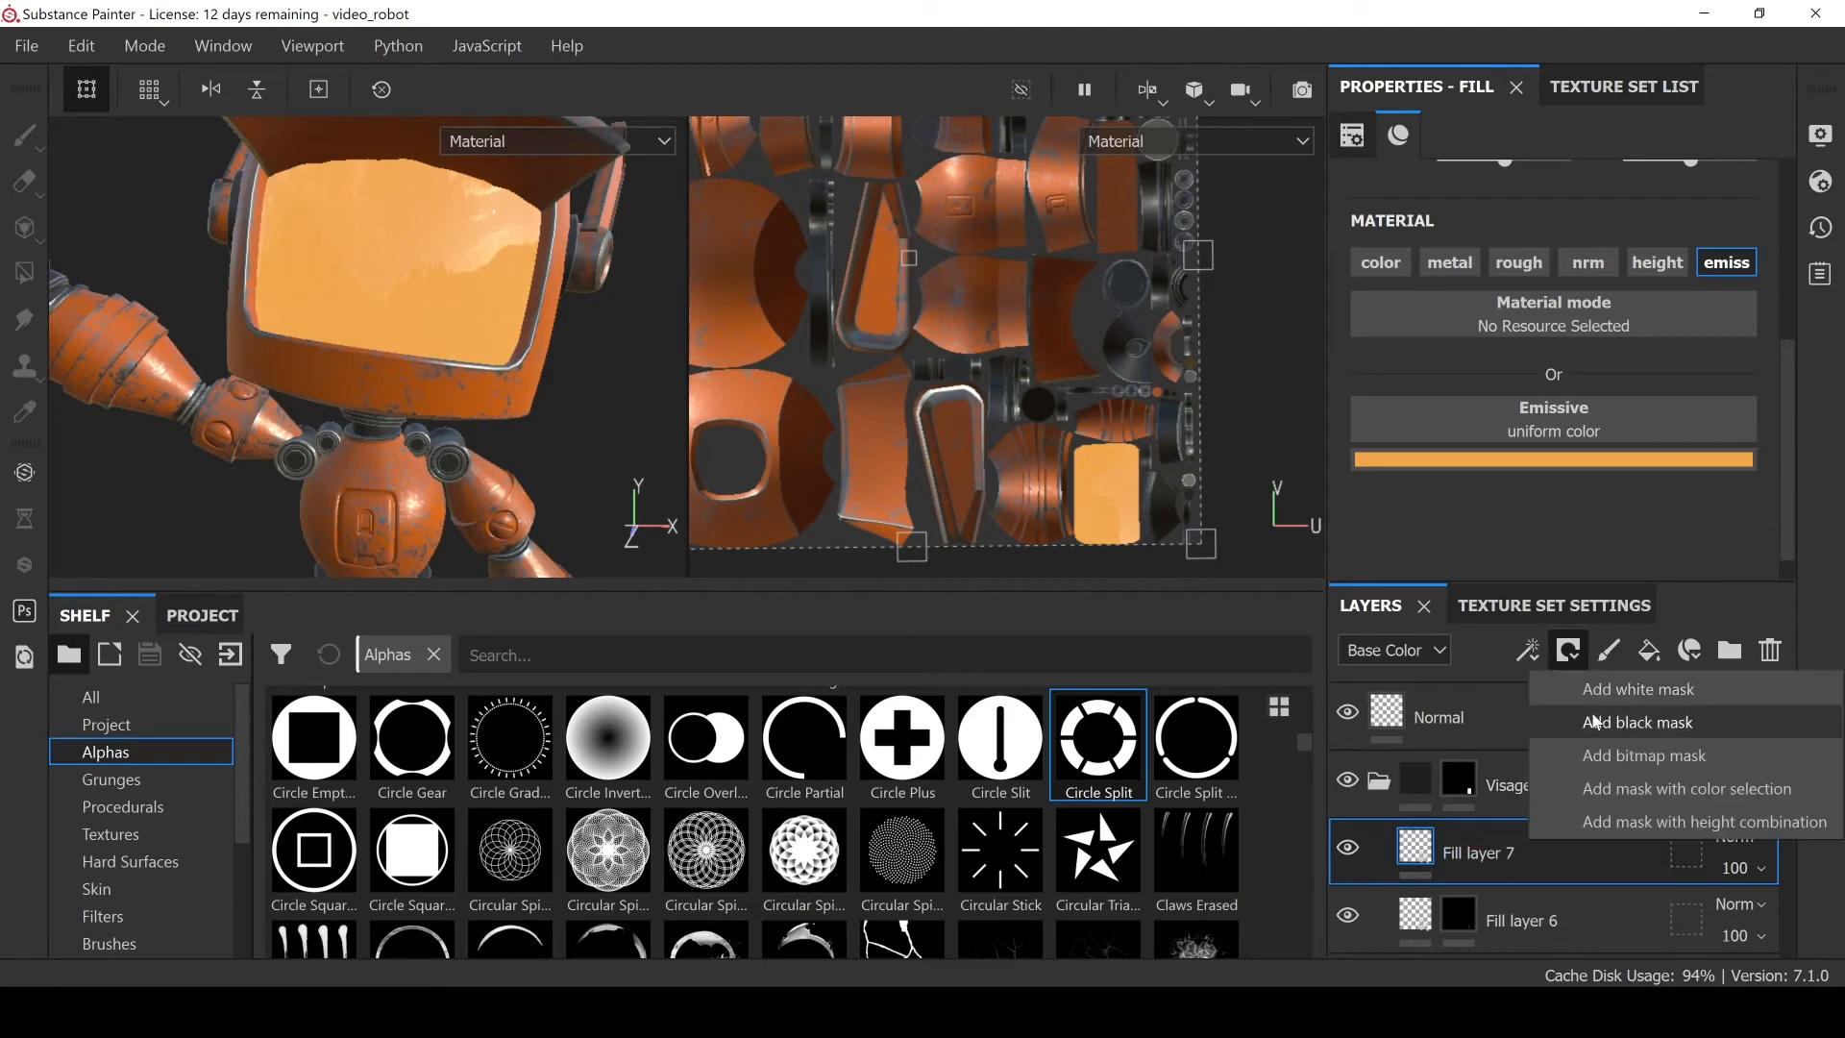
{"action": "left_click", "coordinate": [1595, 721]}
{"action": "left_click", "coordinate": [1611, 651]}
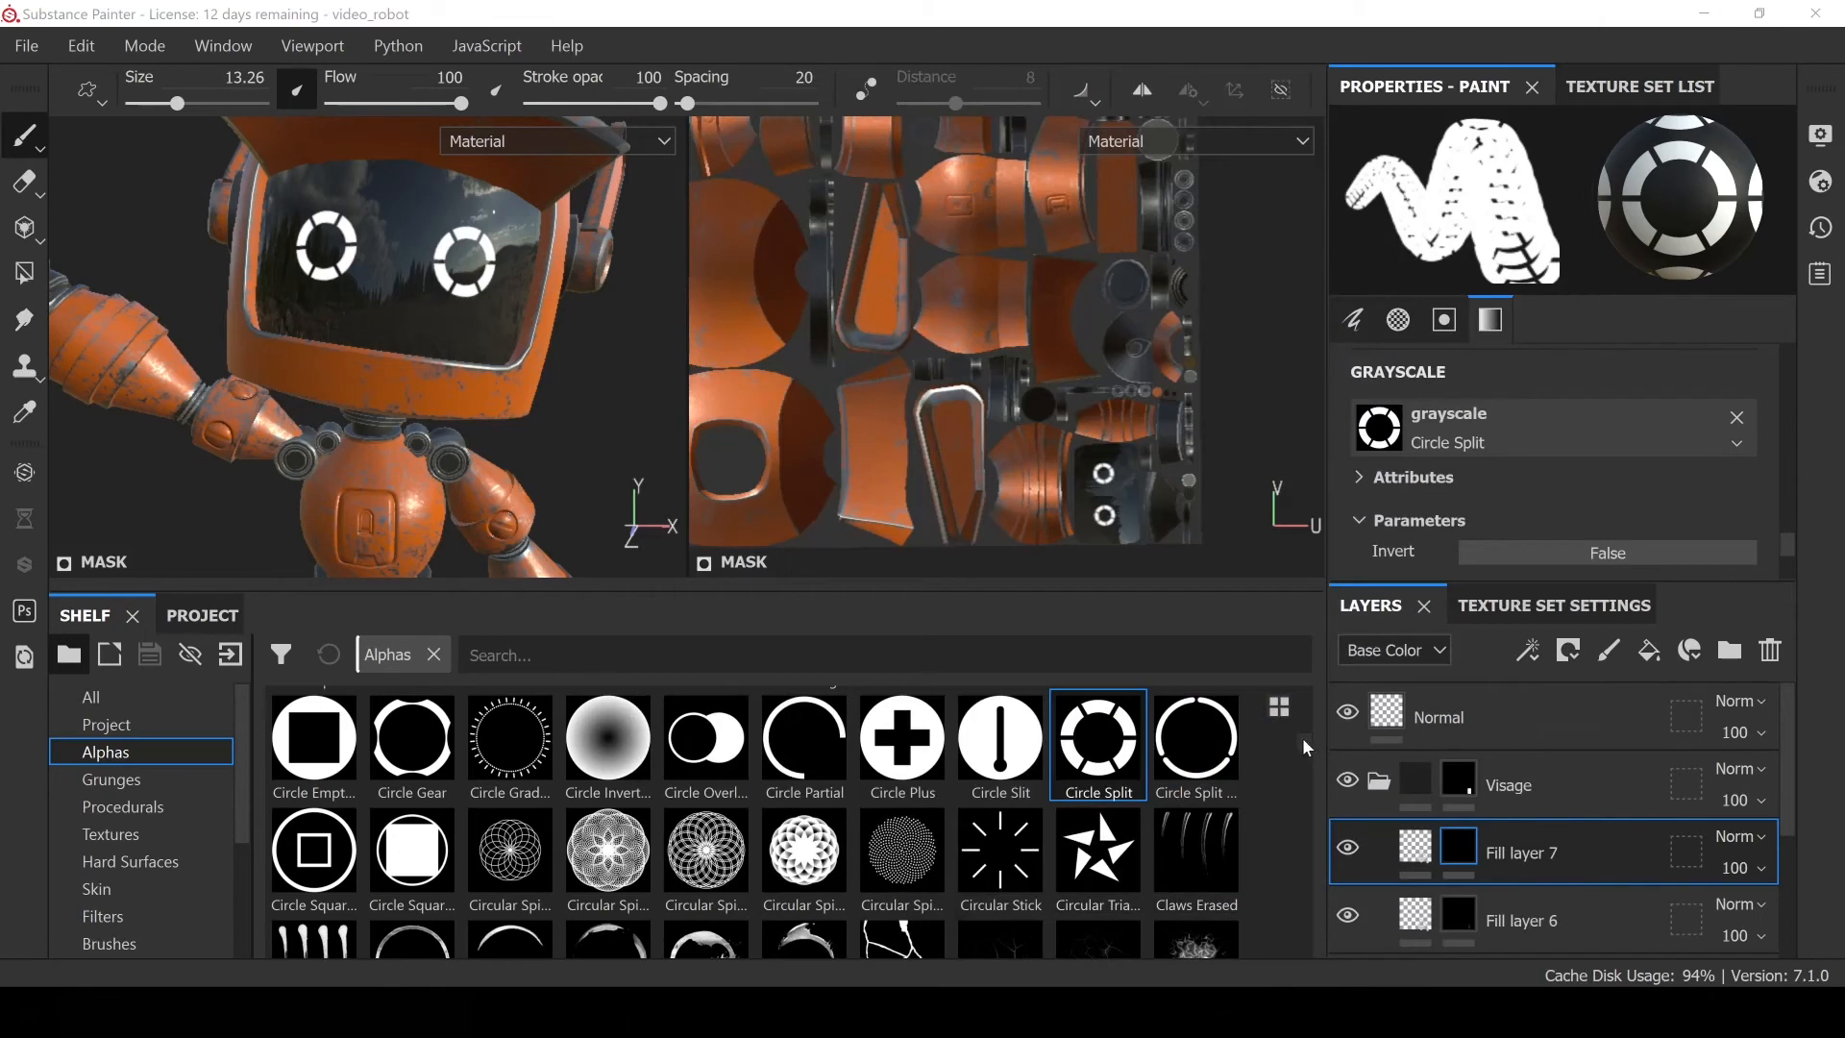
Load Circle Split Rounded as the brush's grayscale image and reduce the brush size to 6.56
{"action": "mouse_move", "coordinate": [1196, 759]}
{"action": "left_mouse_down"}
{"action": "mouse_move", "coordinate": [1316, 474]}
{"action": "mouse_move", "coordinate": [1379, 430]}
{"action": "left_mouse_up"}
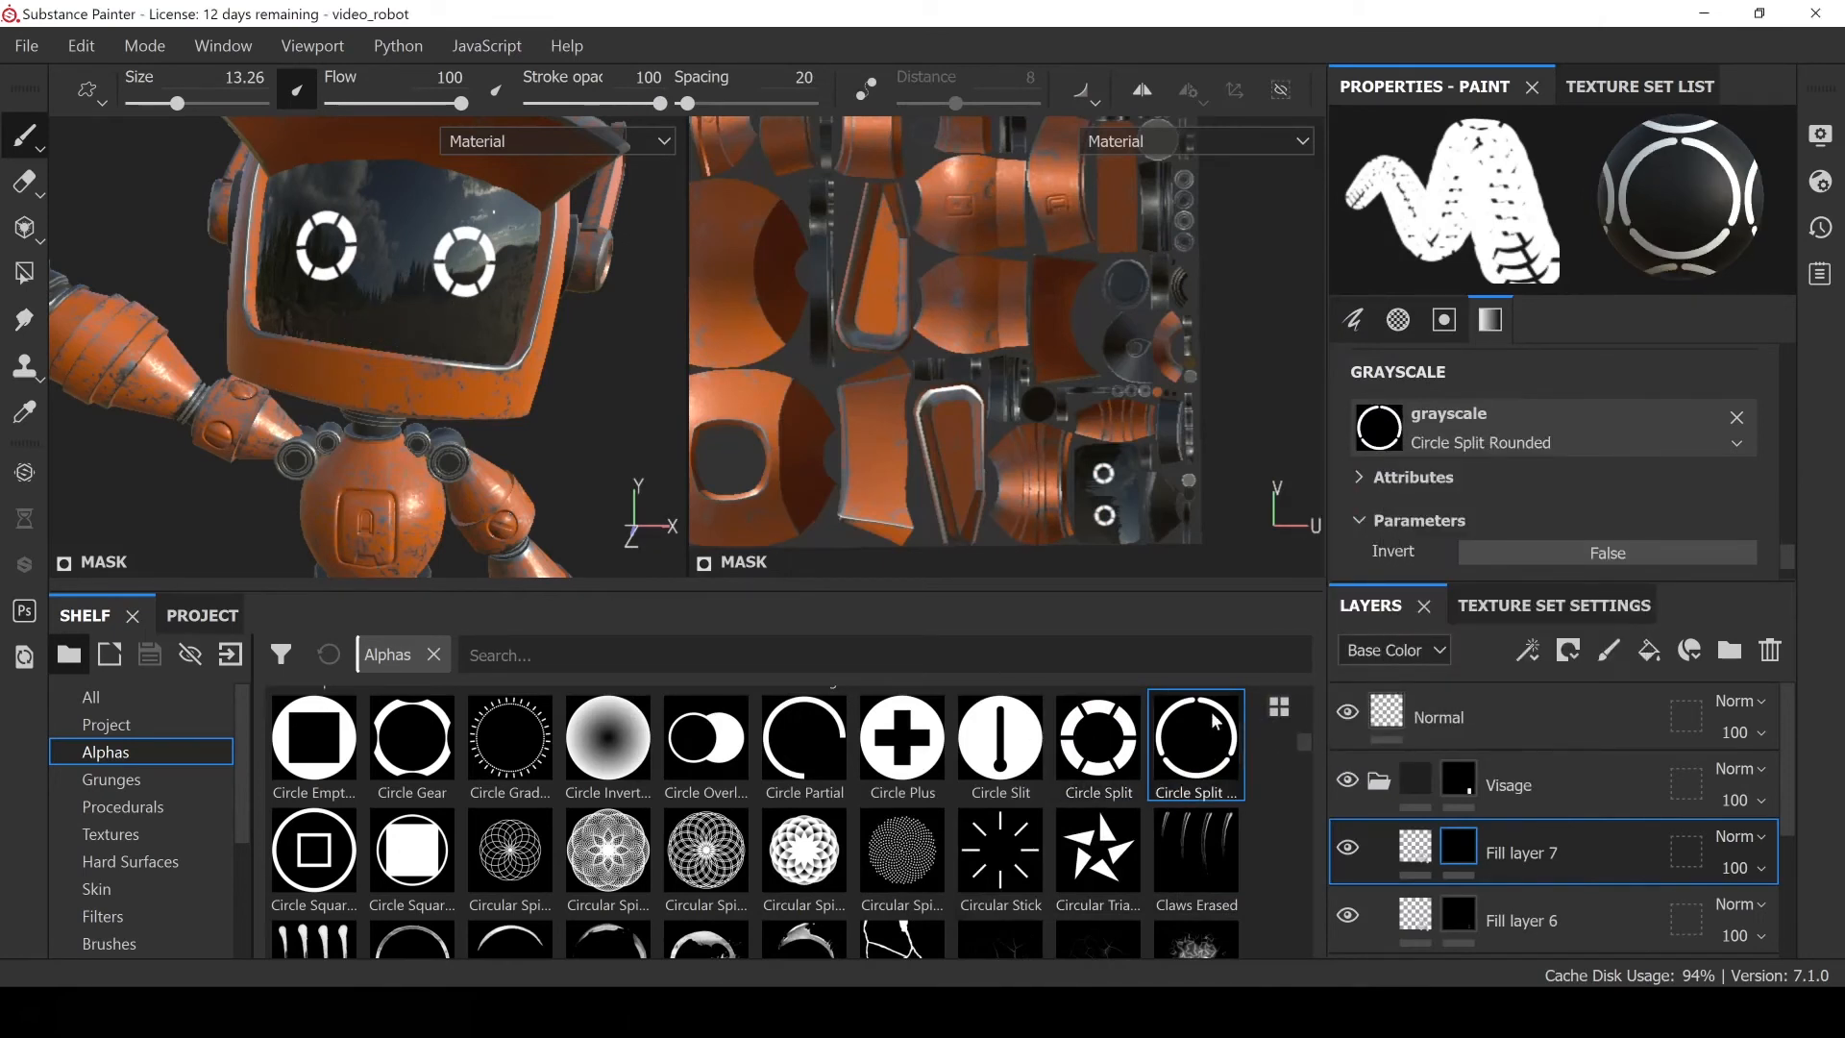
{"action": "scroll", "coordinate": [1541, 480], "scroll_direction": "down", "scroll_amount": 1}
{"action": "scroll", "coordinate": [1552, 480], "scroll_direction": "up", "scroll_amount": 2}
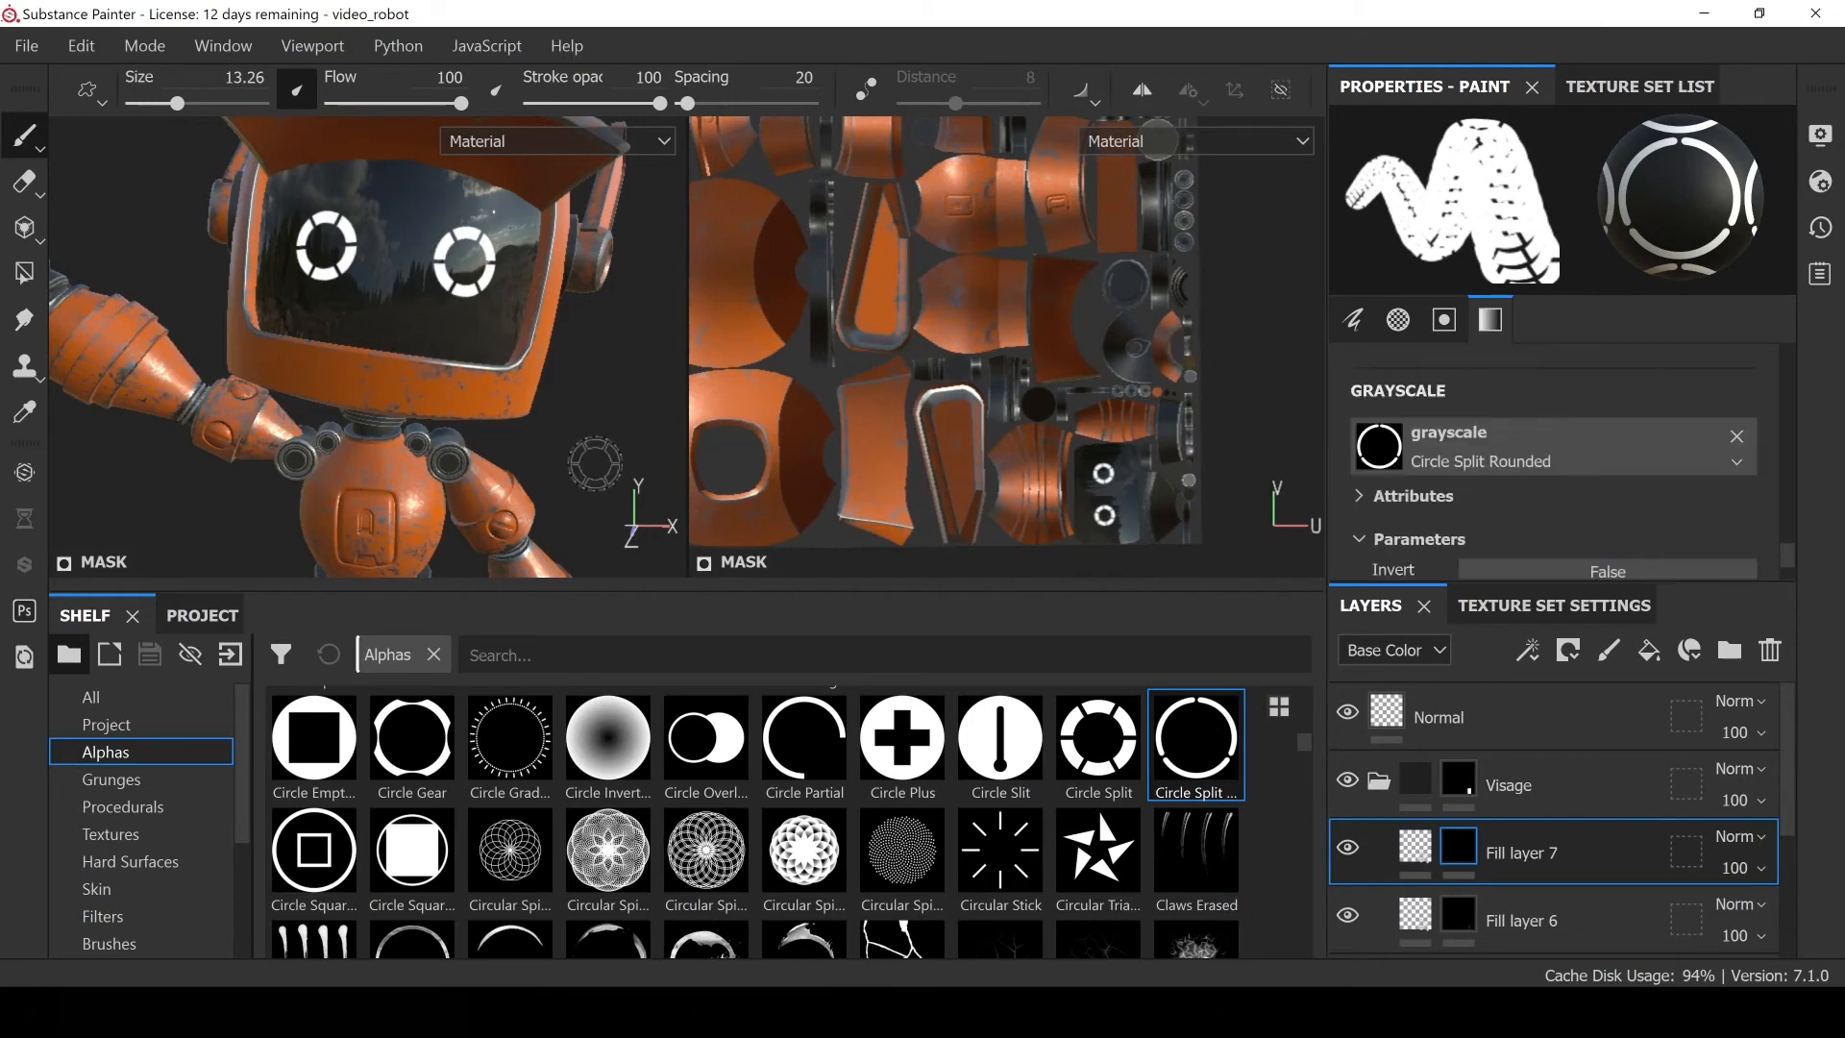
{"action": "mouse_move", "coordinate": [383, 304]}
{"action": "left_mouse_down", "text": "alt"}
{"action": "mouse_move", "coordinate": [423, 307]}
{"action": "mouse_move", "coordinate": [399, 313]}
{"action": "left_mouse_up", "text": "alt"}
{"action": "right_click_drag", "start_coordinate": [398, 313], "coordinate": [394, 314], "text": "ctrl"}
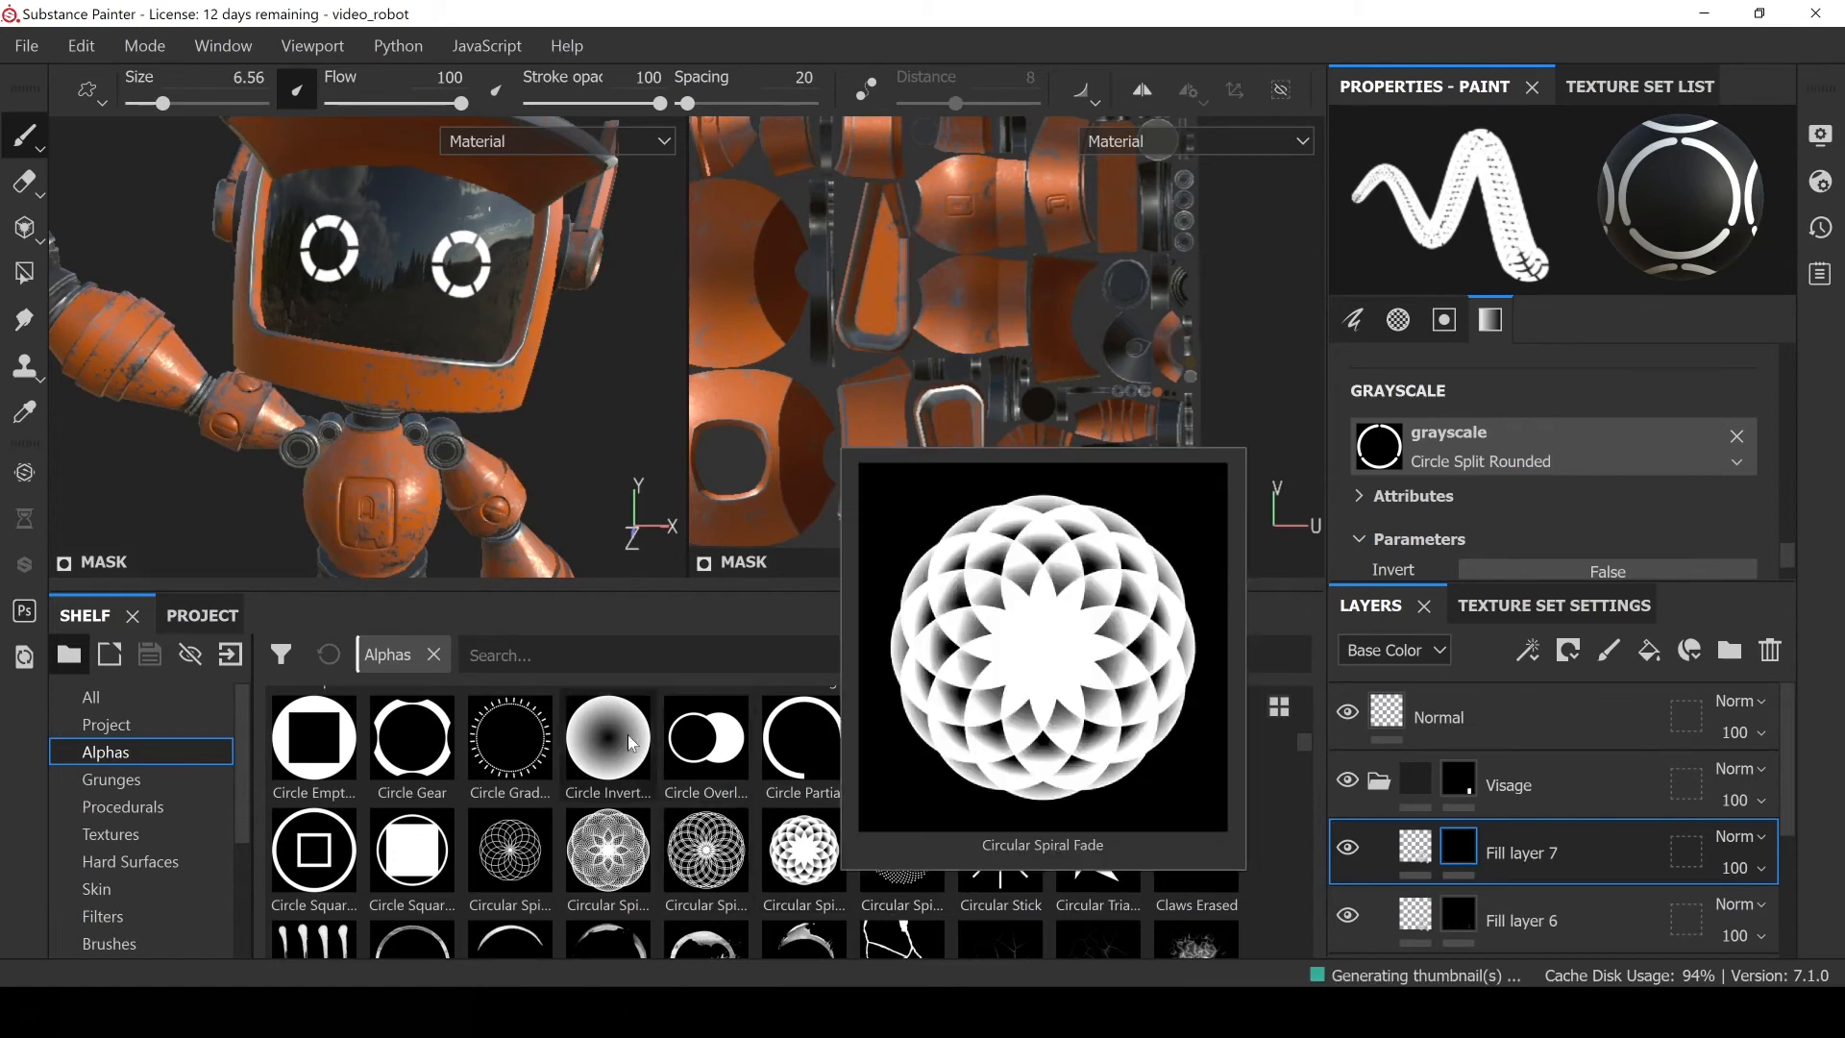
Replace the brush's grayscale image with Circle Inverted Gradient and clear Circle Split from the brush's alpha
{"action": "mouse_move", "coordinate": [626, 734]}
{"action": "left_mouse_down"}
{"action": "mouse_move", "coordinate": [1588, 461]}
{"action": "mouse_move", "coordinate": [1391, 451]}
{"action": "left_mouse_up"}
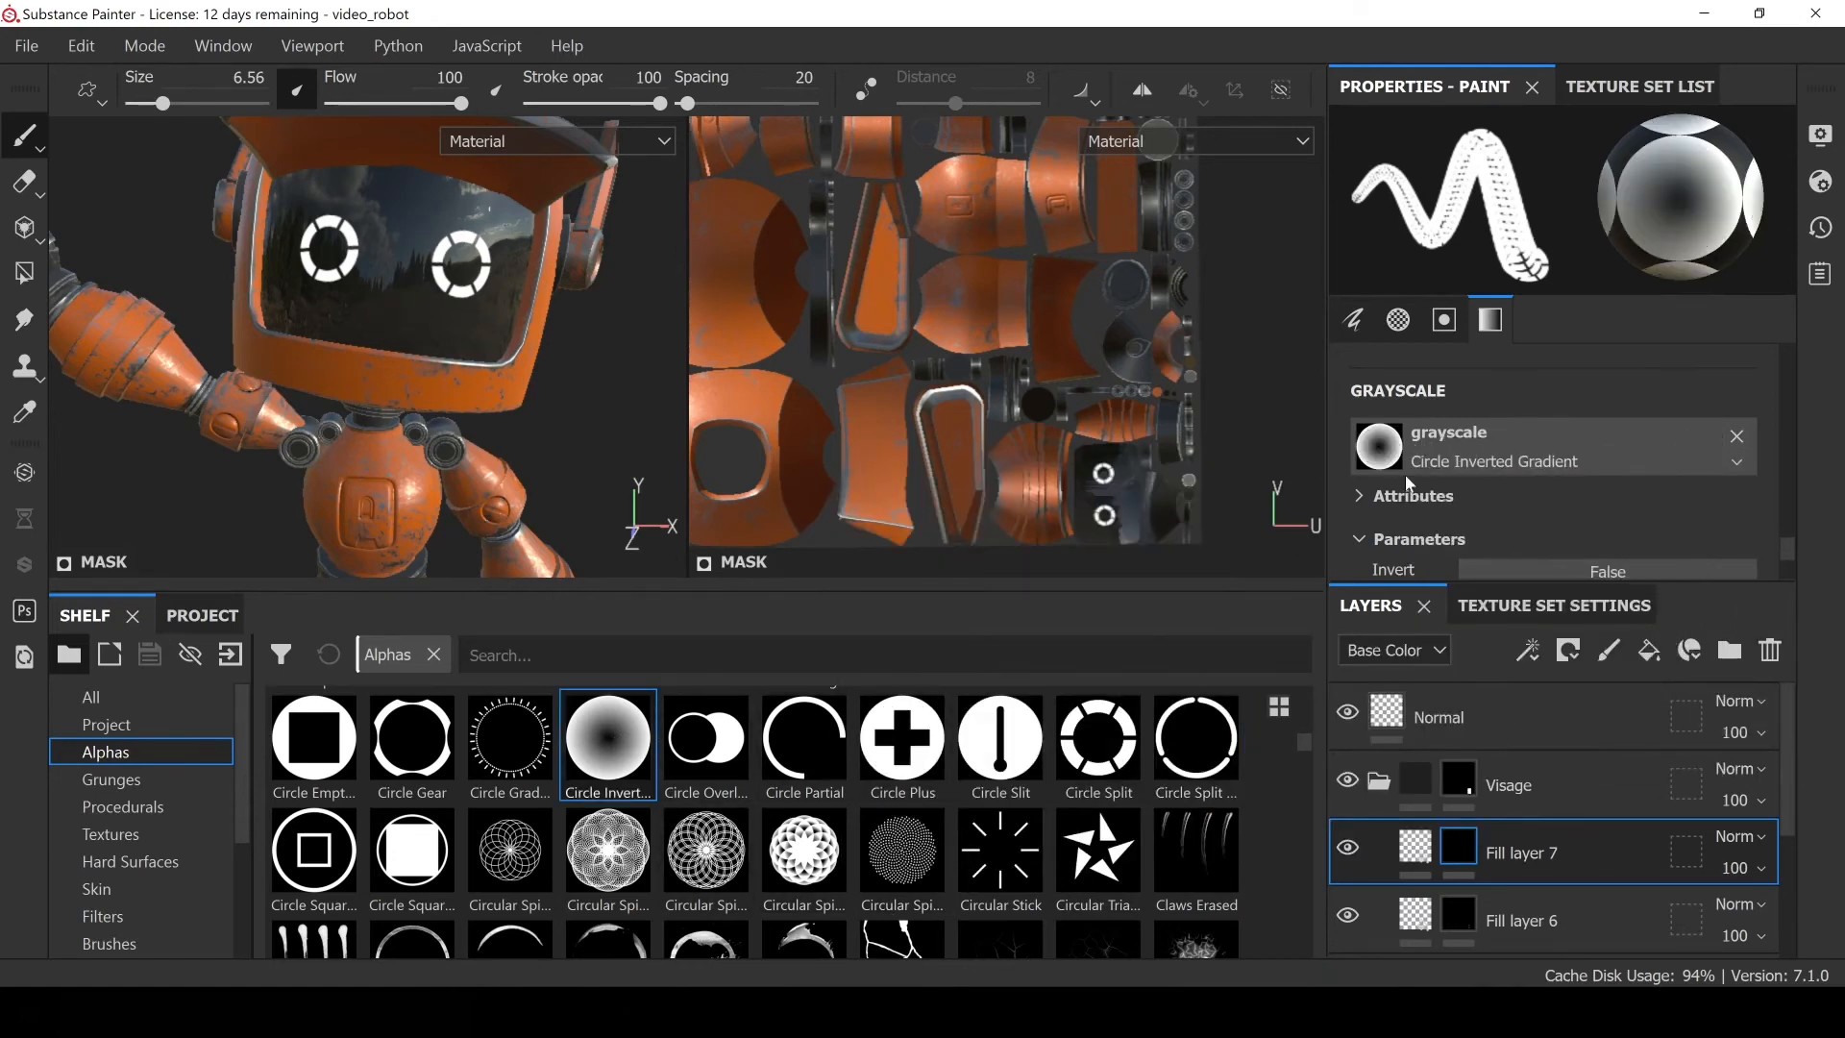
{"action": "scroll", "coordinate": [1731, 506], "scroll_direction": "down", "scroll_amount": 2}
{"action": "scroll", "coordinate": [1732, 505], "scroll_direction": "down", "scroll_amount": 1}
{"action": "scroll", "coordinate": [1752, 509], "scroll_direction": "up", "scroll_amount": 5}
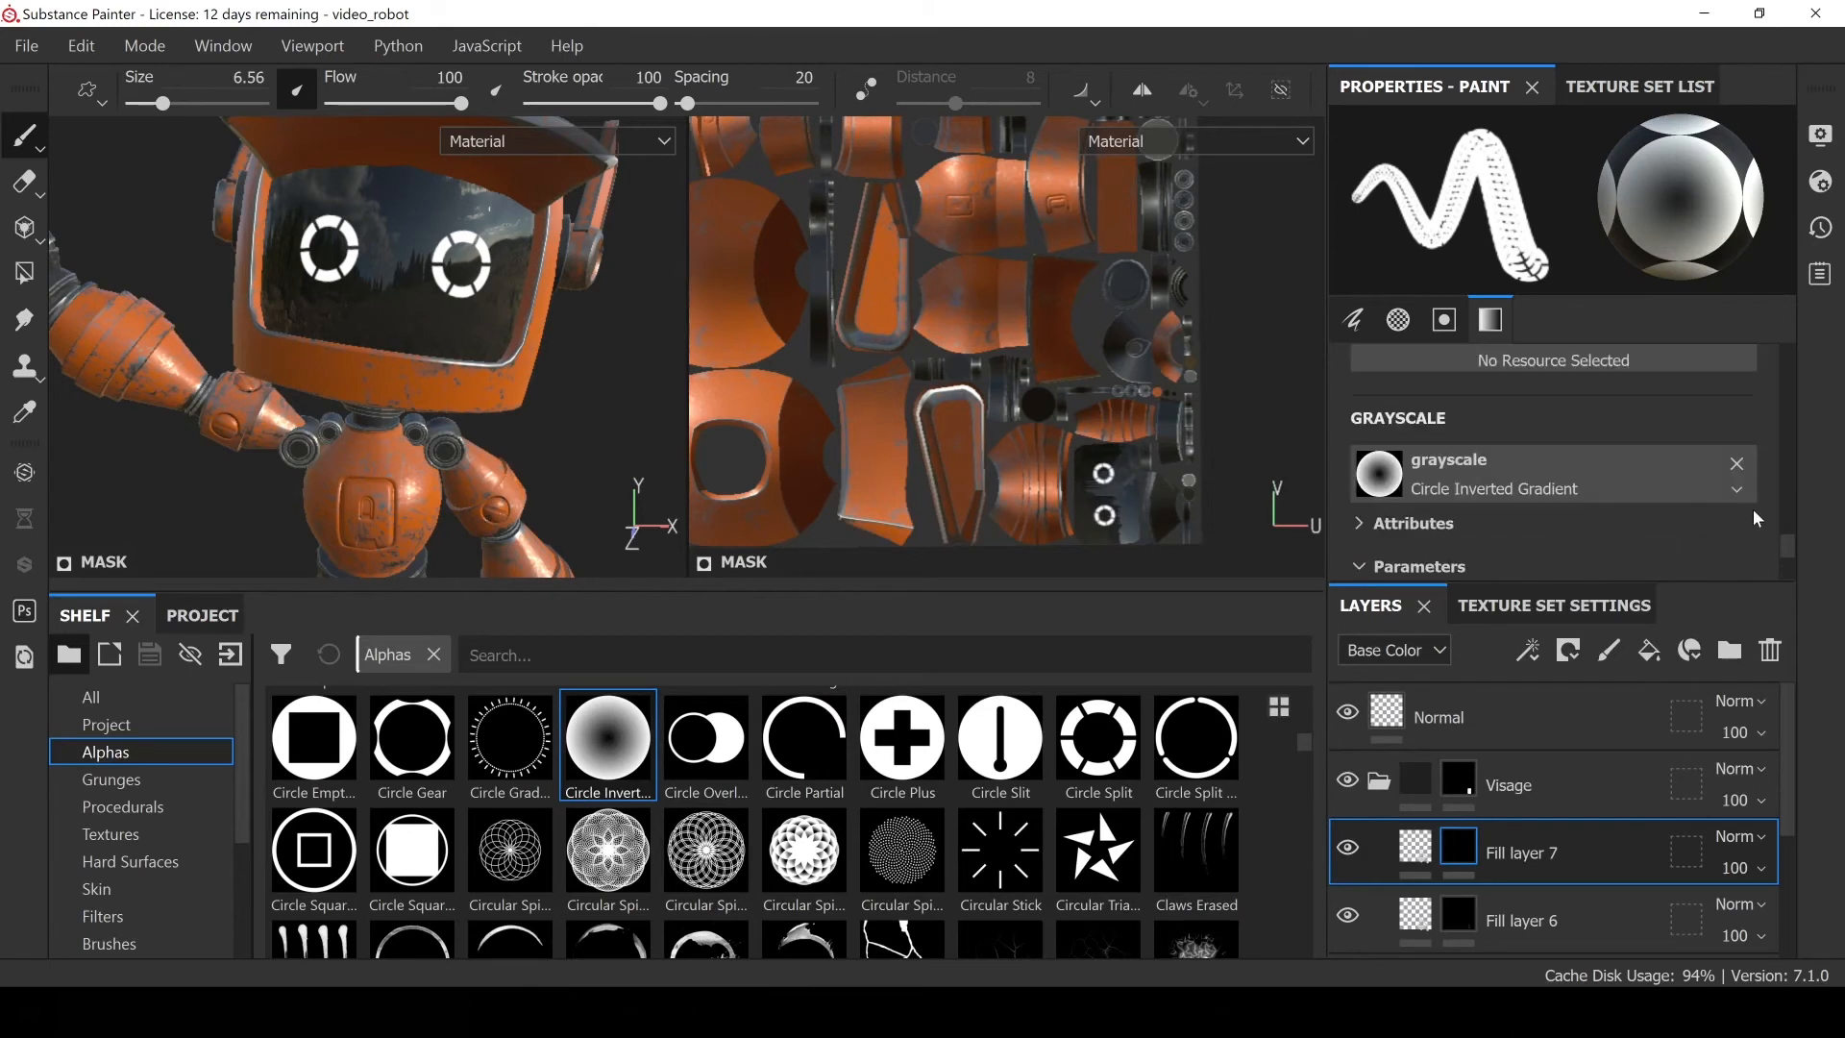
{"action": "scroll", "coordinate": [1766, 506], "scroll_direction": "up", "scroll_amount": 2}
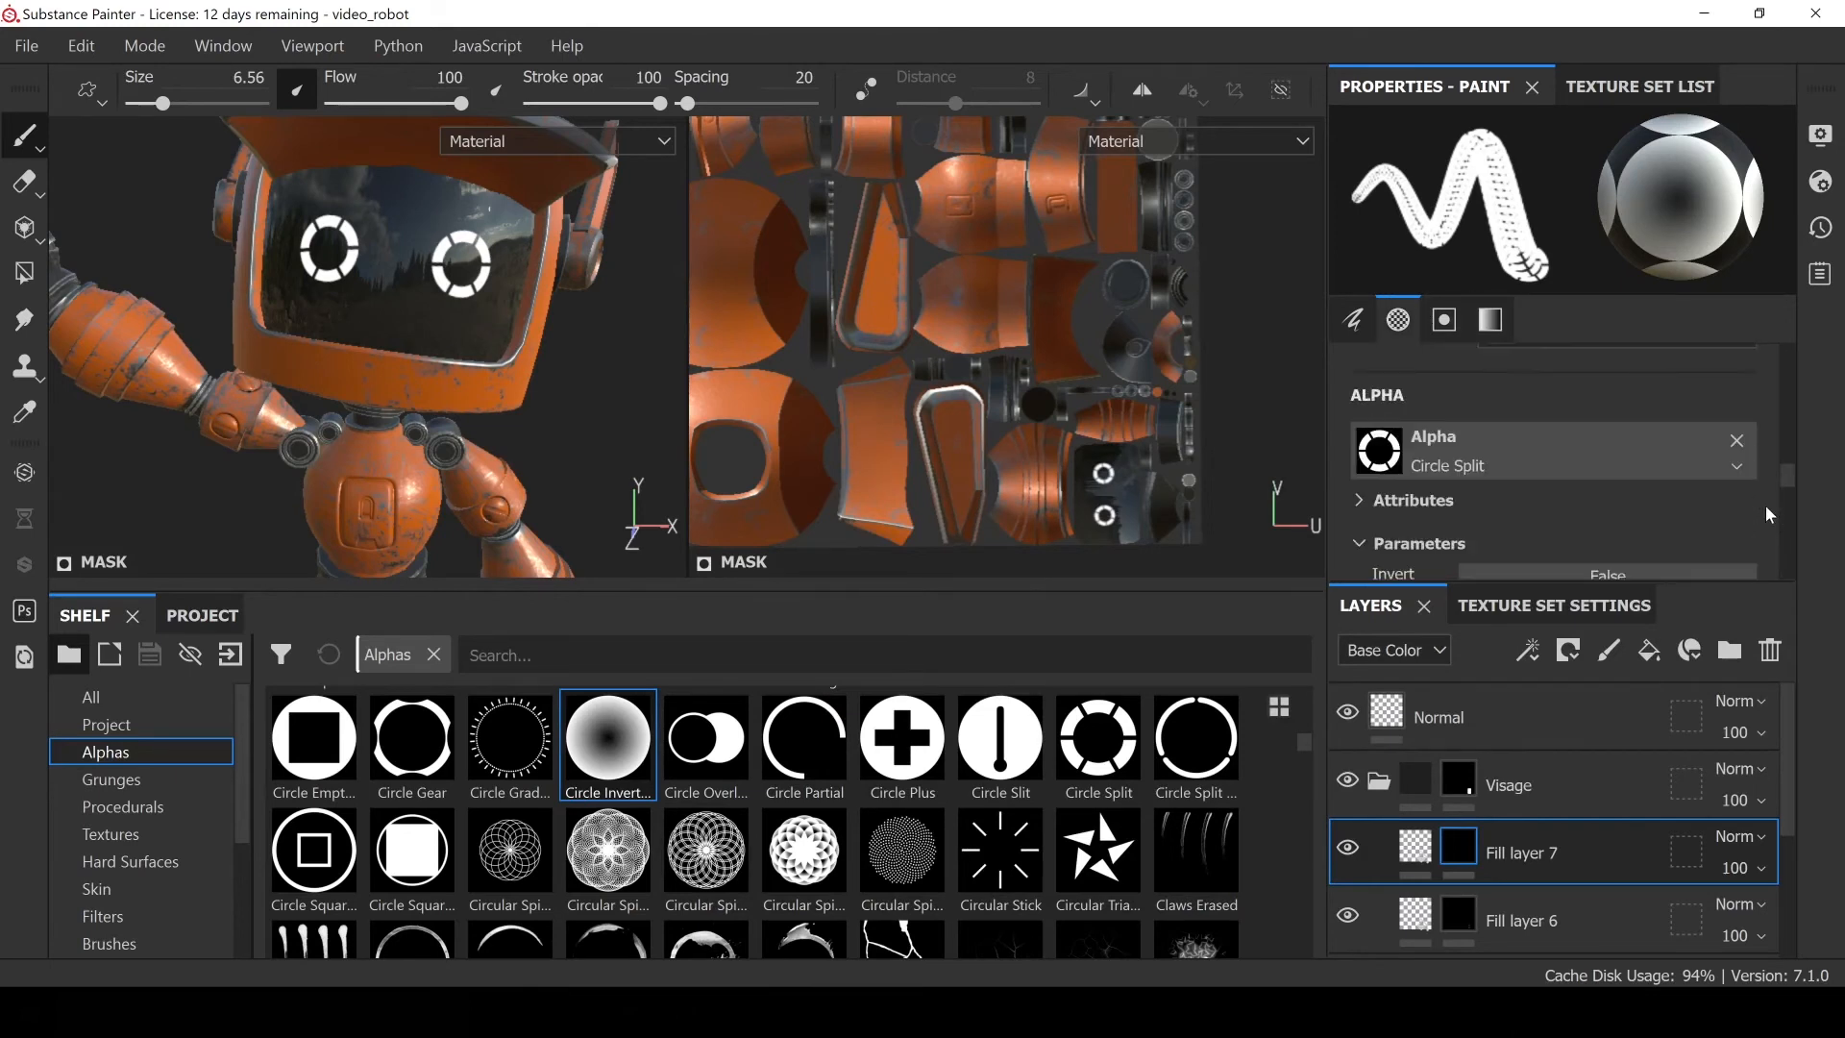
{"action": "left_click", "coordinate": [1741, 442]}
{"action": "scroll", "coordinate": [1720, 490], "scroll_direction": "up", "scroll_amount": 1}
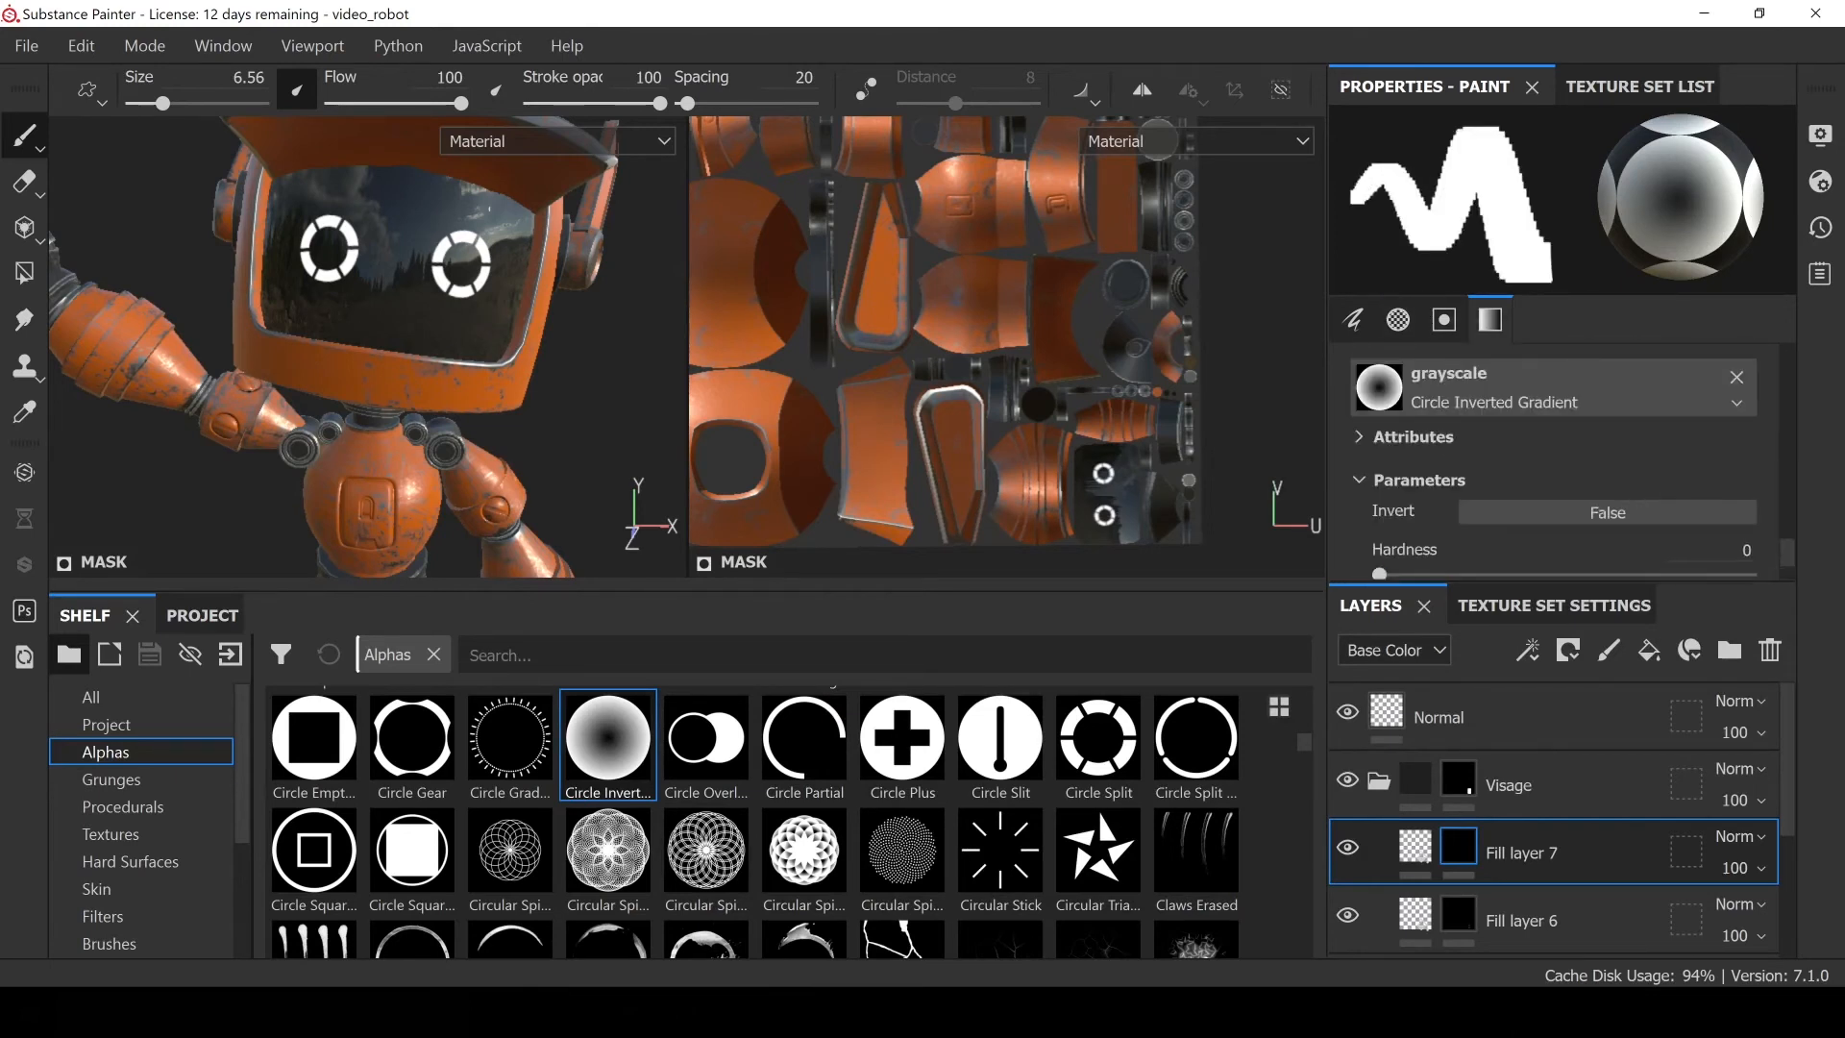
Try Circle Inverted Gradient and Circular Stick as orange stamps below the eyes, undoing the stamped gradient circle
{"action": "left_click_drag", "start_coordinate": [612, 756], "coordinate": [1379, 389]}
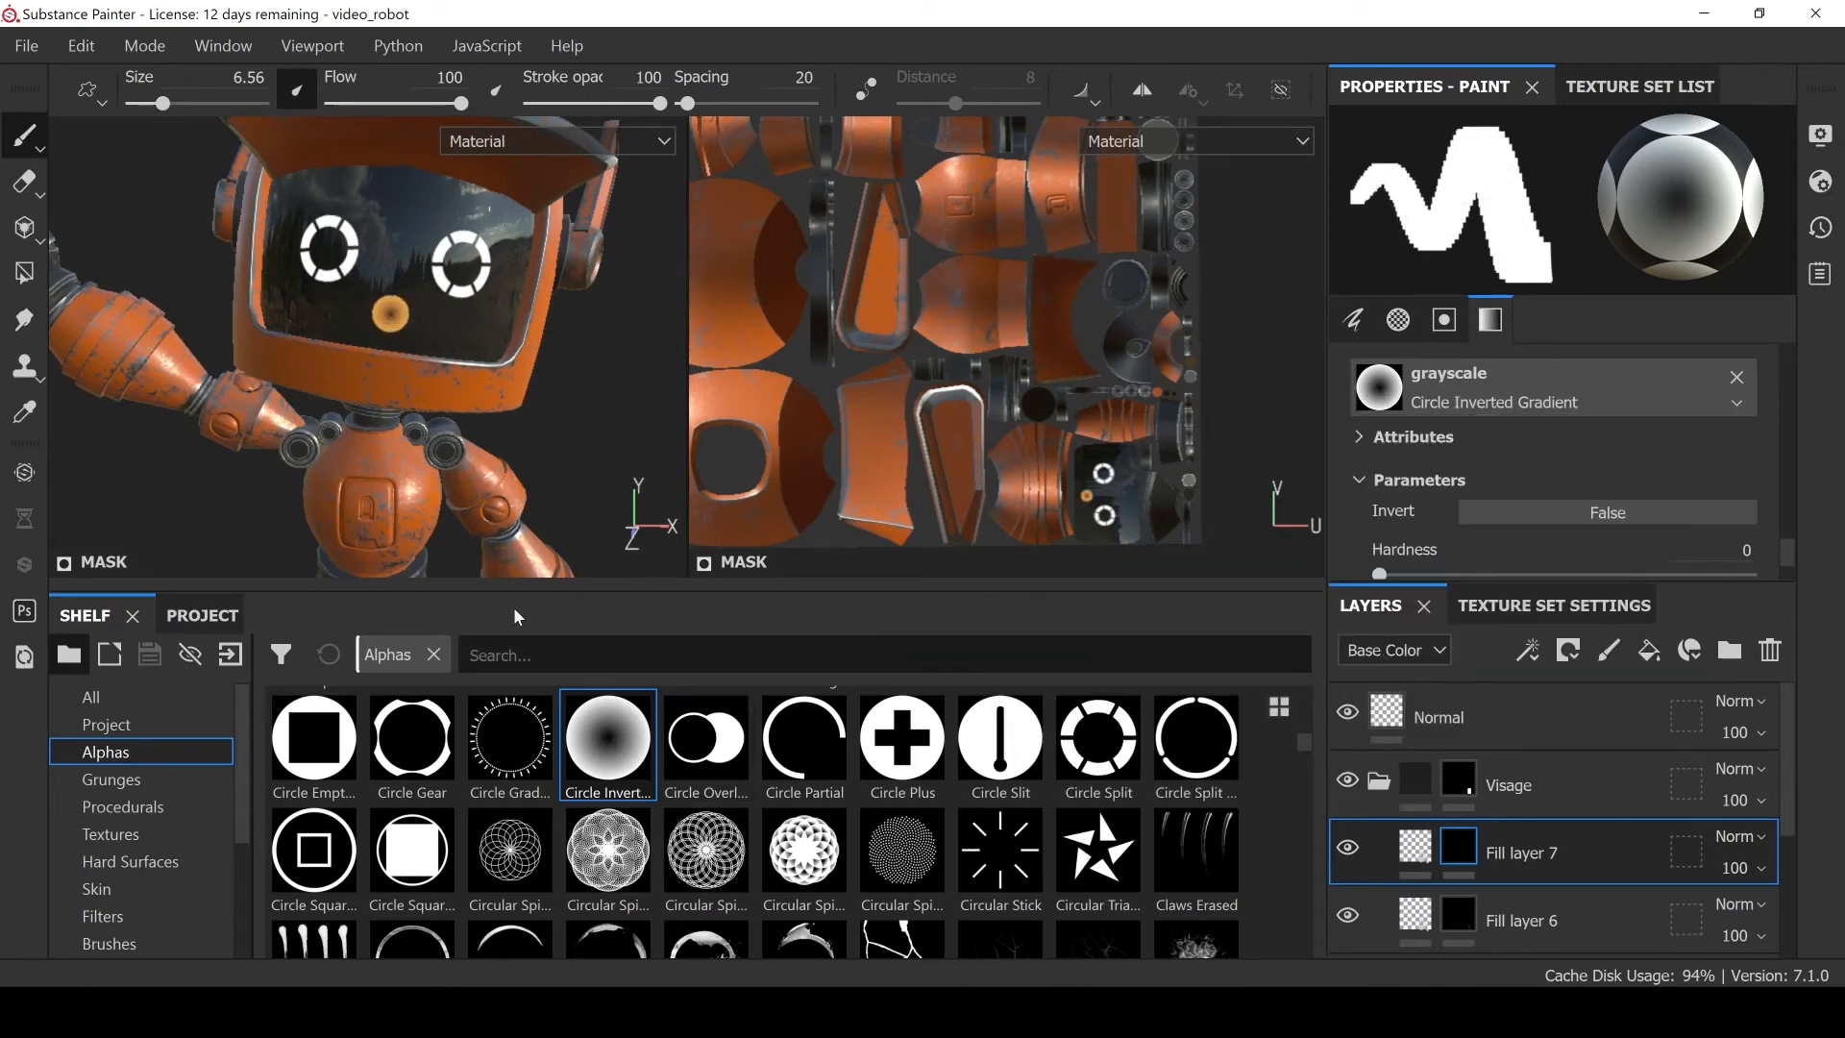
{"action": "key", "text": "ctrl"}
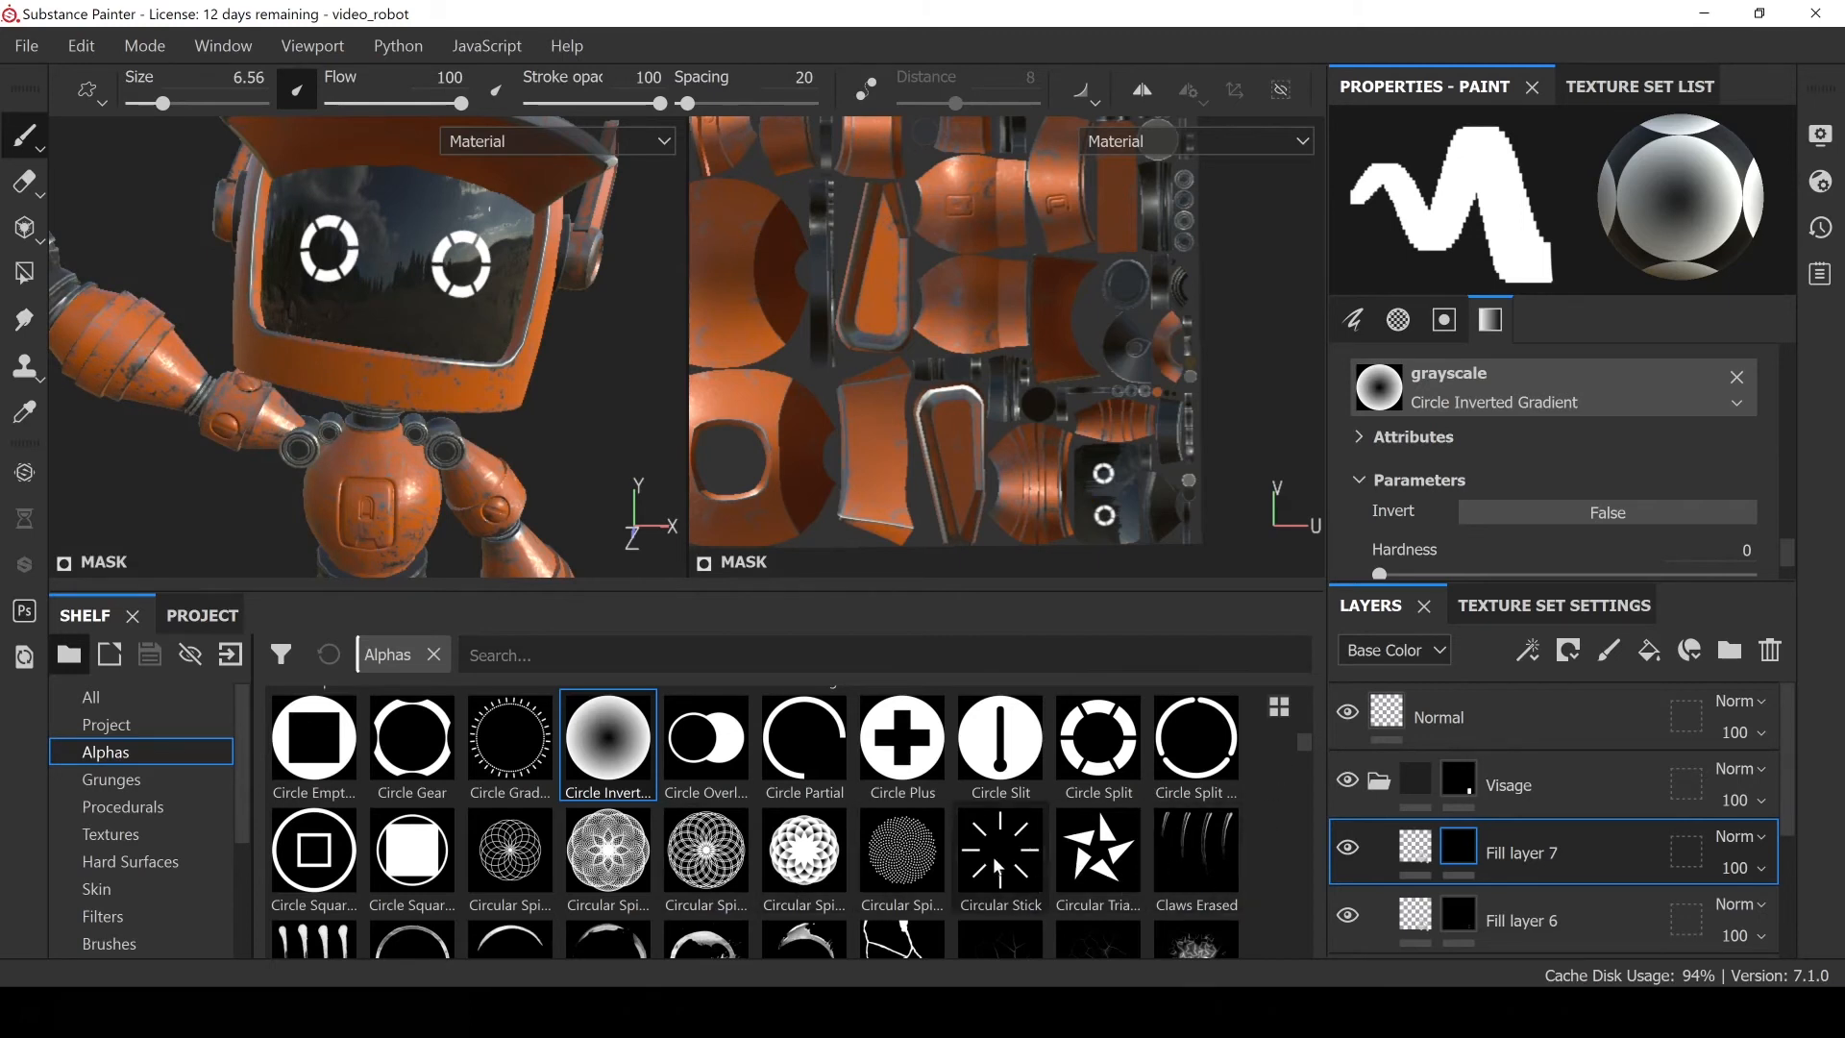
{"action": "left_click_drag", "start_coordinate": [1006, 886], "coordinate": [1379, 386]}
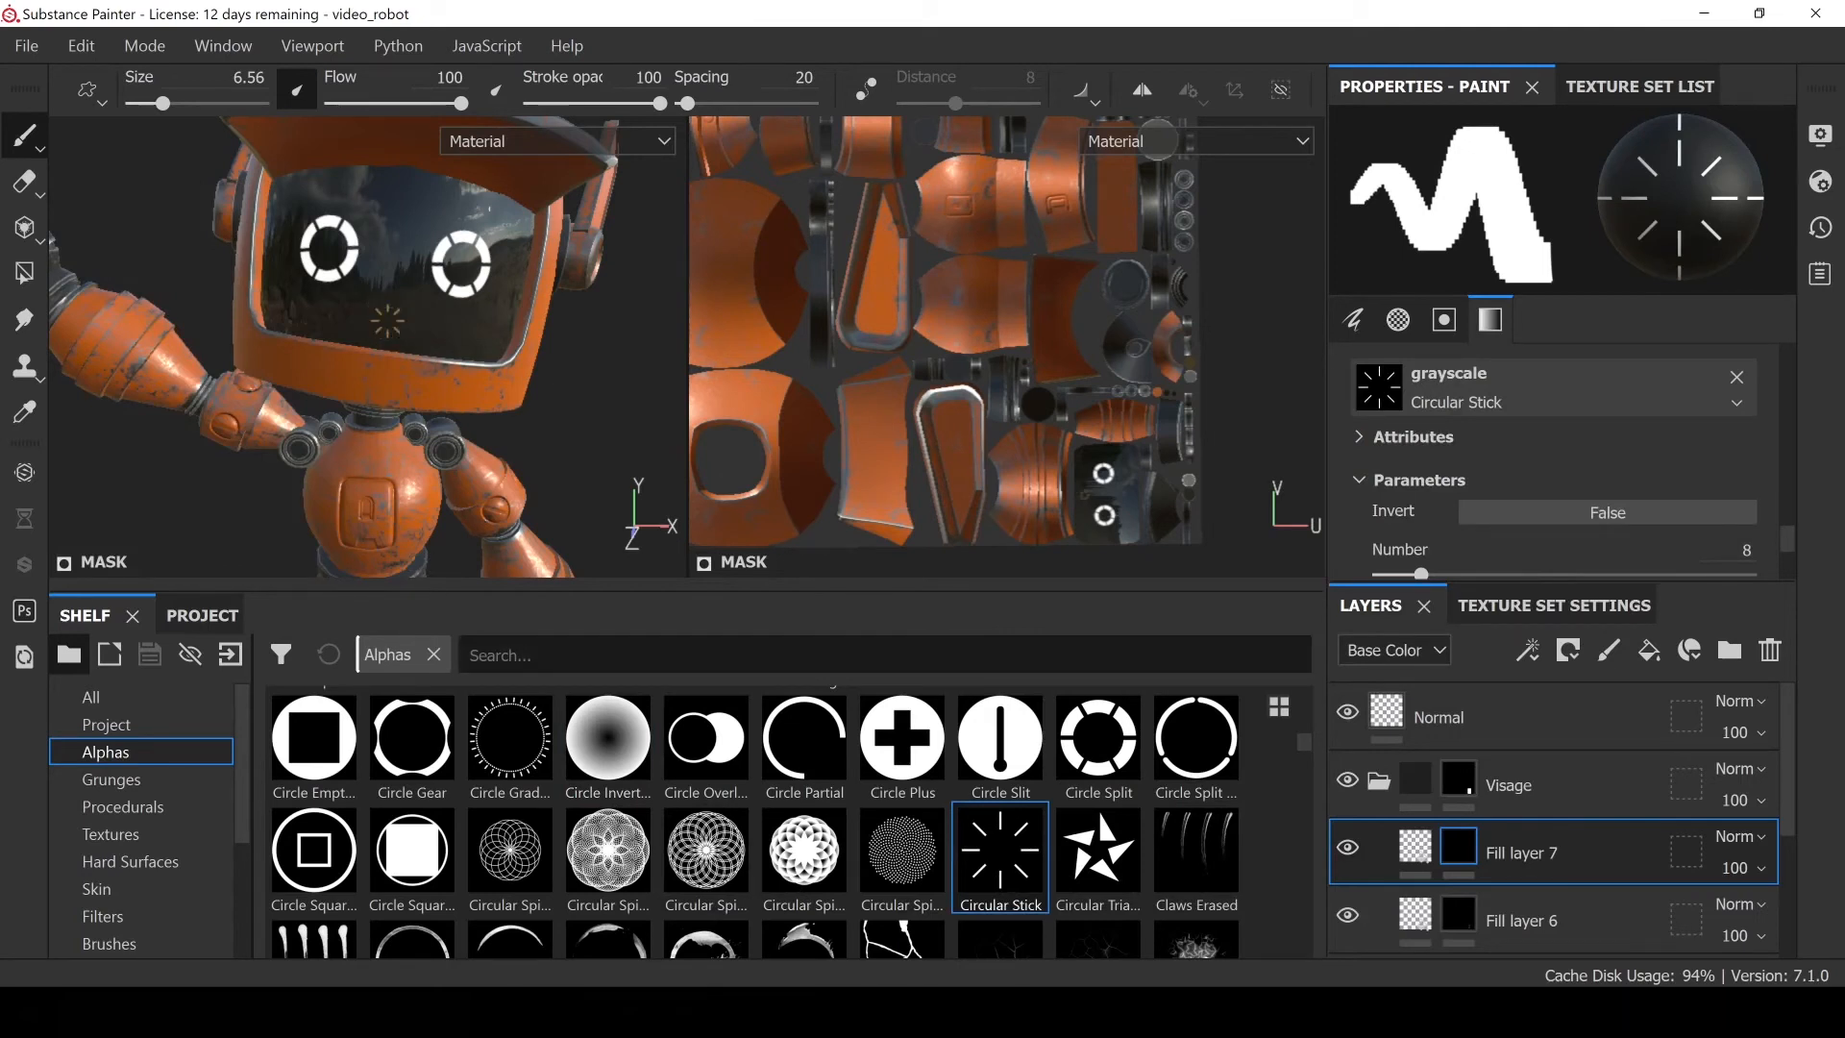
Try stamping a Cross Forbidden Full mouth below the eyes at brush size 8.63, view it from the side, and undo it
{"action": "scroll", "coordinate": [755, 855], "scroll_direction": "down", "scroll_amount": 3}
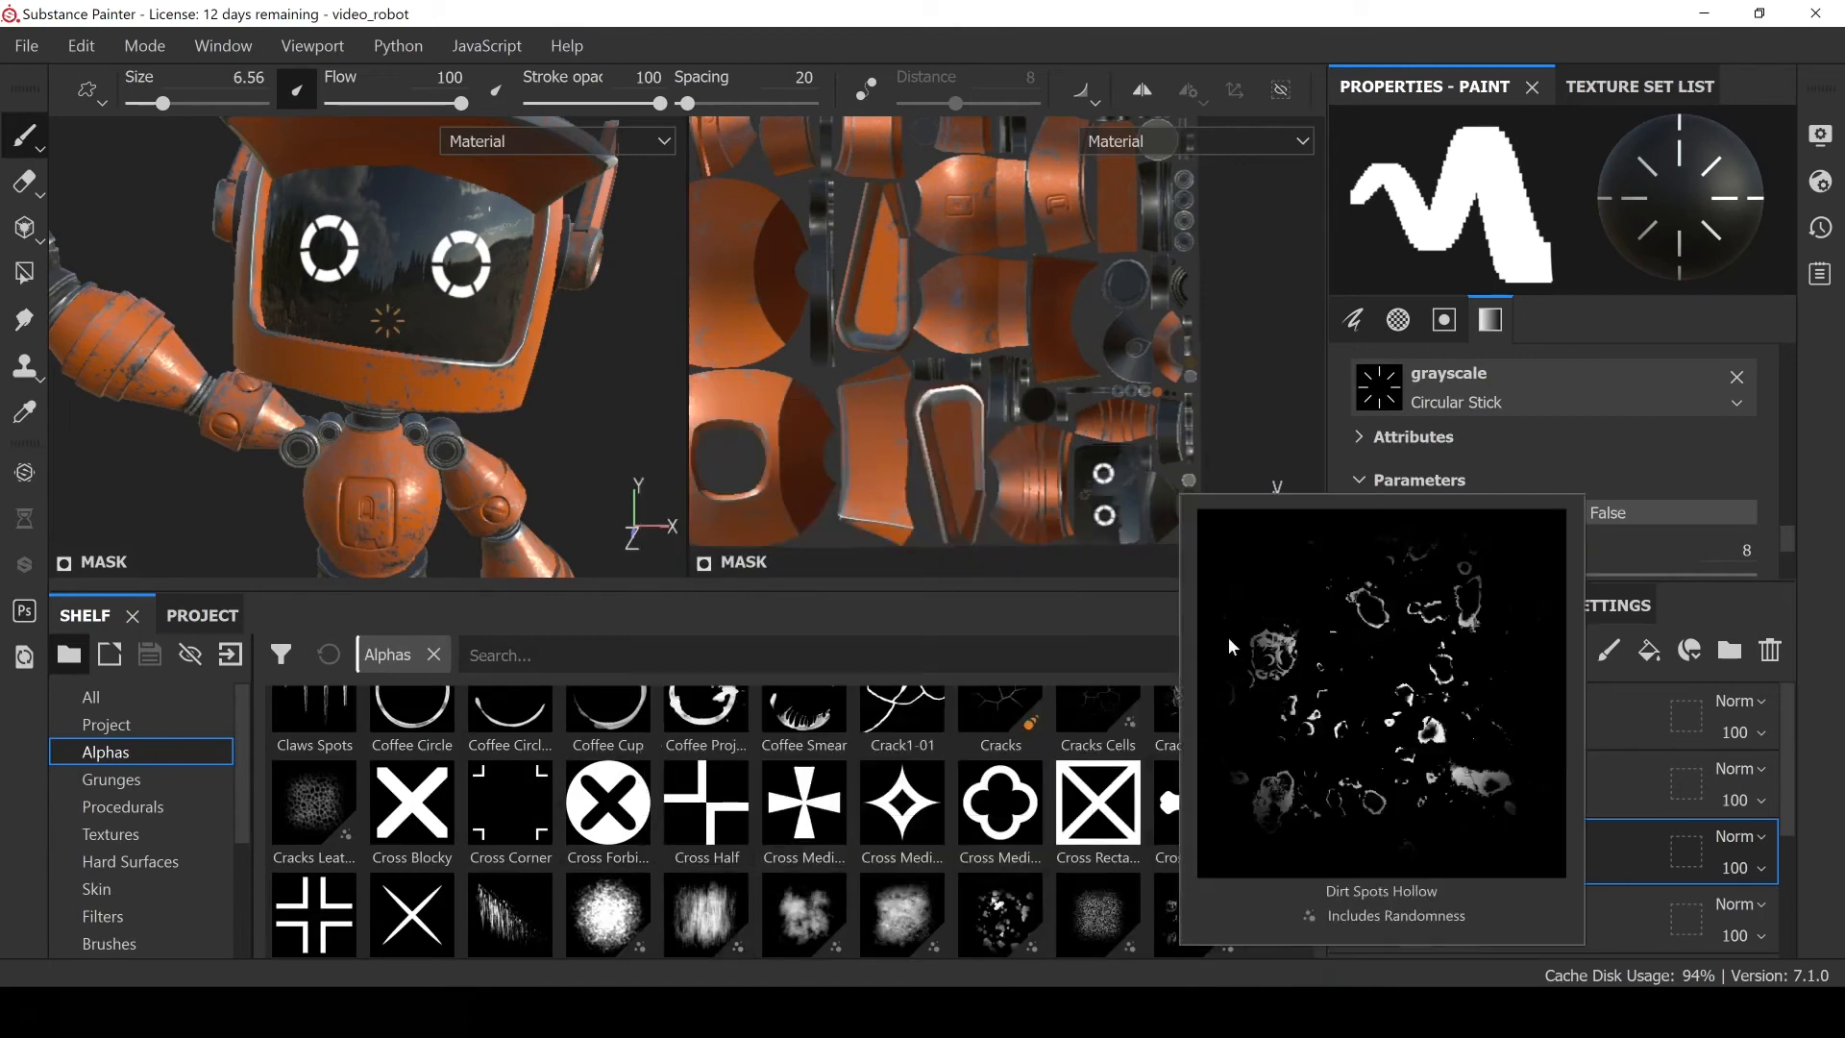
{"action": "left_click_drag", "start_coordinate": [615, 807], "coordinate": [1371, 396]}
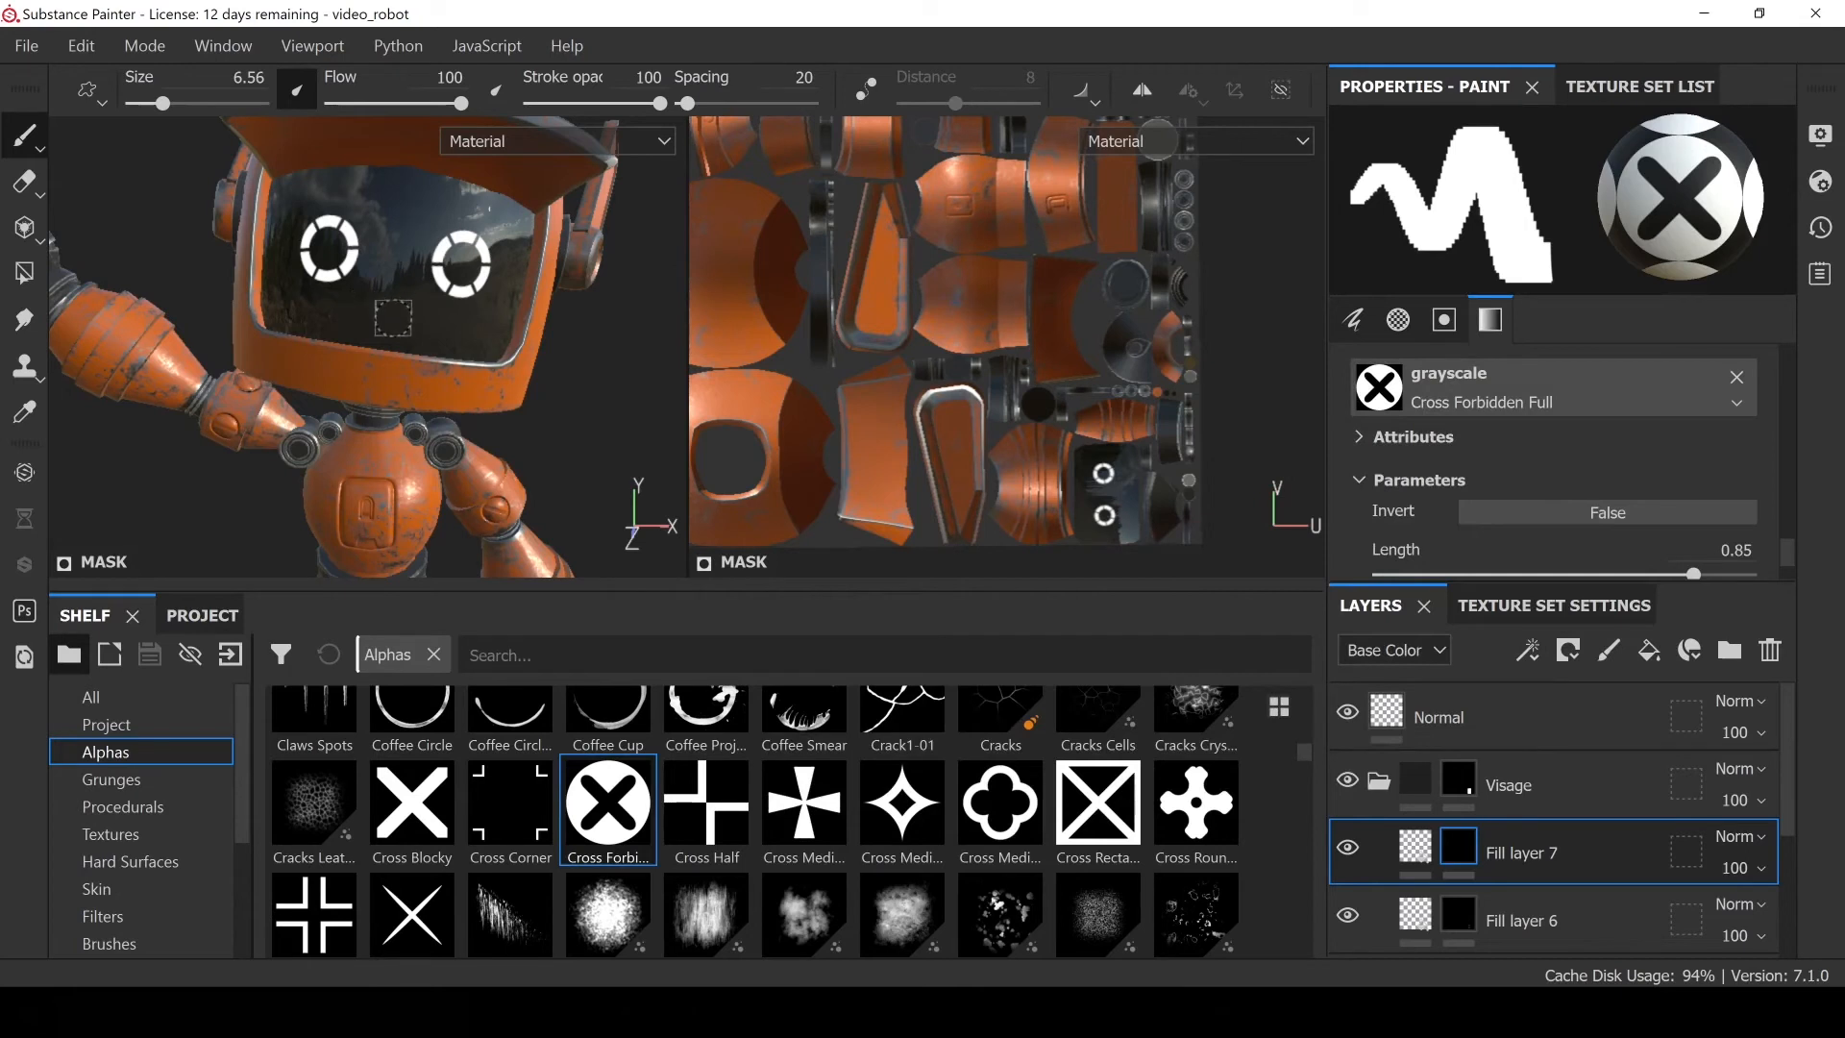
{"action": "right_click_drag", "start_coordinate": [393, 317], "coordinate": [384, 316], "text": "ctrl"}
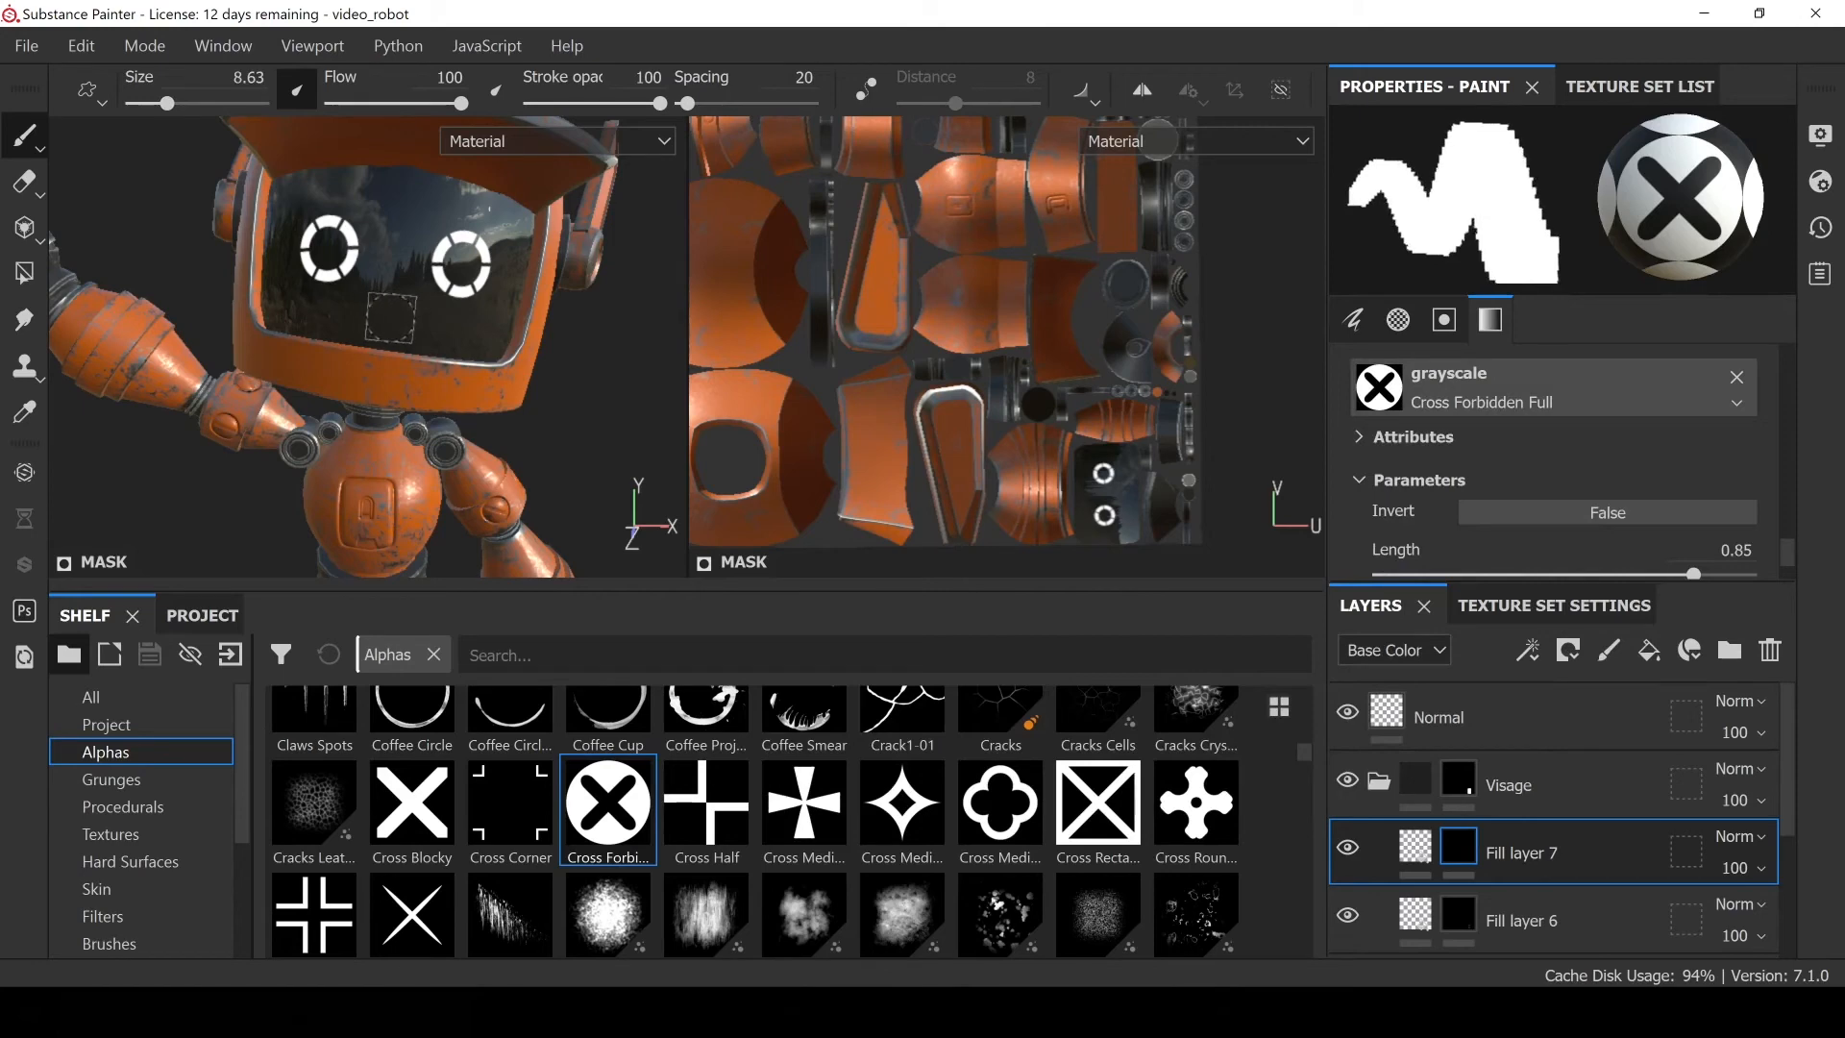
{"action": "left_click", "coordinate": [389, 317]}
{"action": "left_click_drag", "start_coordinate": [427, 341], "coordinate": [474, 357], "text": "alt"}
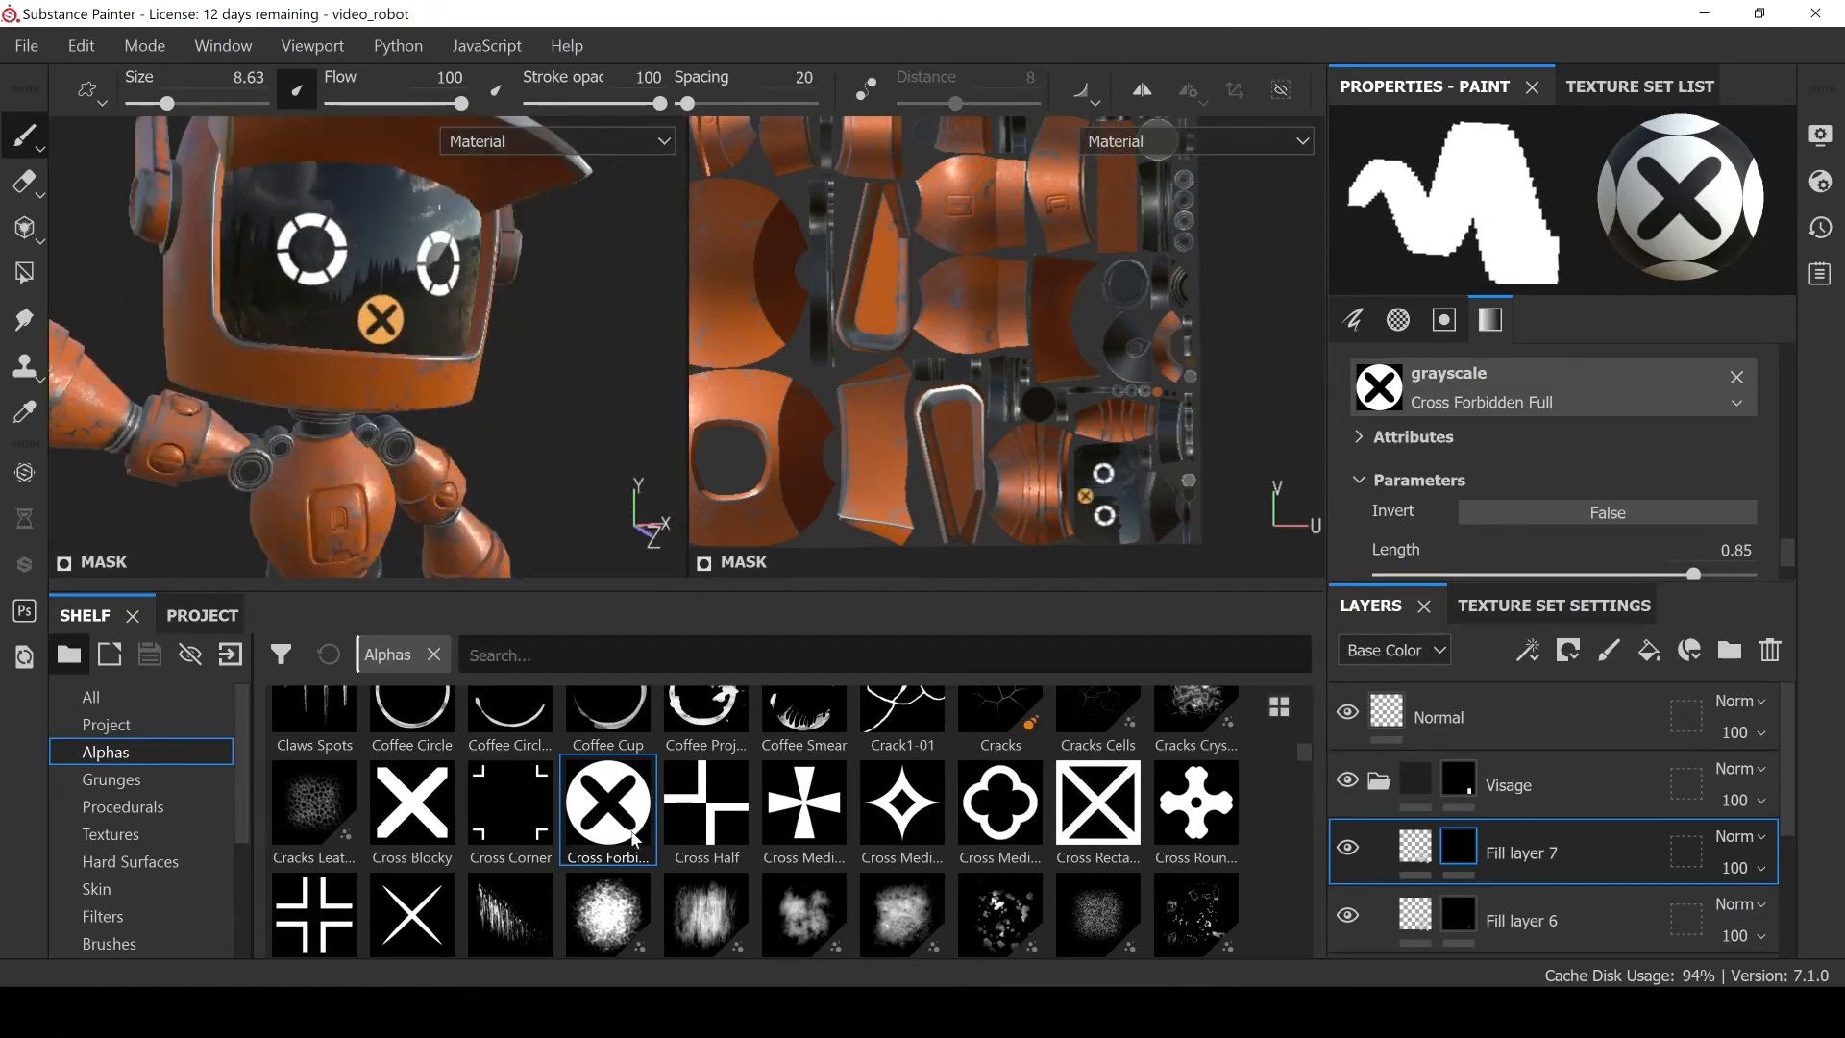
{"action": "key", "text": "ctrl+z"}
Stamp an orange Cross Blocky mouth on the visor below the eyes and save the project
{"action": "left_click_drag", "start_coordinate": [412, 807], "coordinate": [1379, 387]}
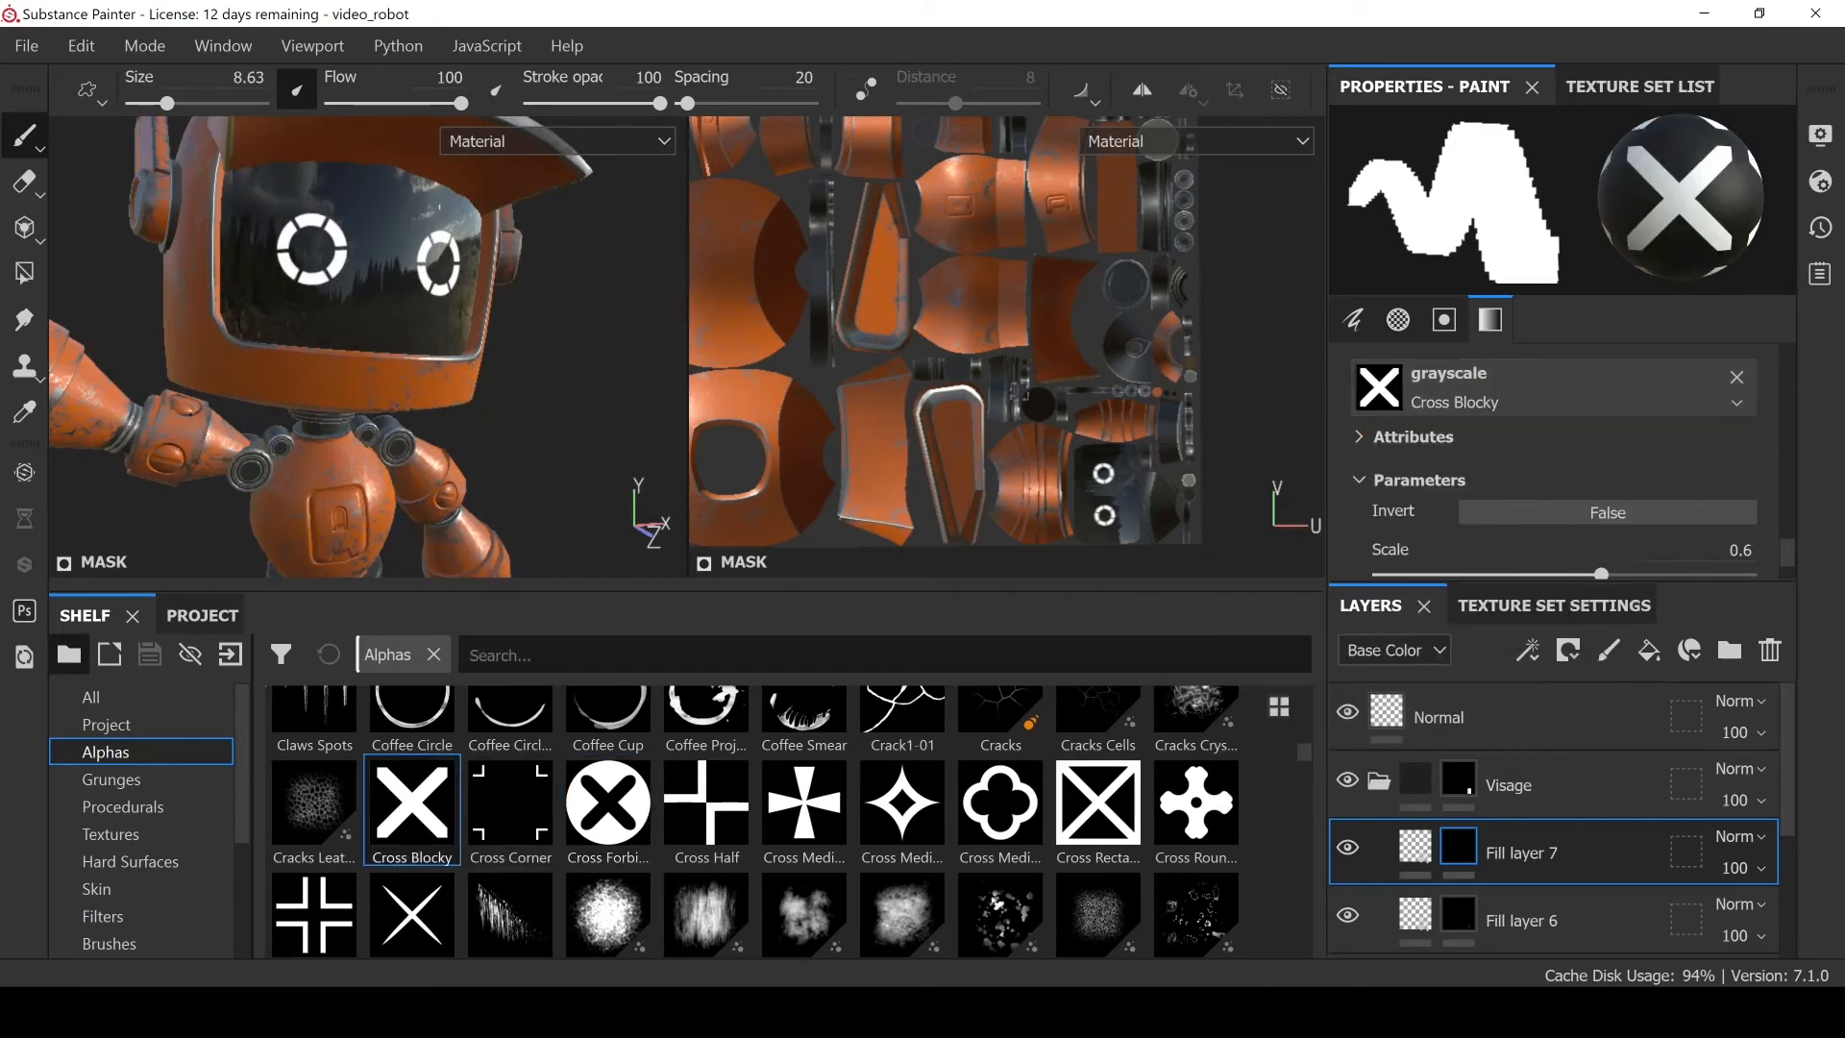
{"action": "mouse_move", "coordinate": [417, 329]}
{"action": "left_mouse_down", "text": "alt"}
{"action": "mouse_move", "coordinate": [378, 330]}
{"action": "mouse_move", "coordinate": [413, 317]}
{"action": "left_mouse_up", "text": "alt"}
{"action": "left_click", "coordinate": [378, 321]}
{"action": "scroll", "coordinate": [413, 318], "scroll_direction": "down", "scroll_amount": 5}
{"action": "left_click_drag", "start_coordinate": [351, 453], "coordinate": [394, 476], "text": "alt"}
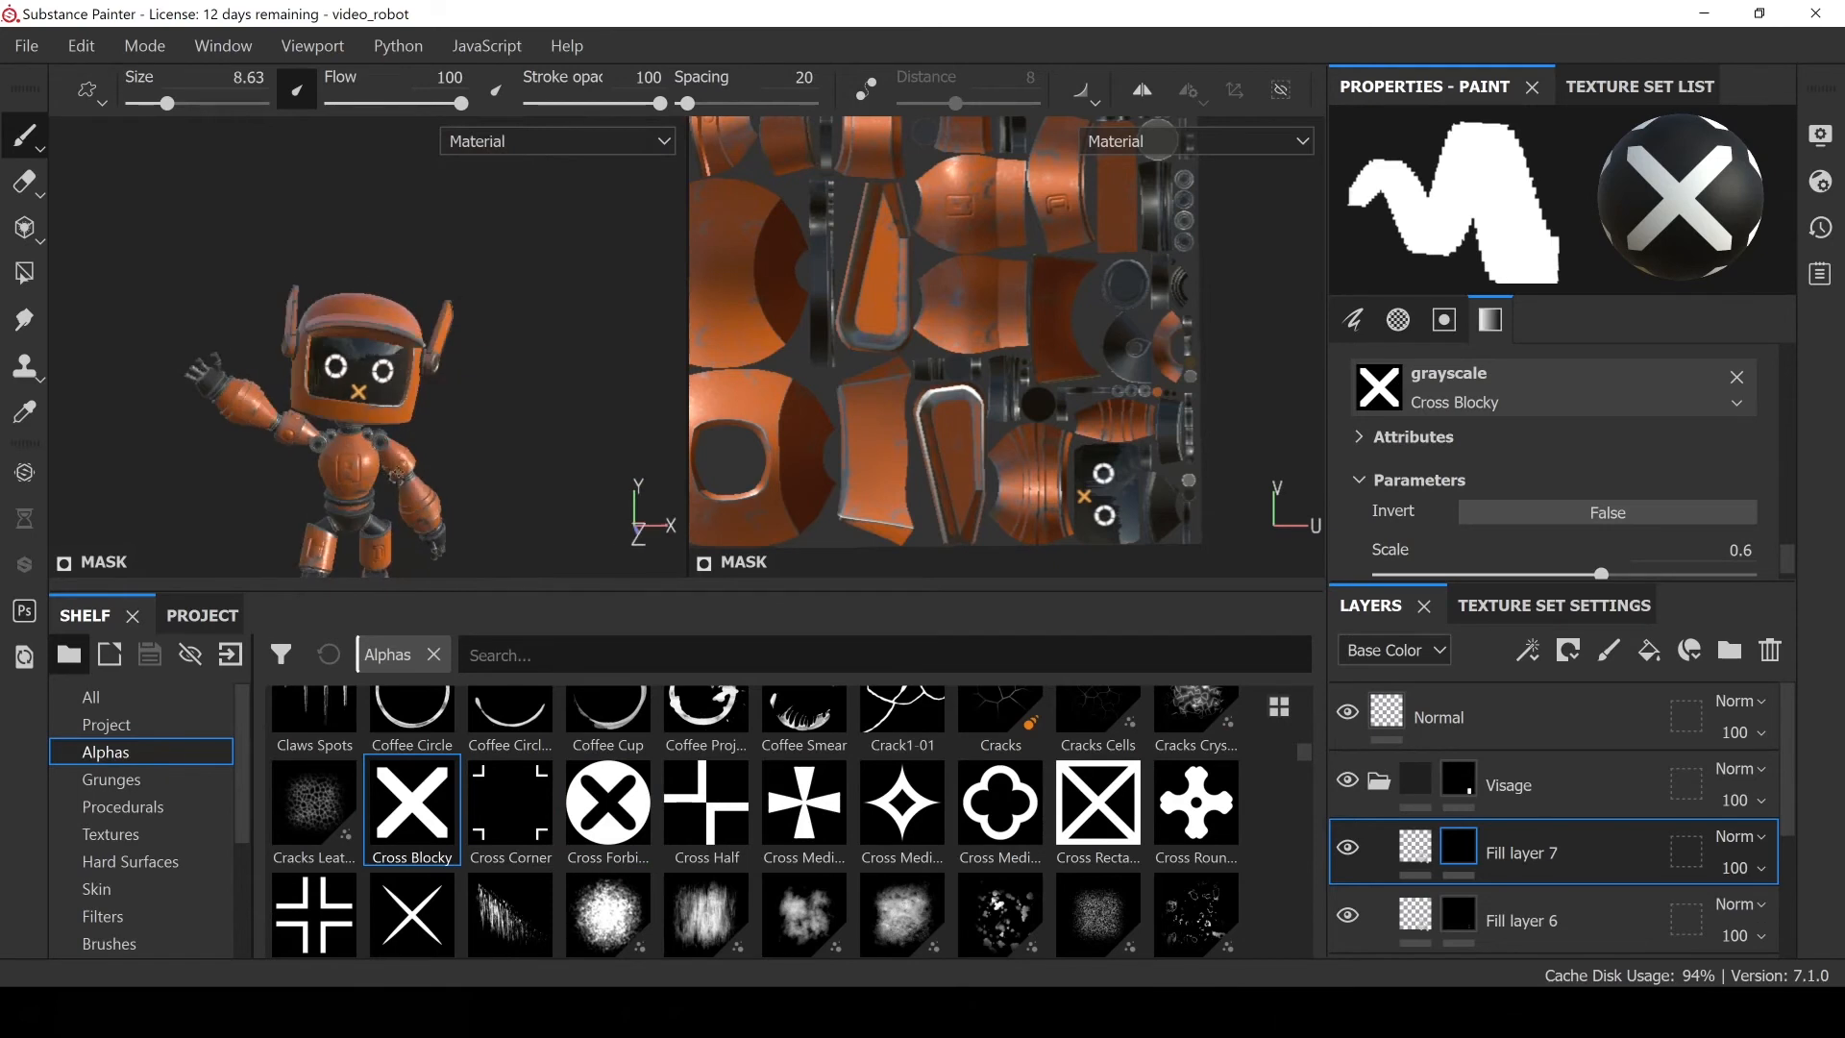
{"action": "middle_click_drag", "start_coordinate": [394, 475], "coordinate": [399, 329], "text": "alt"}
{"action": "key", "text": "ctrl+s"}
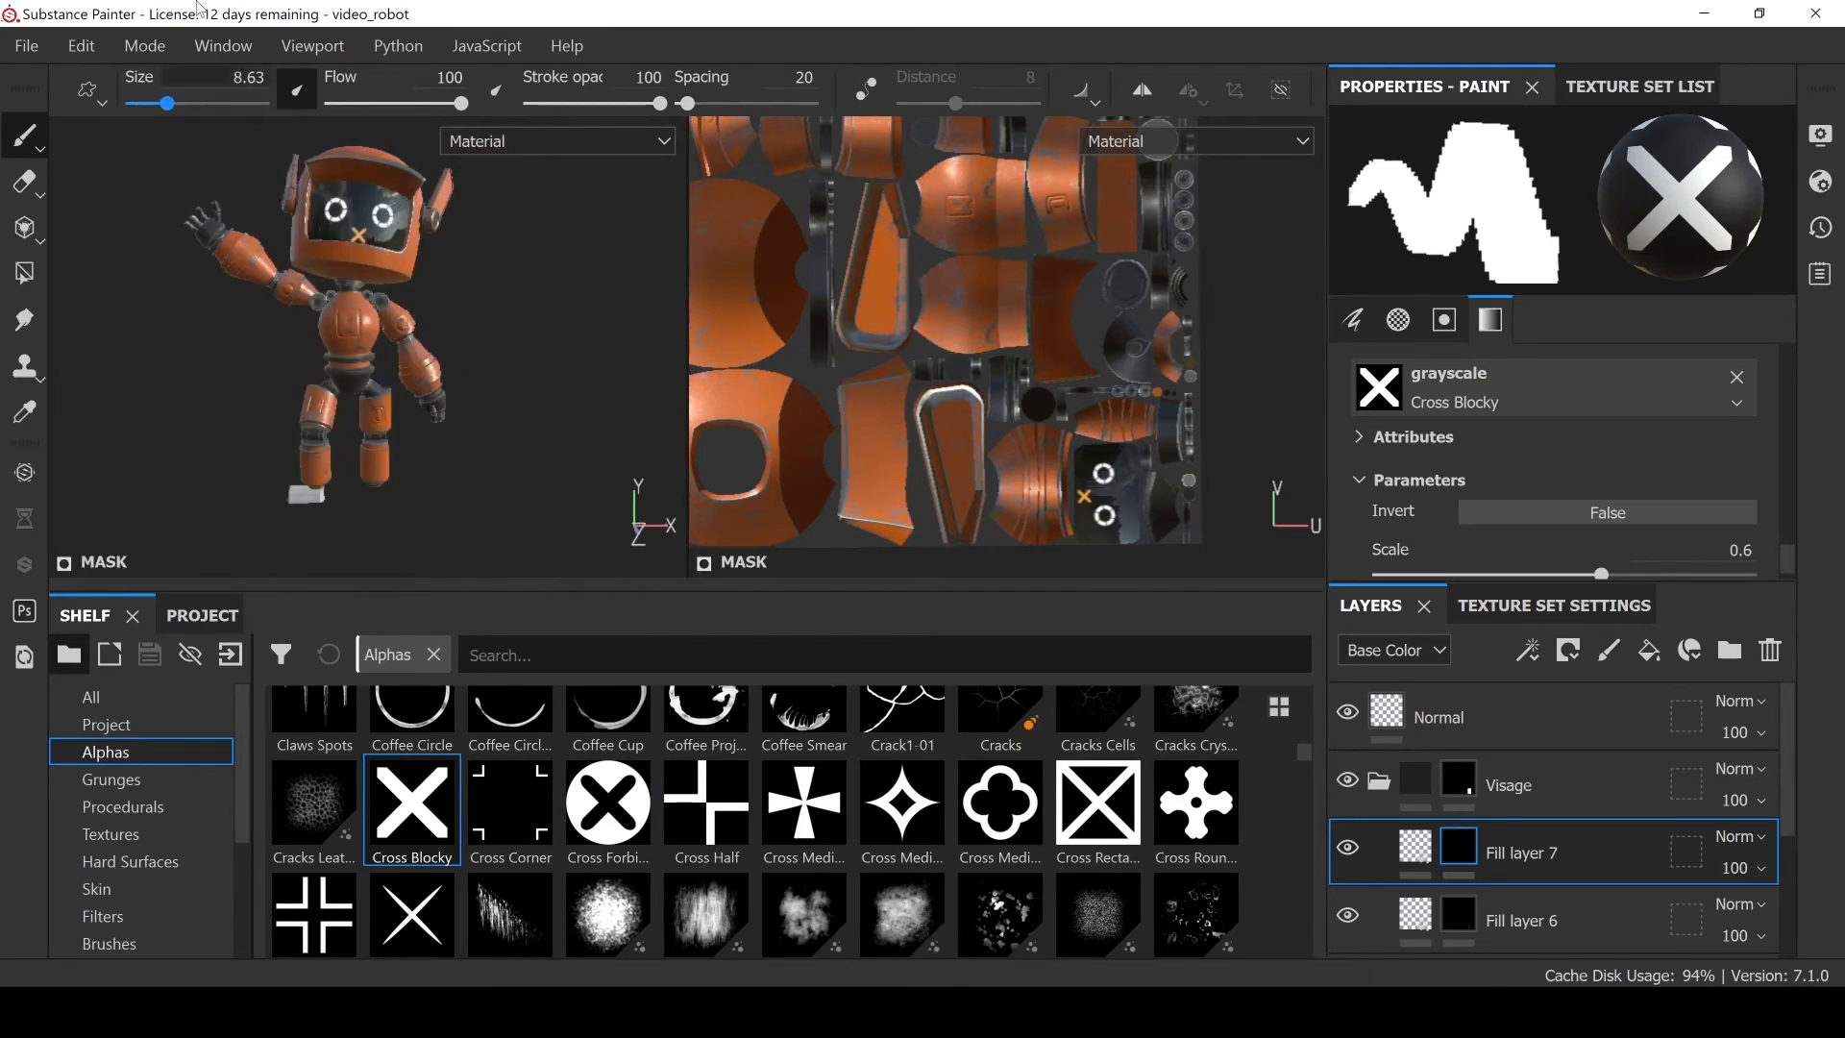
Rename the eyes' fill layer as Yeux and the mouth's fill layer as Bouche
{"action": "scroll", "coordinate": [381, 240], "scroll_direction": "up", "scroll_amount": 5}
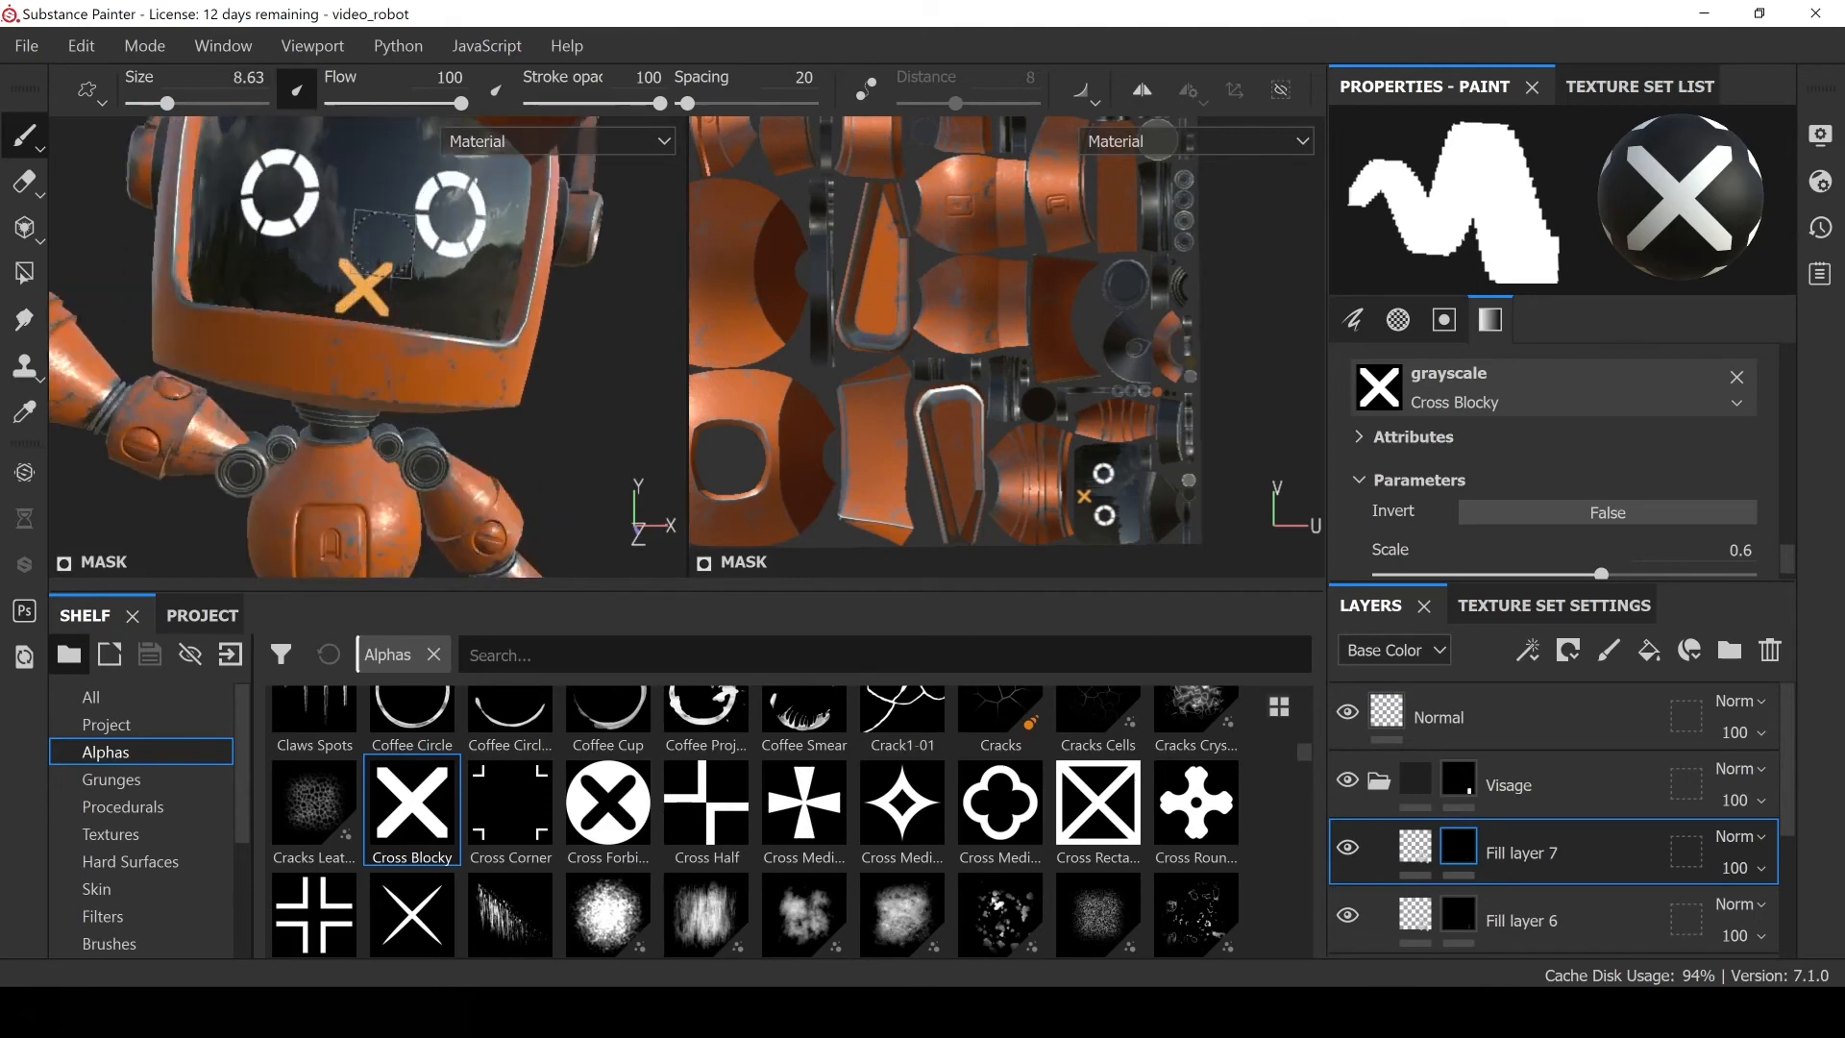
{"action": "left_click_drag", "start_coordinate": [382, 240], "coordinate": [429, 380], "text": "alt"}
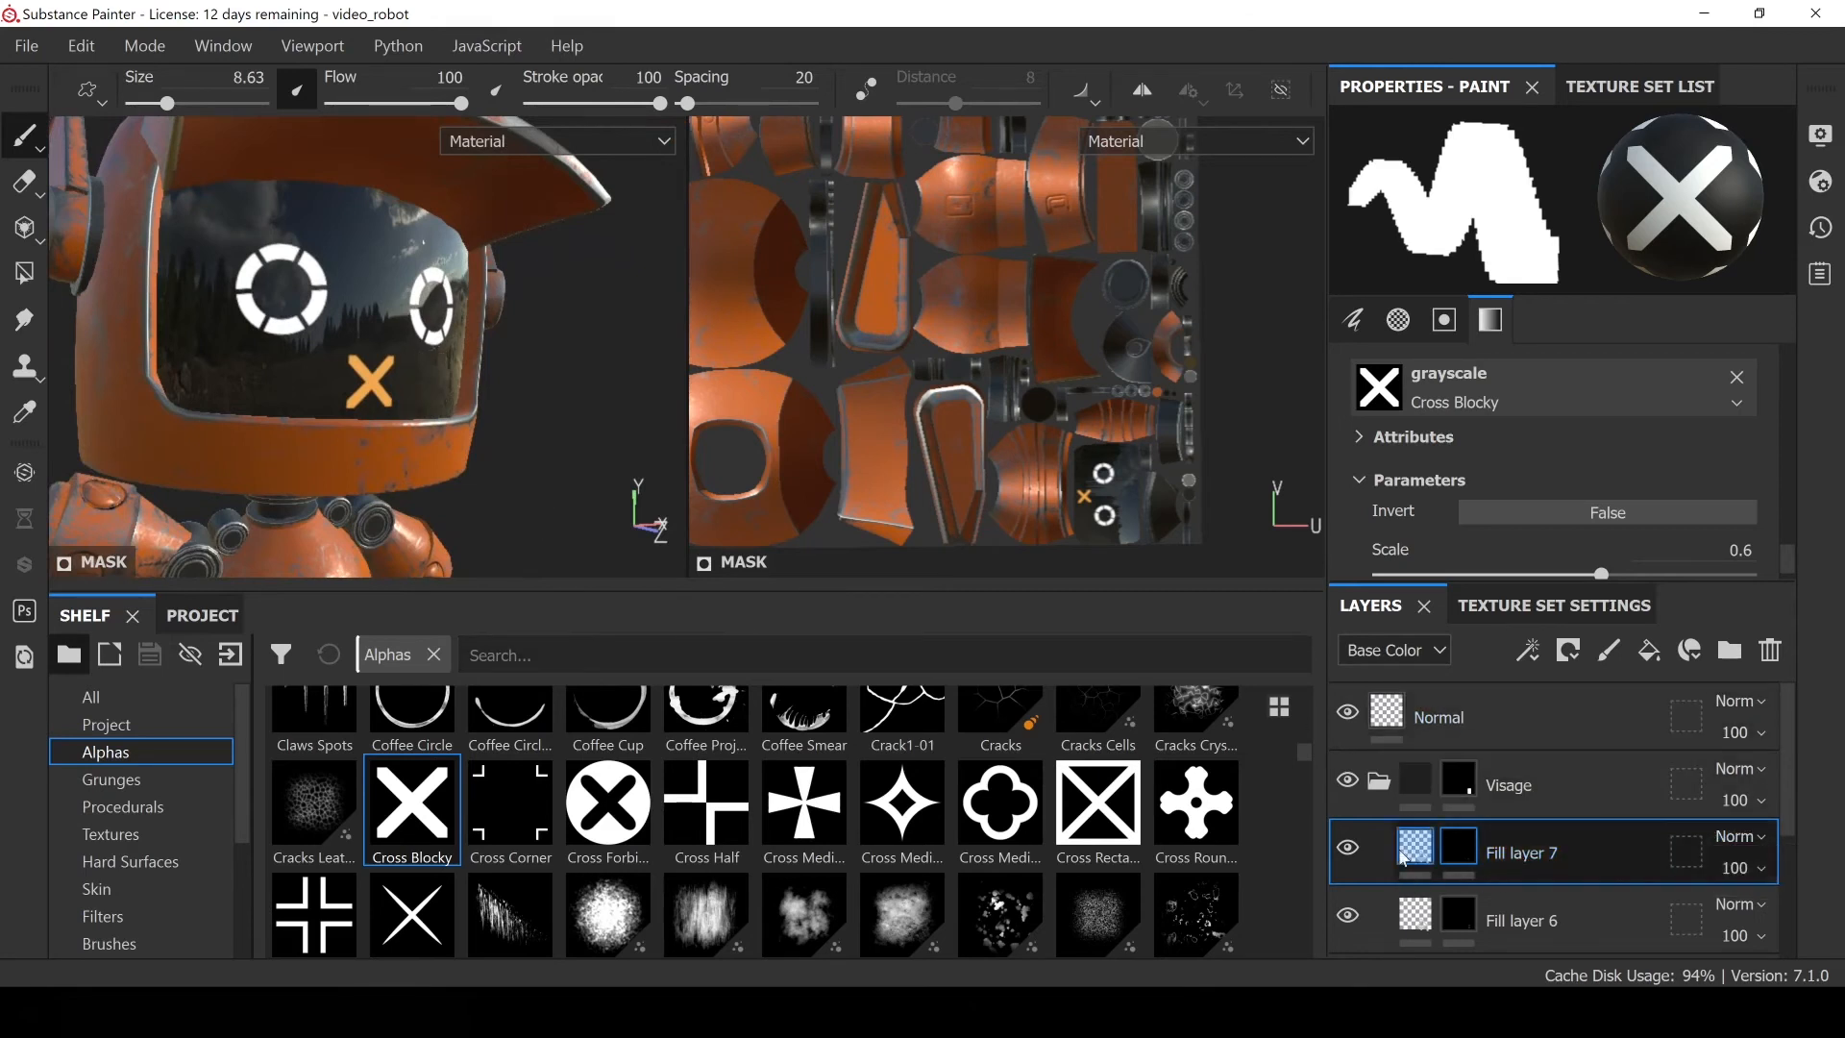
{"action": "double_click", "coordinate": [1530, 920]}
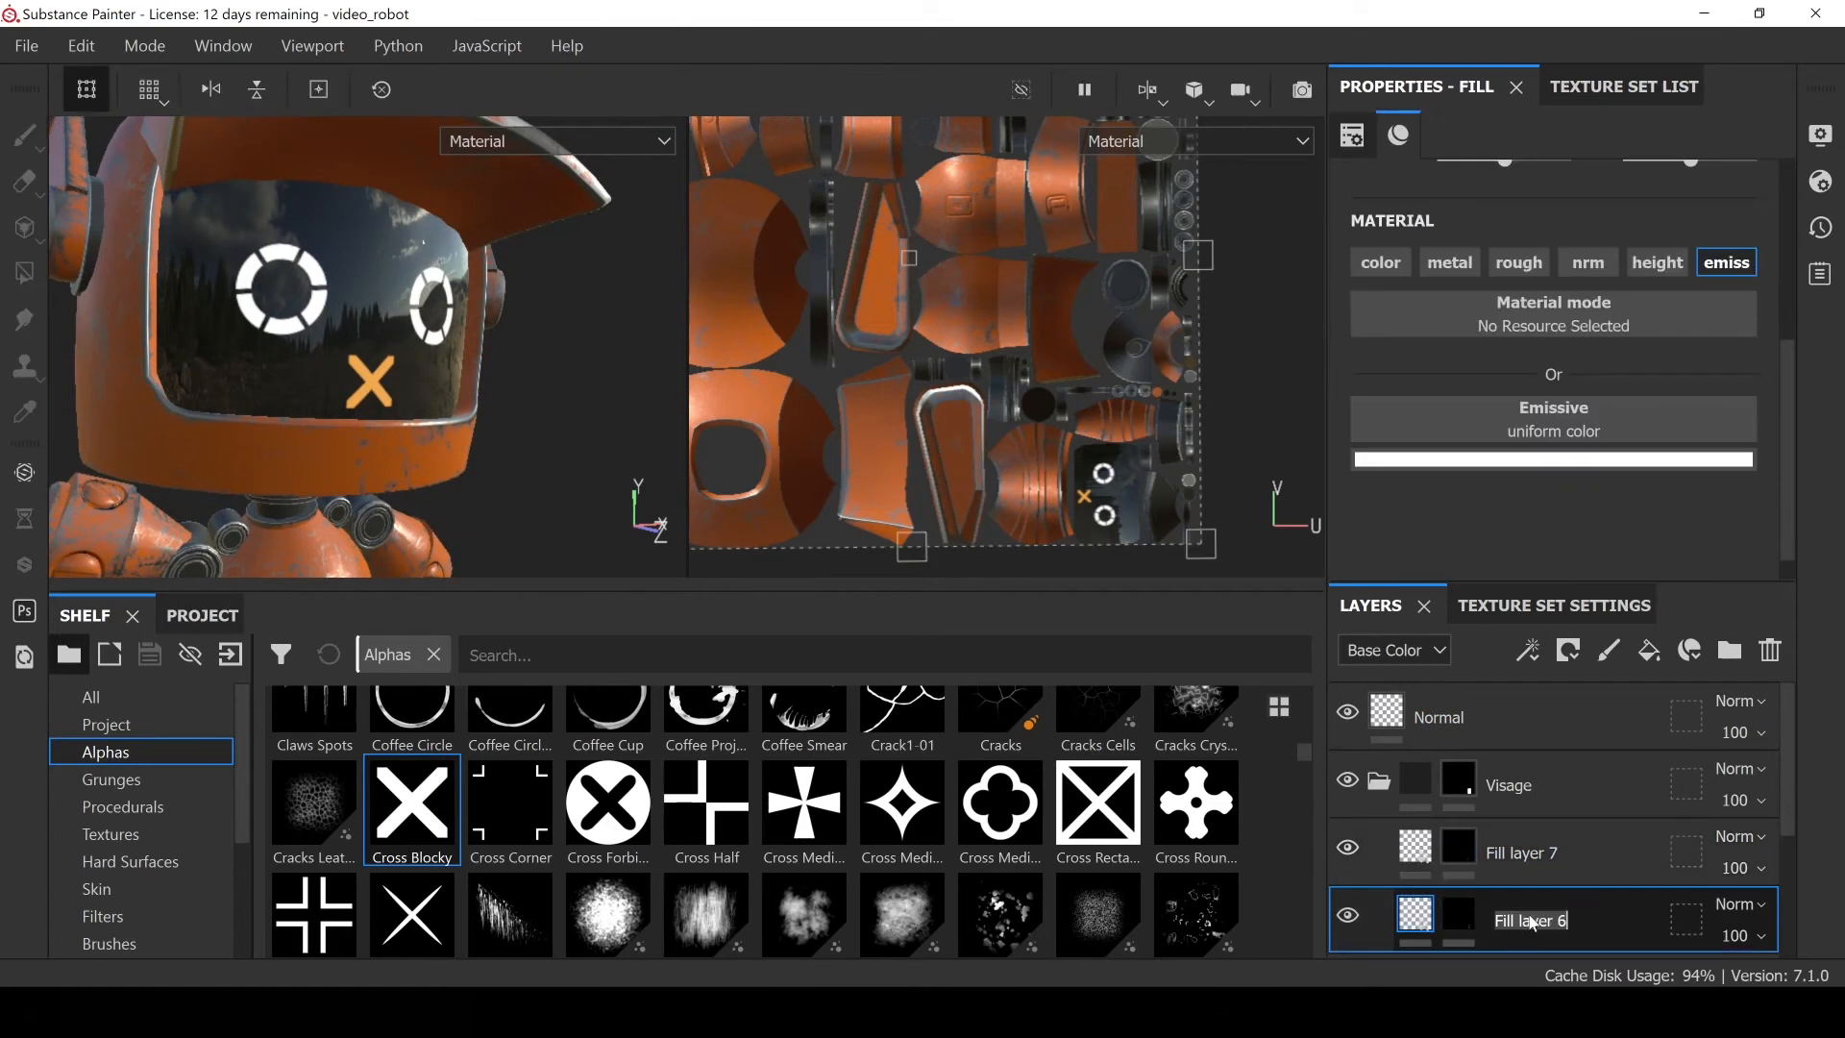
{"action": "type", "text": "Yeux"}
{"action": "double_click", "coordinate": [1522, 854]}
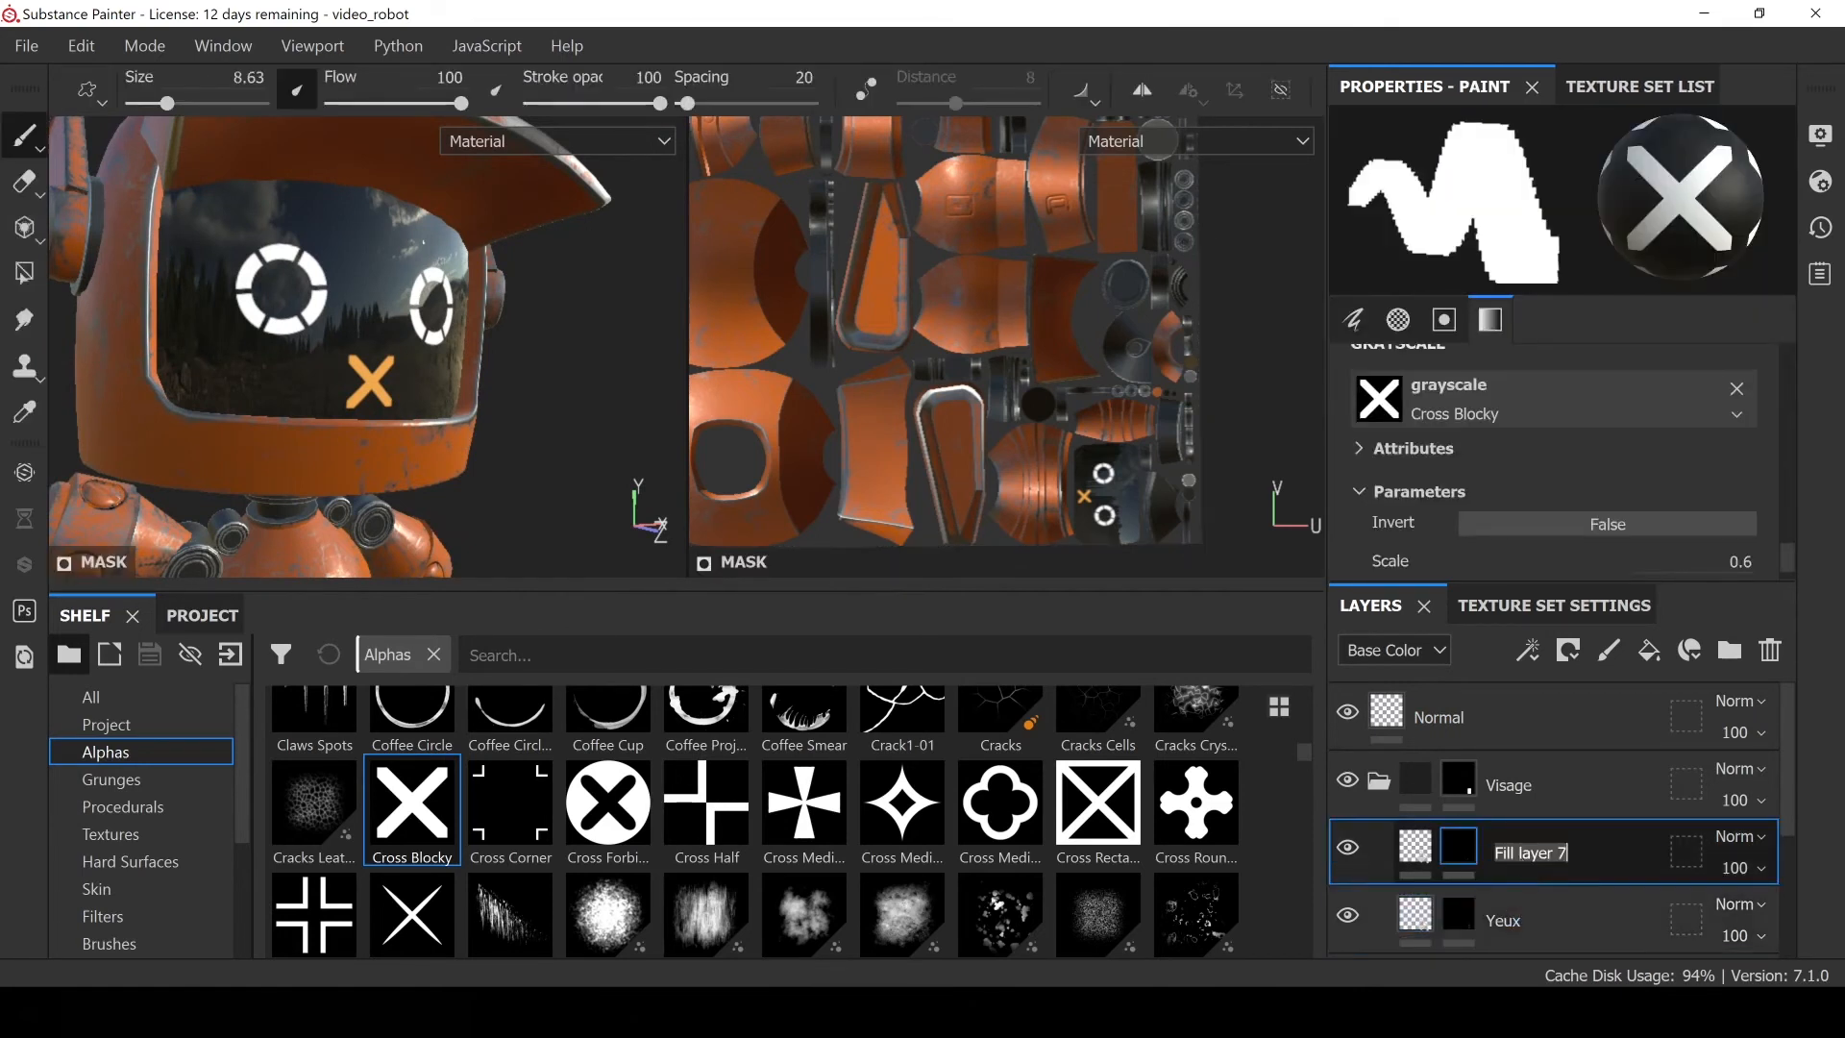
{"action": "type", "text": "Bouche"}
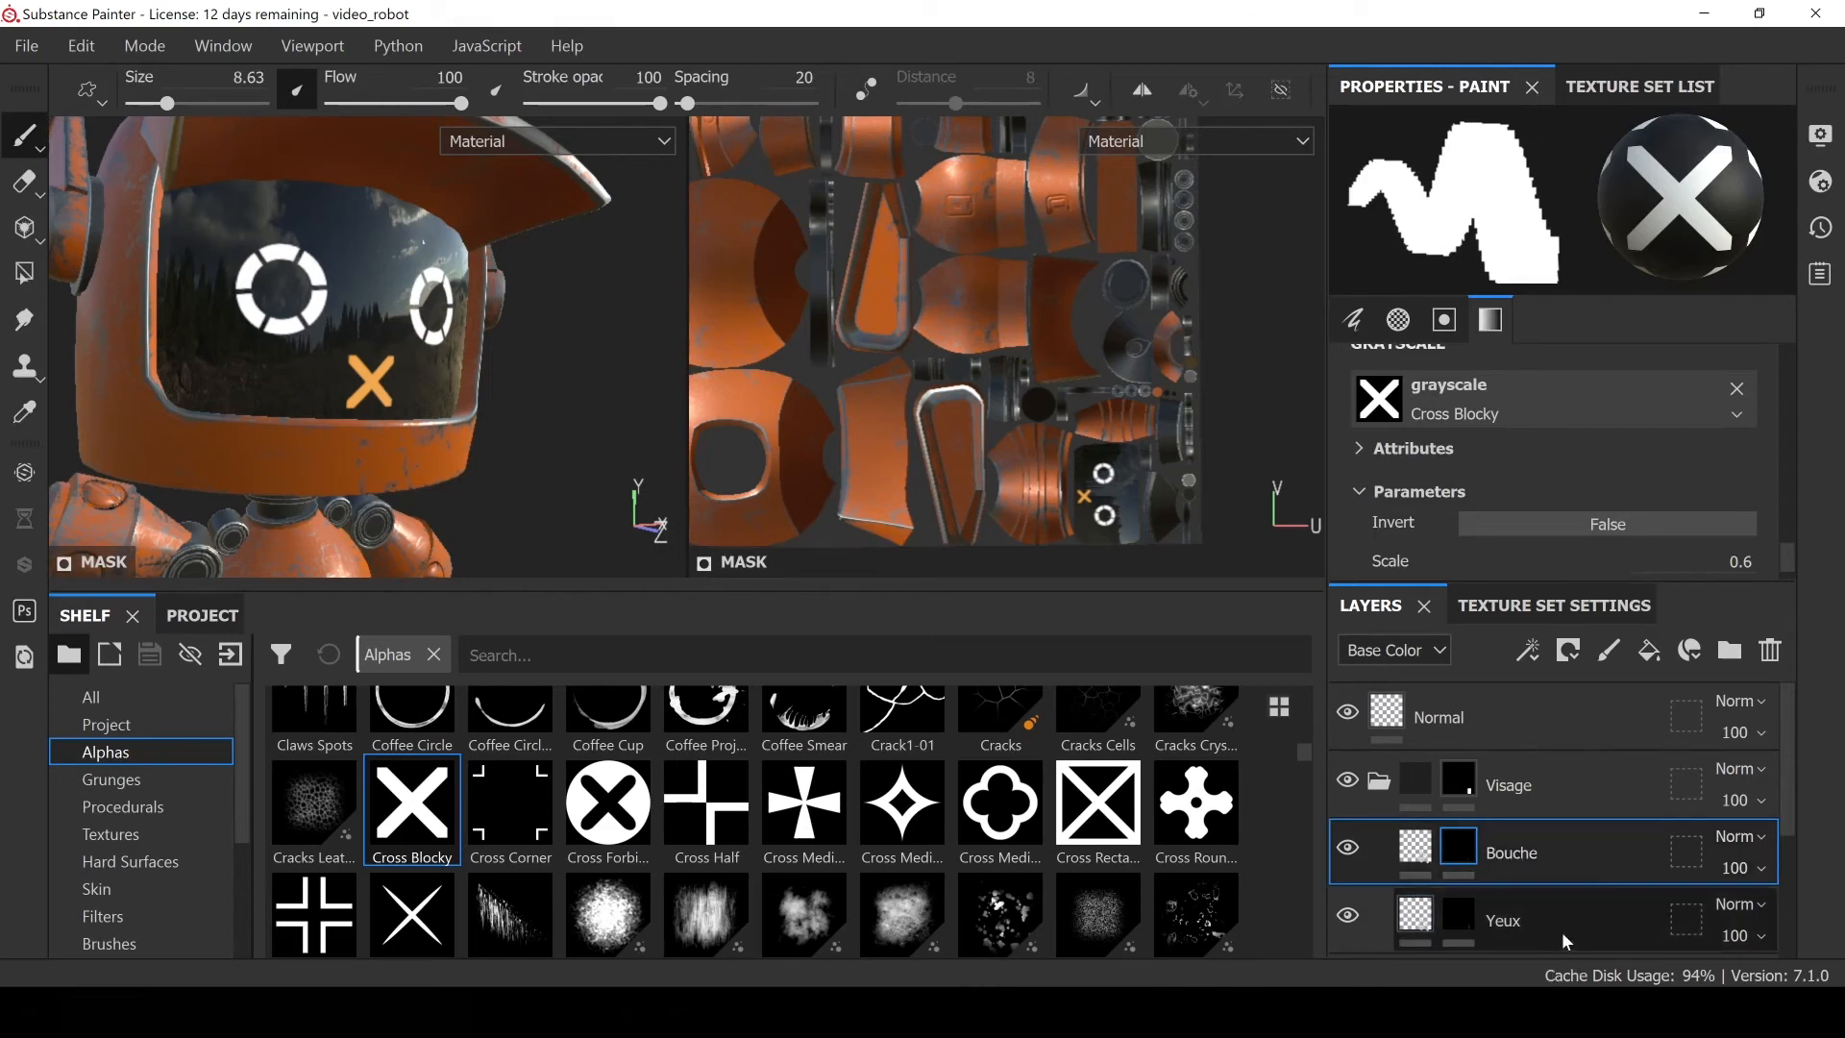
Add a filter to the mask of the Yeux layer and load Blur Slope into it
{"action": "double_click", "coordinate": [1526, 920]}
{"action": "scroll", "coordinate": [1537, 908], "scroll_direction": "down", "scroll_amount": 1}
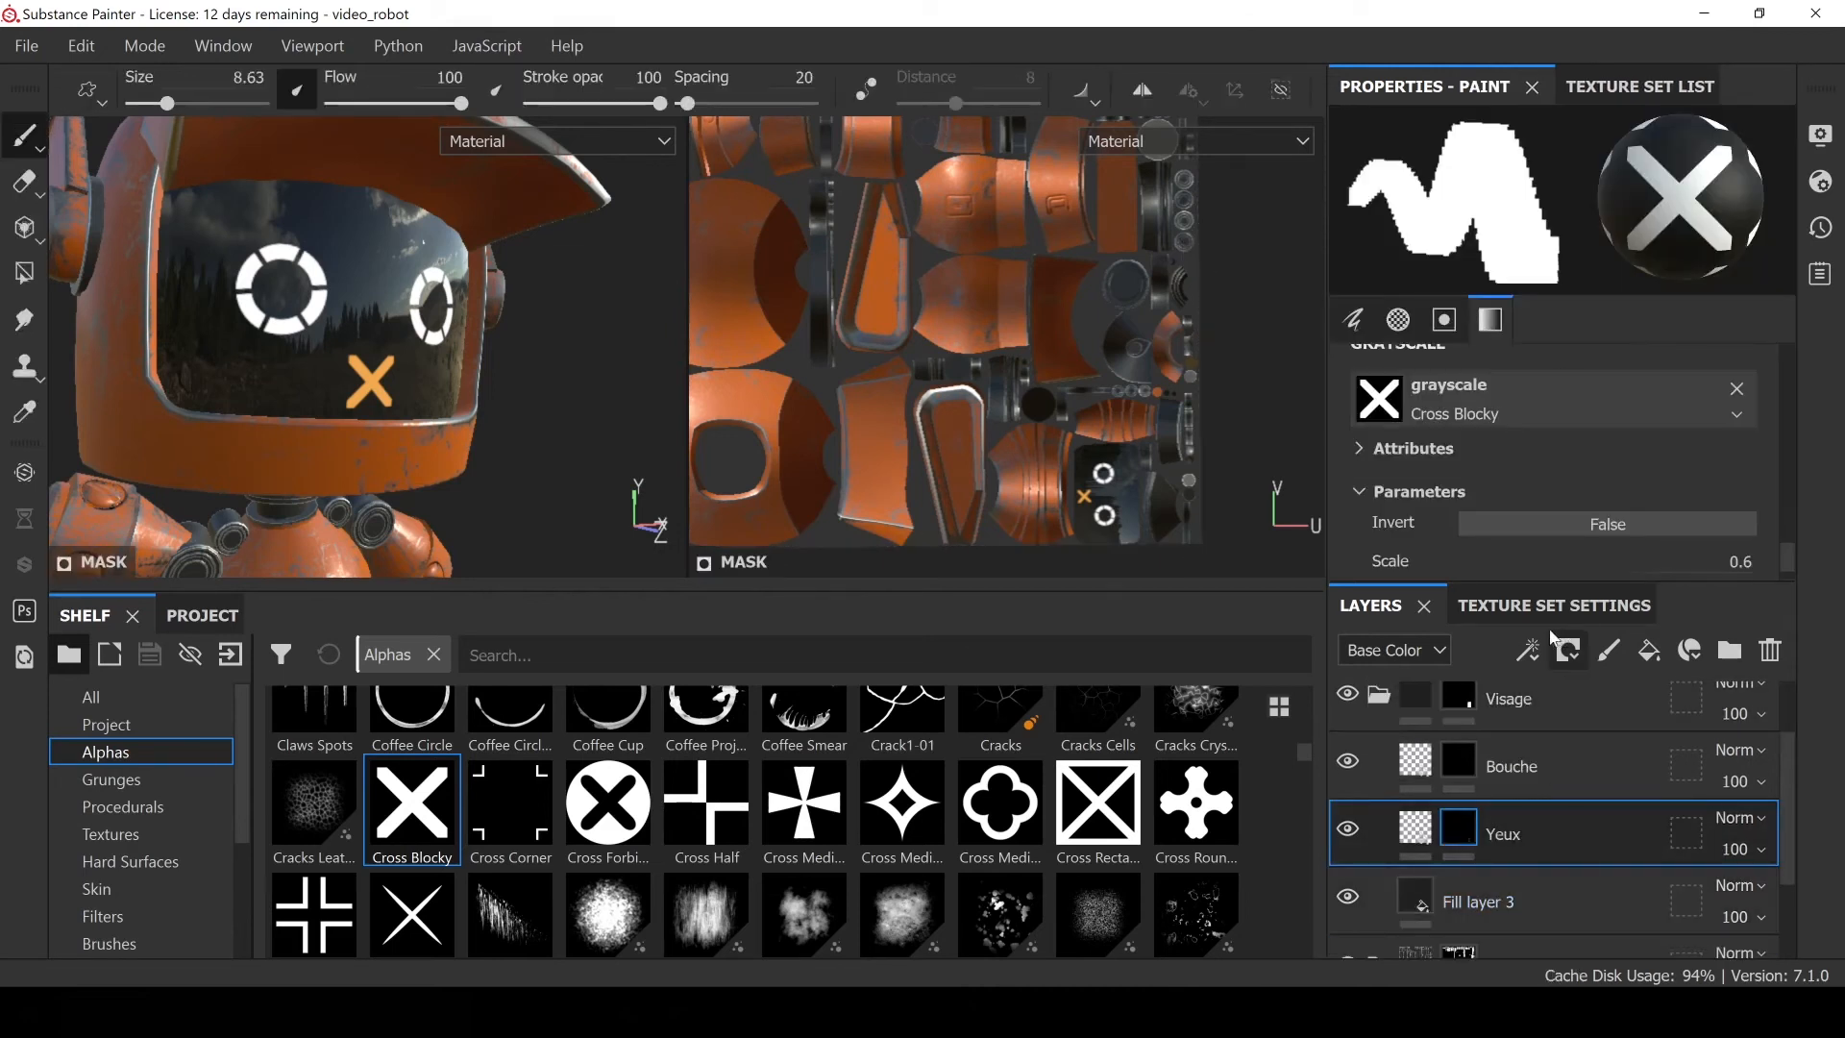
{"action": "left_click", "coordinate": [1527, 651]}
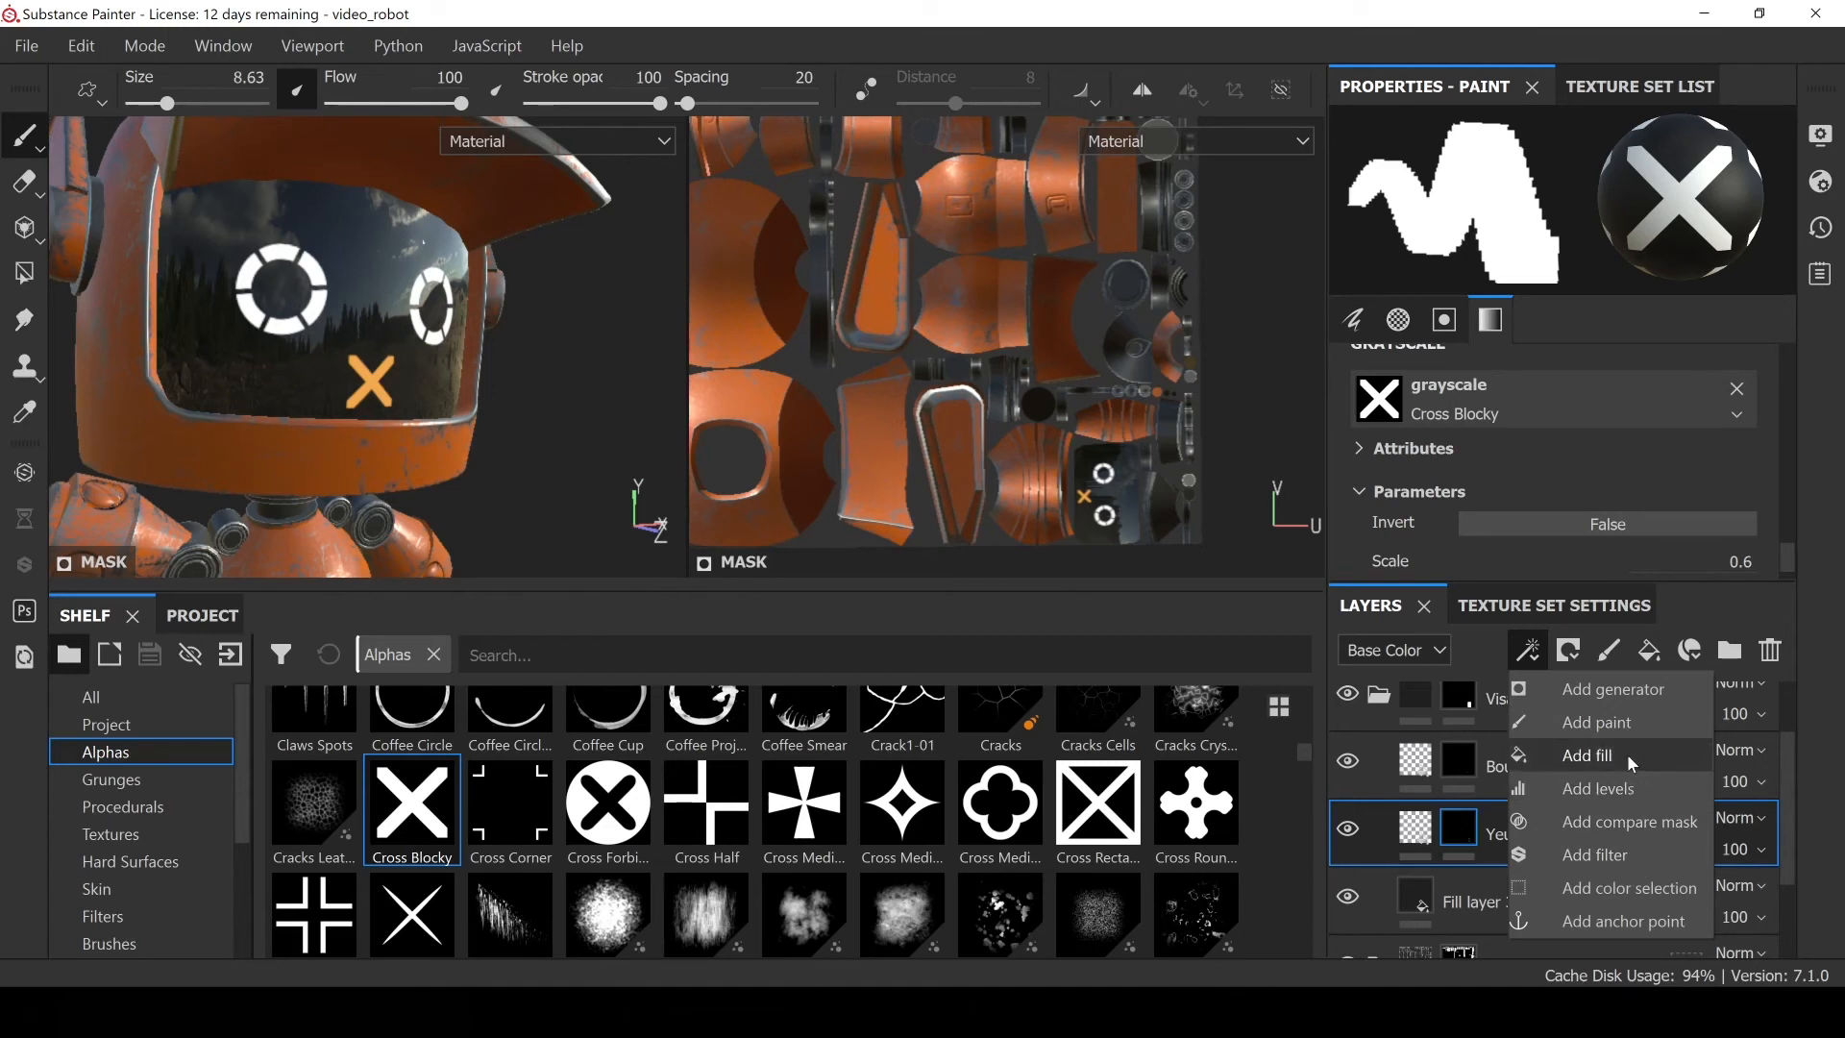
{"action": "left_click", "coordinate": [1616, 853]}
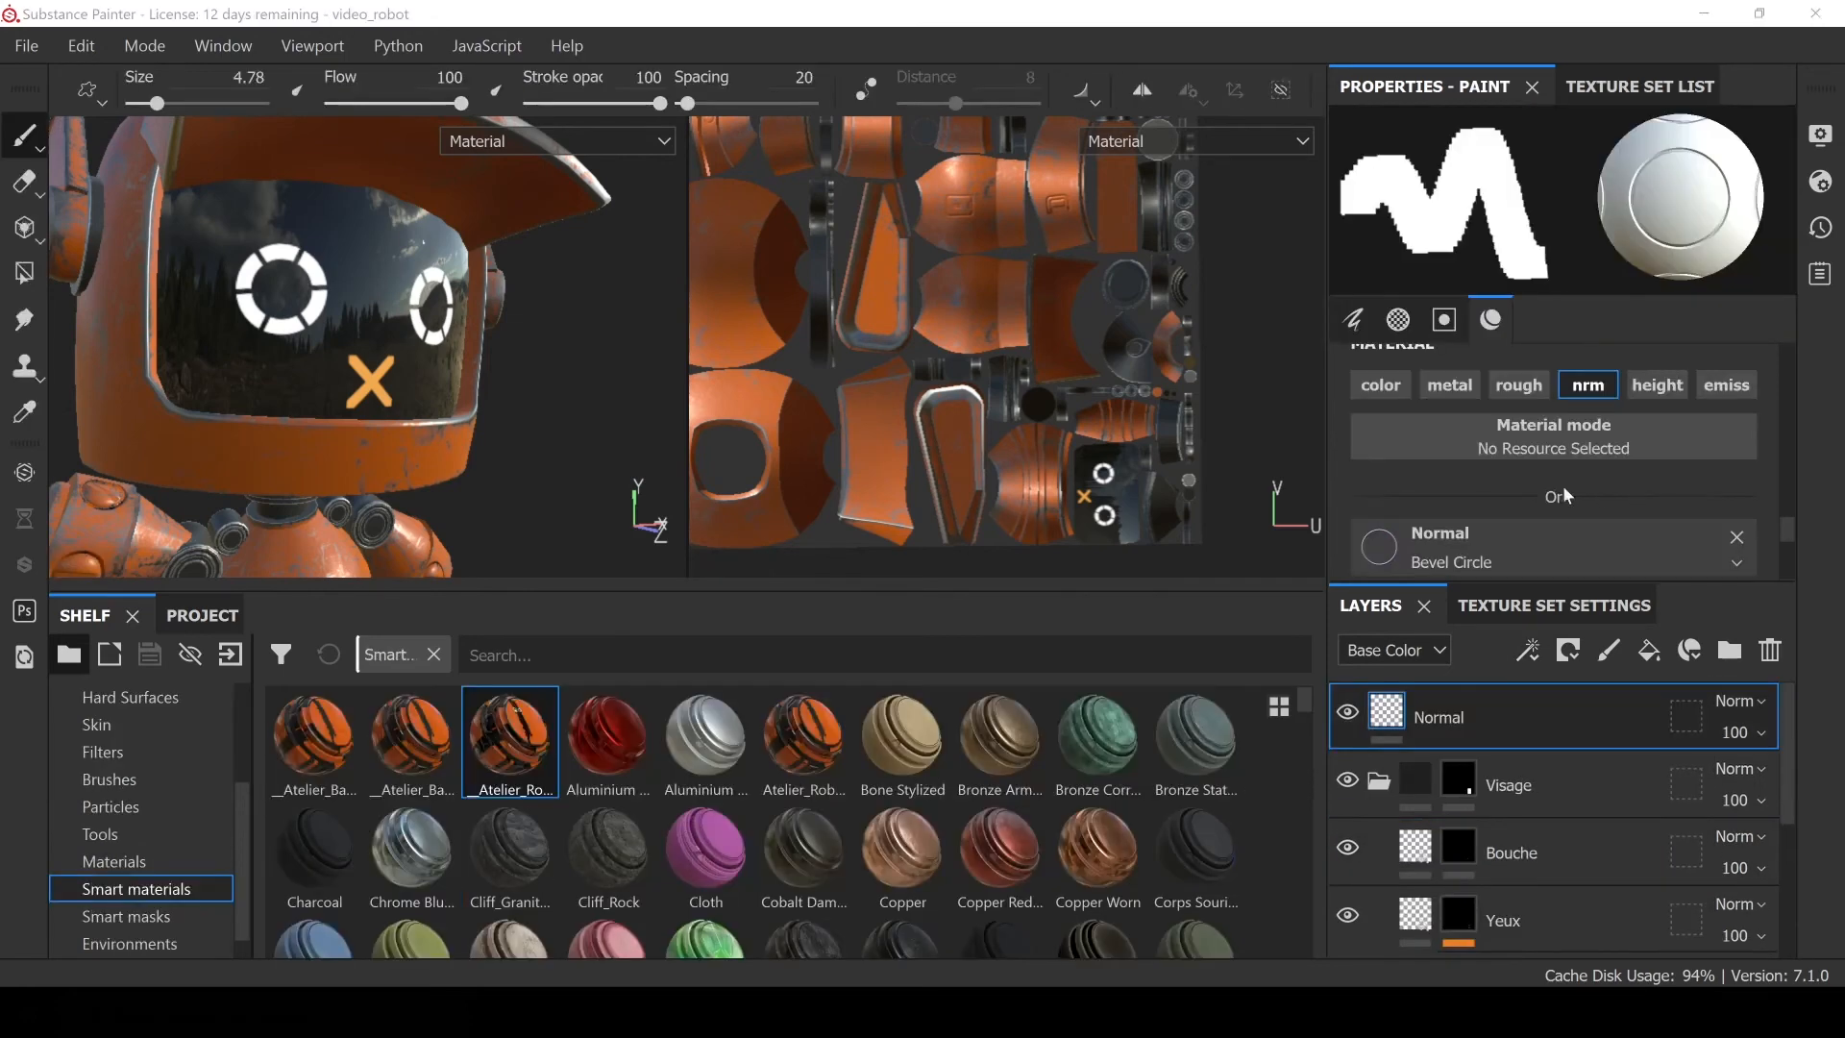
{"action": "left_click", "coordinate": [1457, 921]}
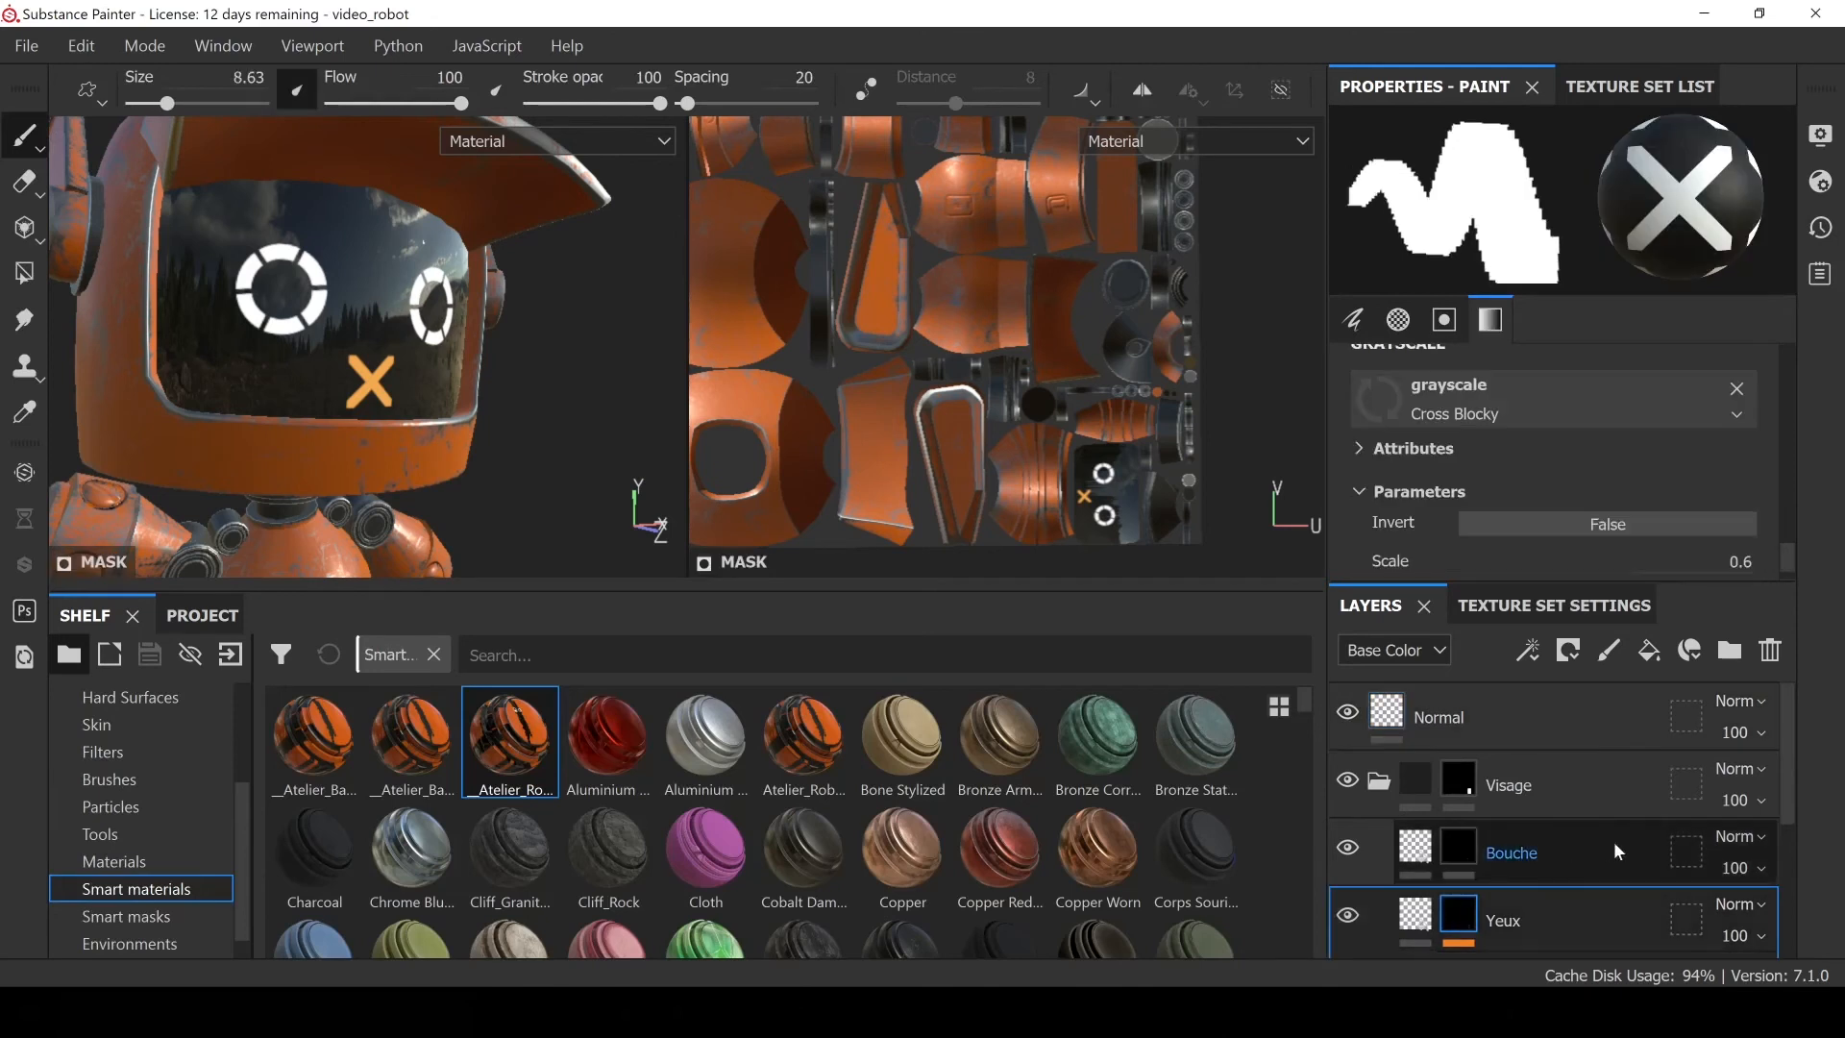
{"action": "left_click_drag", "start_coordinate": [1785, 713], "coordinate": [1788, 774]}
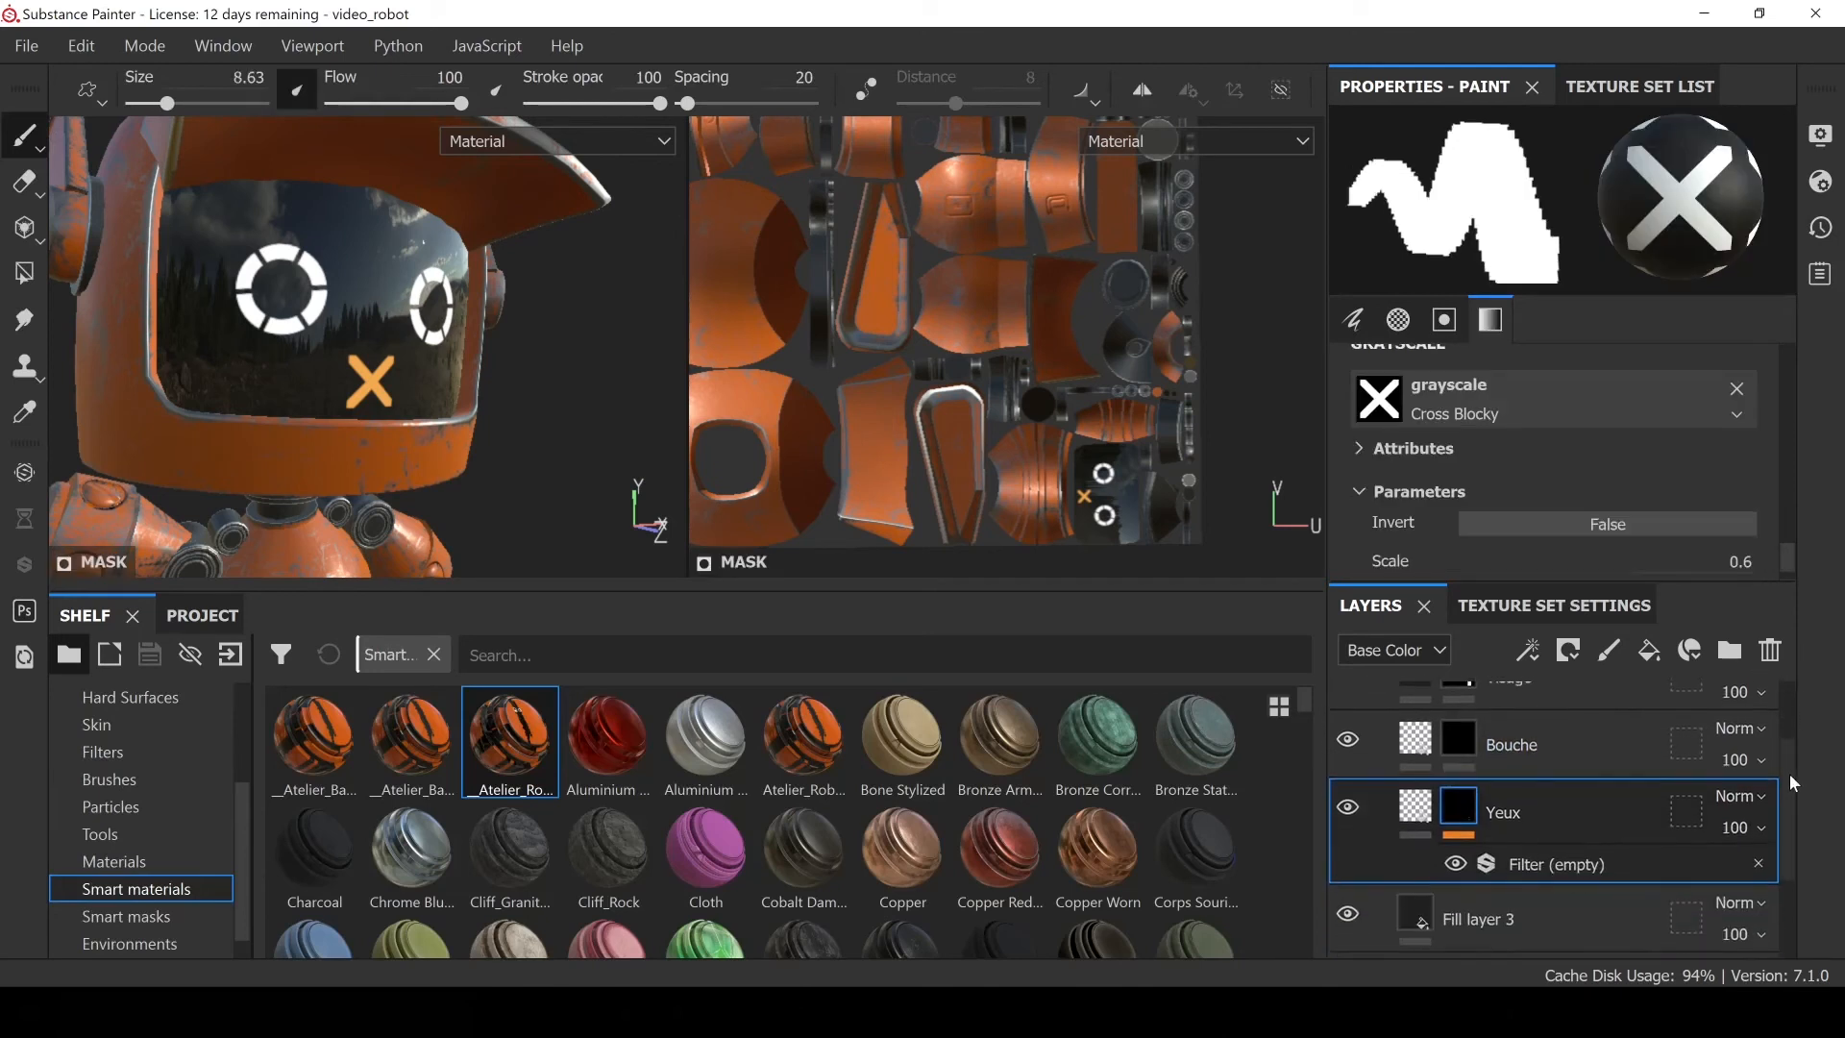
{"action": "left_click", "coordinate": [1513, 865]}
{"action": "left_click", "coordinate": [1587, 187]}
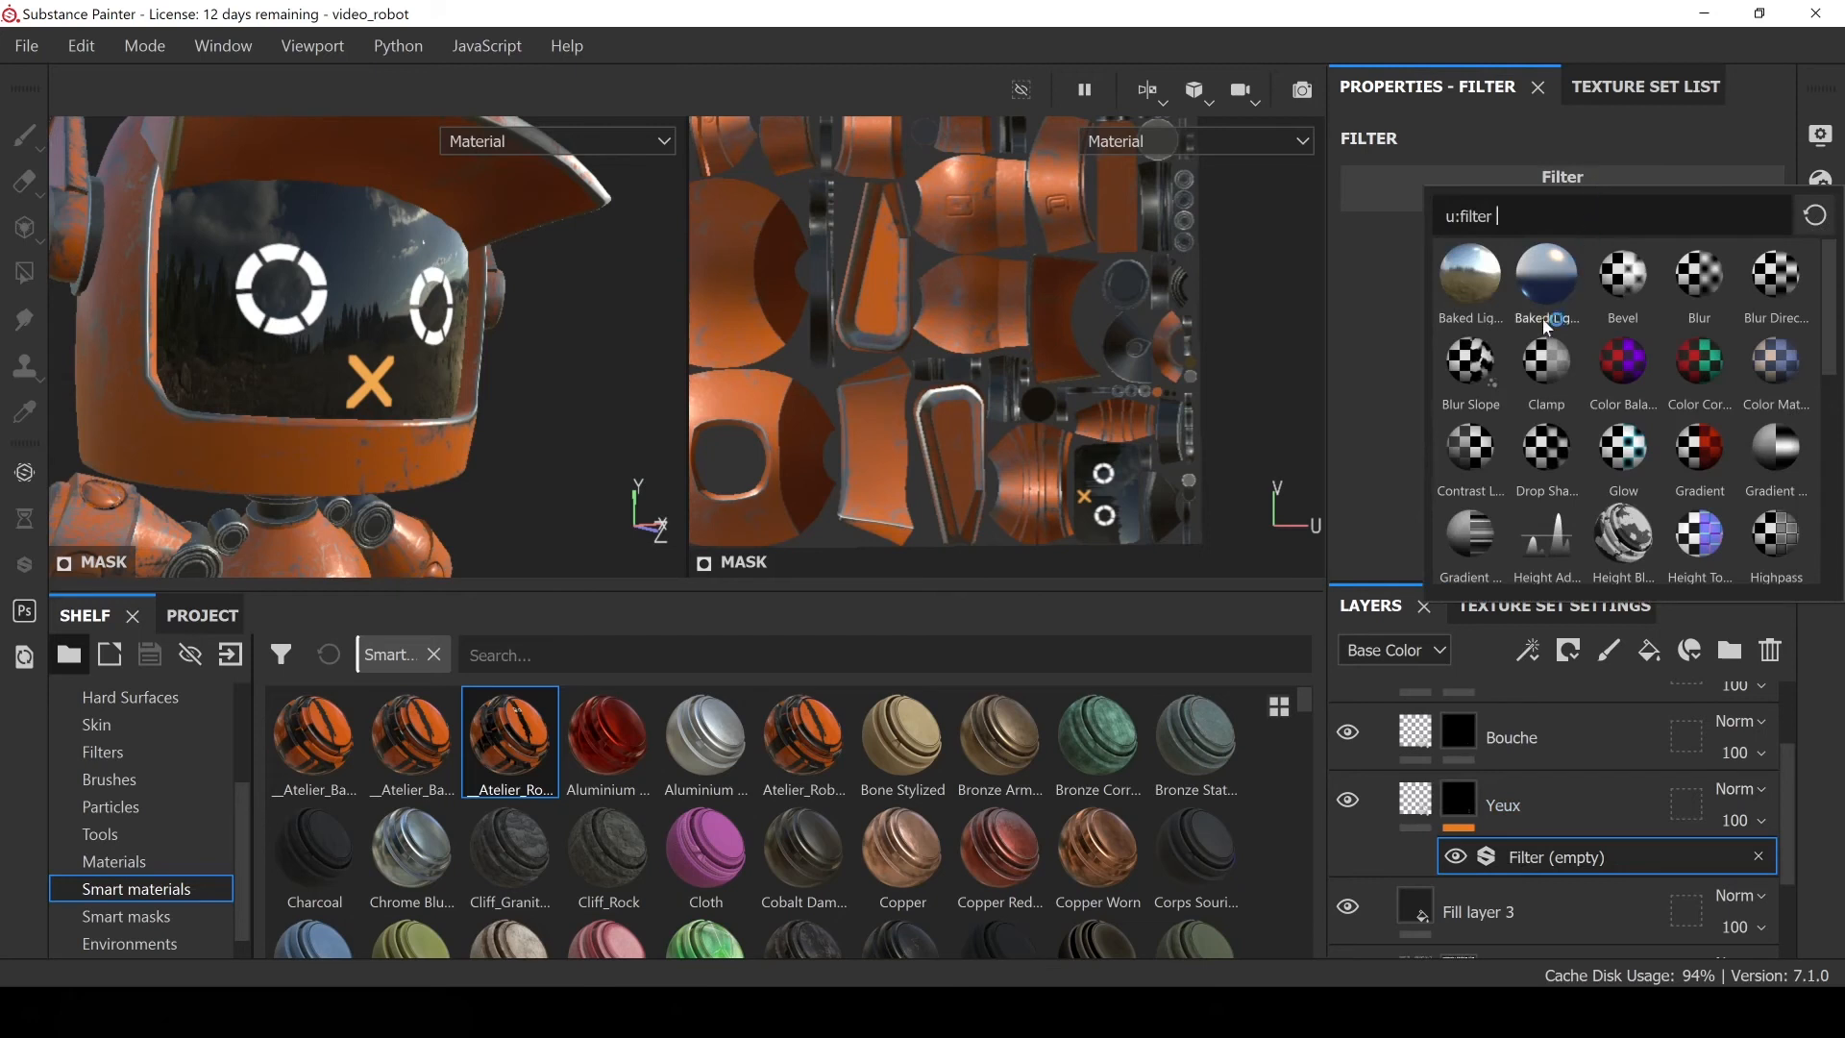
{"action": "left_click", "coordinate": [1474, 363]}
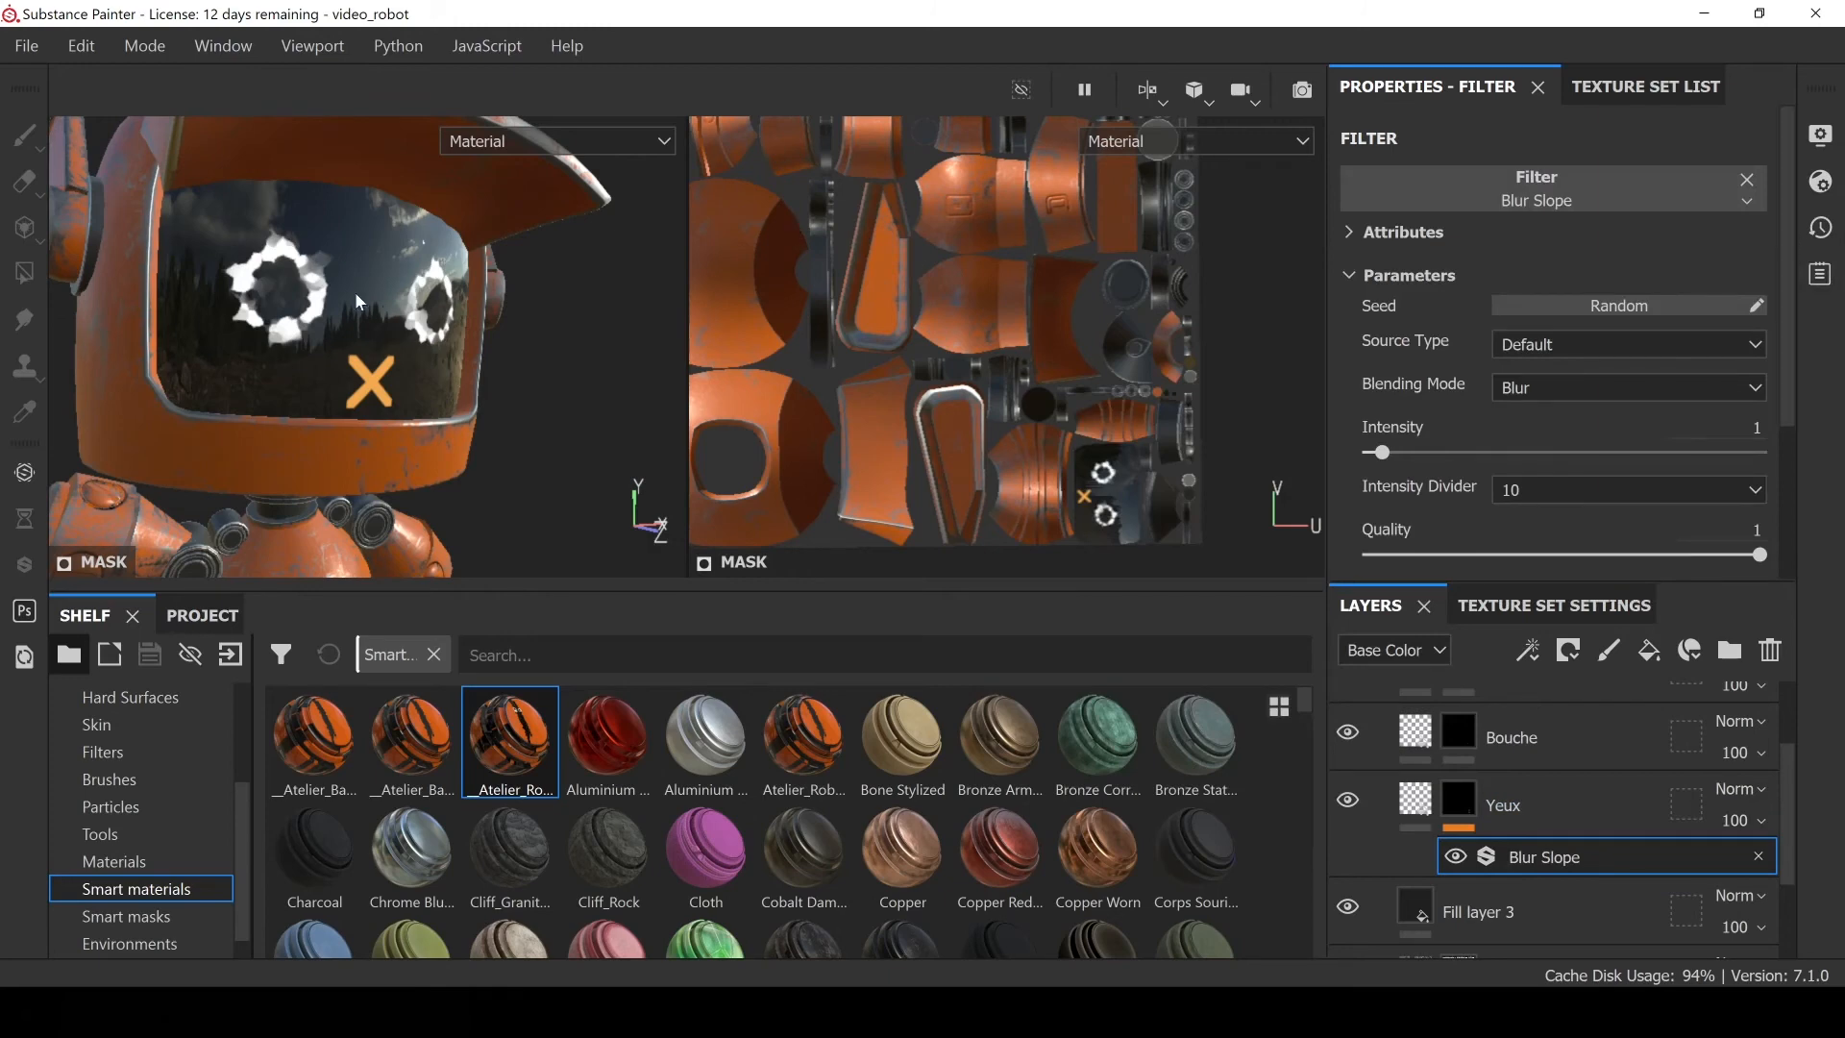
Examine the eyes up close, comparing them with the Blur Slope filter hidden and shown
{"action": "scroll", "coordinate": [357, 295], "scroll_direction": "down", "scroll_amount": 2}
{"action": "scroll", "coordinate": [286, 271], "scroll_direction": "up", "scroll_amount": 5}
{"action": "left_click_drag", "start_coordinate": [372, 281], "coordinate": [415, 360], "text": "alt"}
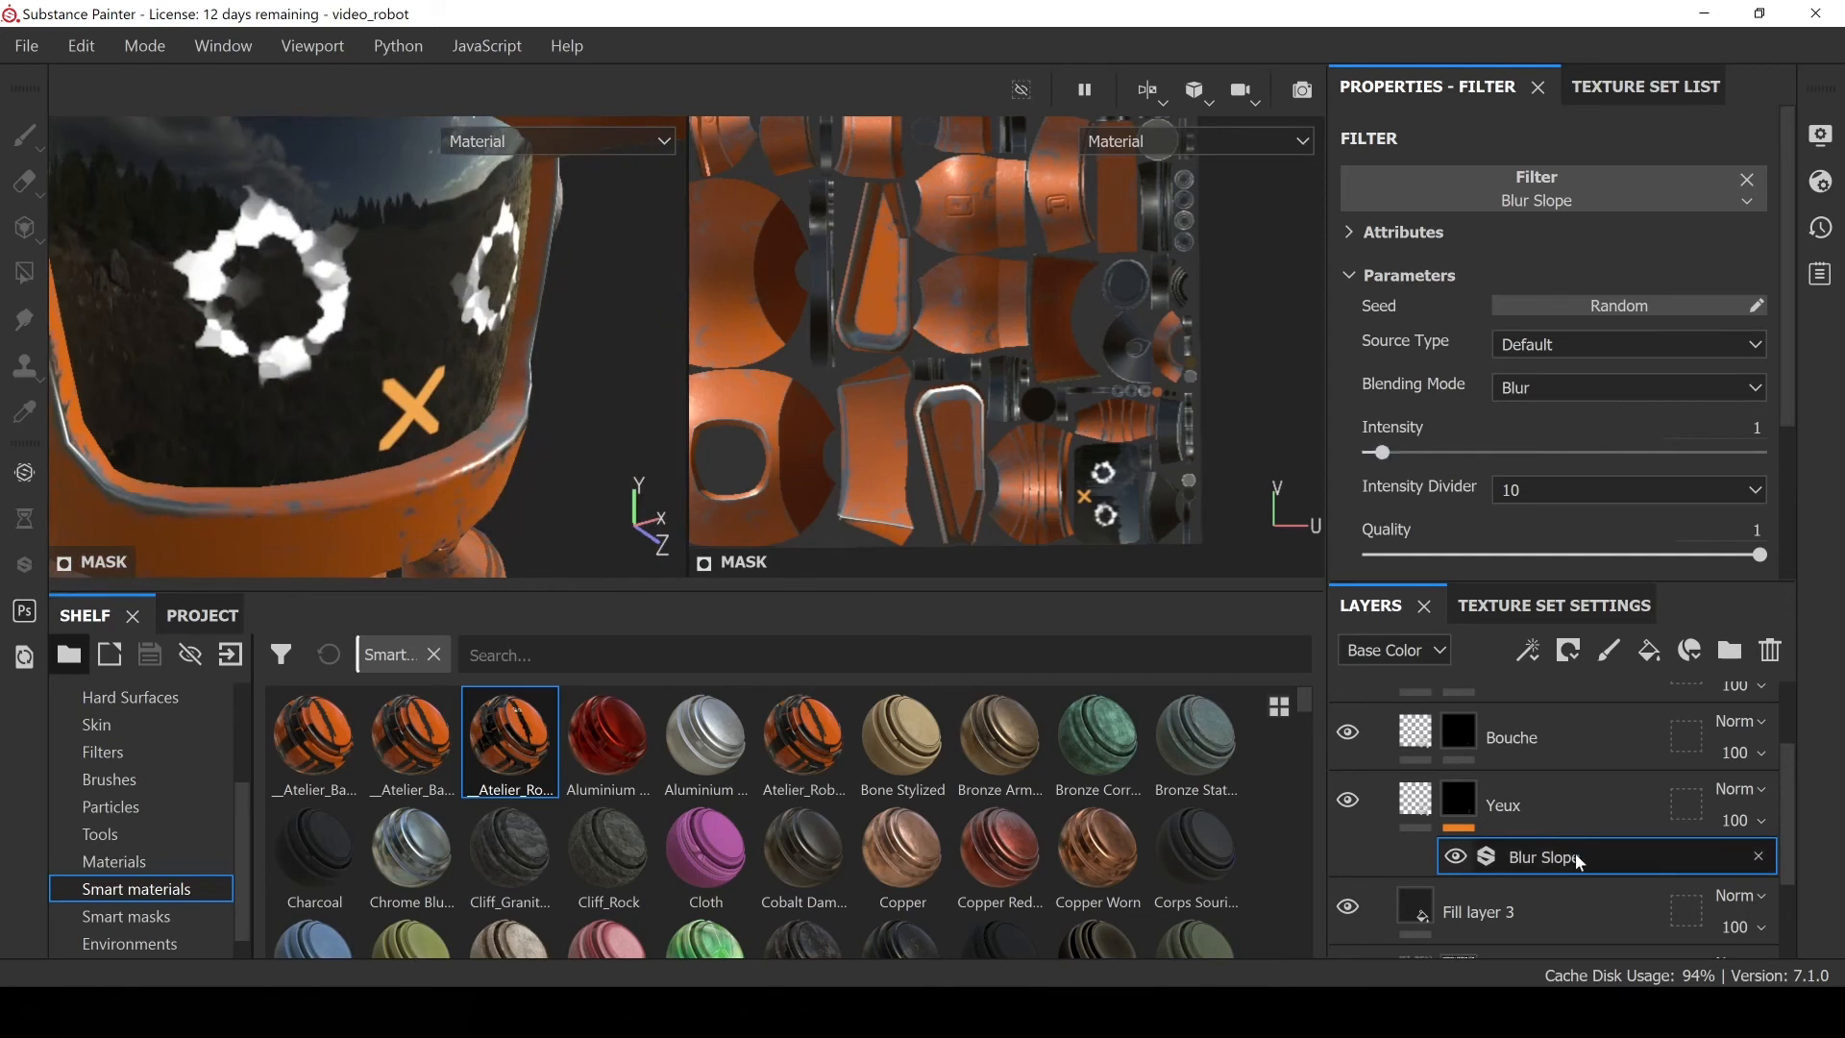
{"action": "left_click", "coordinate": [1456, 858]}
{"action": "left_click", "coordinate": [1456, 858]}
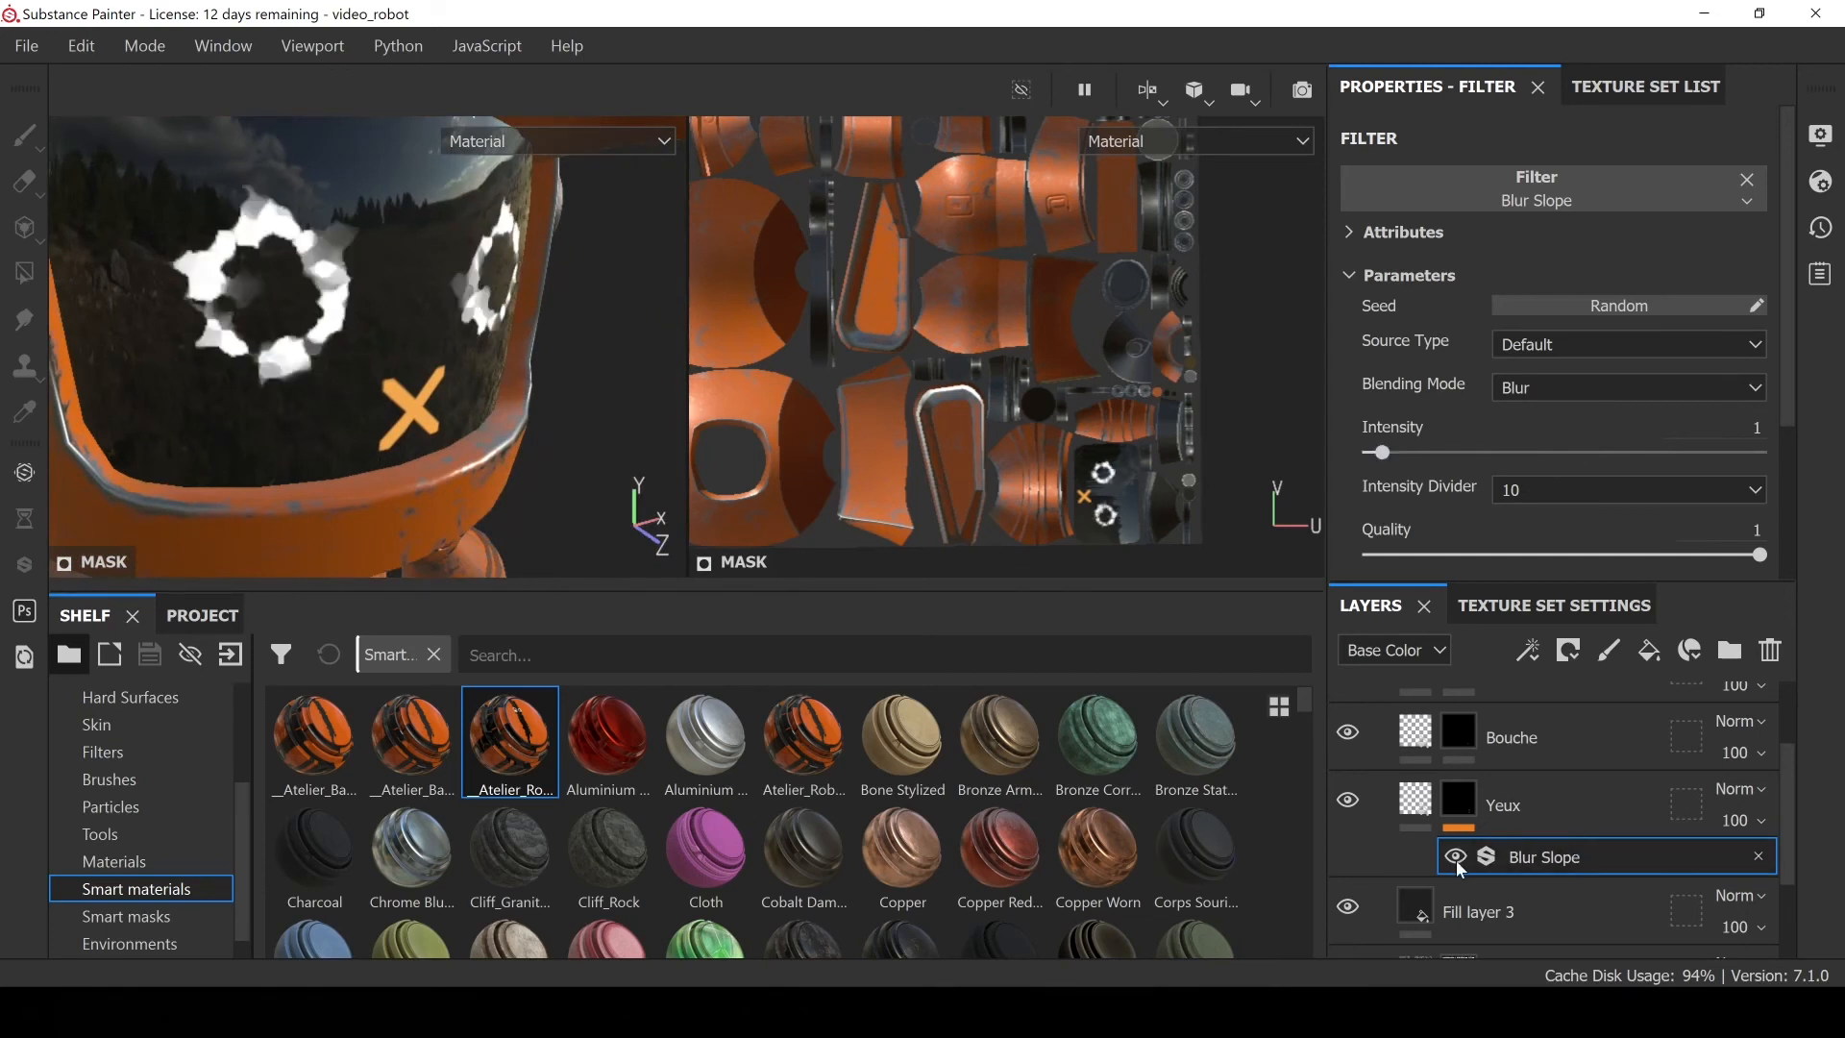
{"action": "left_click", "coordinate": [1455, 856]}
{"action": "left_click", "coordinate": [1456, 856]}
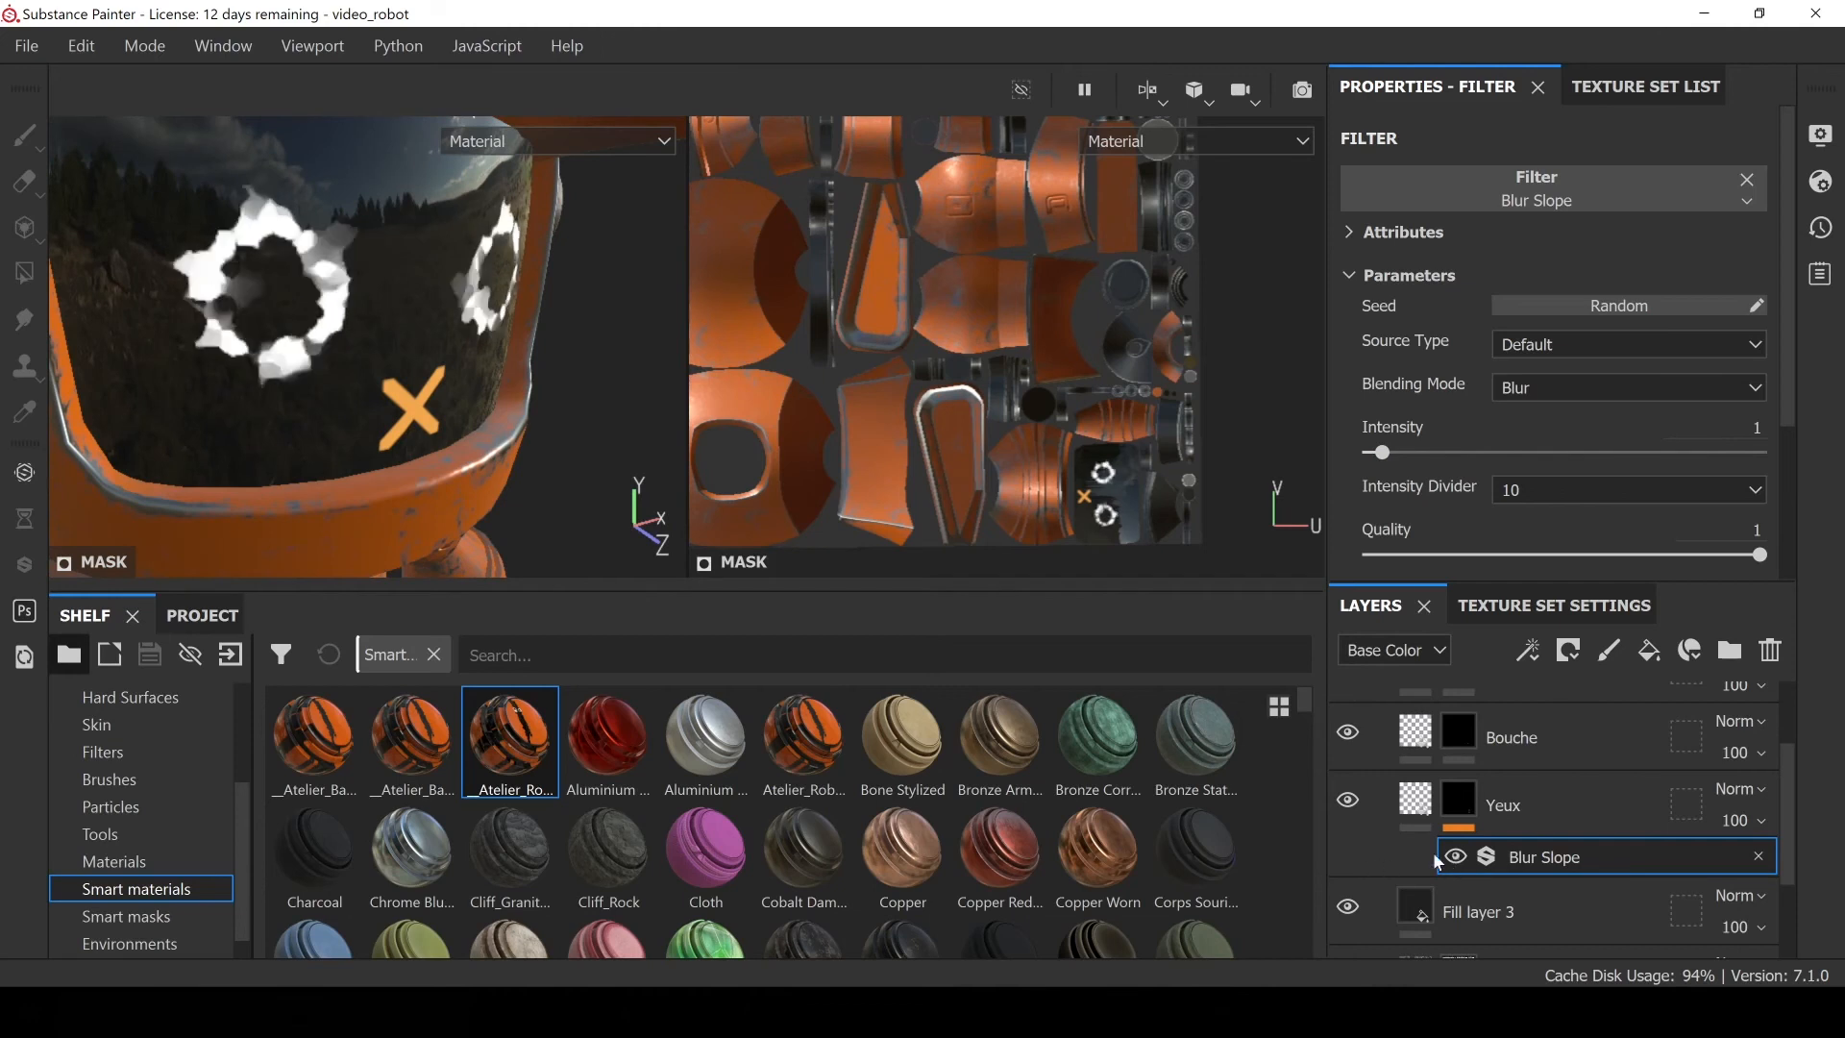
Check the Blur Slope filter's custom noise input and browse the procedural textures for a suitable noise
{"action": "left_click", "coordinate": [1600, 858]}
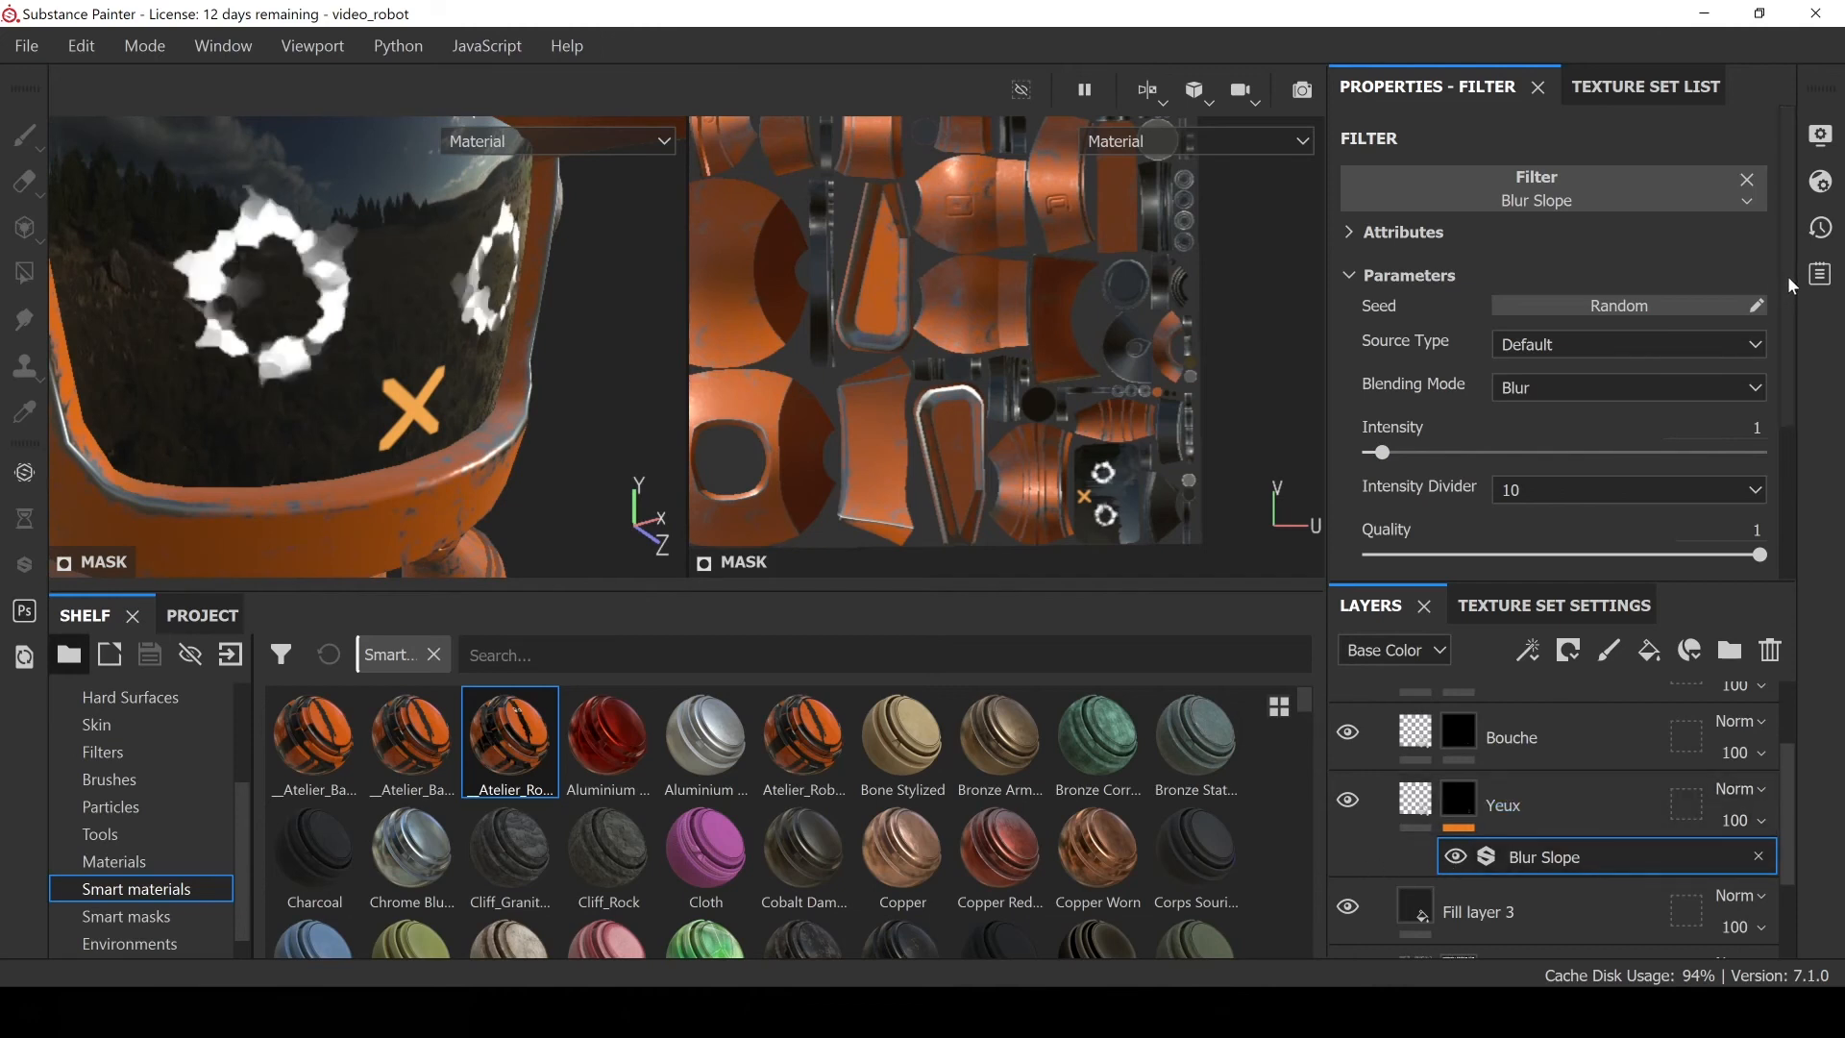
{"action": "scroll", "coordinate": [1788, 279], "scroll_direction": "down", "scroll_amount": 2}
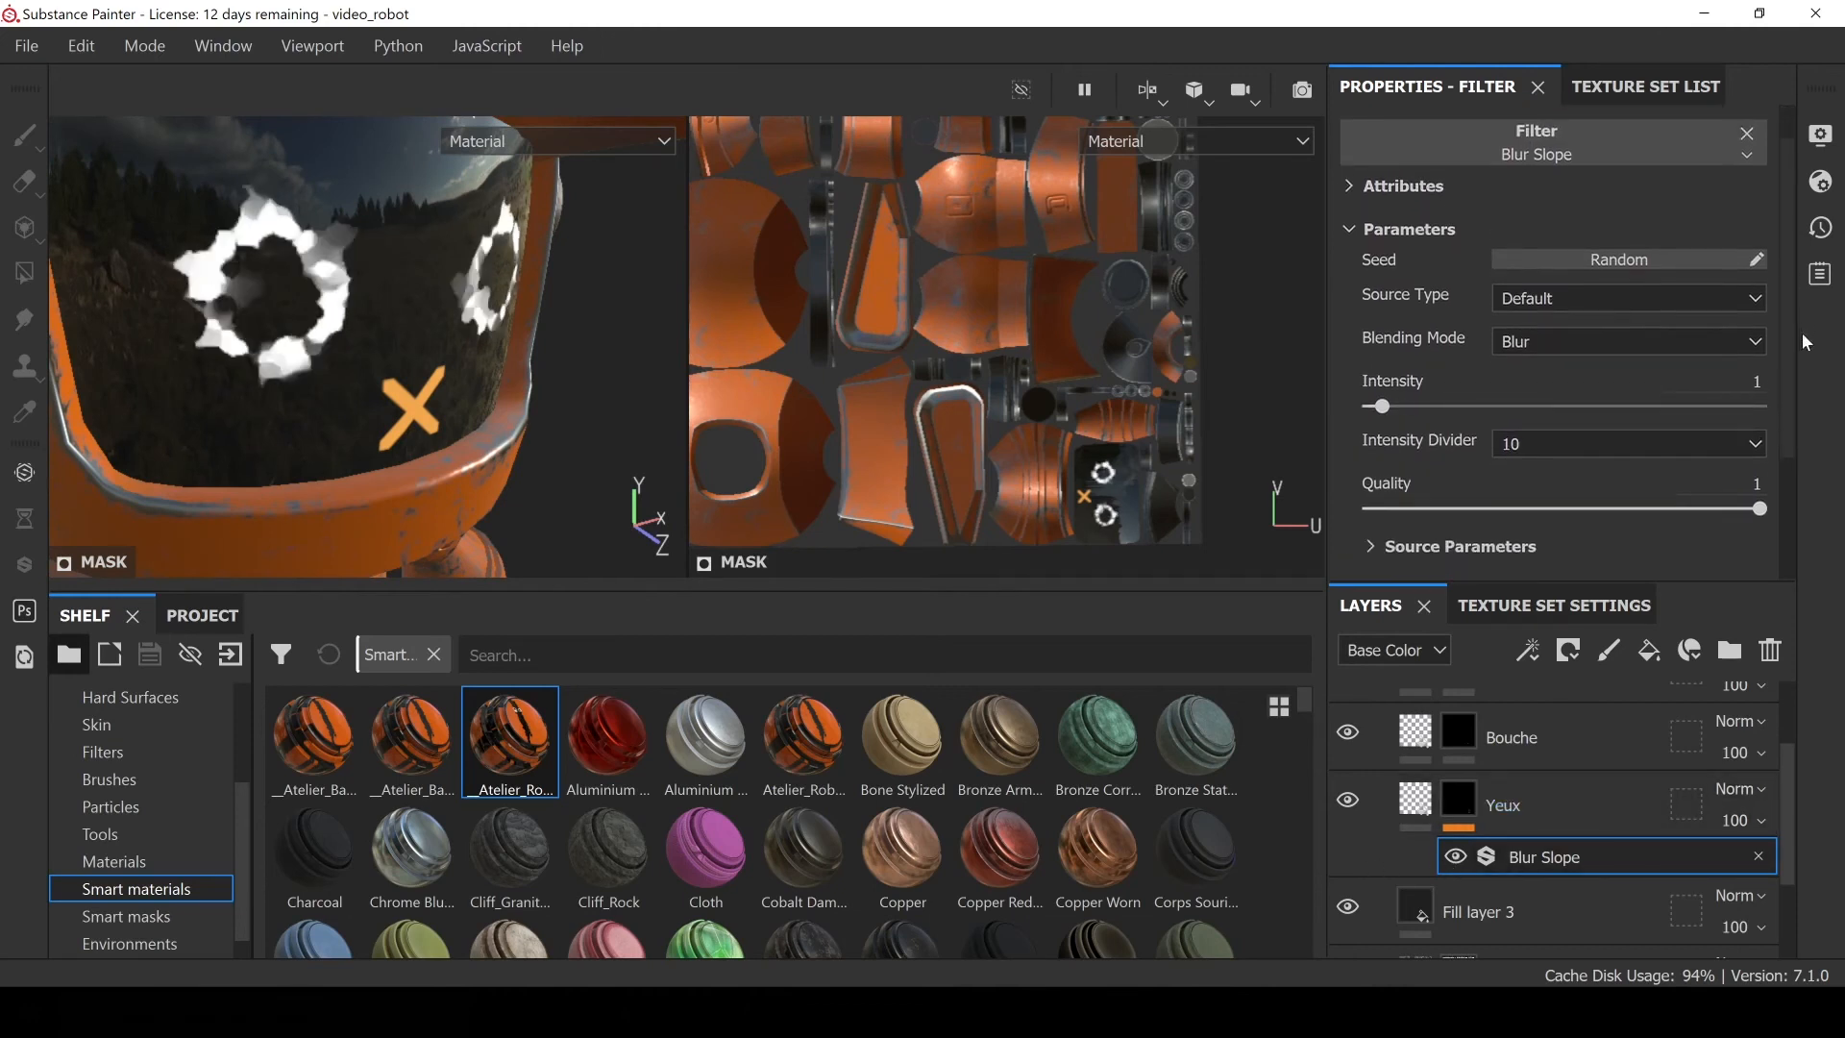
{"action": "scroll", "coordinate": [1801, 332], "scroll_direction": "down", "scroll_amount": 4}
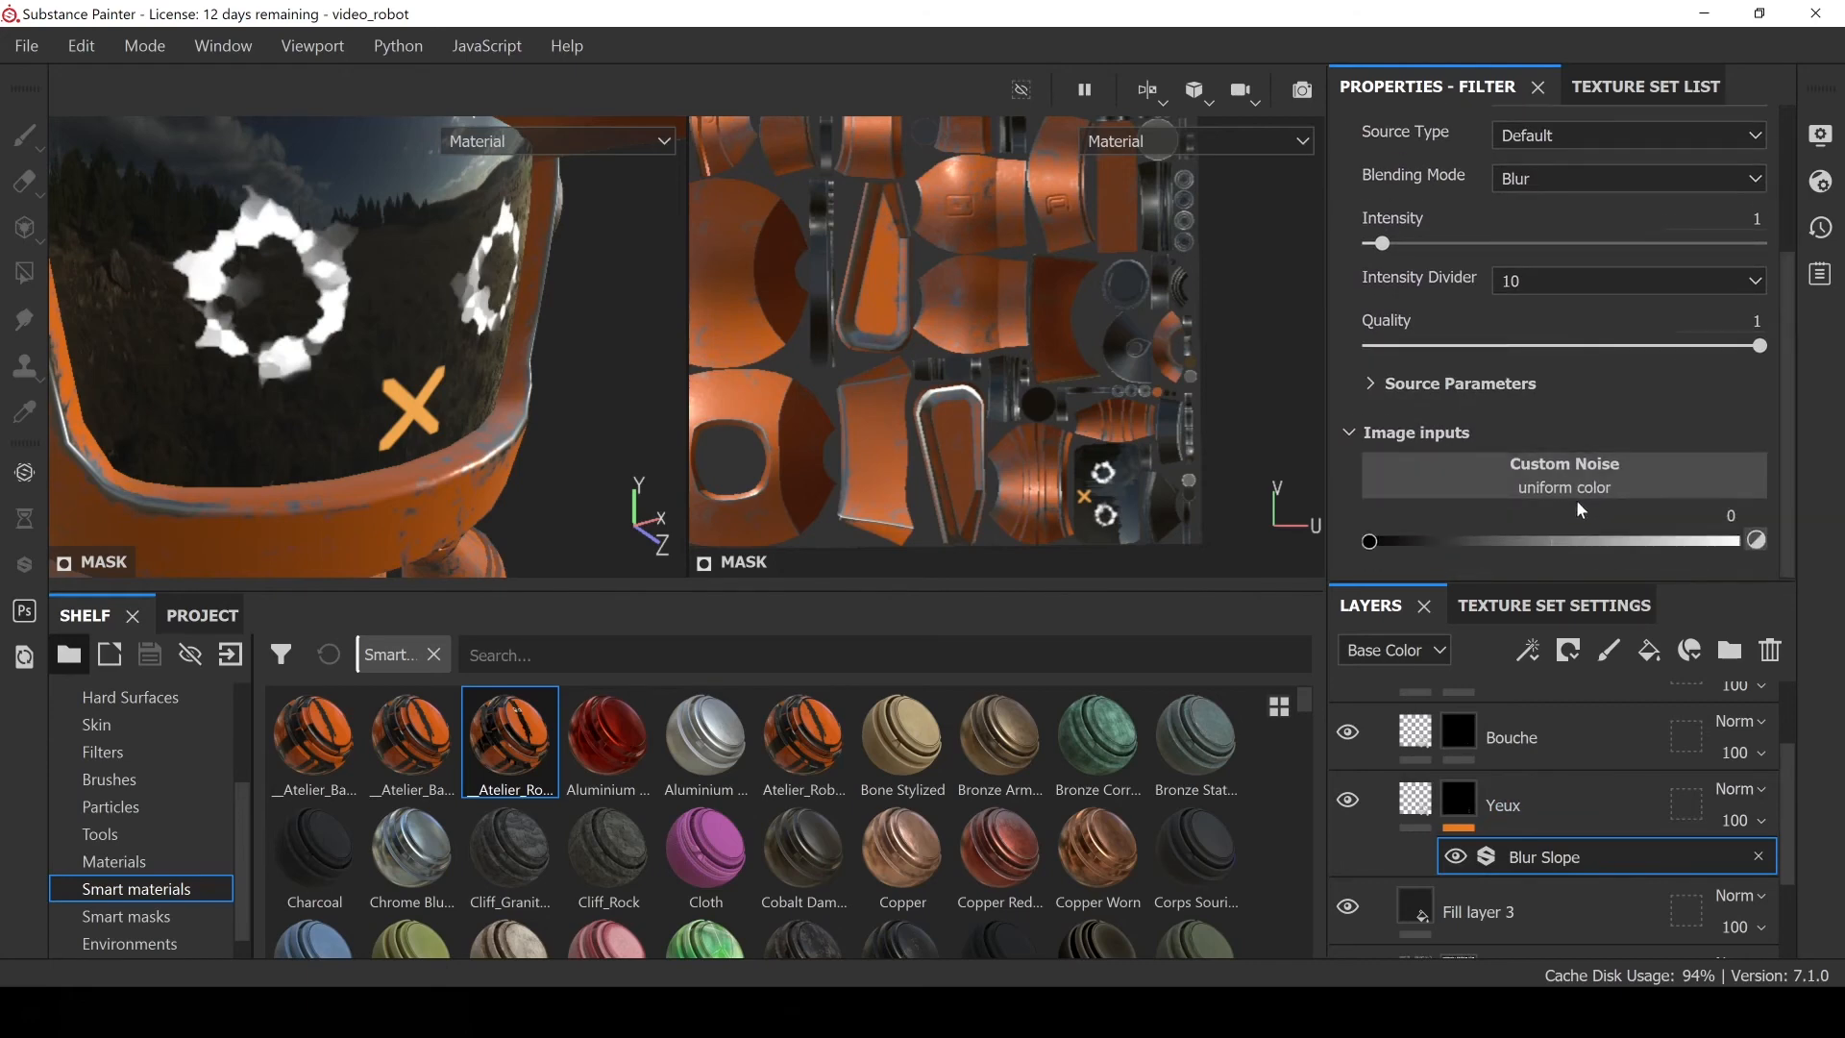
{"action": "left_click", "coordinate": [1489, 469]}
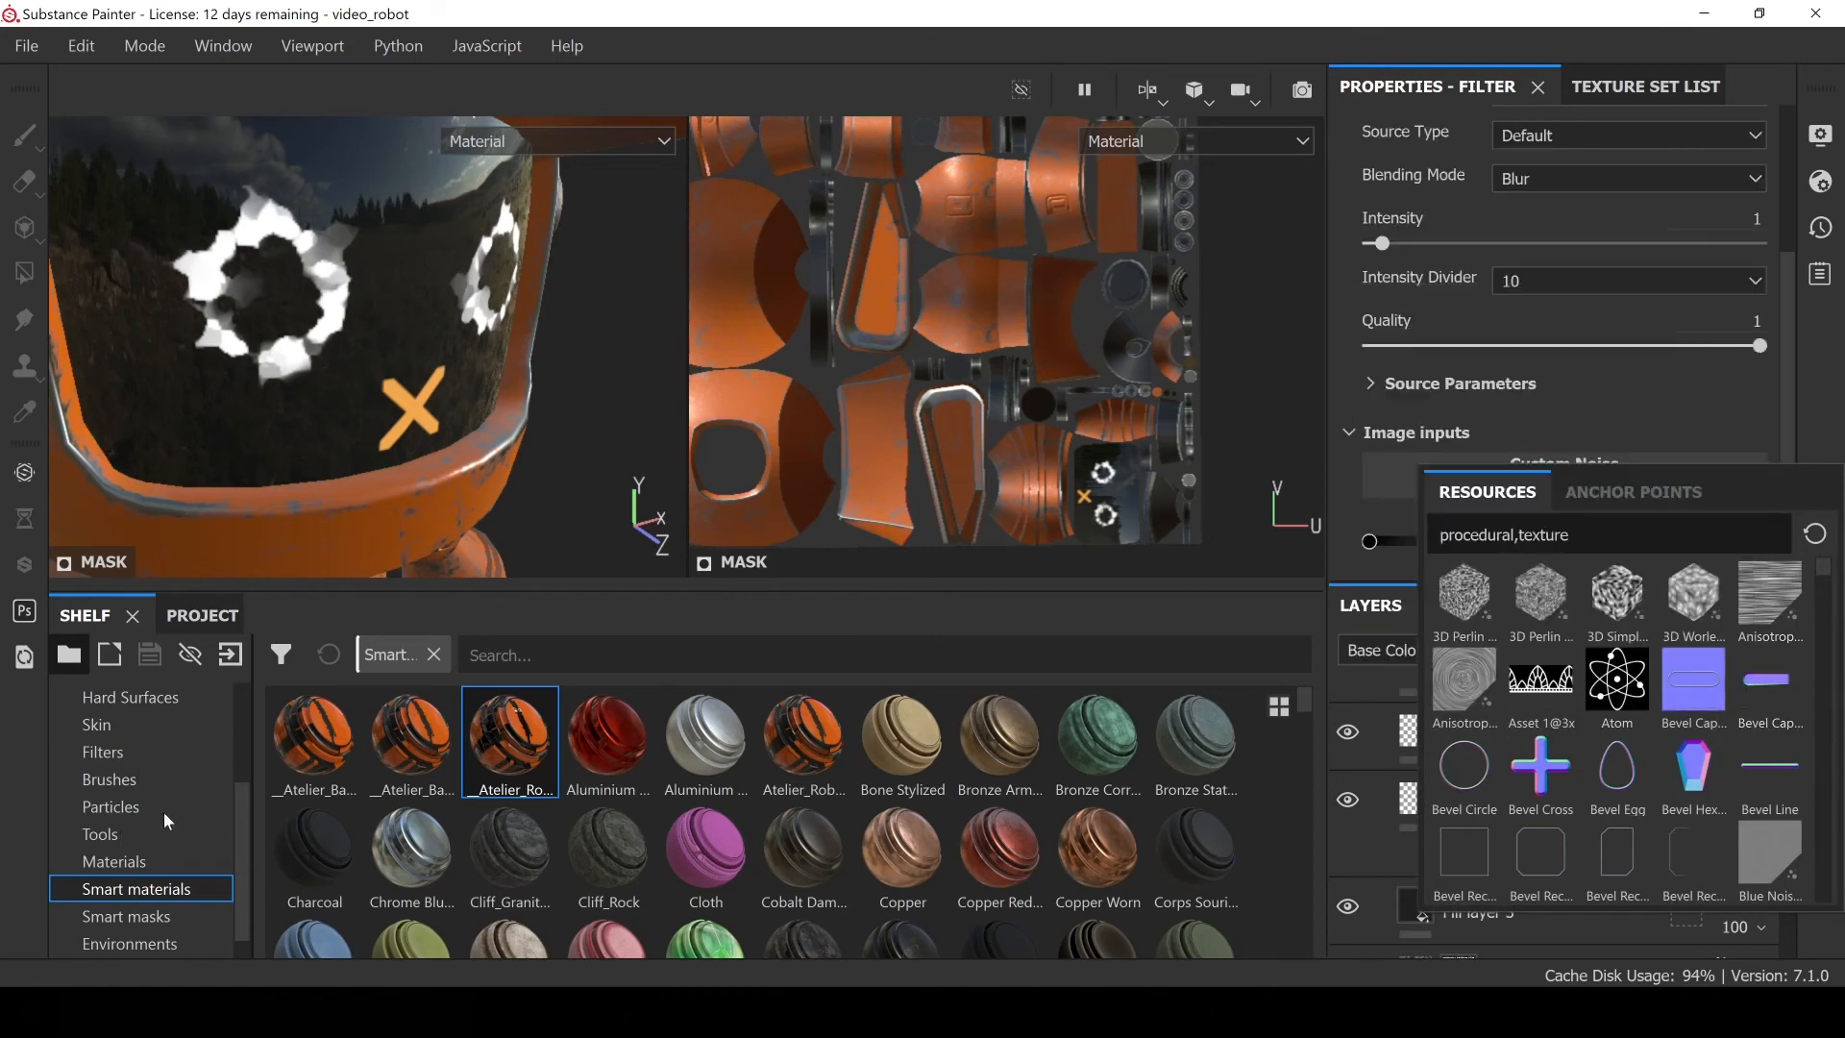
{"action": "scroll", "coordinate": [240, 818], "scroll_direction": "up", "scroll_amount": 4}
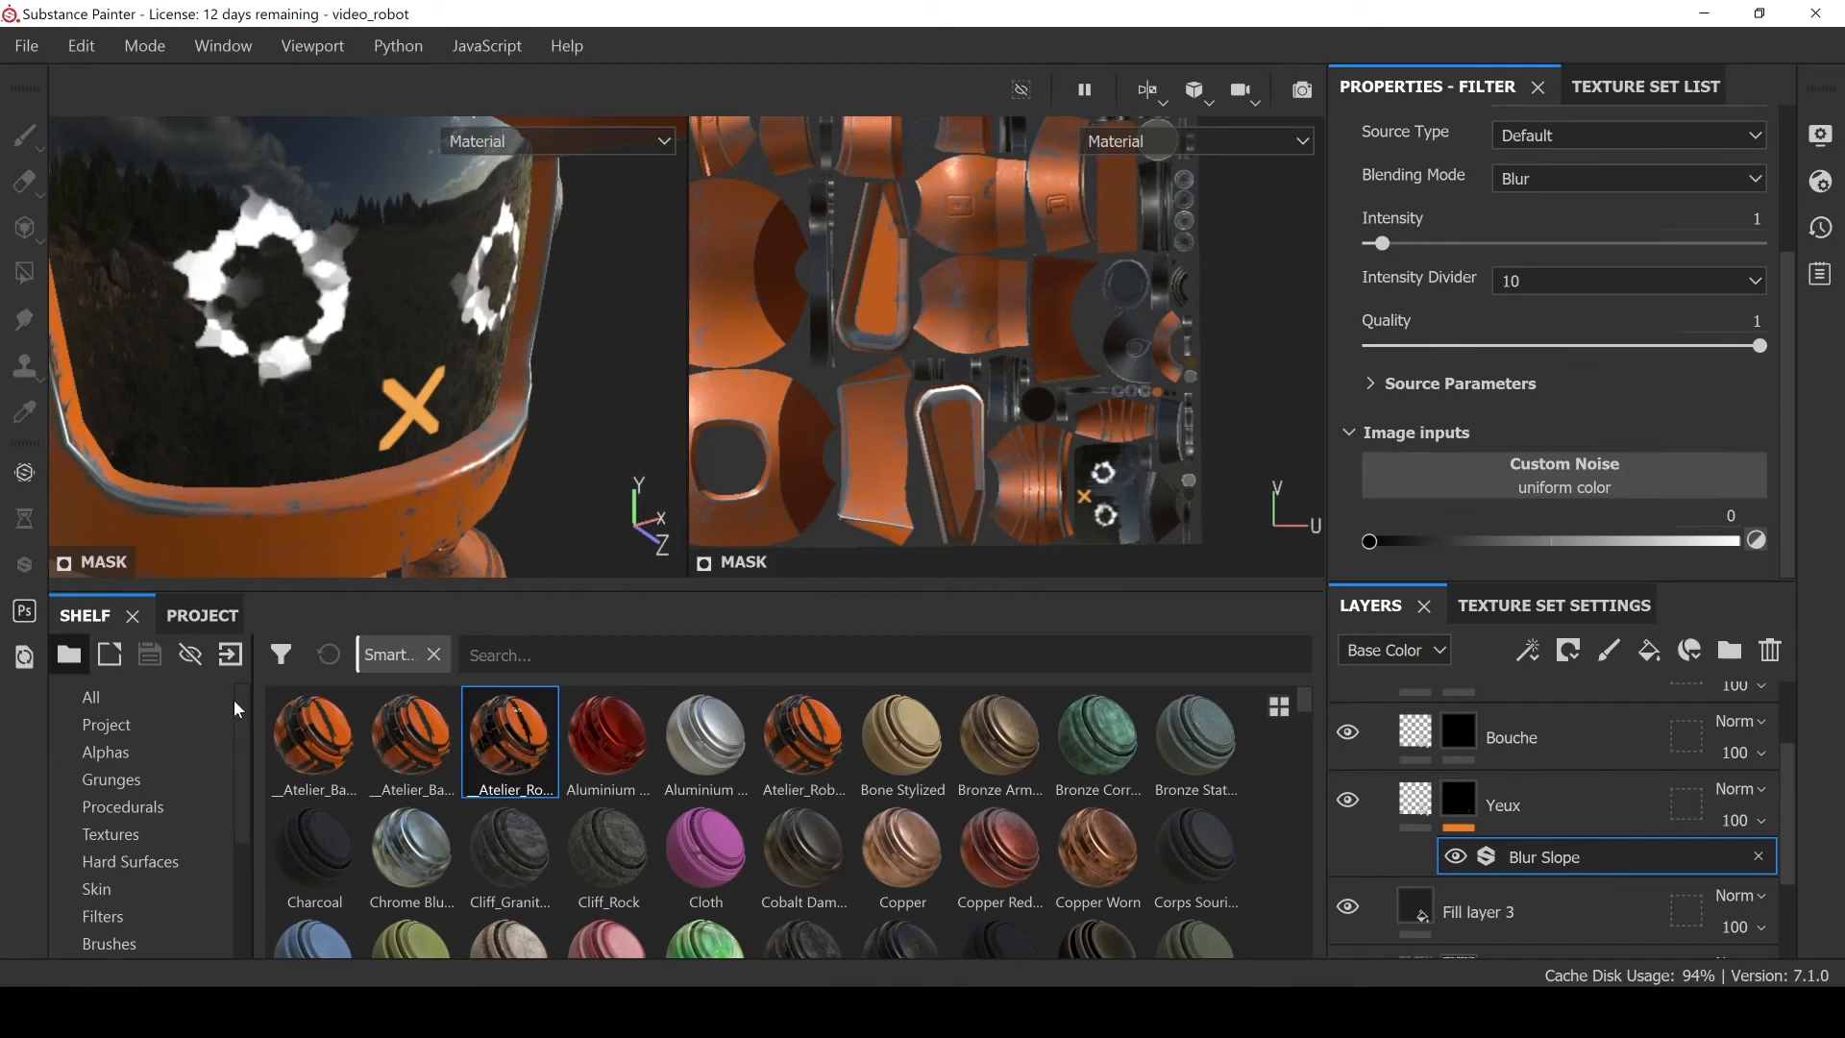
{"action": "left_click", "coordinate": [142, 807]}
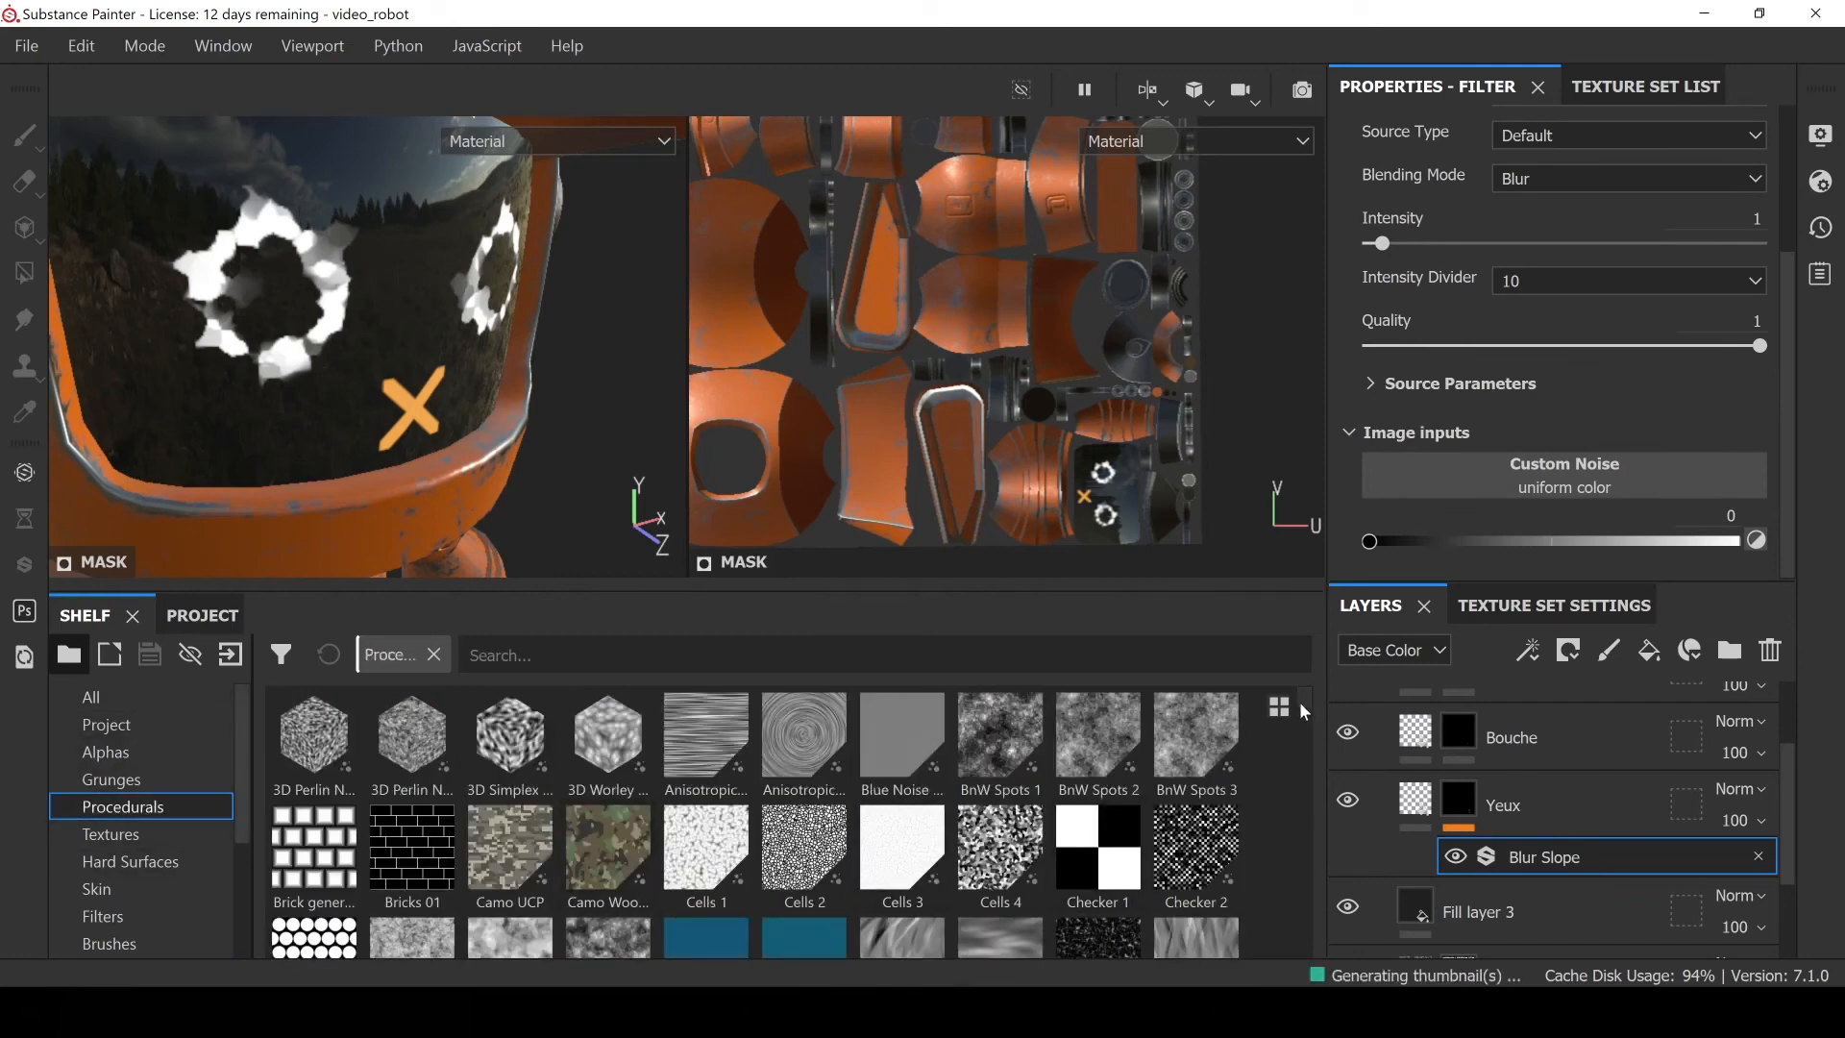
{"action": "scroll", "coordinate": [1298, 717], "scroll_direction": "down", "scroll_amount": 3}
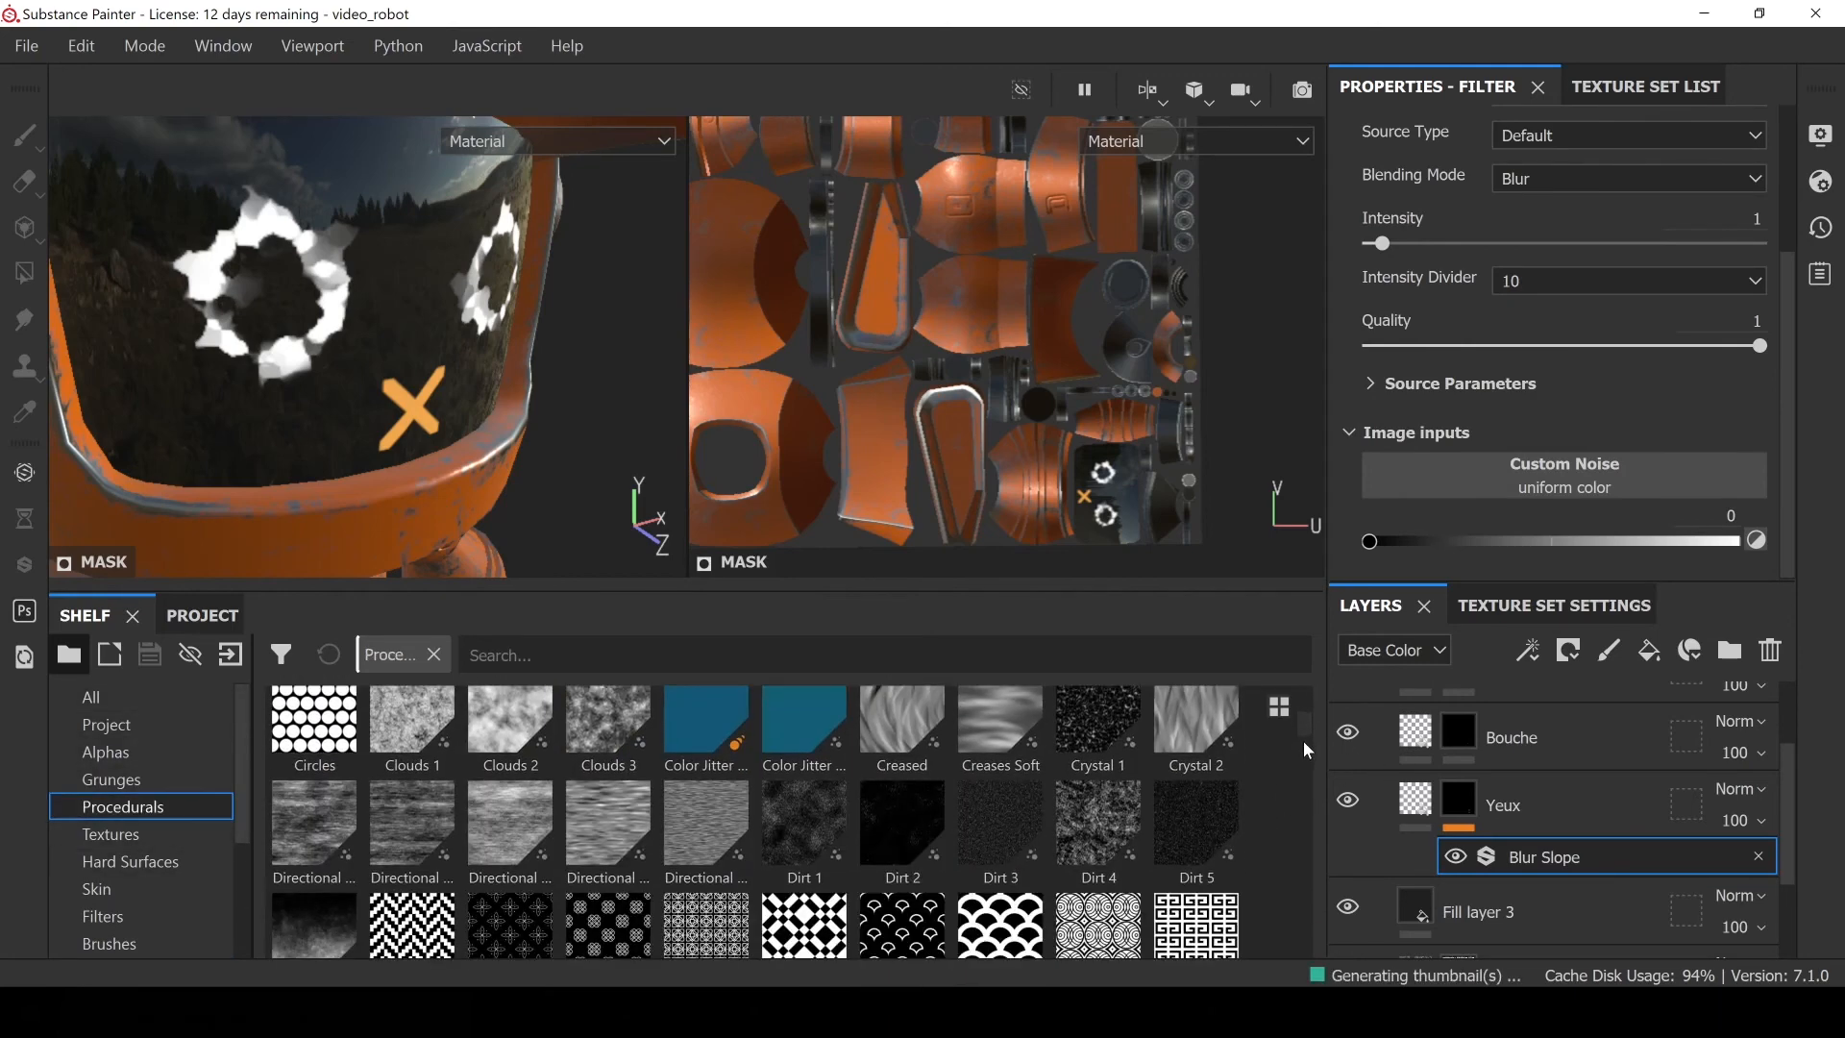
{"action": "left_click_drag", "start_coordinate": [1303, 741], "coordinate": [1305, 799]}
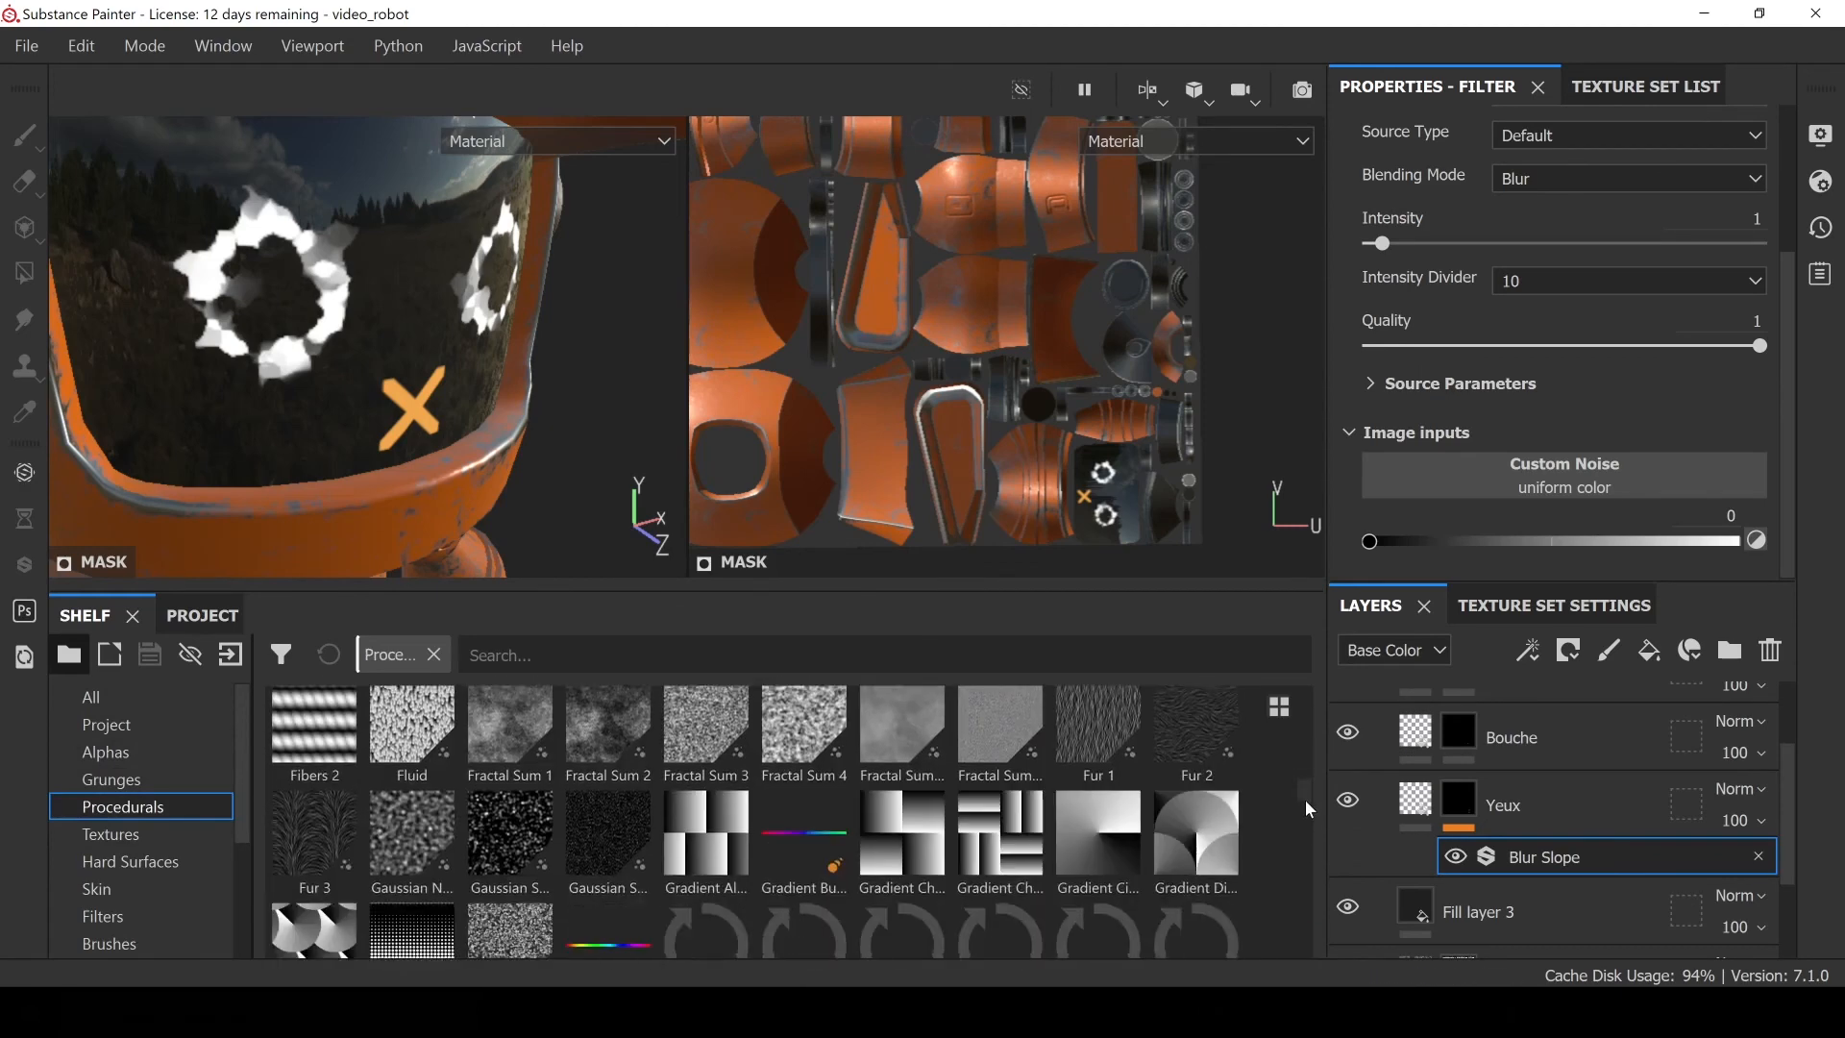
{"action": "scroll", "coordinate": [480, 799], "scroll_direction": "down", "scroll_amount": 3}
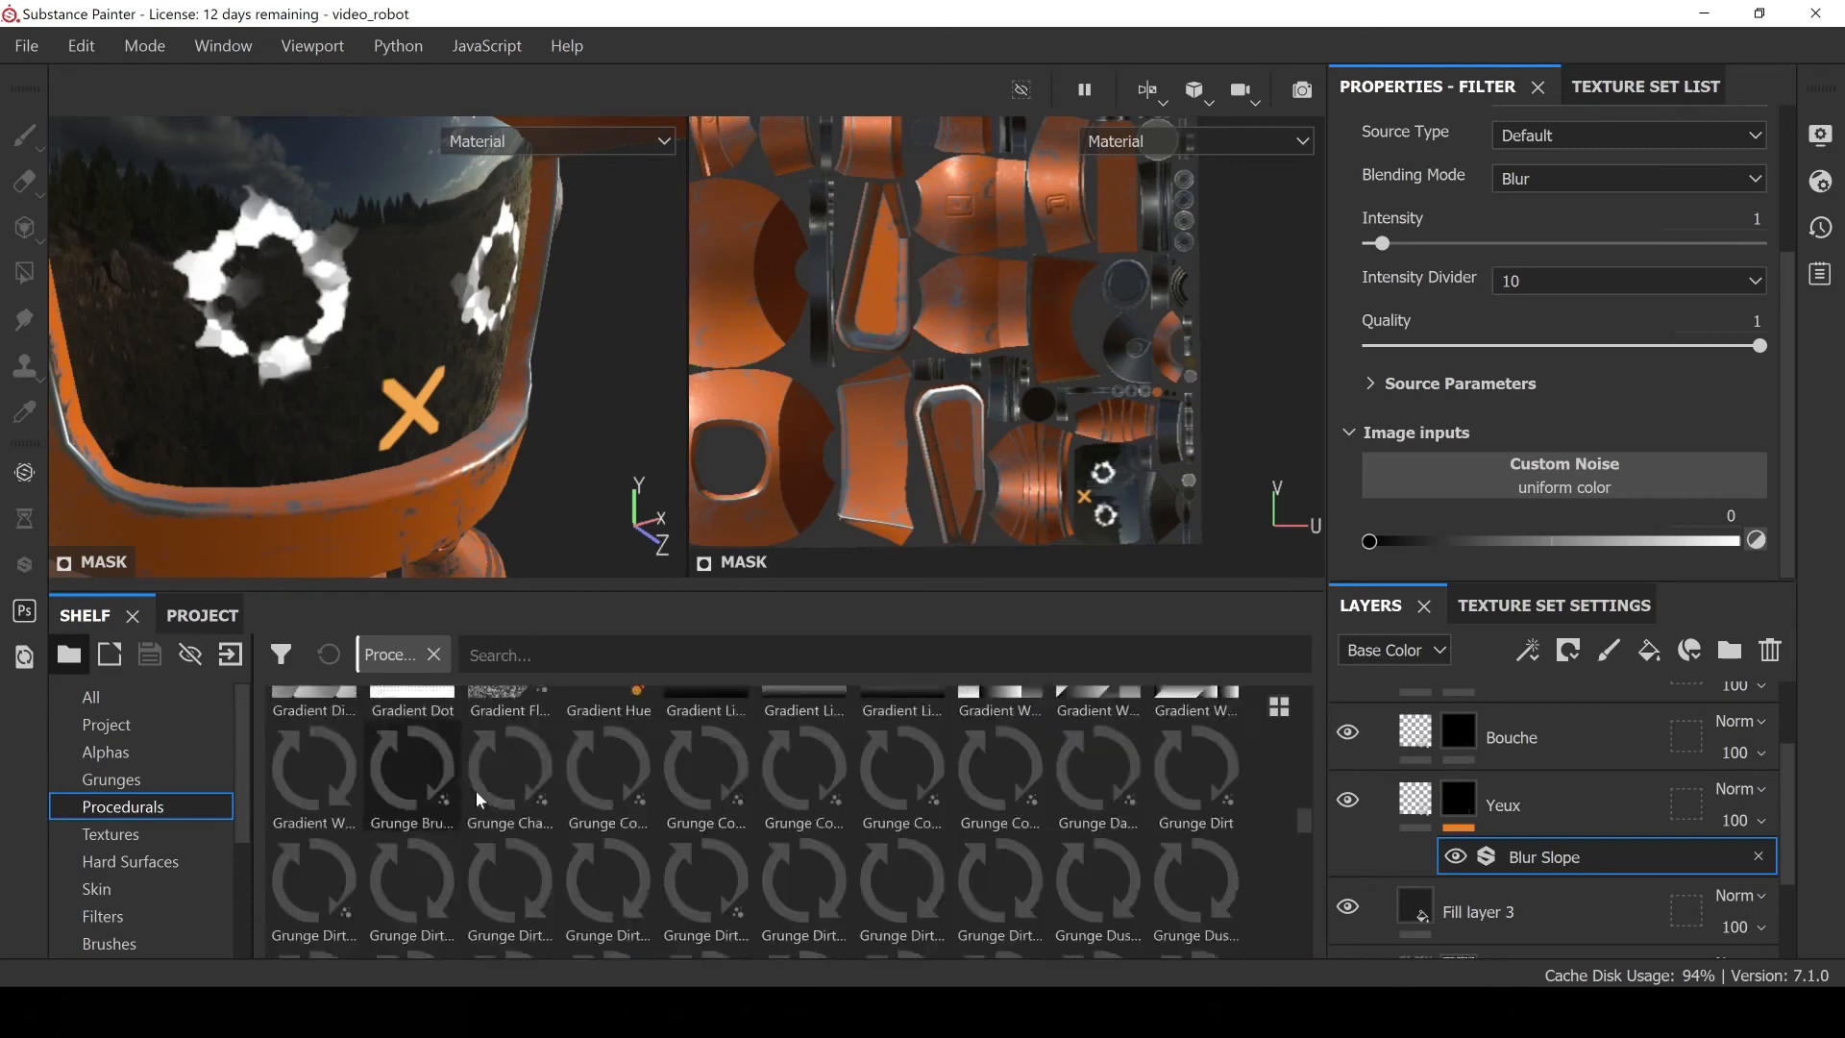
{"action": "scroll", "coordinate": [480, 799], "scroll_direction": "down", "scroll_amount": 5}
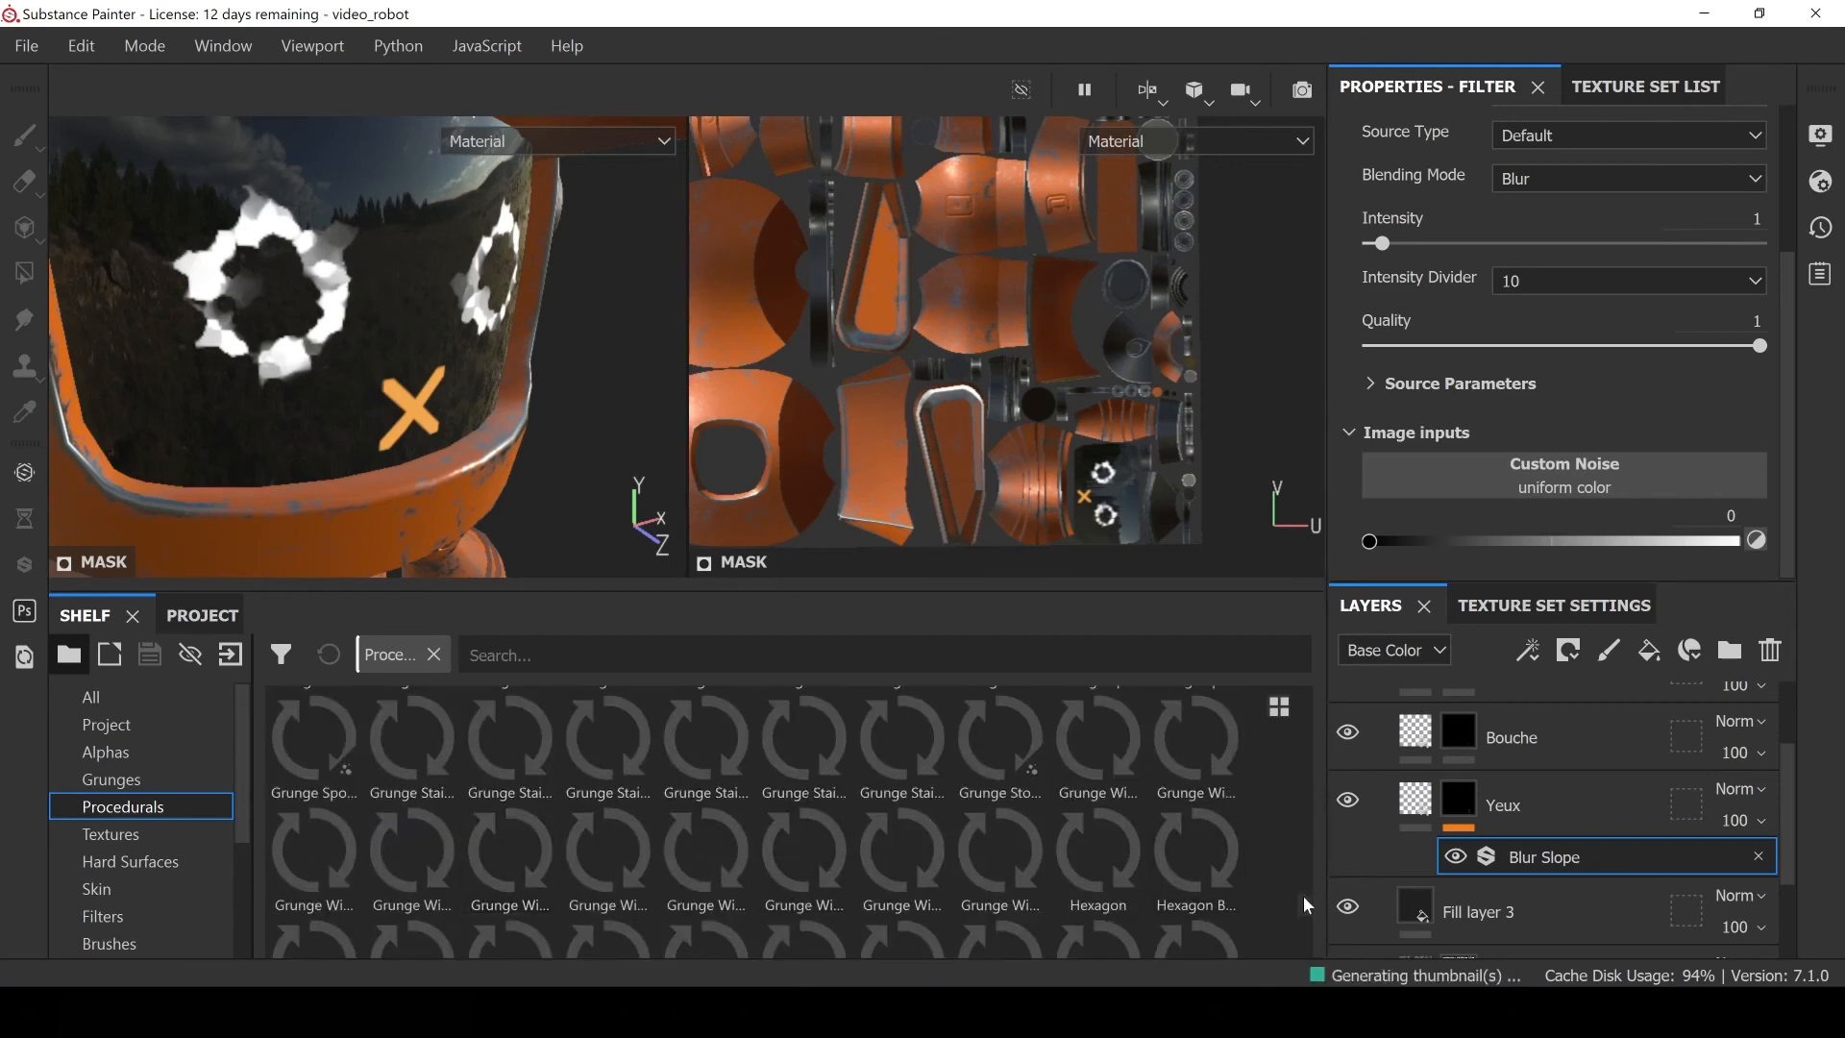
{"action": "left_click_drag", "start_coordinate": [1307, 905], "coordinate": [1305, 869]}
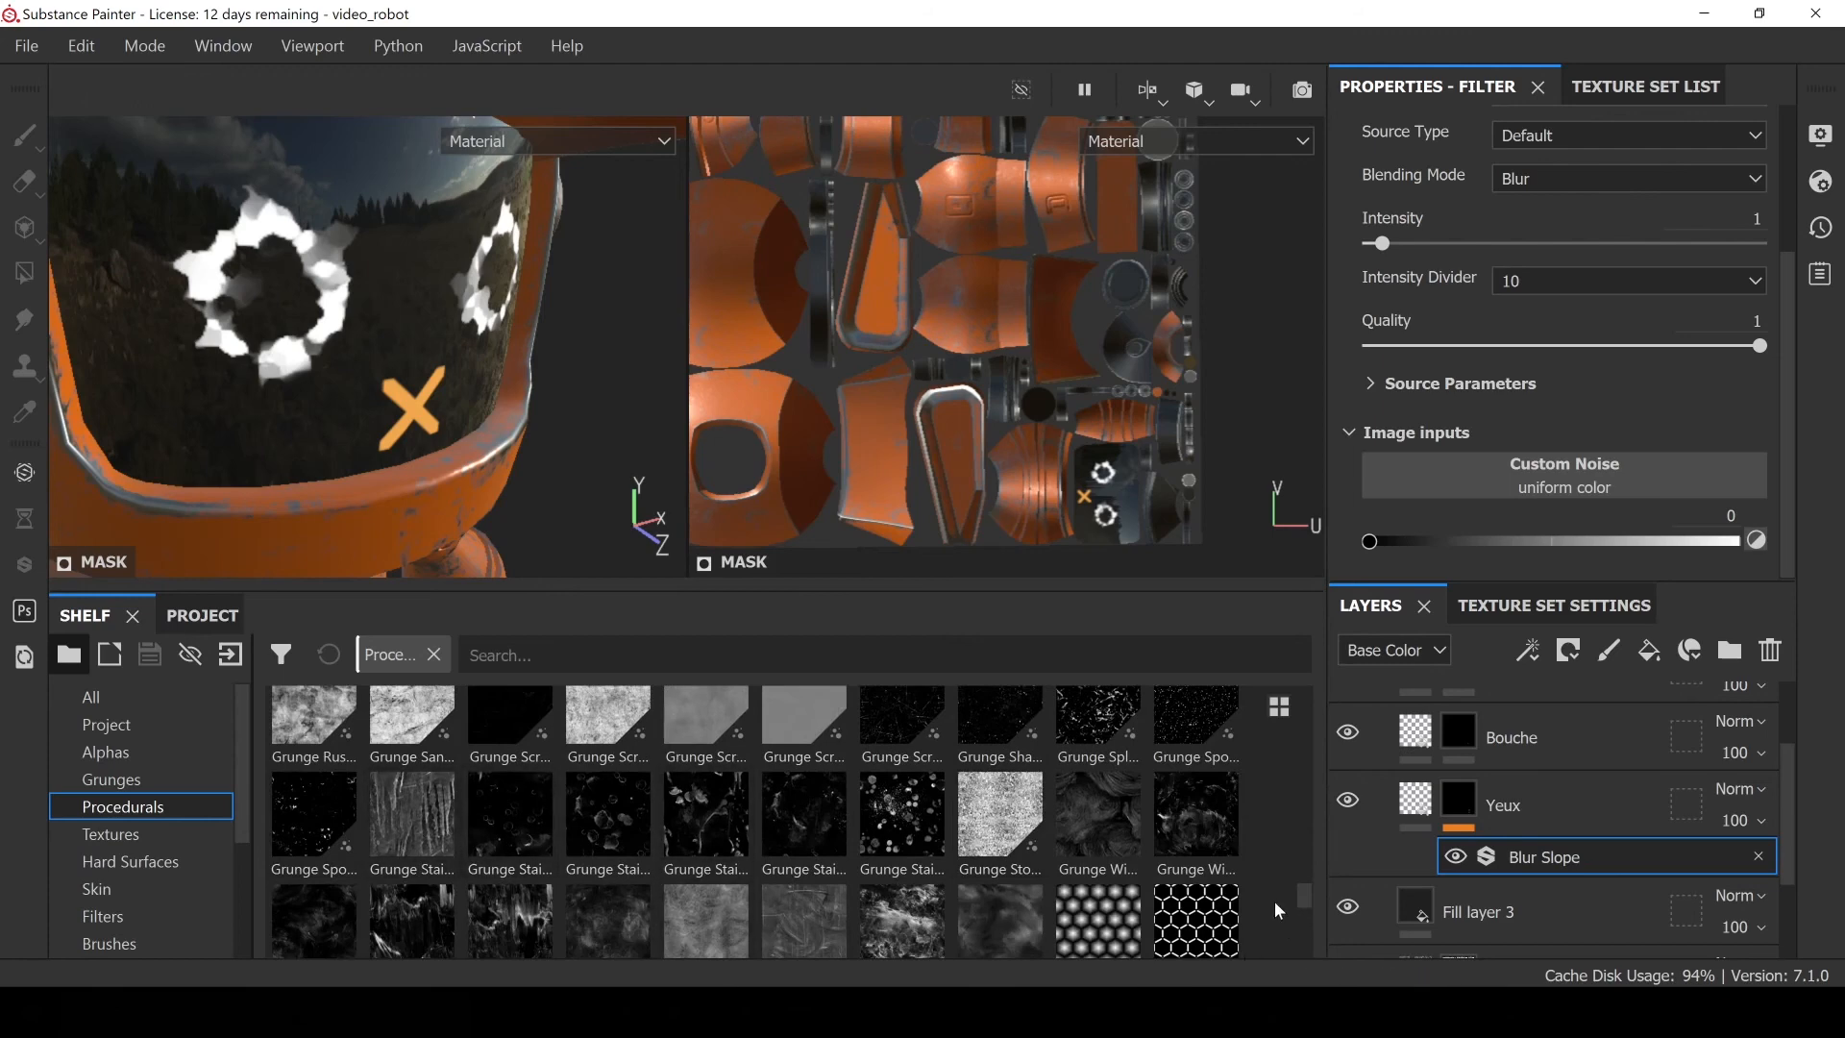
{"action": "left_click_drag", "start_coordinate": [1301, 900], "coordinate": [1303, 938]}
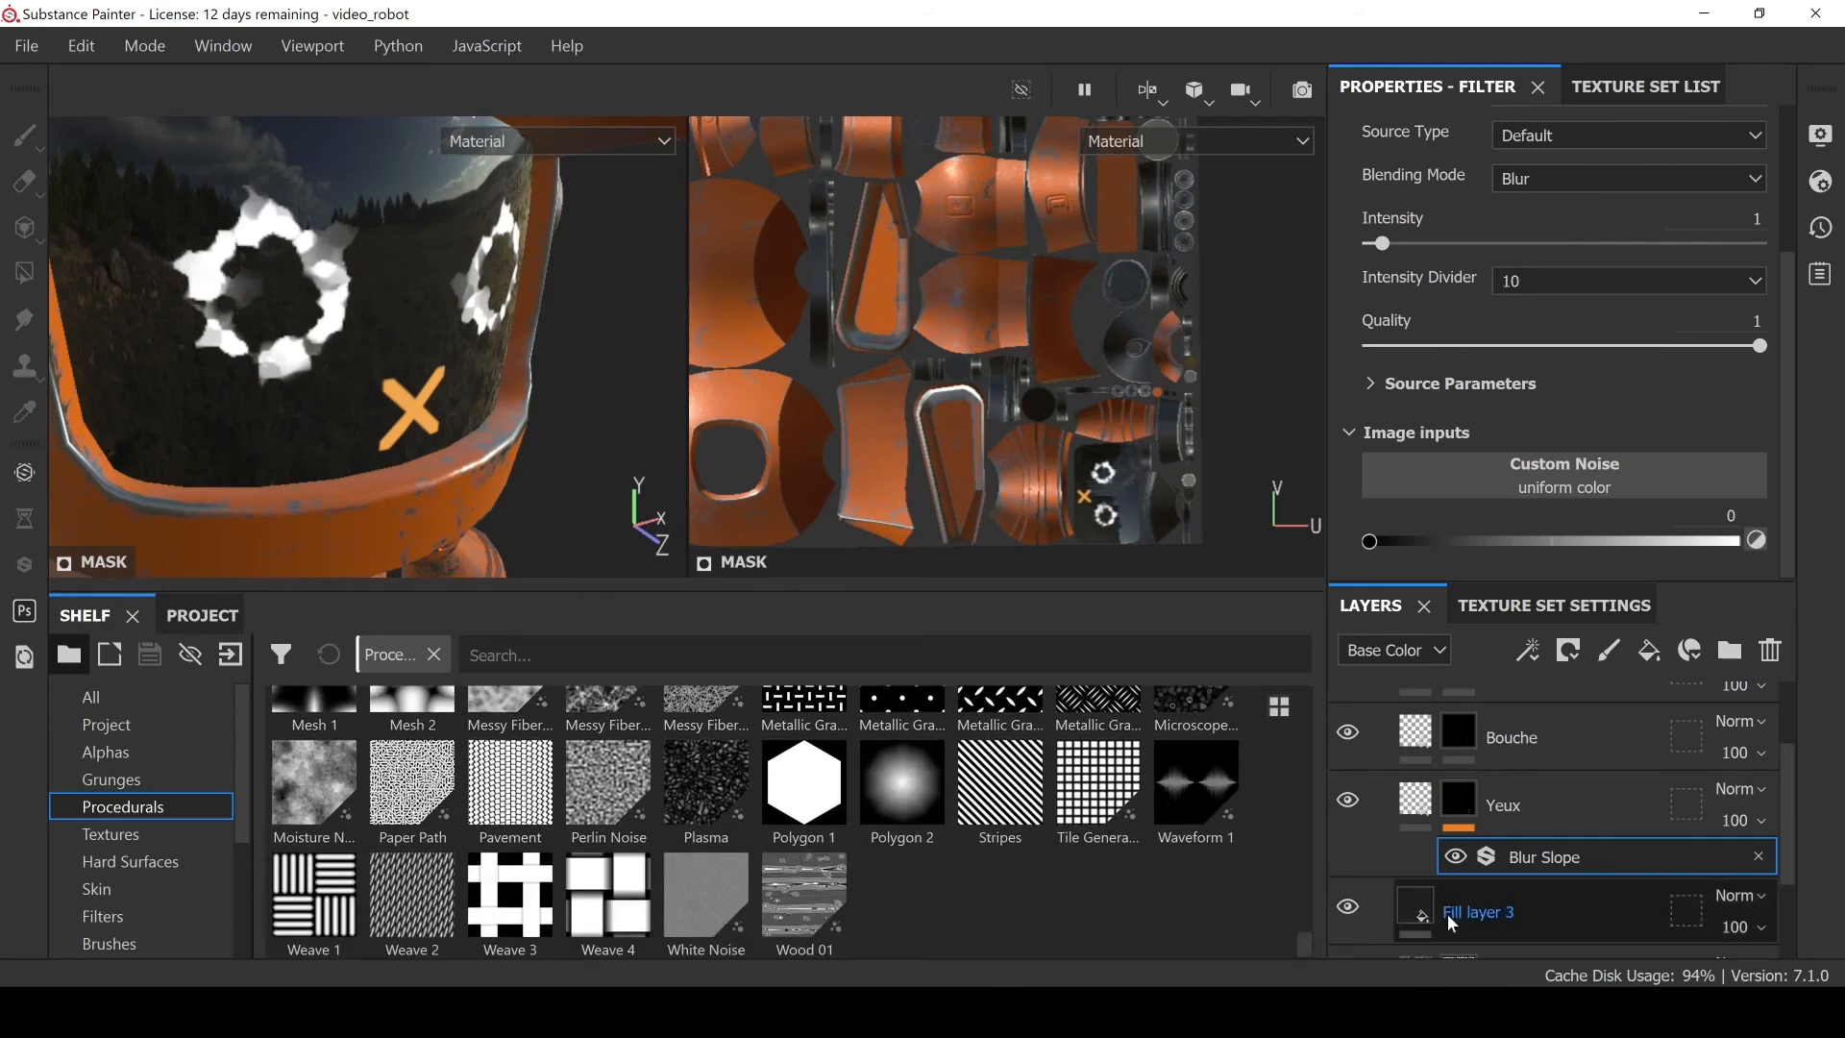
Assign Anisotropic Noise as the Blur Slope filter's custom noise and set its source type to Custom Noise
{"action": "left_click", "coordinate": [1595, 465]}
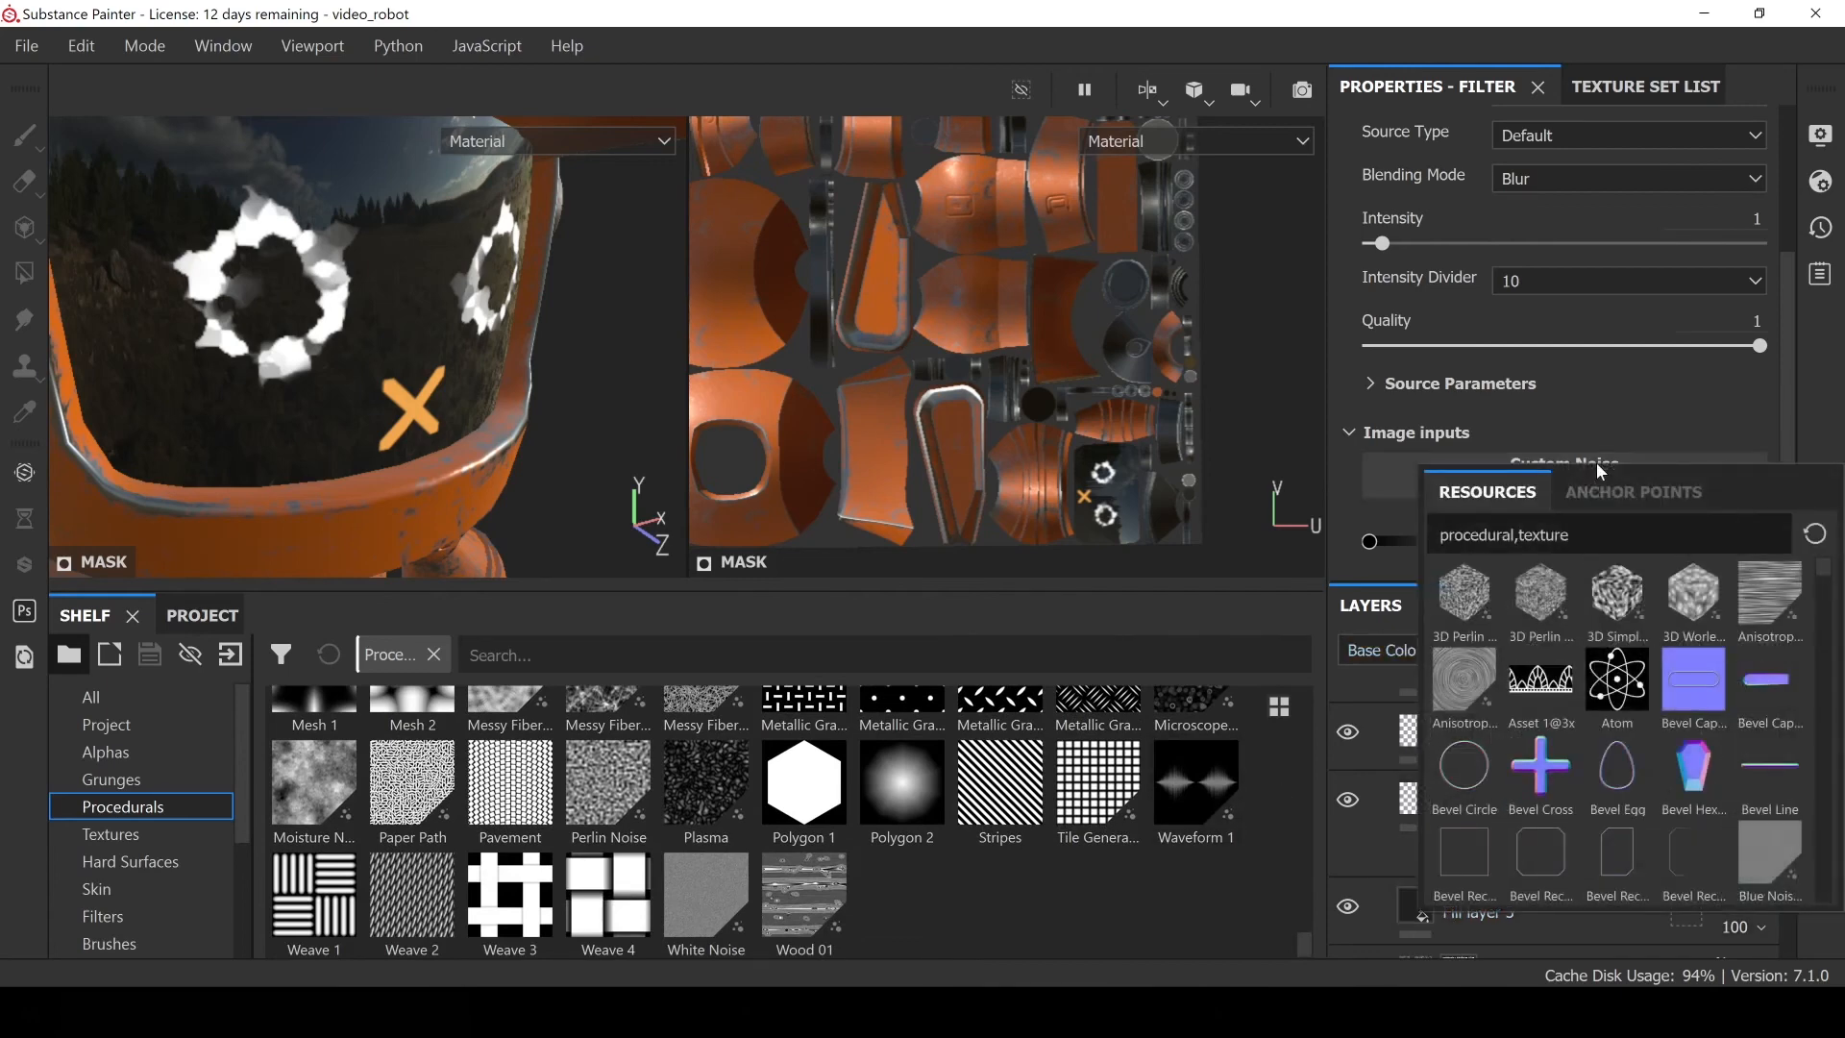
{"action": "left_click", "coordinate": [1770, 594]}
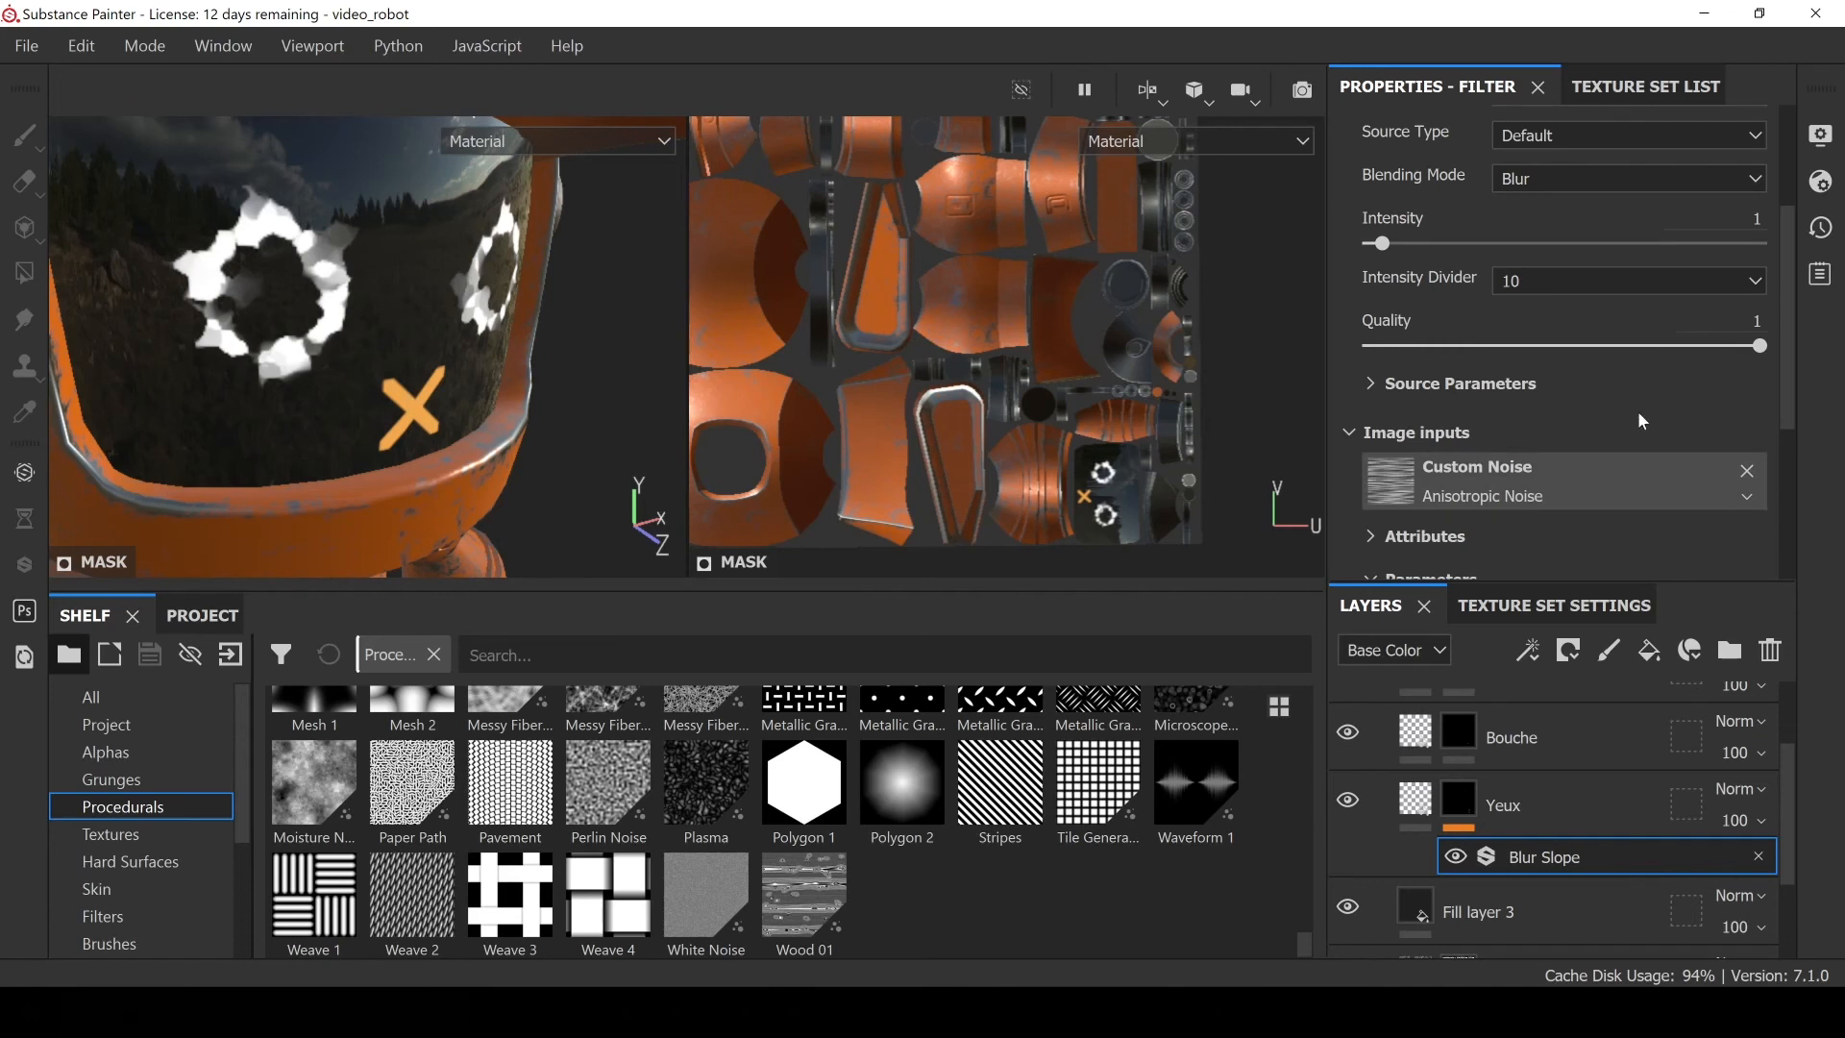
{"action": "scroll", "coordinate": [1637, 412], "scroll_direction": "up", "scroll_amount": 2}
{"action": "left_click", "coordinate": [1624, 223]}
{"action": "left_click", "coordinate": [1574, 289]}
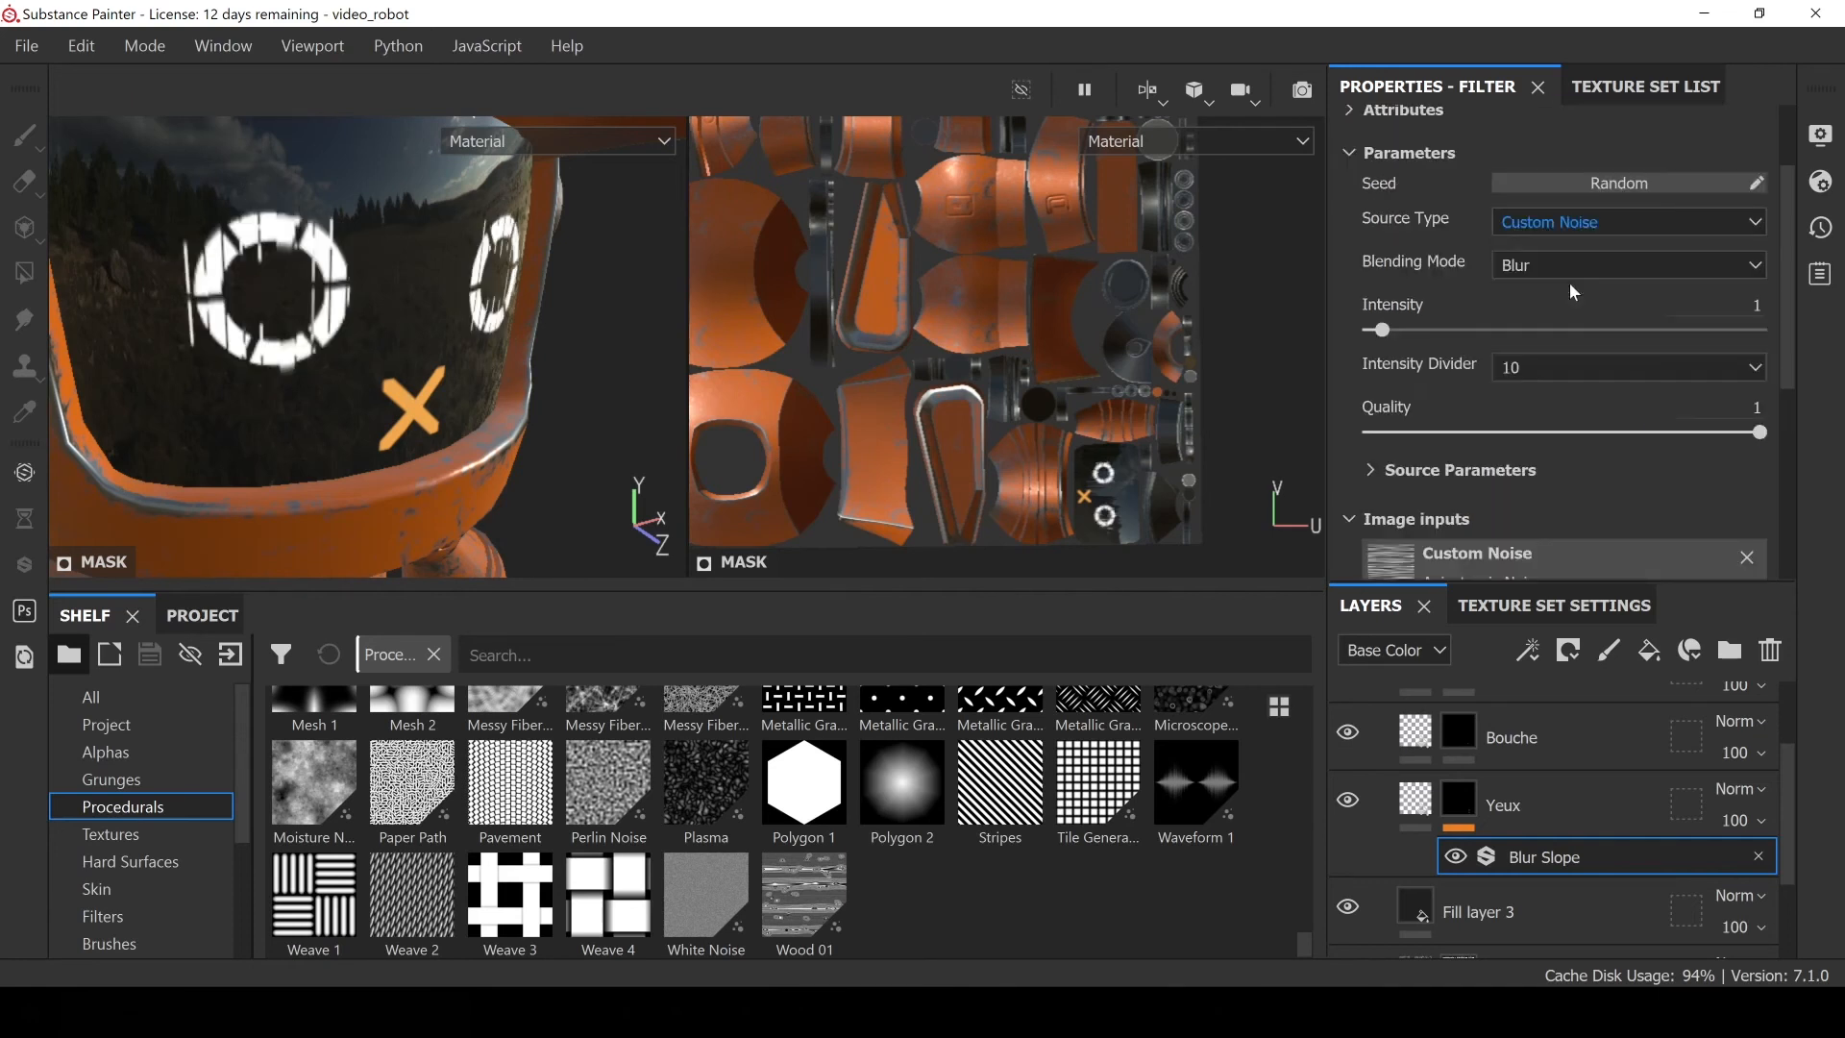
{"action": "left_click_drag", "start_coordinate": [388, 417], "coordinate": [285, 372], "text": "alt"}
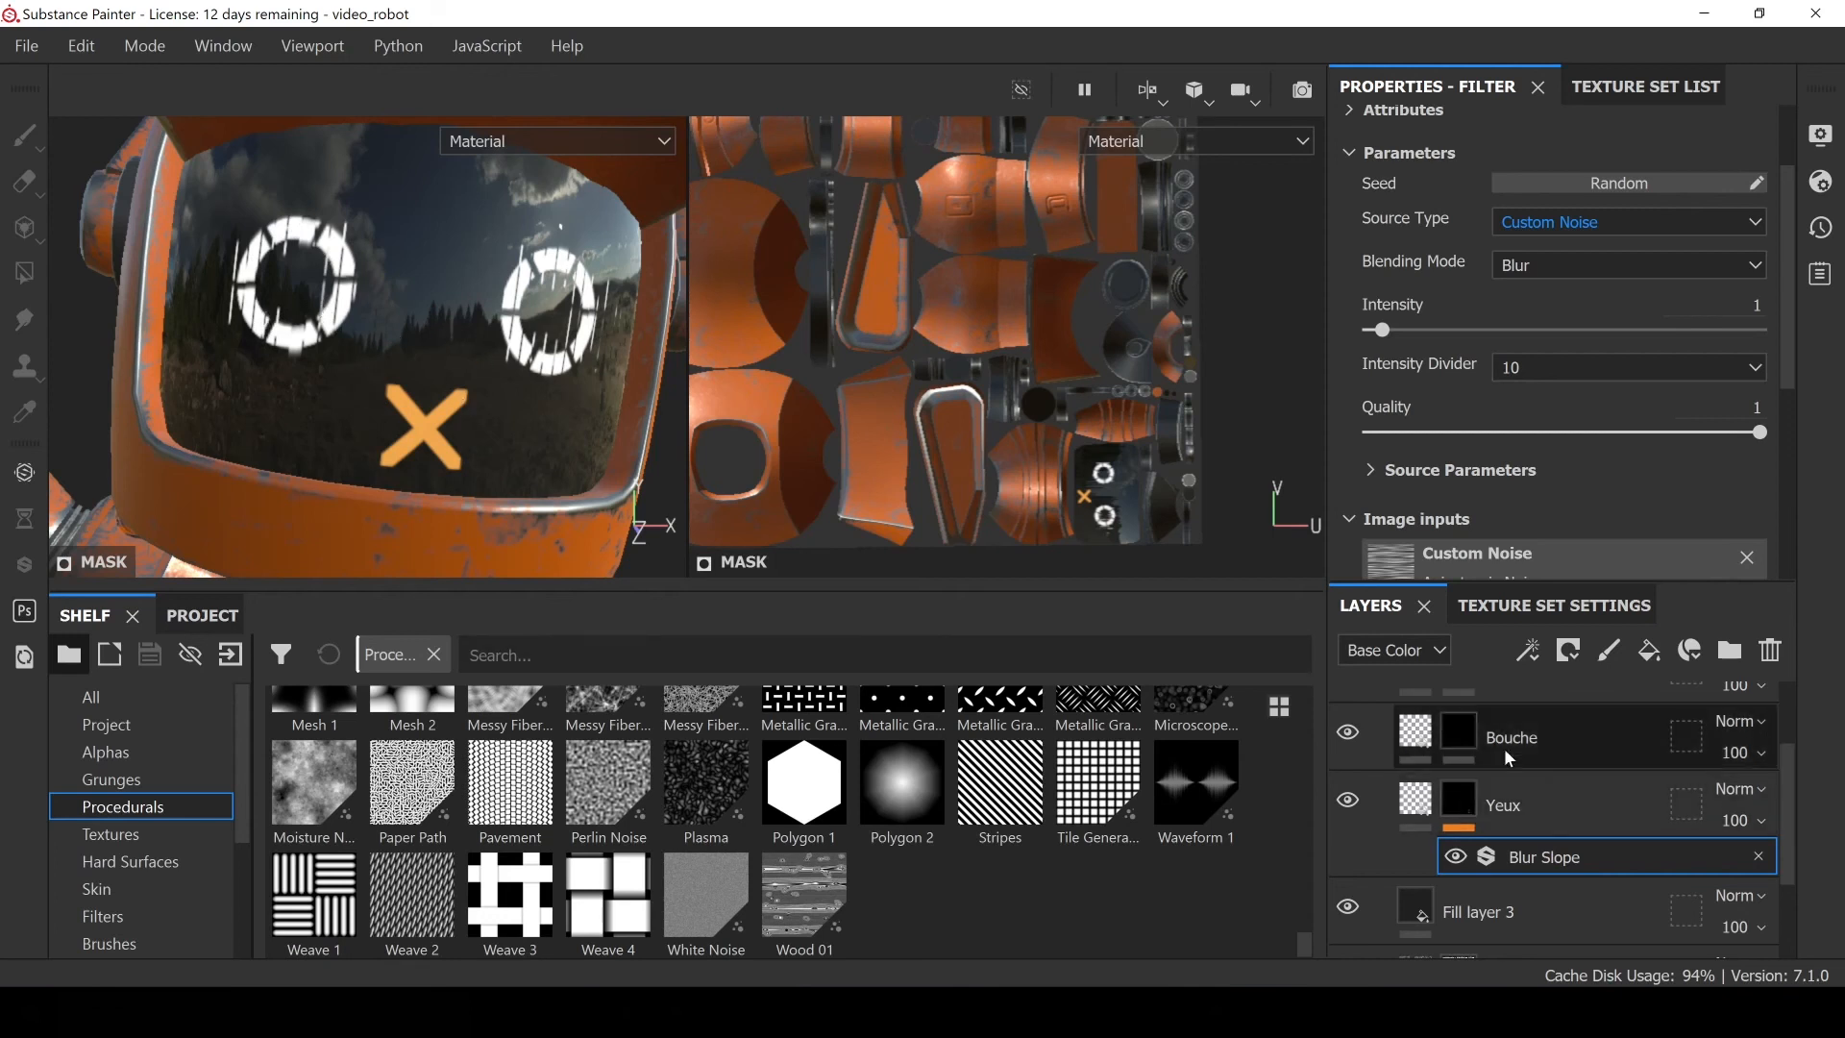
Add a filter to the mask of the Bouche layer and load Blur Slope into it
{"action": "left_click", "coordinate": [1468, 735]}
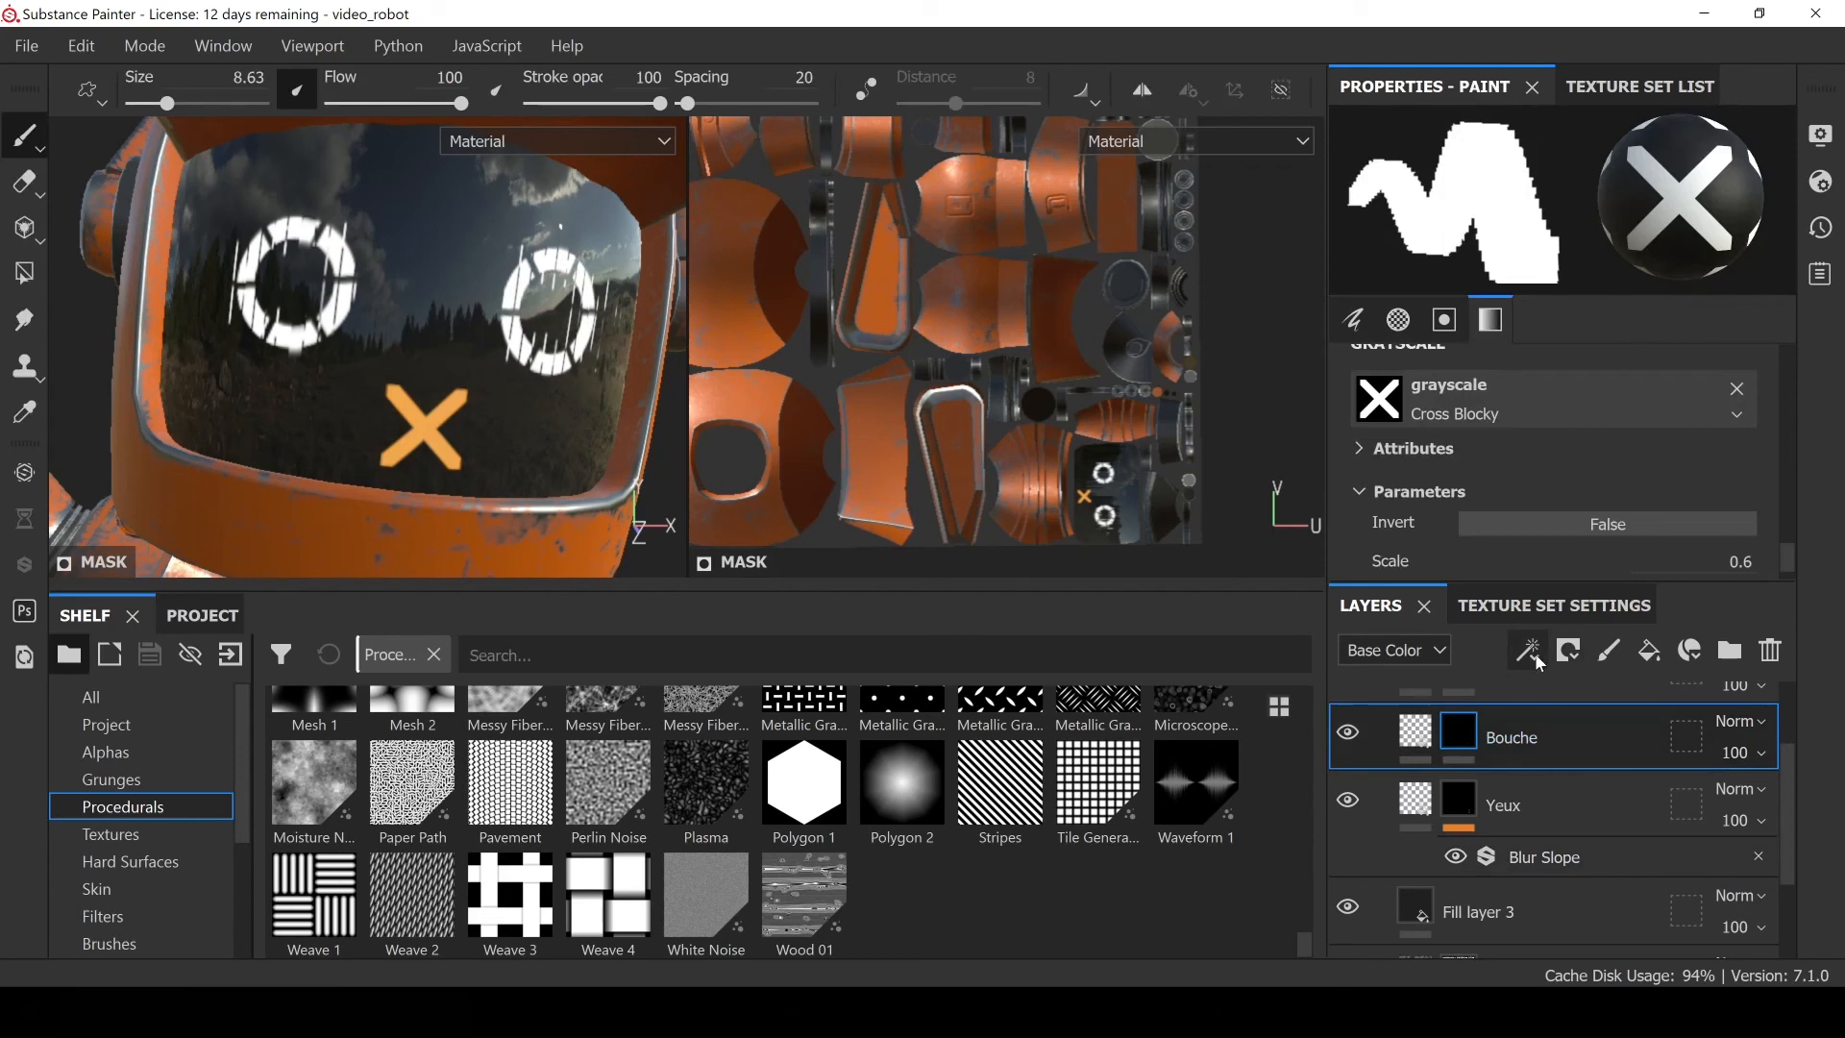
{"action": "left_click", "coordinate": [1569, 652]}
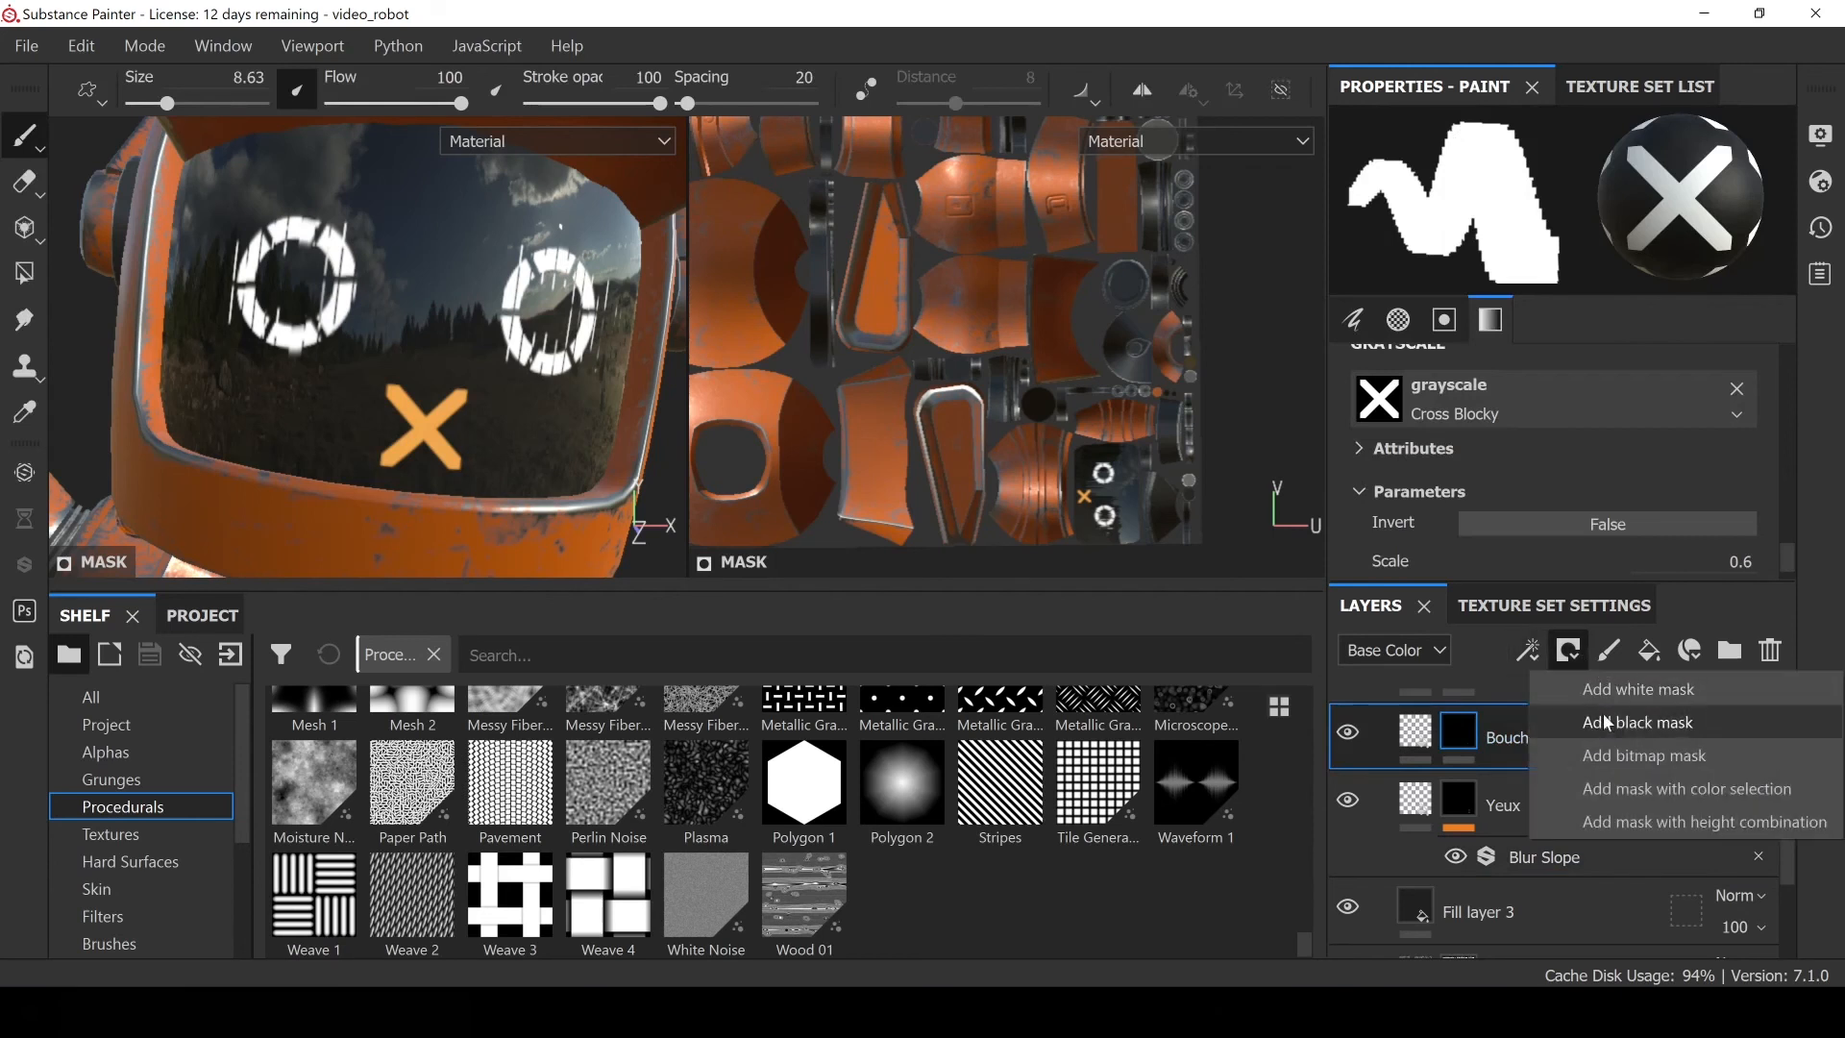
{"action": "left_click", "coordinate": [1499, 632]}
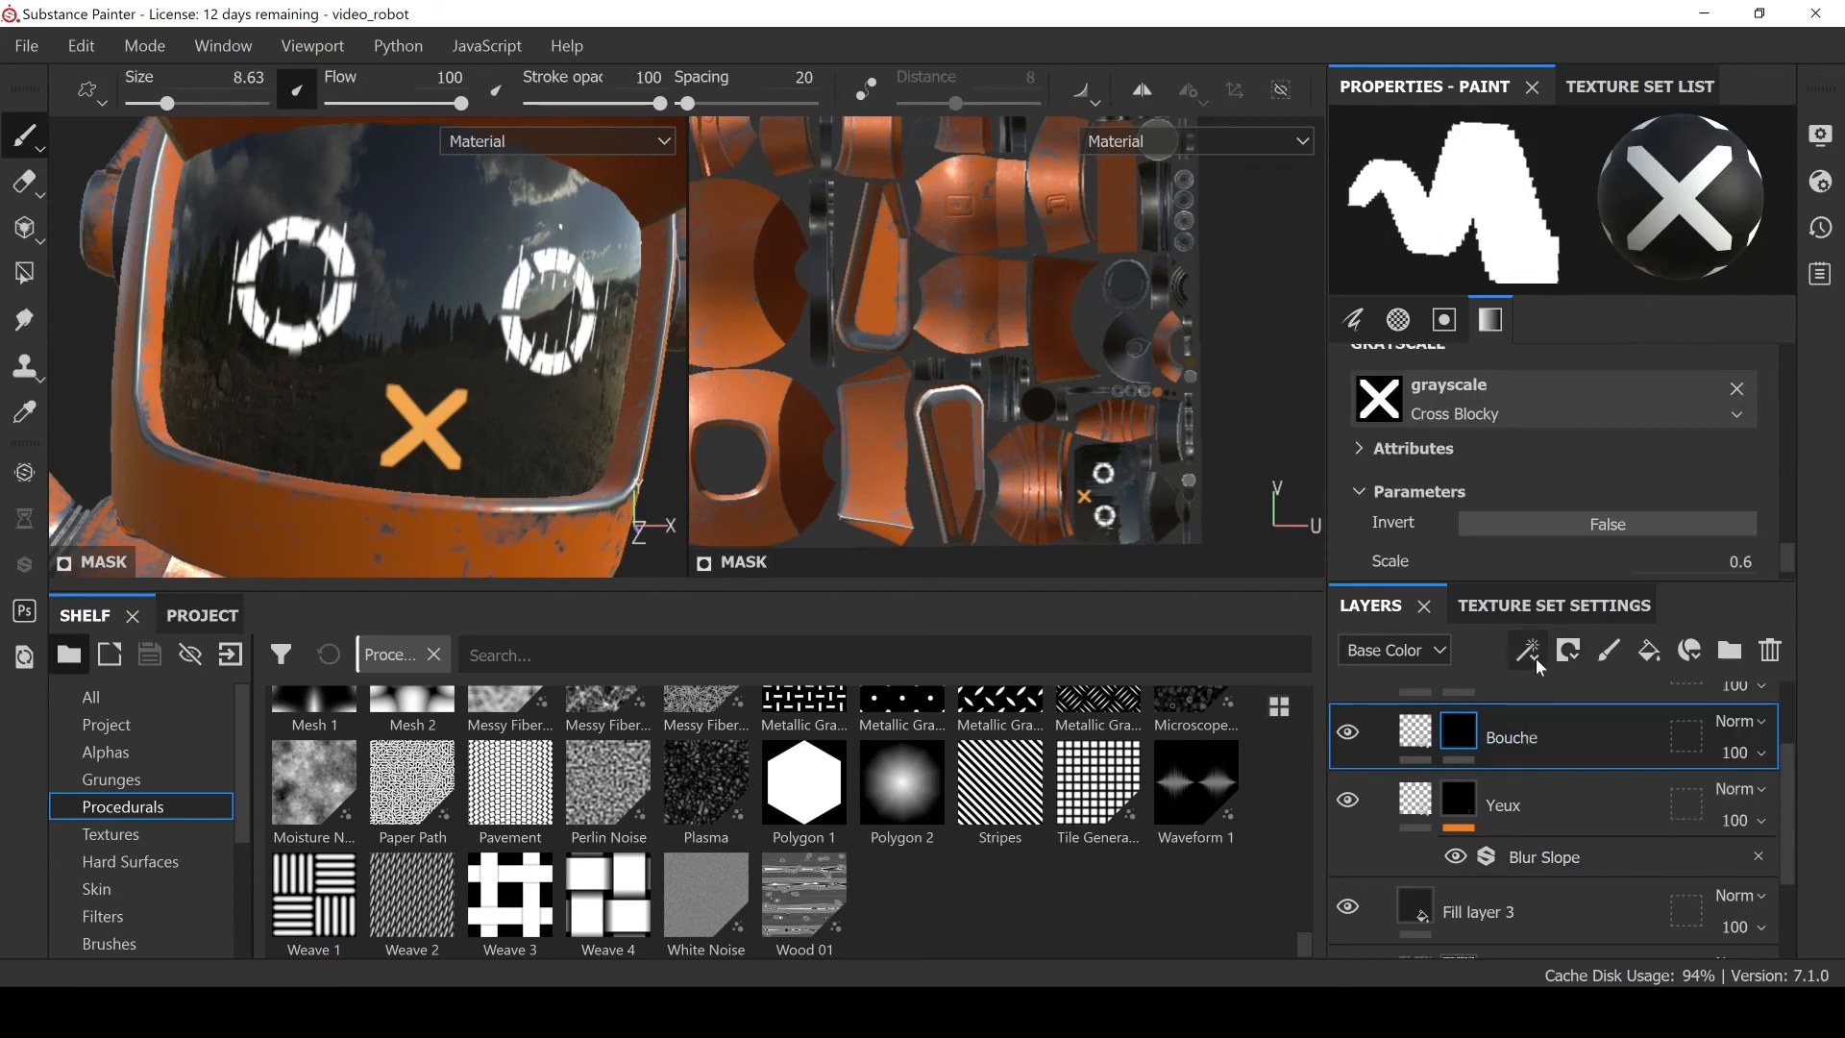
{"action": "left_click", "coordinate": [1536, 659]}
{"action": "left_click", "coordinate": [1634, 849]}
{"action": "left_click", "coordinate": [1562, 187]}
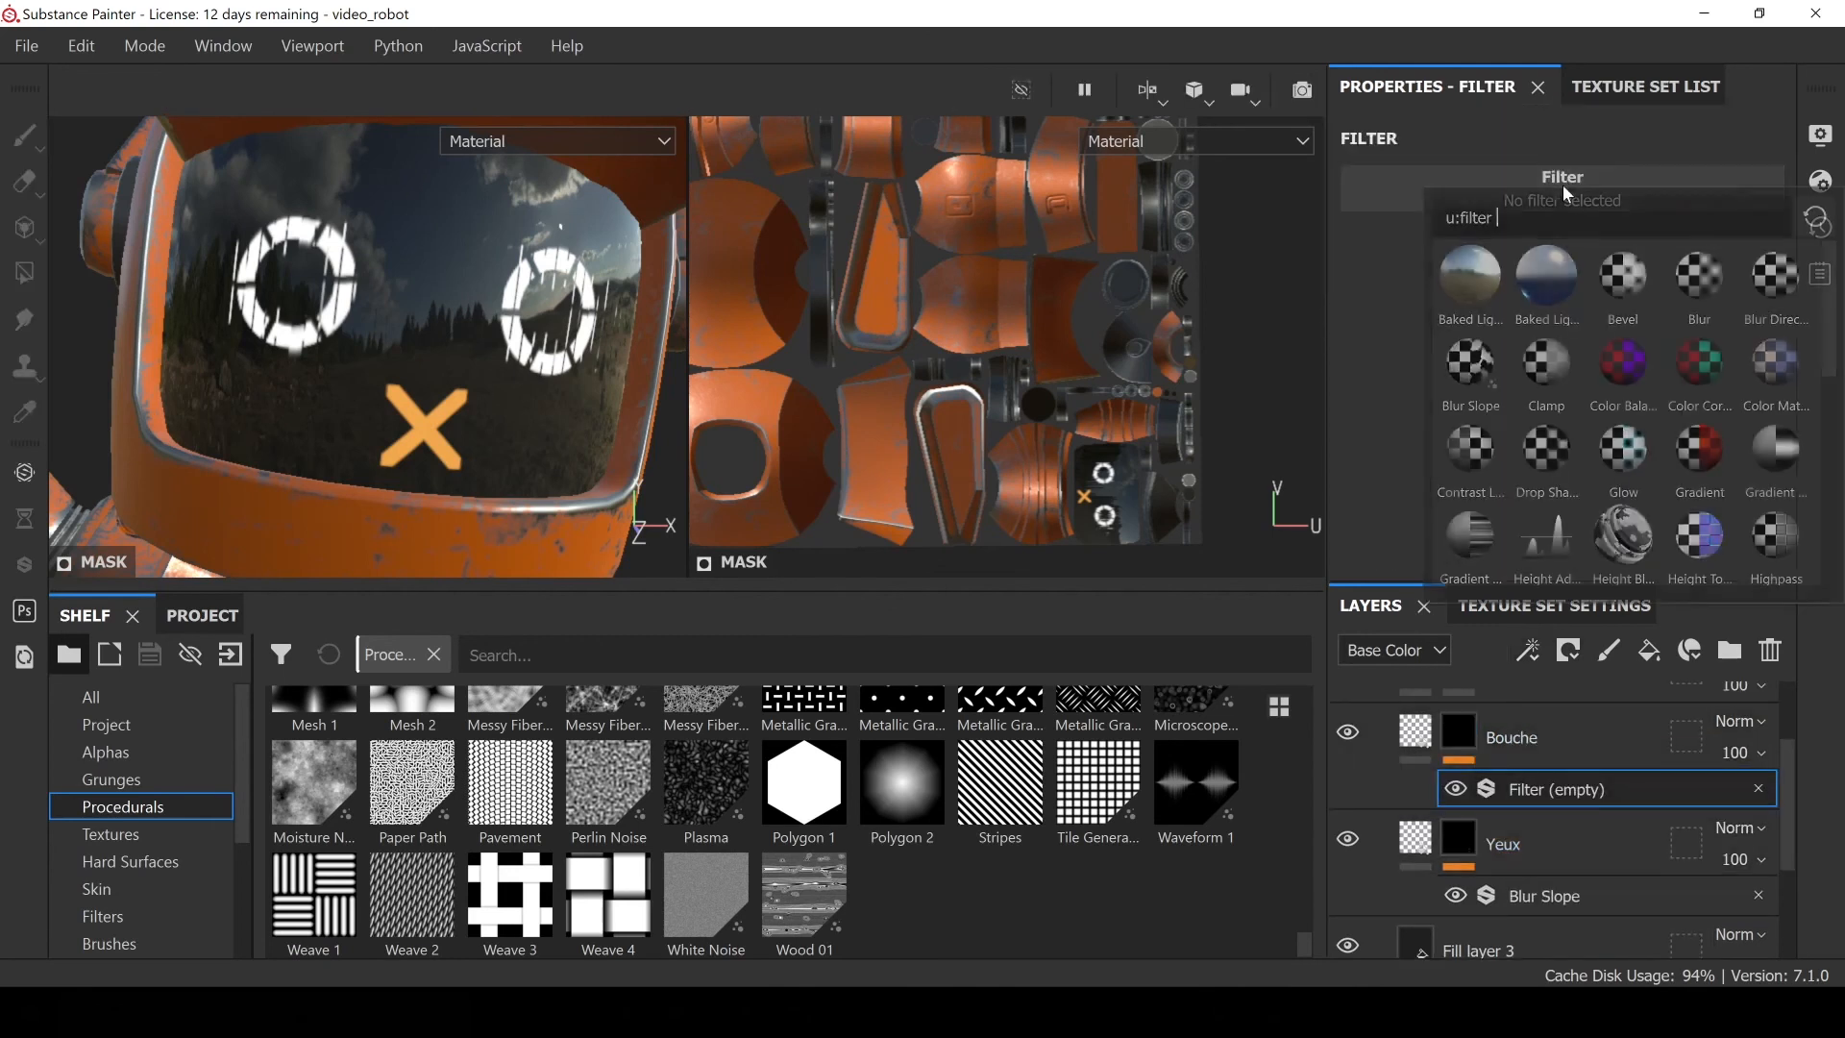
{"action": "left_click", "coordinate": [1482, 386]}
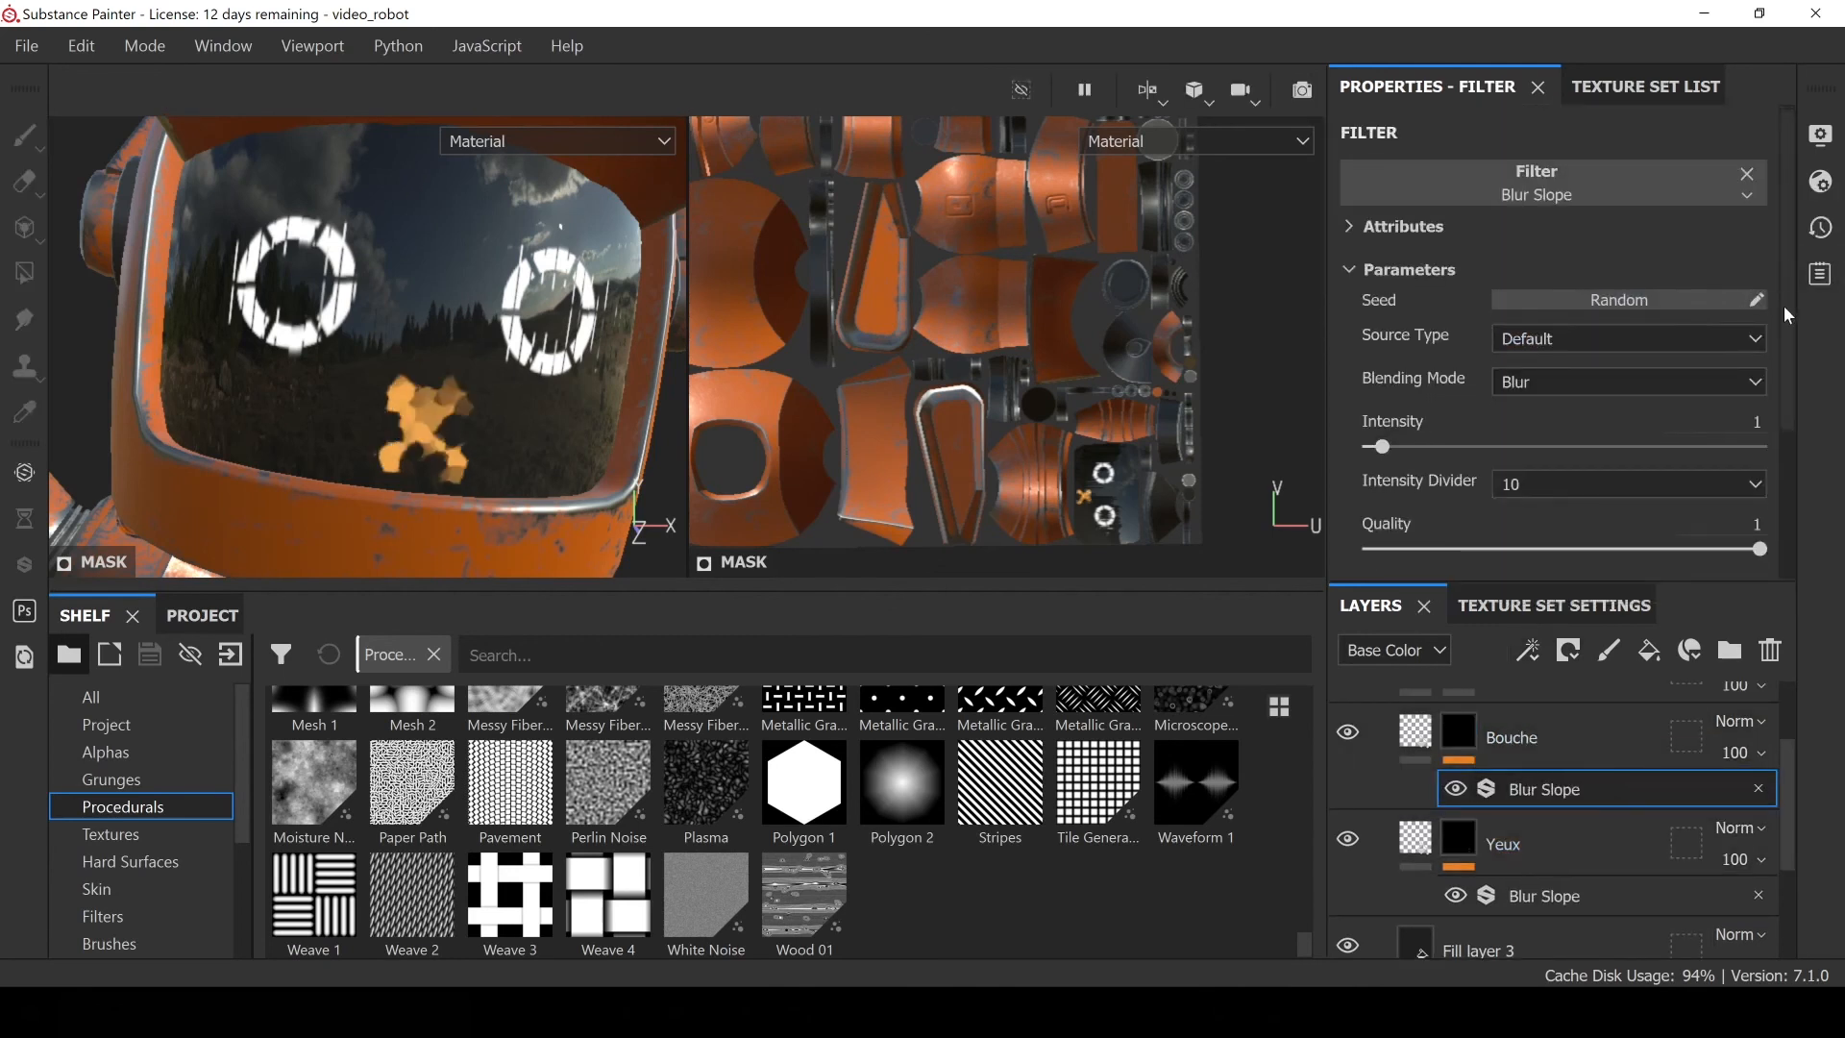
Assign Anisotropic Noise as the mouth filter's custom noise and set its source type to Custom Noise
{"action": "scroll", "coordinate": [1785, 356], "scroll_direction": "down", "scroll_amount": 3}
{"action": "left_click", "coordinate": [1623, 469]}
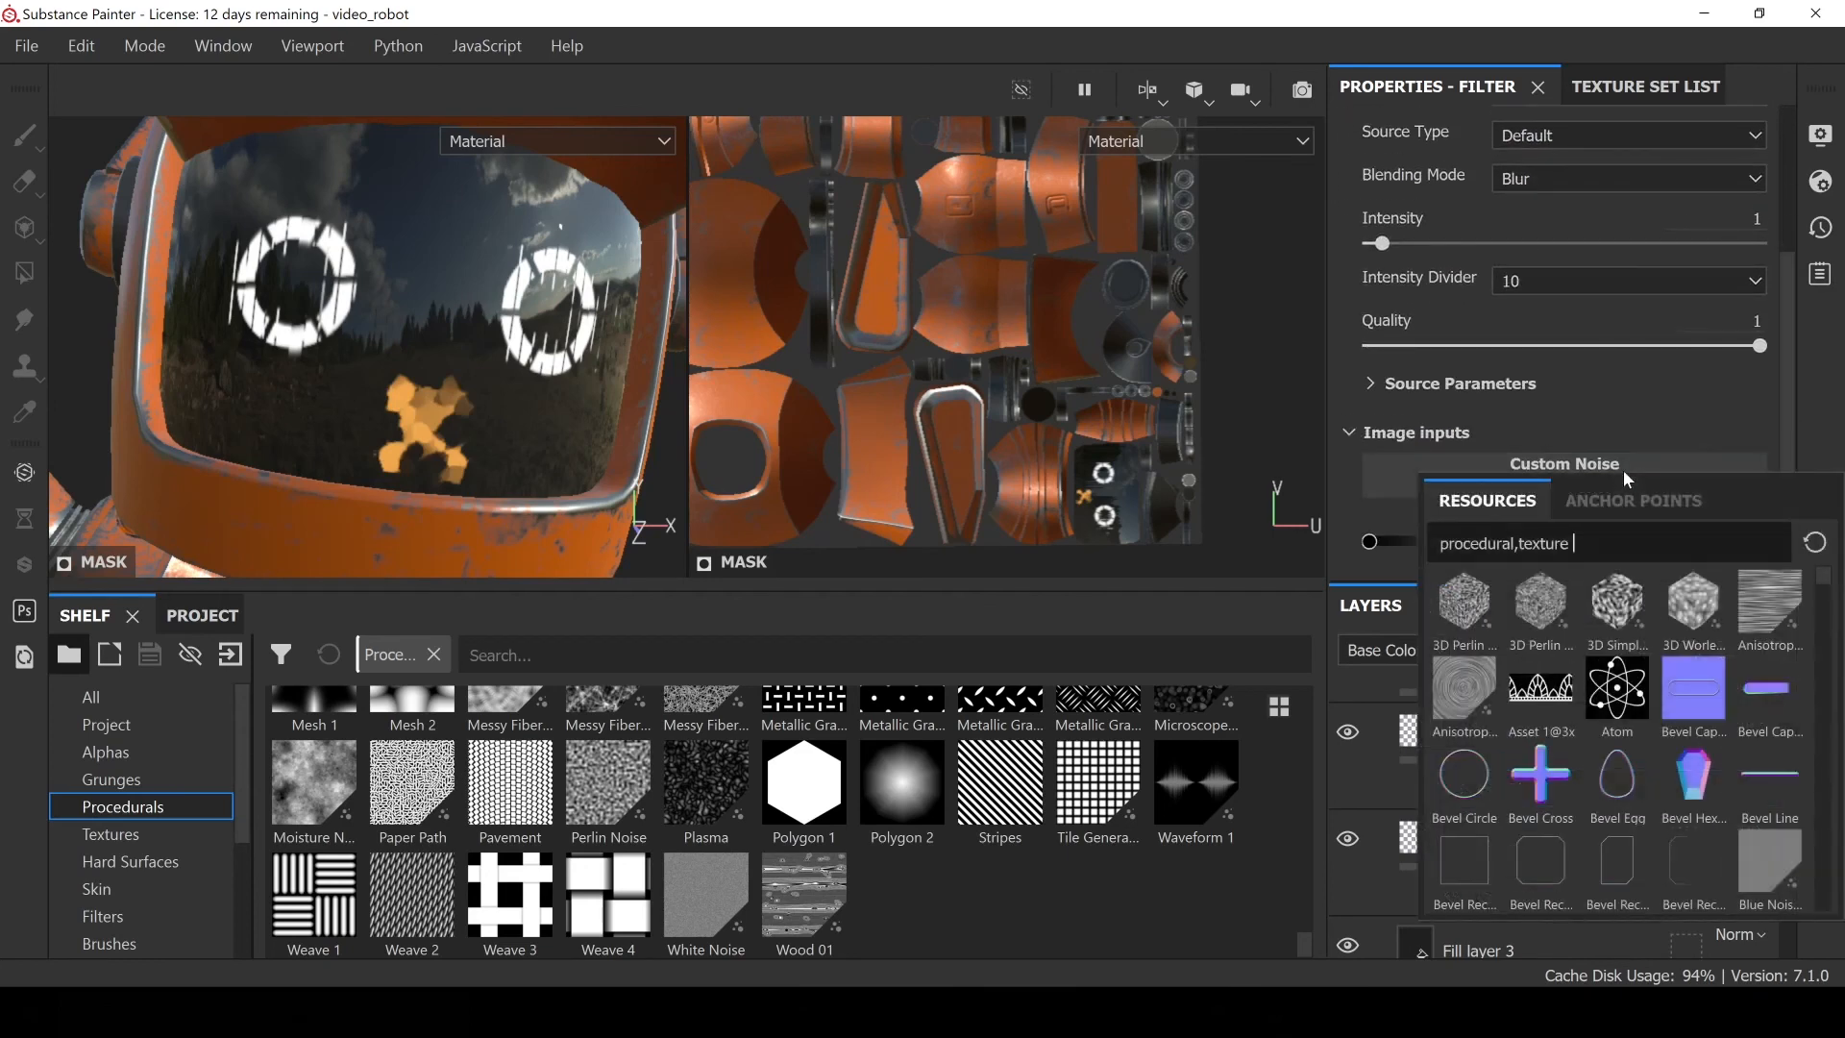
{"action": "left_click", "coordinate": [1760, 629]}
{"action": "scroll", "coordinate": [1785, 365], "scroll_direction": "up", "scroll_amount": 4}
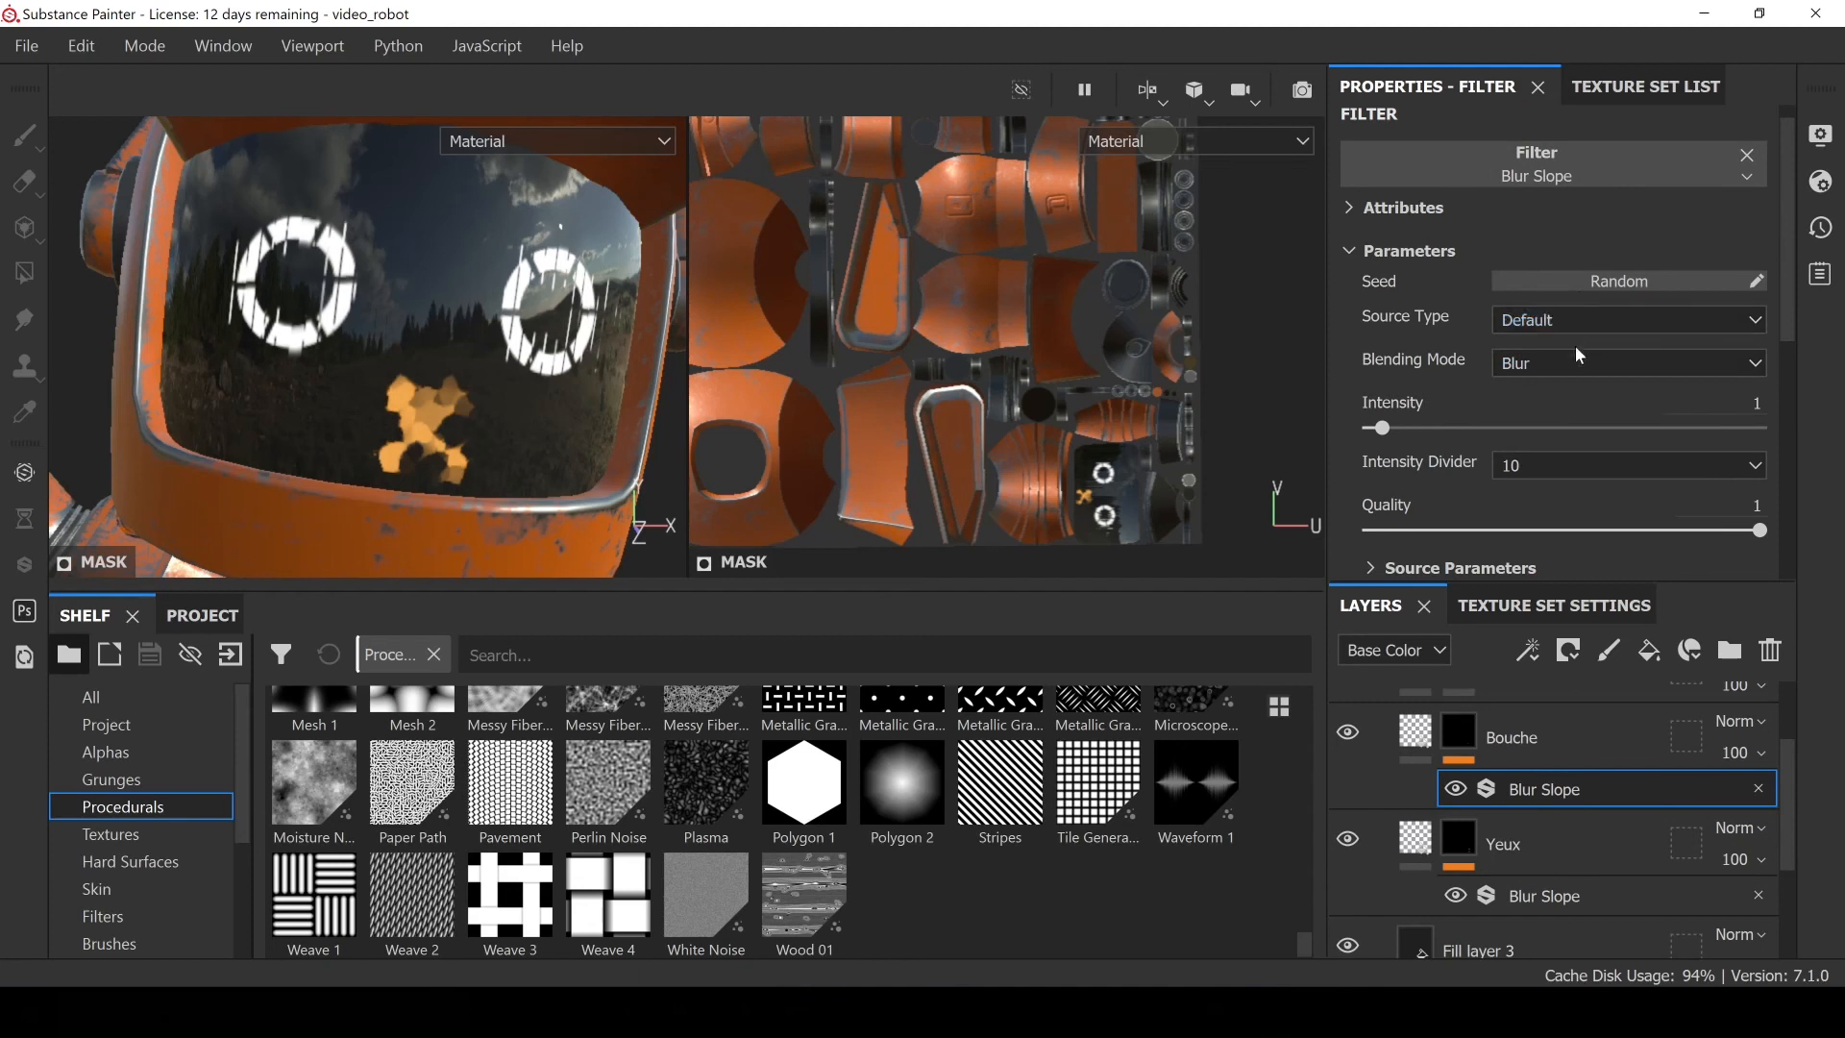
{"action": "left_click", "coordinate": [1552, 325]}
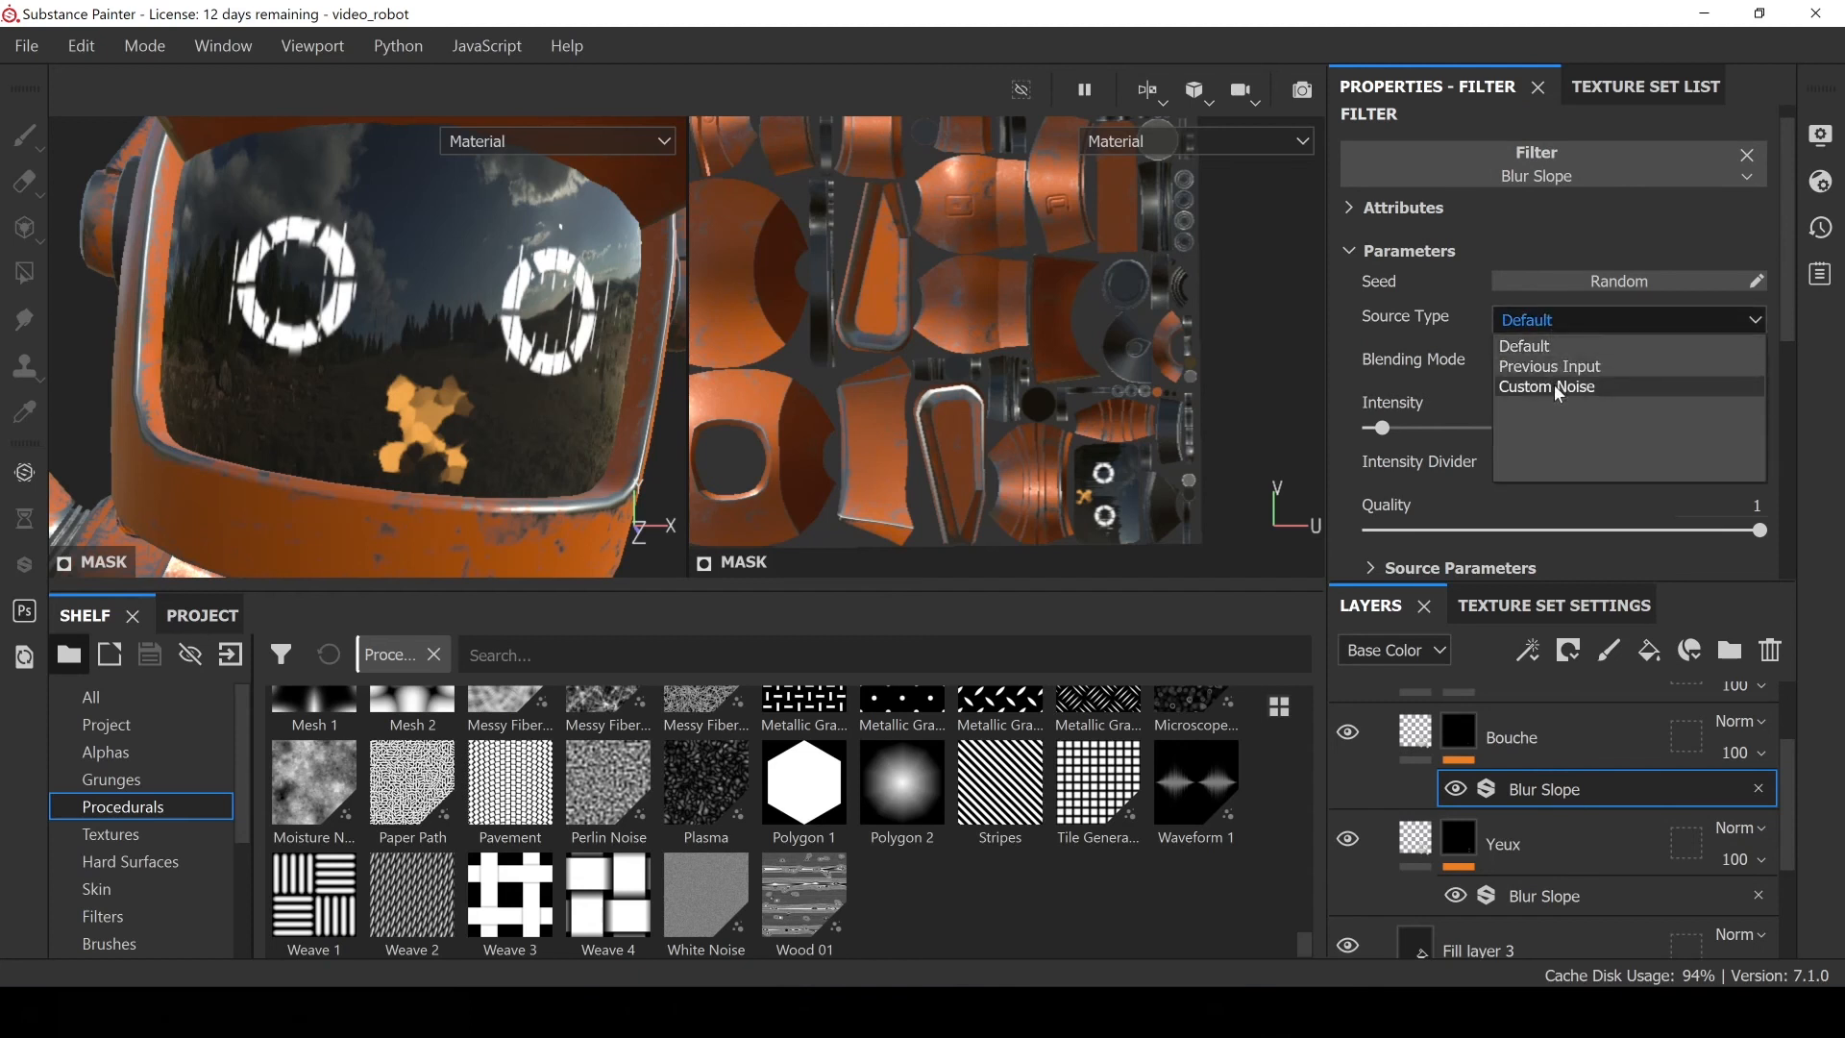
{"action": "left_click", "coordinate": [1553, 385]}
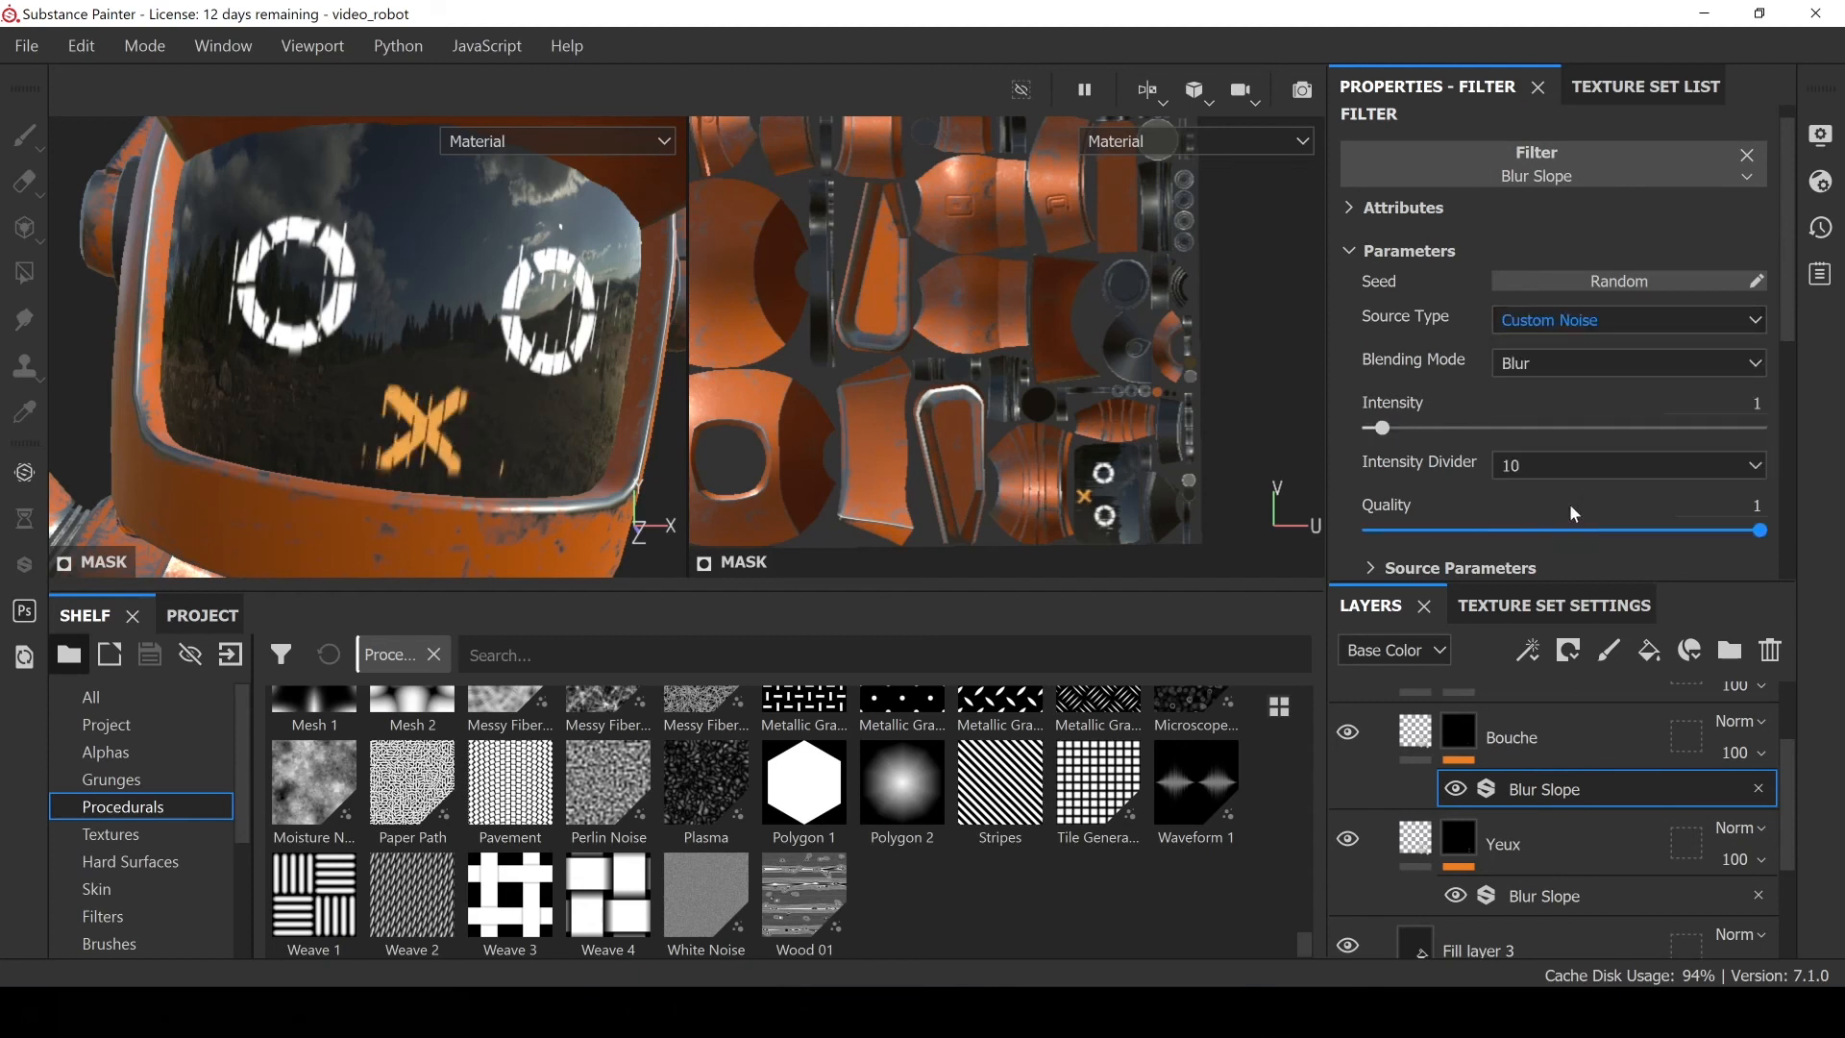
Set the Position source parameter of the mouth's Blur Slope filter to 0.27
{"action": "left_click_drag", "start_coordinate": [1784, 275], "coordinate": [1775, 384]}
{"action": "left_click", "coordinate": [1390, 361]}
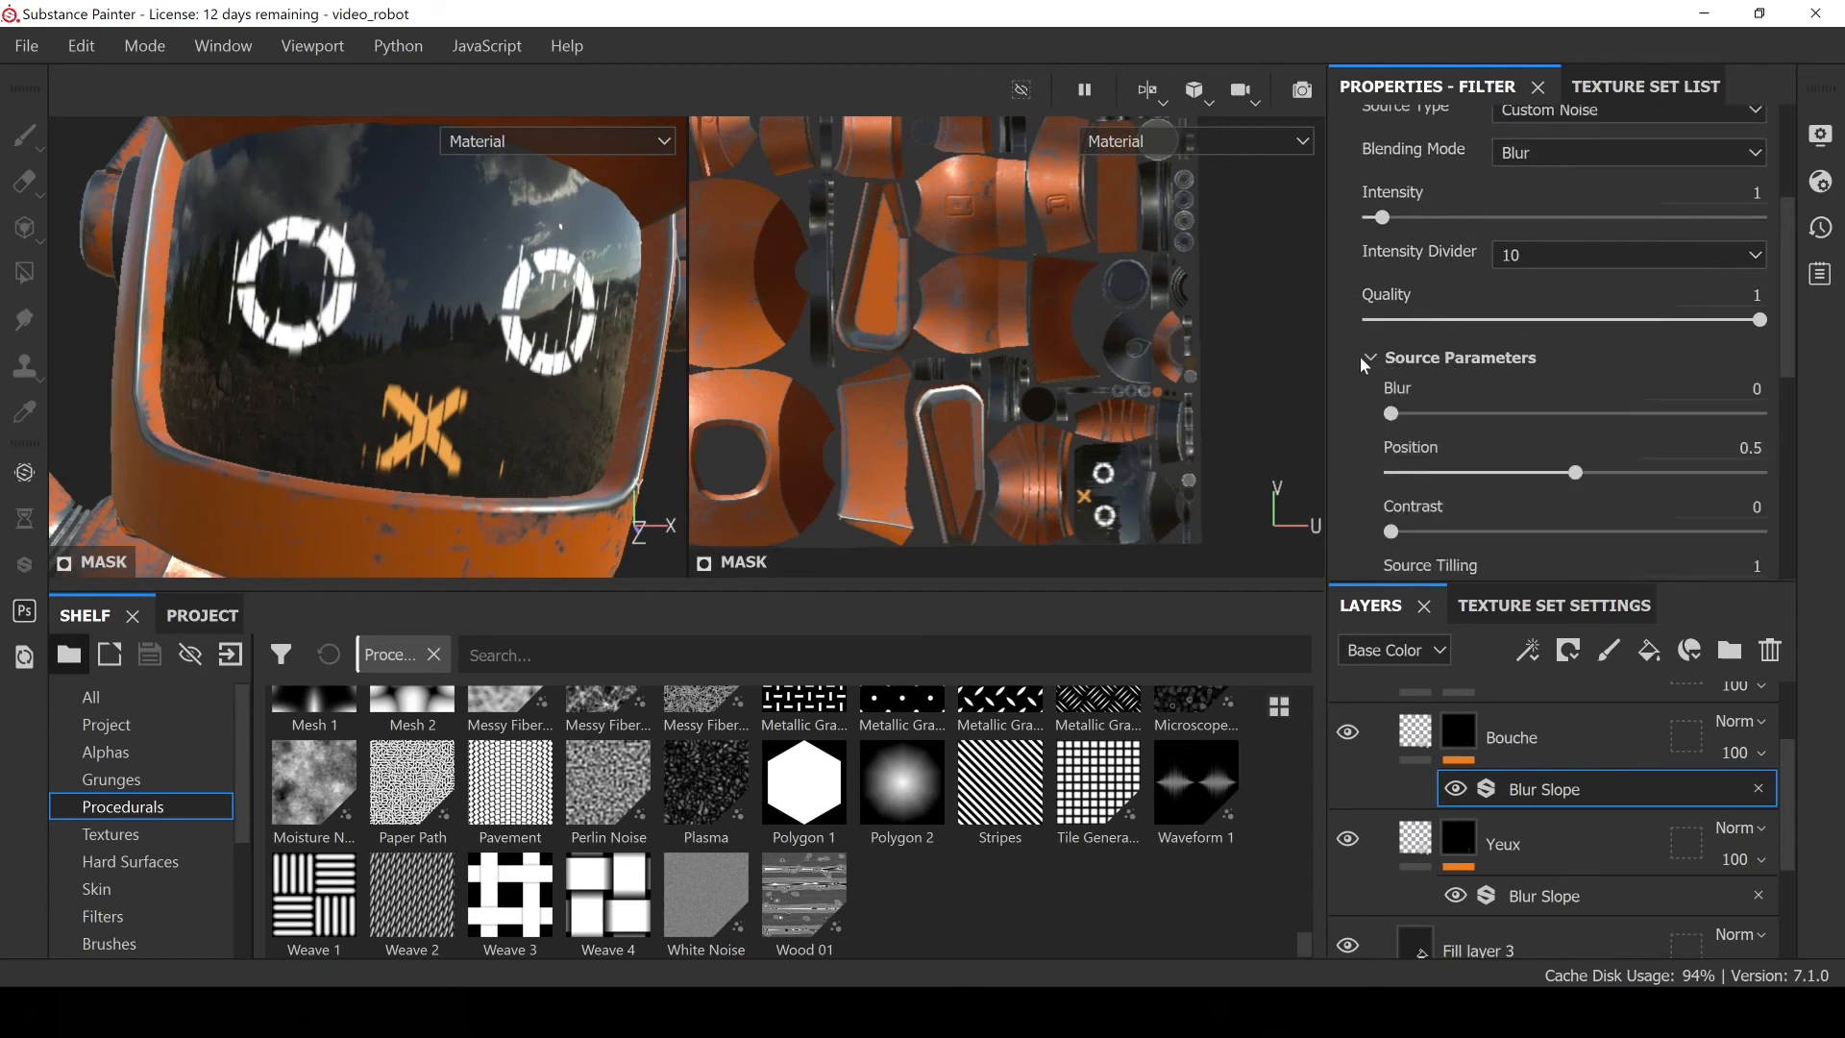
{"action": "scroll", "coordinate": [1358, 531], "scroll_direction": "down", "scroll_amount": 1}
{"action": "scroll", "coordinate": [1359, 536], "scroll_direction": "down", "scroll_amount": 1}
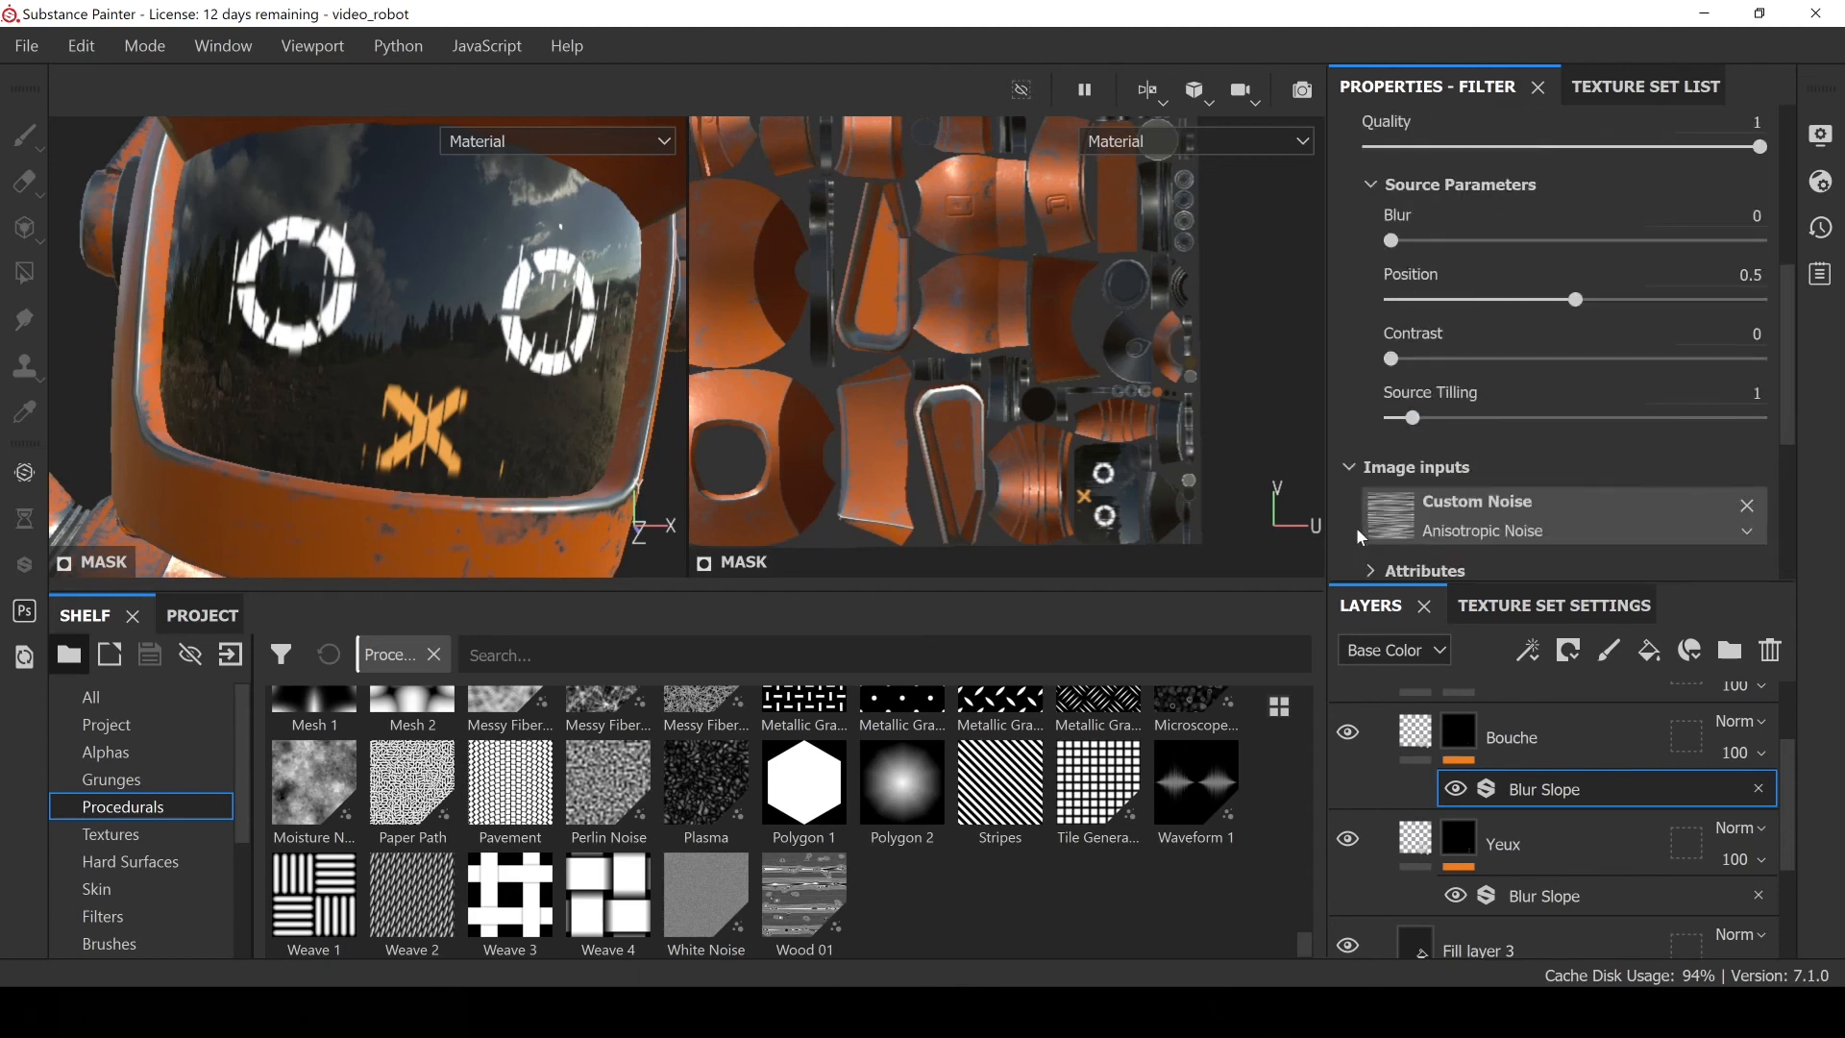
{"action": "left_click_drag", "start_coordinate": [1559, 299], "coordinate": [1759, 303]}
{"action": "left_click_drag", "start_coordinate": [1607, 304], "coordinate": [1486, 307]}
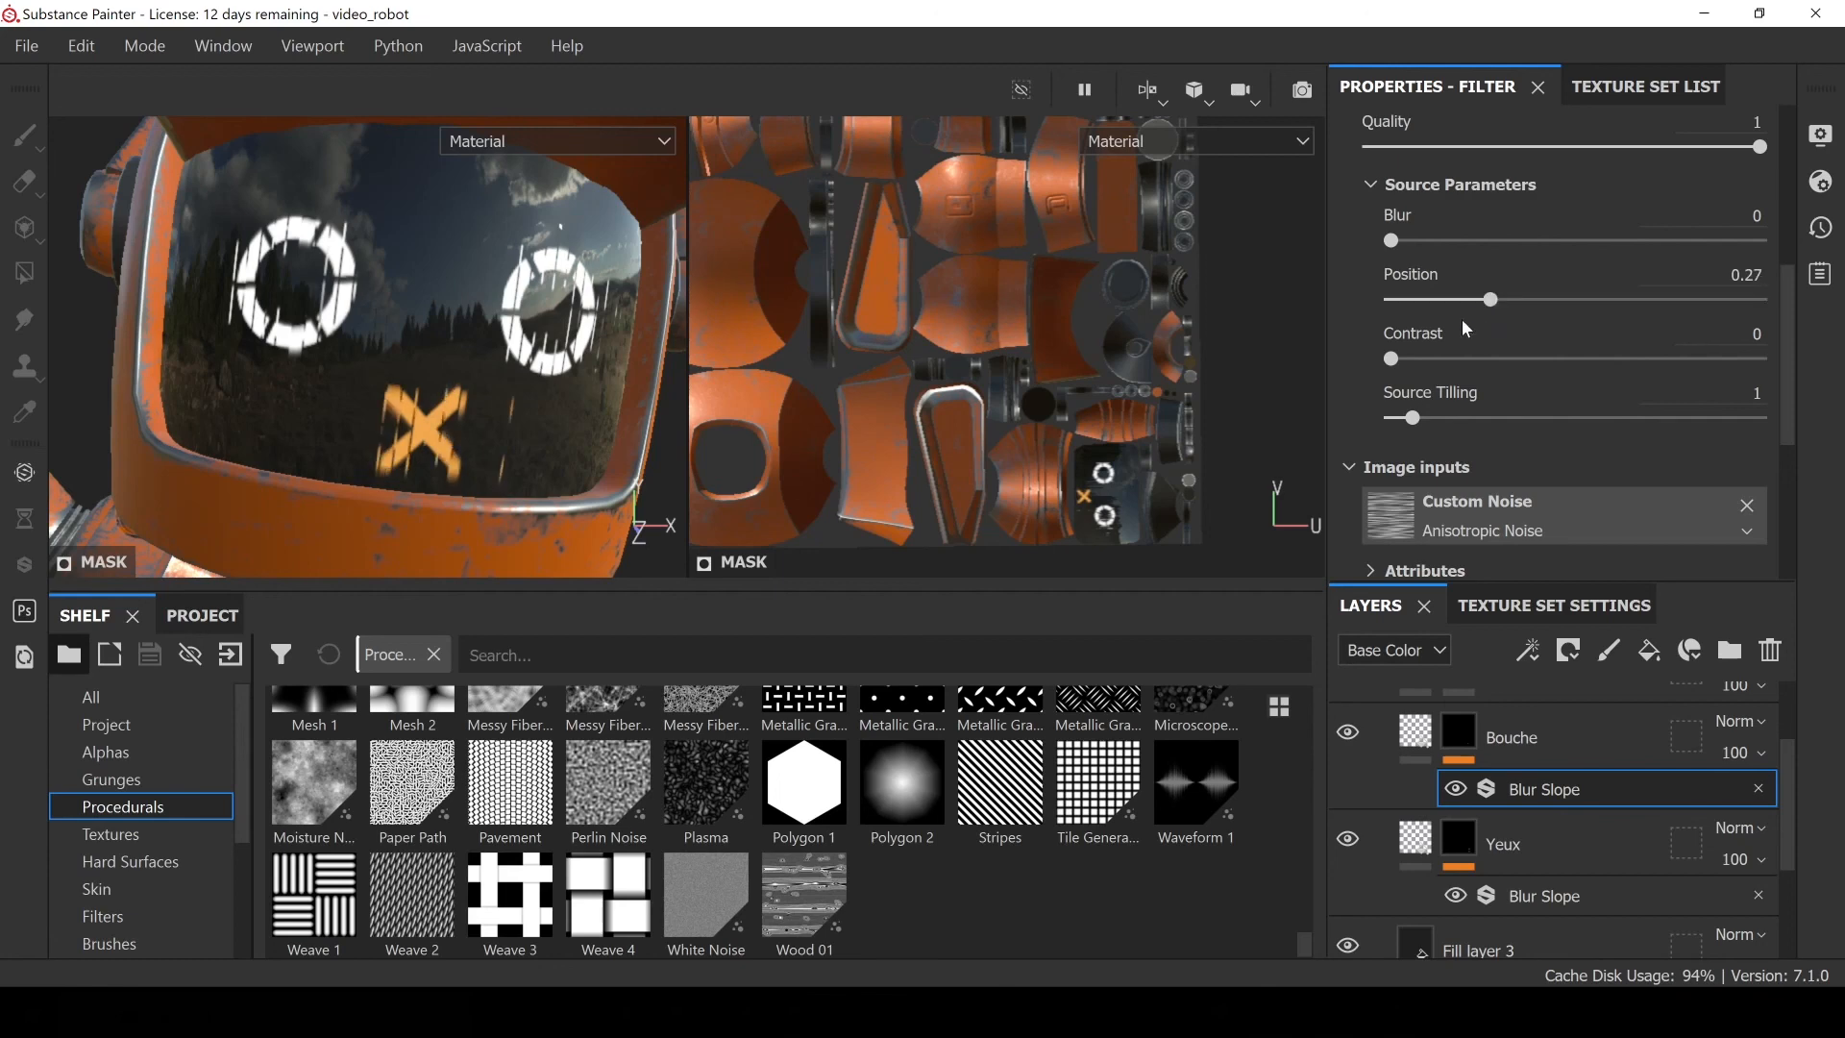
Examine the distorted eyes and mouth on the whole robot from several angles and distances
{"action": "scroll", "coordinate": [550, 451], "scroll_direction": "down", "scroll_amount": 5}
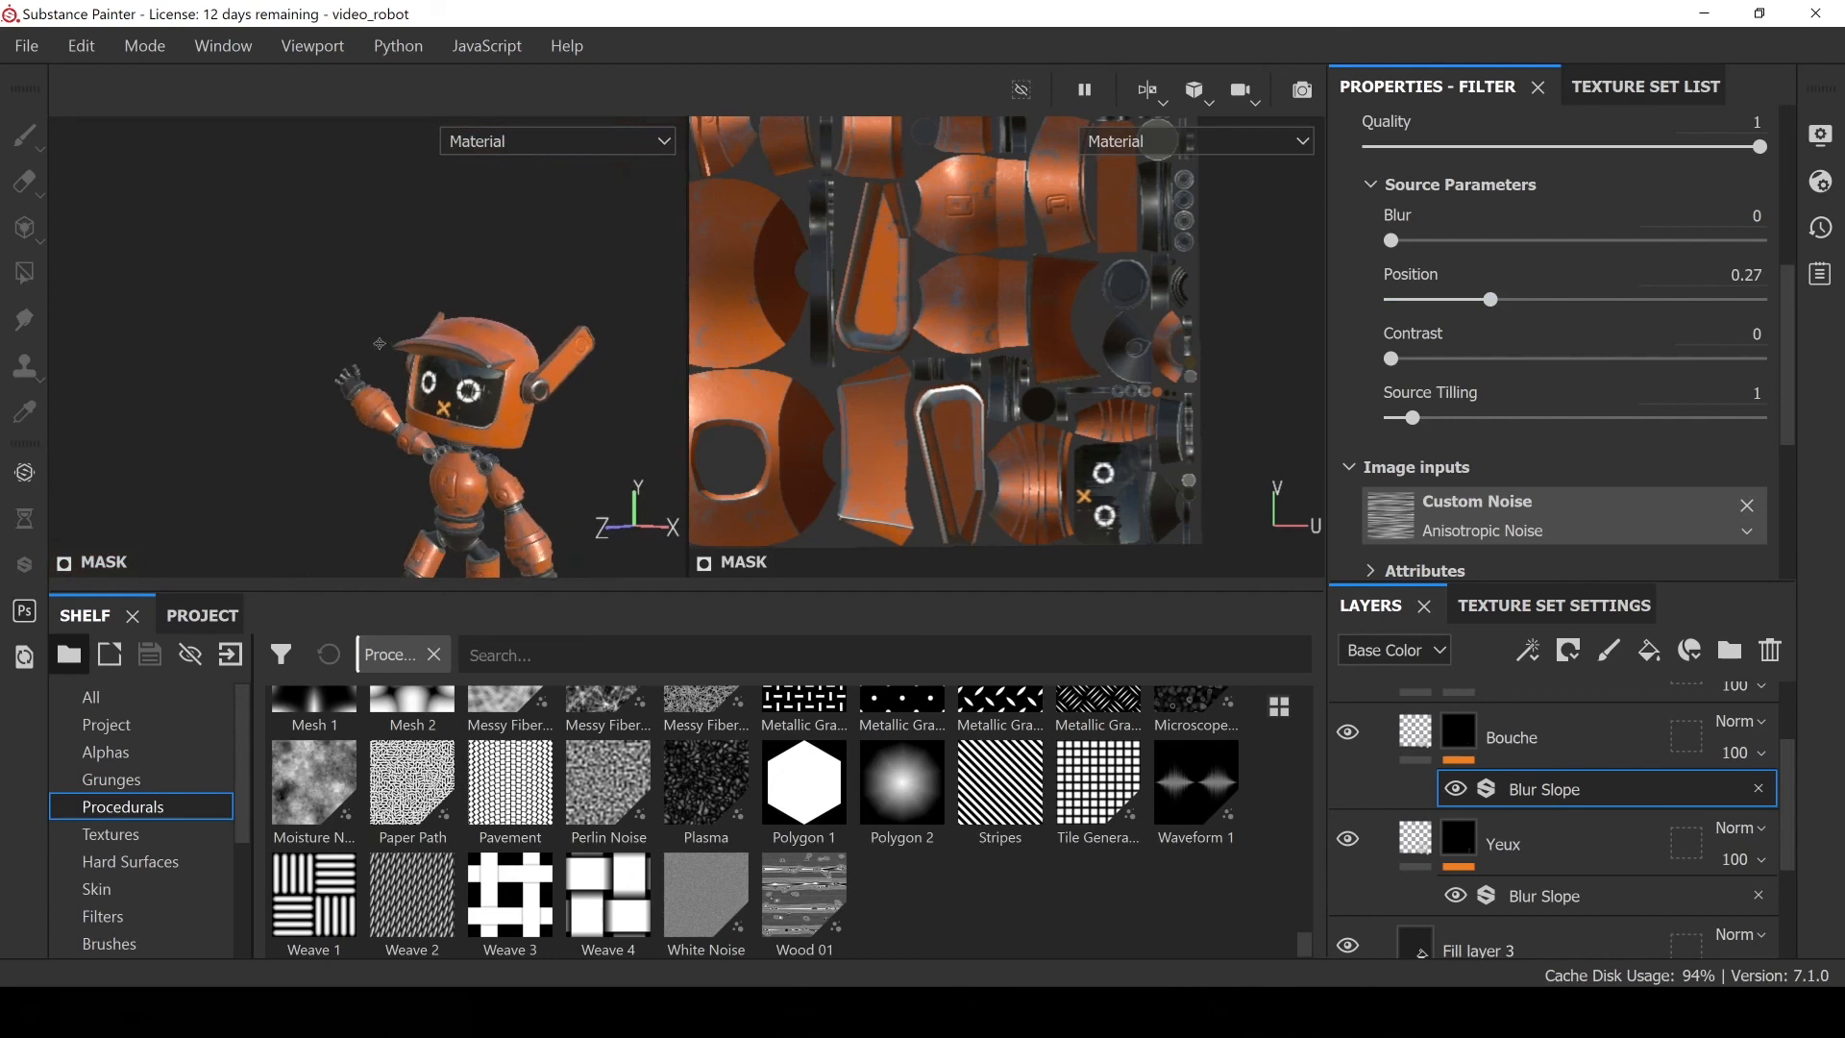
{"action": "left_click_drag", "start_coordinate": [397, 442], "coordinate": [500, 423], "text": "alt"}
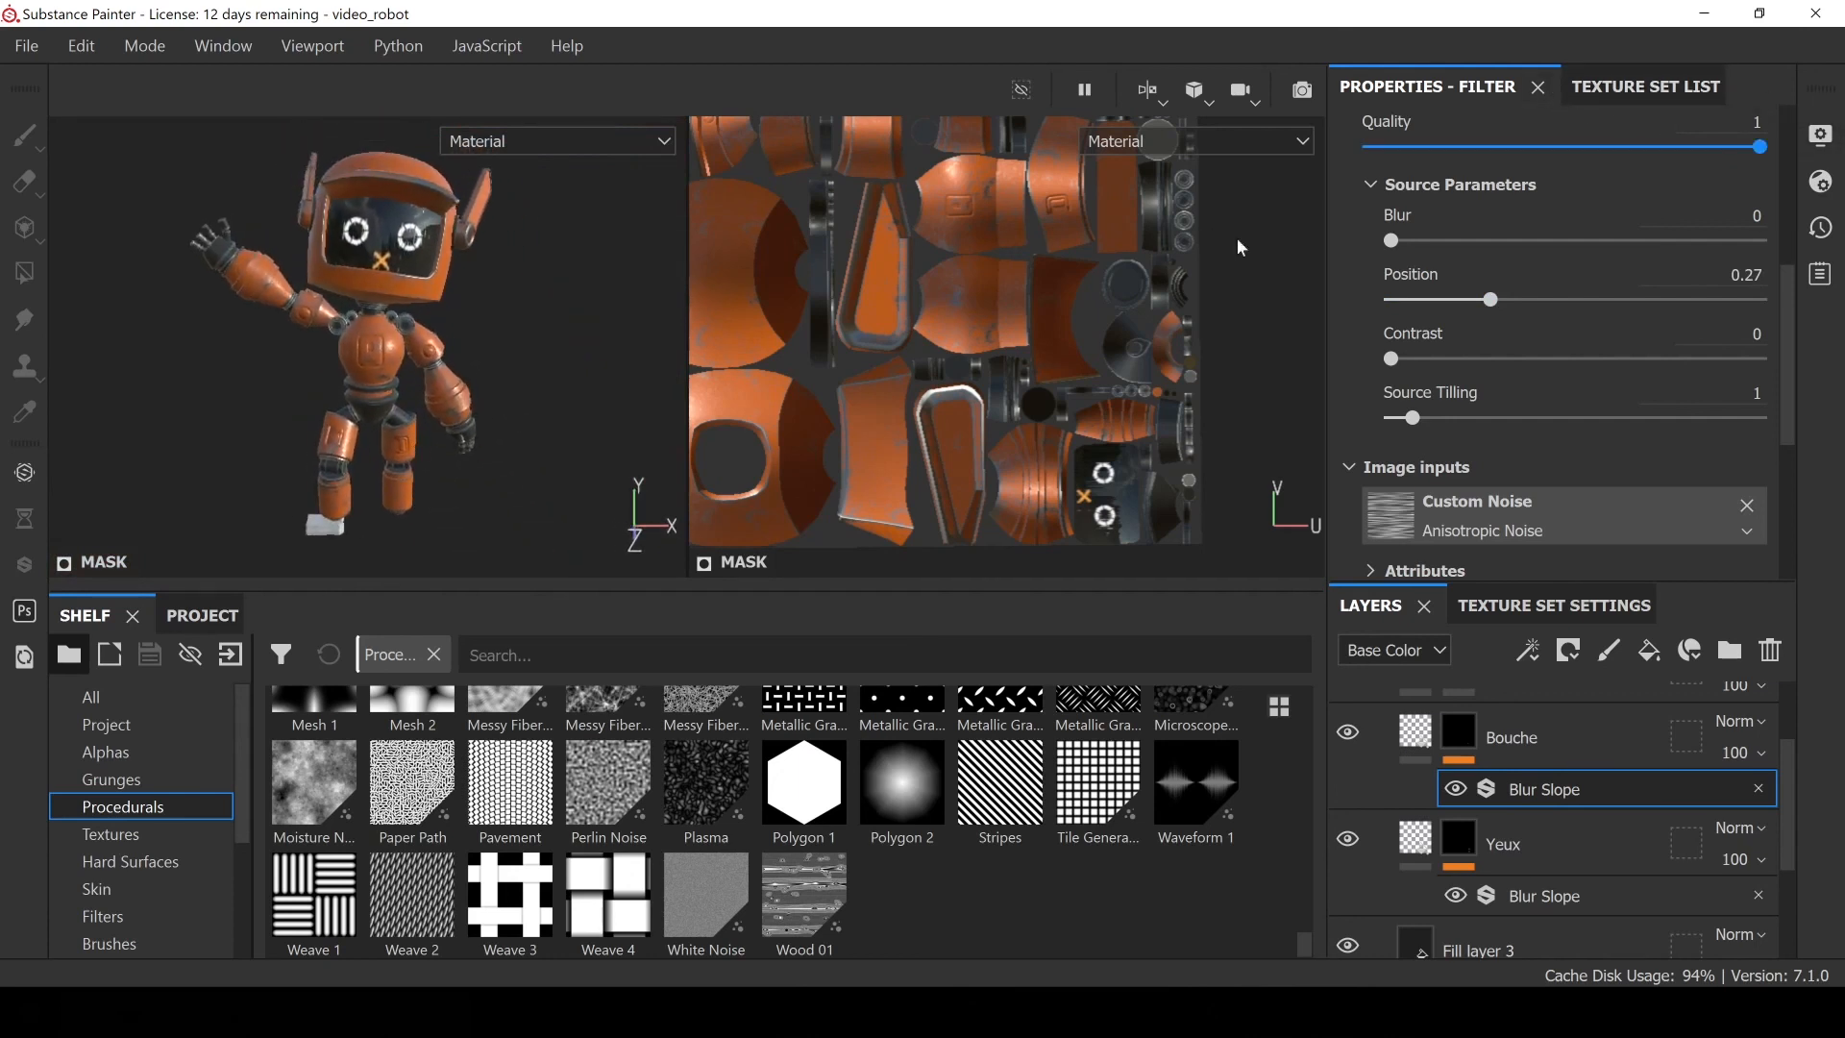
{"action": "scroll", "coordinate": [370, 260], "scroll_direction": "up", "scroll_amount": 2}
{"action": "left_click_drag", "start_coordinate": [363, 252], "coordinate": [485, 269], "text": "alt"}
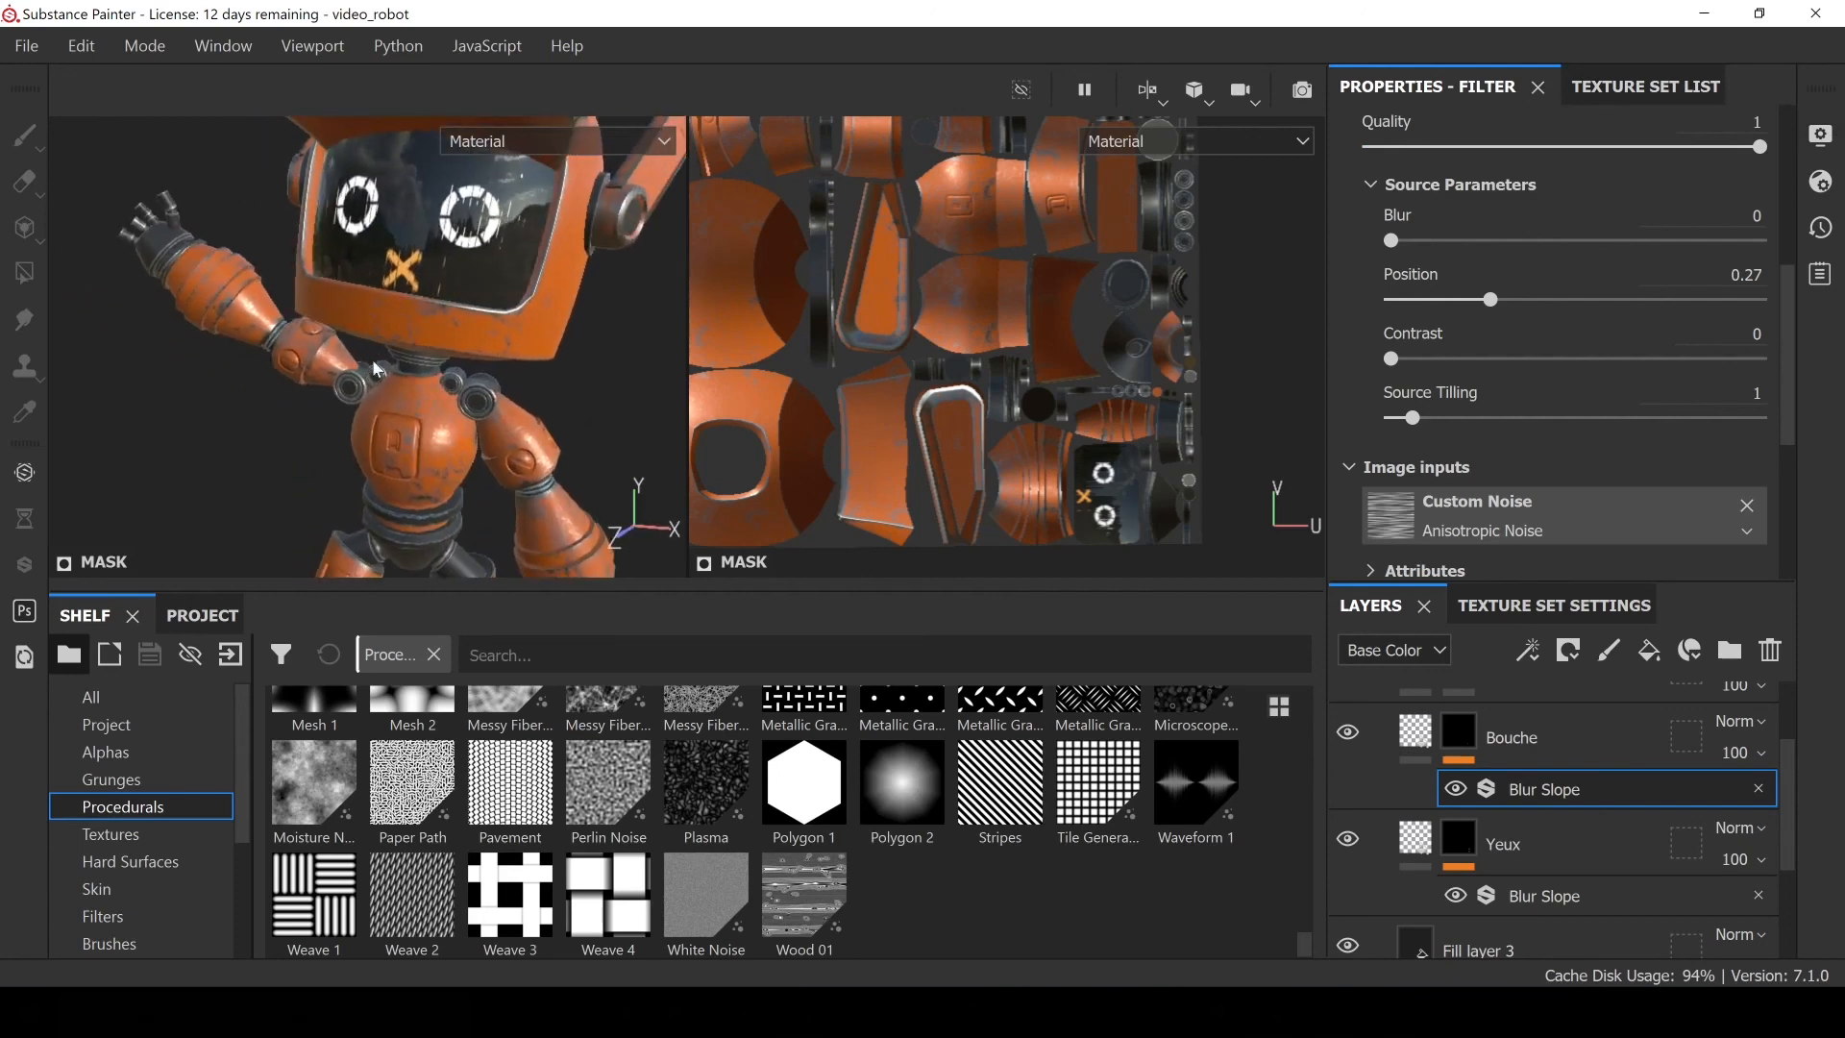
{"action": "scroll", "coordinate": [419, 435], "scroll_direction": "down", "scroll_amount": 4}
{"action": "scroll", "coordinate": [473, 310], "scroll_direction": "up", "scroll_amount": 5}
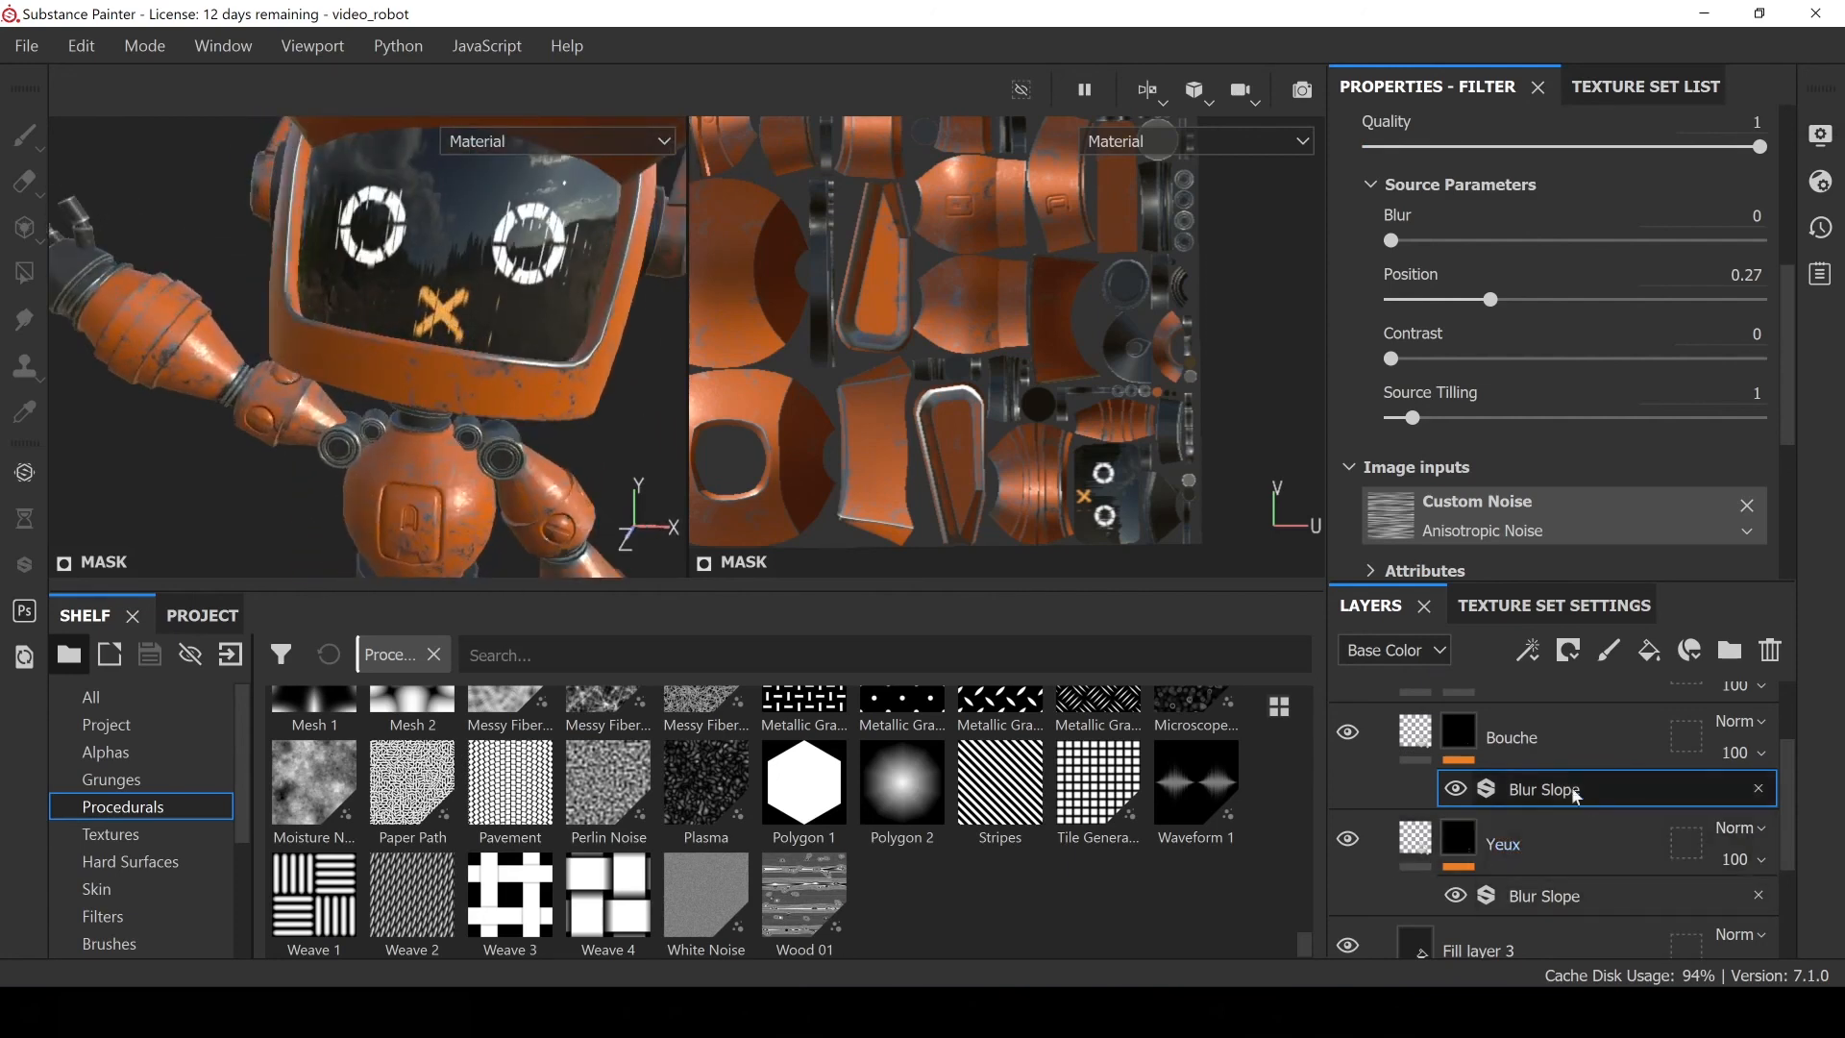
Try stamping extra crosses around the eyes and mouth in the Bouche mask, and undo them
{"action": "left_click", "coordinate": [1458, 732]}
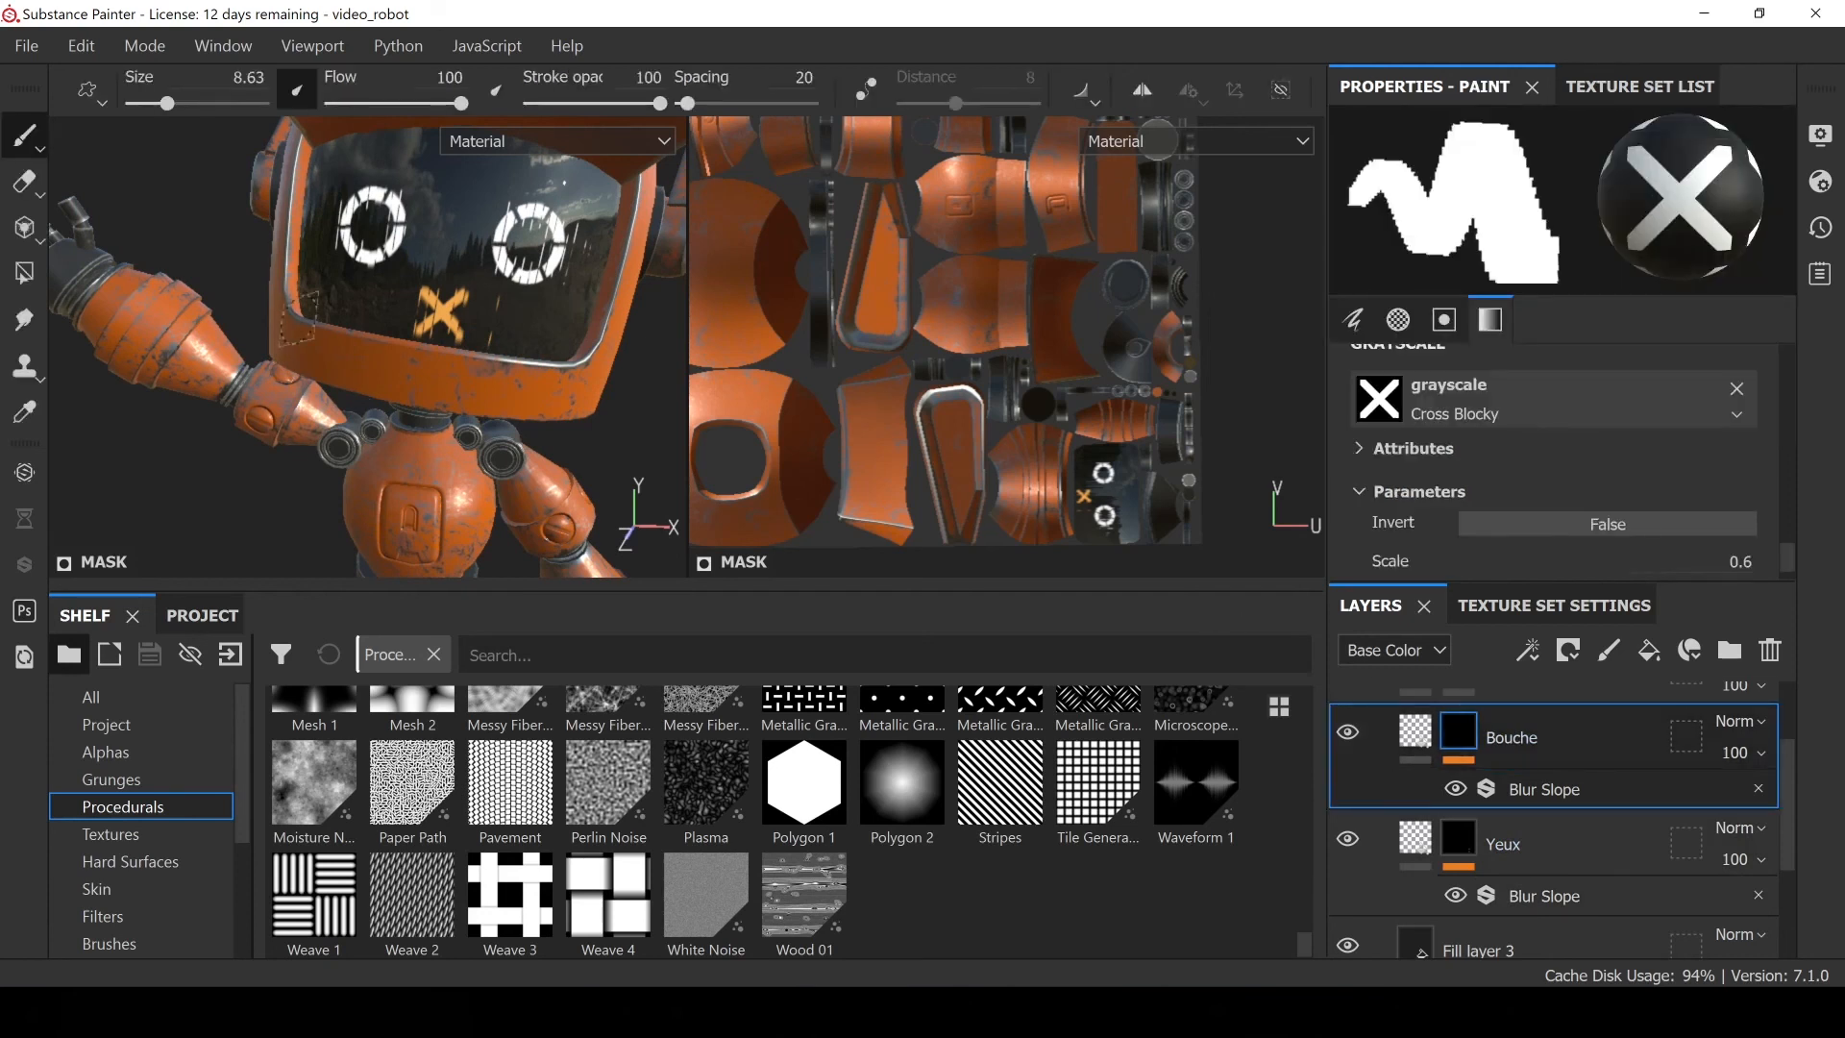
{"action": "mouse_move", "coordinate": [459, 314]}
{"action": "left_mouse_down"}
{"action": "mouse_move", "coordinate": [404, 300]}
{"action": "mouse_move", "coordinate": [471, 306]}
{"action": "left_mouse_up"}
{"action": "key", "text": "ctrl+z"}
{"action": "left_click", "coordinate": [440, 264]}
{"action": "key", "text": "ctrl+z"}
{"action": "left_click", "coordinate": [462, 187]}
{"action": "left_click", "coordinate": [516, 290]}
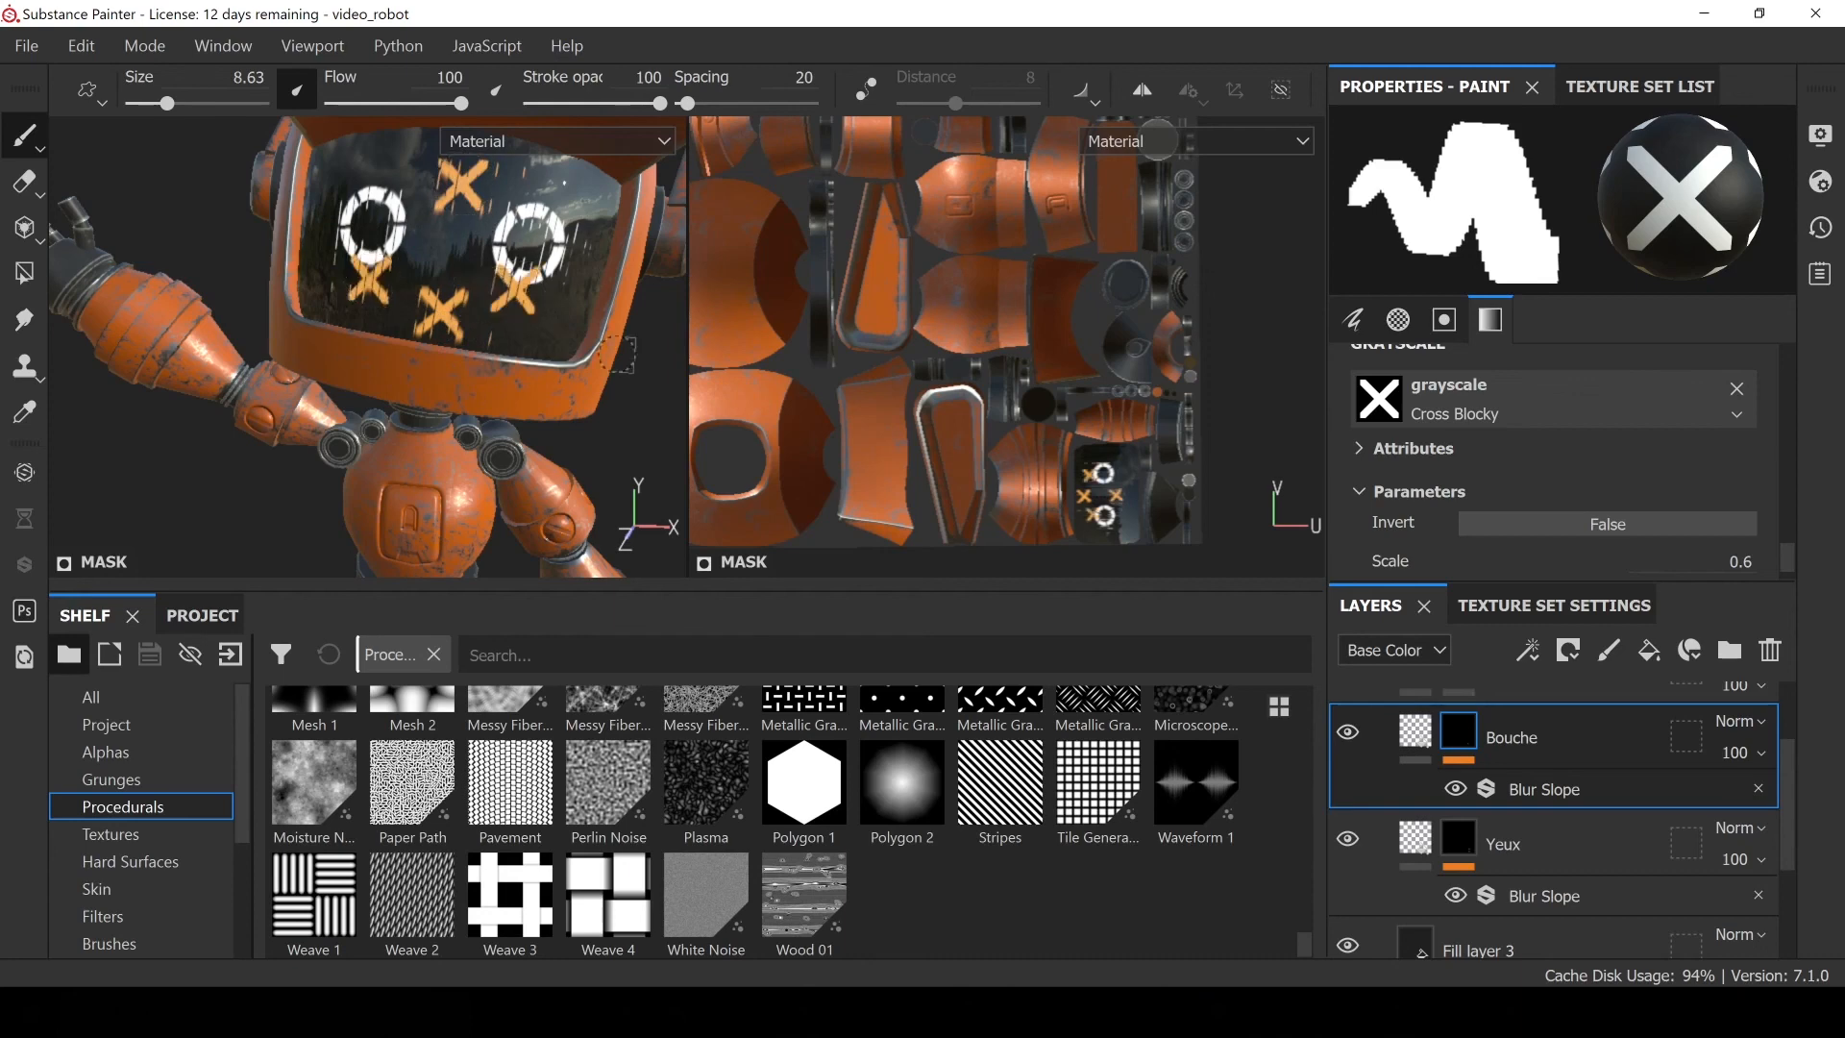
{"action": "key", "text": "ctrl+z"}
{"action": "key", "text": "ctrl+z"}
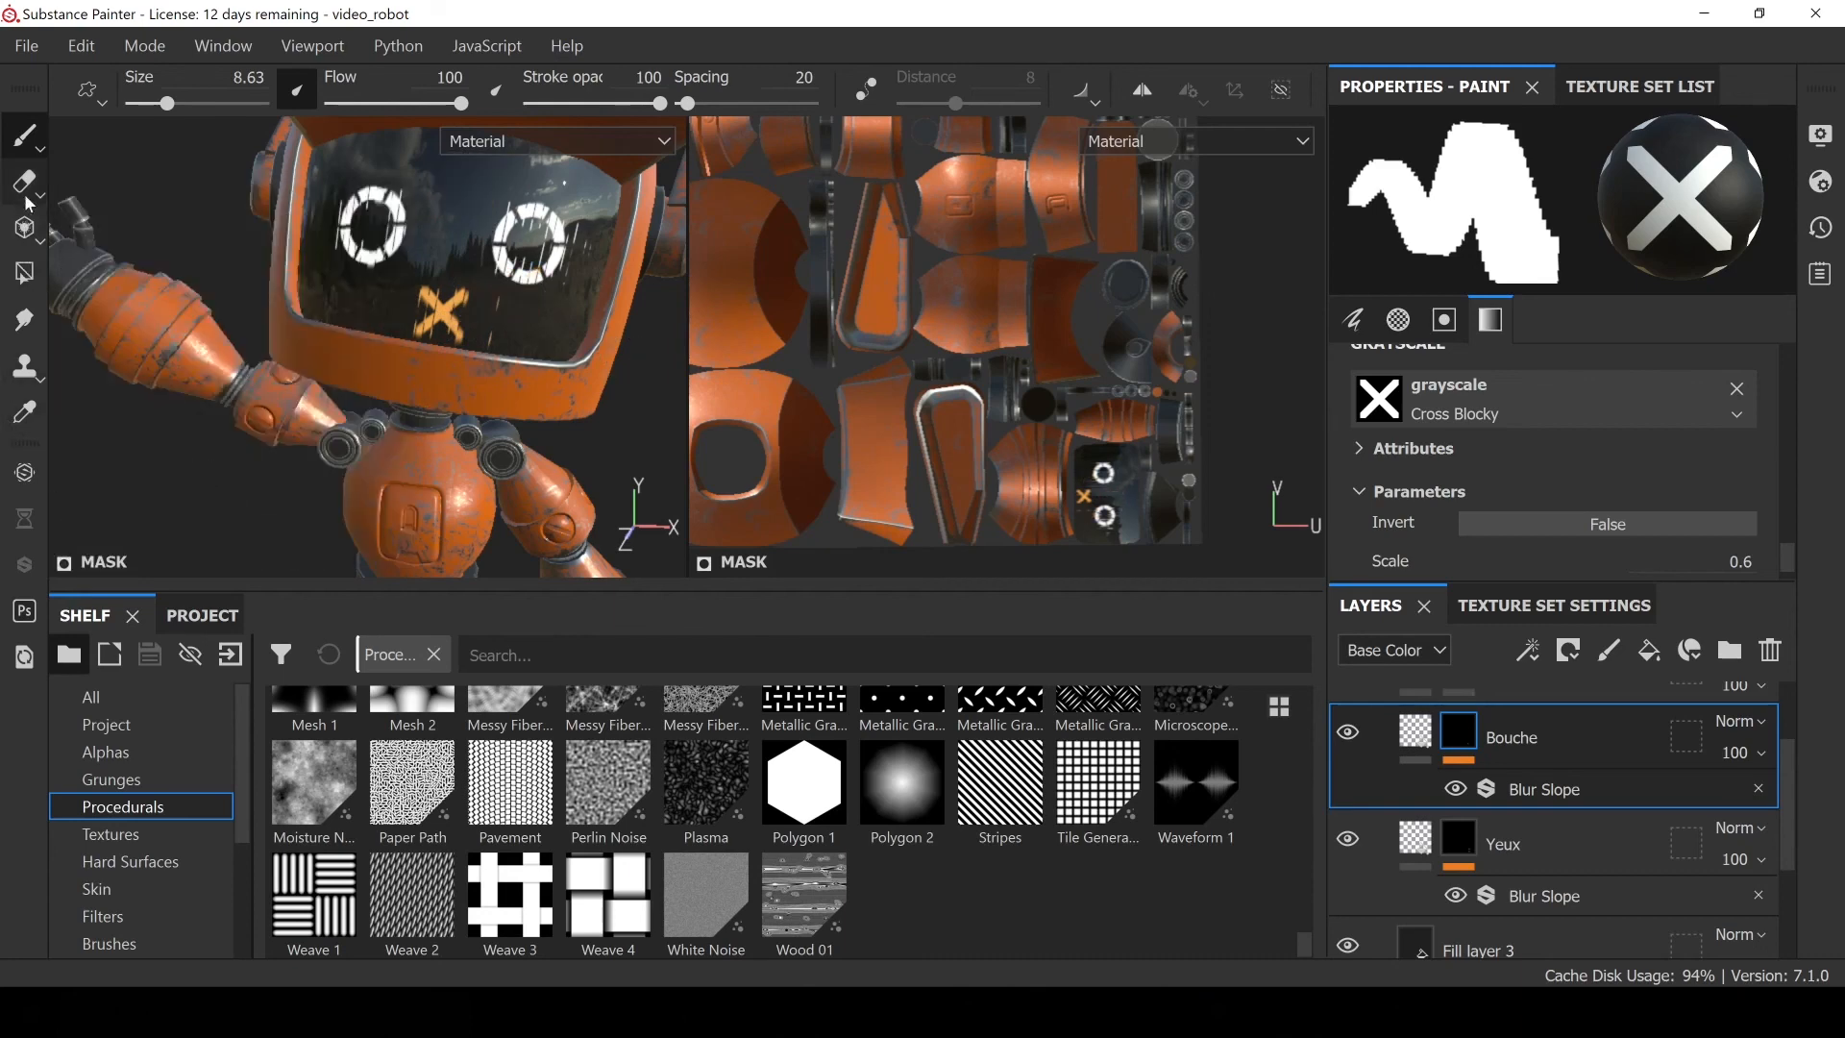
Erase the cross mouth from the Bouche mask, stamp a Cross Blocky shape in its place, and save the project
{"action": "left_click", "coordinate": [24, 180]}
{"action": "left_click", "coordinate": [443, 314]}
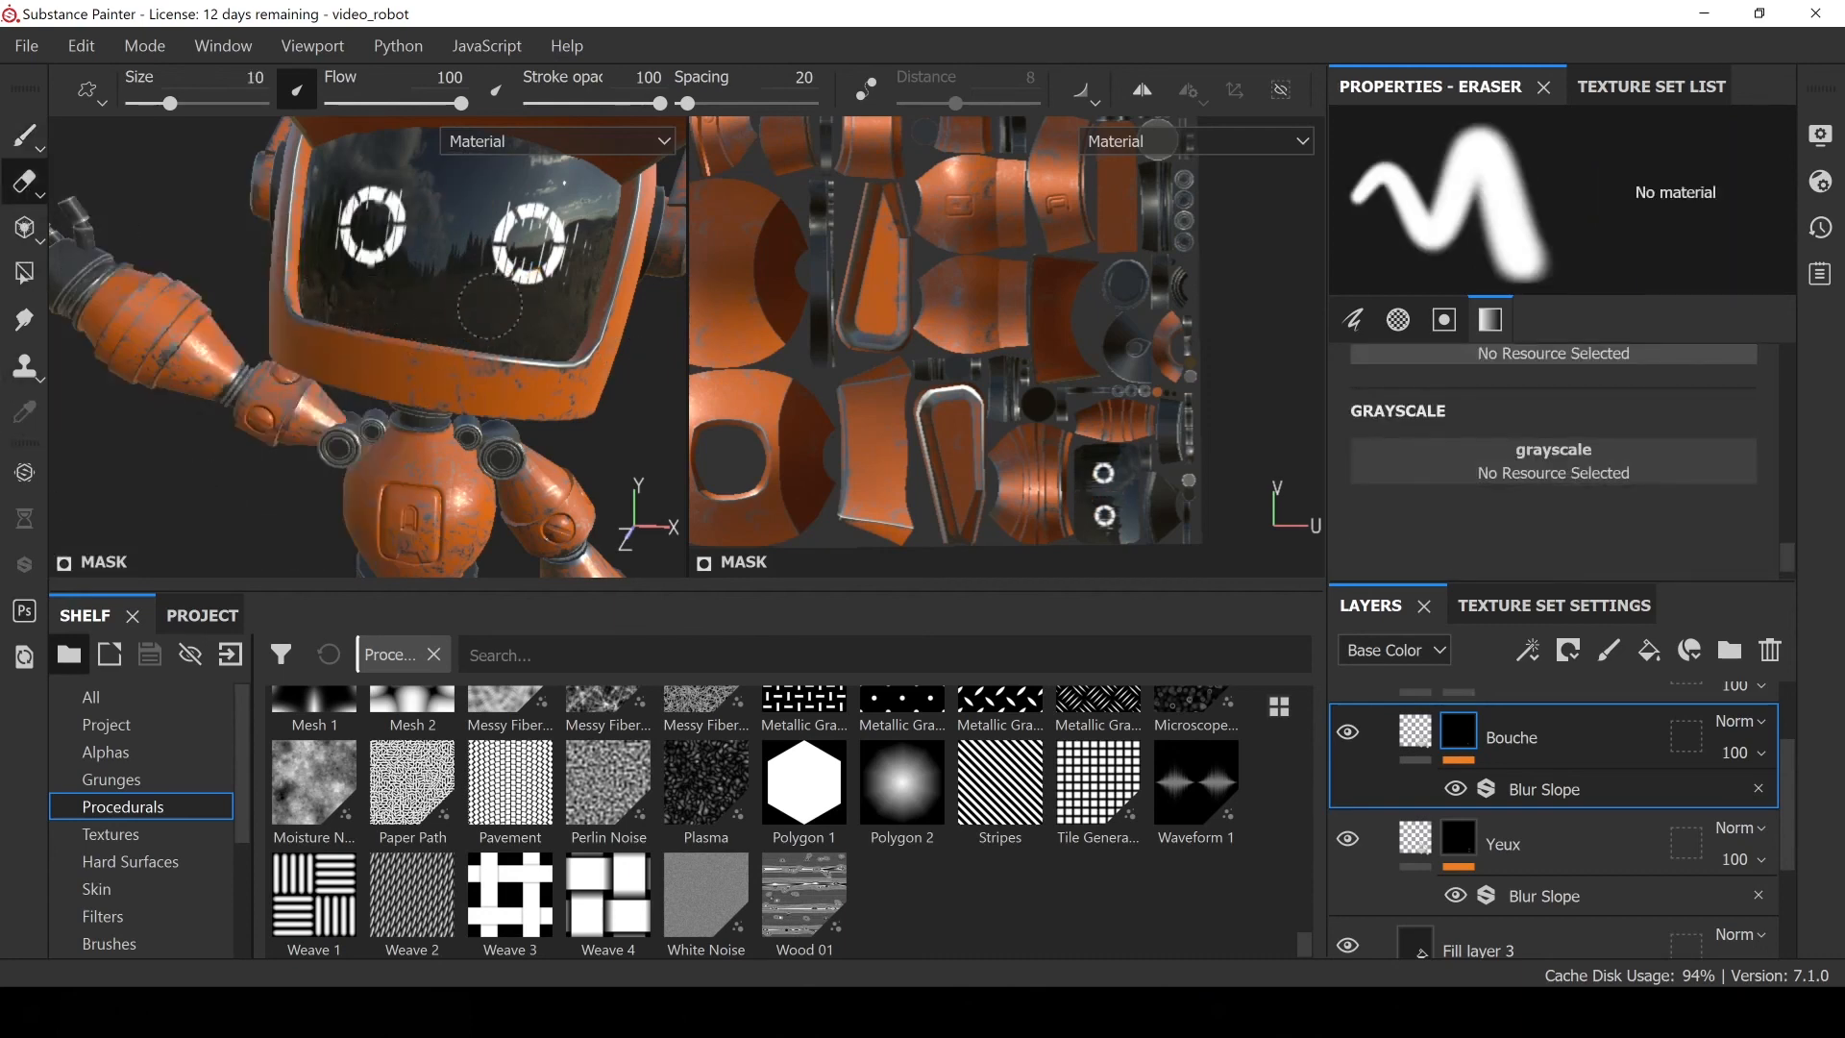
{"action": "left_click", "coordinate": [24, 136]}
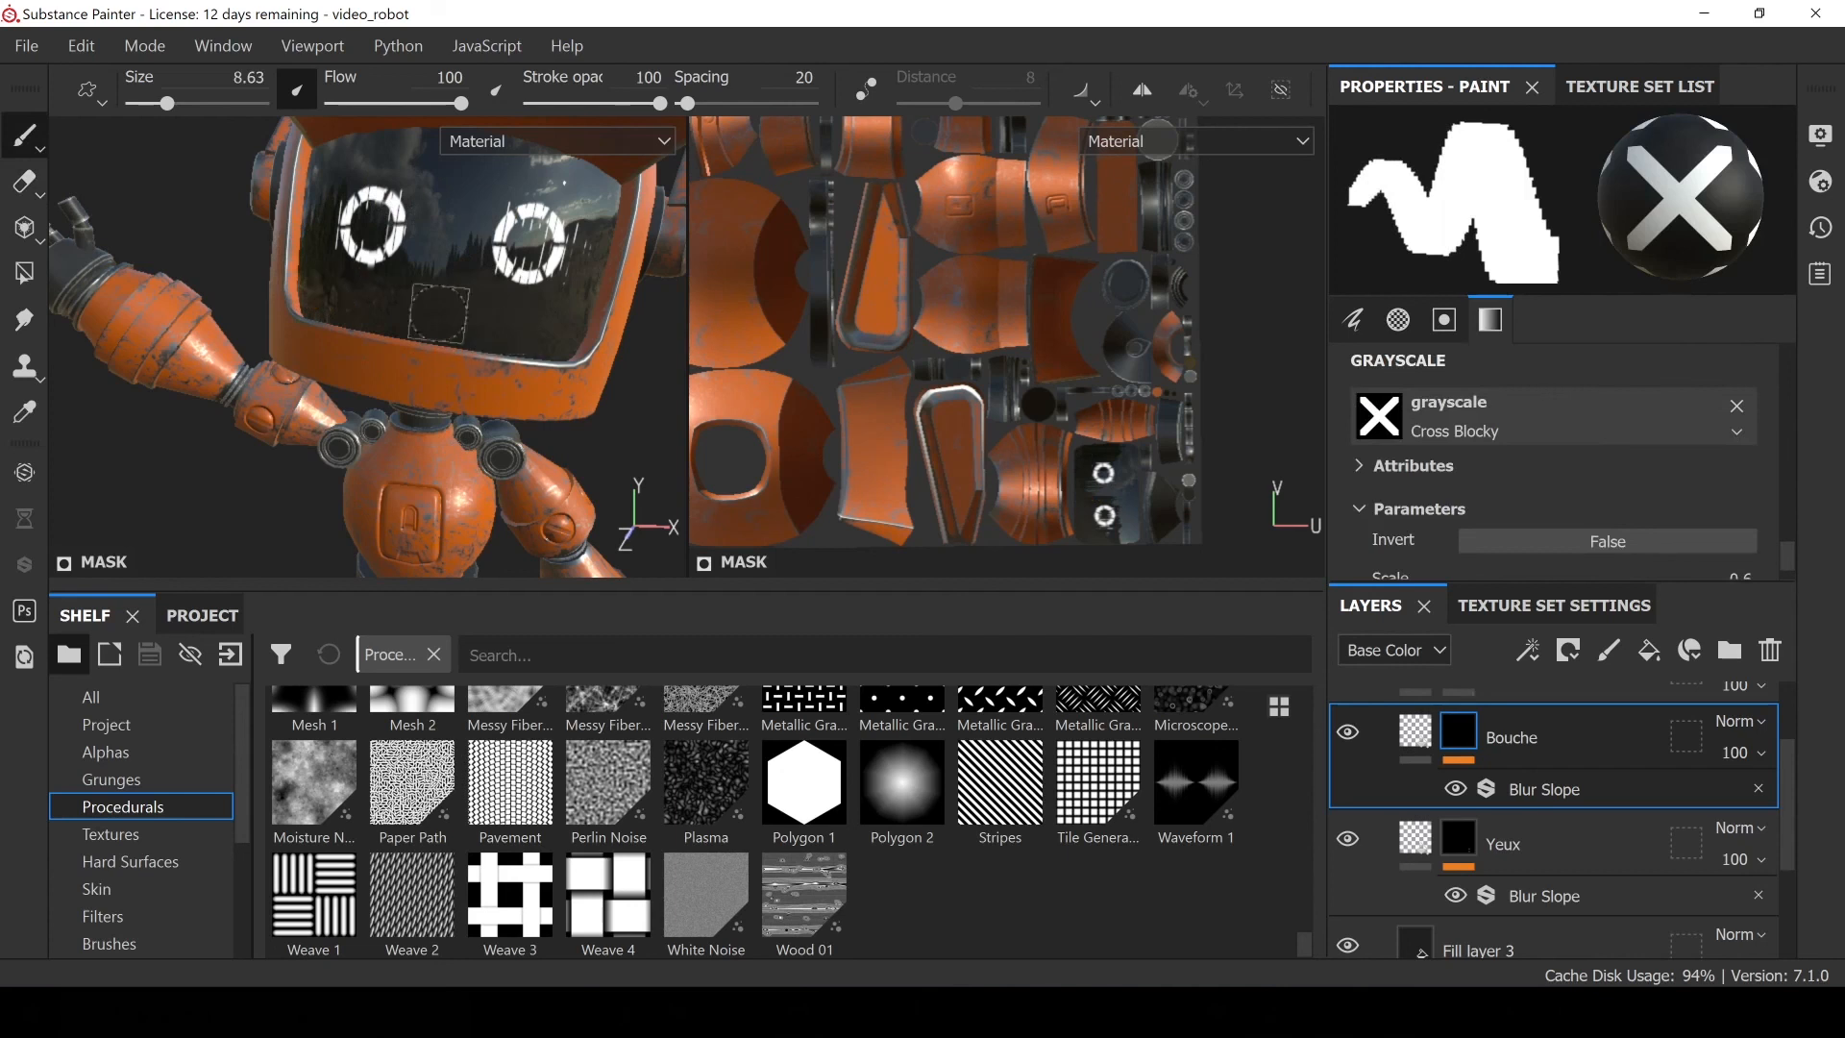
{"action": "scroll", "coordinate": [434, 309], "scroll_direction": "down", "scroll_amount": 5}
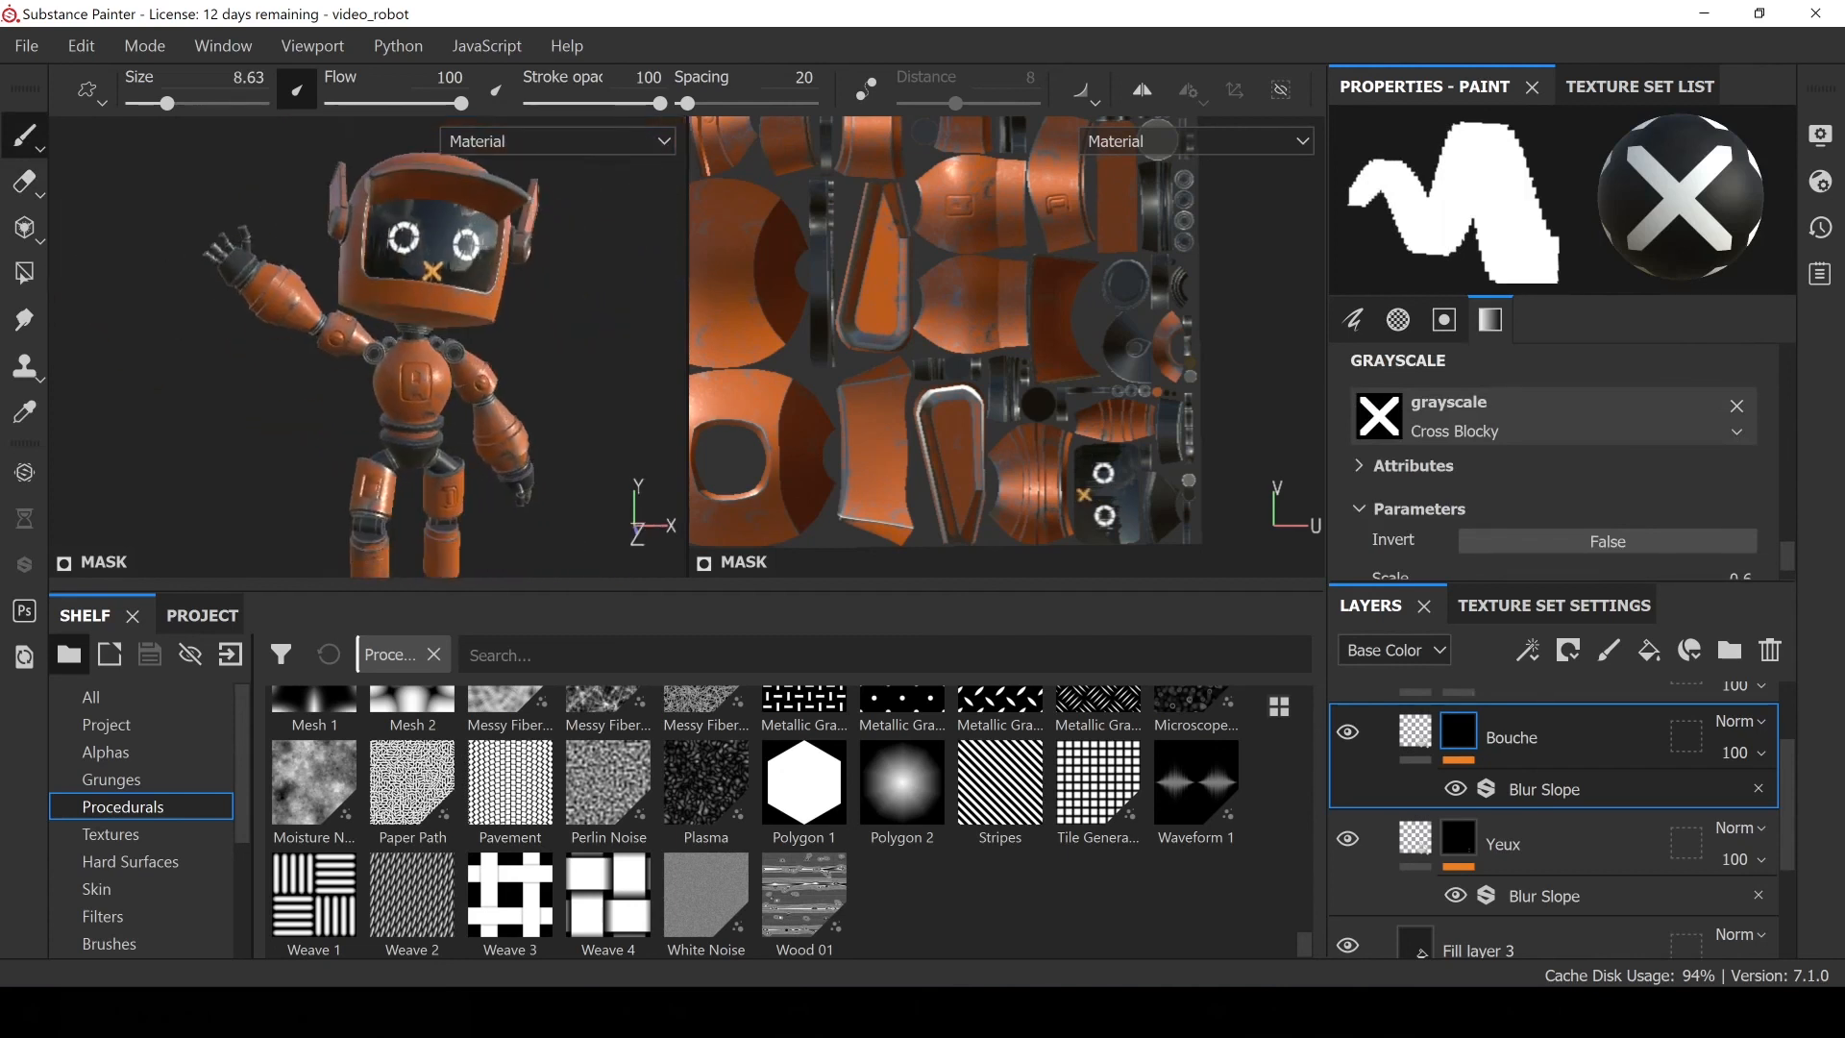
{"action": "key", "text": "ctrl+s"}
Try a cyan emissive colour on the Bouche fill, and restore the orange
{"action": "scroll", "coordinate": [1575, 845], "scroll_direction": "up", "scroll_amount": 2}
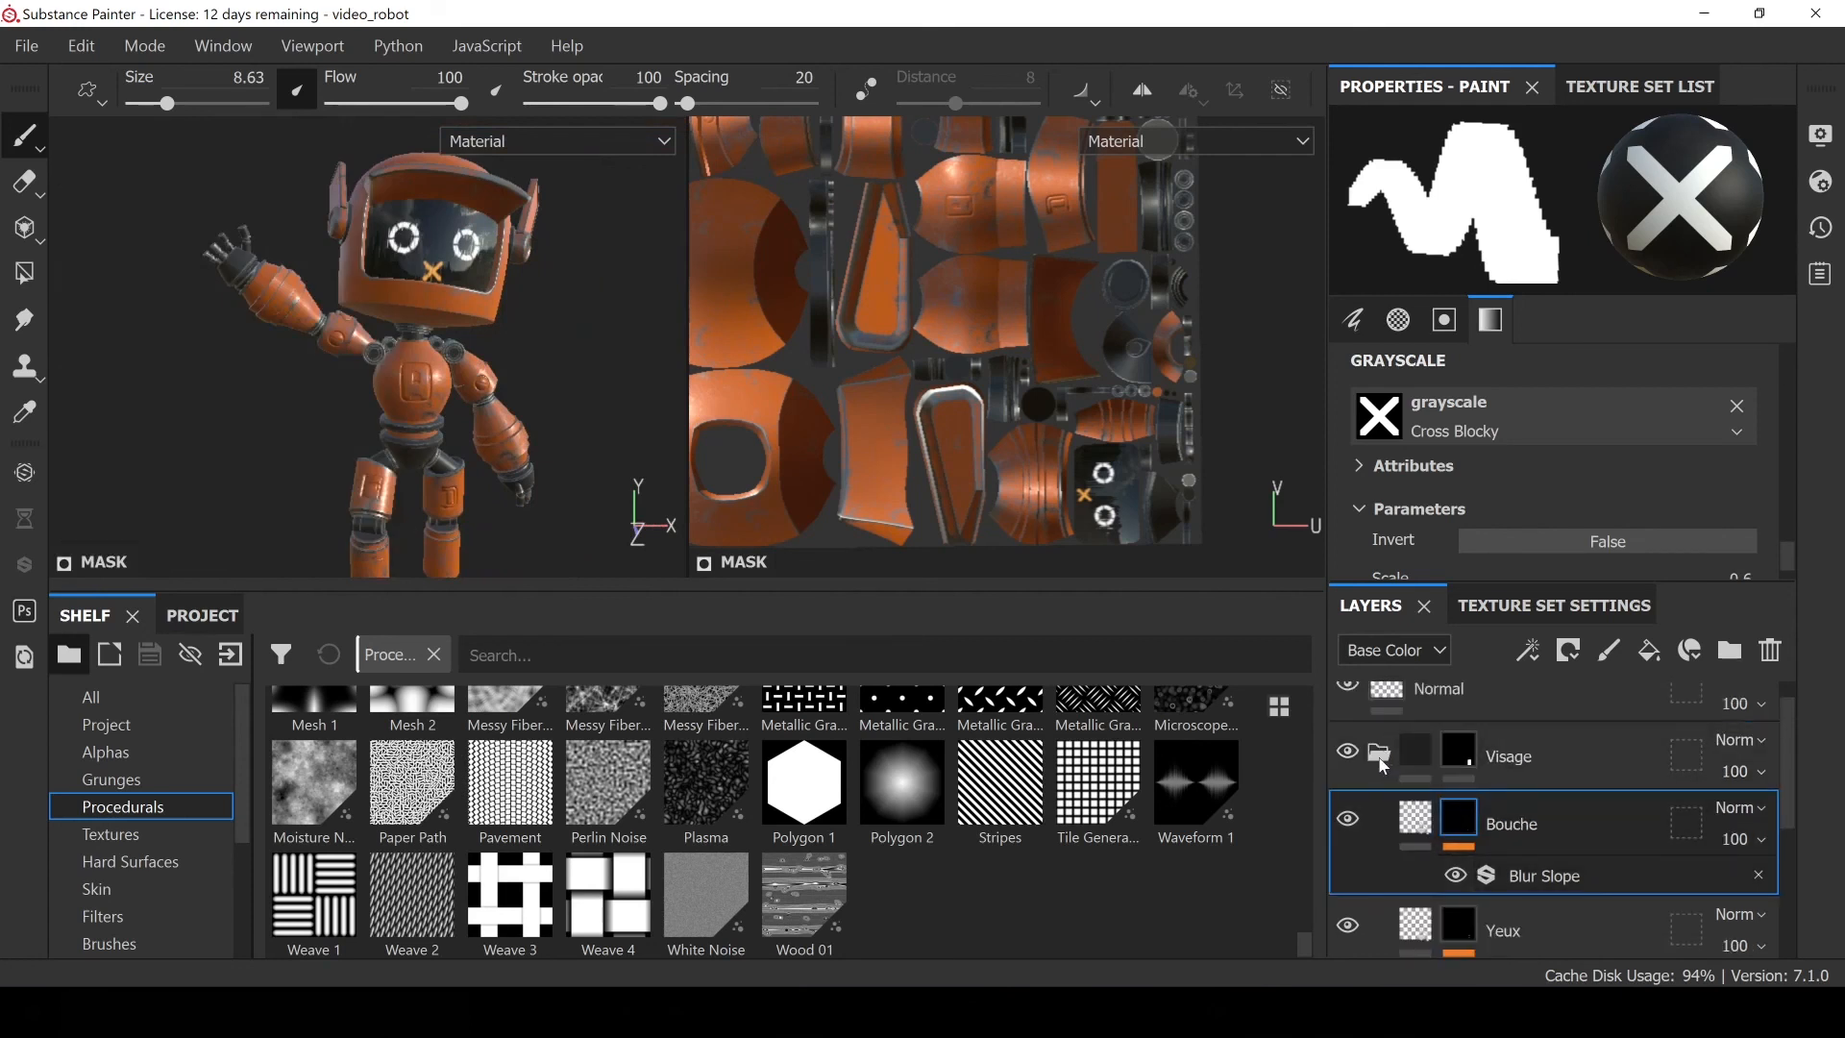
{"action": "scroll", "coordinate": [1381, 766], "scroll_direction": "up", "scroll_amount": 1}
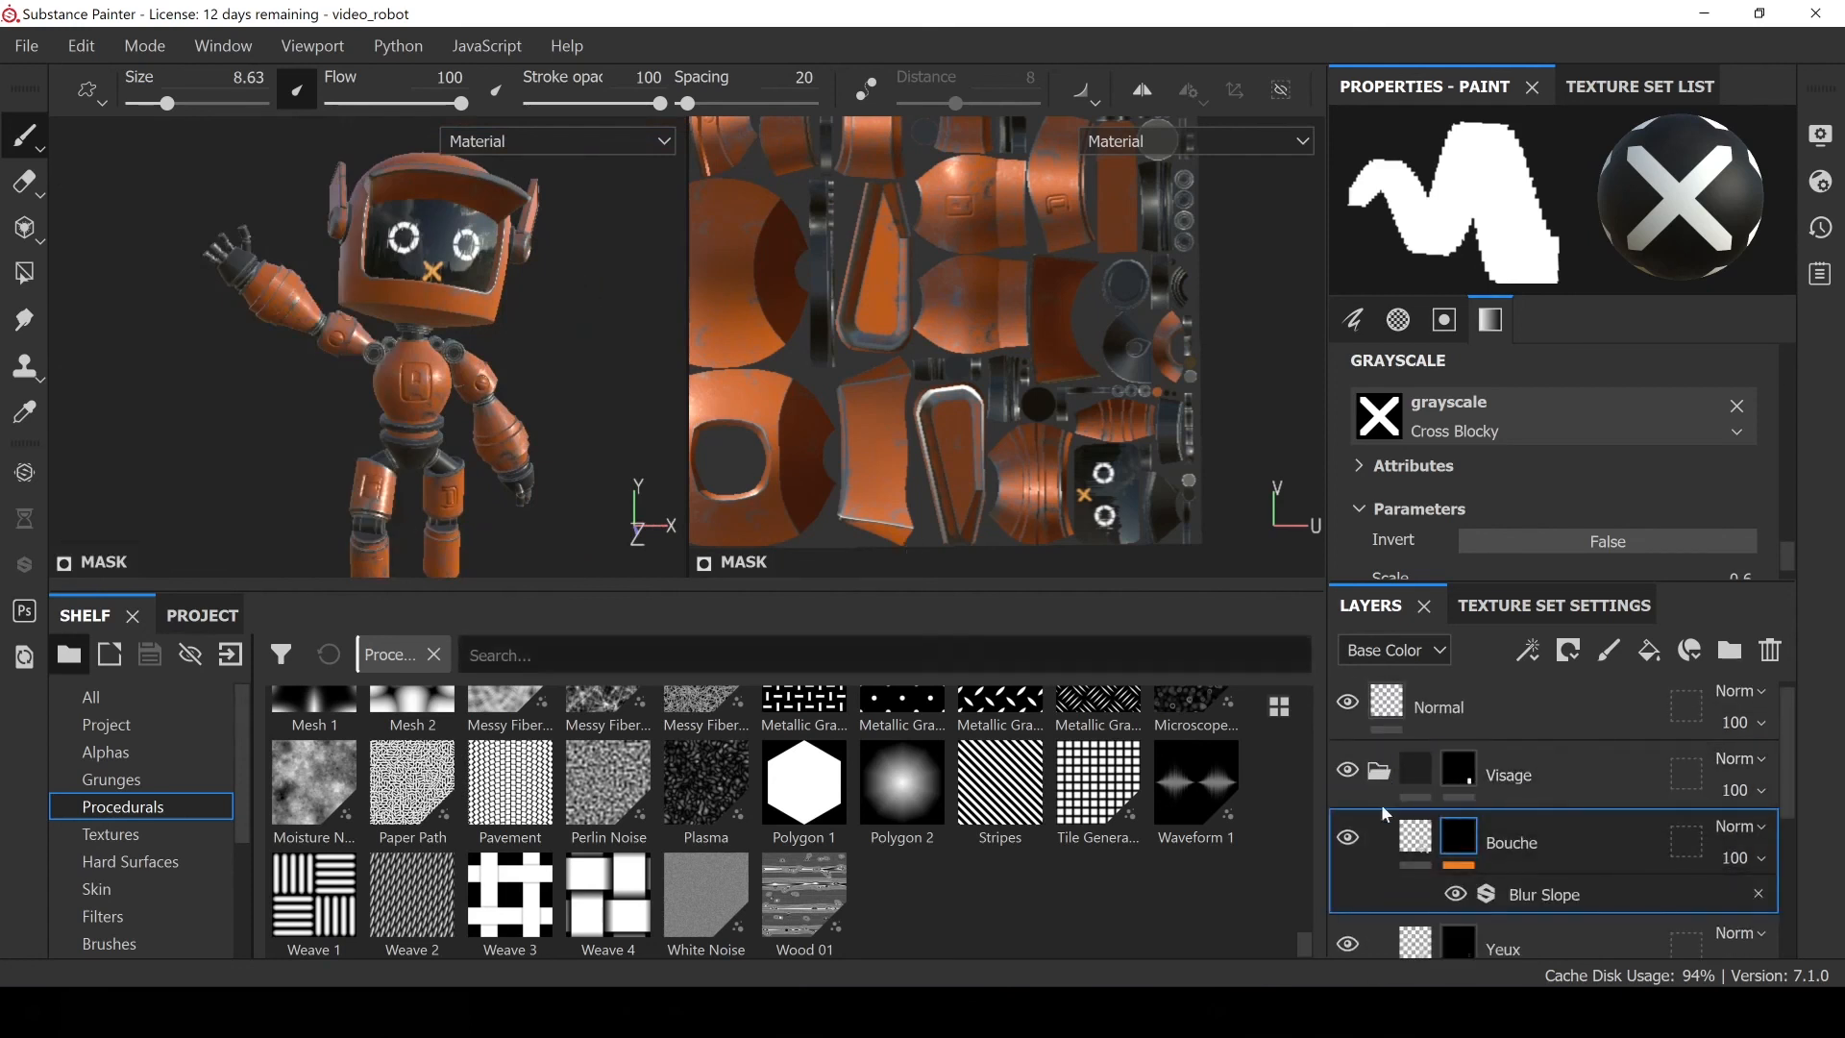
{"action": "left_click", "coordinate": [1403, 838]}
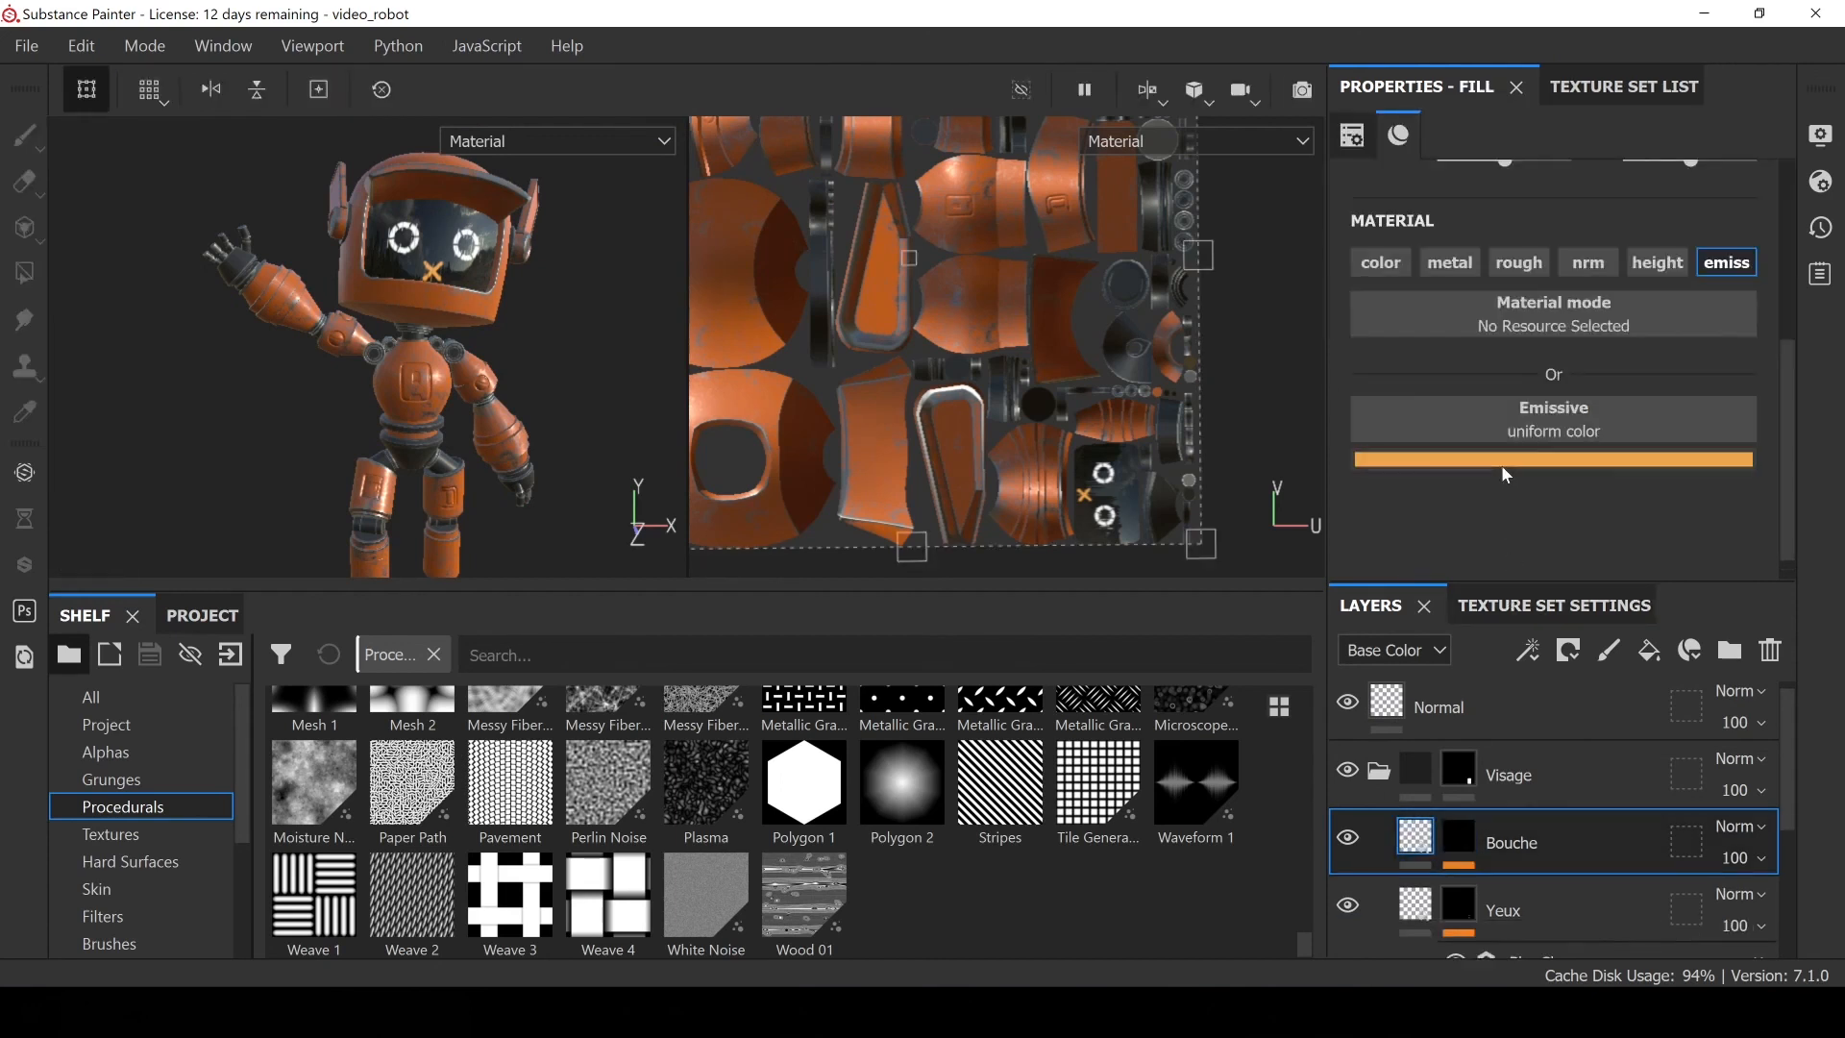
{"action": "left_click", "coordinate": [1500, 461]}
{"action": "left_click_drag", "start_coordinate": [1697, 633], "coordinate": [1703, 647]}
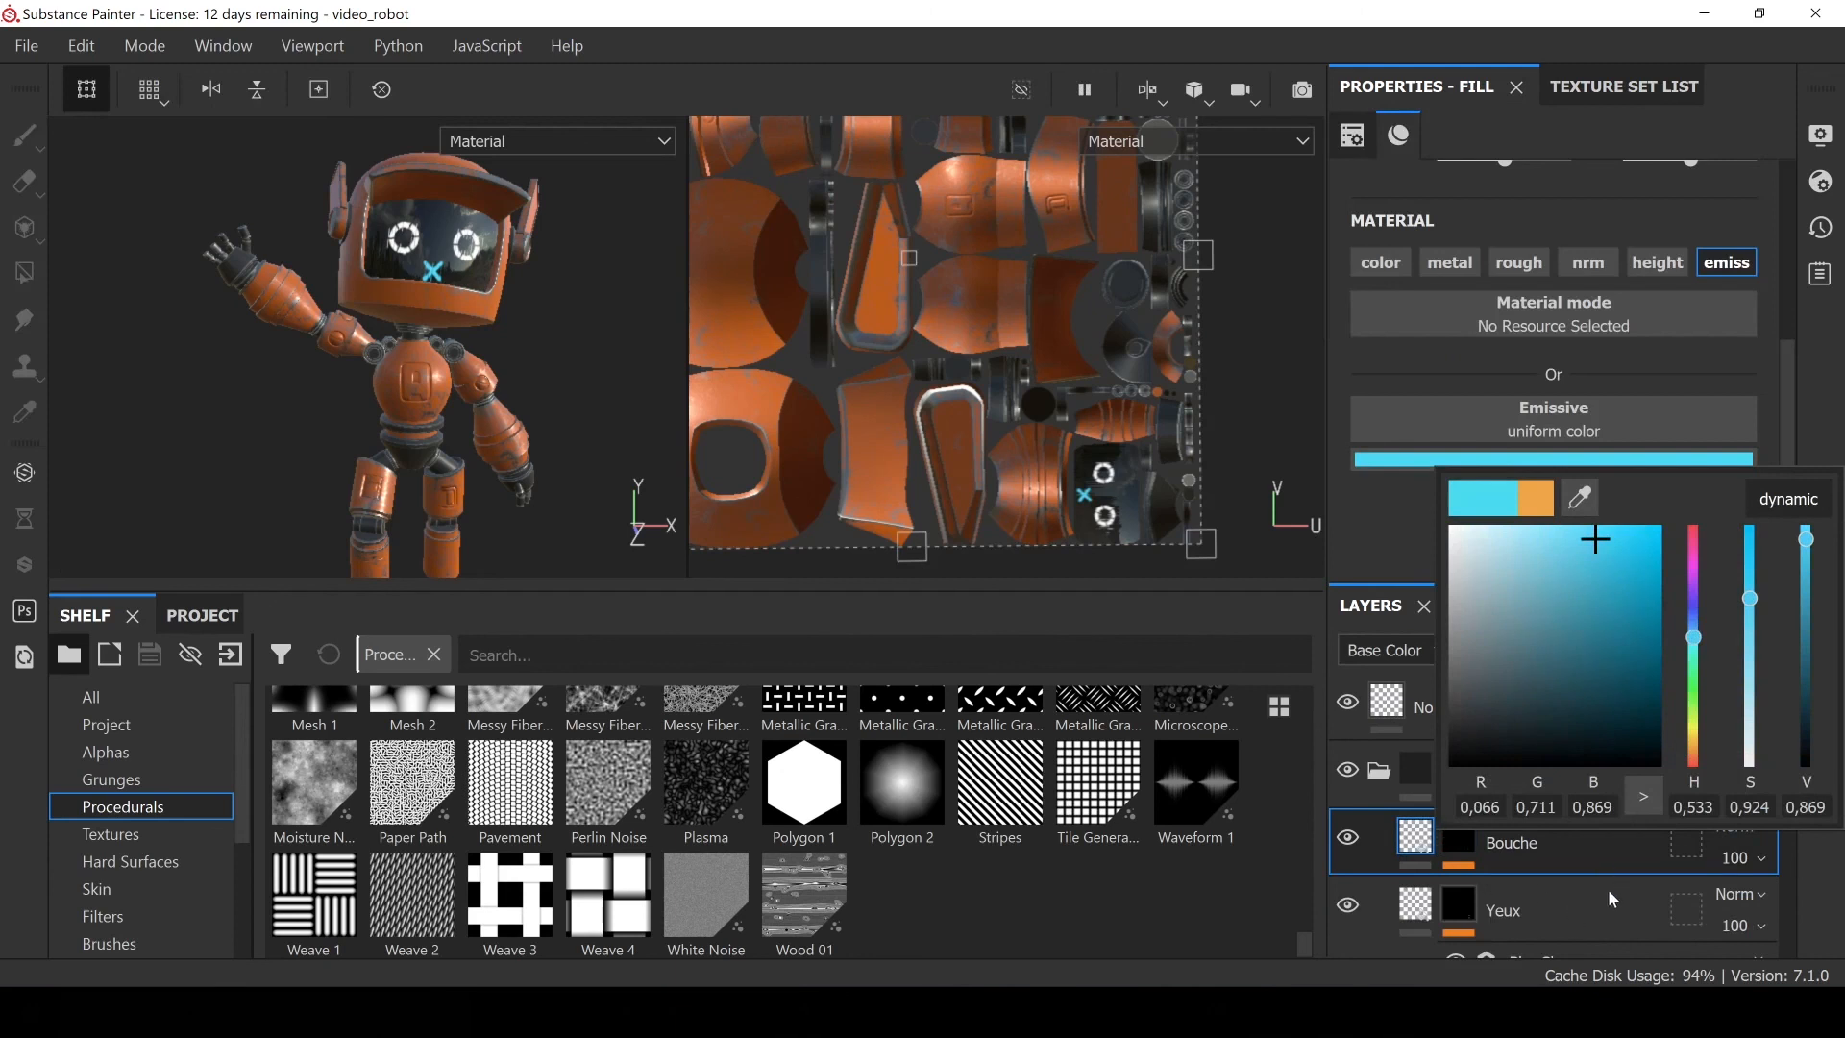
{"action": "left_click", "coordinate": [1556, 501]}
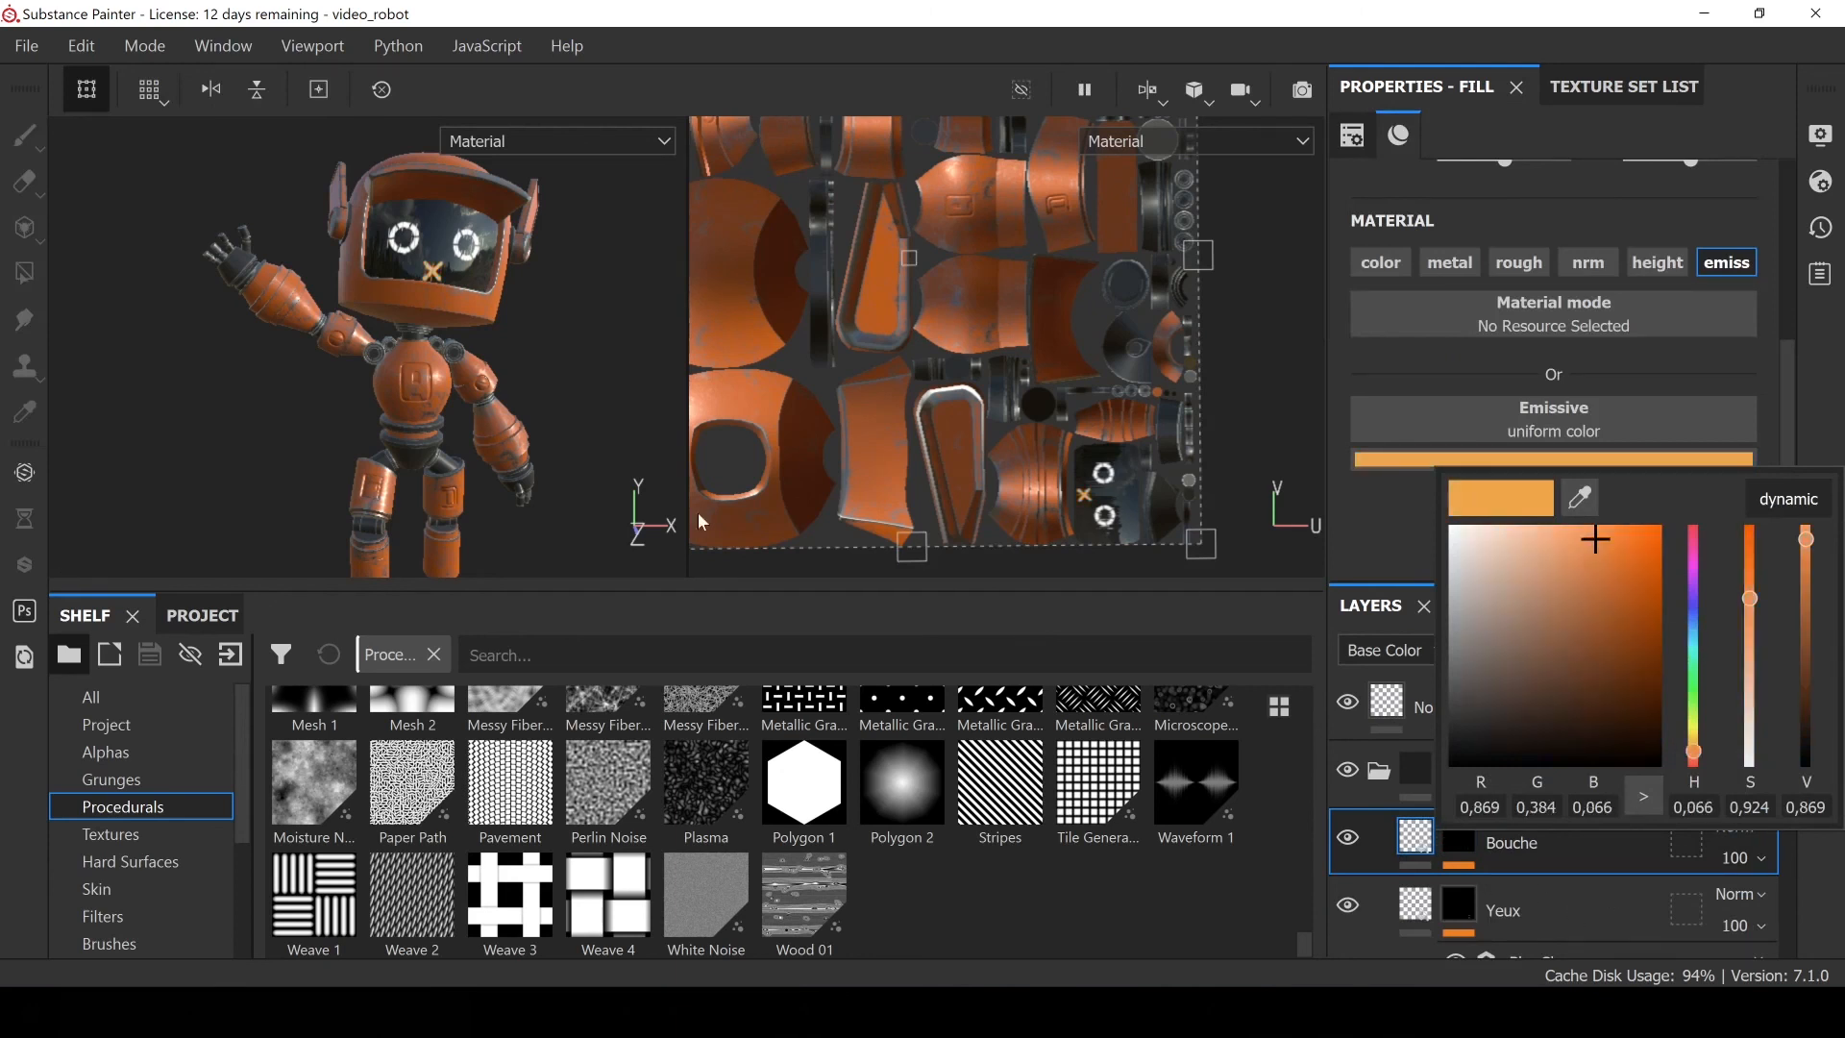
{"action": "left_click", "coordinate": [120, 252]}
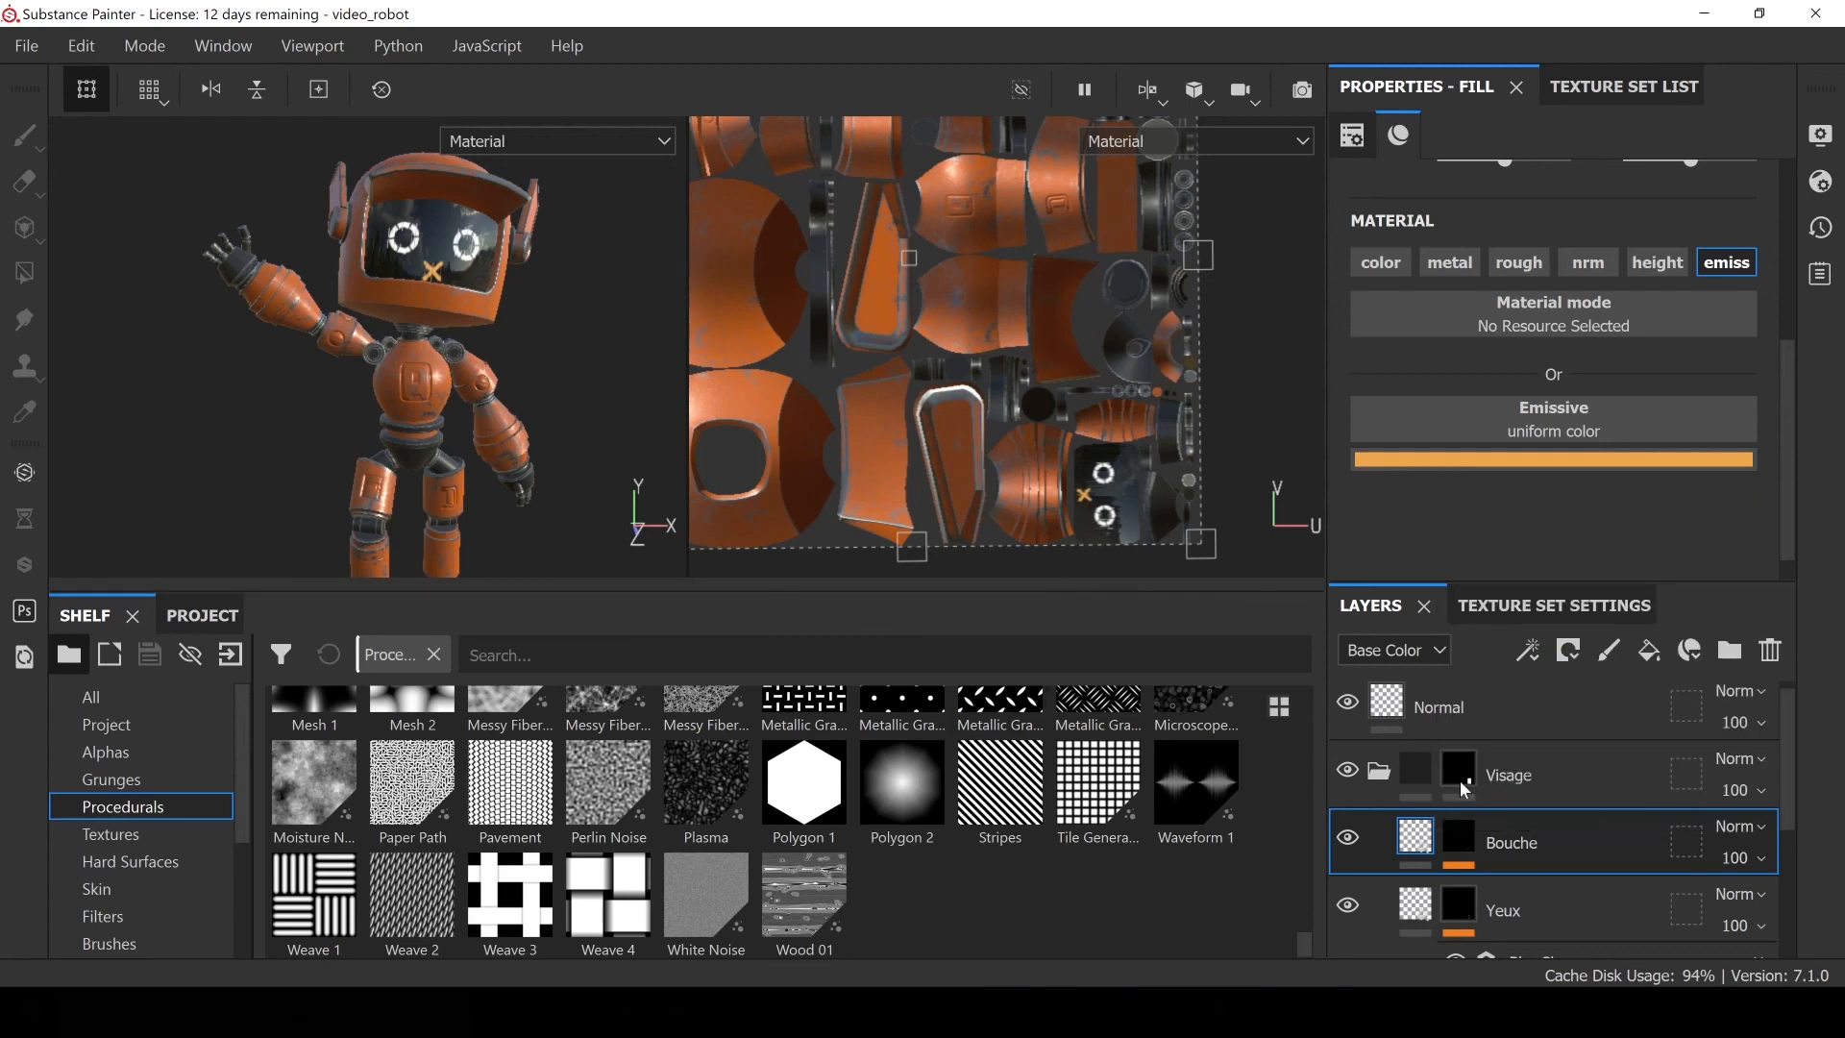
Collapse the Visage folder and save the project
{"action": "scroll", "coordinate": [1451, 787], "scroll_direction": "up", "scroll_amount": 1}
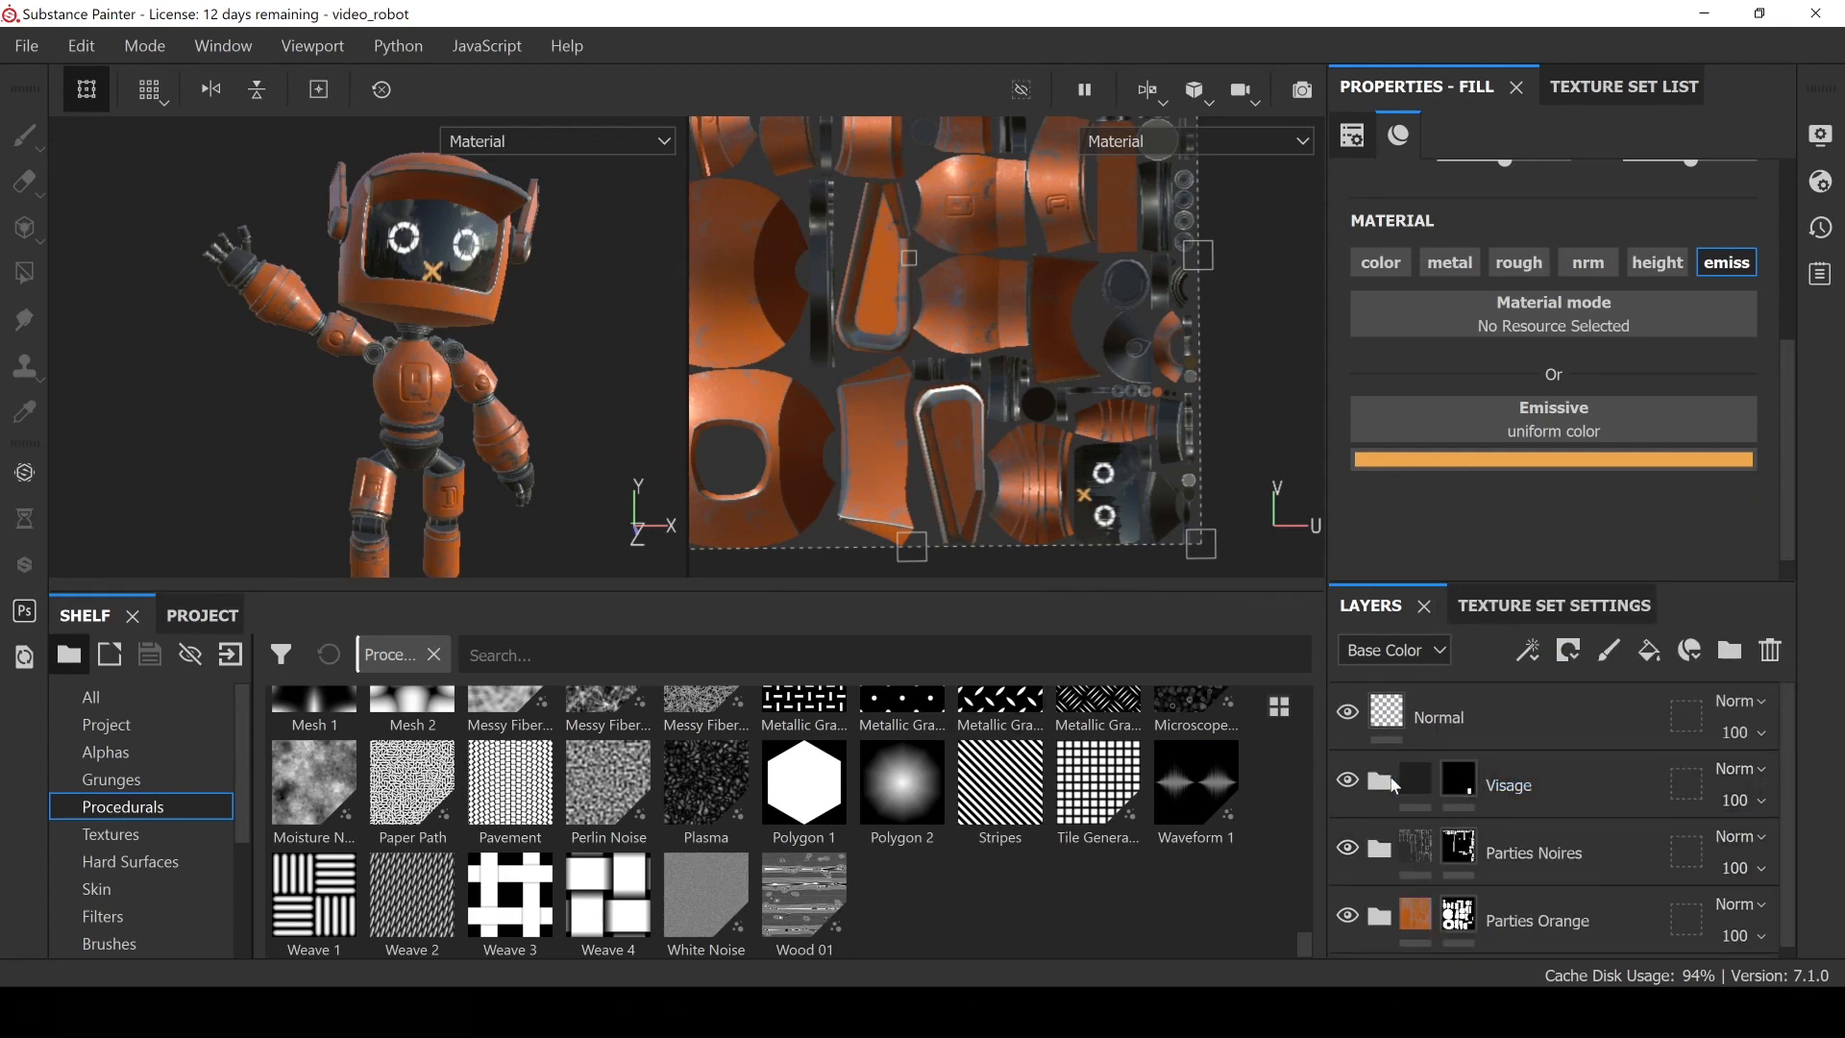
{"action": "key", "text": "ctrl+s"}
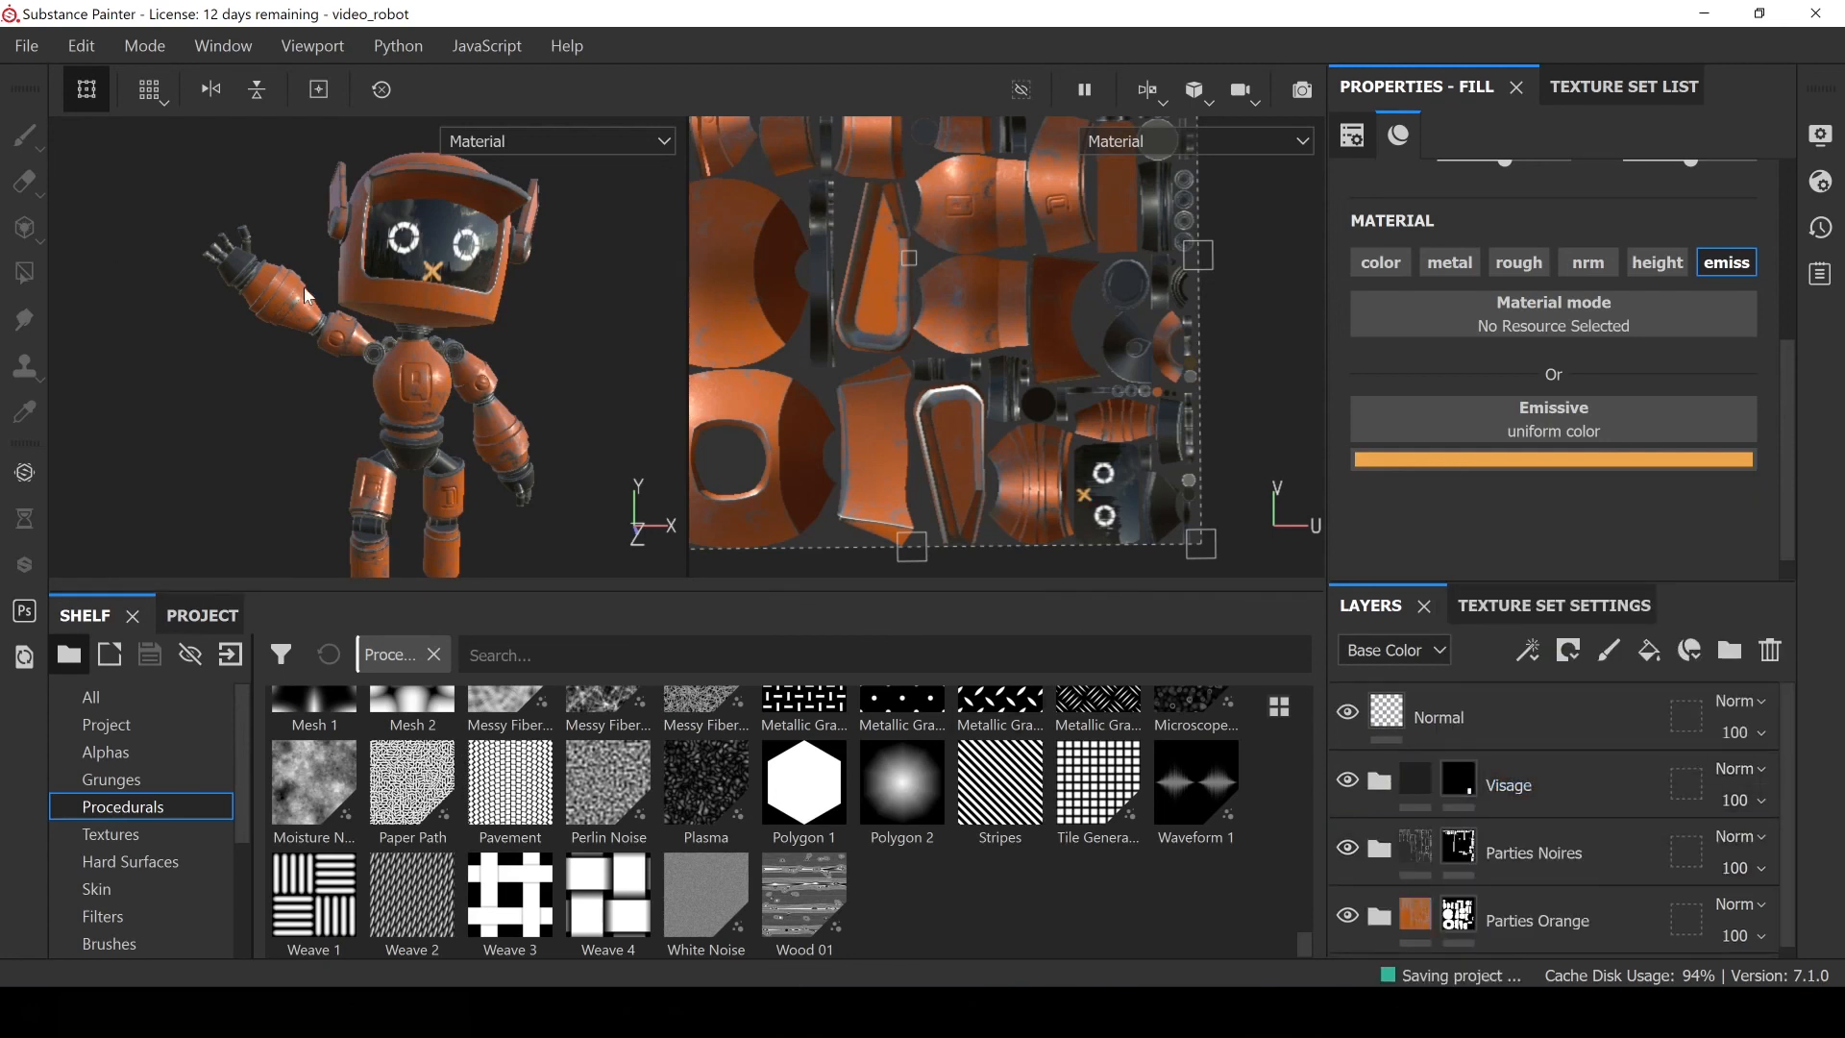